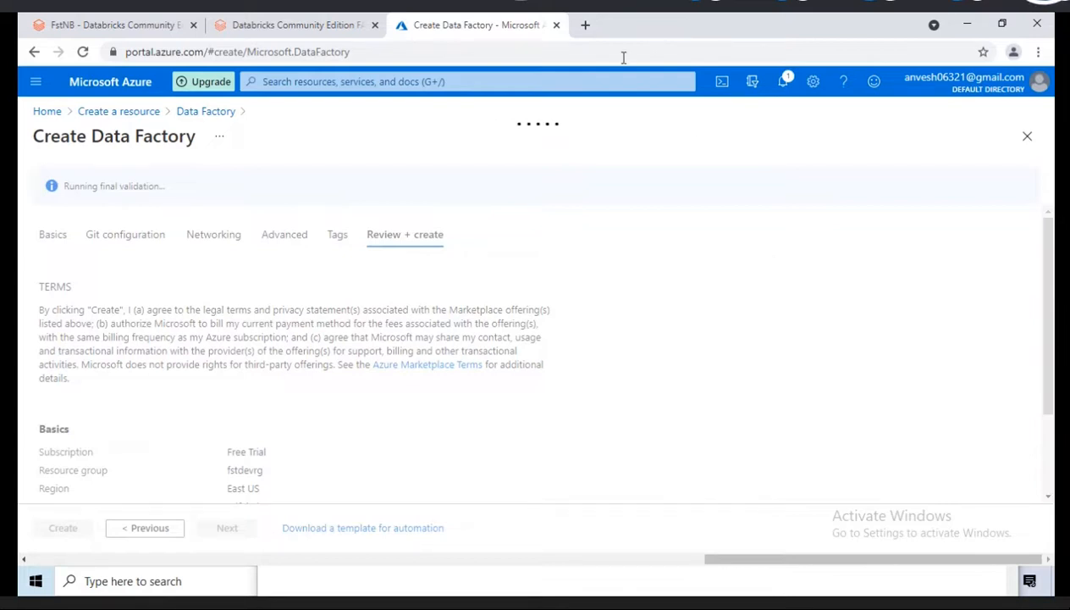
# Open the Azure Portal home page in a new tab and switch to it.
pyautogui.rightClick(49, 117)
pyautogui.click(75, 121)
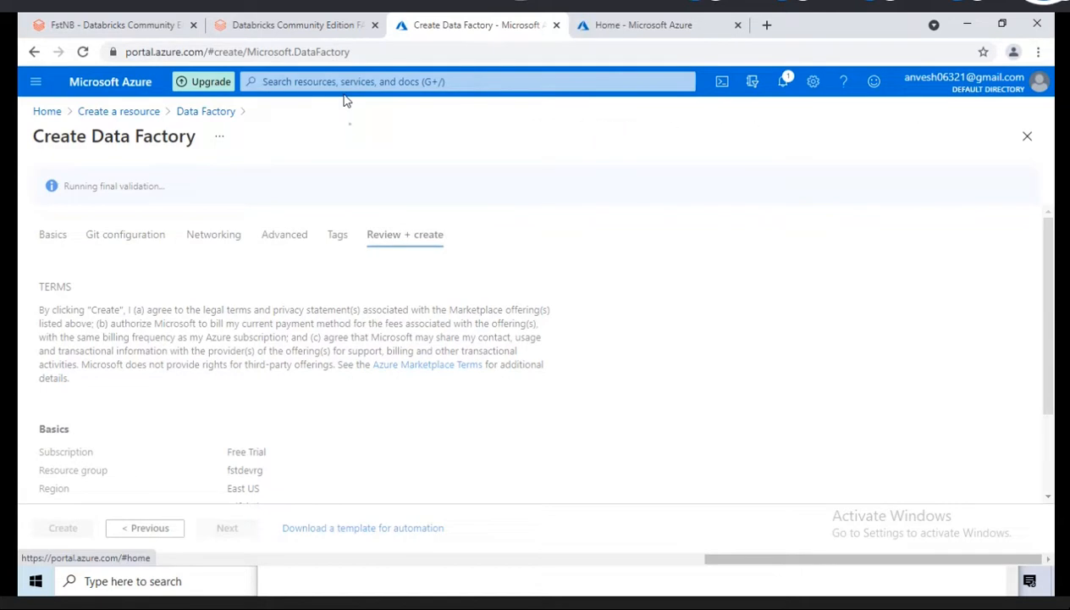
pyautogui.click(631, 25)
pyautogui.click(426, 81)
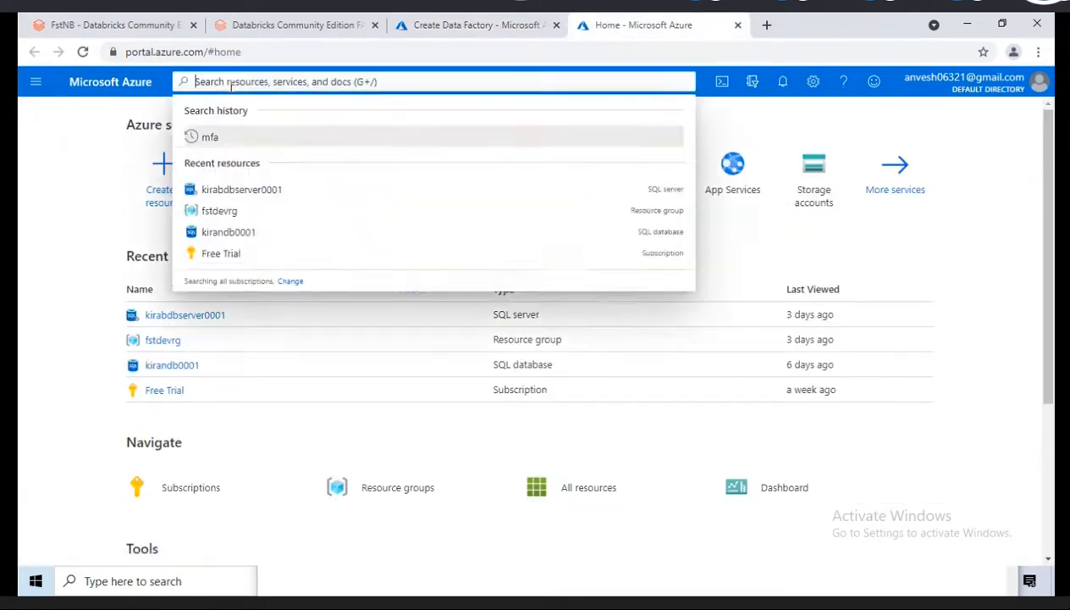
pyautogui.click(60, 196)
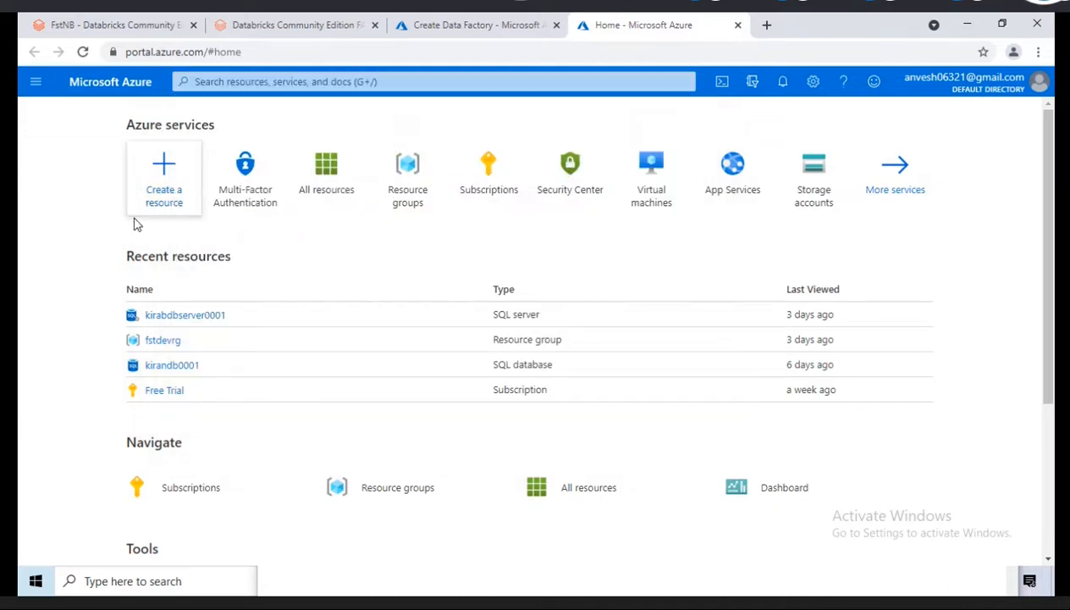
# Search 'devops' under Create a resource and open My Azure DevOps Organizations.
pyautogui.click(177, 186)
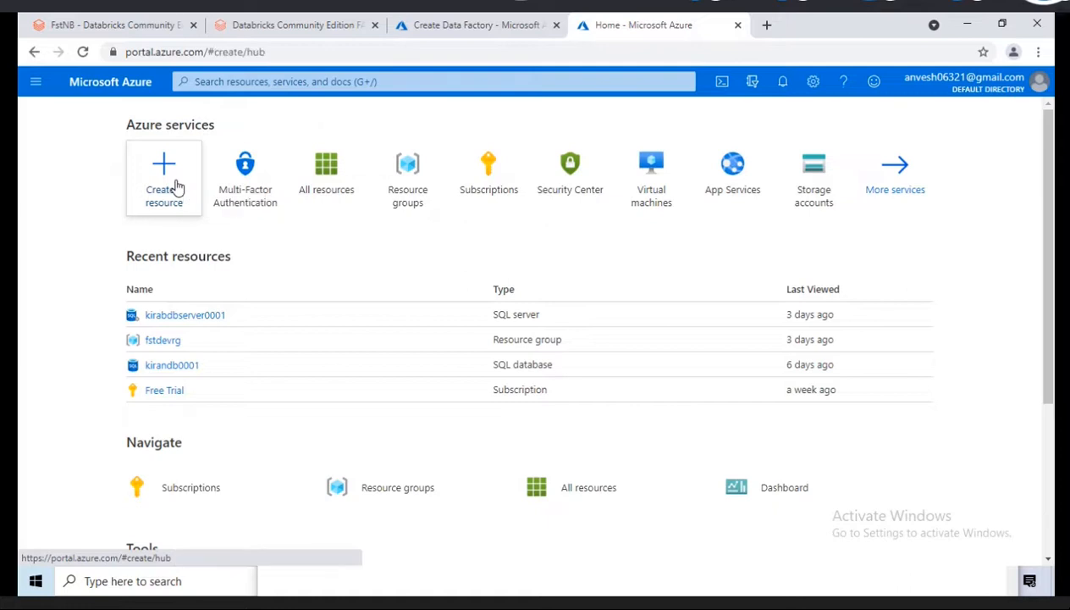
pyautogui.click(259, 82)
pyautogui.write('dev')
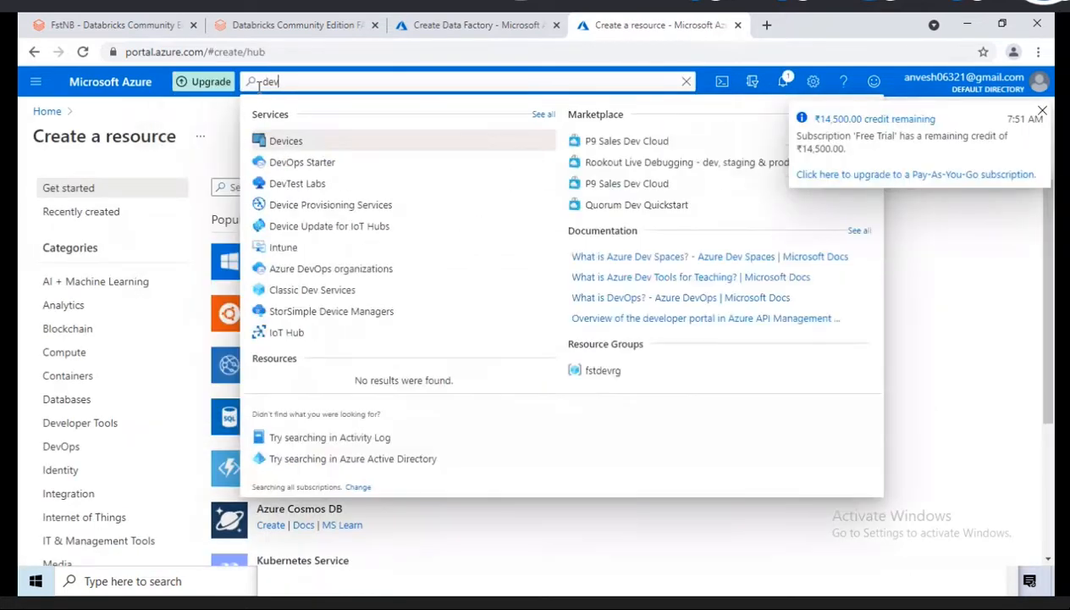
pyautogui.write('ops')
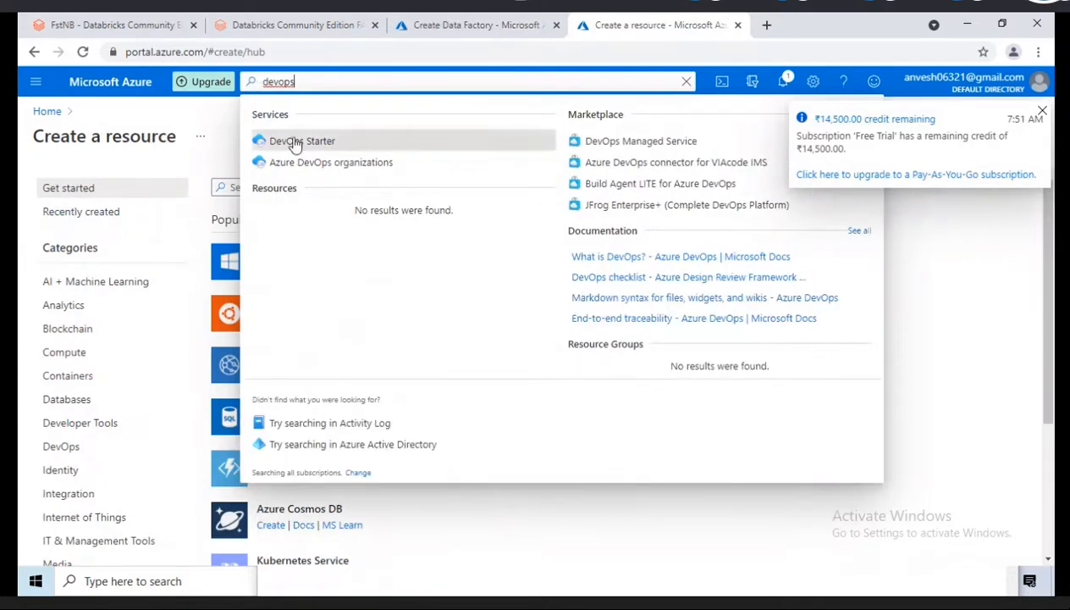
pyautogui.click(296, 162)
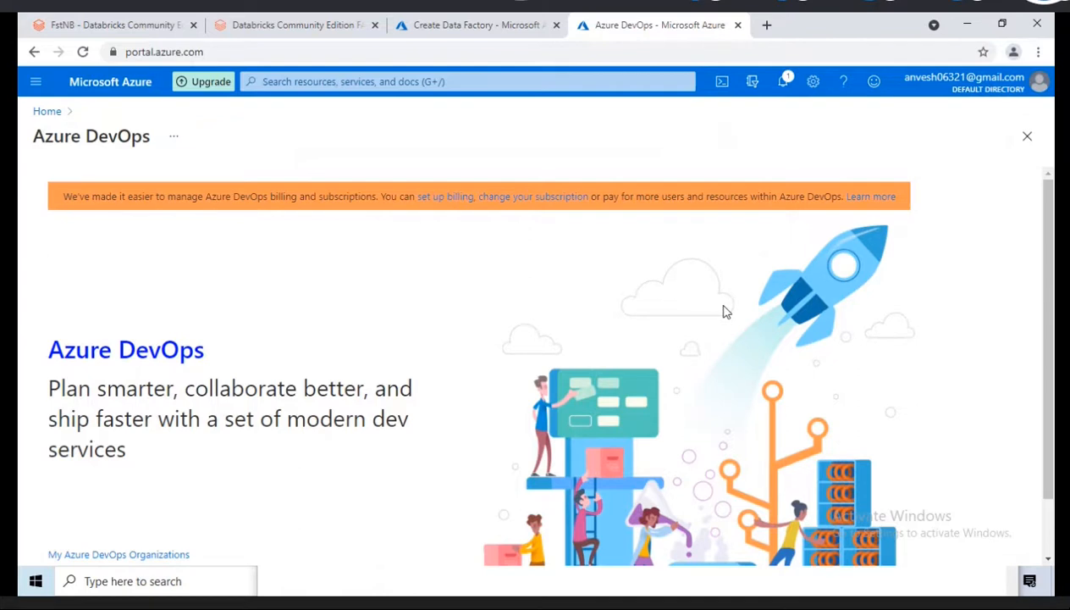
pyautogui.scroll(-1, 1031, 323)
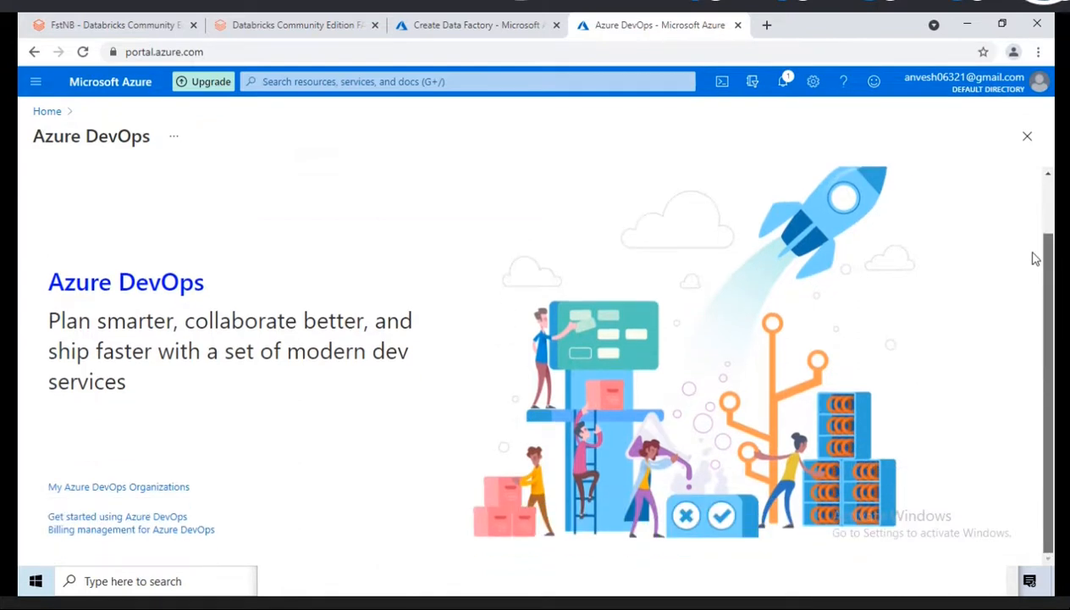
pyautogui.scroll(1, 1034, 254)
pyautogui.scroll(-1, 1029, 203)
pyautogui.click(75, 488)
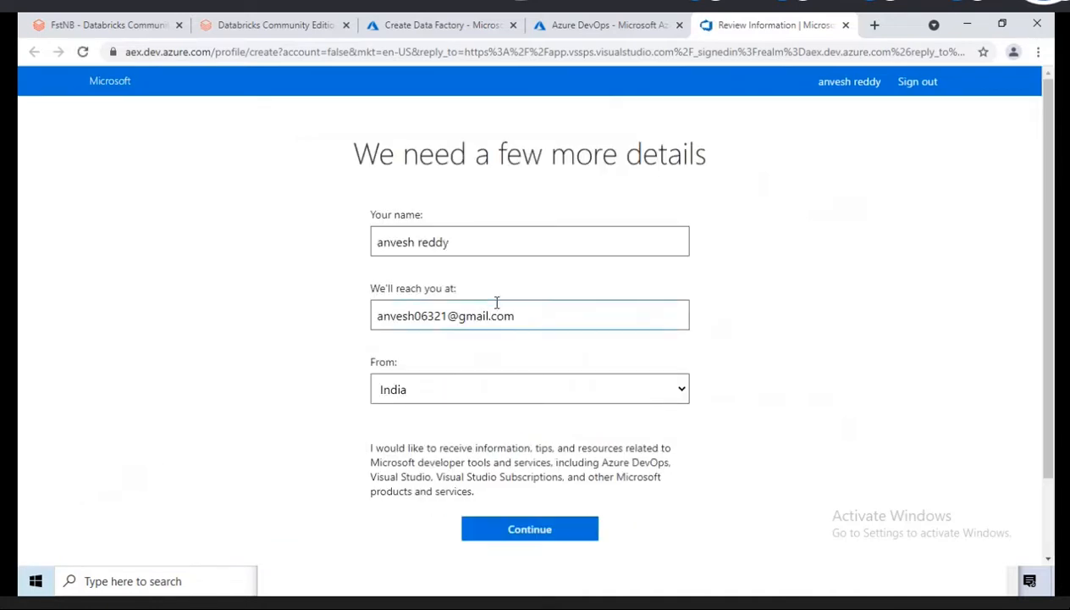
# Confirm profile details and create a new DevOps organization hosted in South India, completing the CAPTCHA.
pyautogui.click(530, 530)
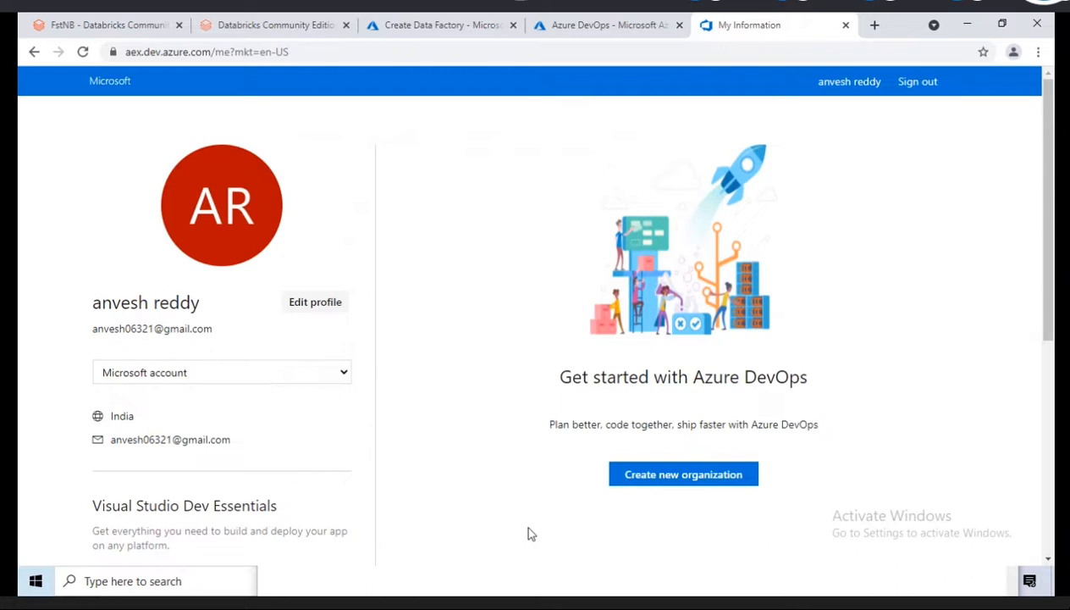
pyautogui.click(658, 476)
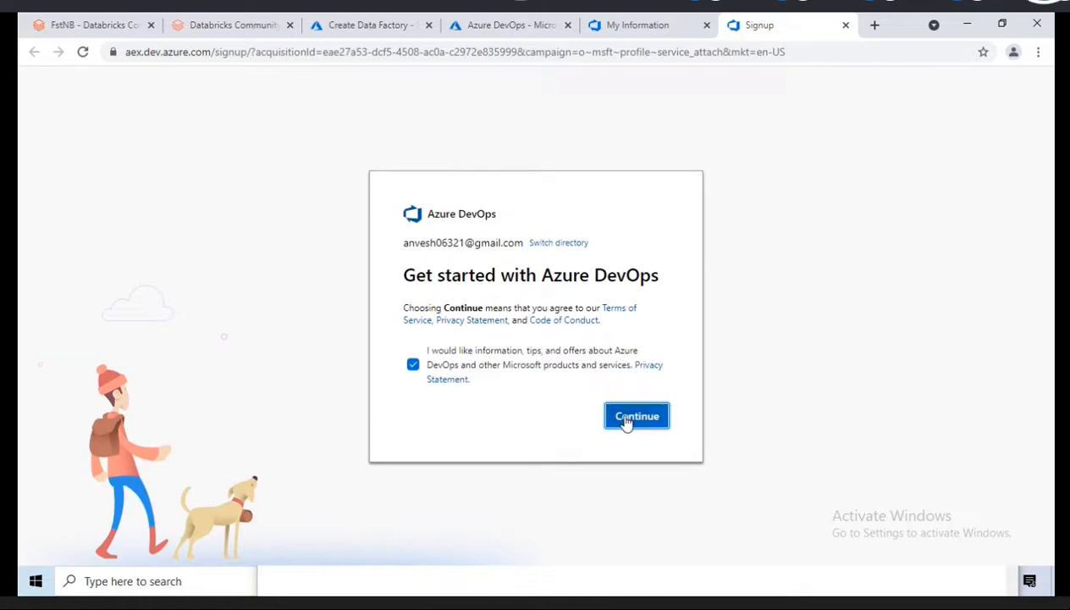
pyautogui.click(627, 420)
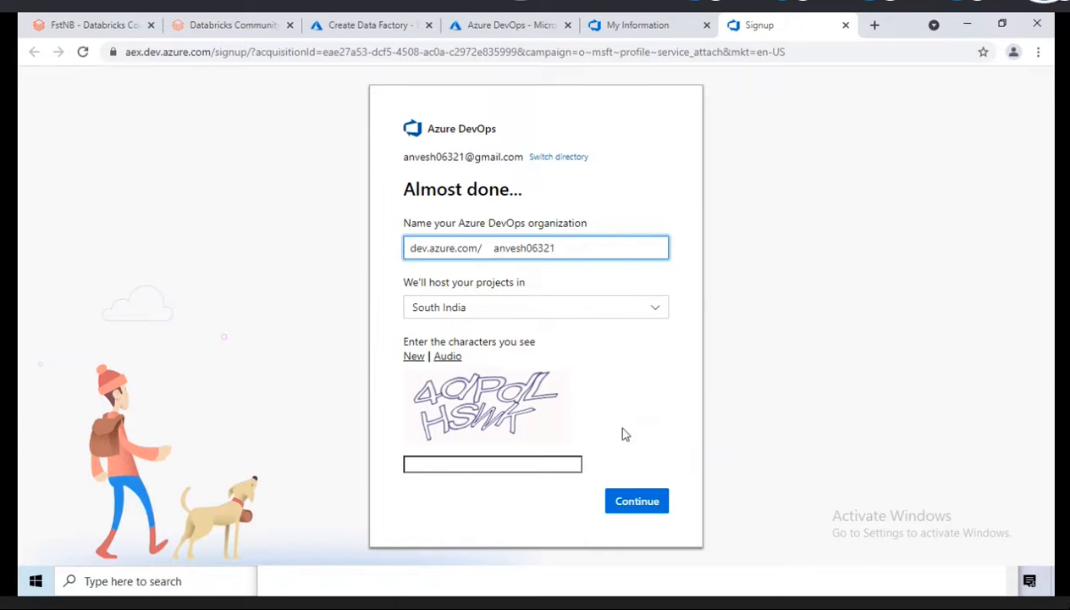
pyautogui.click(490, 461)
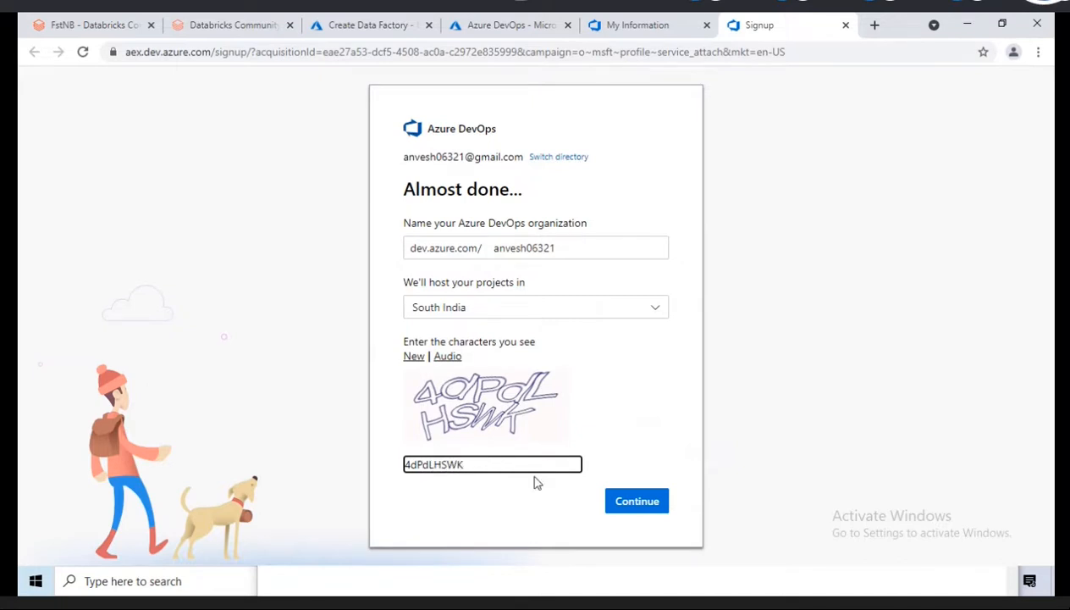
pyautogui.click(637, 502)
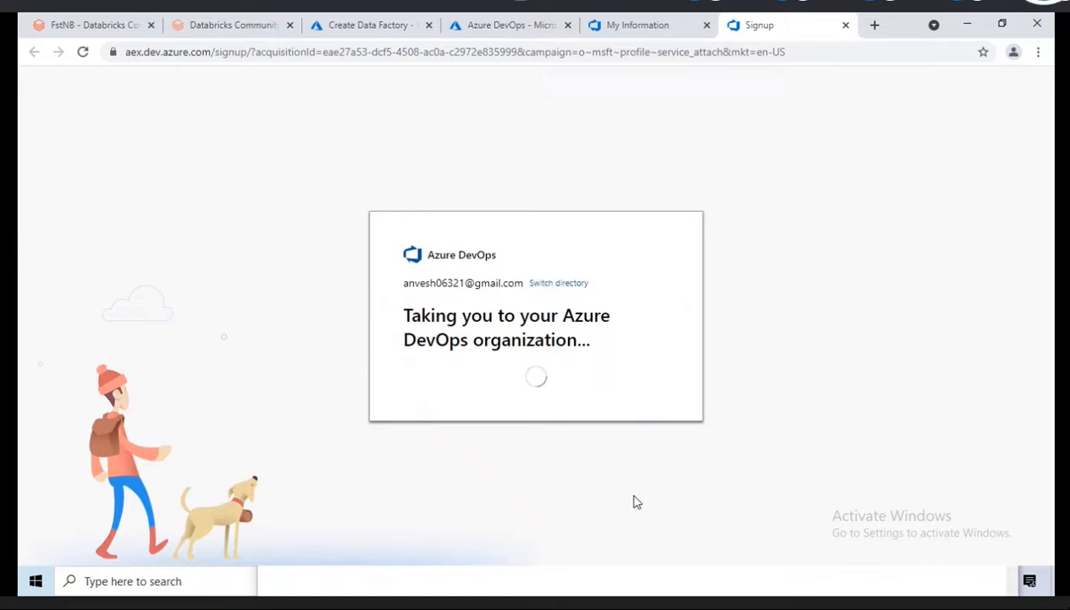
# Start the data factory deployment, then select dev.azure.com in the DevOps page address.
pyautogui.click(353, 32)
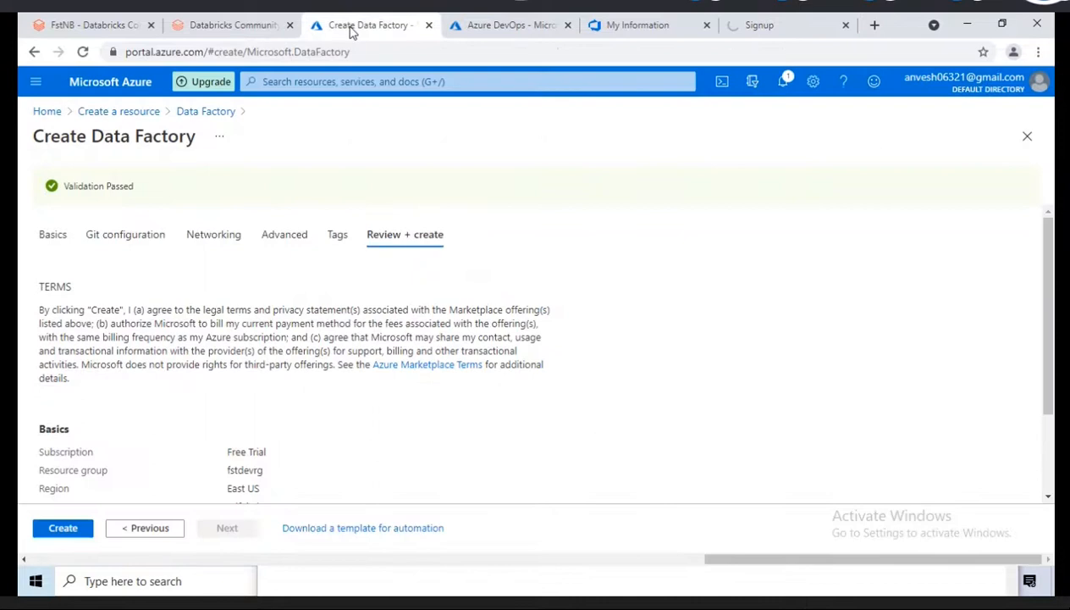
pyautogui.click(63, 528)
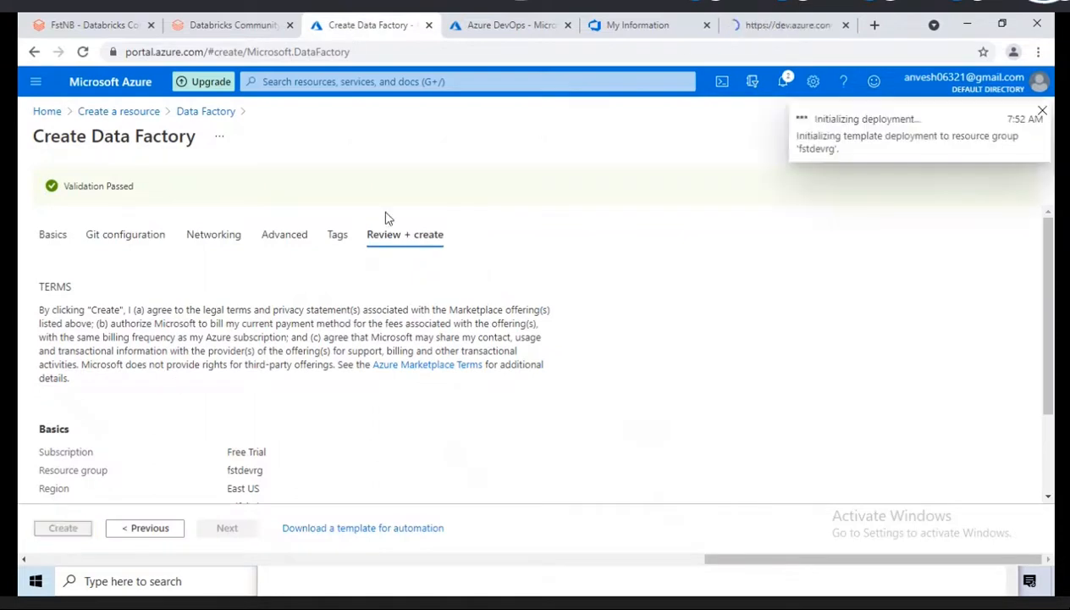
pyautogui.click(755, 24)
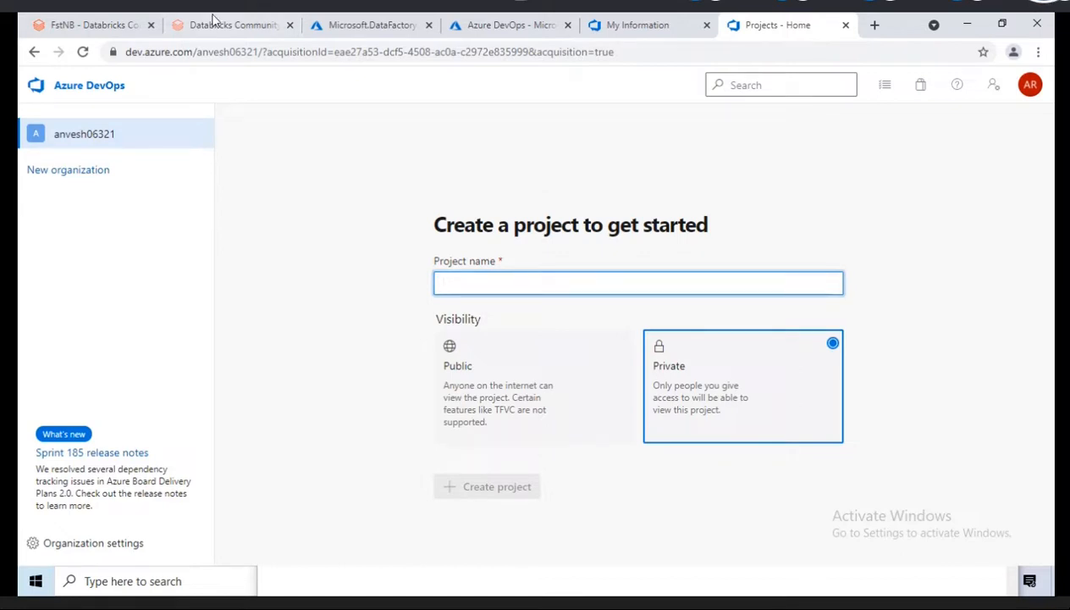
pyautogui.click(181, 50)
pyautogui.click(209, 54)
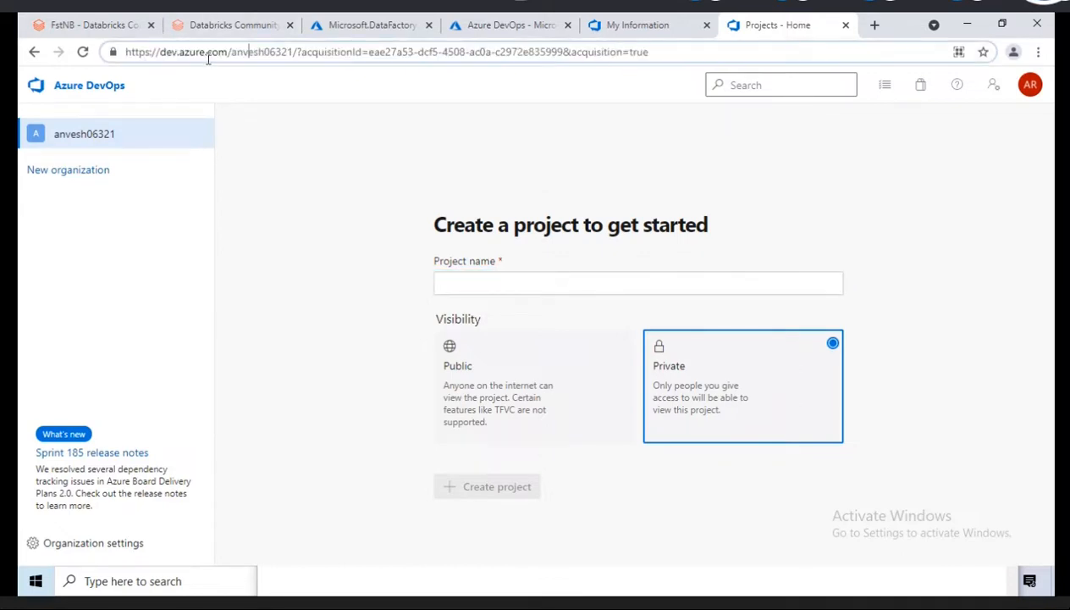
pyautogui.moveTo(231, 51); pyautogui.dragTo(108, 51)
pyautogui.hotkey('ctrl', 'c')
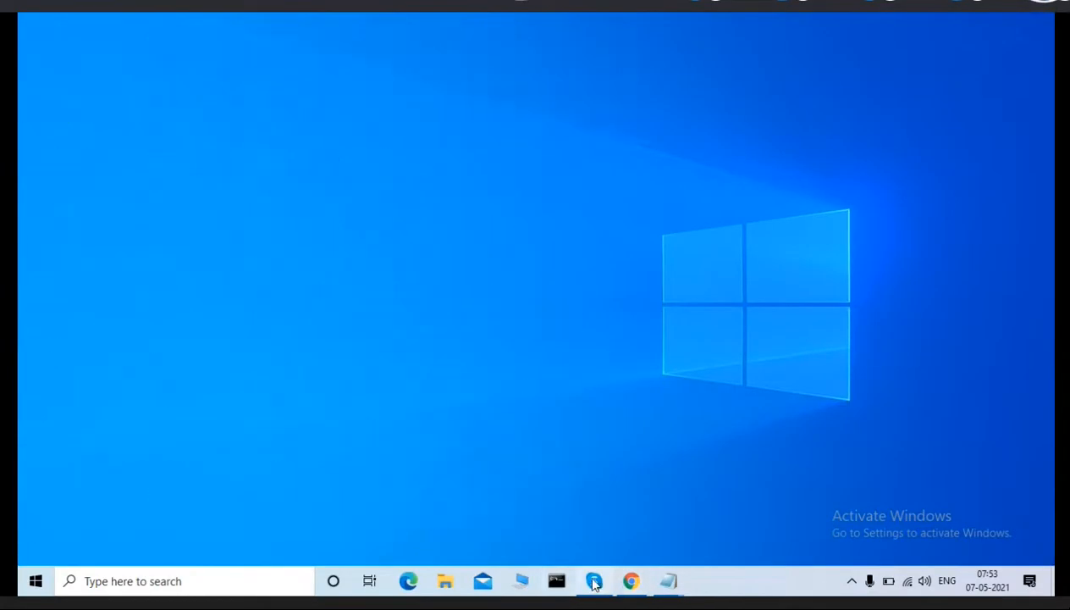
# Paste and send the dev.azure.com link in the Skype call chat, then return to the browser.
pyautogui.click(594, 581)
pyautogui.click(862, 524)
pyautogui.hotkey('ctrl', 'v')
pyautogui.press('Return')
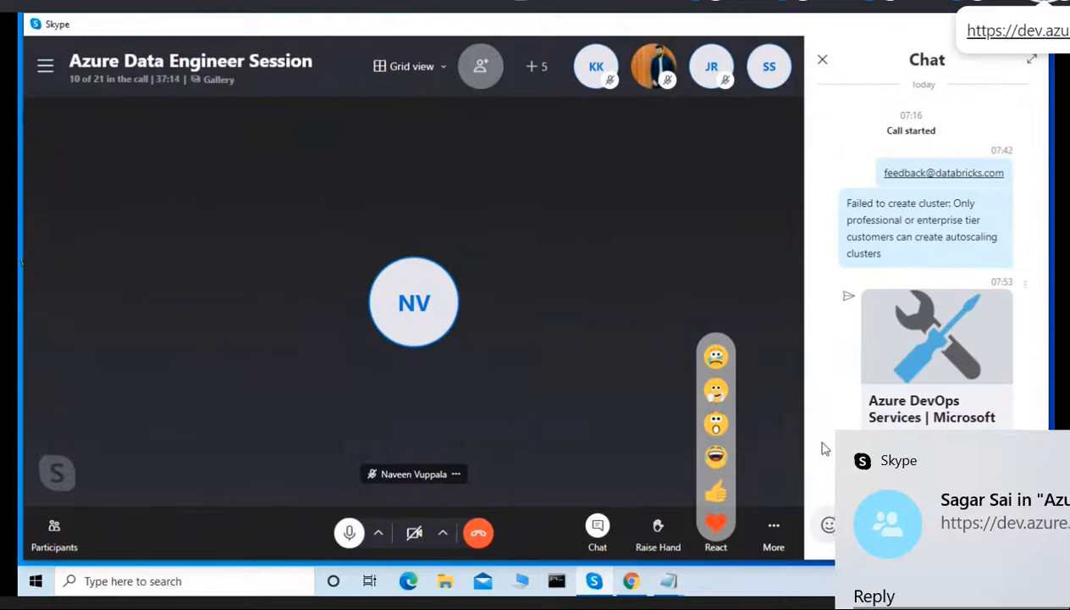
pyautogui.click(938, 24)
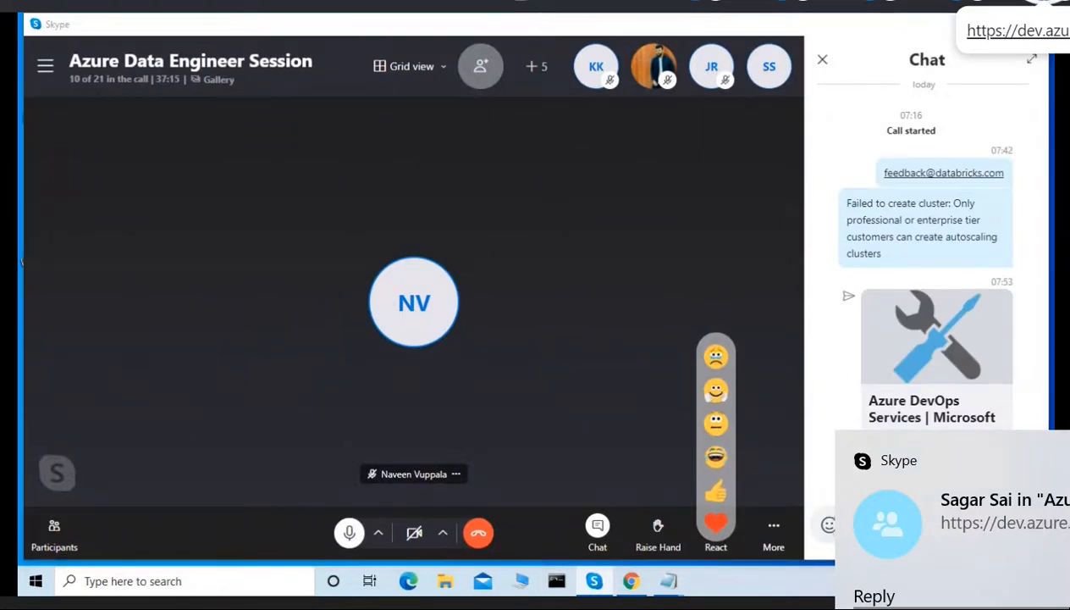
pyautogui.click(631, 581)
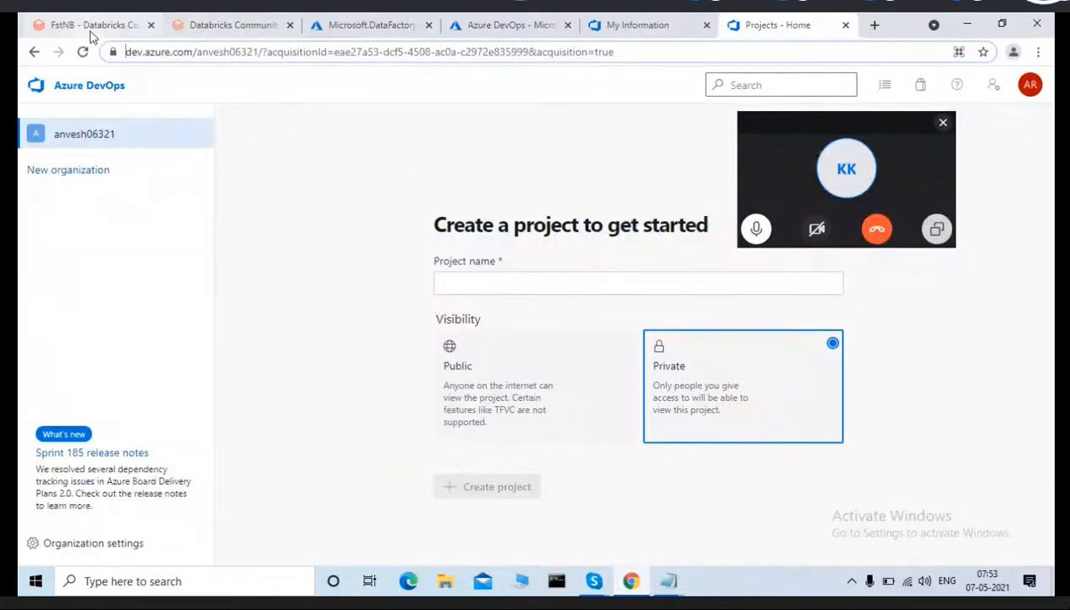
# Go to the deployed adfaicdev001 data factory resource and launch Author & Monitor.
pyautogui.click(92, 32)
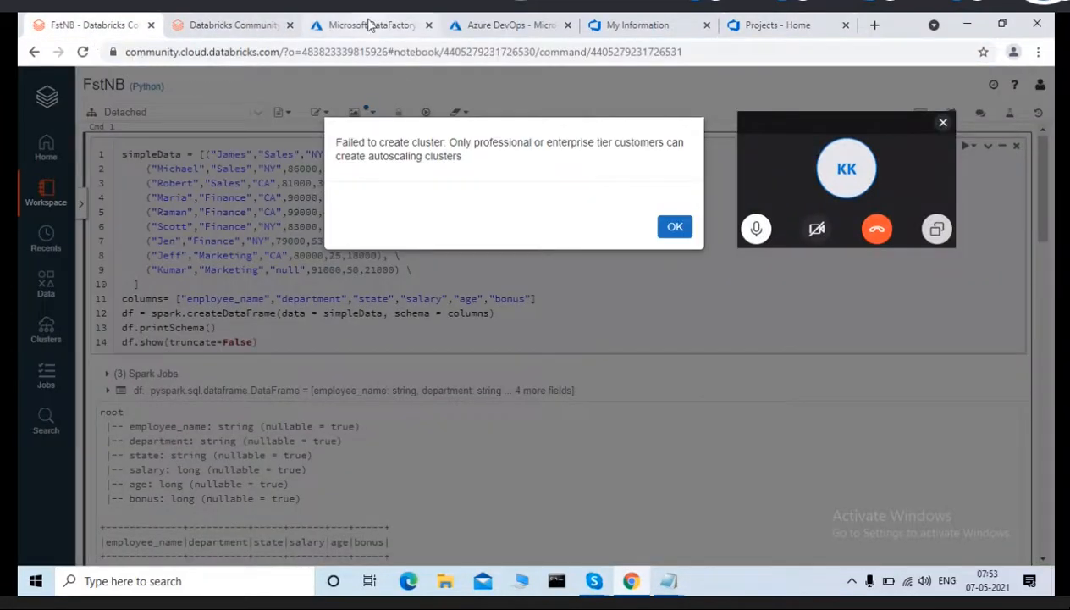
pyautogui.click(370, 25)
pyautogui.click(297, 404)
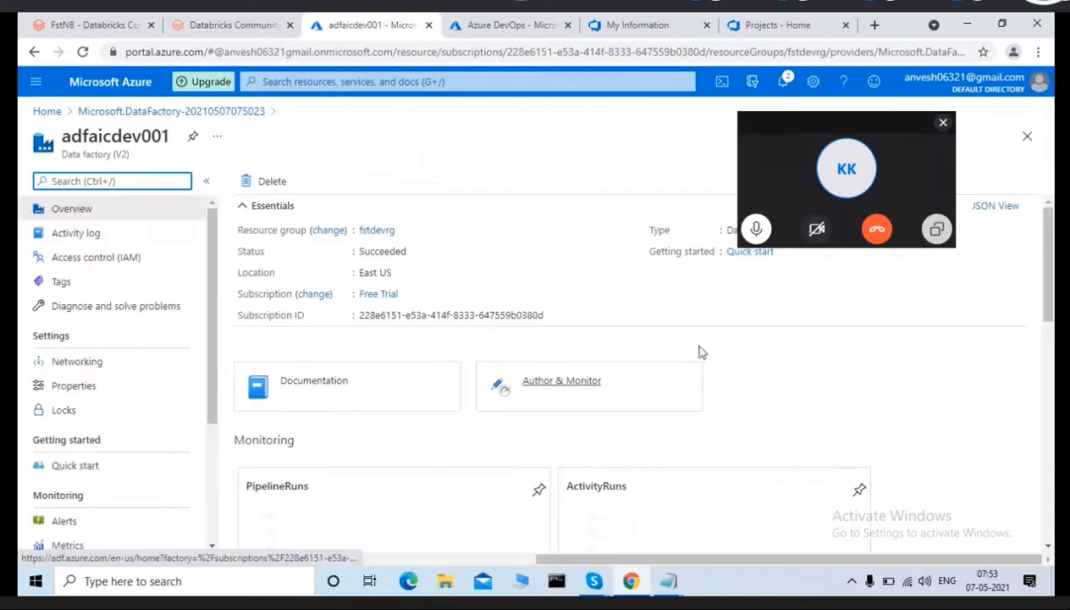
pyautogui.click(942, 122)
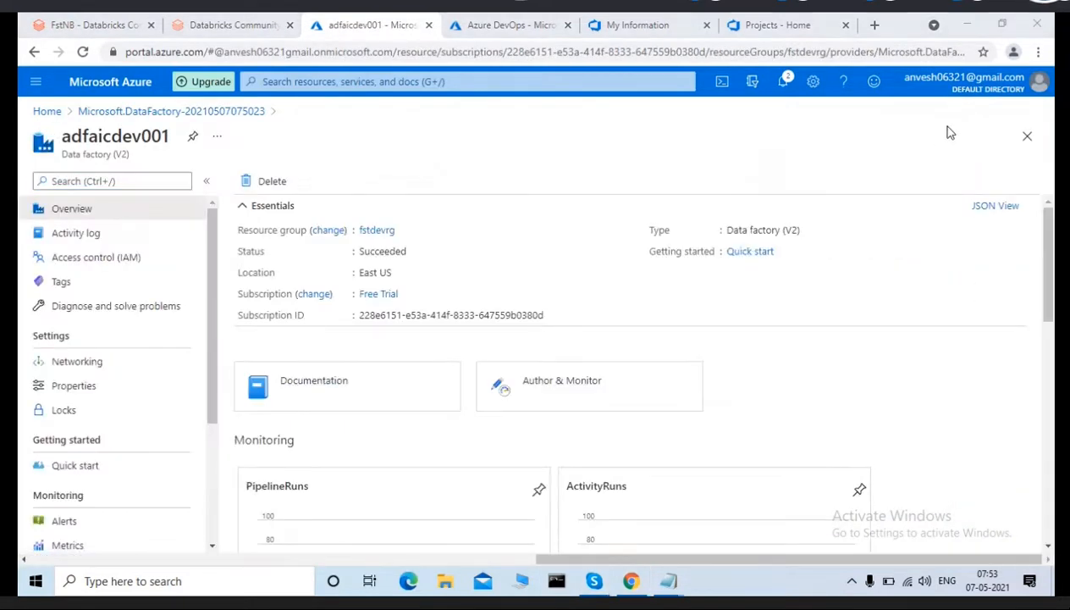
pyautogui.click(555, 386)
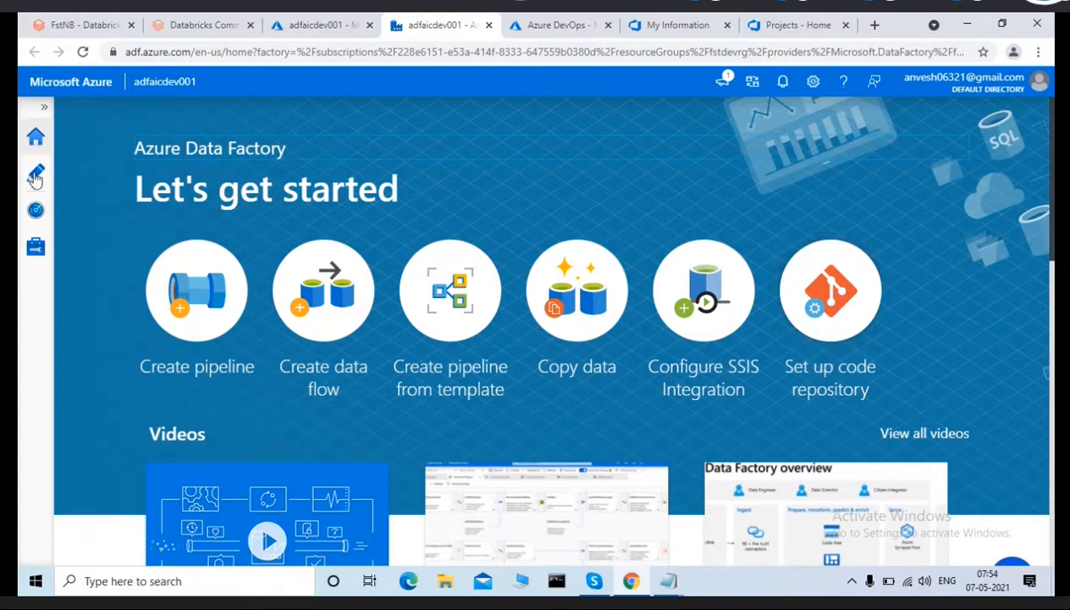
# From the Author workspace, start Set up code repository with Azure DevOps Git as repository type.
pyautogui.click(35, 179)
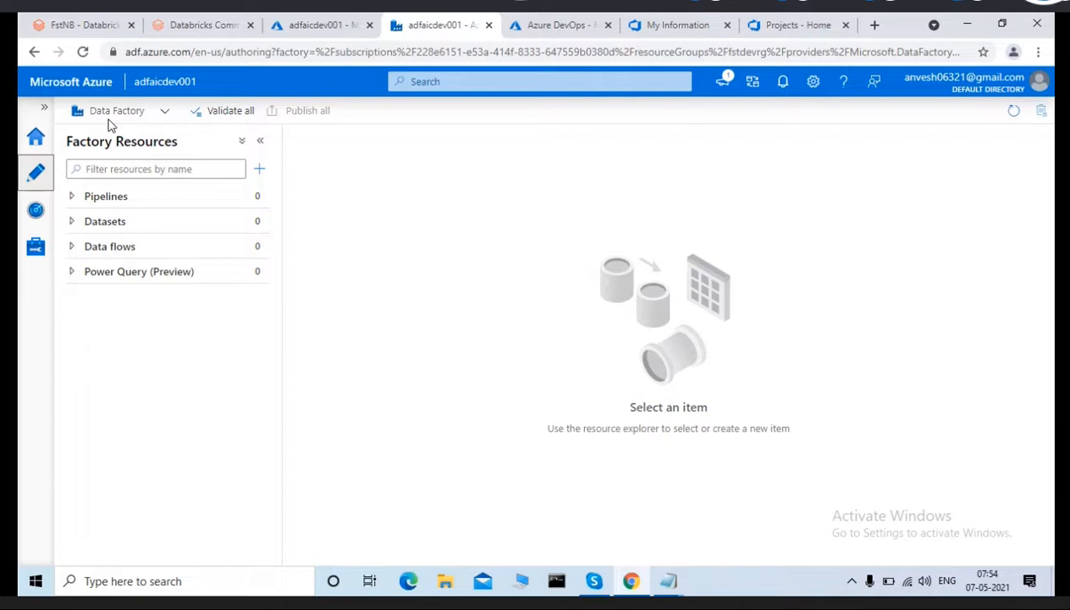
pyautogui.click(166, 113)
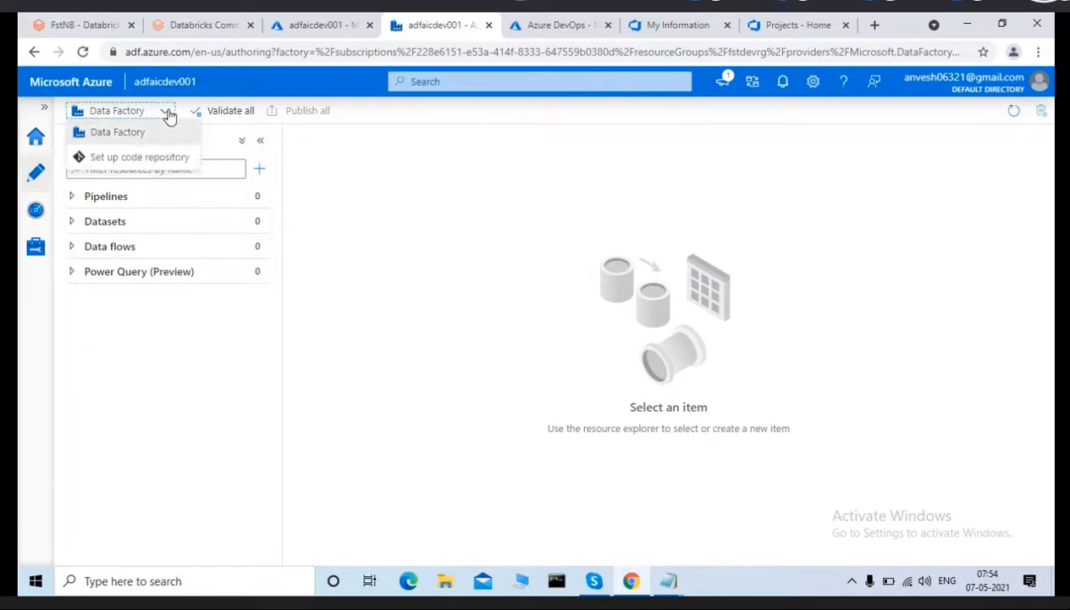
pyautogui.click(104, 158)
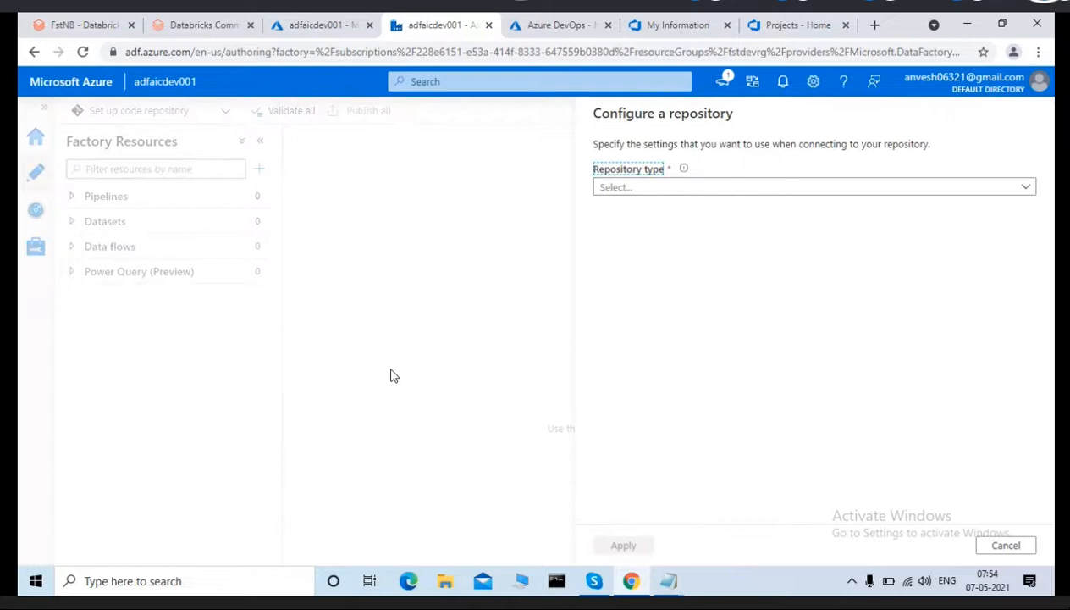
pyautogui.click(1029, 191)
pyautogui.click(693, 212)
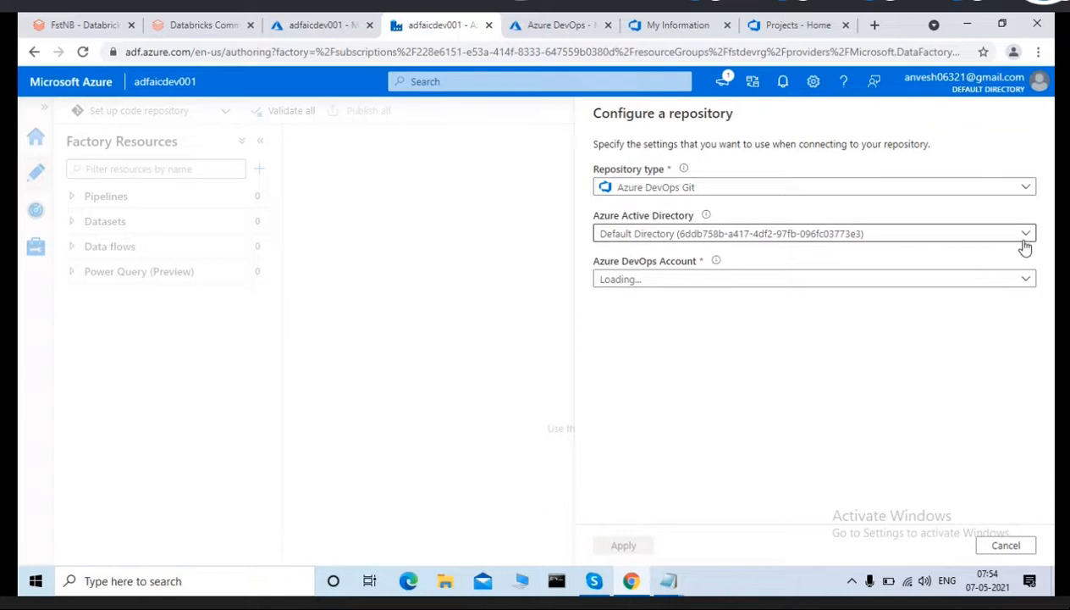
# Check the Azure DevOps Account list, find it empty, and go to the DevOps profile tab.
pyautogui.click(1028, 280)
pyautogui.click(654, 364)
pyautogui.click(643, 34)
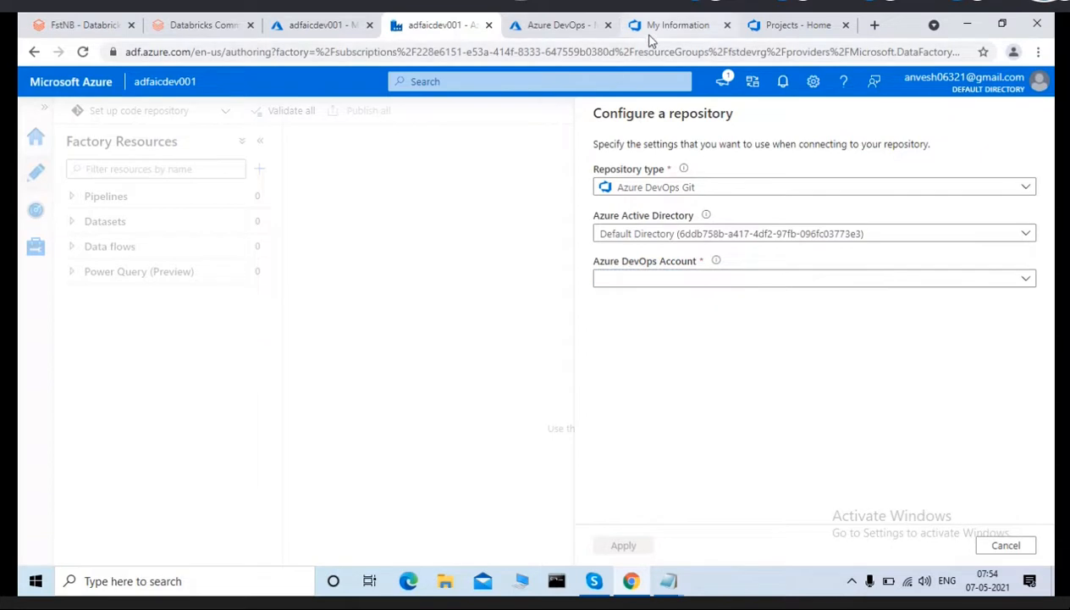
# Create the public Azure DevOps project 'adfaicdevproject'.
pyautogui.click(777, 28)
pyautogui.click(482, 292)
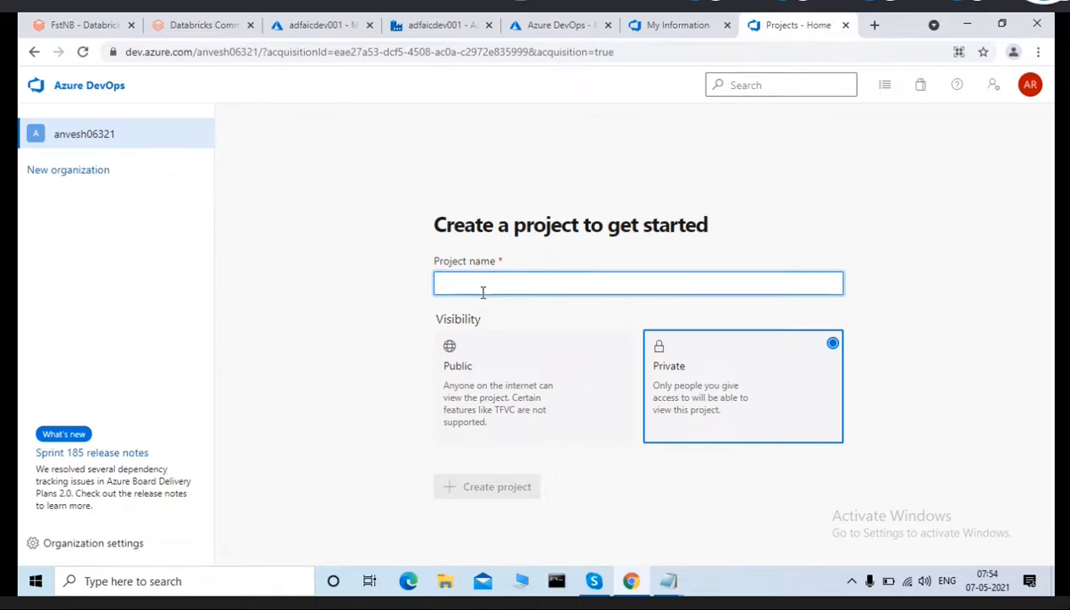
pyautogui.write('adfaicdev')
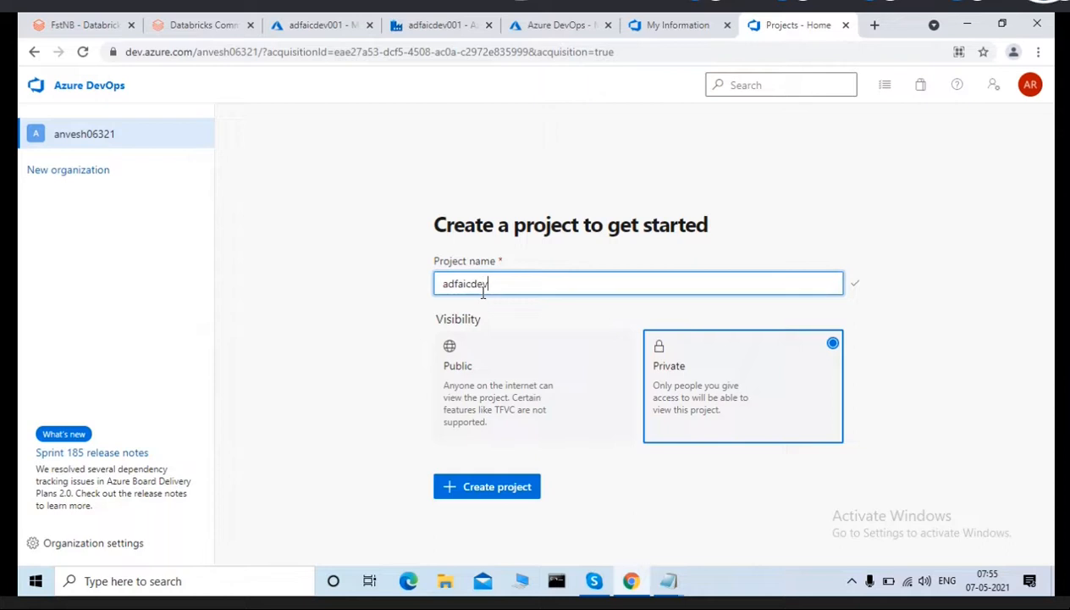
pyautogui.write('project')
pyautogui.click(471, 406)
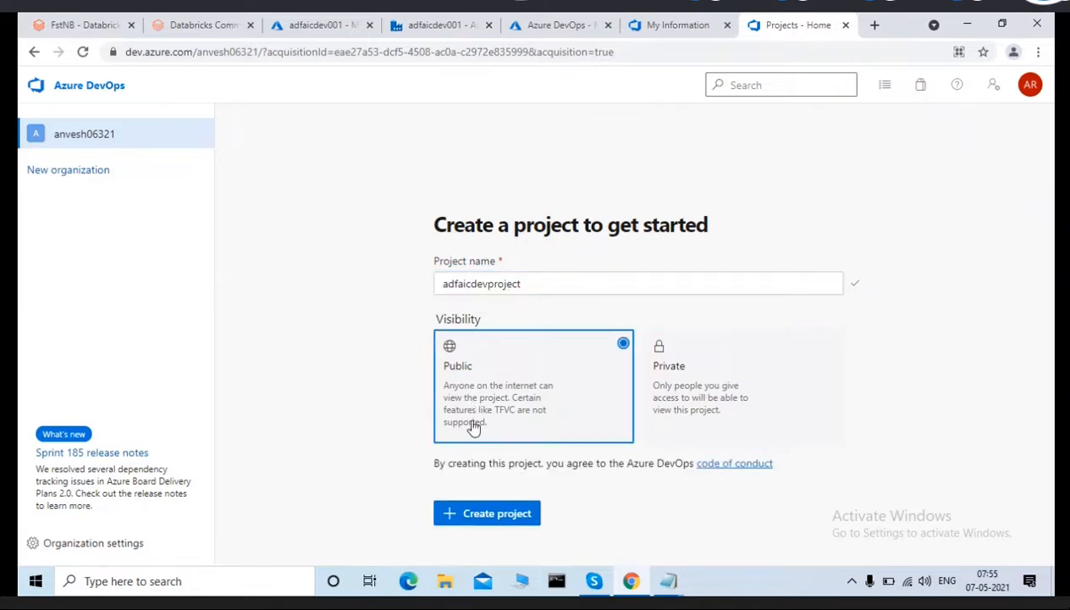
pyautogui.click(477, 514)
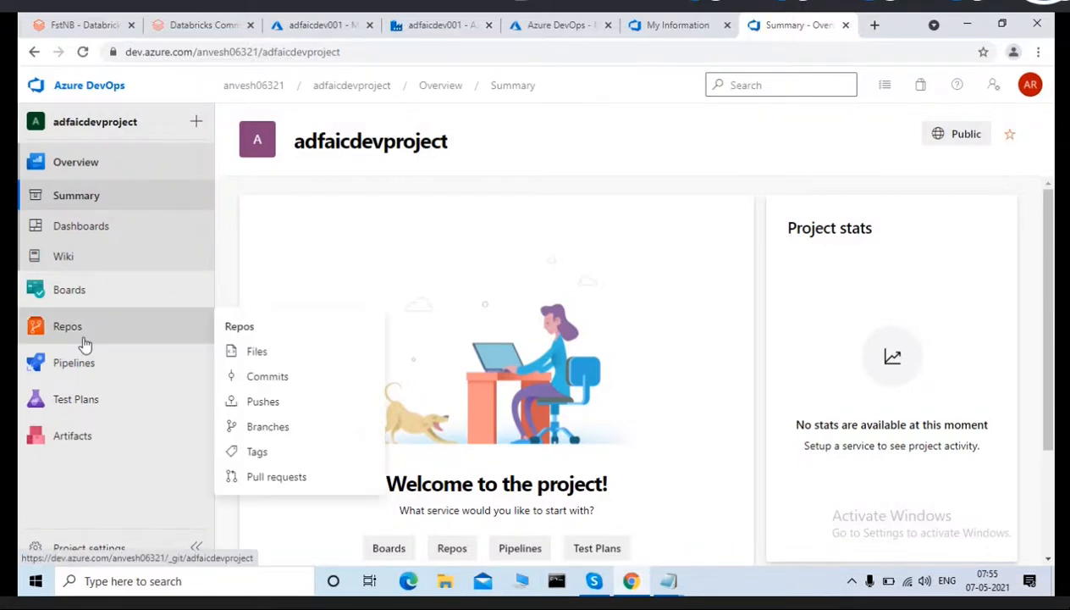
# Open Organization settings > Azure Active Directory and begin connecting a directory.
pyautogui.click(663, 34)
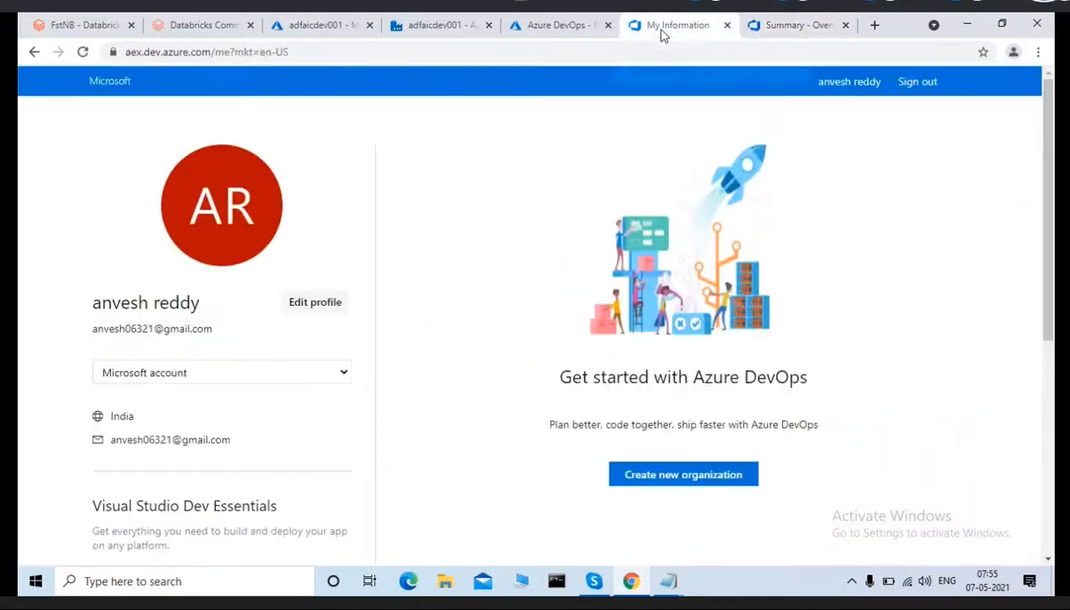
pyautogui.click(787, 28)
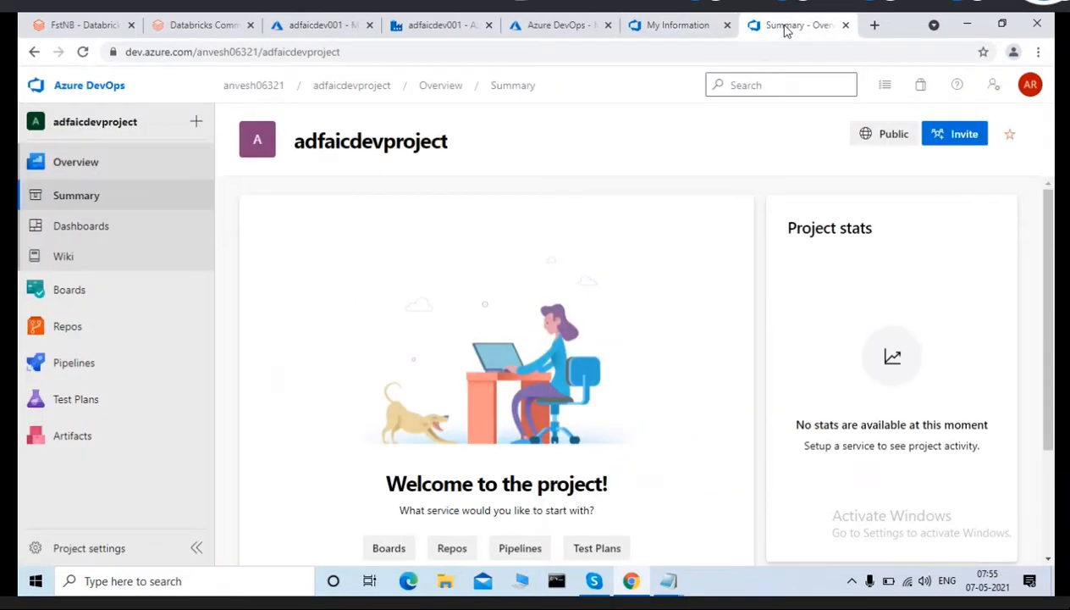
pyautogui.click(254, 87)
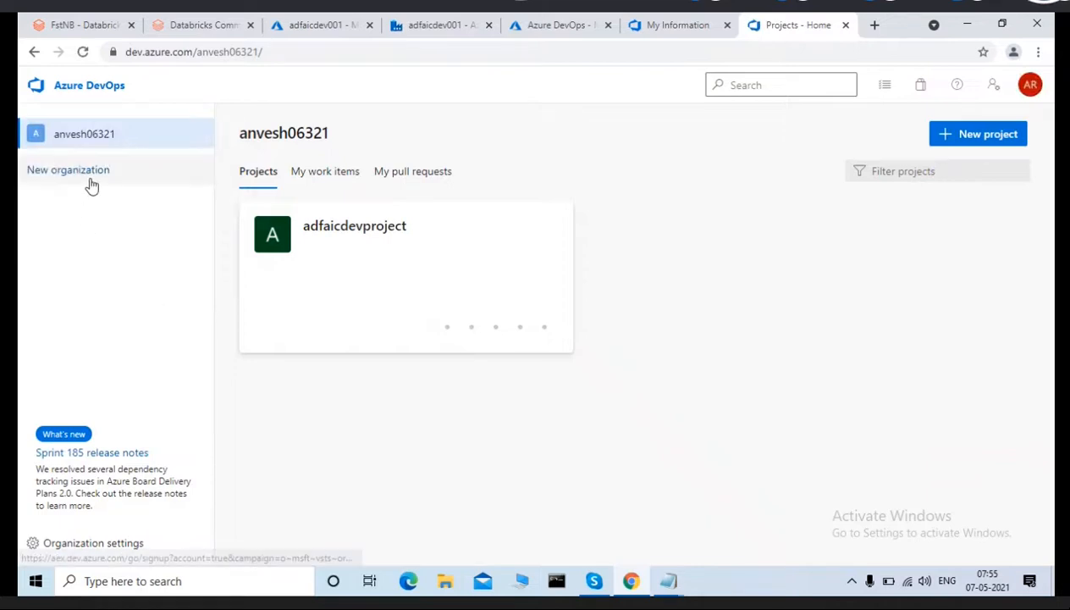
pyautogui.click(76, 546)
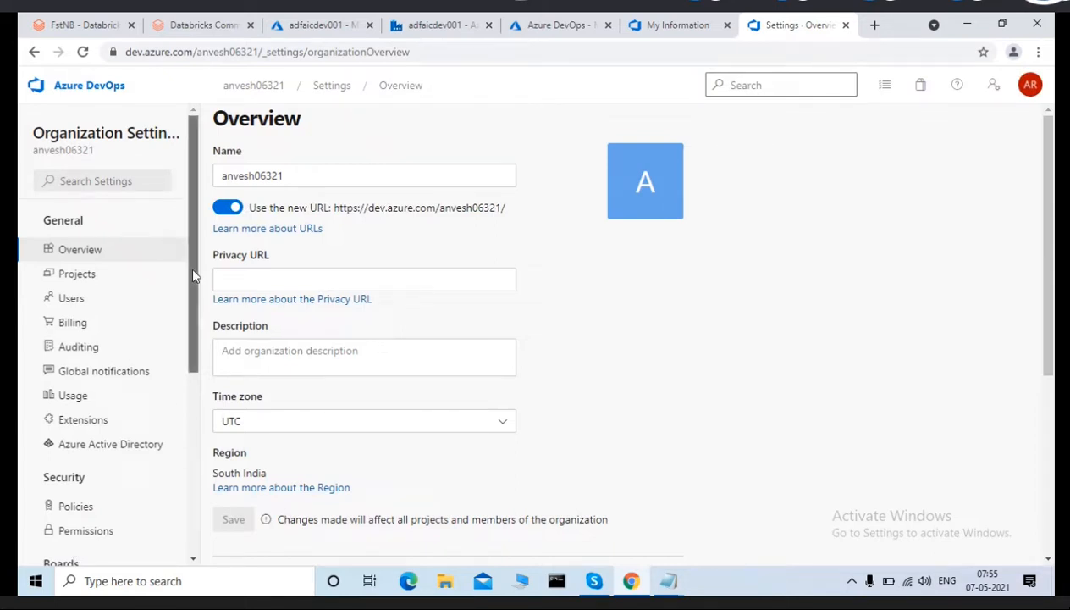
pyautogui.click(75, 447)
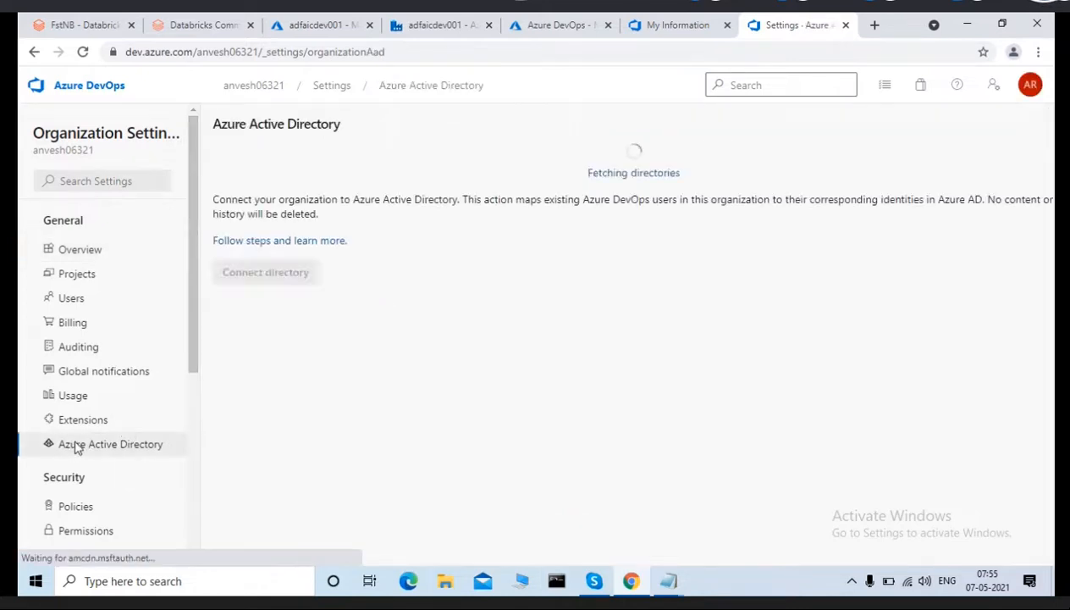
pyautogui.click(251, 233)
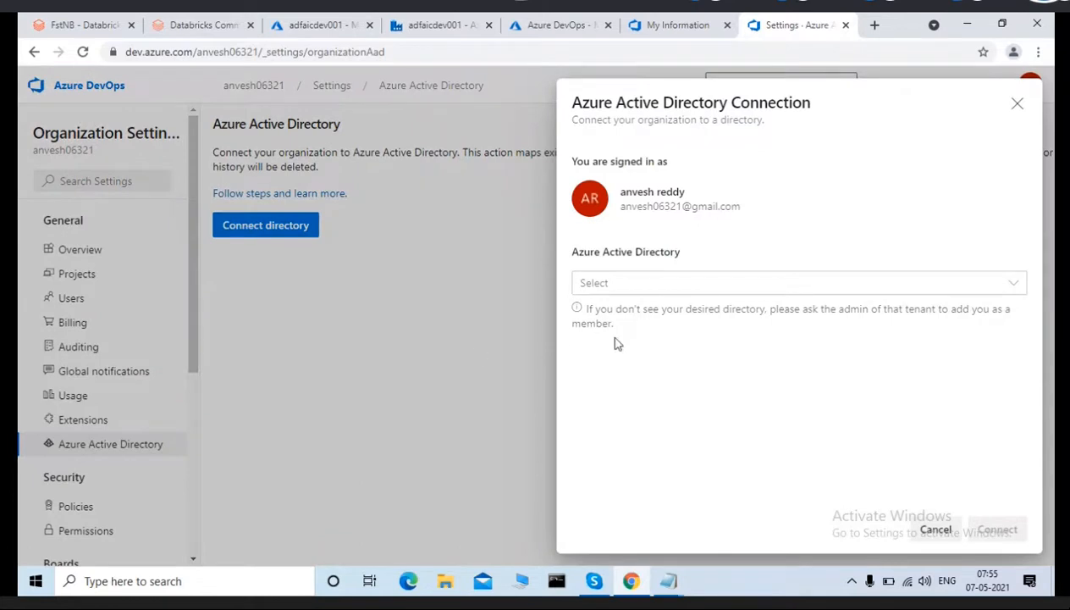
# Connect the organization to Default Directory and sign out.
pyautogui.click(1008, 285)
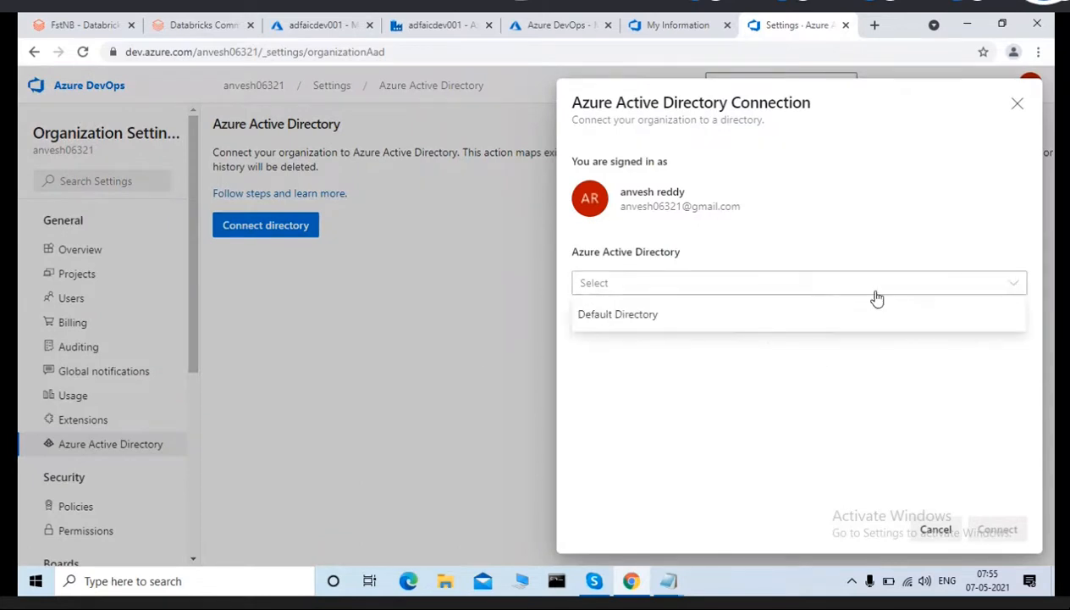
pyautogui.click(637, 321)
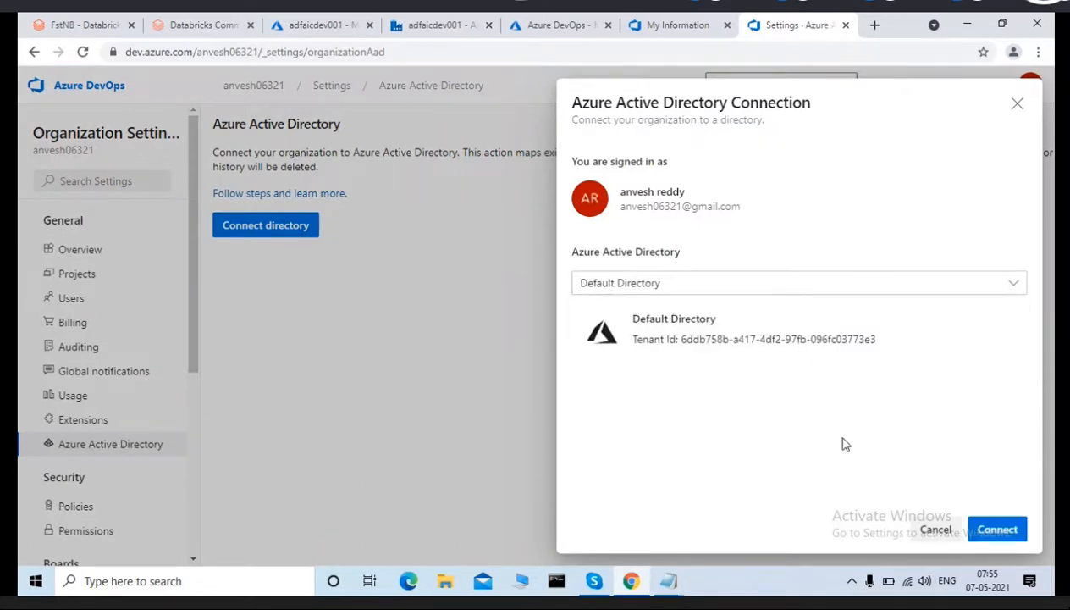
pyautogui.click(995, 530)
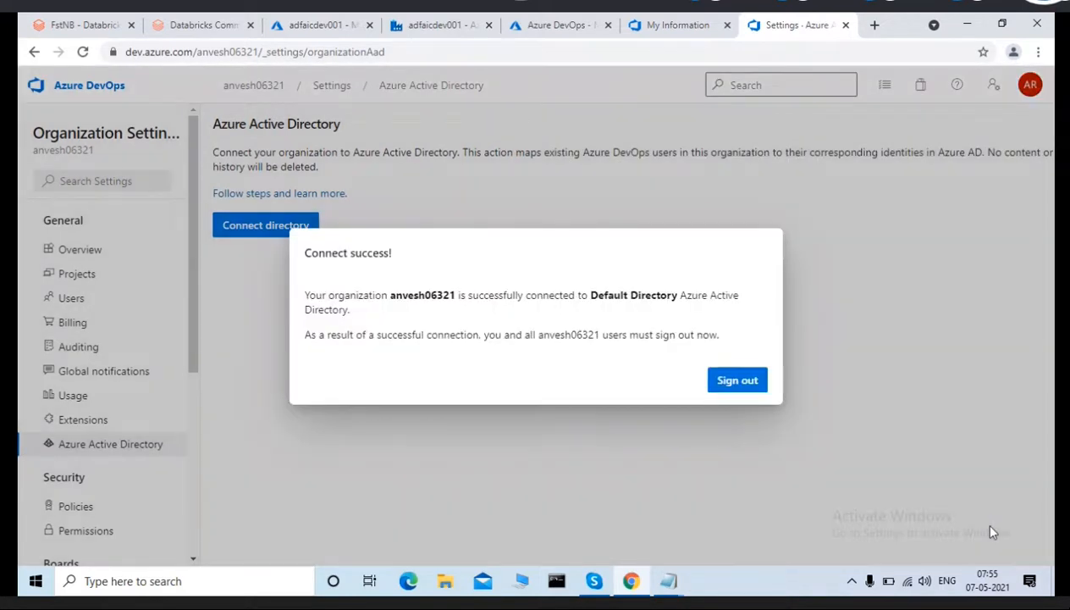
pyautogui.click(733, 380)
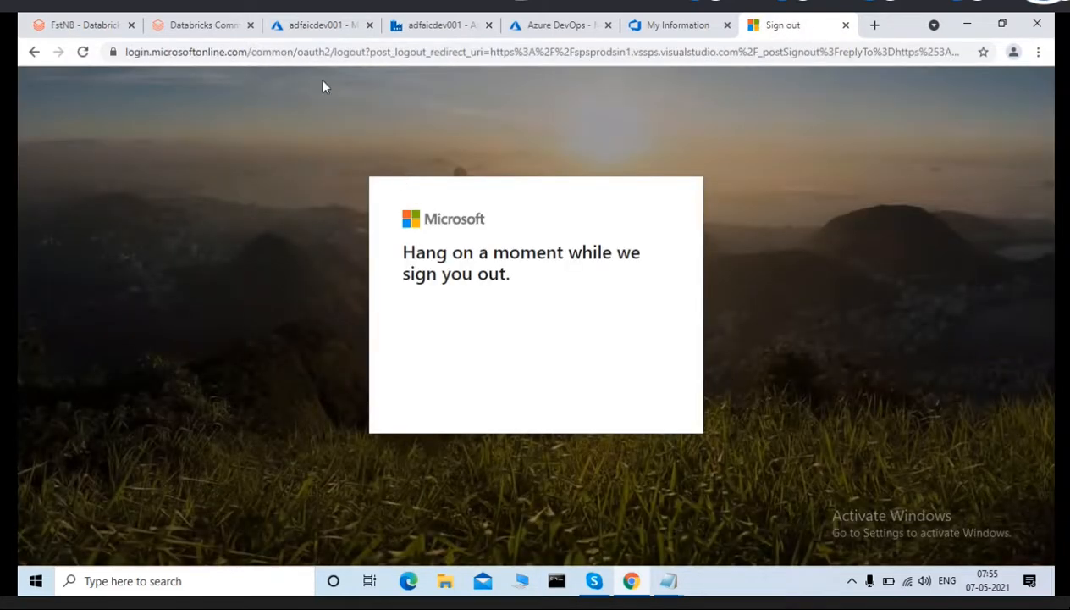
# Sign back in at dev.azure.com with the existing account and confirm the profile details.
pyautogui.click(241, 52)
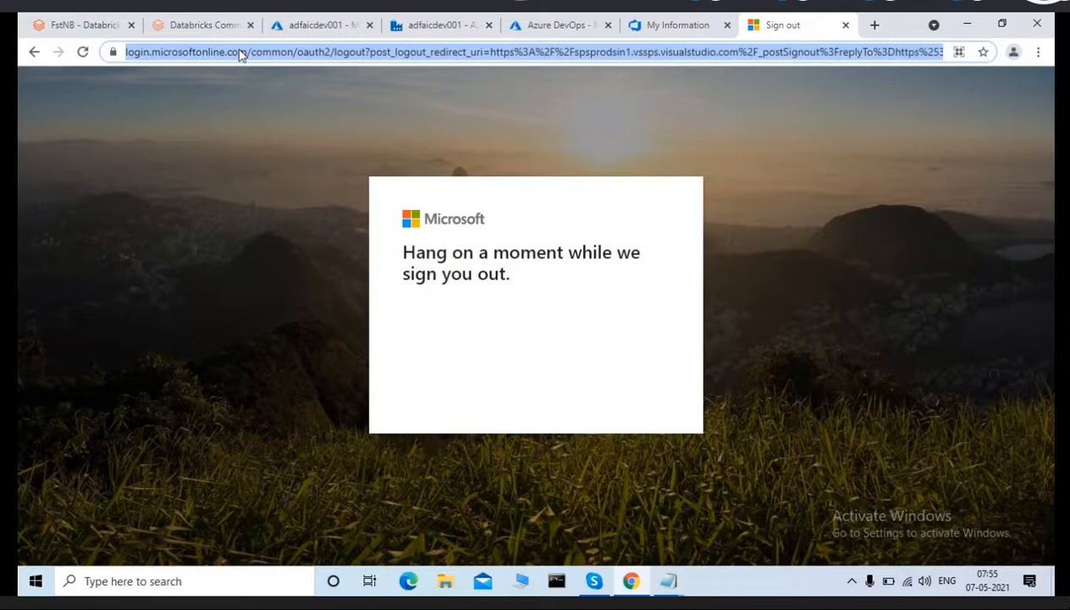
pyautogui.write('dev')
pyautogui.press('Return')
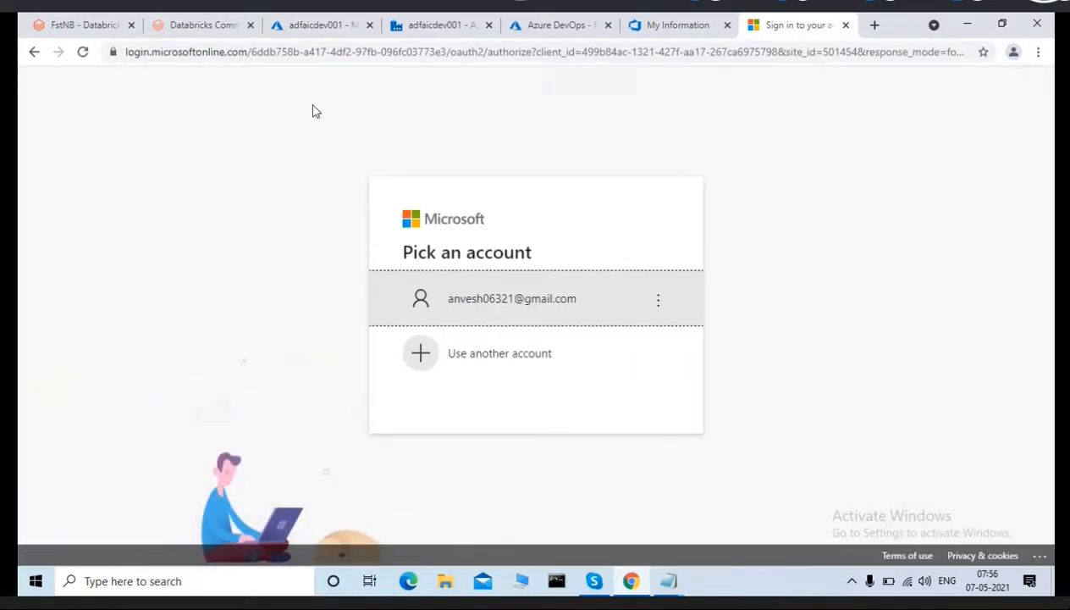
pyautogui.click(488, 294)
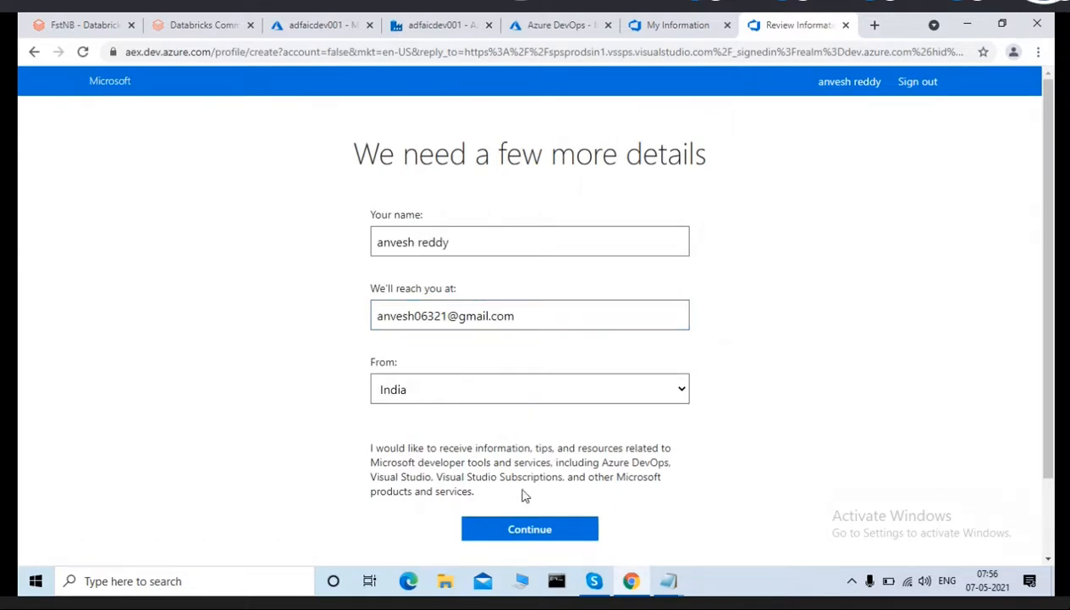
pyautogui.click(511, 529)
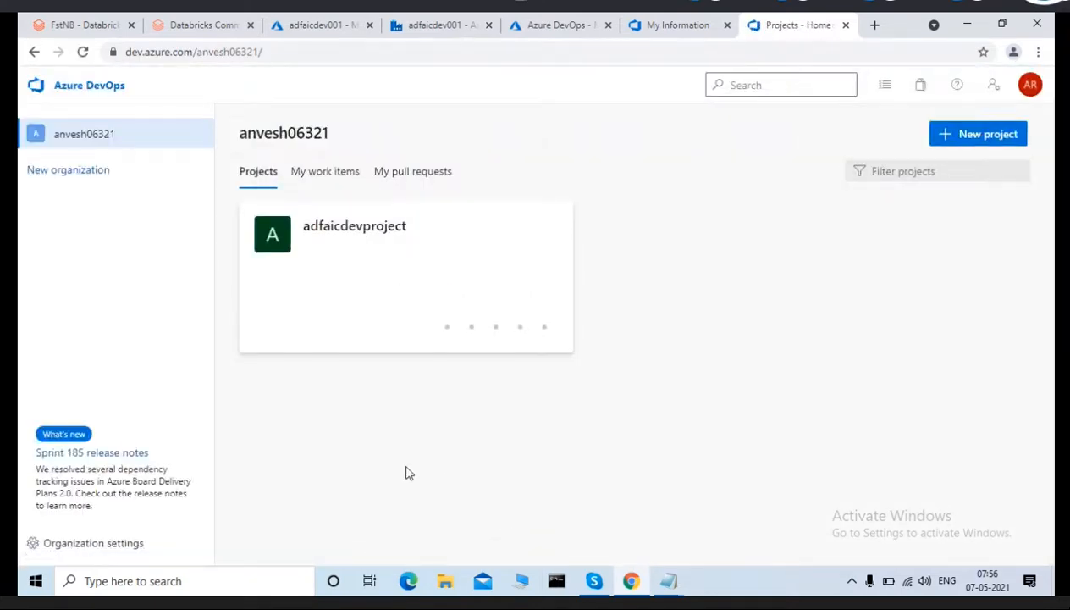
# Check Organization settings > Azure Active Directory shows the Default Directory connection, then return to Projects.
pyautogui.click(55, 546)
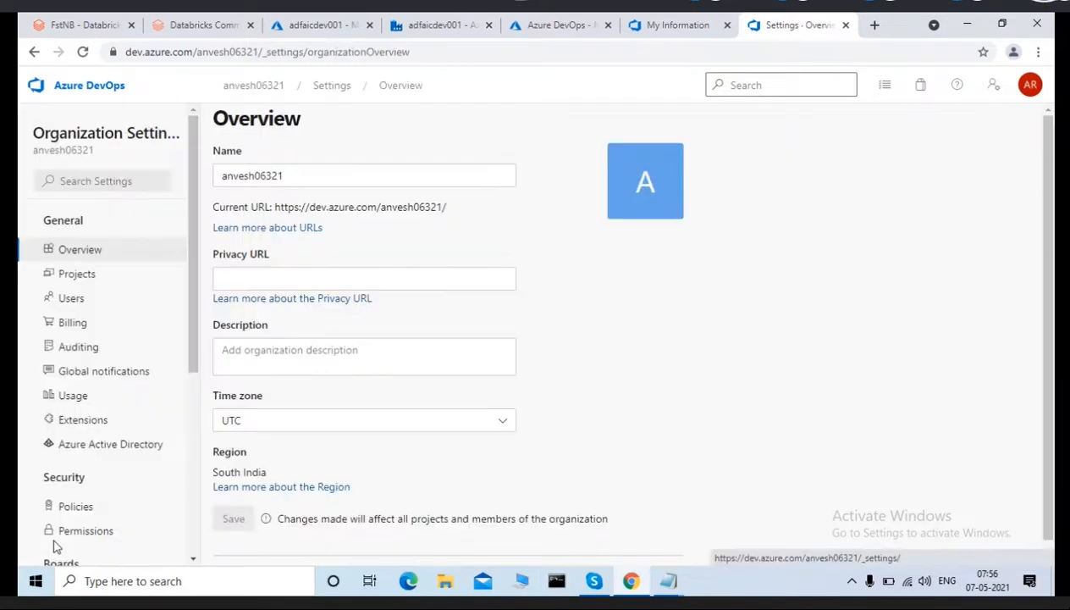
pyautogui.click(88, 449)
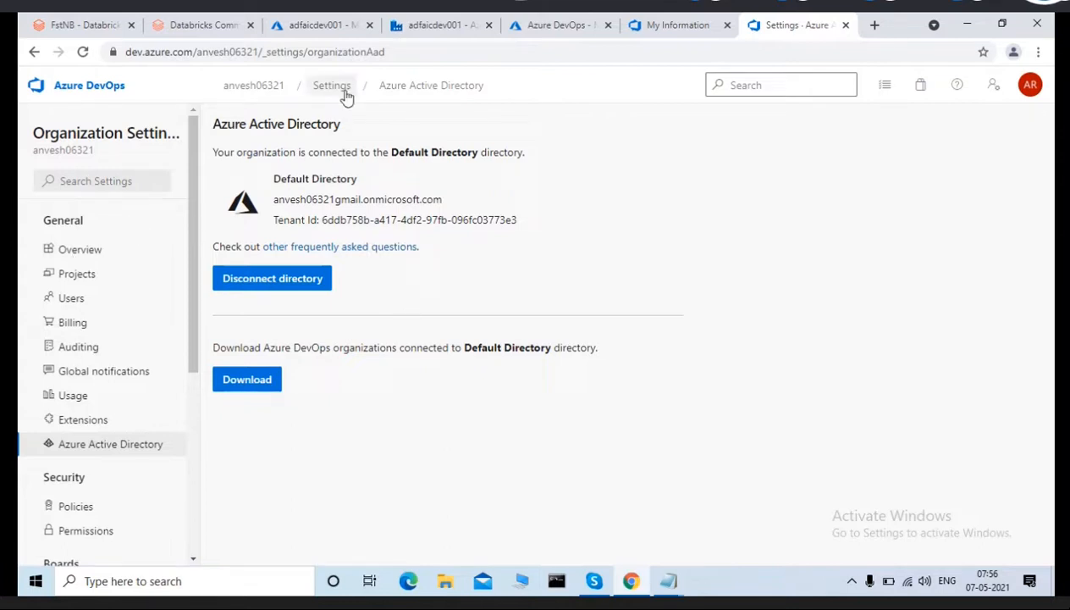
pyautogui.click(253, 88)
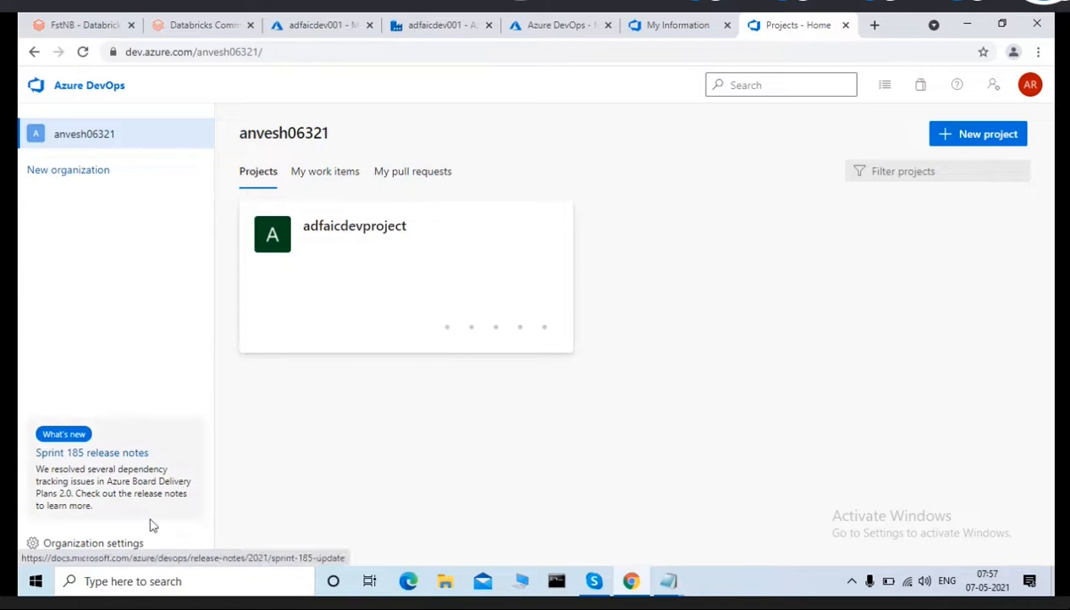
pyautogui.click(72, 548)
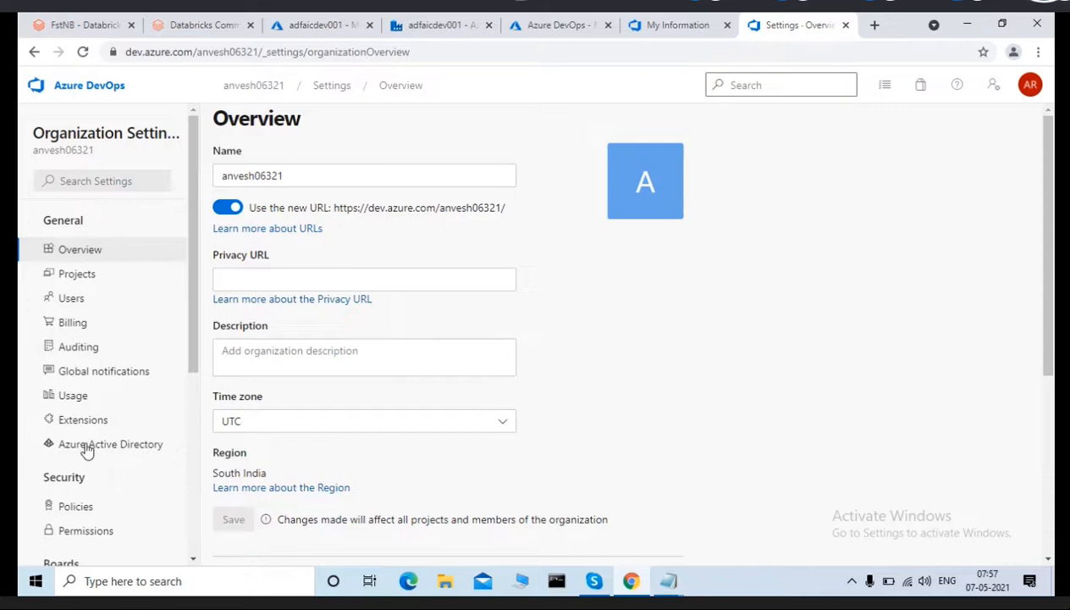
pyautogui.click(87, 449)
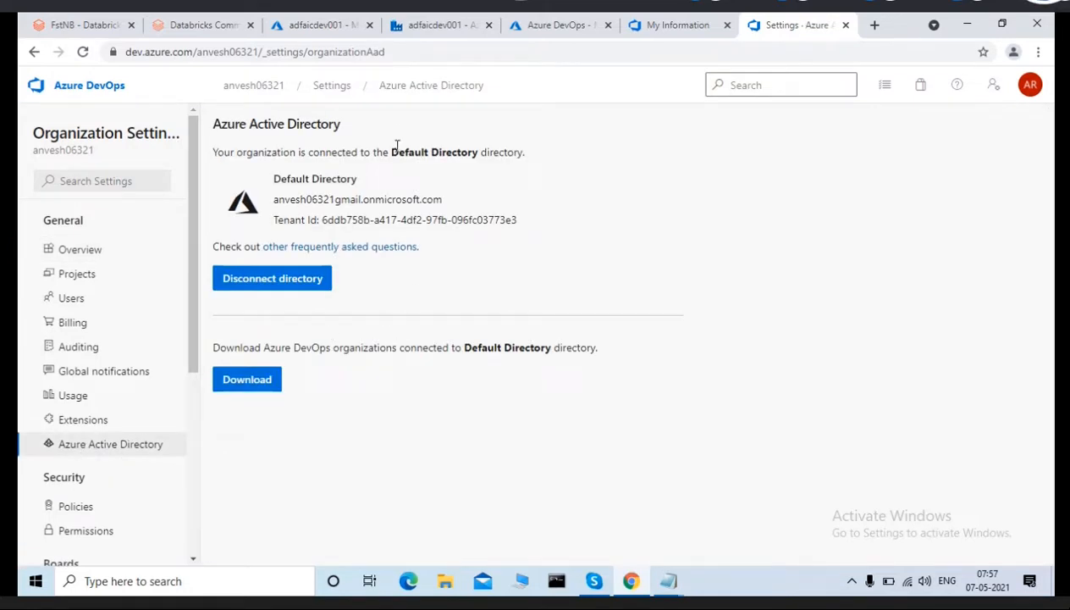
pyautogui.click(270, 88)
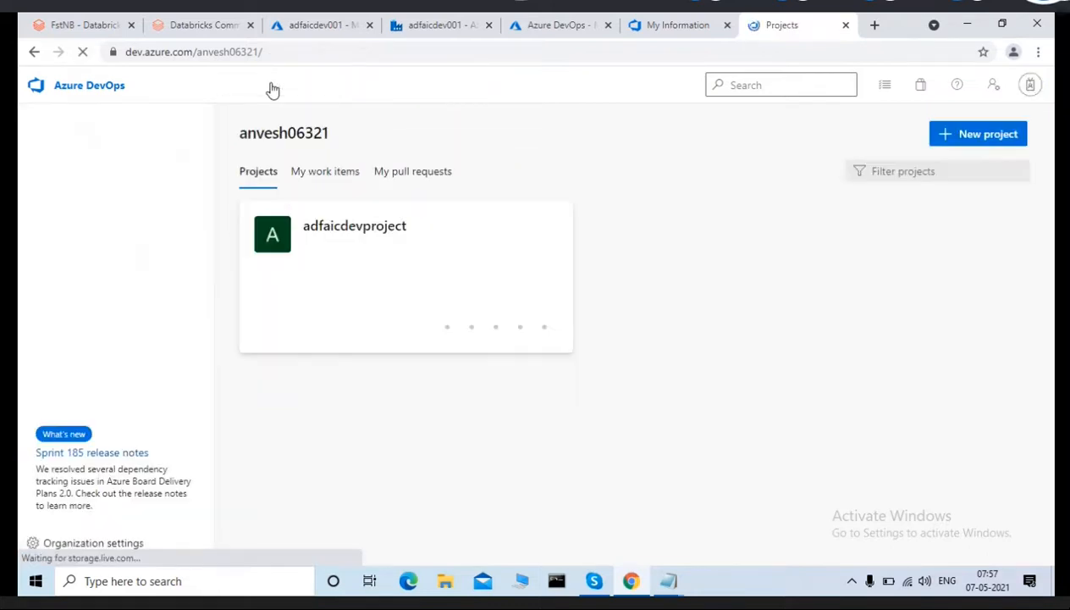
# Open adfaicdevproject's Repos Files page, which shows the repository is empty.
pyautogui.click(337, 234)
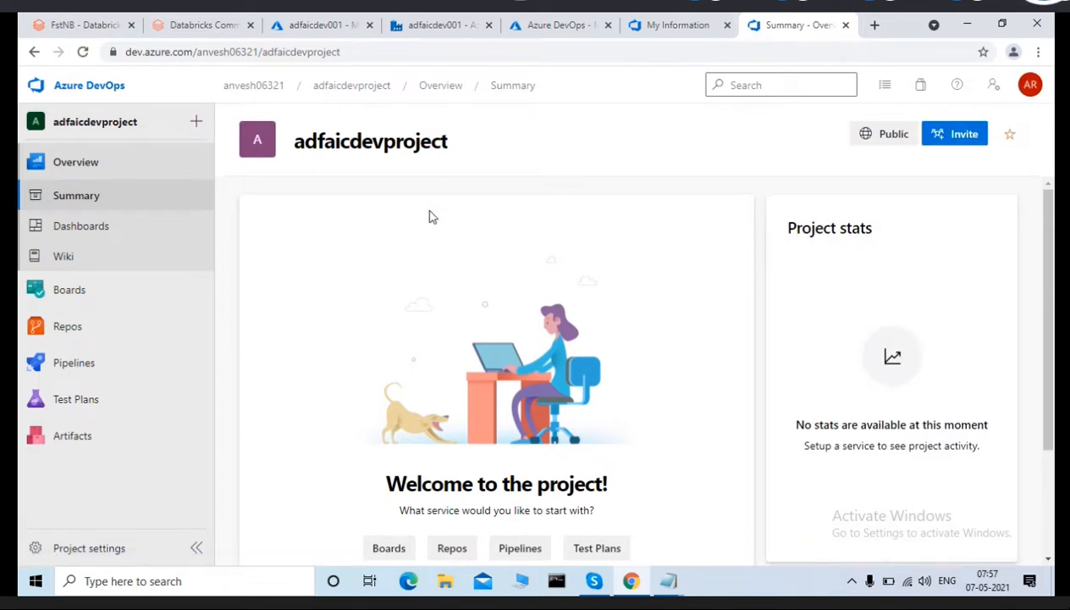
pyautogui.click(66, 331)
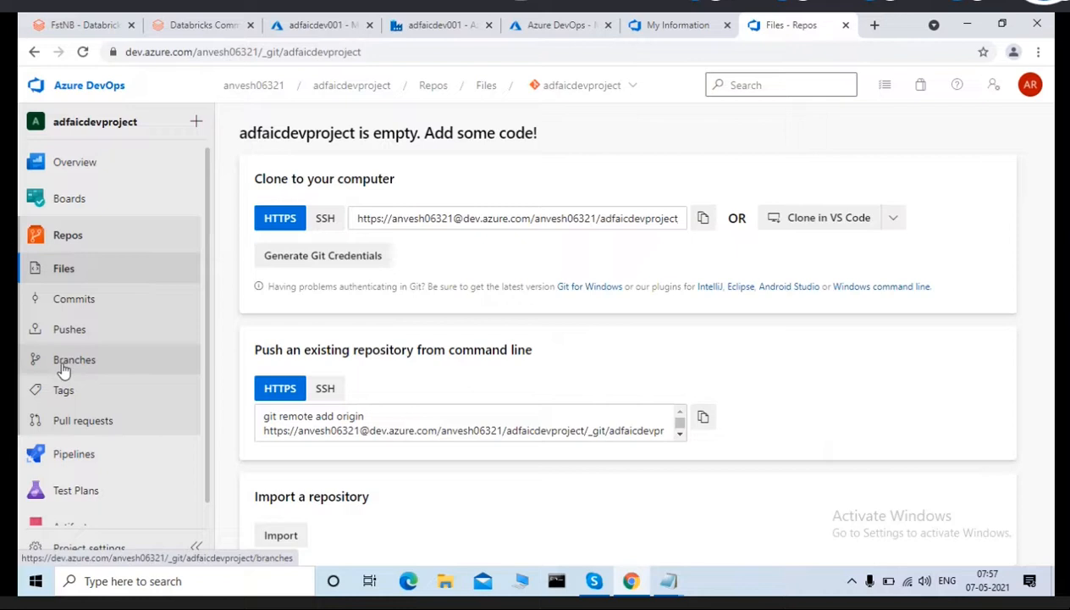
# Launch Notepad and type the headings 'Feature Branch' and 'Master Branch/Developer Branch'.
pyautogui.press('super+r')
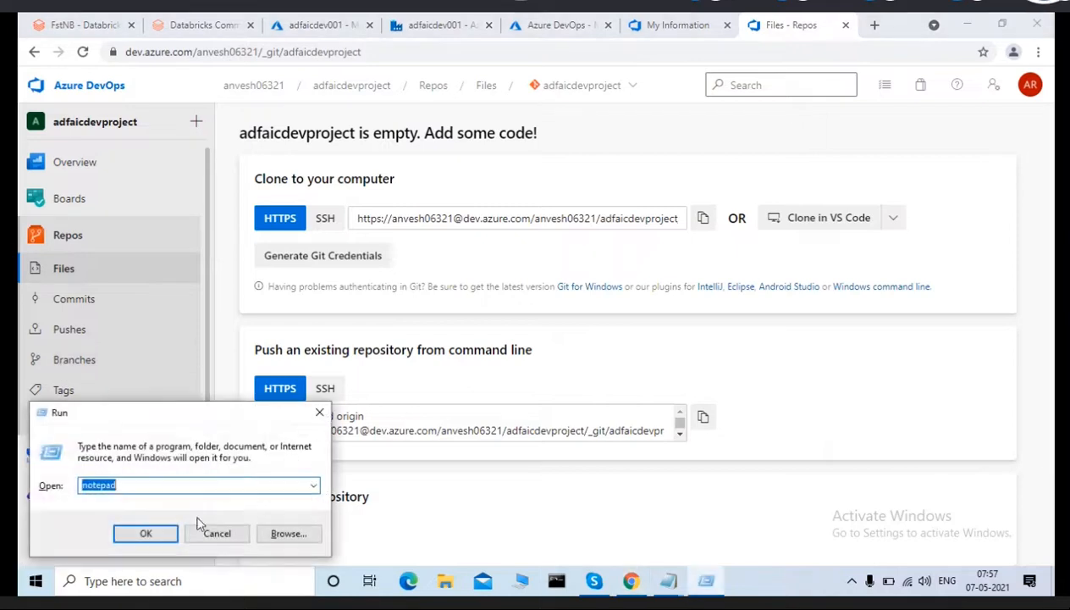
pyautogui.click(149, 533)
pyautogui.write('Feature Branch')
pyautogui.press('Return')
pyautogui.press('Return')
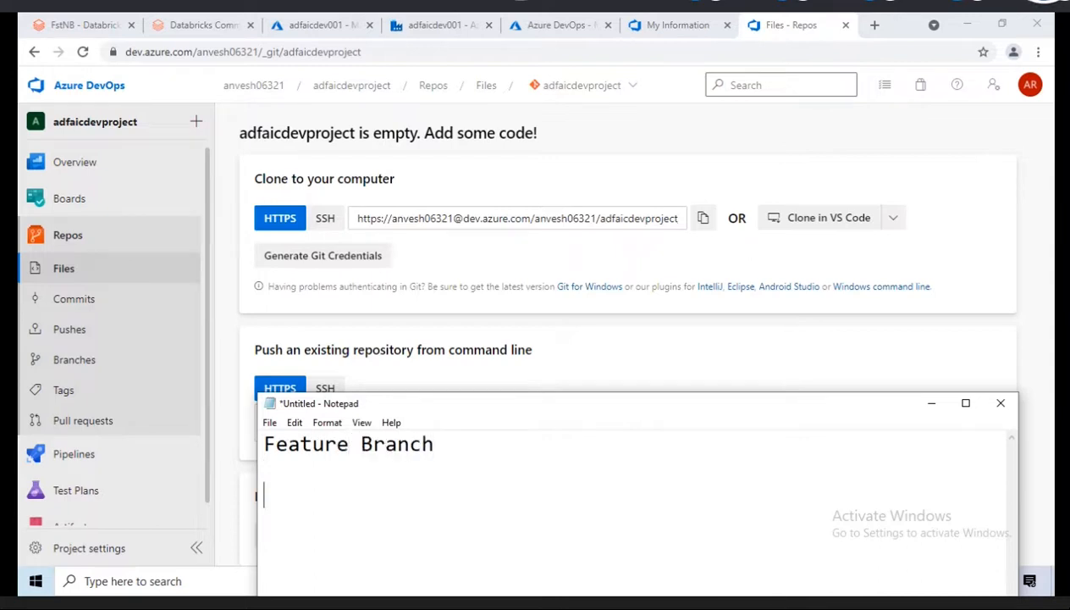
pyautogui.write('Master B')
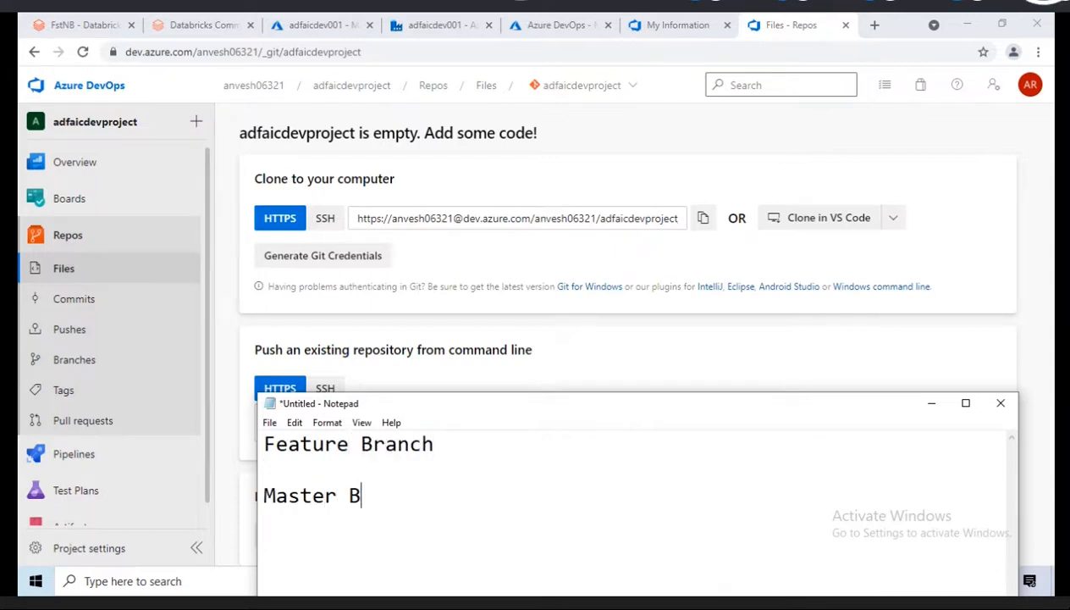
pyautogui.write('ranch/Dev')
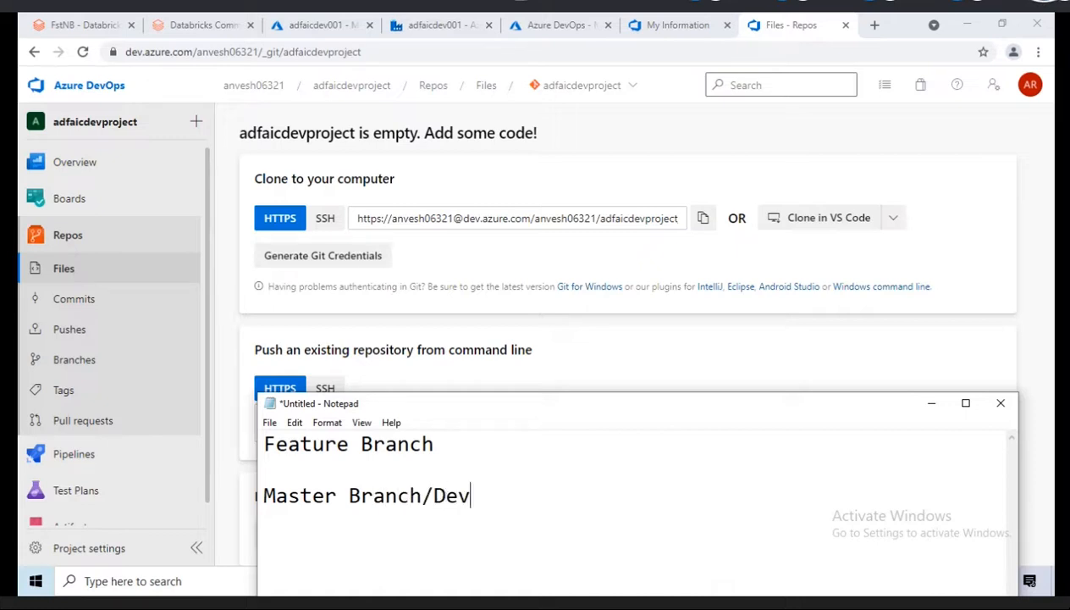
pyautogui.write('elop')
pyautogui.write('er Branch')
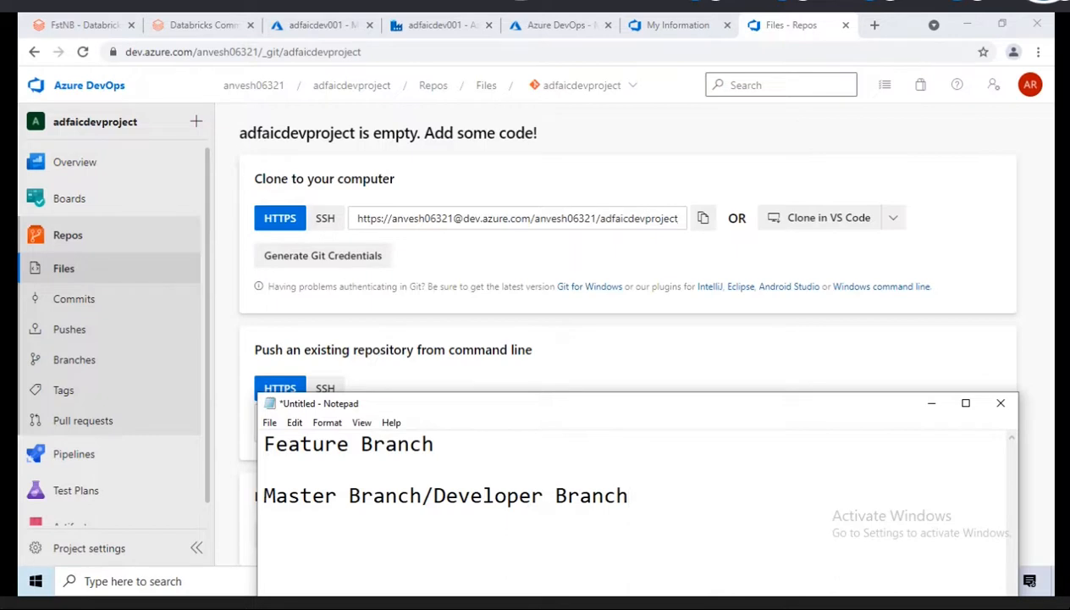
# Maximize Notepad and add 'will develop the code in Feature branch' under Feature Branch.
pyautogui.click(966, 403)
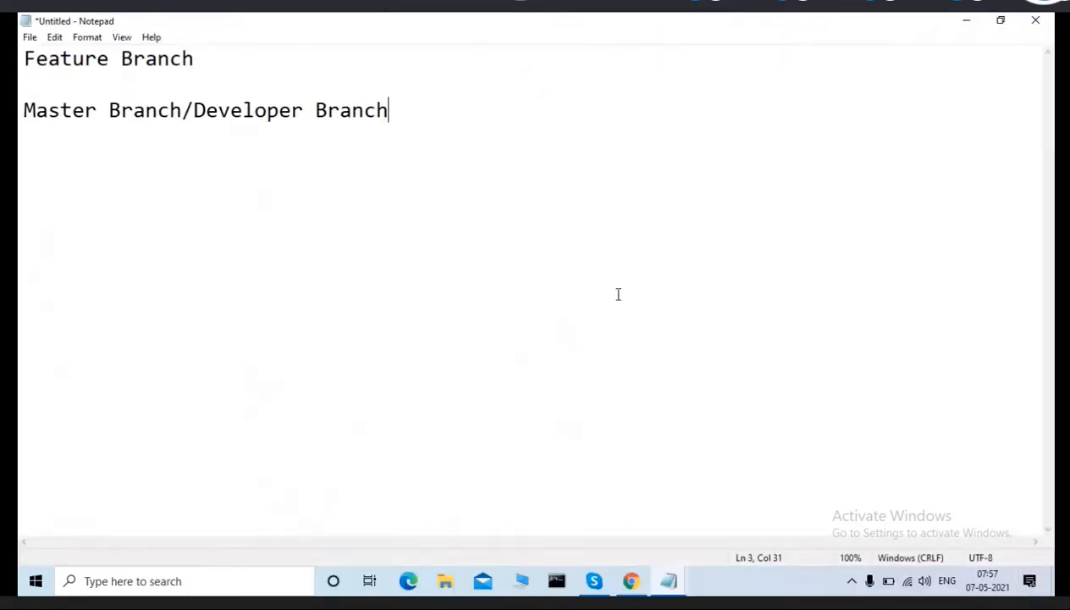
pyautogui.click(217, 65)
pyautogui.press('Return')
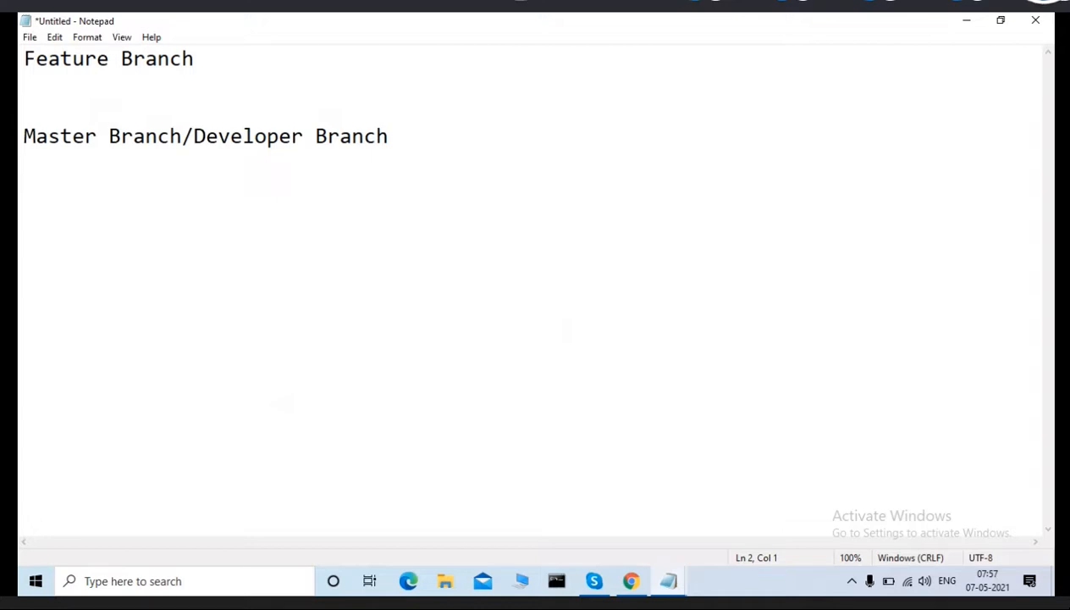
pyautogui.write('will develop')
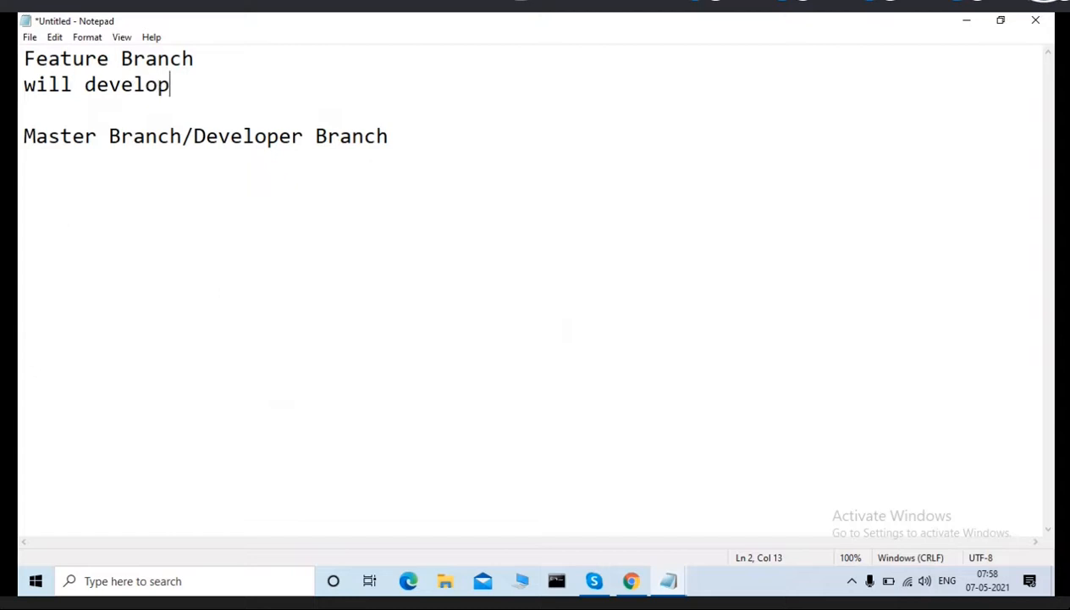
pyautogui.write(' the code in Feature branch')
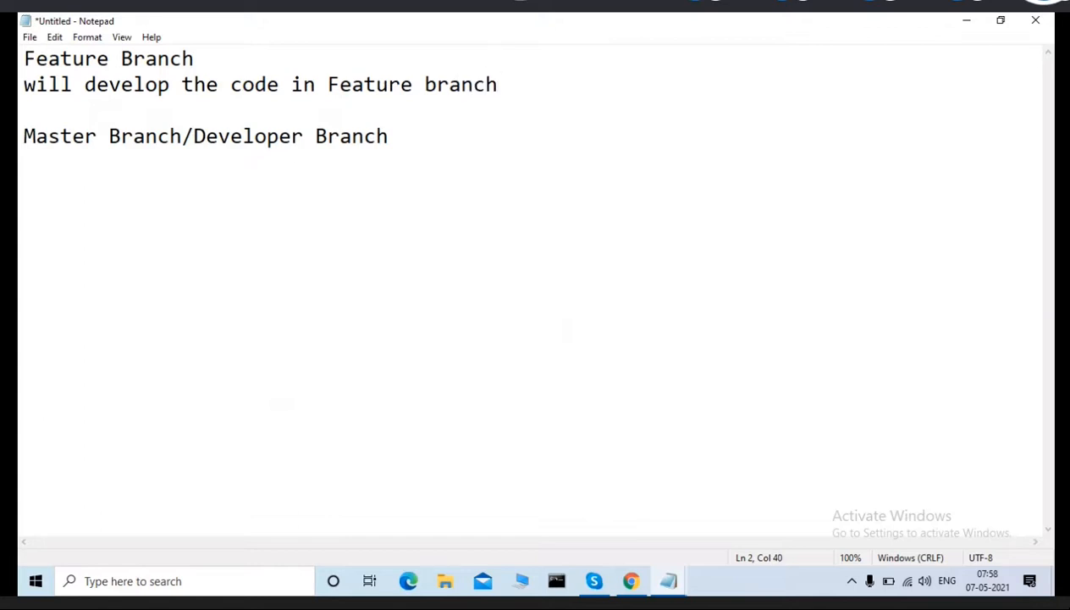
# Under Master Branch/Developer Branch, add 'from feature branch will merge the code with help of pull request'.
pyautogui.click(61, 57)
pyautogui.doubleClick(61, 58)
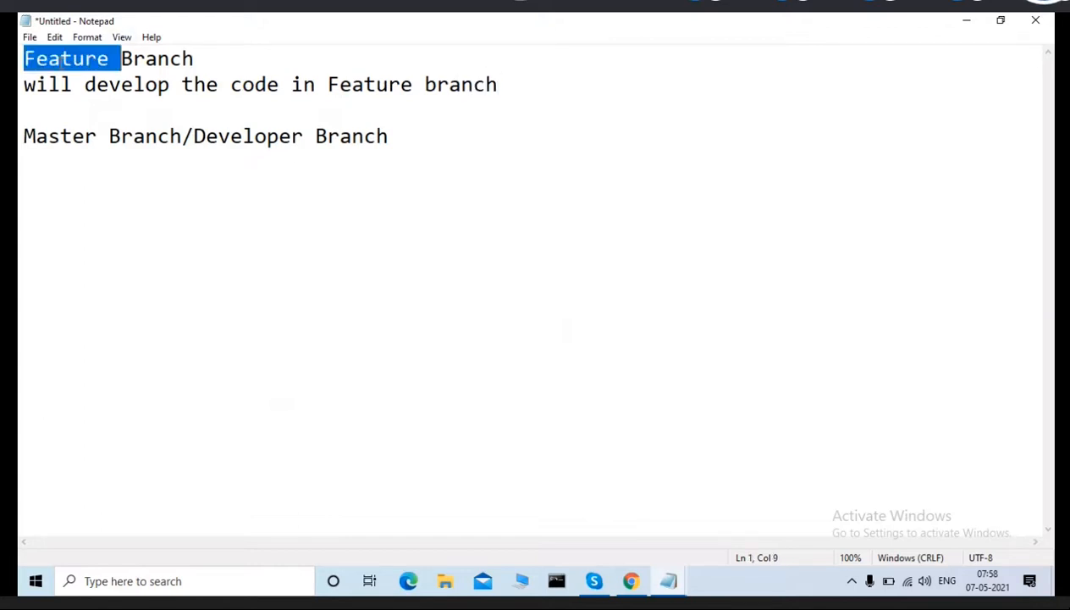
pyautogui.click(404, 138)
pyautogui.press('Return')
pyautogui.write('from fea')
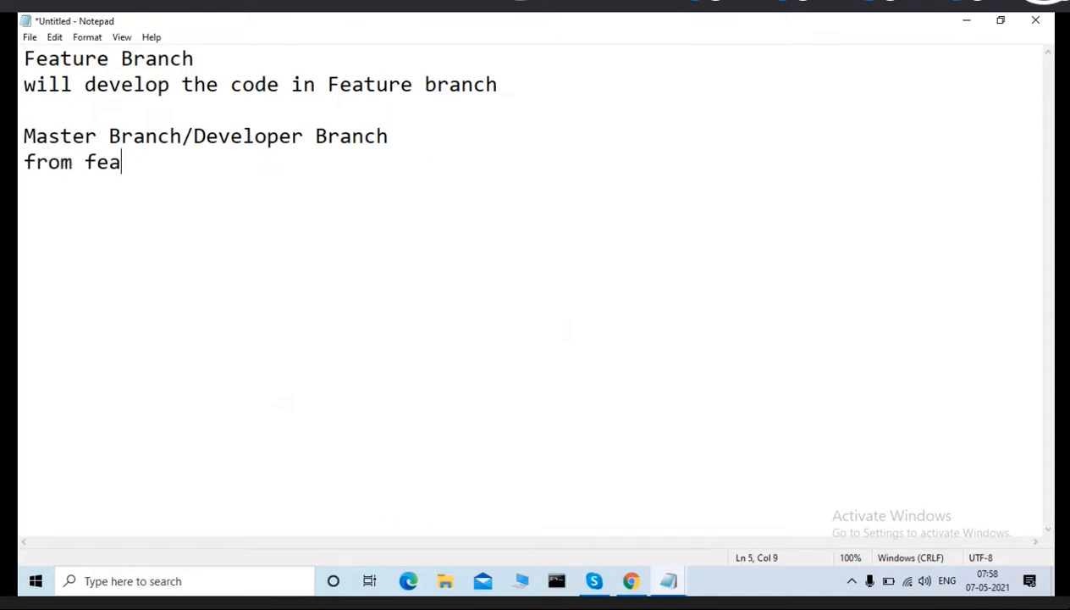
pyautogui.write('ture branch')
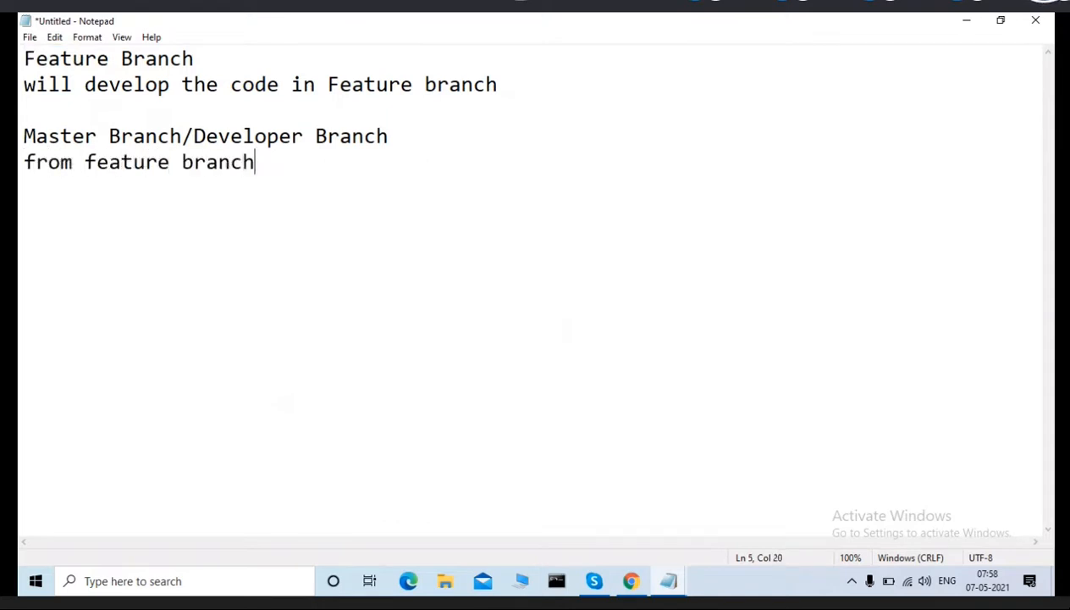
pyautogui.write(' yo')
pyautogui.press('BackSpace')
pyautogui.press('BackSpace')
pyautogui.write('will merge the code ')
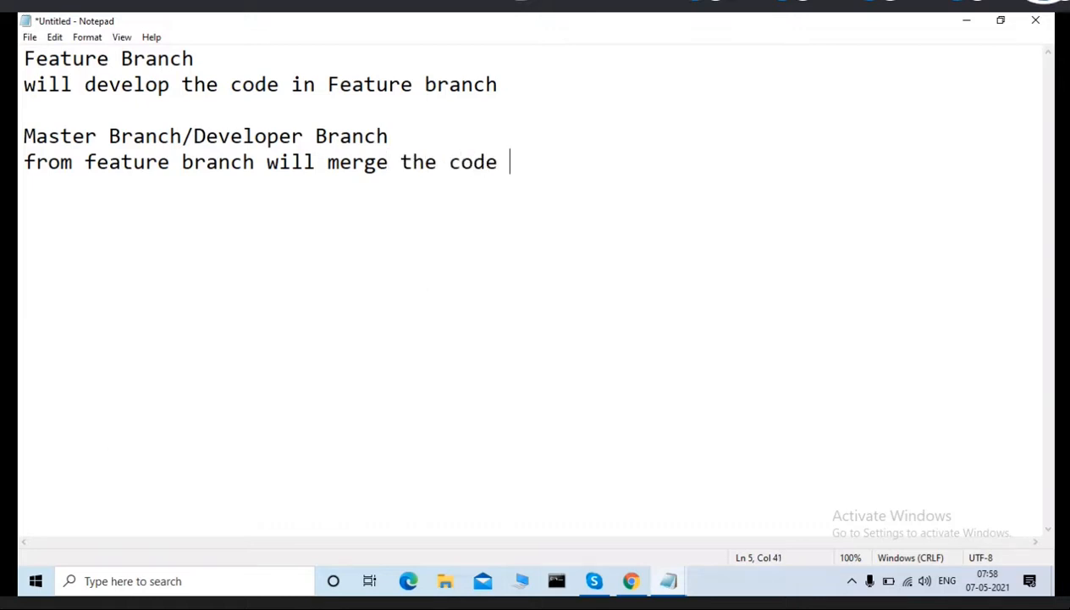
pyautogui.write('with help of pull request')
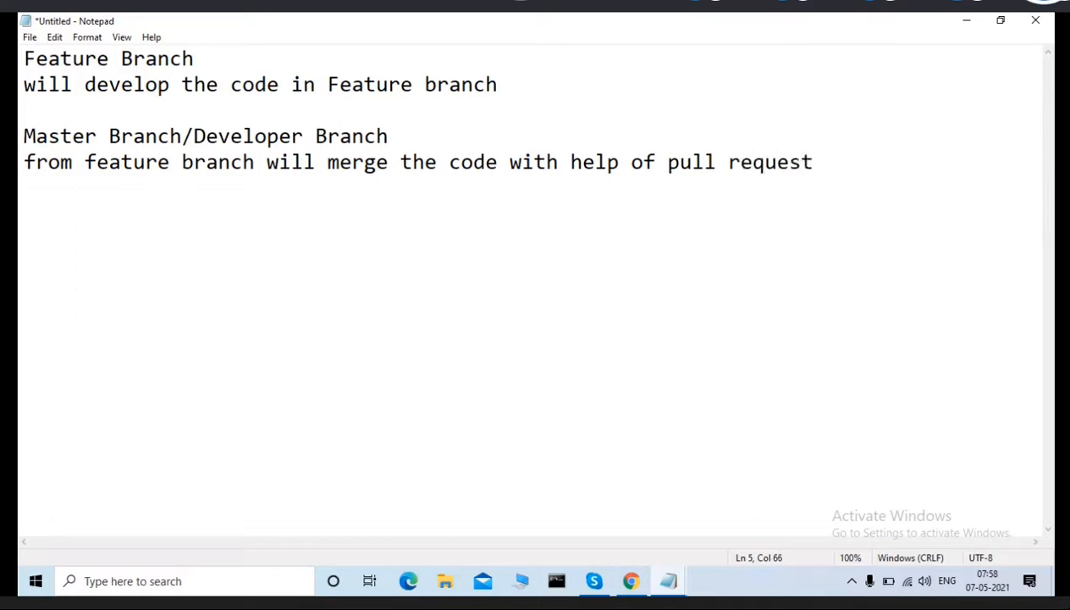
# Review the branch notes, highlighting key words like Feature, Master and Branch/Developer.
pyautogui.doubleClick(97, 137)
pyautogui.click(123, 136)
pyautogui.doubleClick(127, 136)
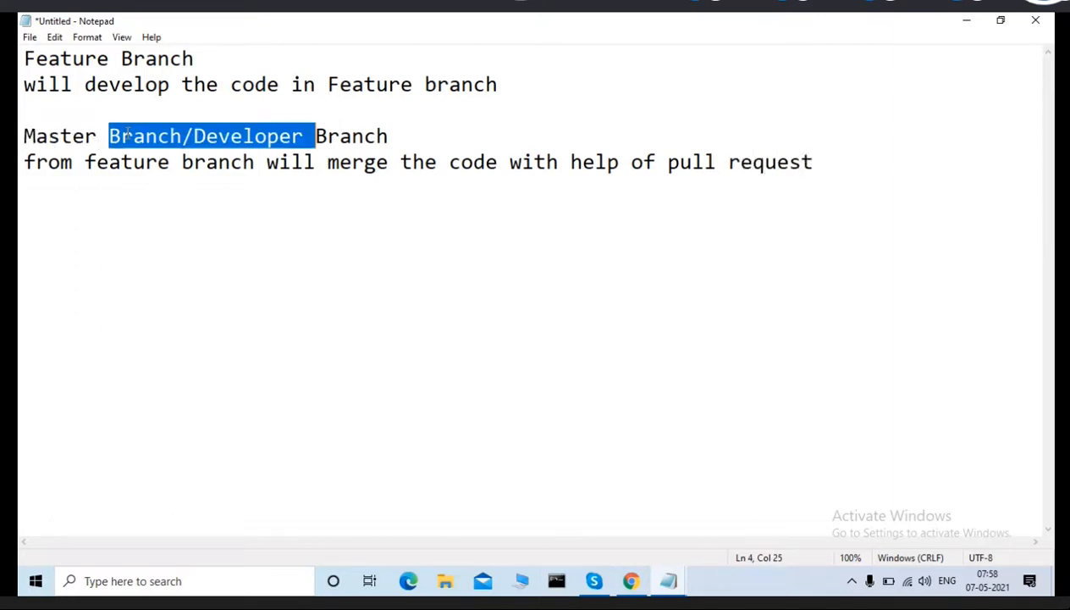
pyautogui.doubleClick(35, 138)
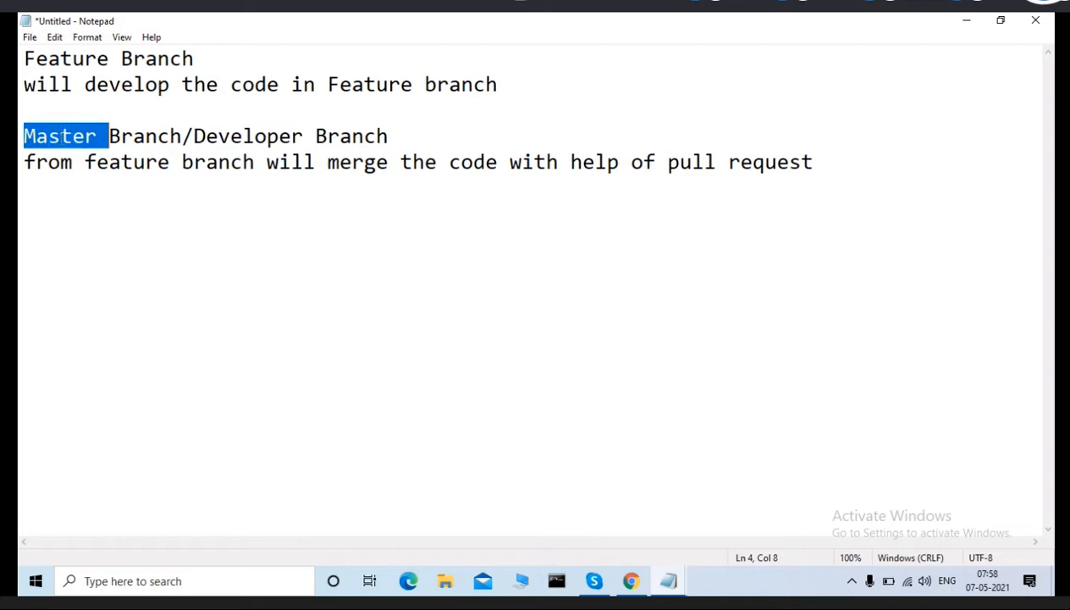
pyautogui.doubleClick(133, 135)
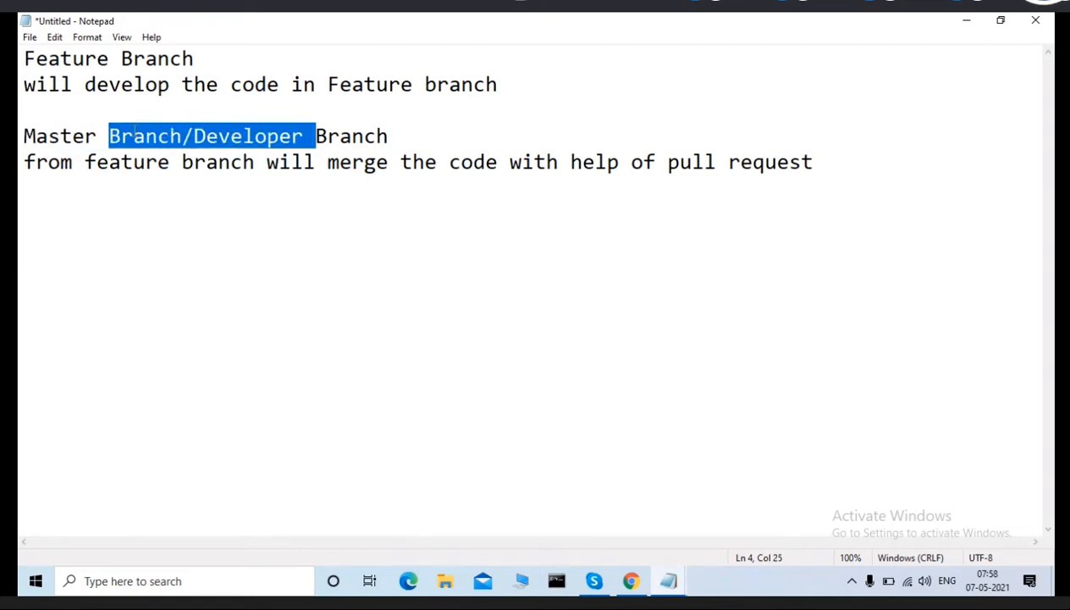
pyautogui.click(47, 57)
pyautogui.doubleClick(51, 59)
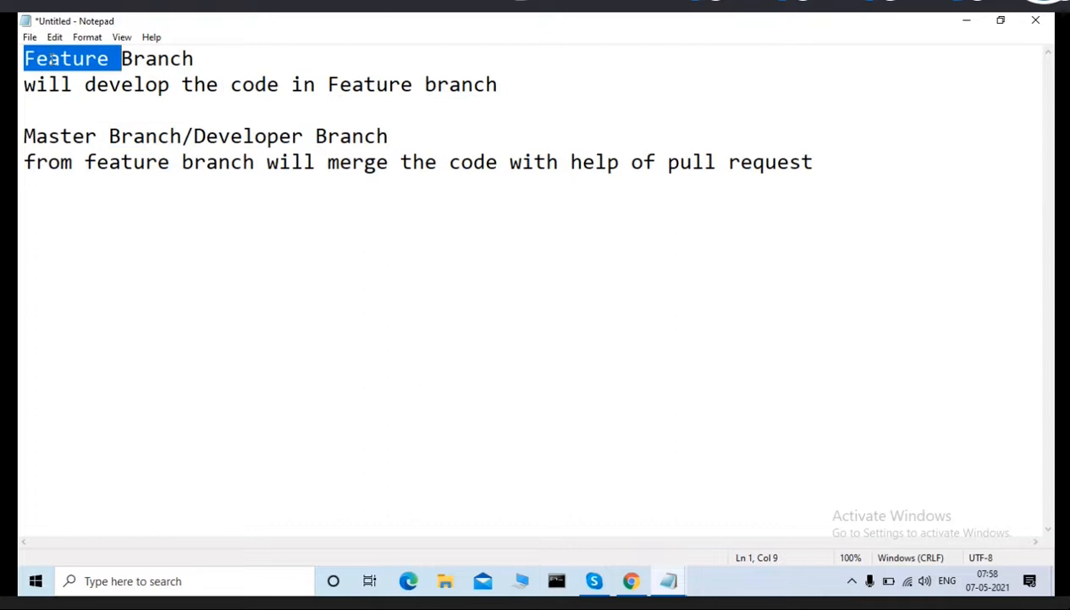
pyautogui.doubleClick(148, 58)
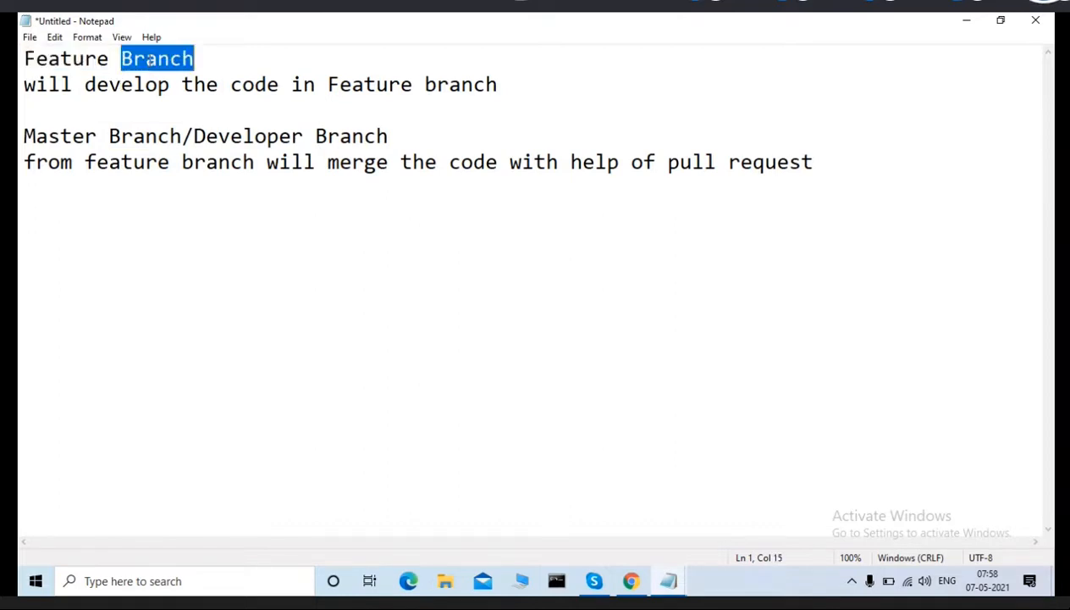
pyautogui.doubleClick(51, 59)
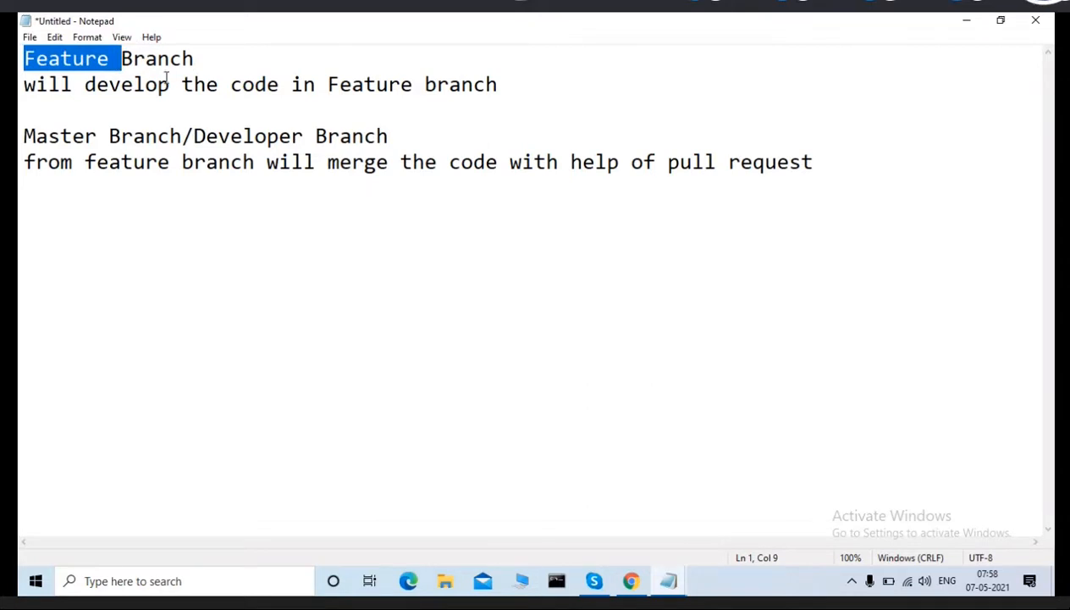
pyautogui.doubleClick(58, 137)
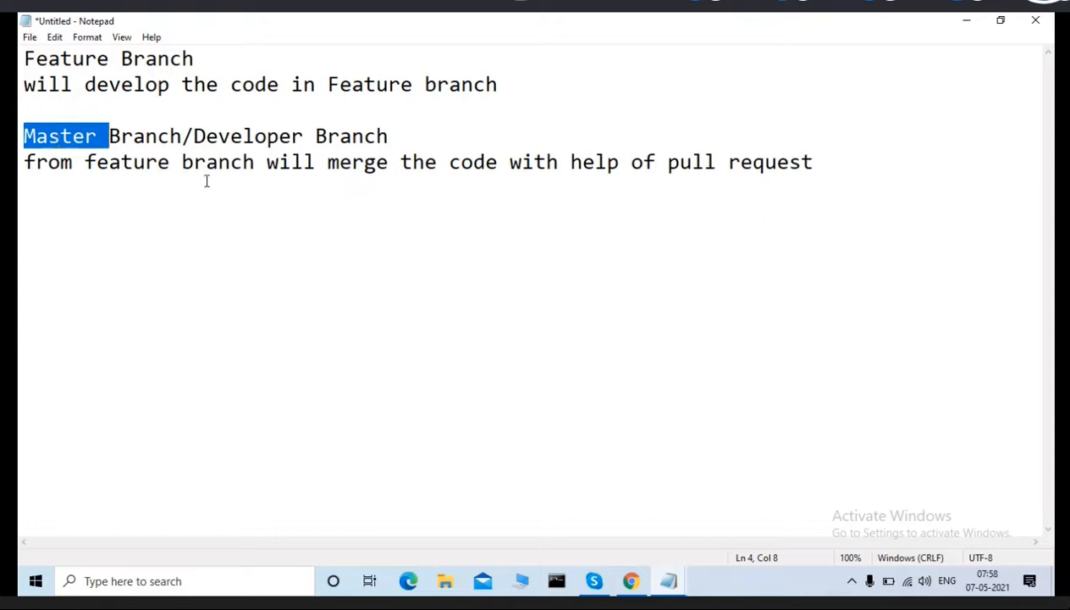
pyautogui.doubleClick(200, 88)
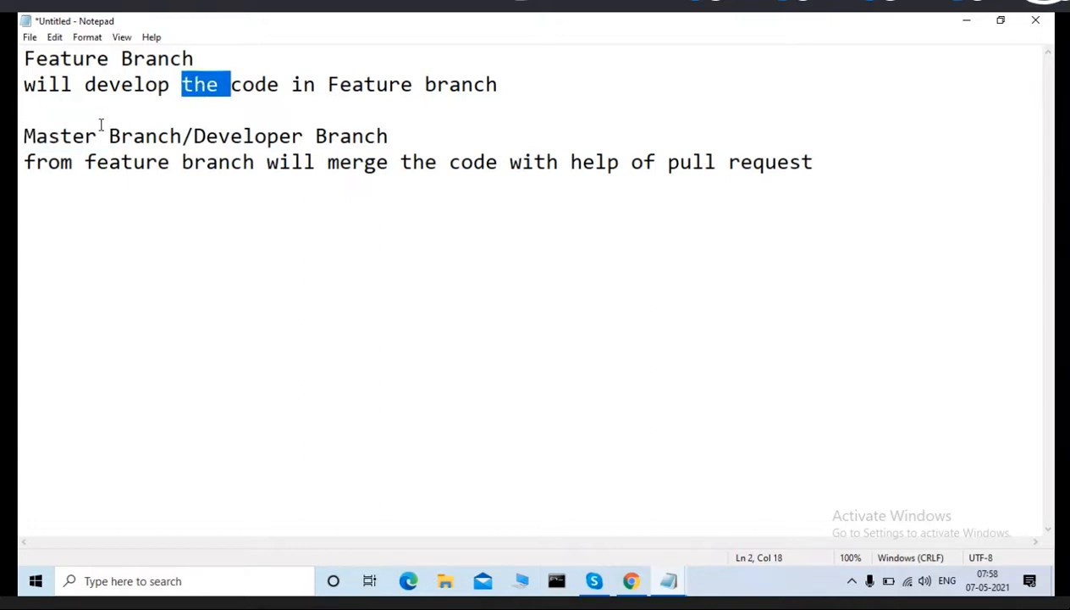
pyautogui.doubleClick(73, 159)
pyautogui.doubleClick(69, 146)
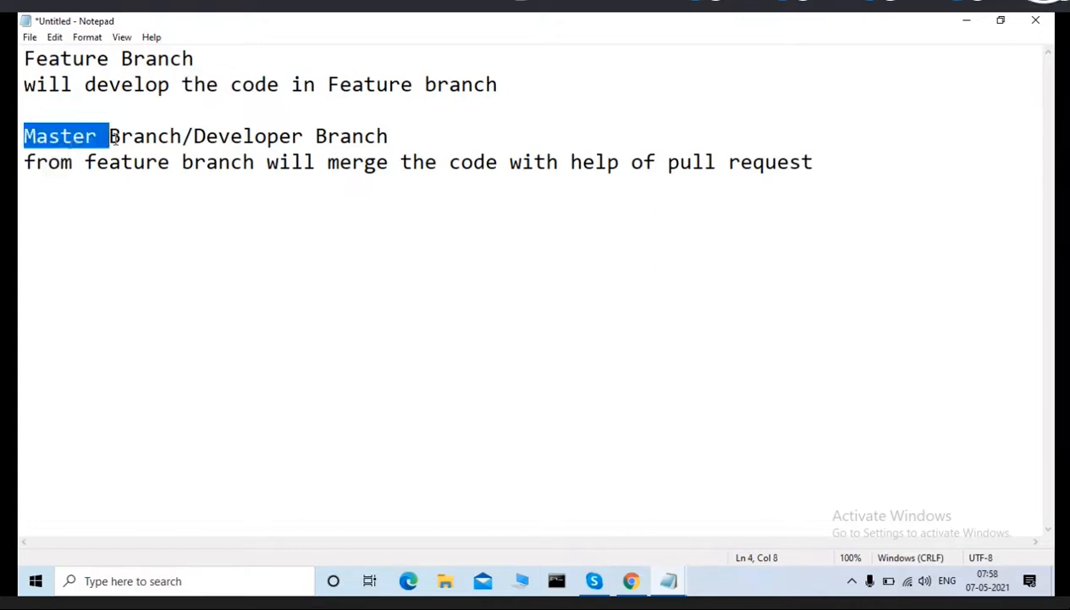
# Add an 'adf_publish' line below the pull request note.
pyautogui.click(828, 164)
pyautogui.press('Return')
pyautogui.write('adf_publish')
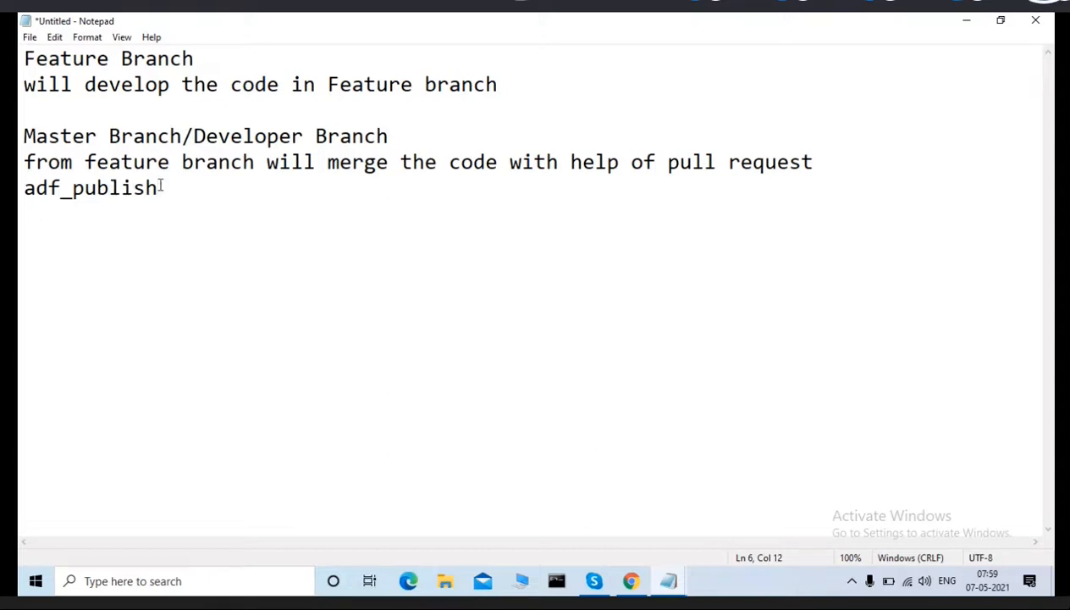
# Initialize the adfaicdevproject repository's main branch with a README.
pyautogui.click(967, 22)
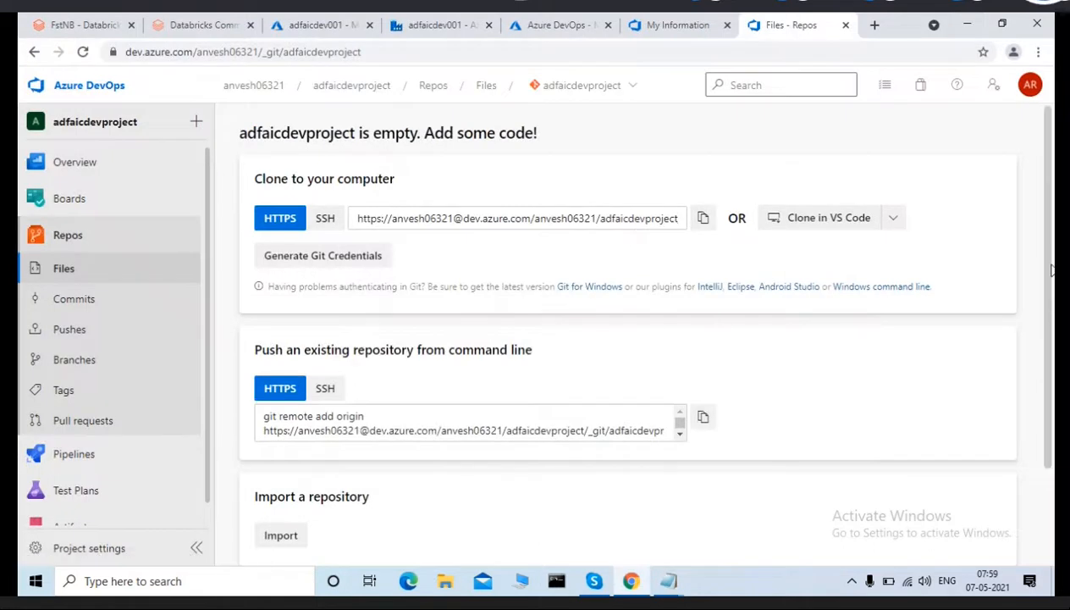
pyautogui.moveTo(1050, 245); pyautogui.dragTo(1047, 363)
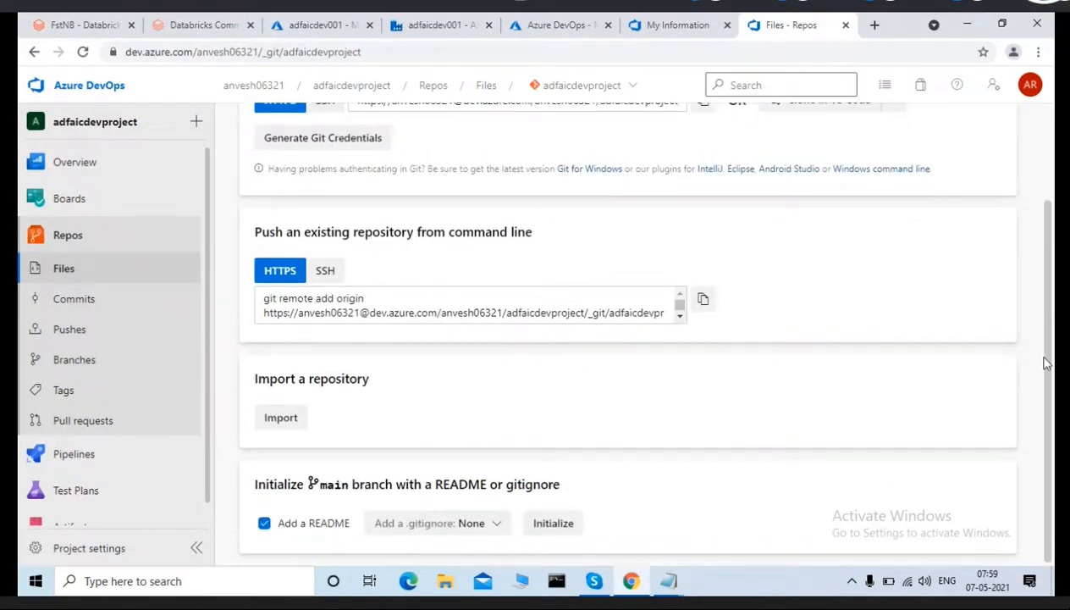
pyautogui.click(553, 522)
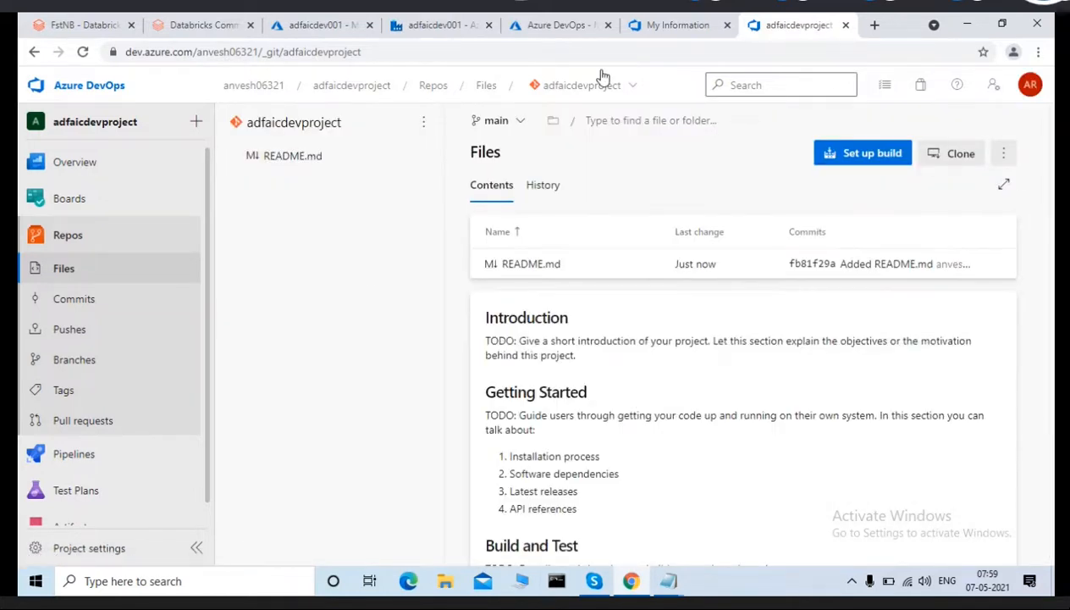
pyautogui.click(433, 27)
# Close the empty DevOps account list, dismiss the survey, and cancel the repository configuration.
pyautogui.click(1024, 278)
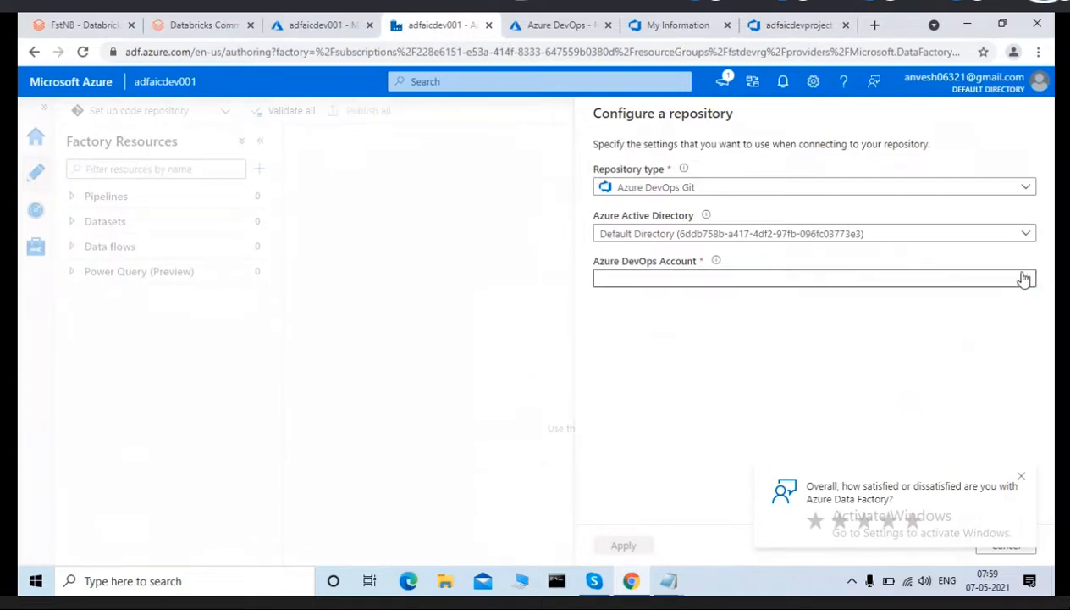
pyautogui.click(883, 354)
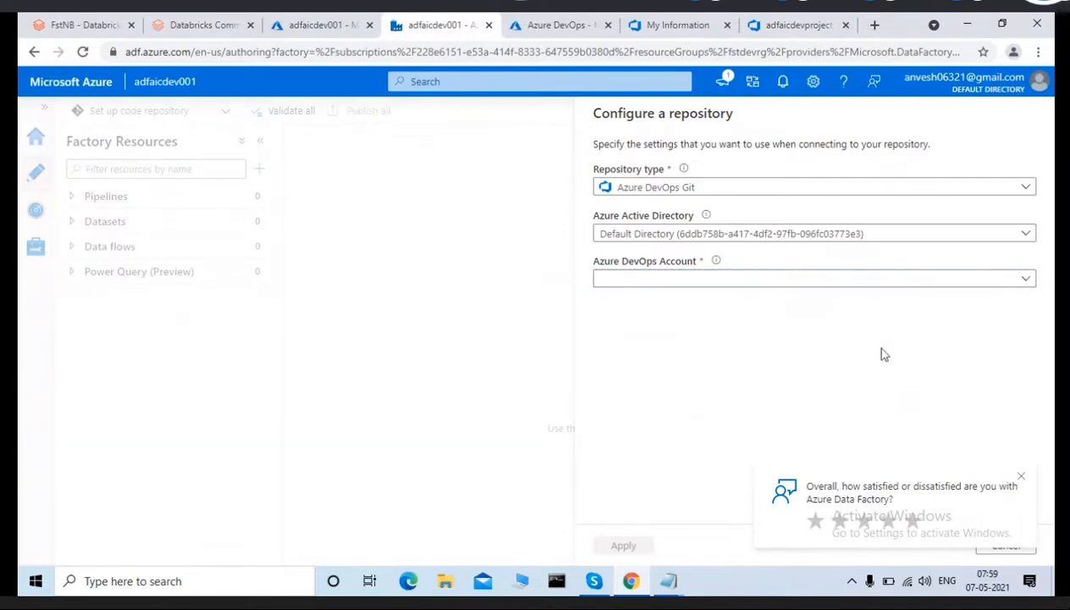
pyautogui.click(1021, 476)
pyautogui.click(1005, 545)
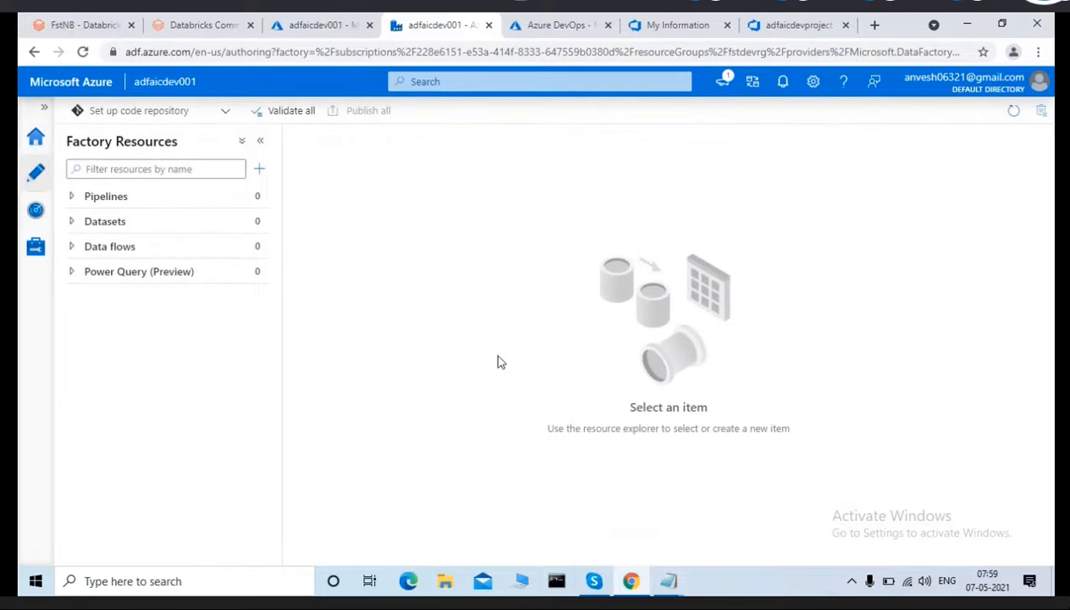
# Start a code repository setup with Azure DevOps Git and the DevOps account.
pyautogui.click(186, 113)
pyautogui.click(108, 159)
pyautogui.click(689, 188)
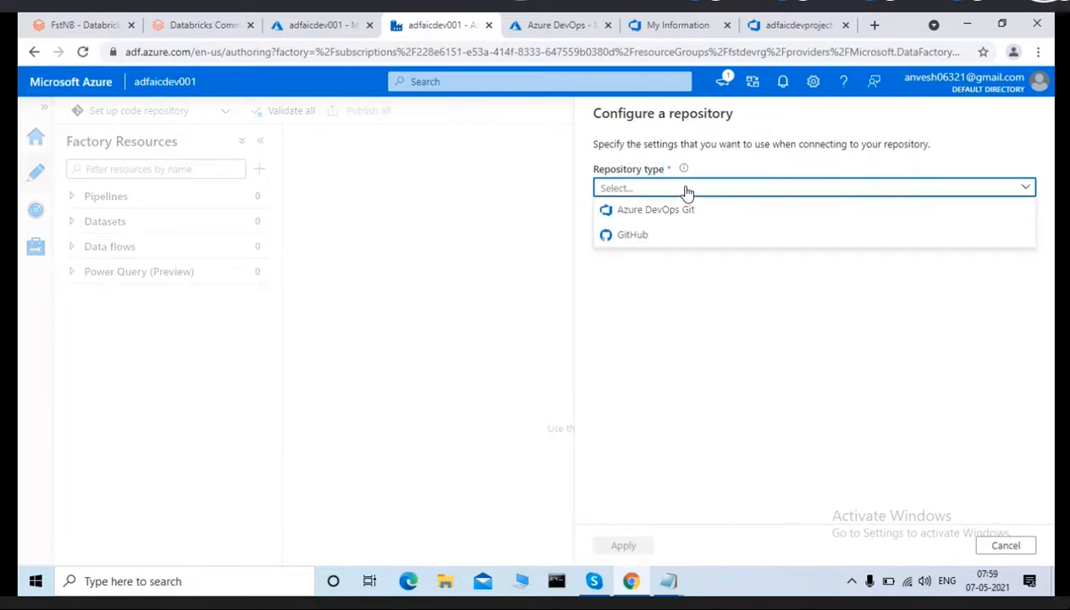
pyautogui.click(658, 211)
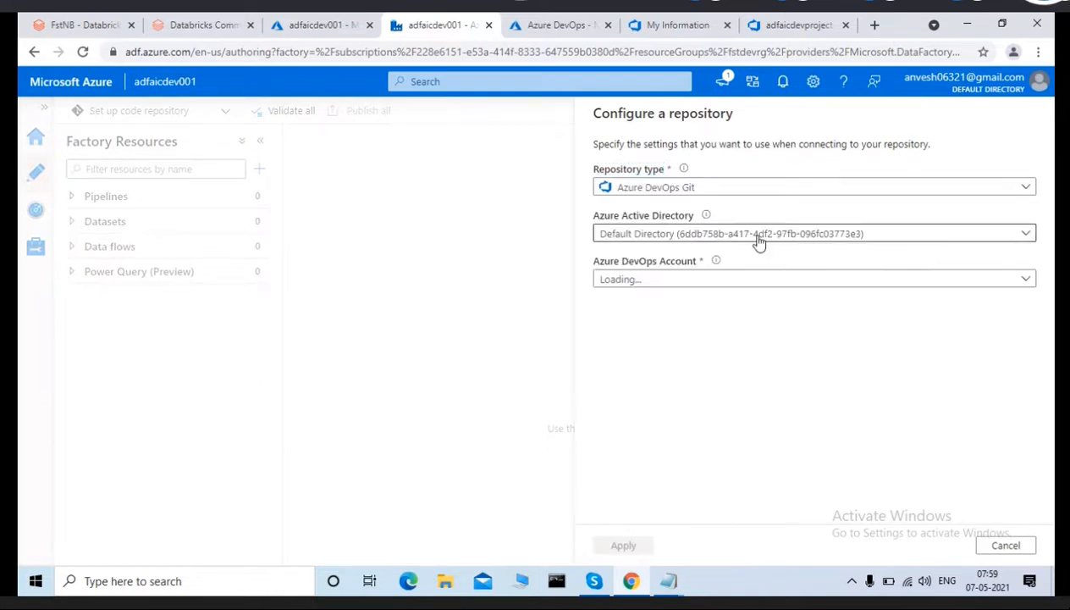
pyautogui.click(667, 287)
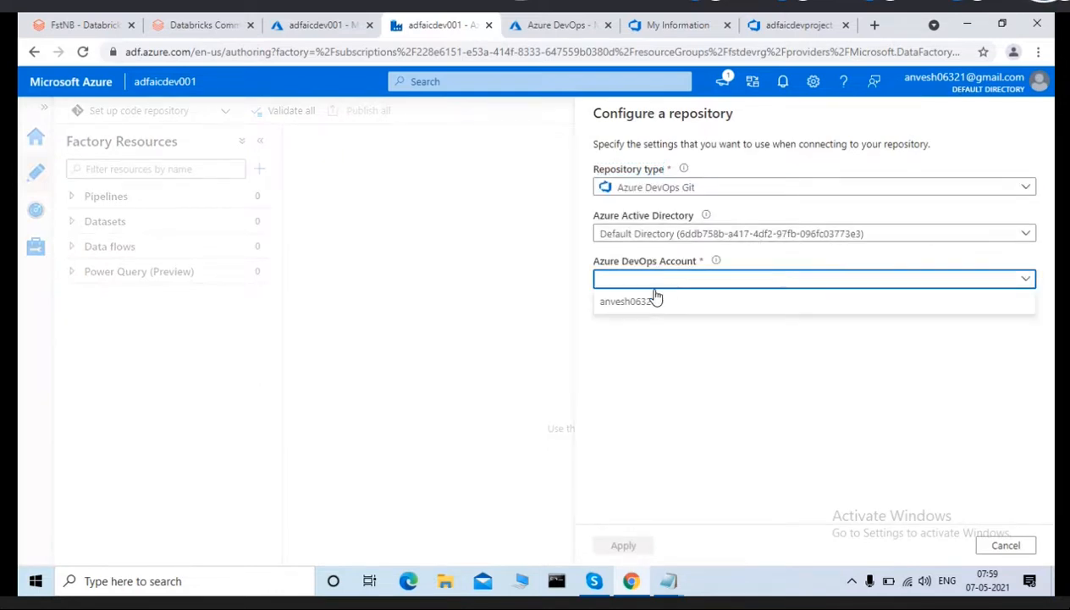
pyautogui.click(637, 303)
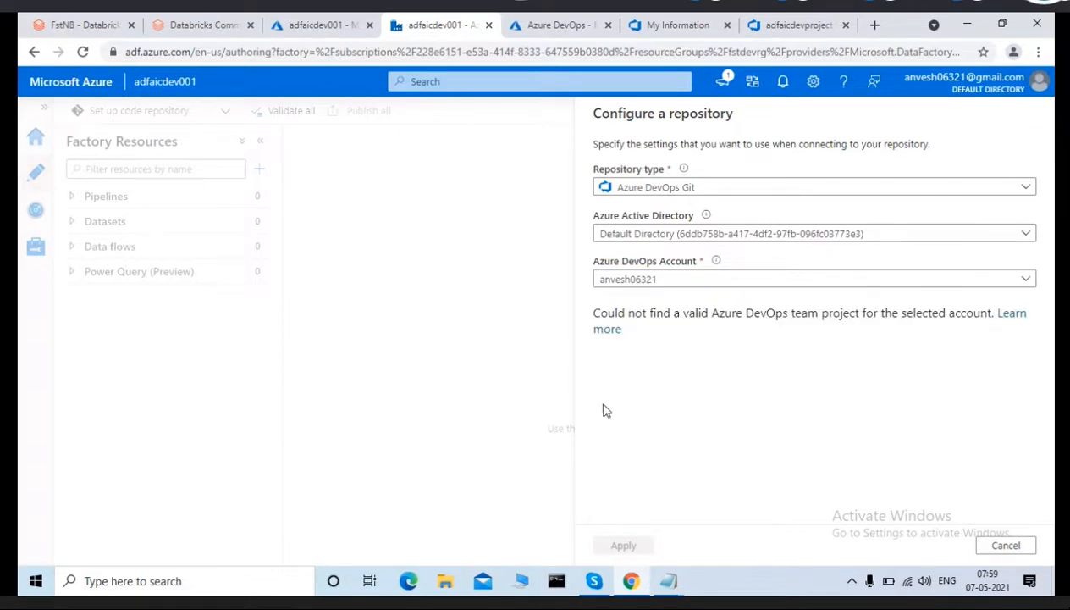
# Reselect the DevOps account repeatedly, find no valid team project, and cancel the setup.
pyautogui.click(1027, 285)
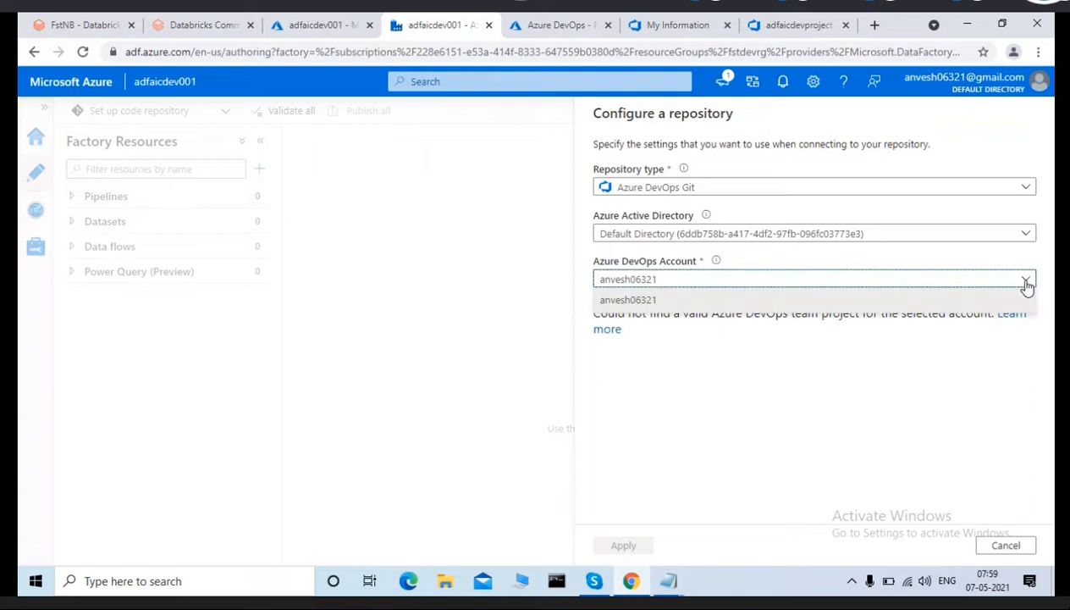
pyautogui.click(649, 300)
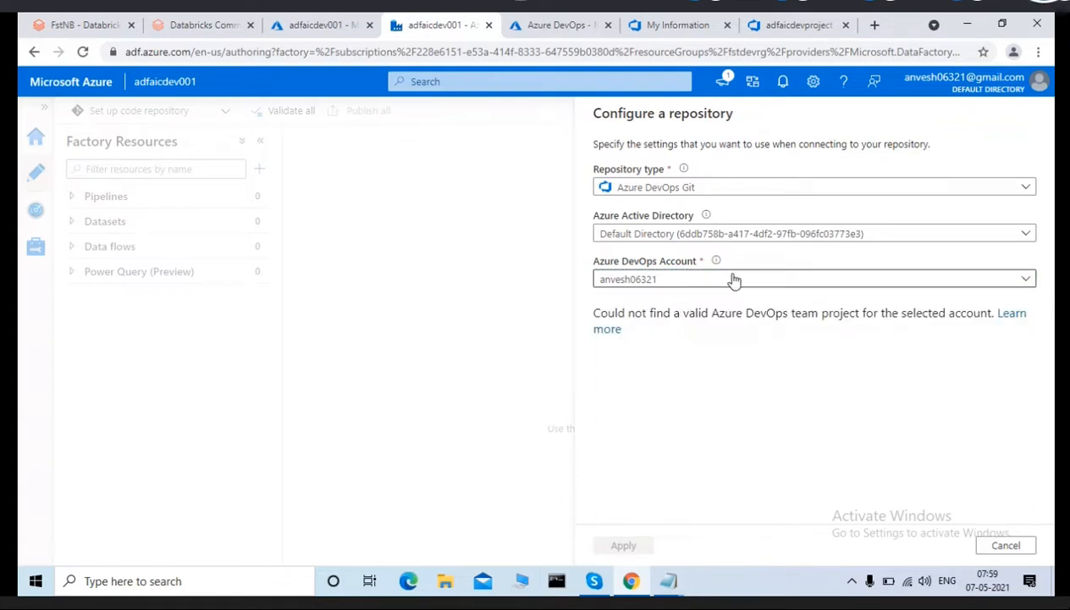
pyautogui.click(733, 280)
pyautogui.click(661, 299)
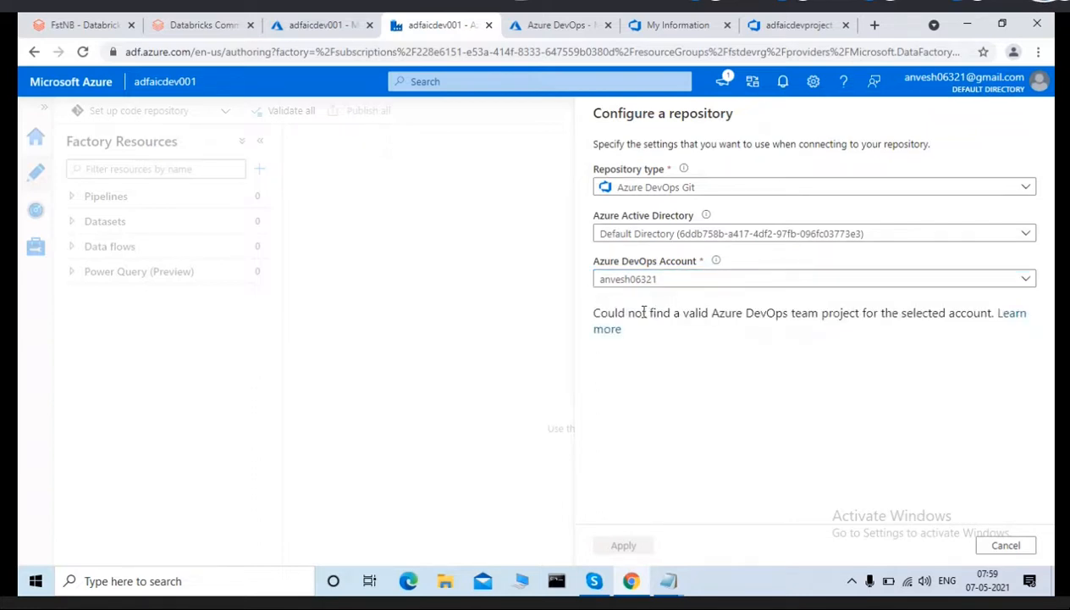
pyautogui.click(657, 285)
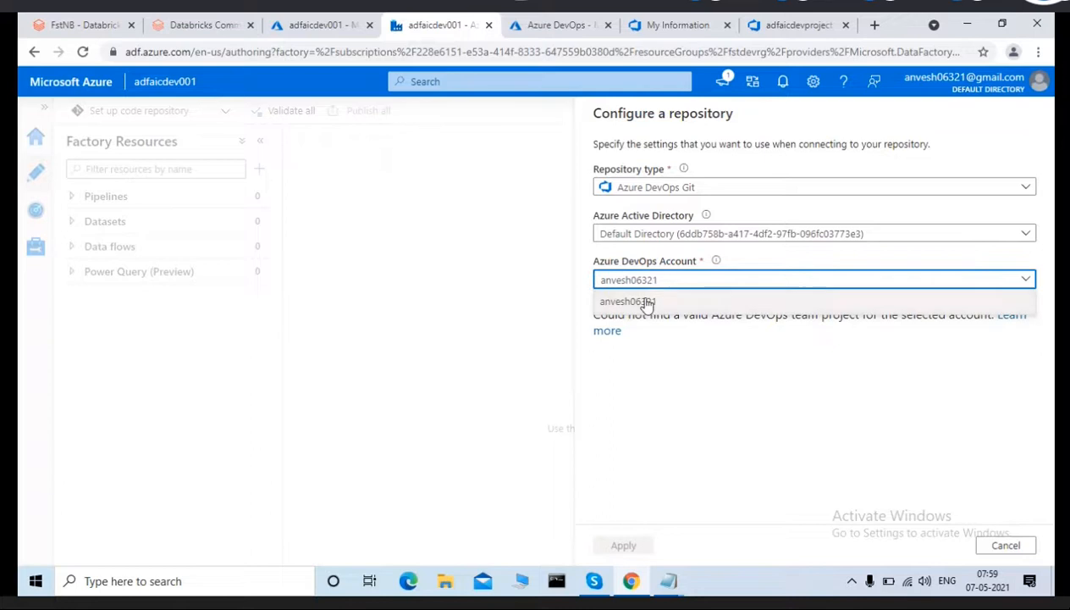
pyautogui.click(646, 302)
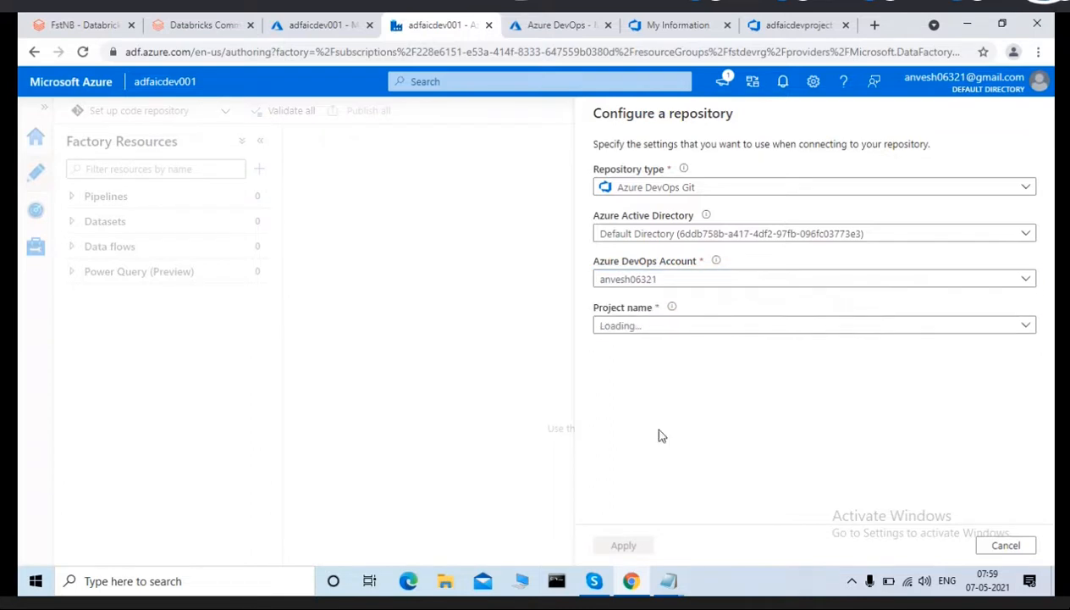
pyautogui.click(1002, 546)
# Switch to Data Factory mode, then restart repository setup with Azure DevOps Git and the DevOps account.
pyautogui.click(210, 115)
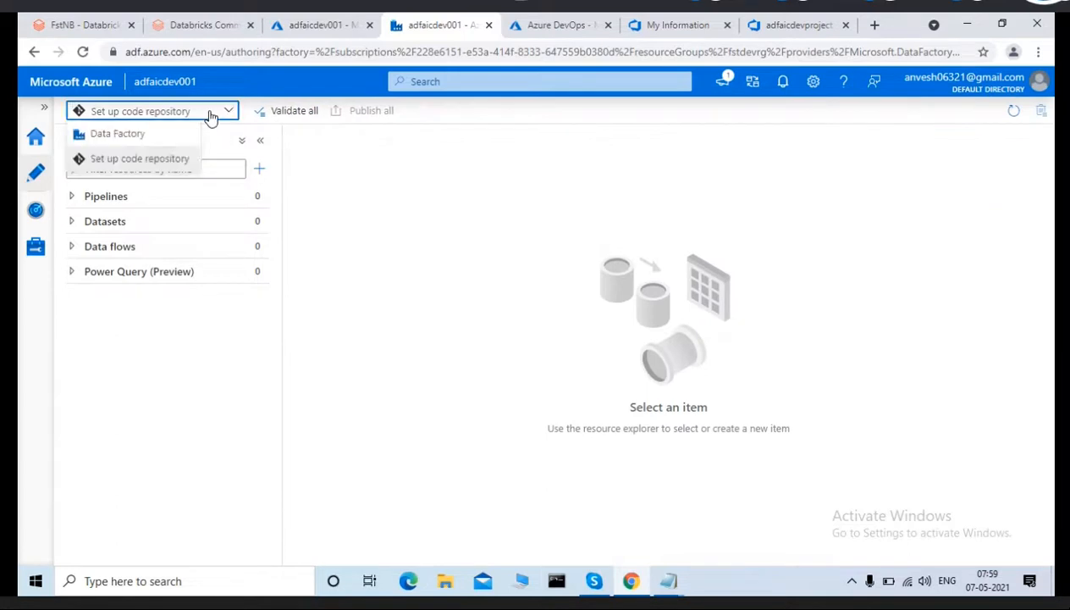
pyautogui.click(129, 135)
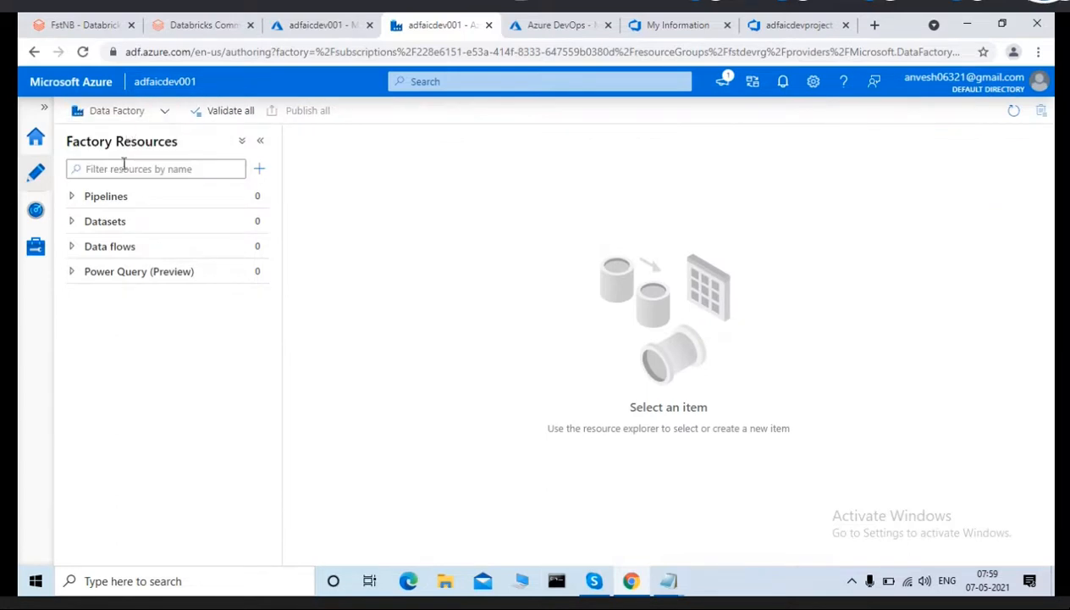
pyautogui.click(167, 116)
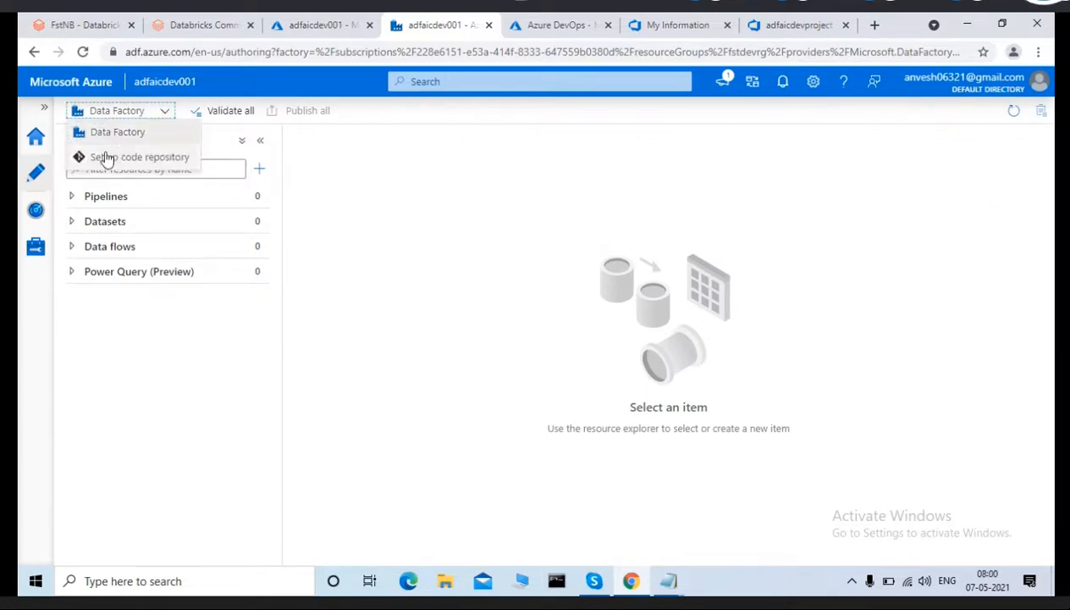
pyautogui.click(105, 158)
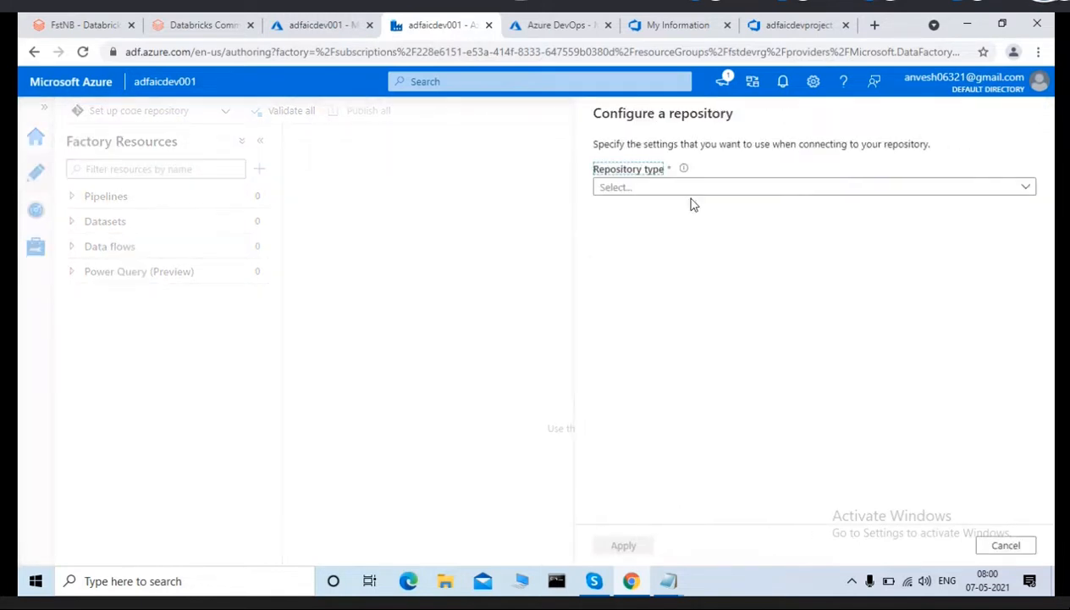
pyautogui.click(687, 190)
pyautogui.click(631, 210)
pyautogui.click(634, 291)
pyautogui.click(629, 305)
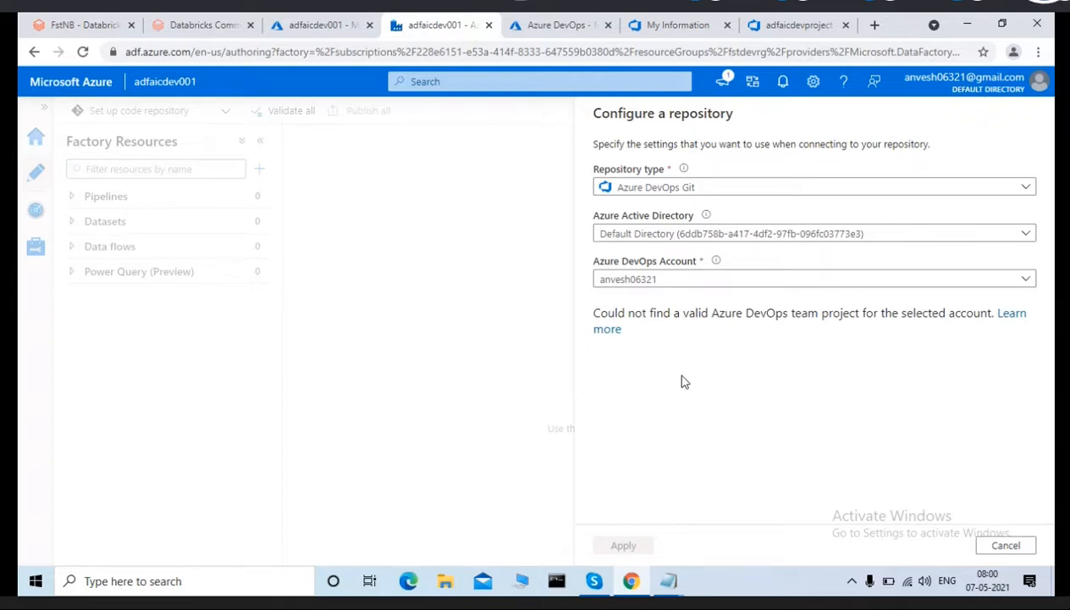
pyautogui.click(686, 282)
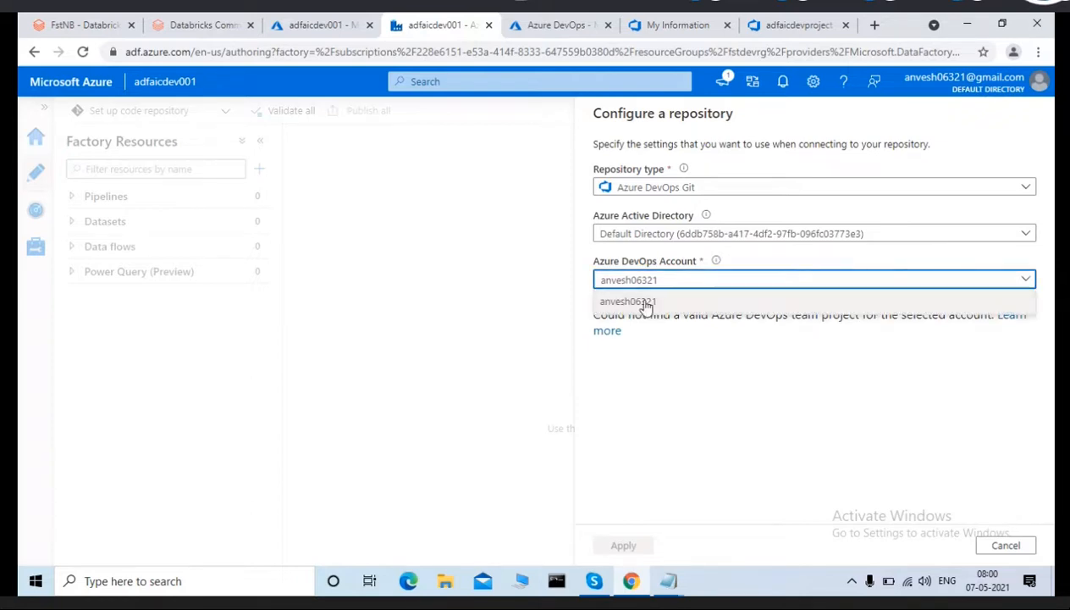
pyautogui.click(645, 302)
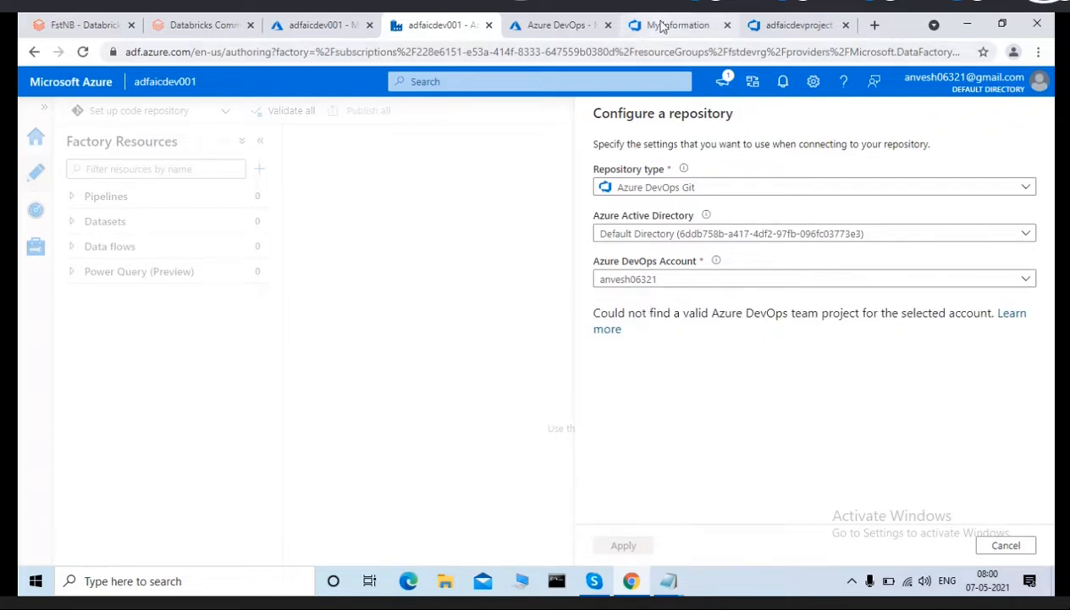
pyautogui.click(662, 25)
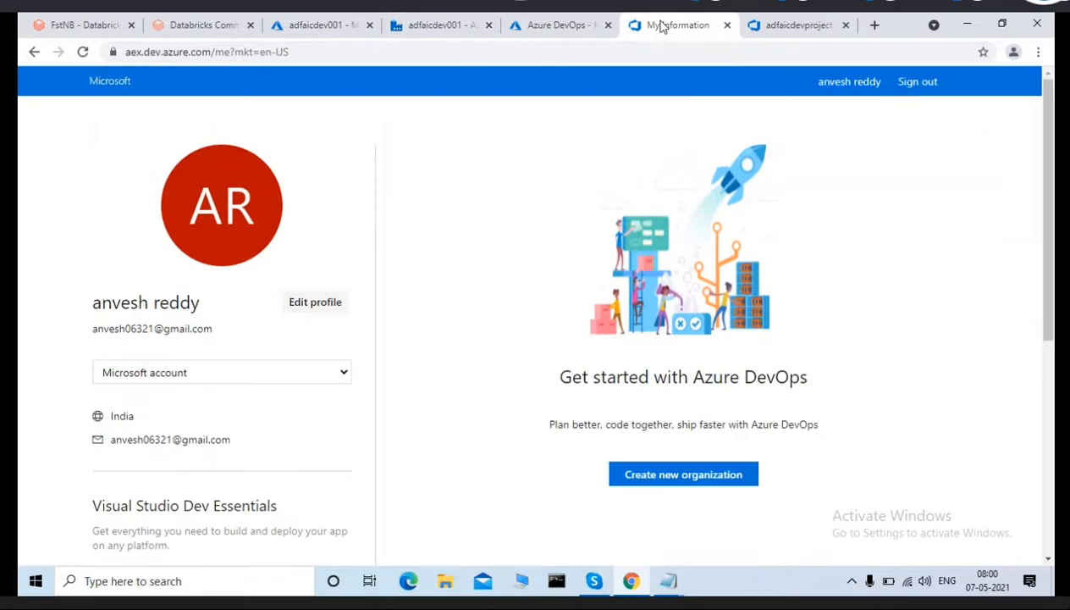
# Open adfaicdevproject's Project Settings overview showing Basic process and Public visibility.
pyautogui.click(790, 27)
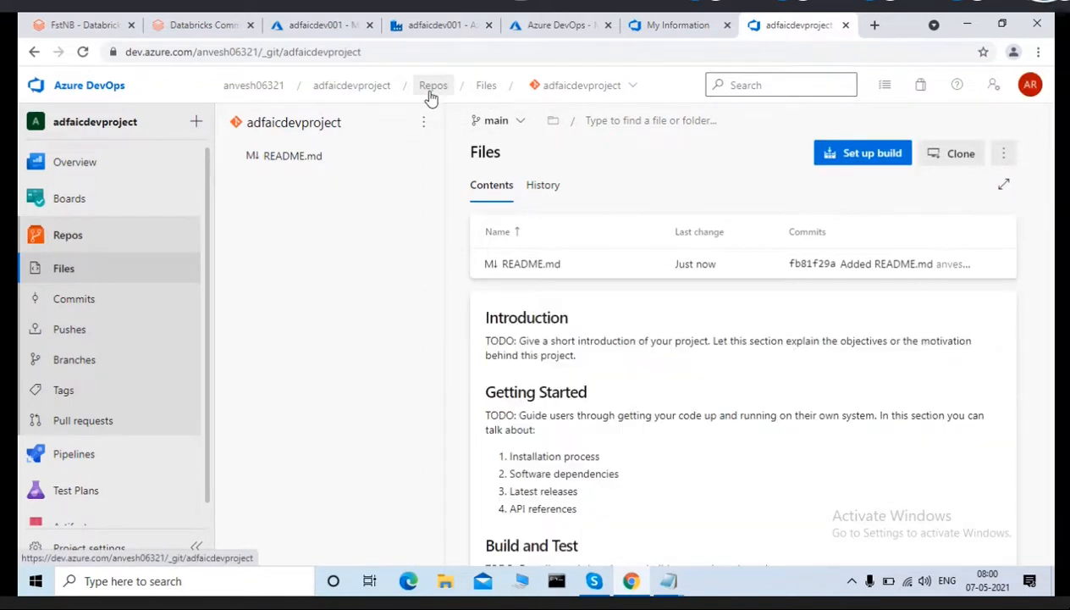
pyautogui.click(342, 89)
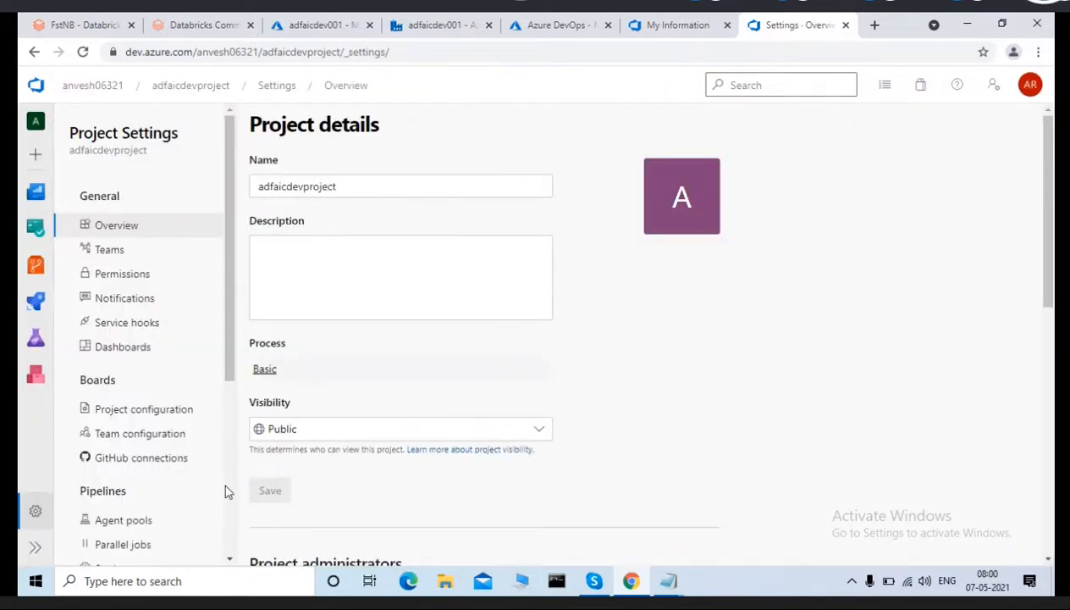
# Check the project's Teams, Notifications and Permissions, including the adfaicdevproject Team's permissions.
pyautogui.scroll(-4, 231, 408)
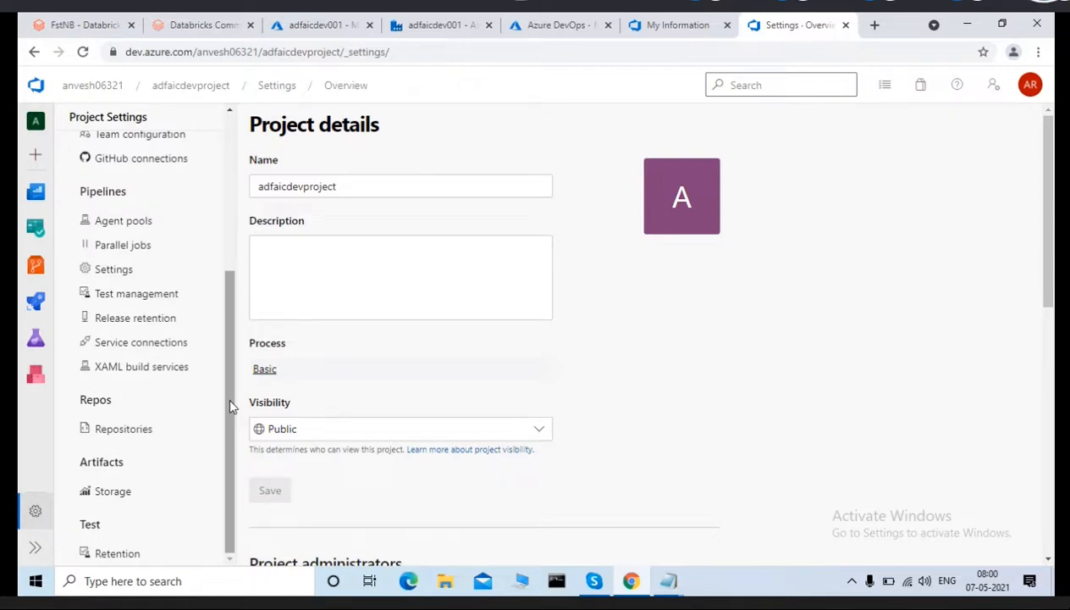
pyautogui.moveTo(229, 398); pyautogui.dragTo(236, 242)
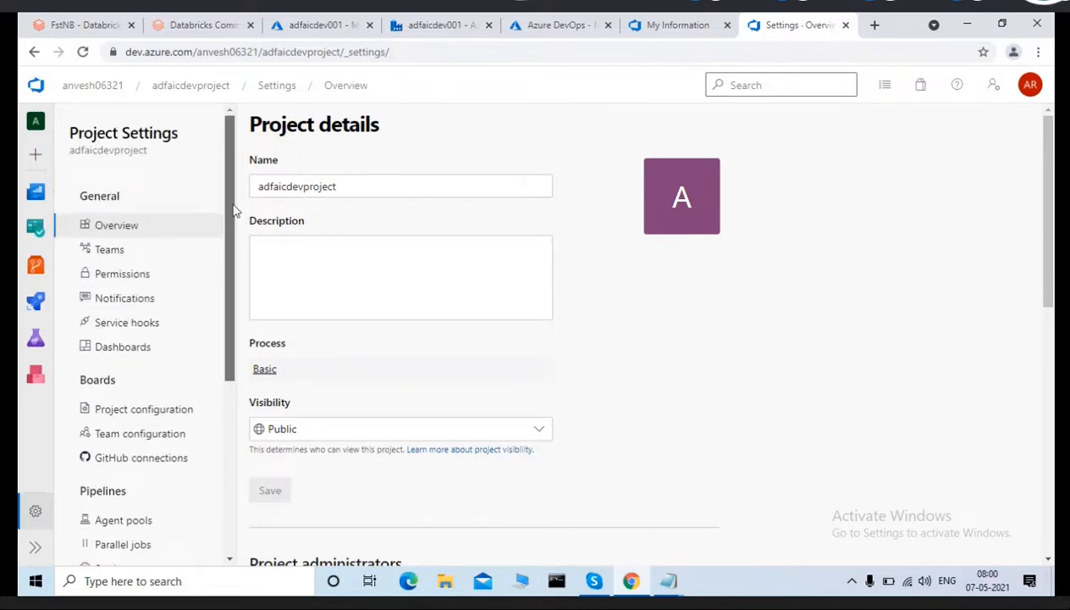
pyautogui.click(95, 252)
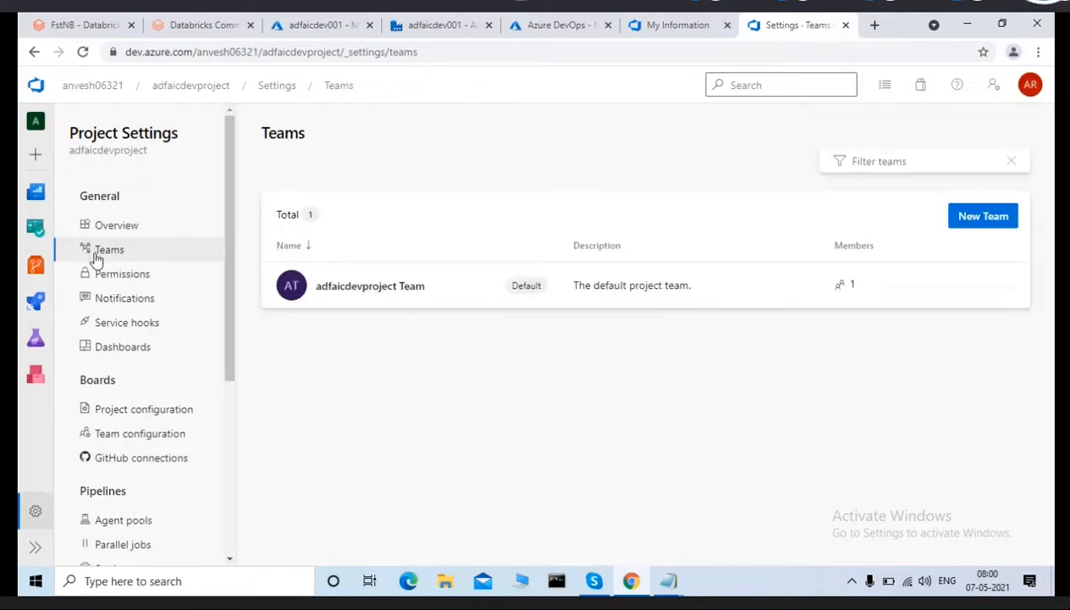
pyautogui.click(108, 299)
pyautogui.click(109, 278)
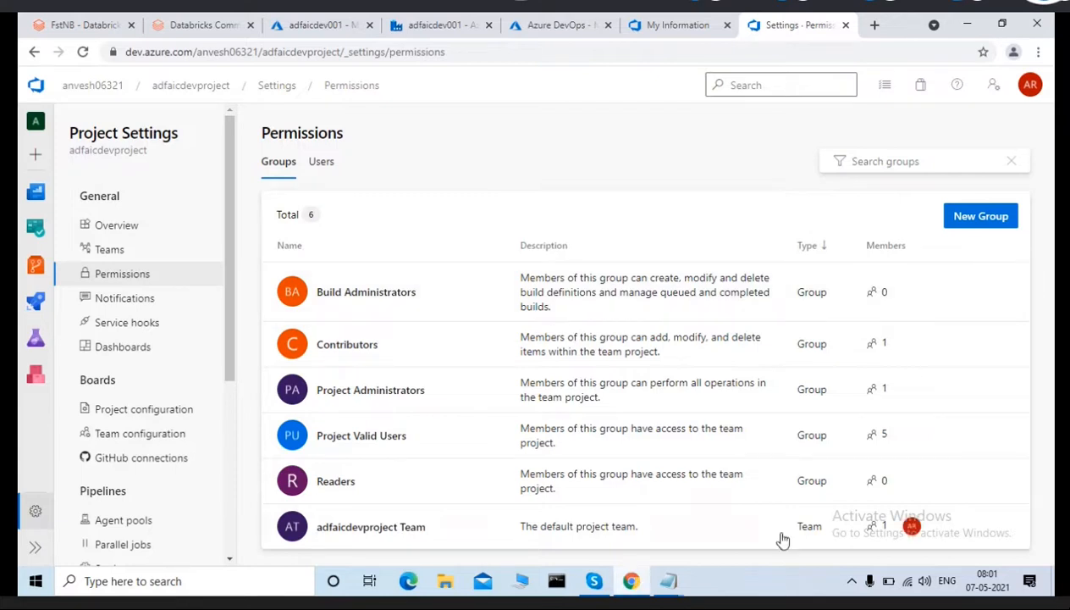
pyautogui.click(458, 526)
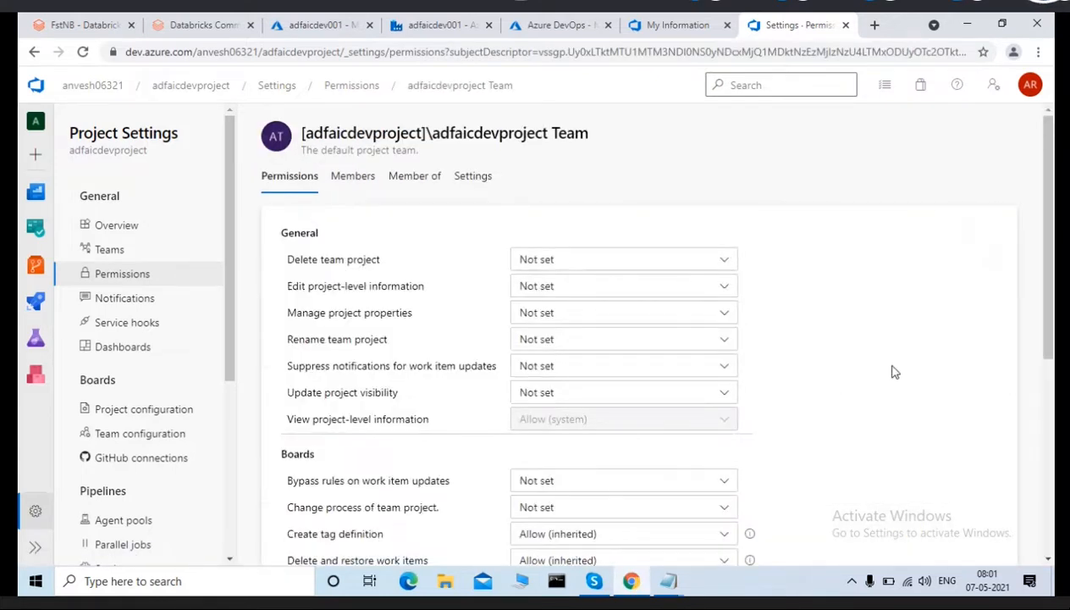
pyautogui.moveTo(1054, 234); pyautogui.dragTo(1034, 210)
pyautogui.click(444, 27)
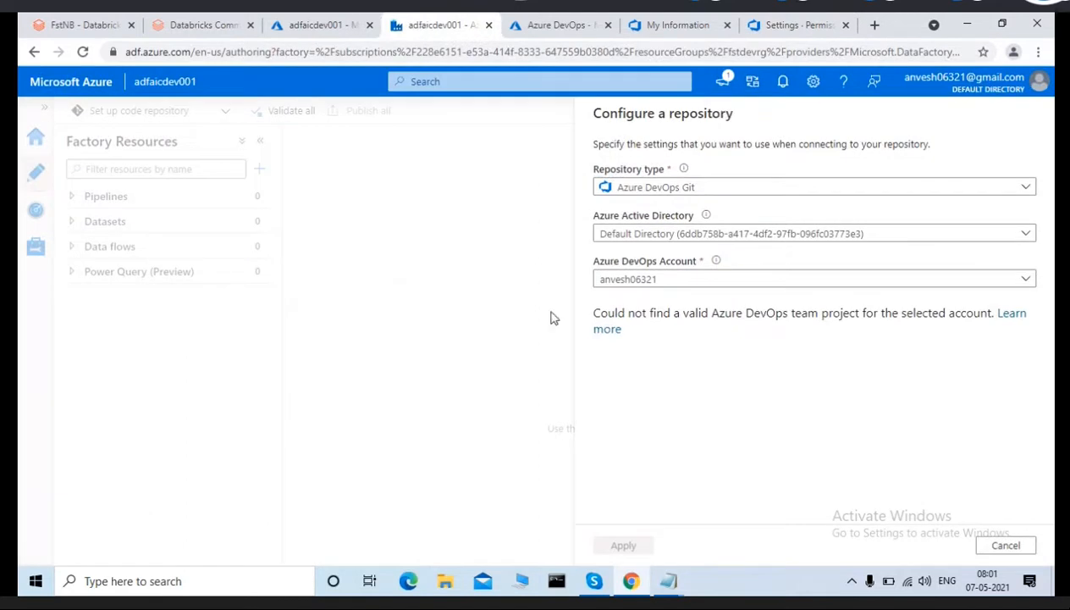
# Reselect the DevOps account, hit the missing team-project error, and cancel the repository panel.
pyautogui.click(709, 288)
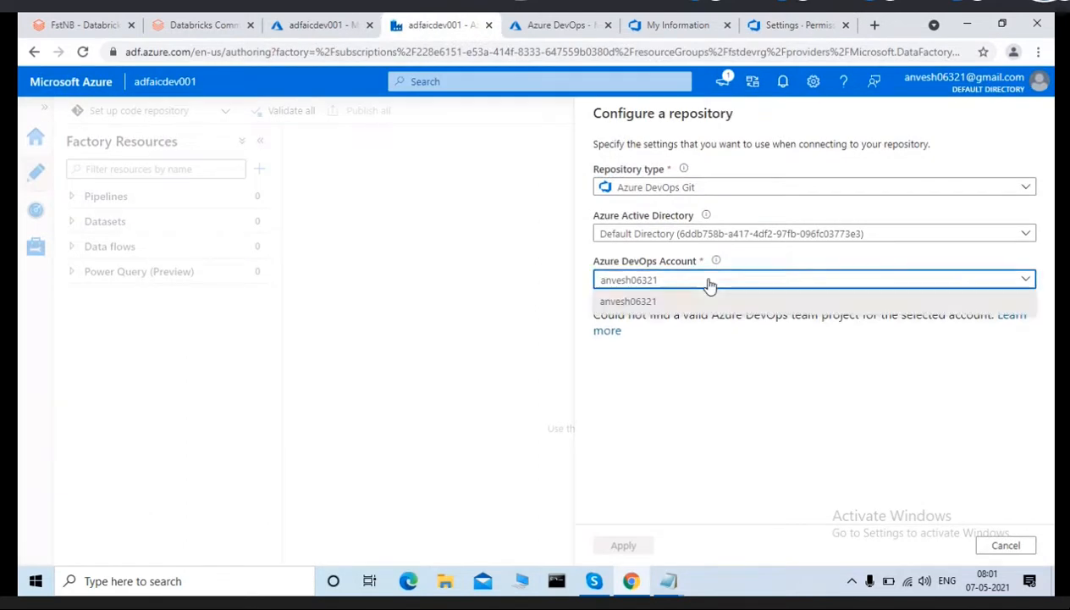
pyautogui.click(637, 301)
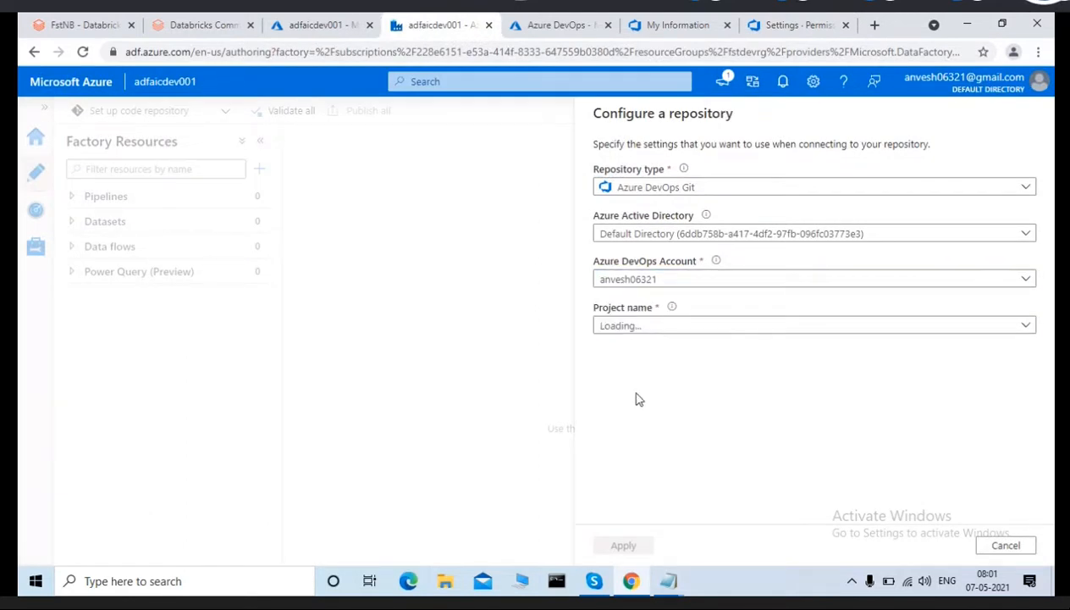
pyautogui.click(664, 282)
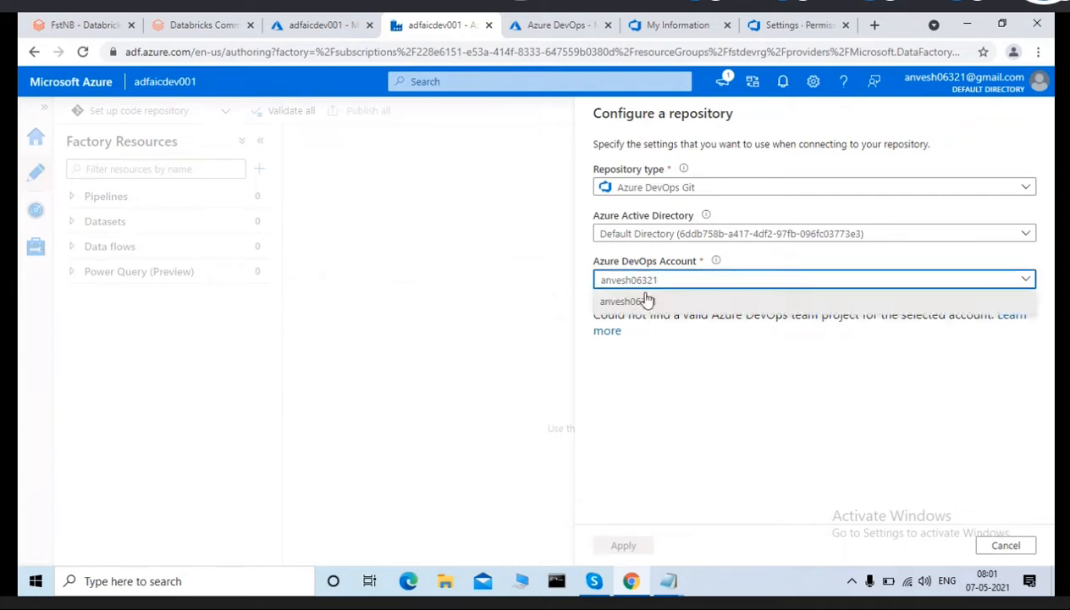
pyautogui.click(629, 303)
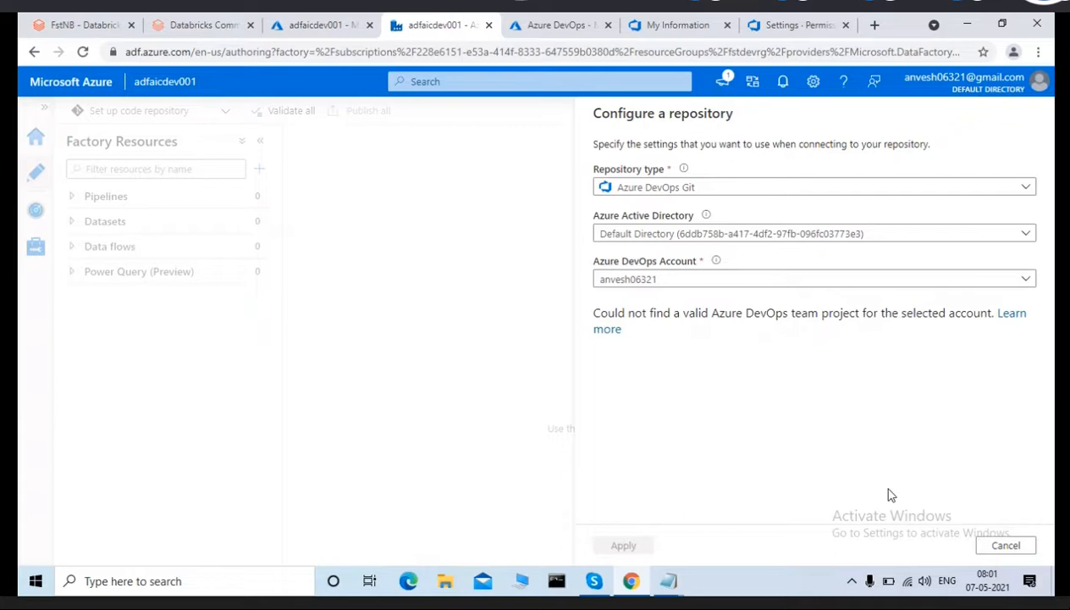
pyautogui.click(1006, 546)
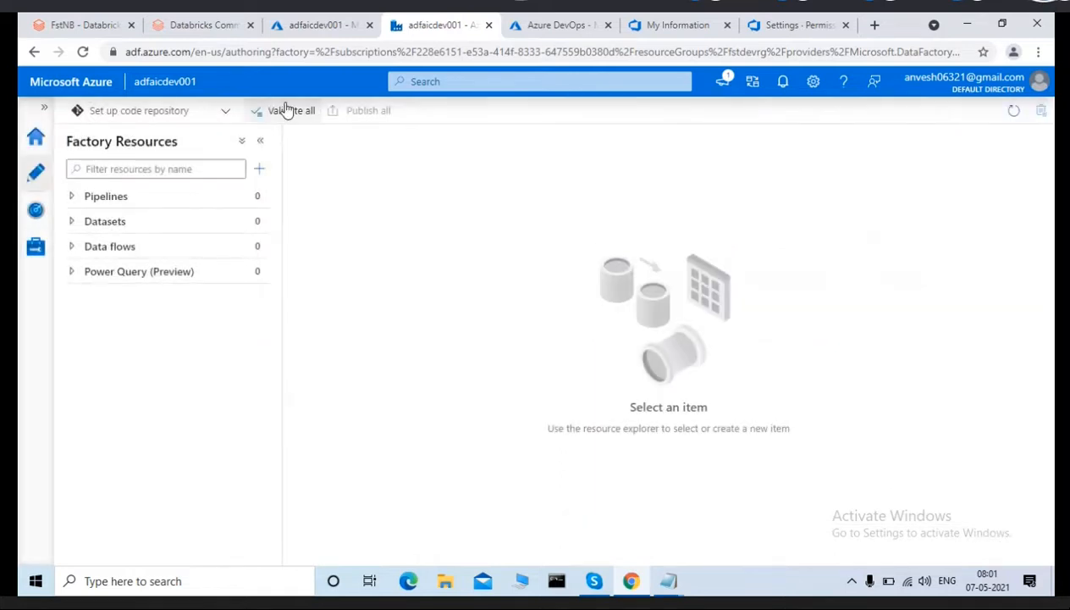
# Retry code repository setup with Azure DevOps Git and the DevOps account, again finding no team project.
pyautogui.click(223, 112)
pyautogui.click(116, 136)
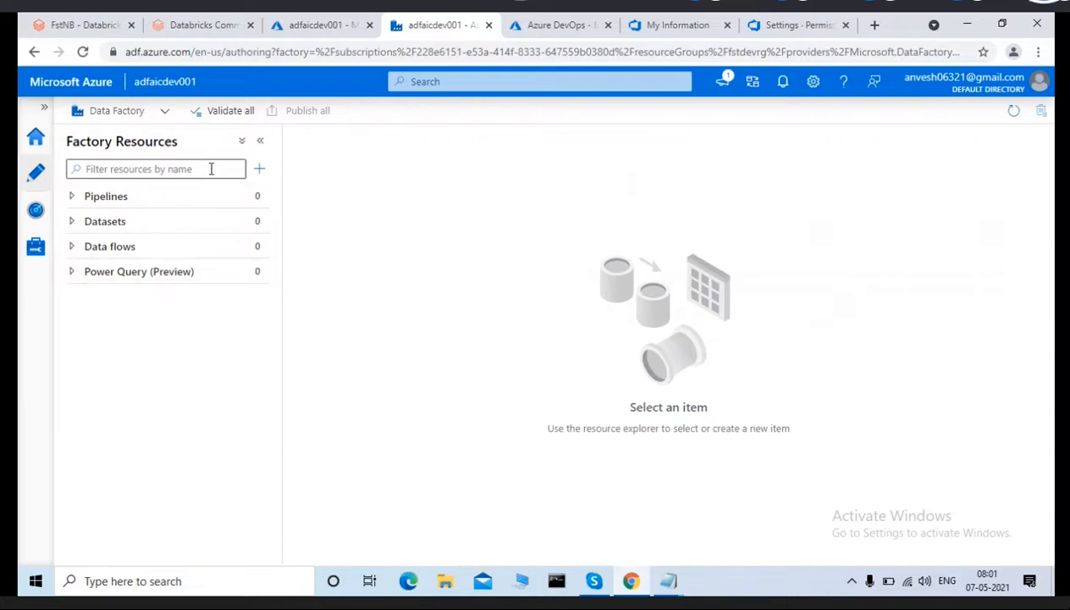
pyautogui.click(167, 116)
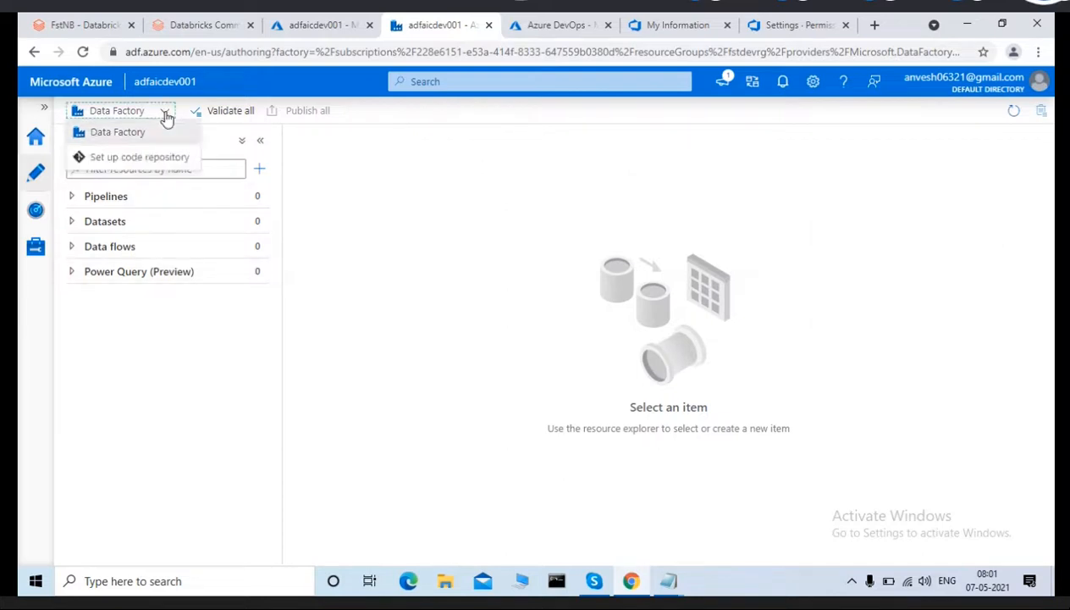
pyautogui.click(118, 157)
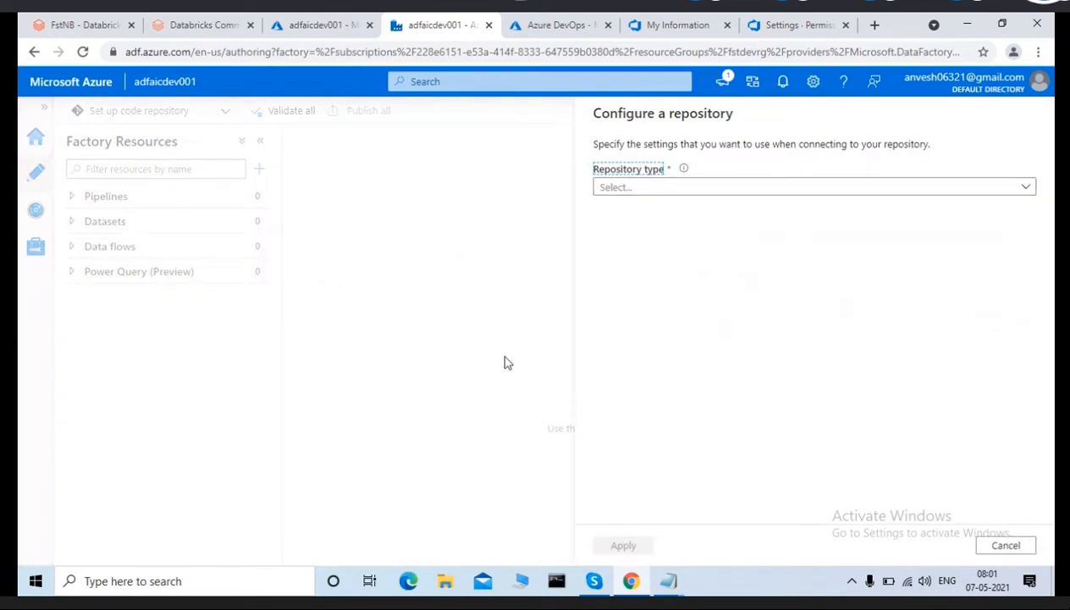
pyautogui.click(683, 189)
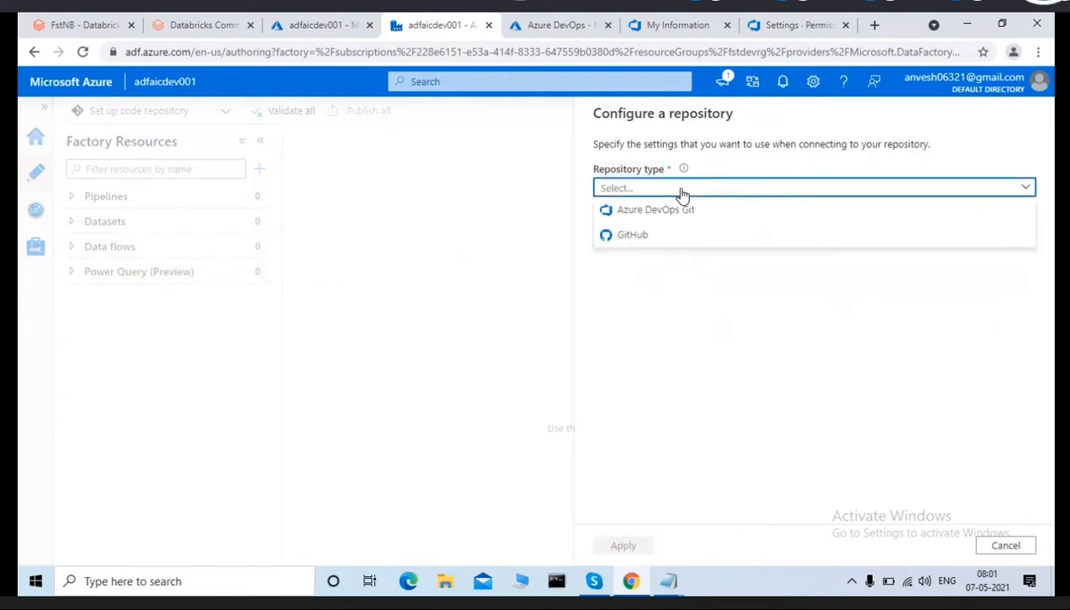
pyautogui.click(626, 212)
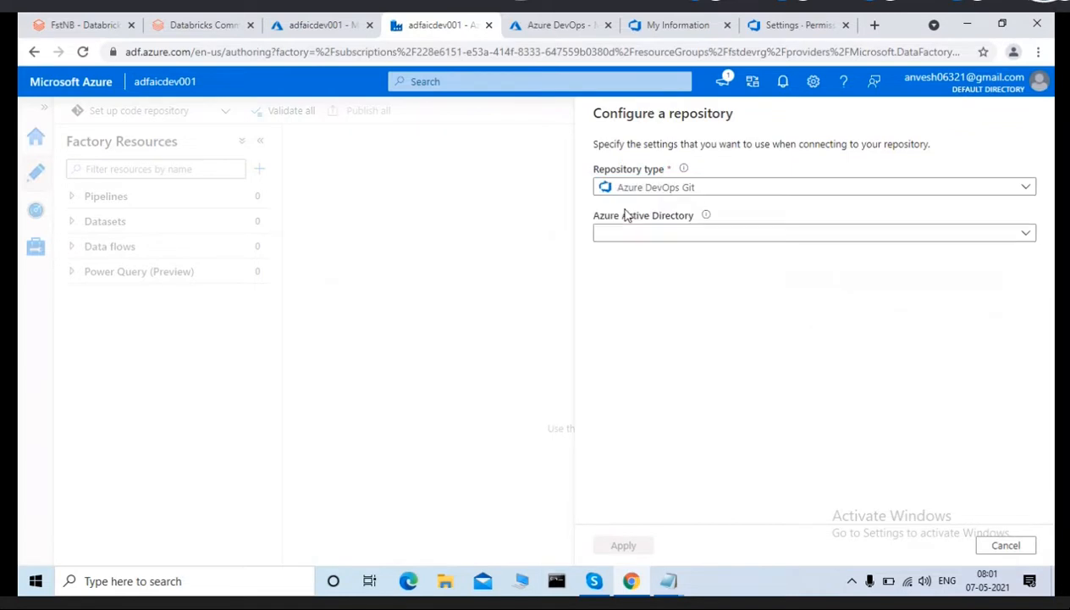
pyautogui.click(643, 280)
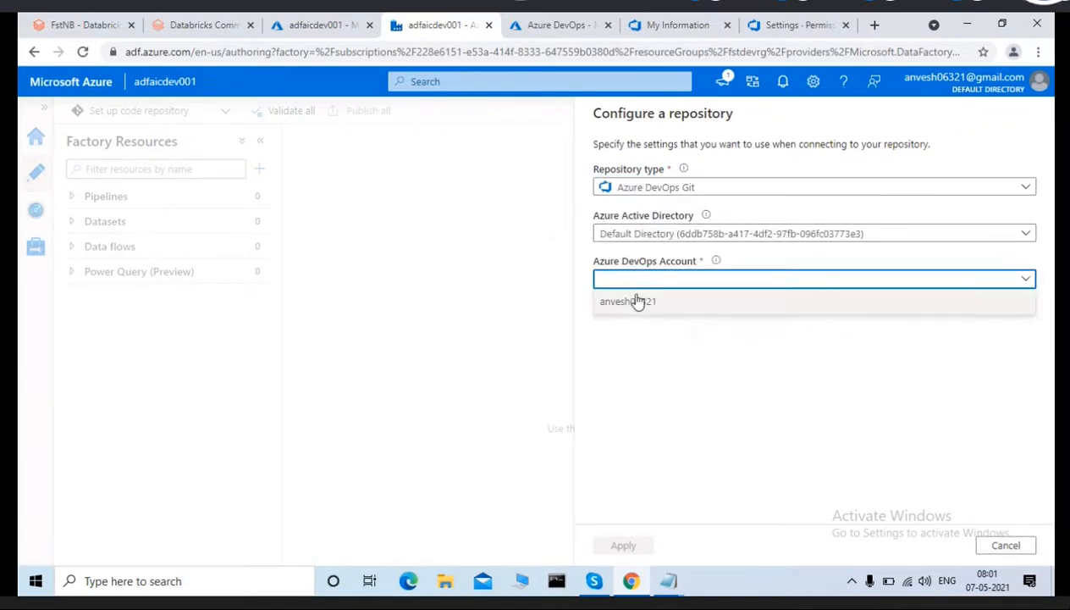
pyautogui.click(630, 301)
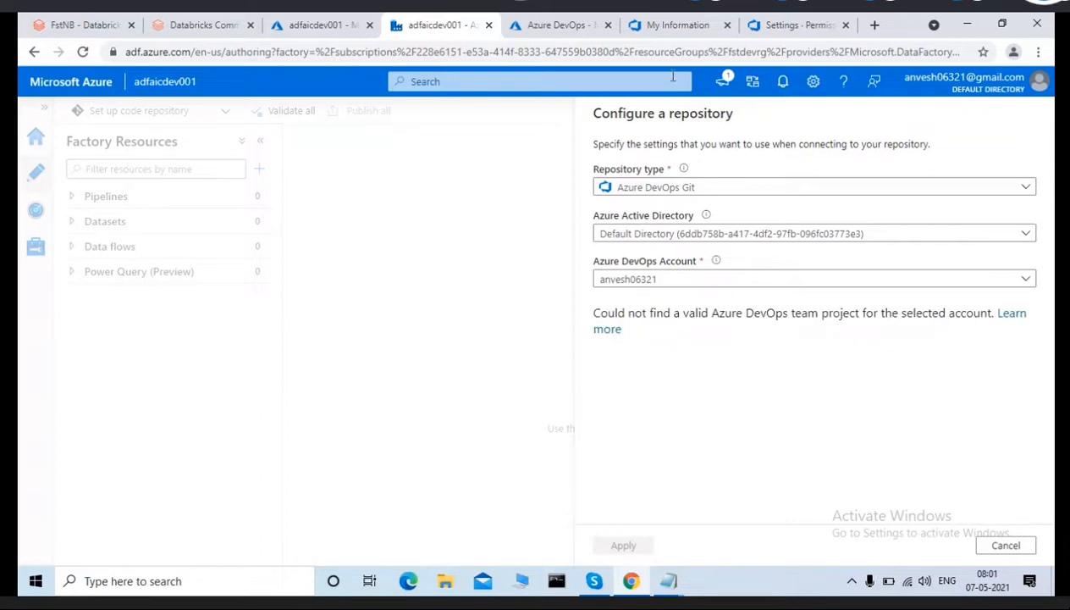
pyautogui.click(561, 26)
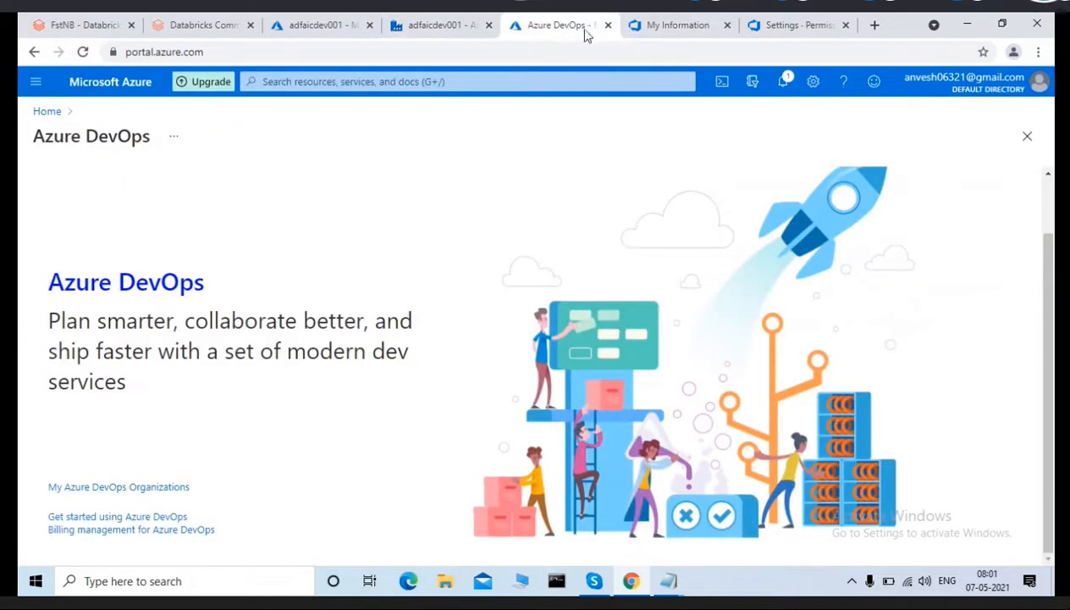
# Sign out of Azure DevOps on the settings and profile tabs, then out of Azure Portal.
pyautogui.click(651, 34)
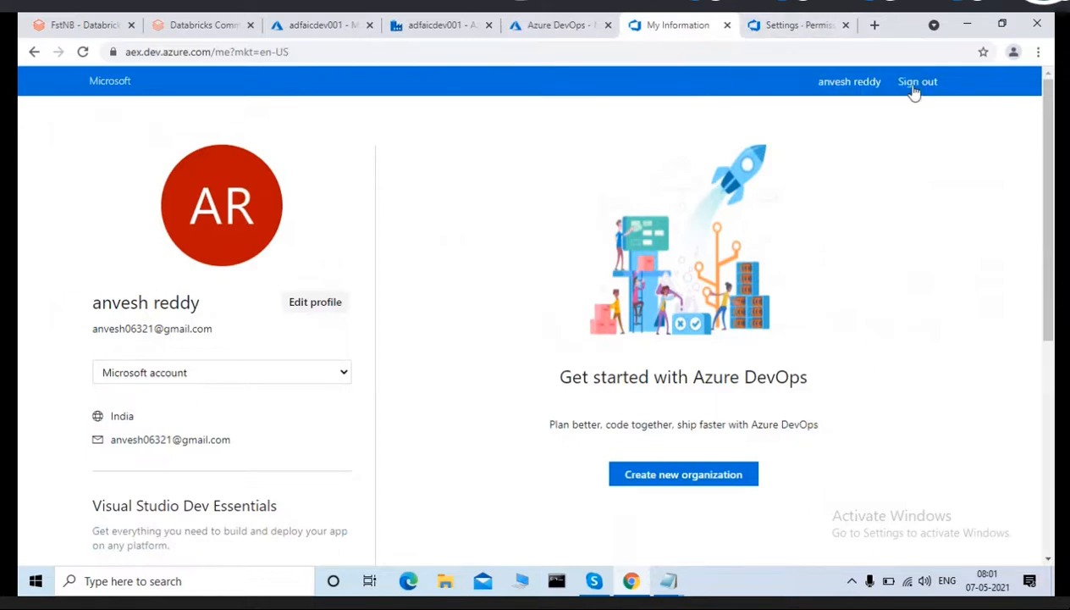
pyautogui.click(796, 26)
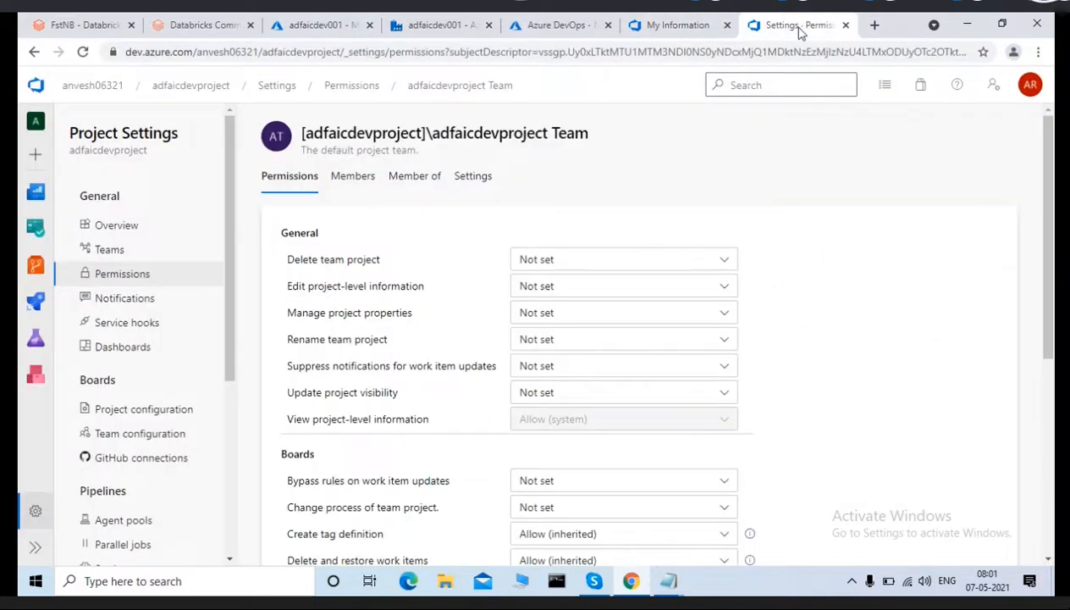
pyautogui.click(1023, 88)
pyautogui.click(1019, 118)
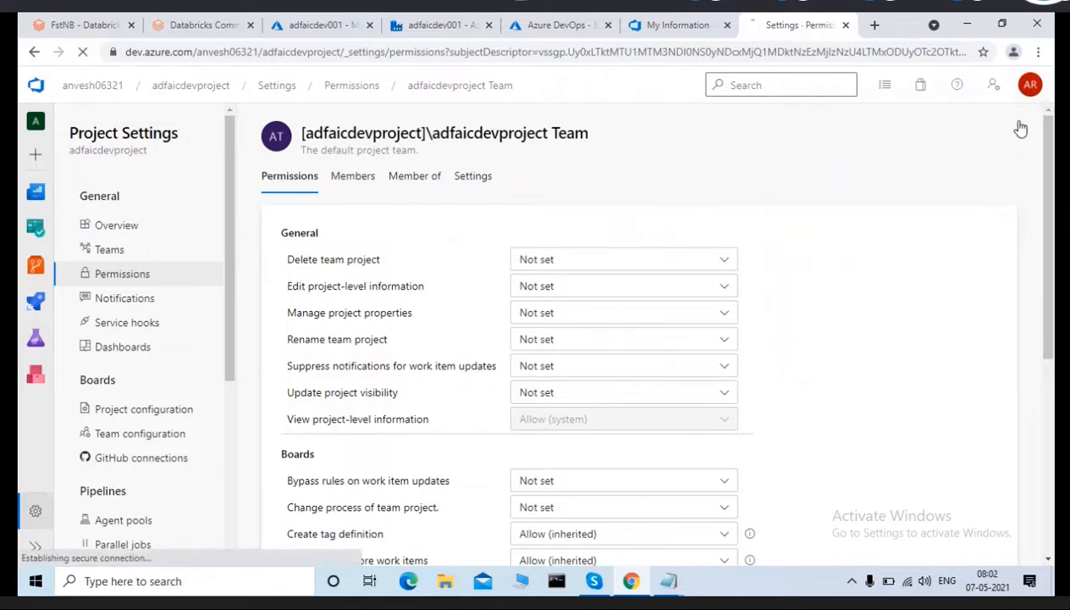
pyautogui.click(658, 24)
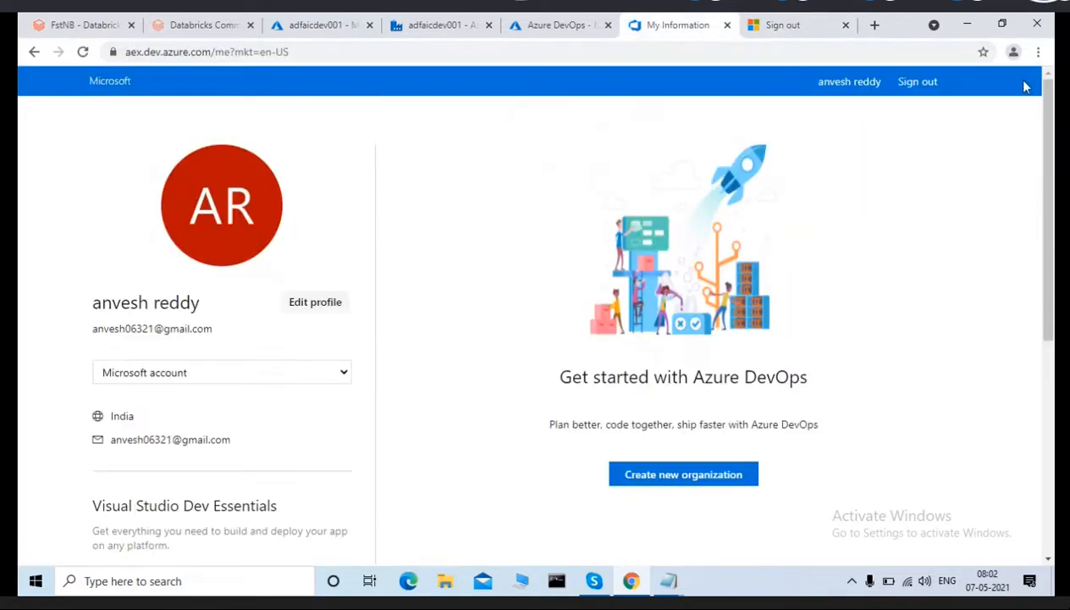
pyautogui.click(911, 82)
pyautogui.click(555, 27)
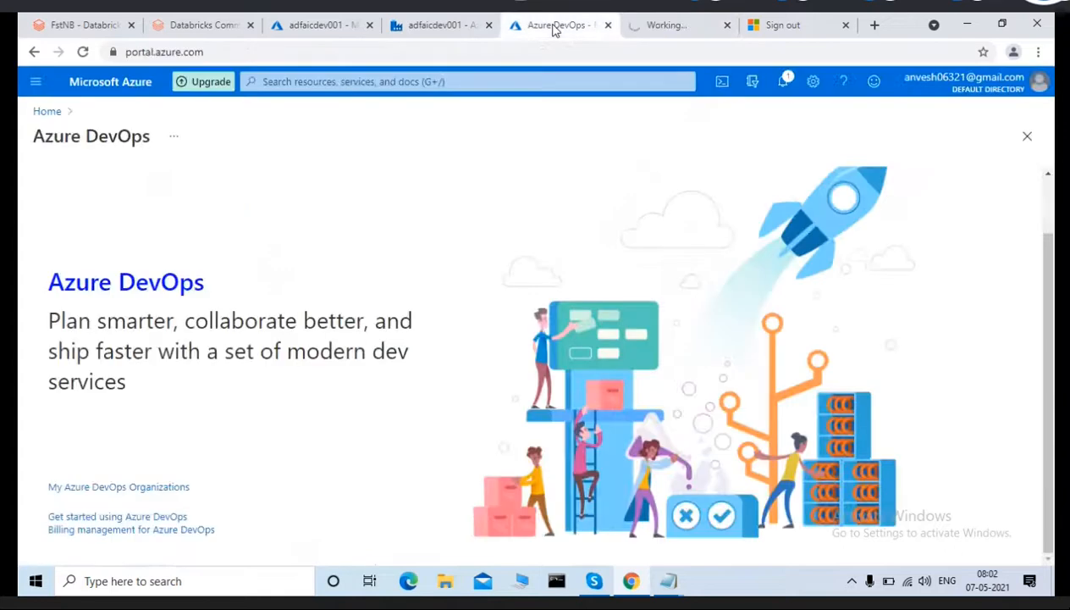
pyautogui.click(1035, 83)
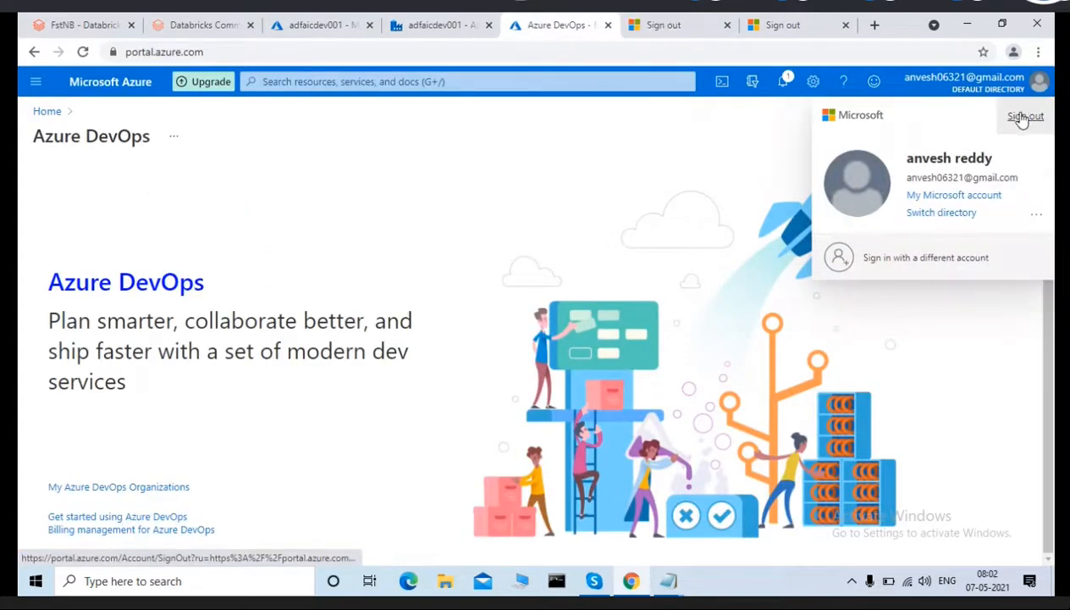
pyautogui.click(1023, 118)
pyautogui.click(322, 51)
# Reopen the adfaicdevproject repository via dev.azure.com, view its Overview and Dashboards, then the organization page.
pyautogui.write('d')
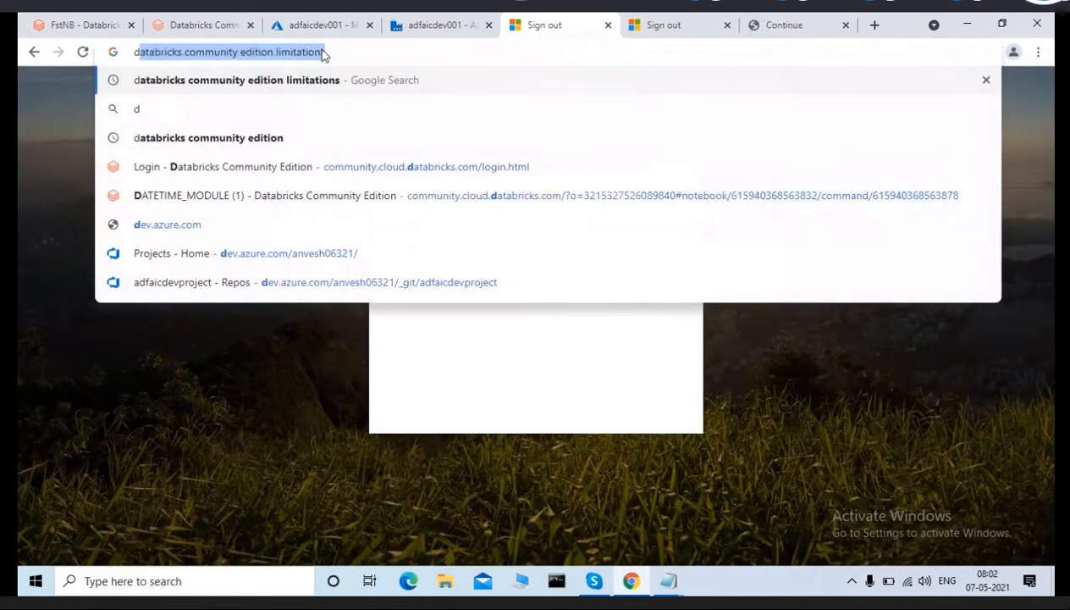
pyautogui.write('e')
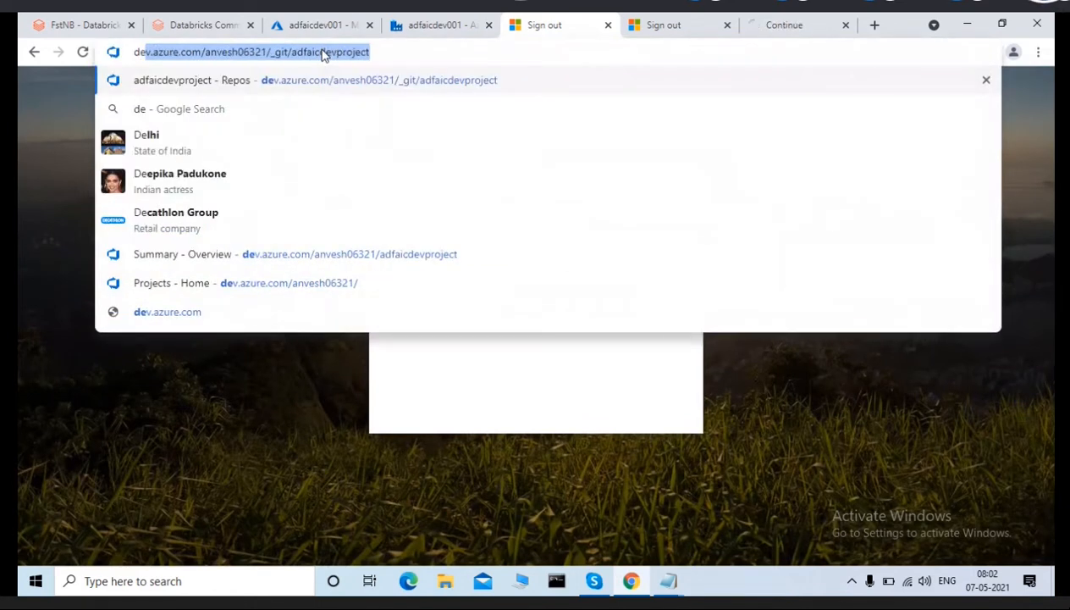
pyautogui.press('Return')
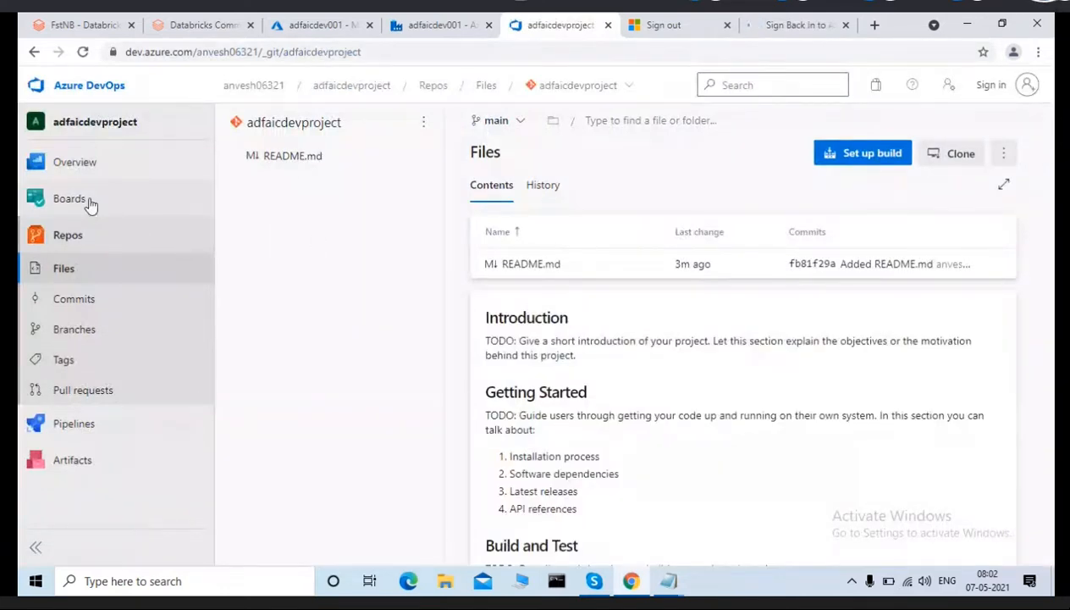
pyautogui.click(55, 167)
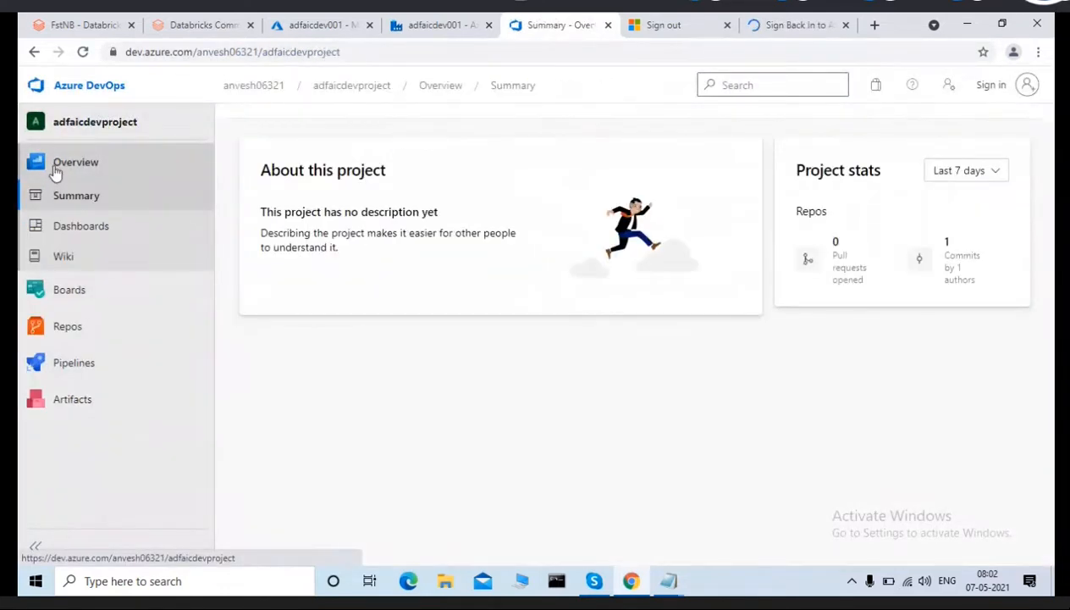
pyautogui.click(67, 227)
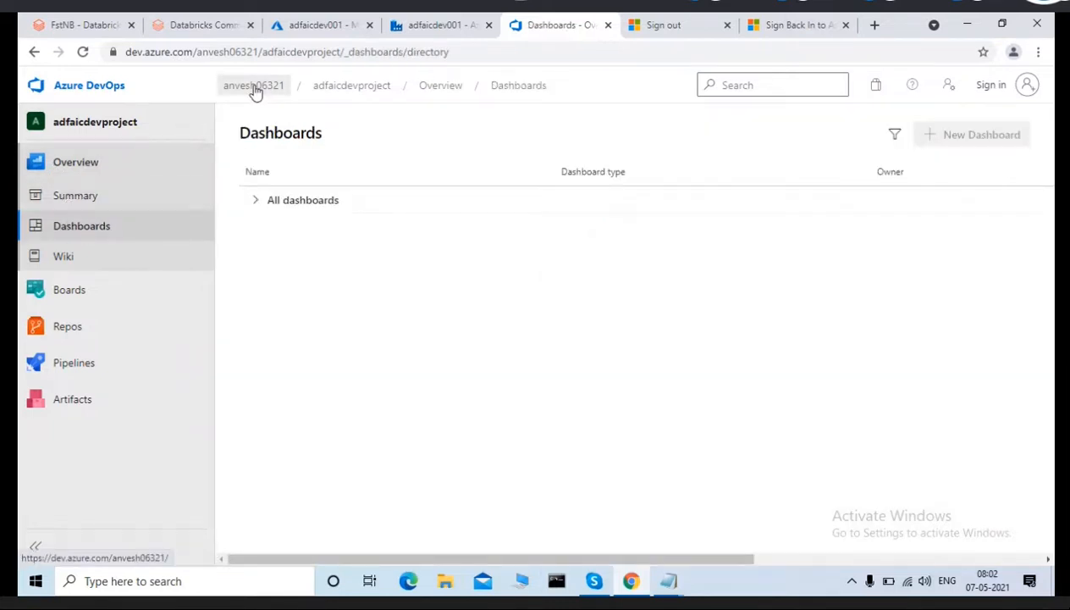
pyautogui.click(254, 87)
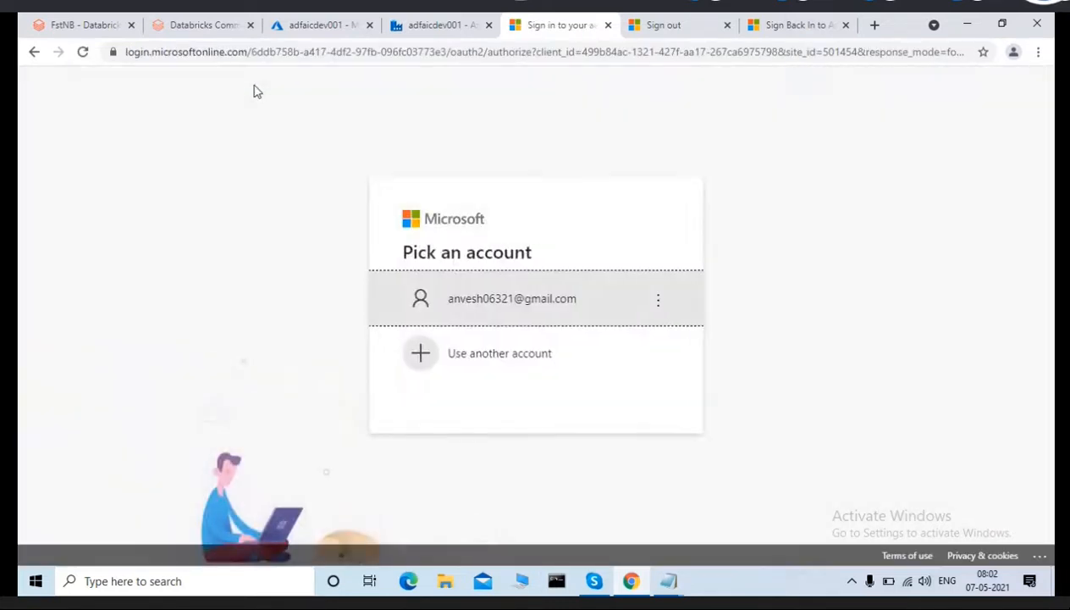
# Sign in with the existing Microsoft account using the password copied from the Notepad notes.
pyautogui.click(501, 313)
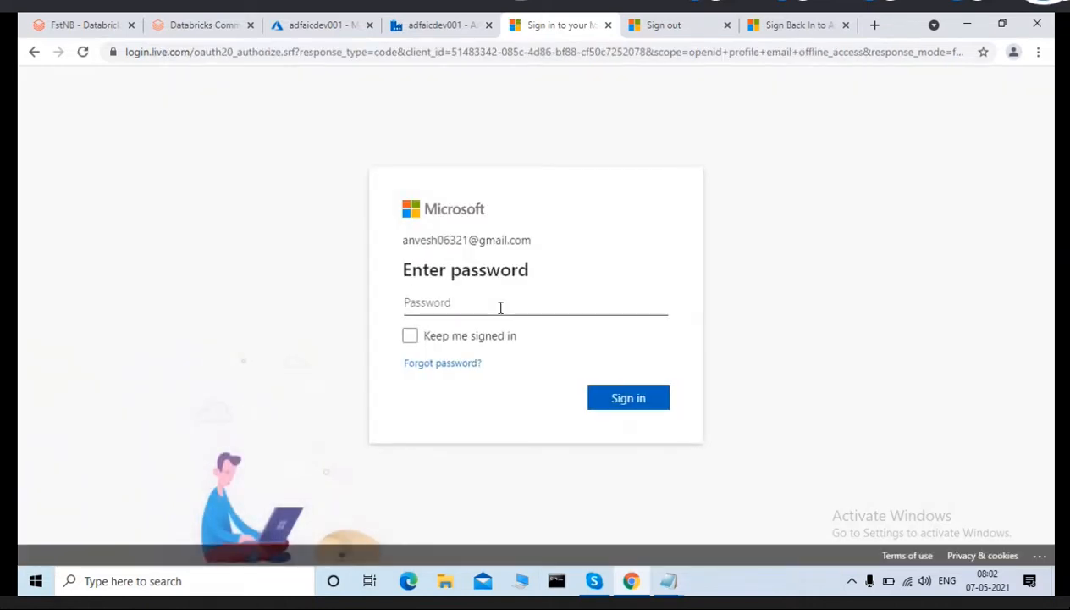
pyautogui.hotkey('ctrl', 'v')
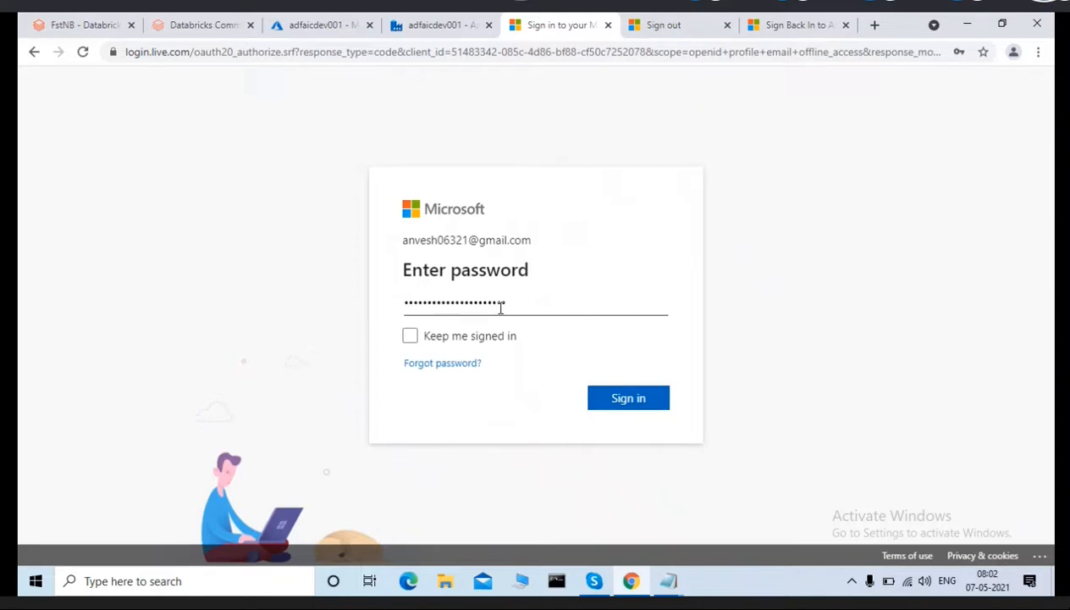
pyautogui.hotkey('ctrl', 'a')
pyautogui.press('BackSpace')
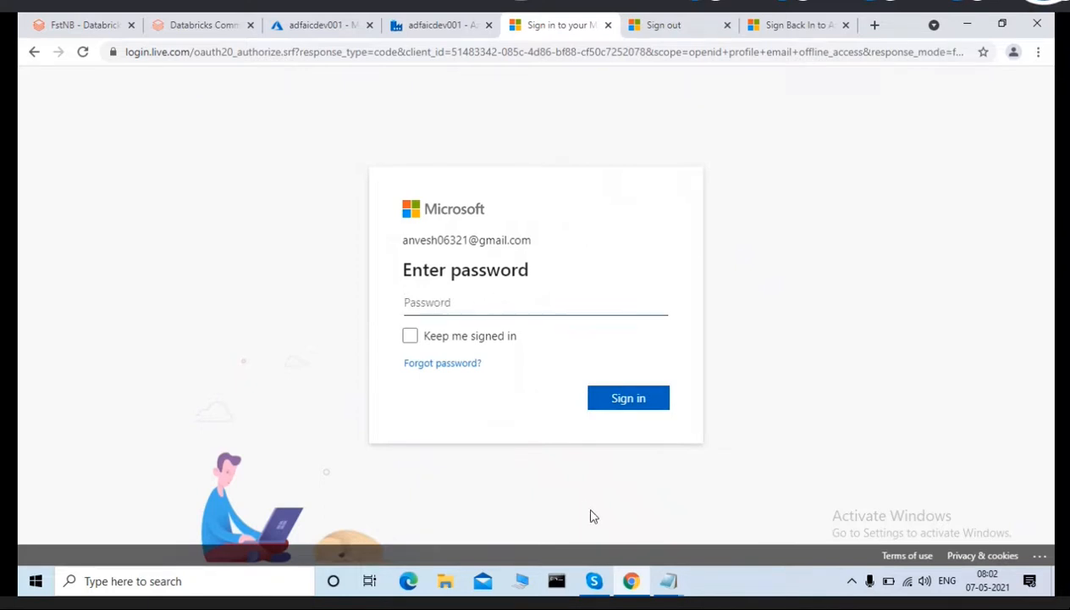
pyautogui.click(669, 582)
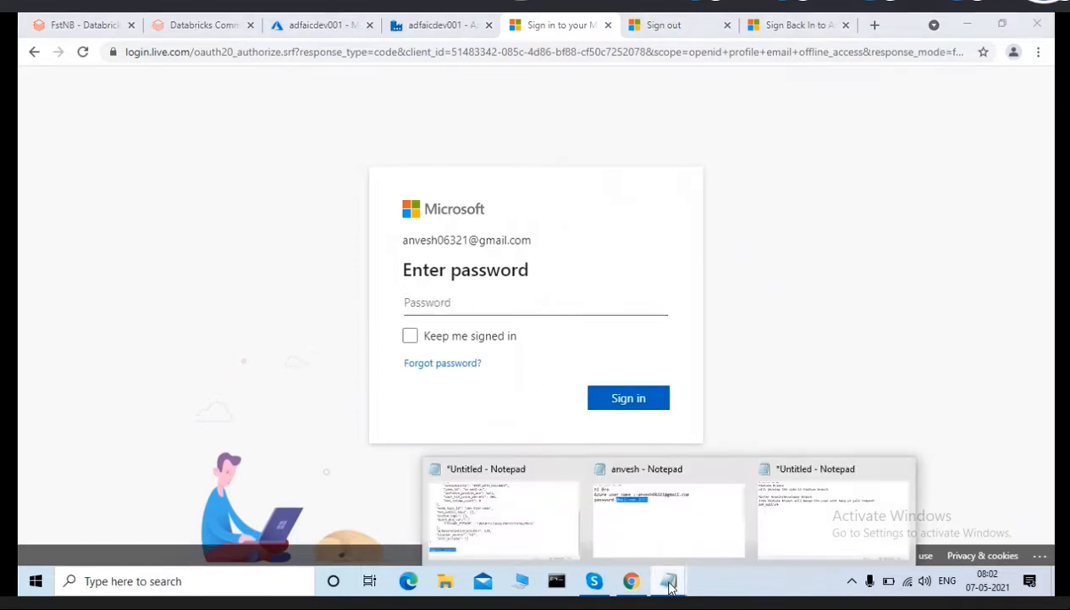
pyautogui.click(675, 530)
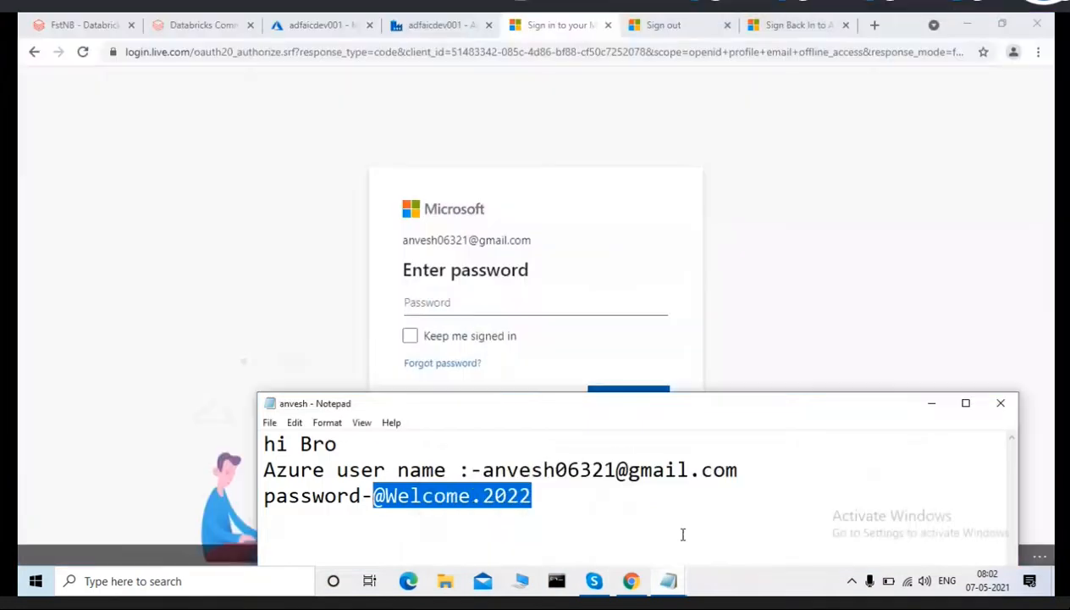
pyautogui.click(931, 404)
pyautogui.hotkey('ctrl', 'v')
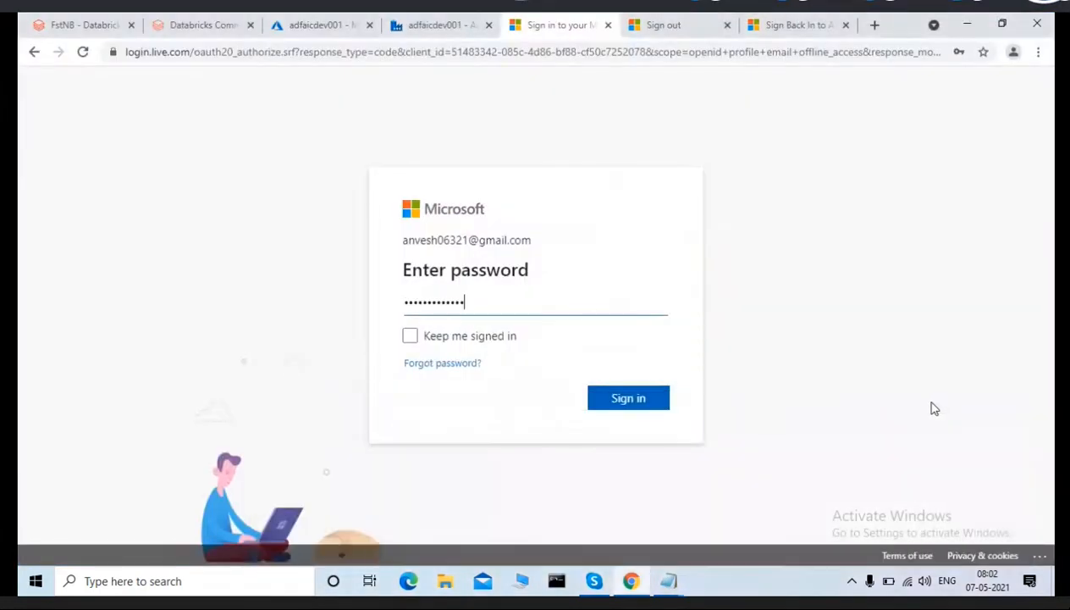
pyautogui.click(638, 402)
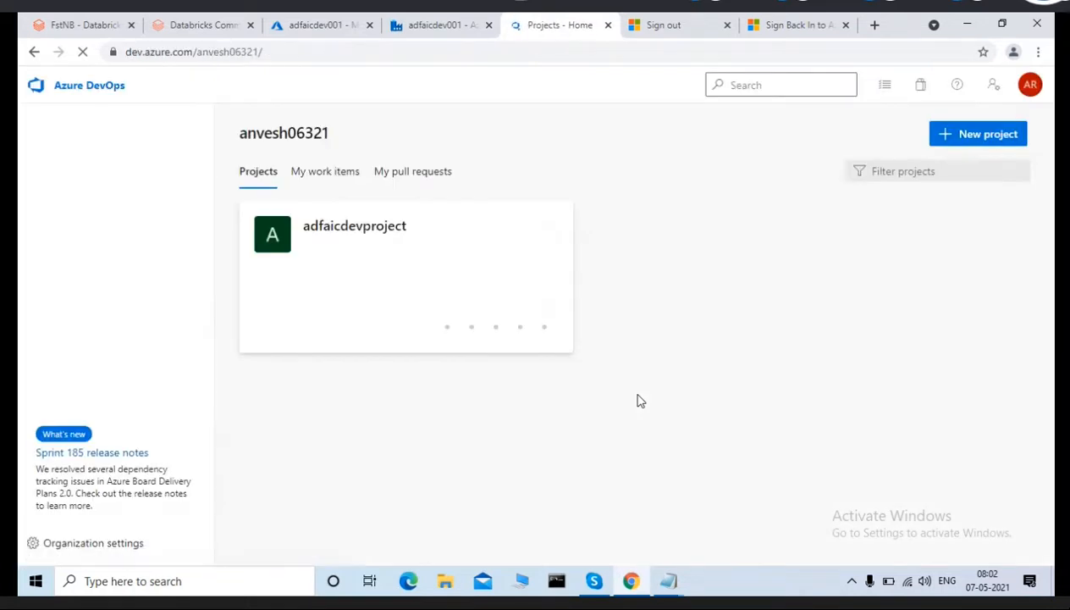
# Review Organization settings' Azure Active Directory, Policies, Permissions and Pipelines Settings, ending back on Azure Active Directory.
pyautogui.click(64, 546)
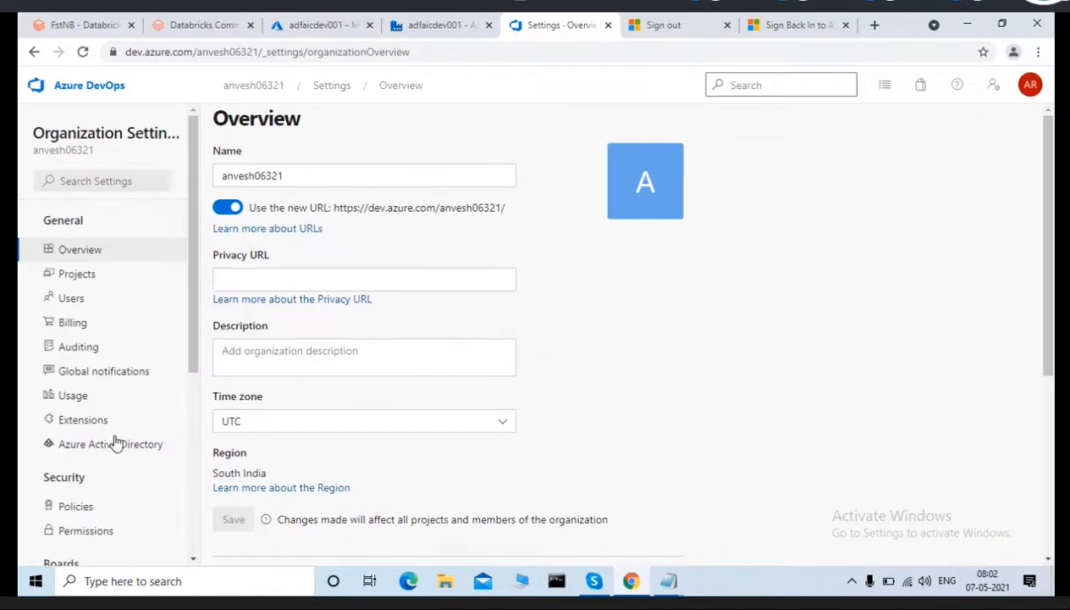
pyautogui.click(85, 445)
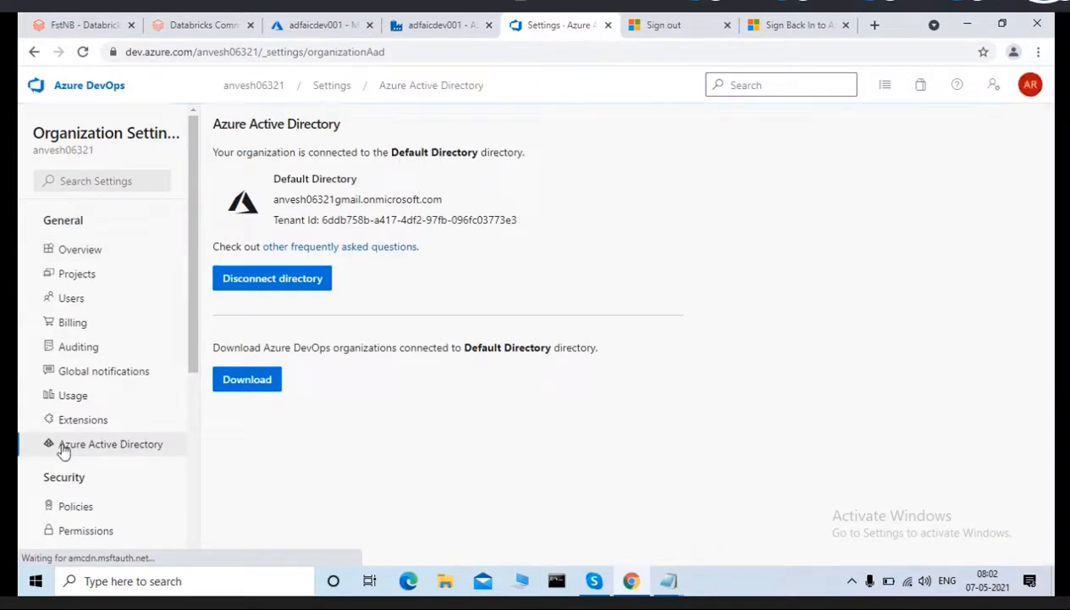
pyautogui.click(65, 514)
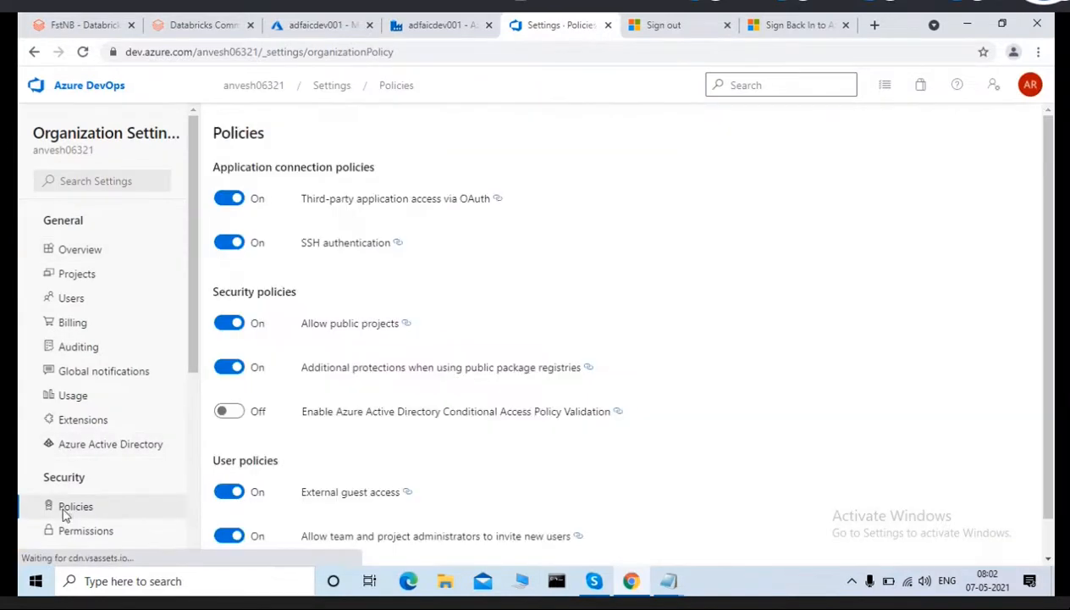
pyautogui.click(70, 540)
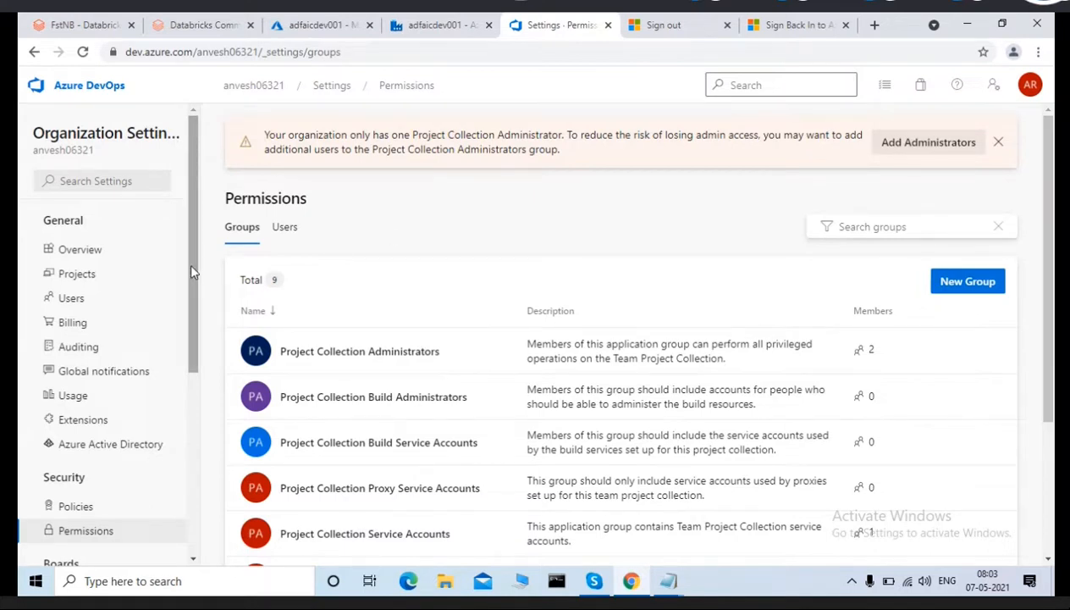
pyautogui.moveTo(190, 262); pyautogui.dragTo(196, 436)
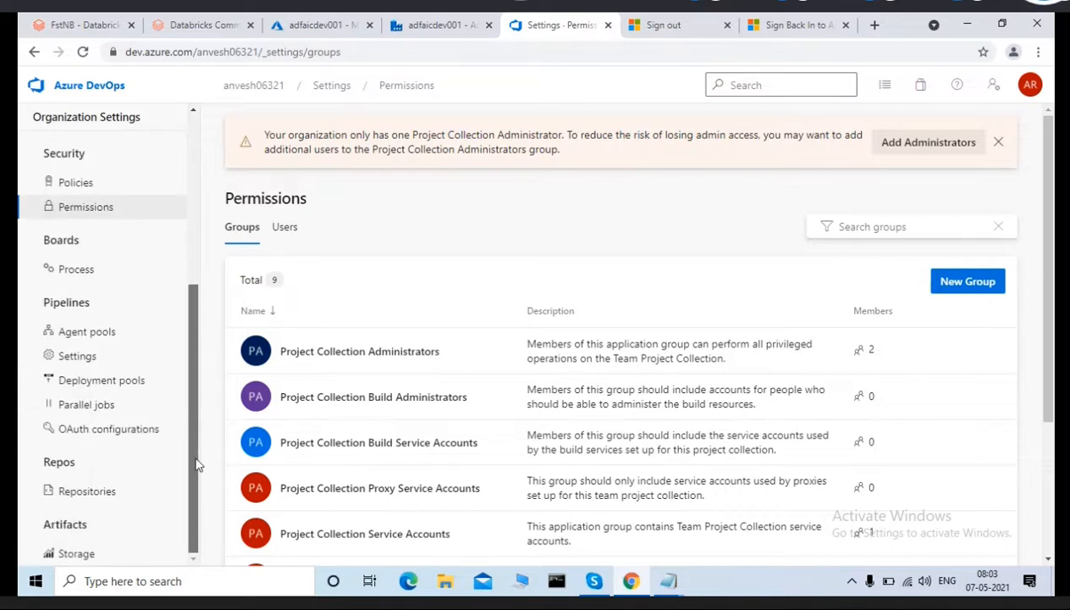
pyautogui.click(84, 356)
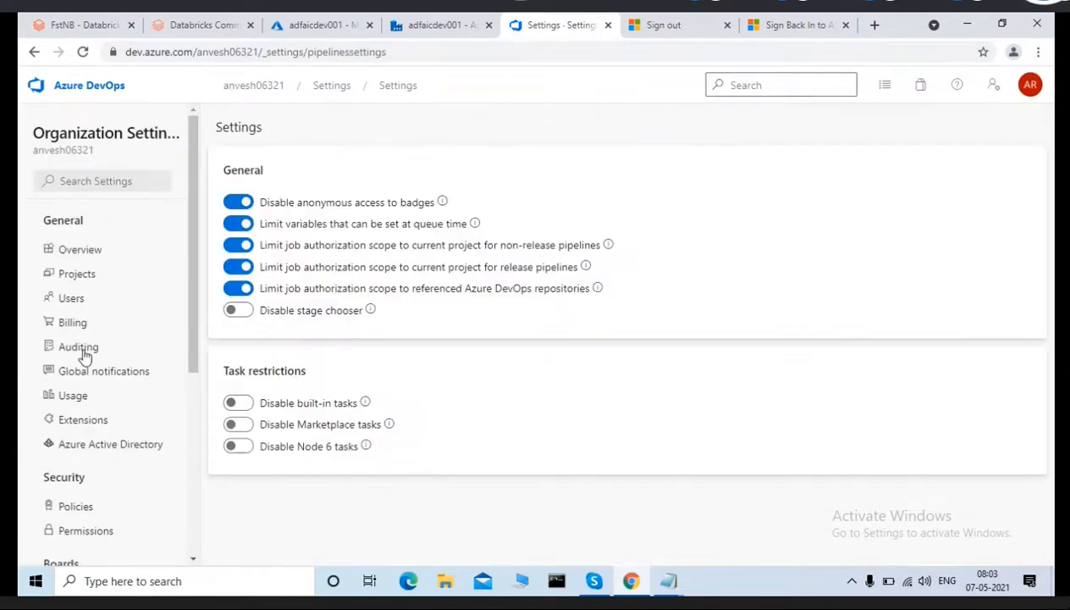
pyautogui.click(104, 445)
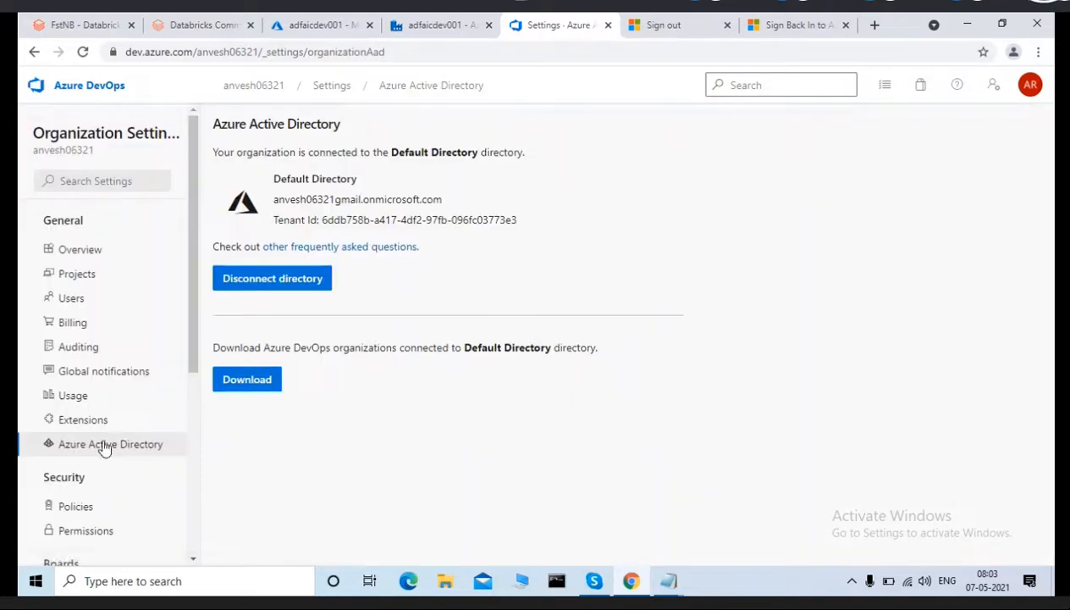
# Reselect the only DevOps organization in Configure a repository twice, then cancel the setup.
pyautogui.click(427, 25)
pyautogui.click(664, 276)
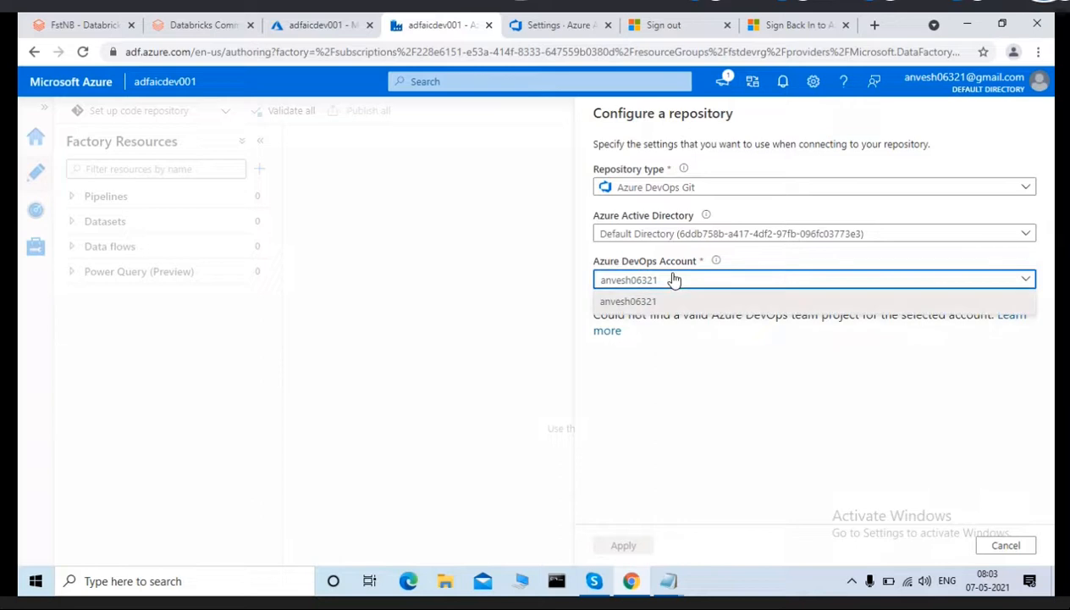
pyautogui.click(644, 304)
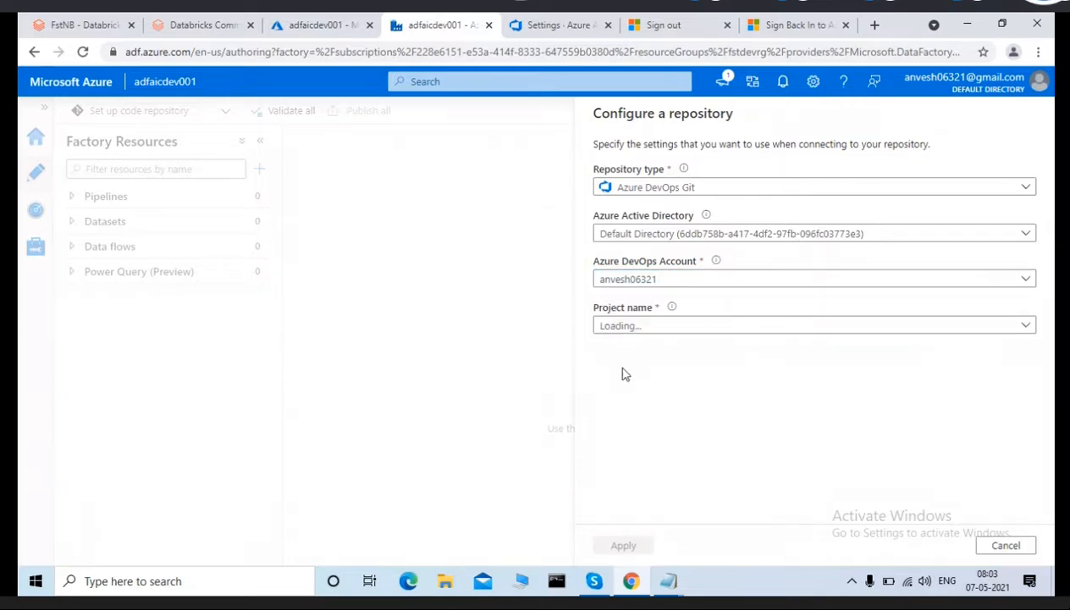
pyautogui.click(674, 279)
pyautogui.click(643, 302)
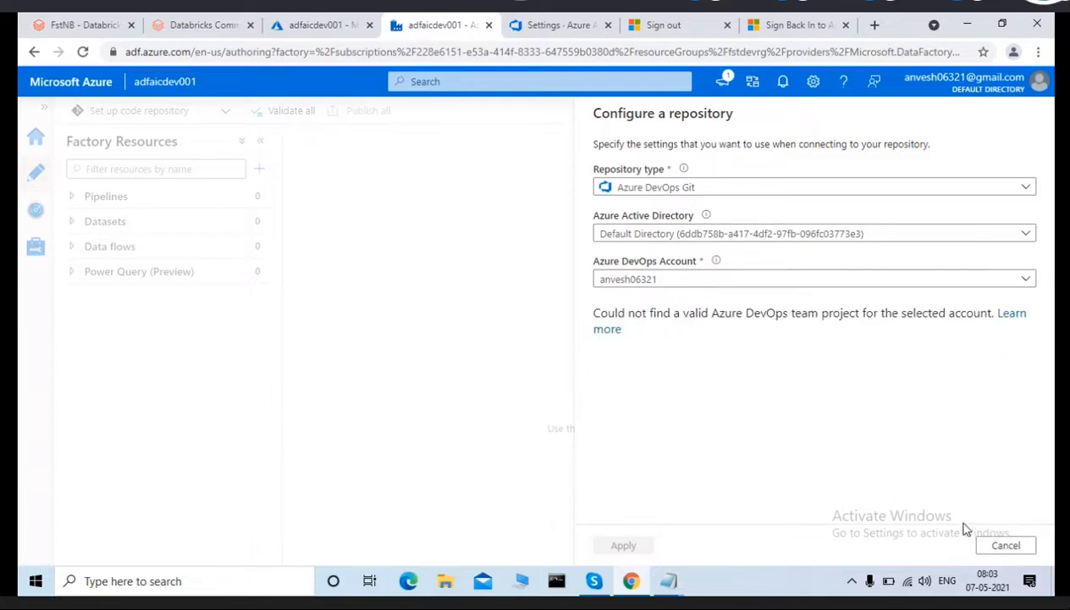
pyautogui.click(1004, 545)
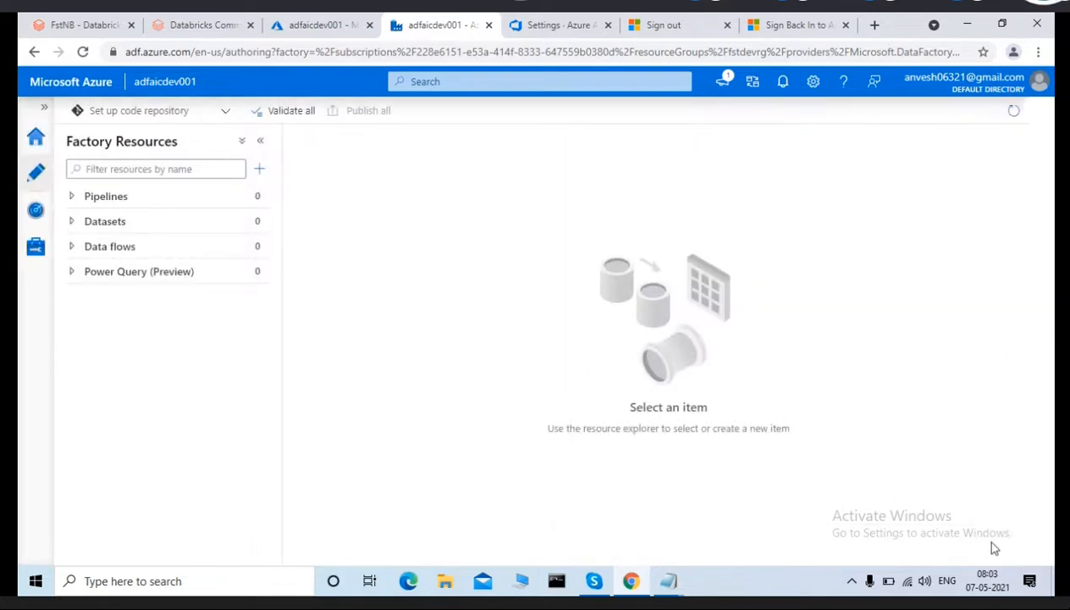
# Start Set up code repository with Azure DevOps Git as the repository type.
pyautogui.click(226, 113)
pyautogui.click(139, 134)
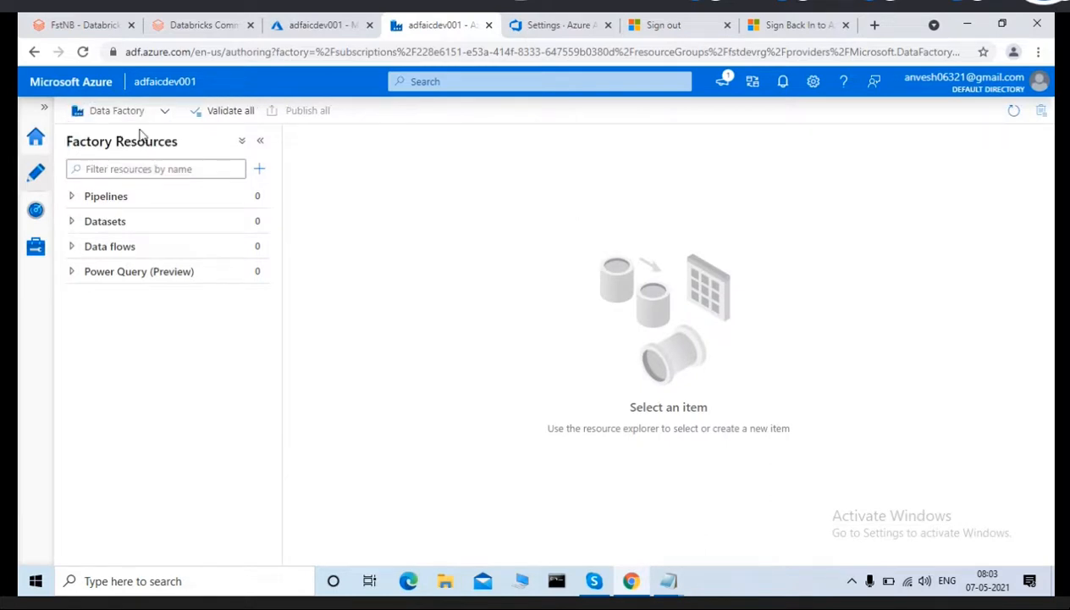
pyautogui.click(164, 113)
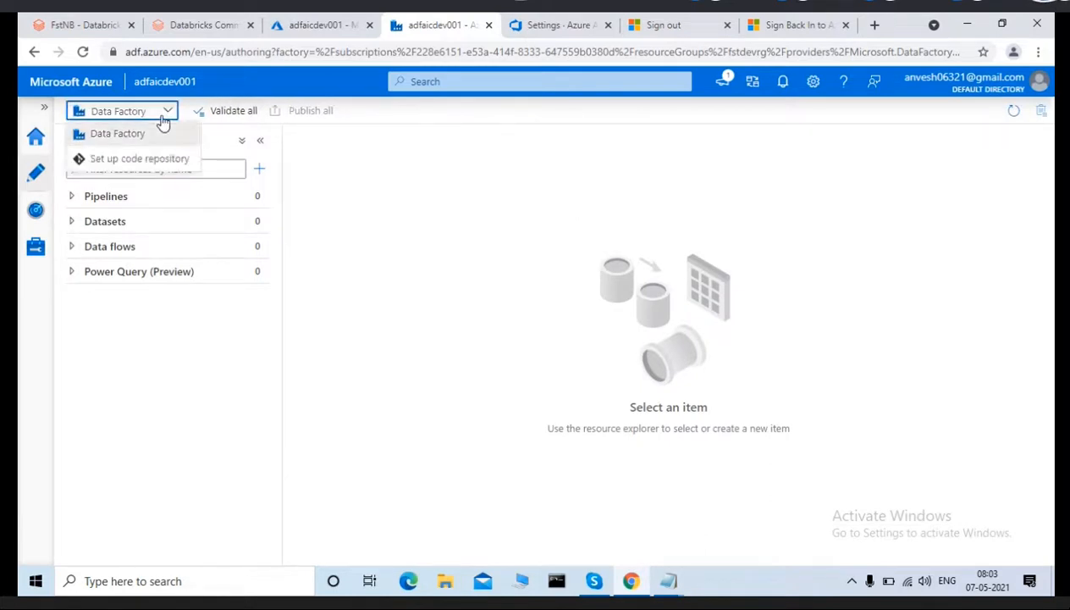
pyautogui.click(114, 157)
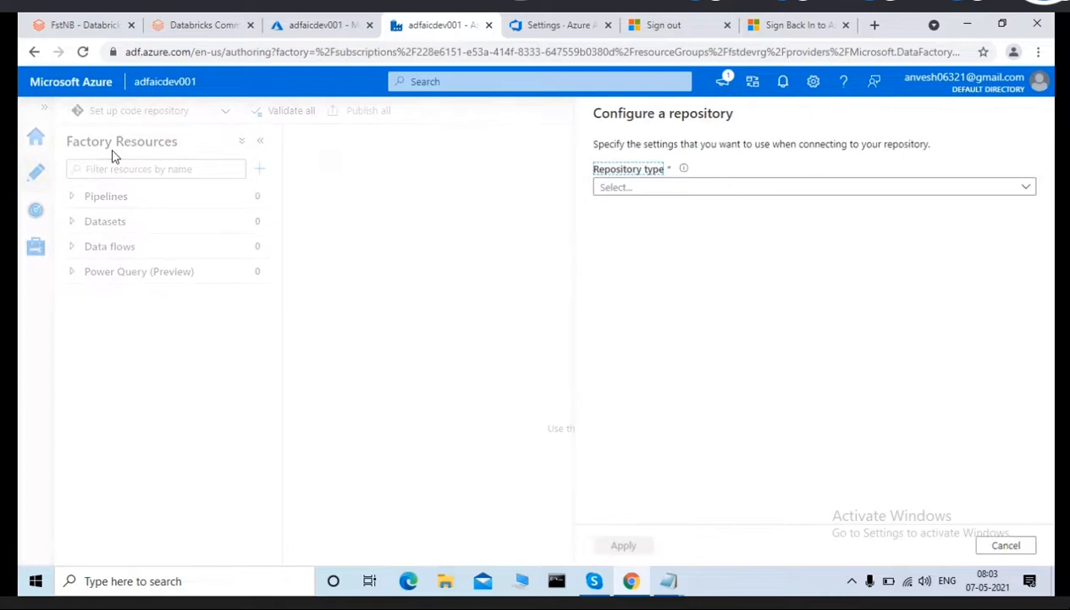
pyautogui.click(640, 190)
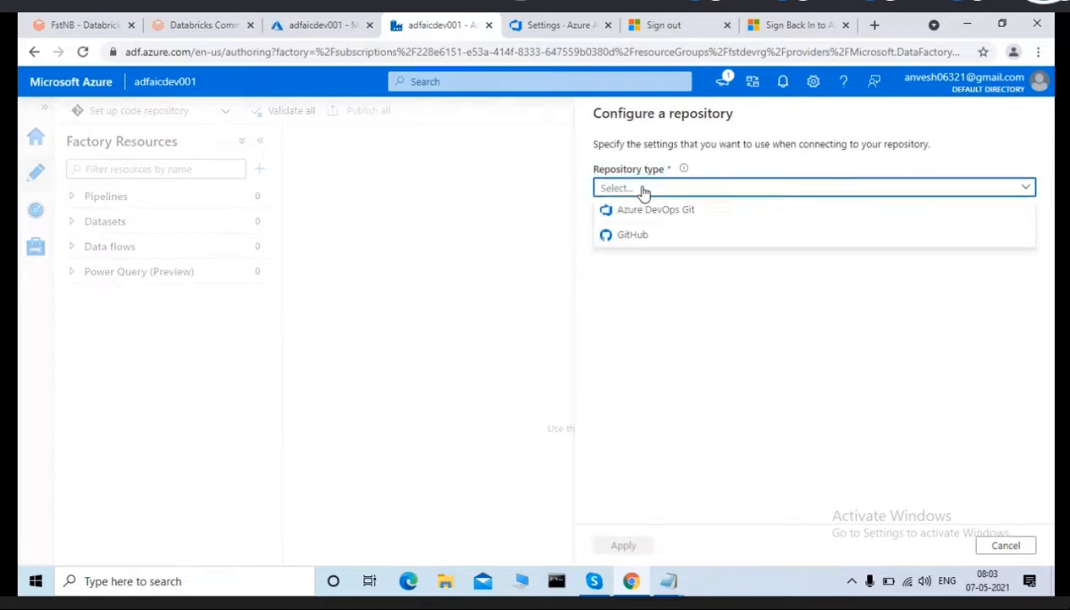
pyautogui.click(629, 211)
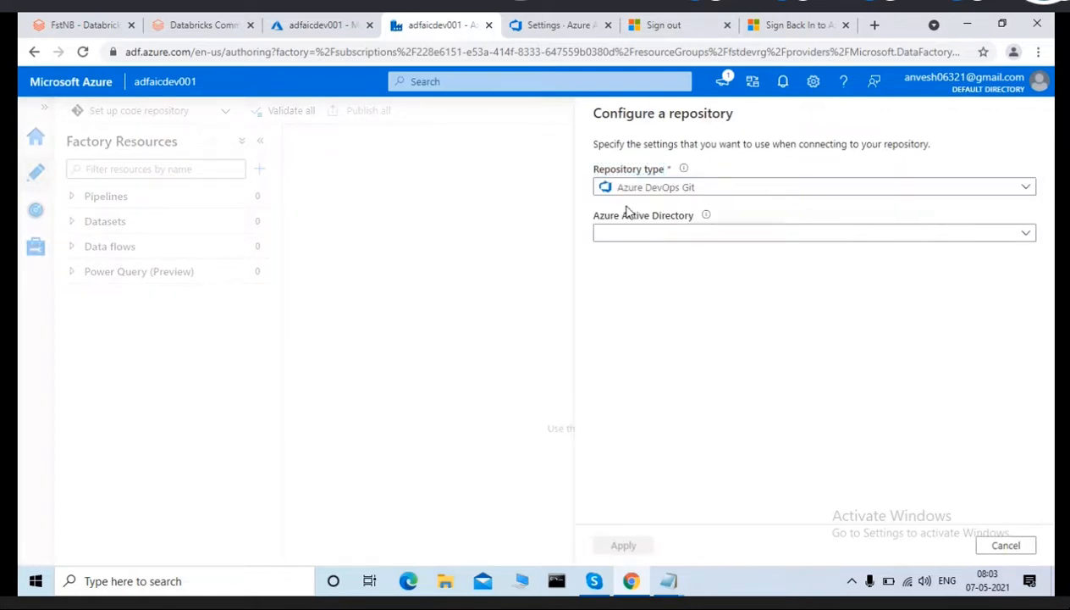
# Select the listed DevOps organization as the account, then enter dev.azure.com in a new tab.
pyautogui.click(637, 282)
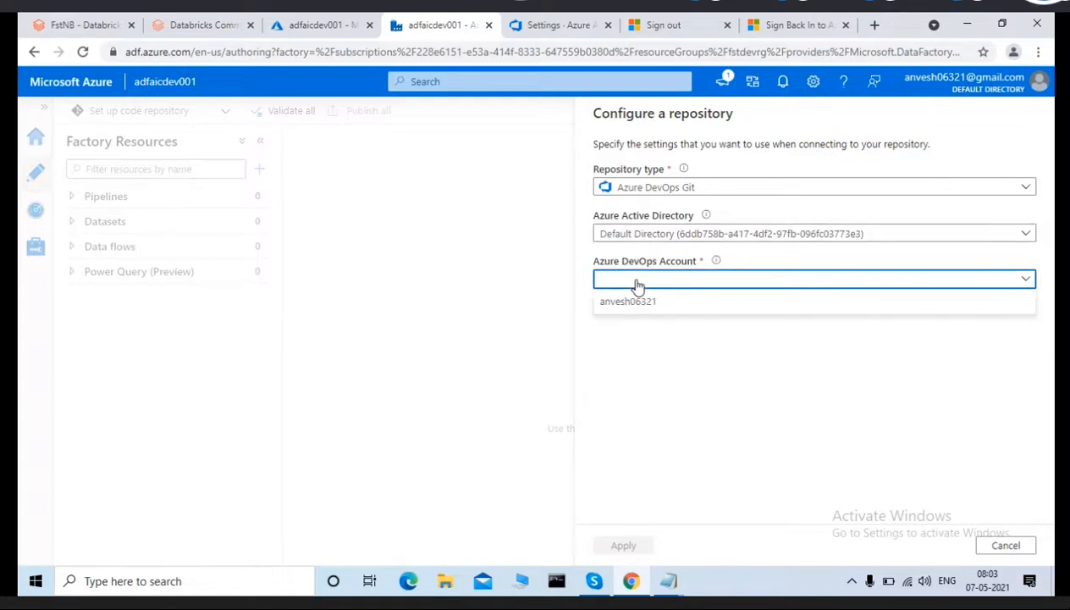
pyautogui.click(632, 303)
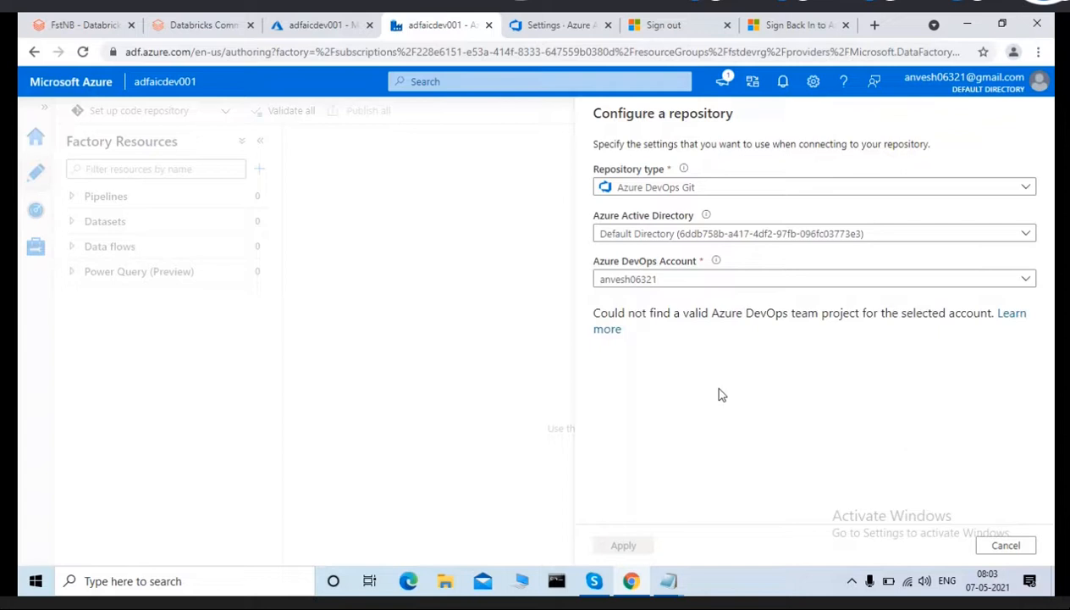
pyautogui.click(1022, 280)
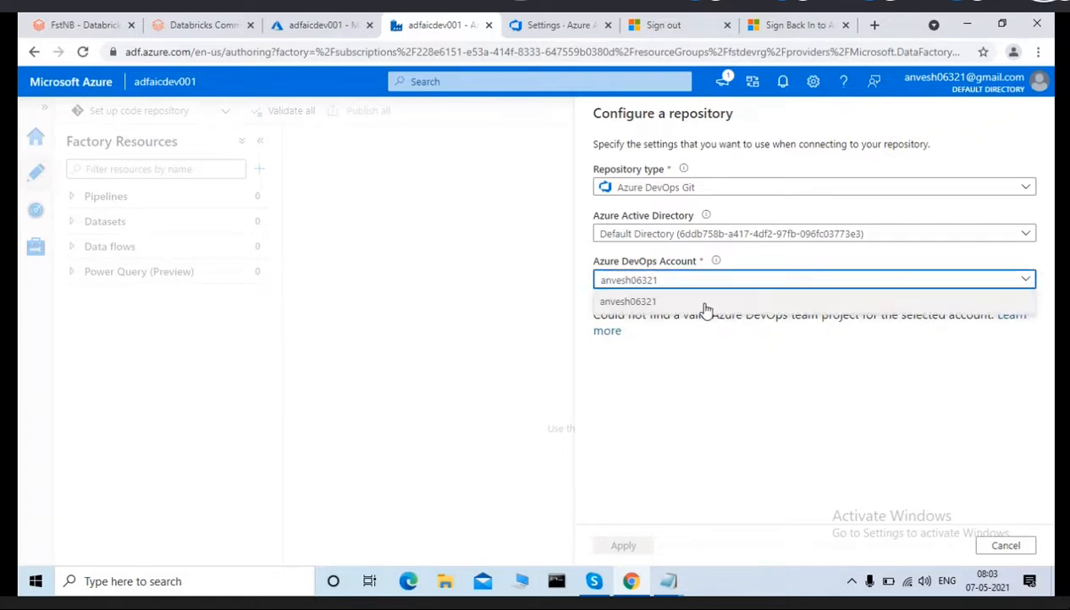
pyautogui.click(640, 303)
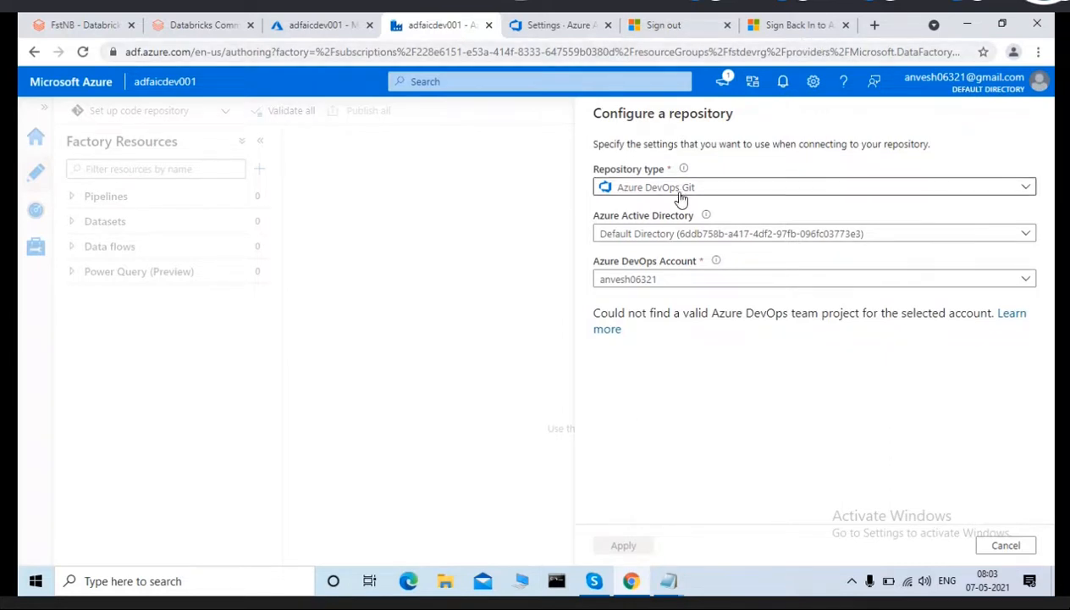
pyautogui.click(875, 26)
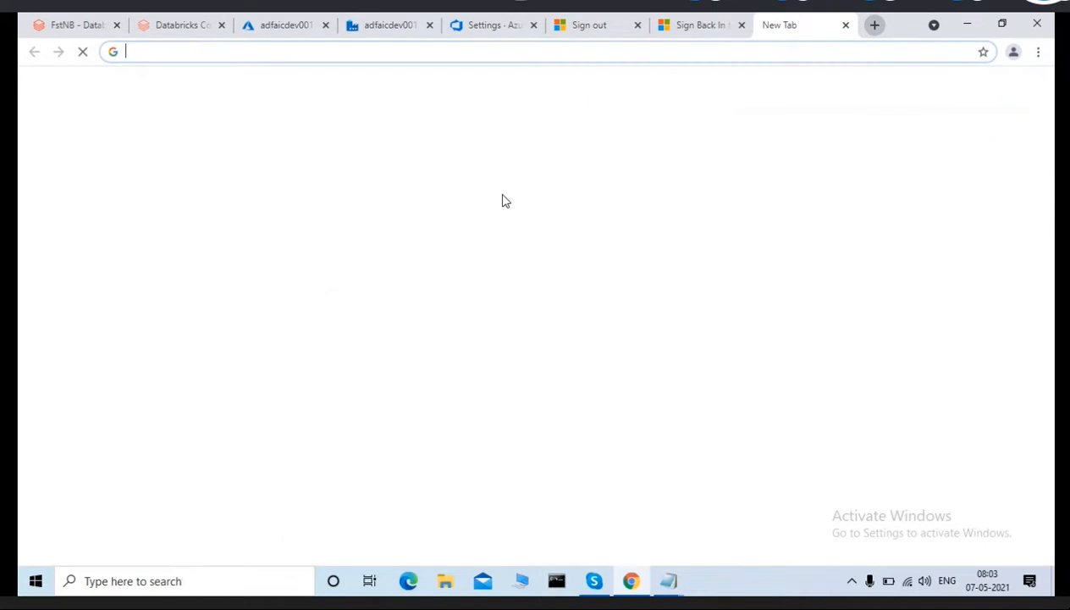
pyautogui.write('dev.azu')
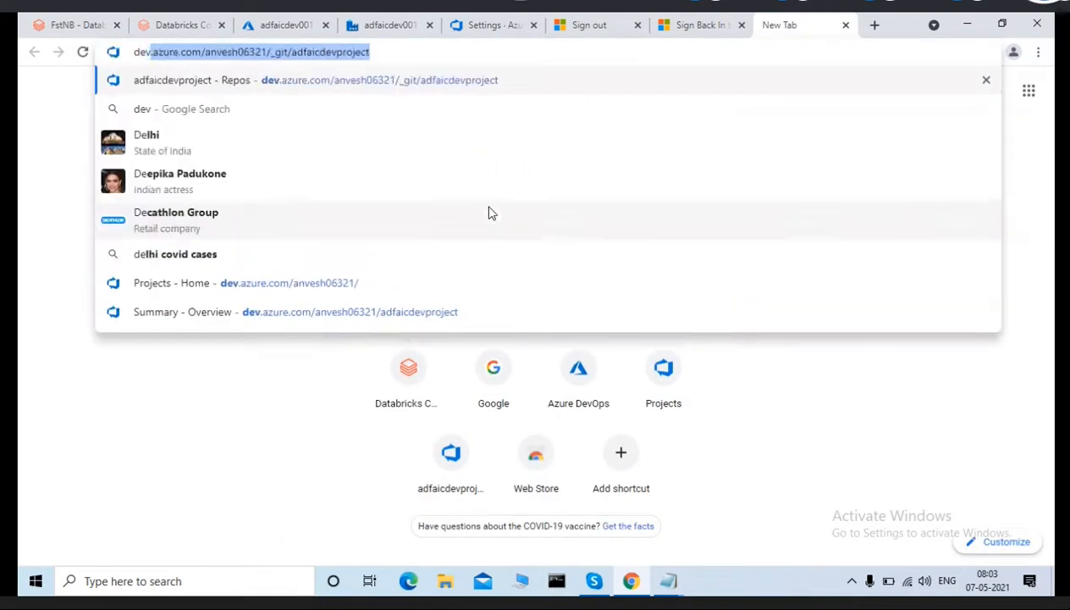
pyautogui.write('re.com')
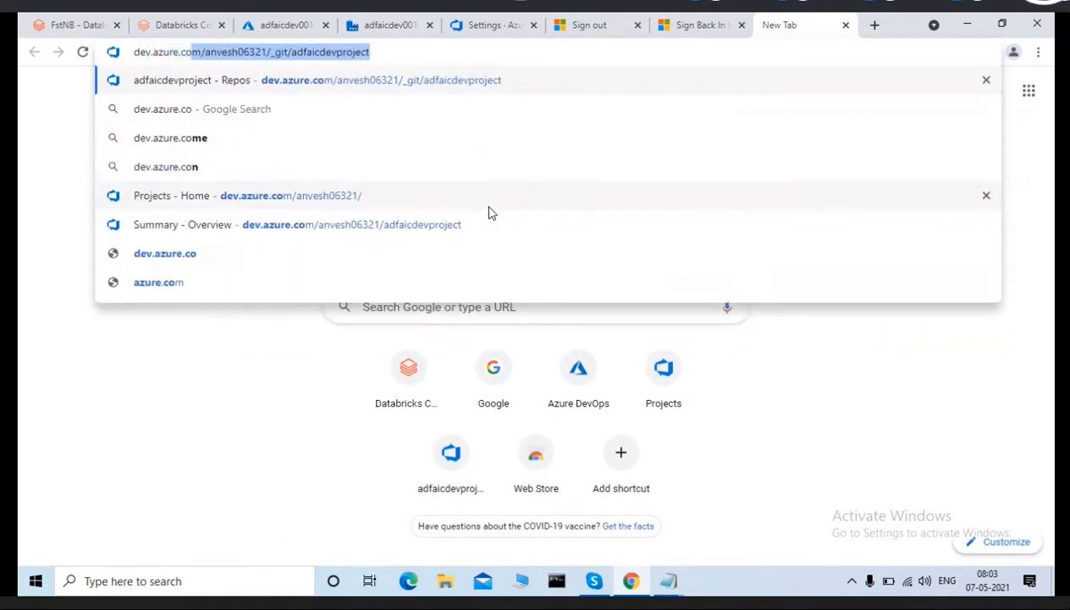
# Load dev.azure.com and create a new organization hosted in South India, entering the captcha.
pyautogui.press('BackSpace')
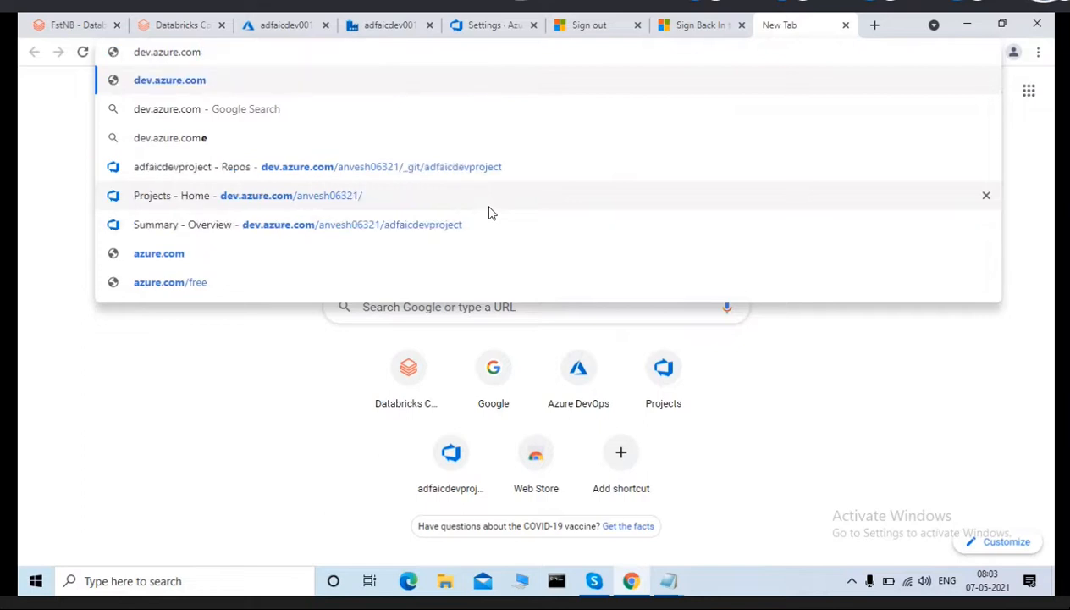
pyautogui.press('Return')
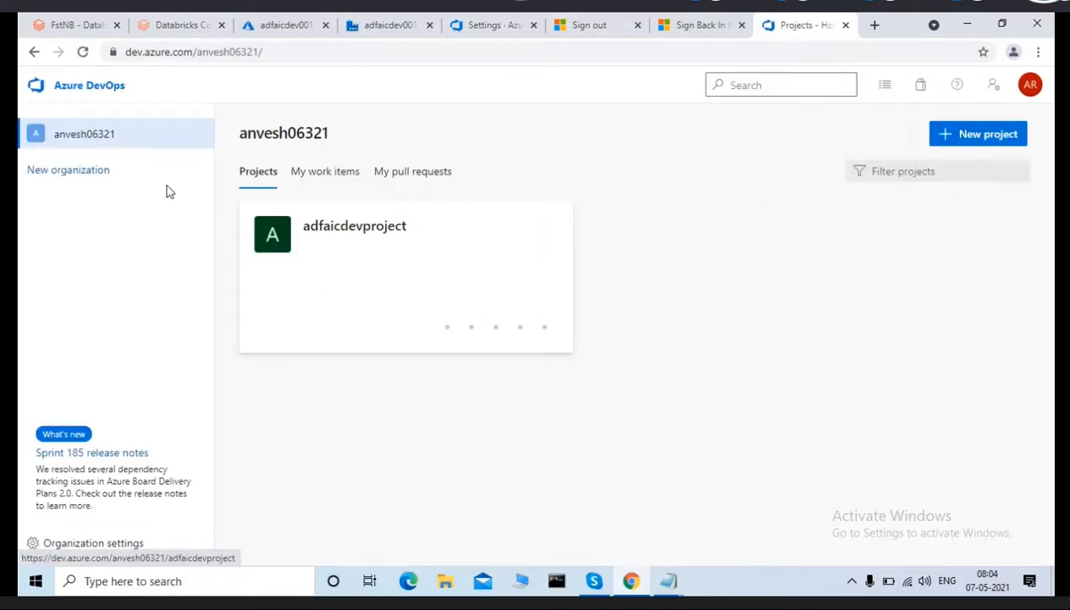
pyautogui.click(93, 172)
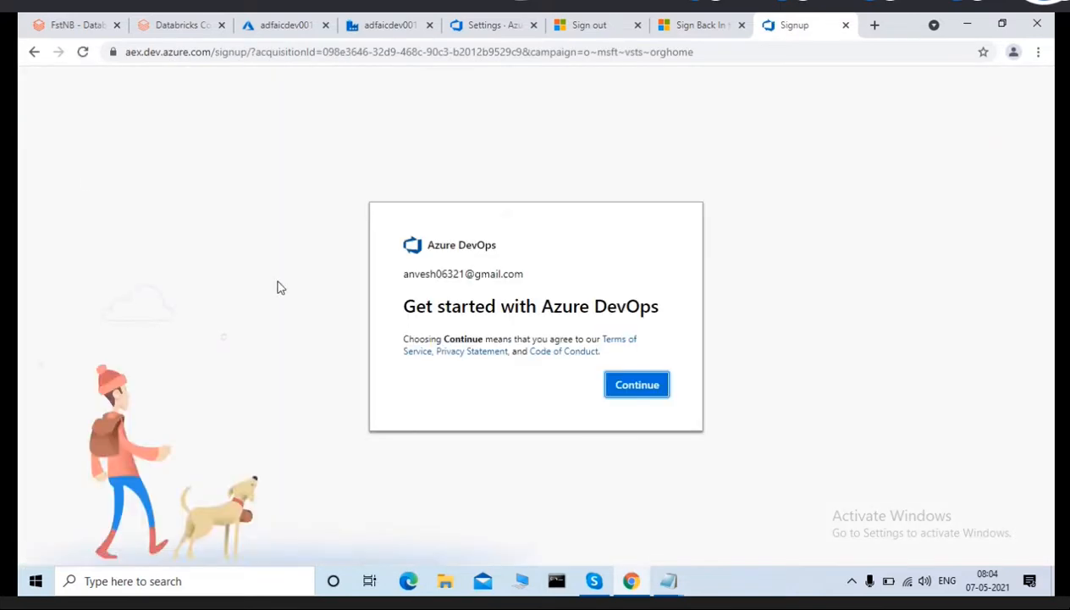
pyautogui.click(630, 417)
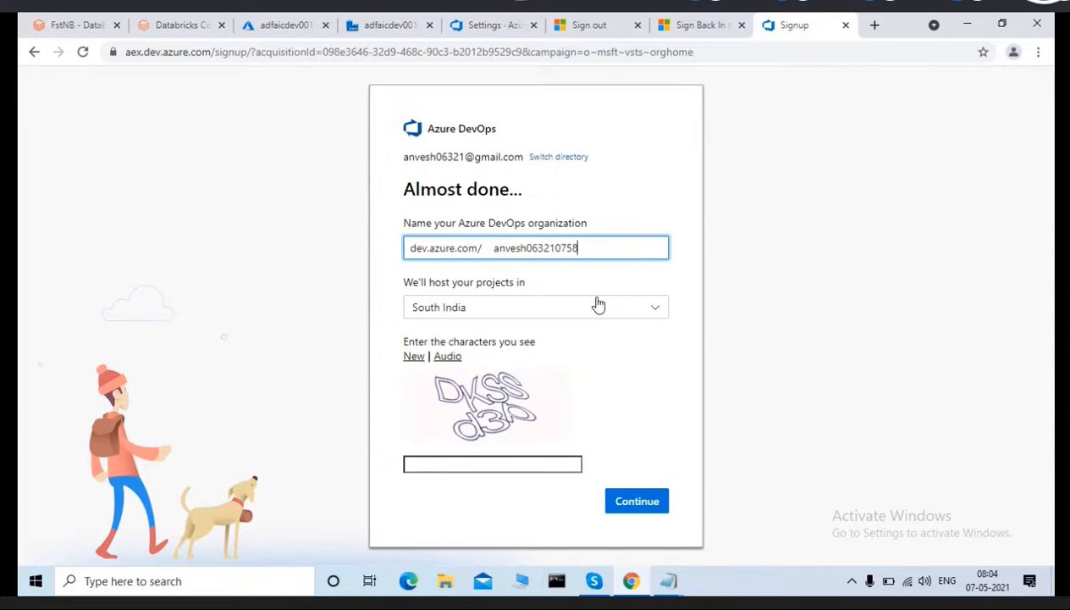
pyautogui.click(449, 462)
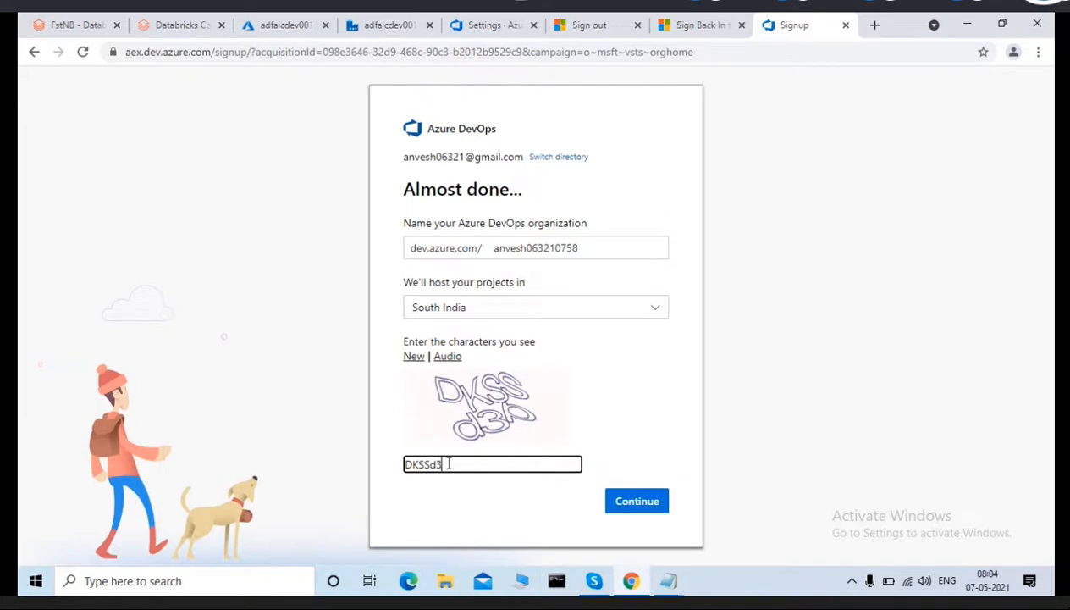
pyautogui.click(642, 504)
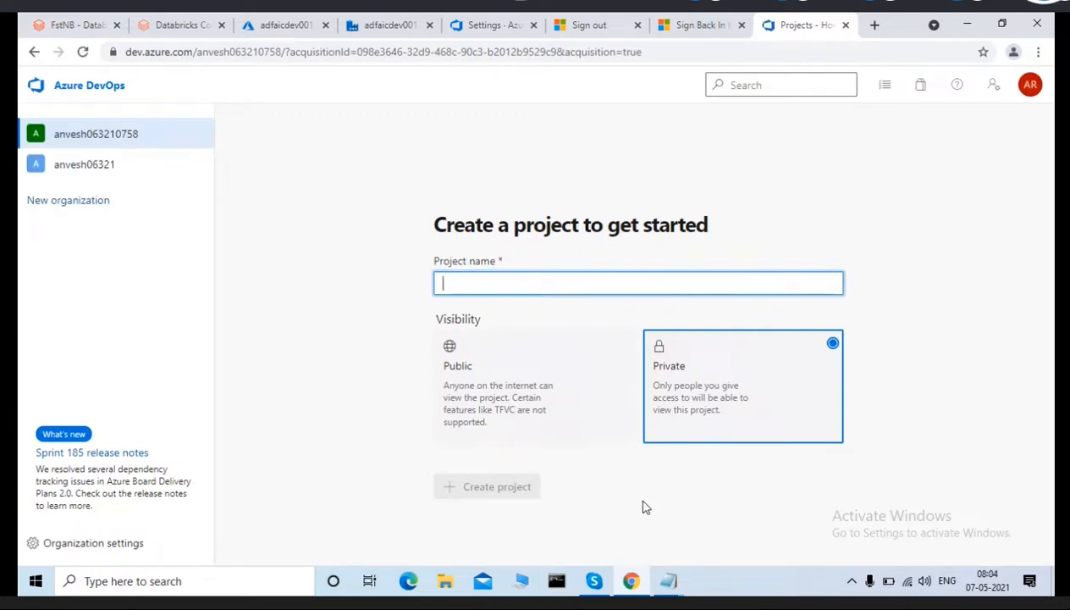
pyautogui.click(61, 553)
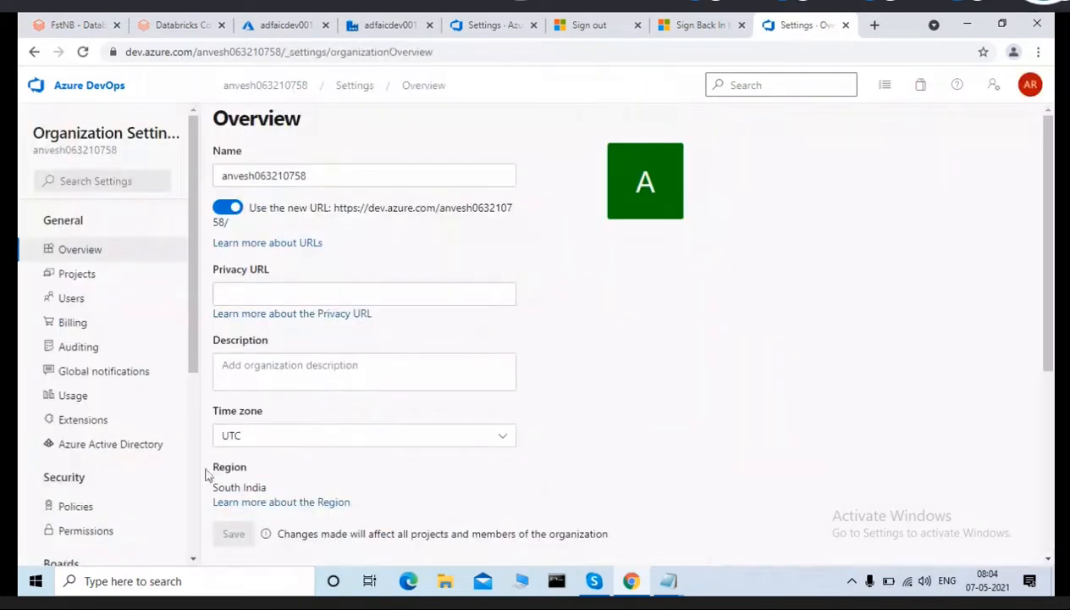
pyautogui.click(95, 443)
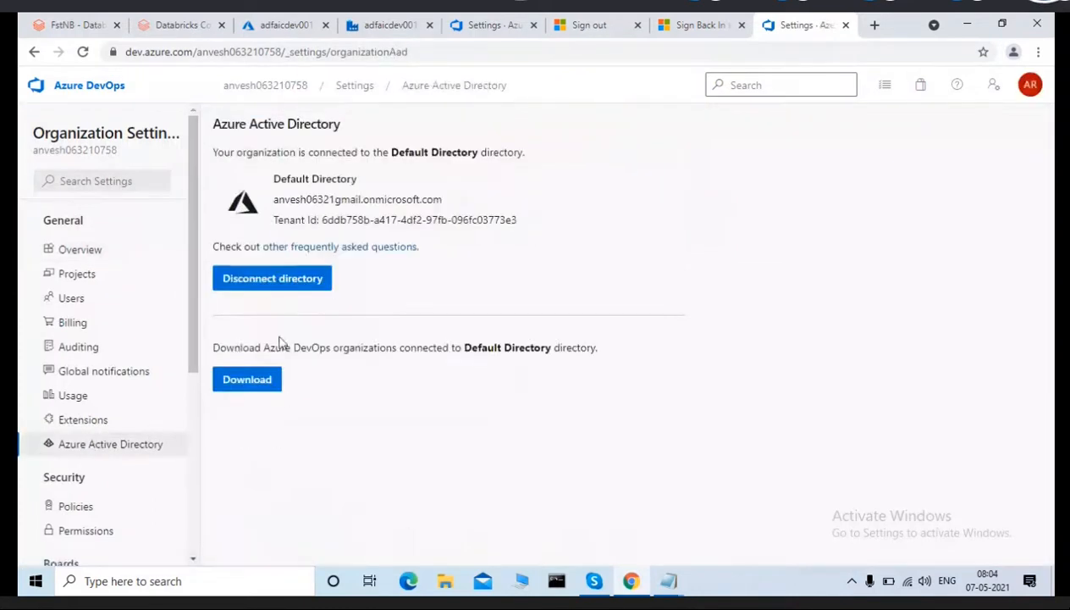
pyautogui.click(255, 279)
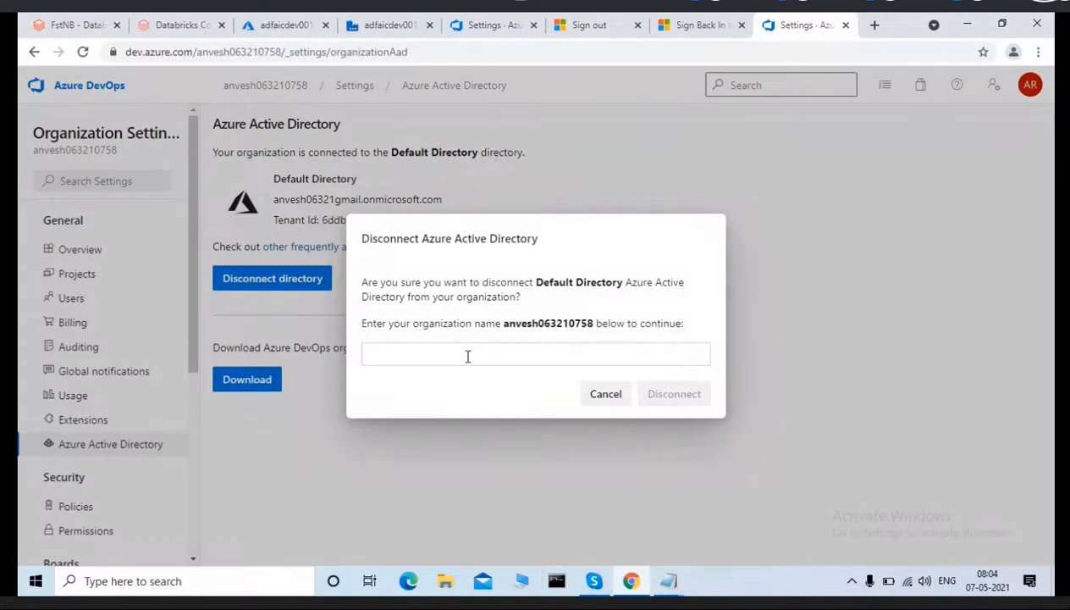
pyautogui.doubleClick(524, 326)
pyautogui.hotkey('ctrl', 'c')
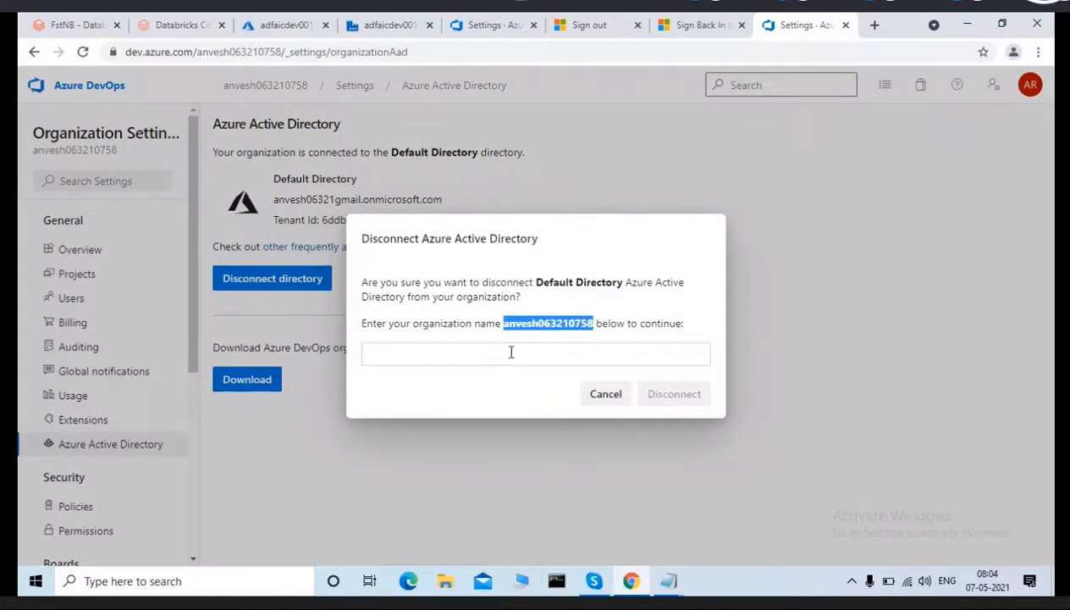
pyautogui.click(510, 352)
pyautogui.hotkey('ctrl', 'v')
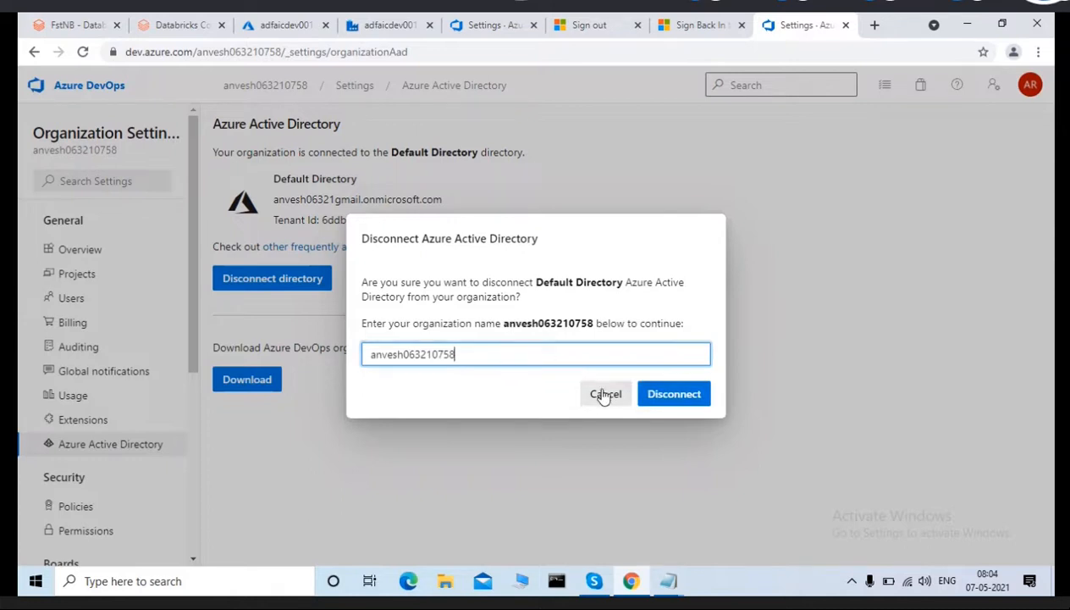
pyautogui.click(604, 395)
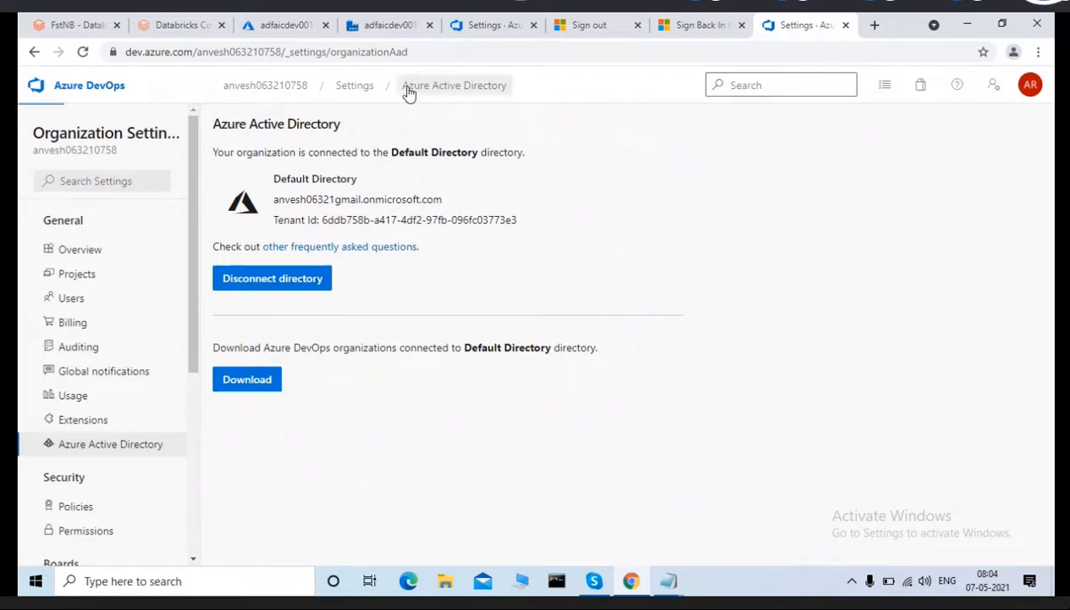
pyautogui.click(270, 90)
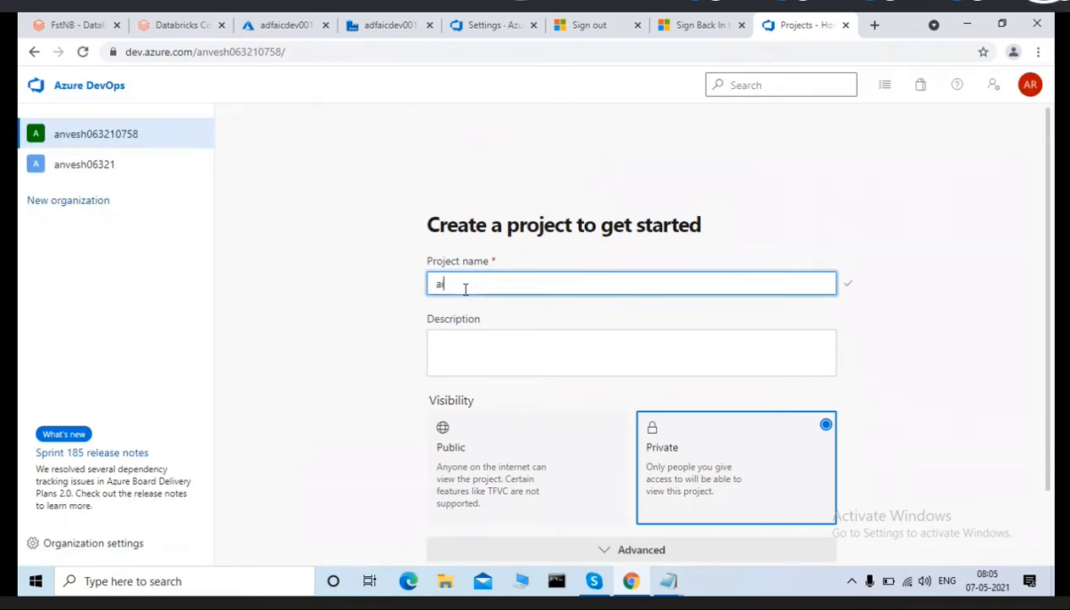
# Create the private project named aicdev001.
pyautogui.write('dev001')
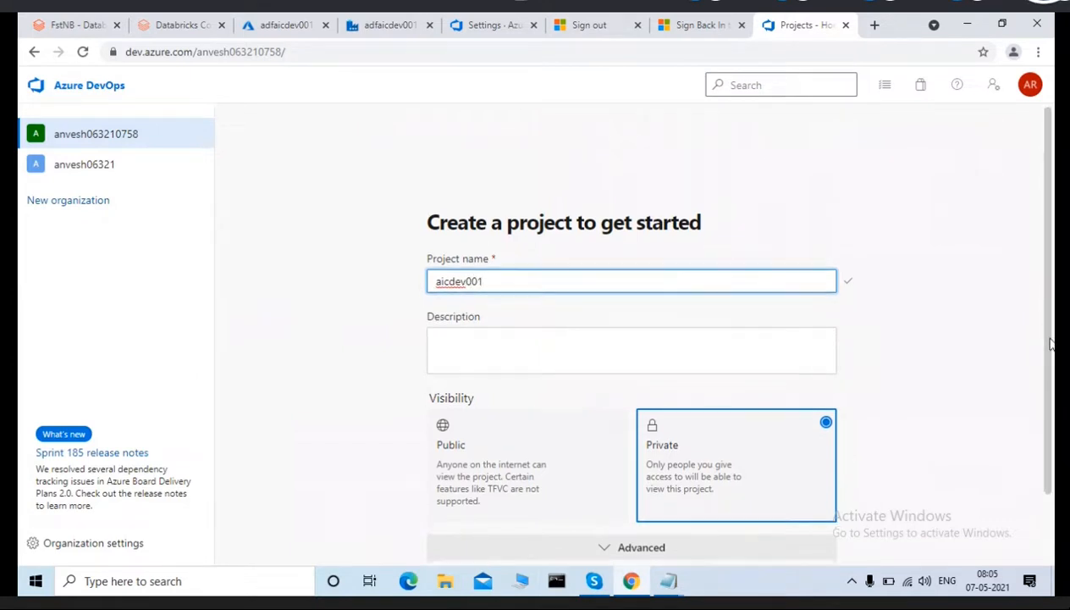
pyautogui.scroll(-1, 1052, 336)
pyautogui.click(501, 524)
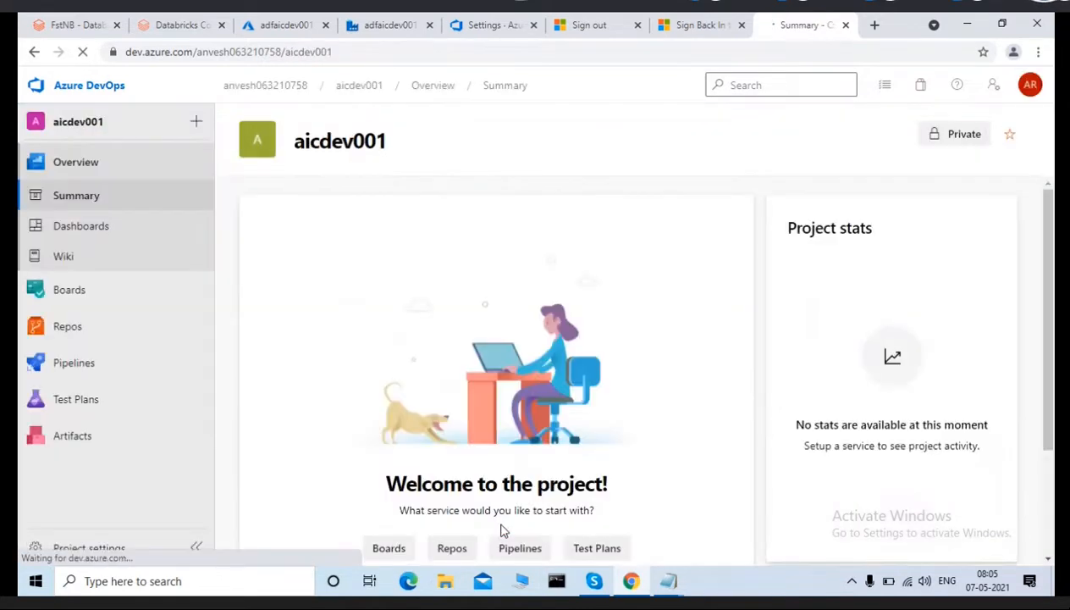
# Initialize the aicdev001 repository in Repos > Files with a README.
pyautogui.moveTo(64, 332)
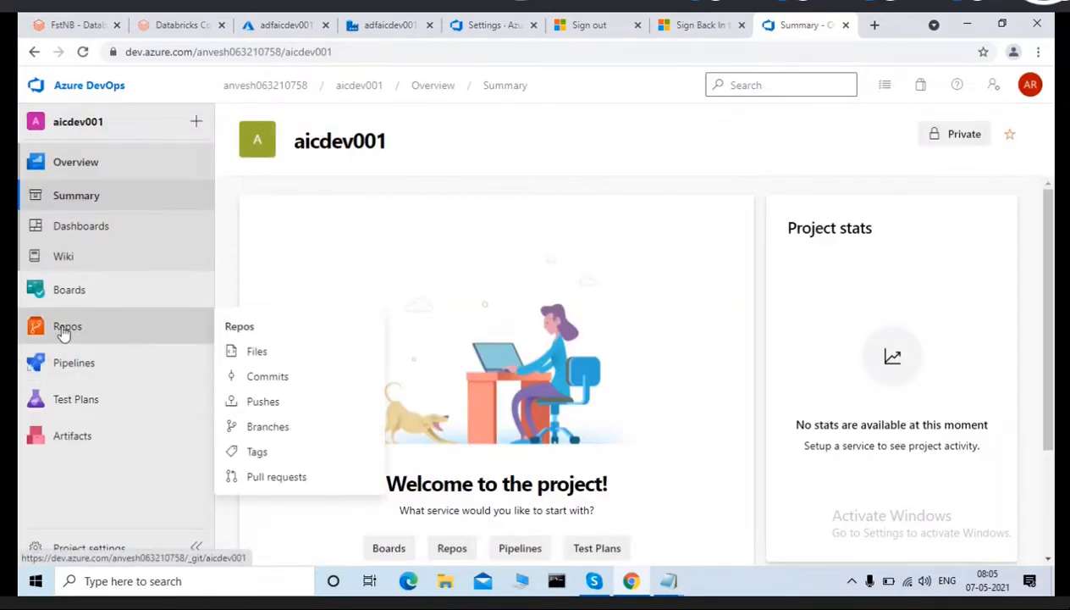
pyautogui.click(63, 332)
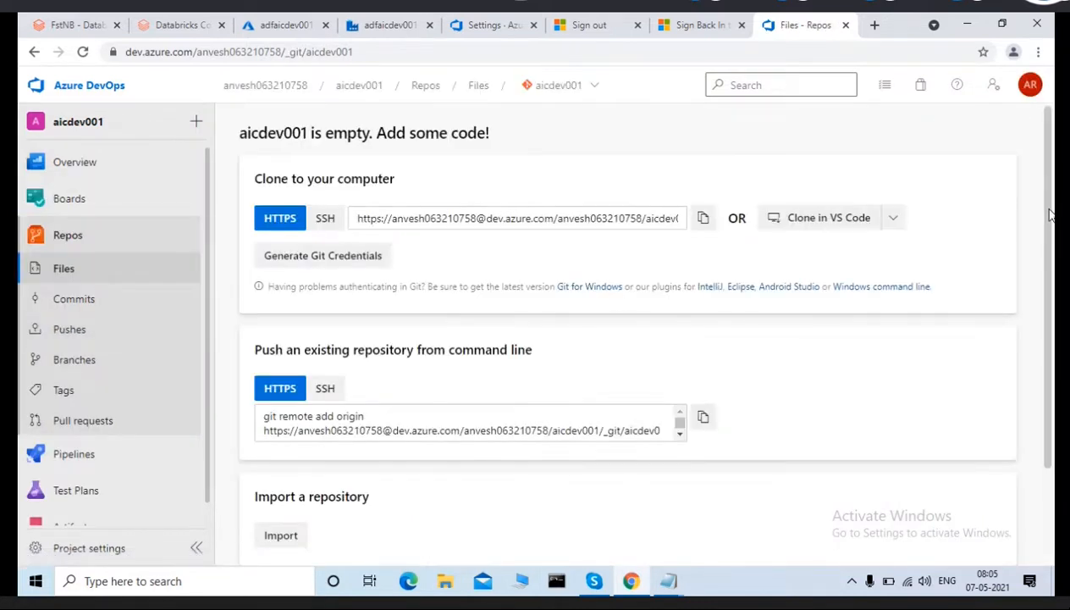
pyautogui.scroll(-3, 704, 452)
pyautogui.click(551, 524)
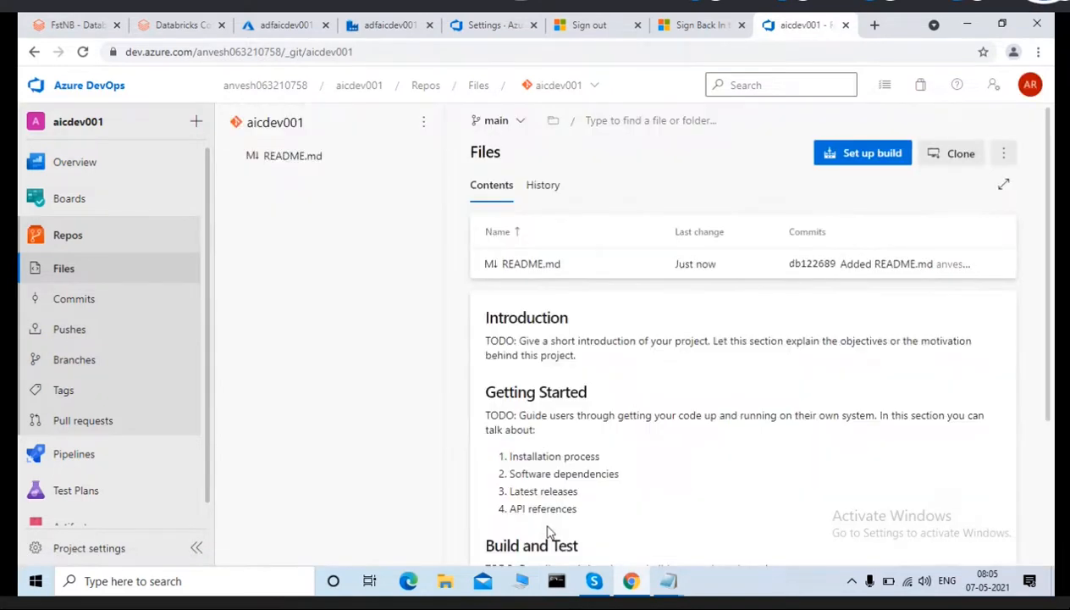
# Look at the Pipelines page, then return to the project Summary.
pyautogui.moveTo(1047, 219); pyautogui.dragTo(1028, 186)
pyautogui.click(847, 150)
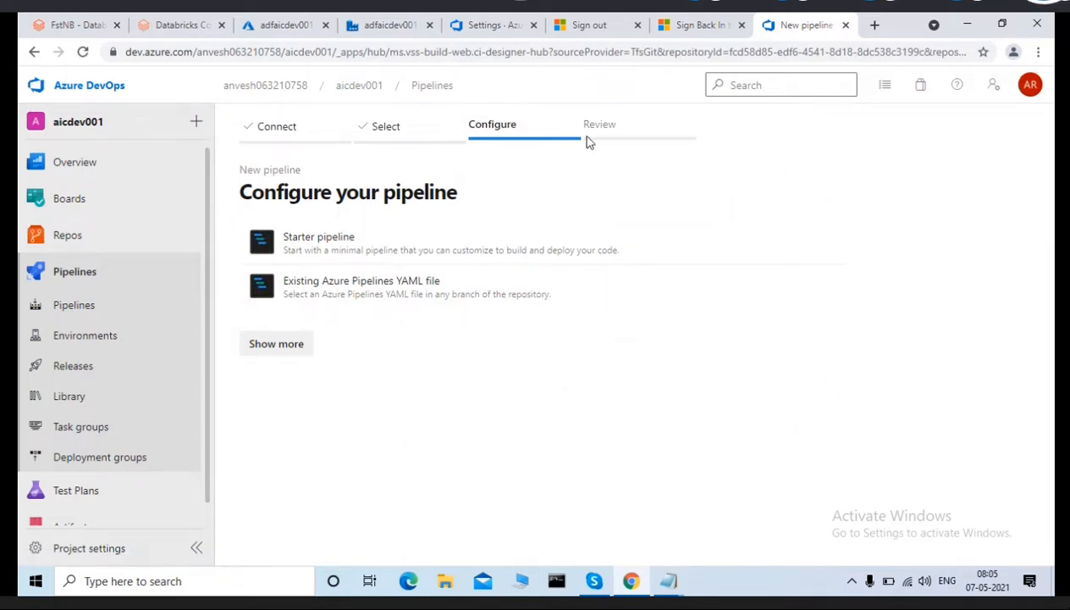
pyautogui.click(73, 272)
pyautogui.click(77, 168)
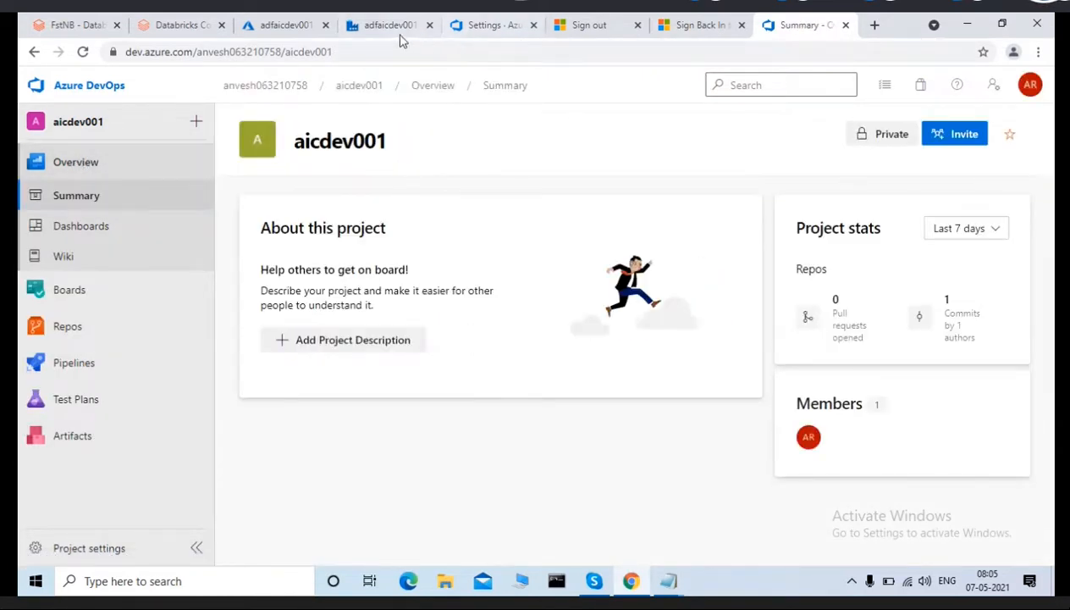
# Cancel the earlier setup and restart code repository configuration with Azure DevOps Git.
pyautogui.click(372, 22)
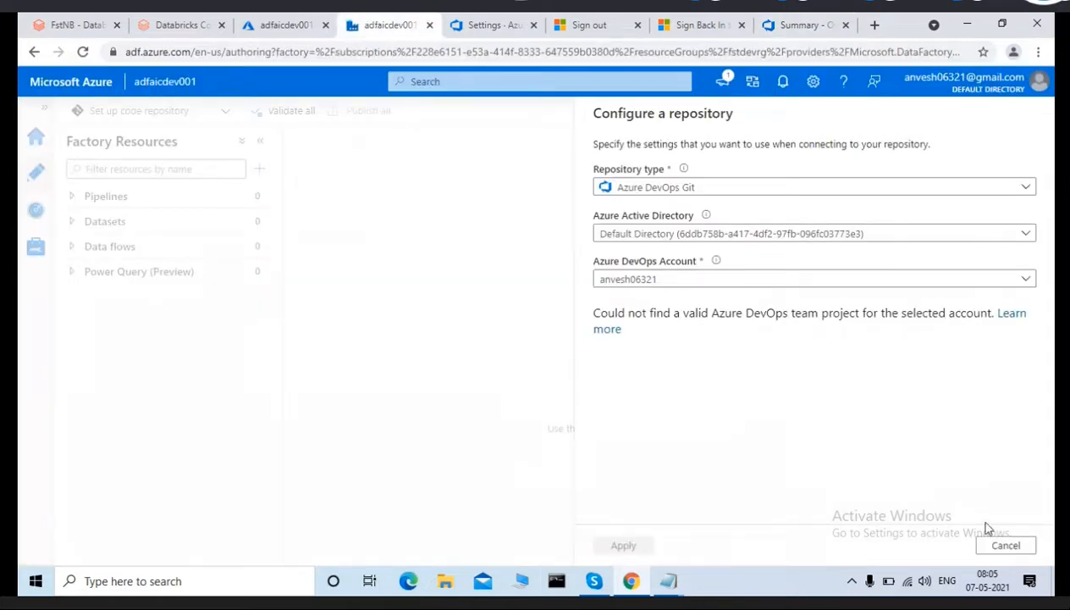
pyautogui.click(1005, 546)
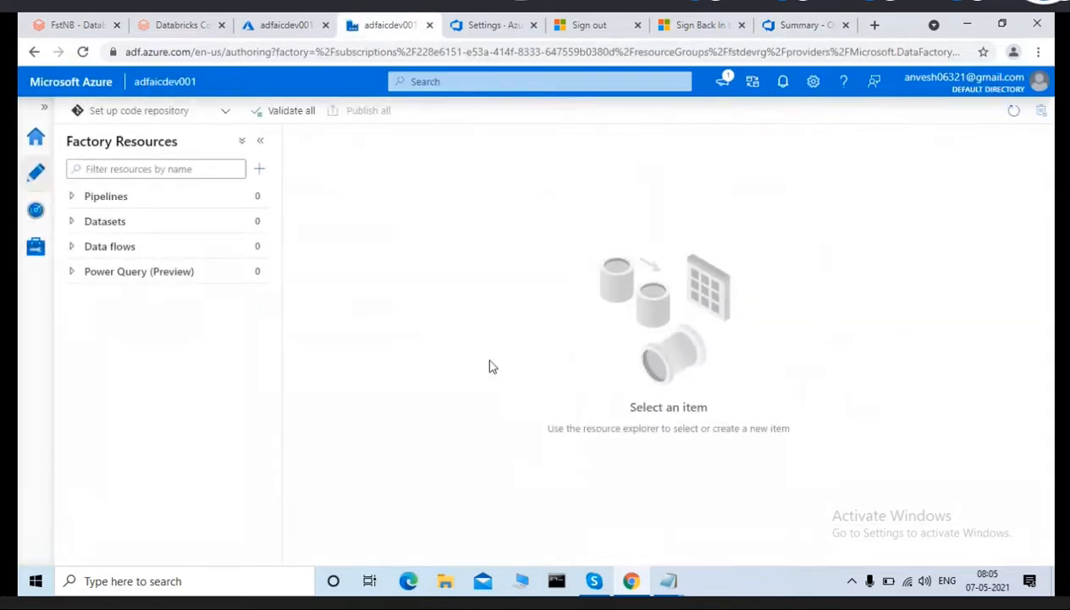
pyautogui.click(182, 116)
pyautogui.click(113, 159)
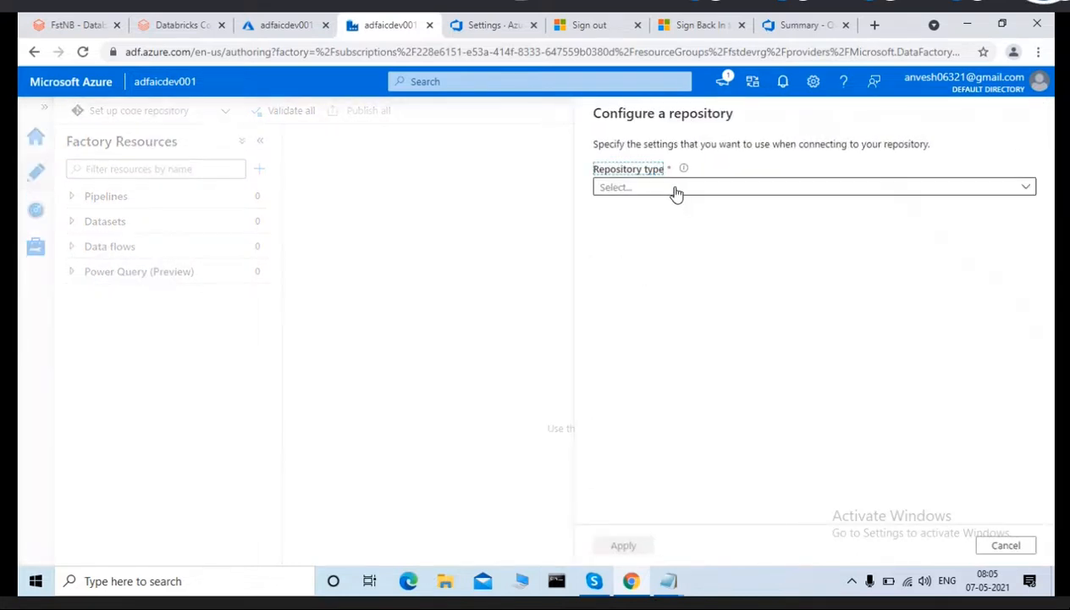
pyautogui.click(676, 190)
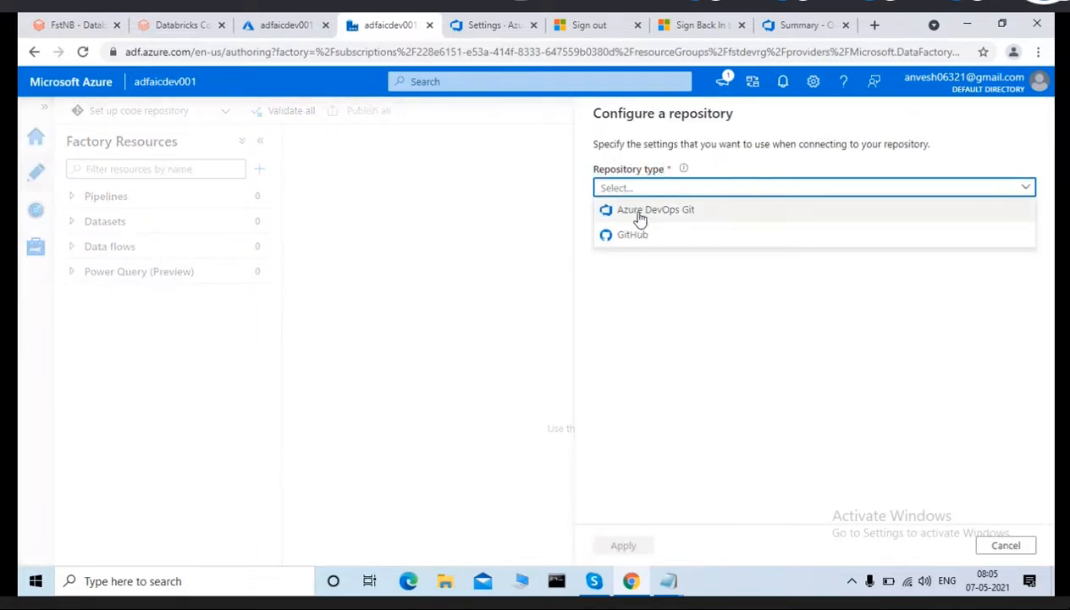
pyautogui.click(641, 211)
# Choose Default Directory, the newly created DevOps organization, and project aicdev001.
pyautogui.click(645, 237)
pyautogui.click(624, 262)
pyautogui.click(625, 279)
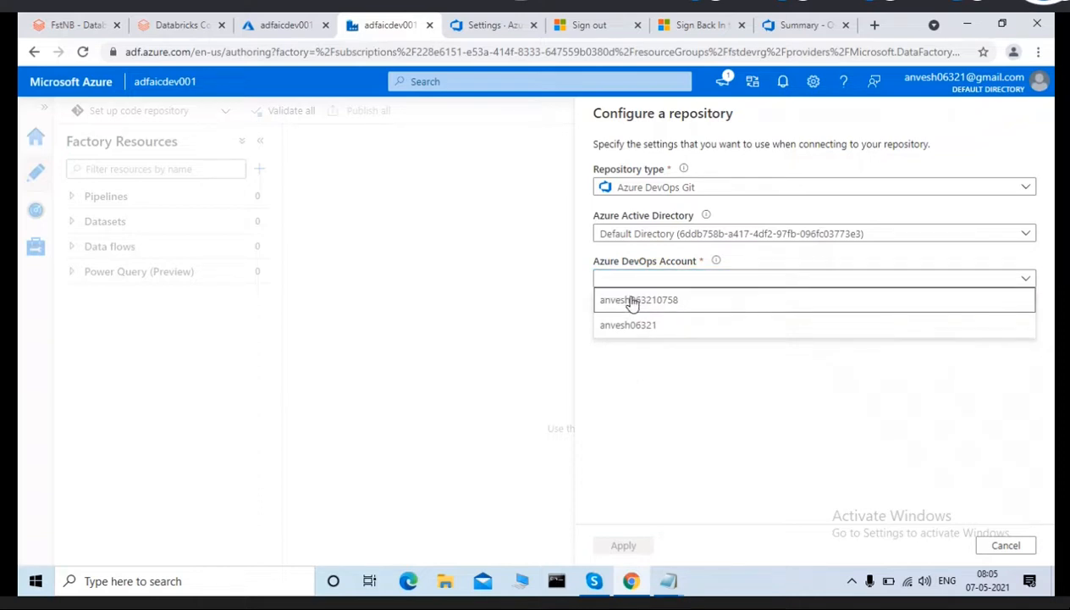
pyautogui.click(635, 301)
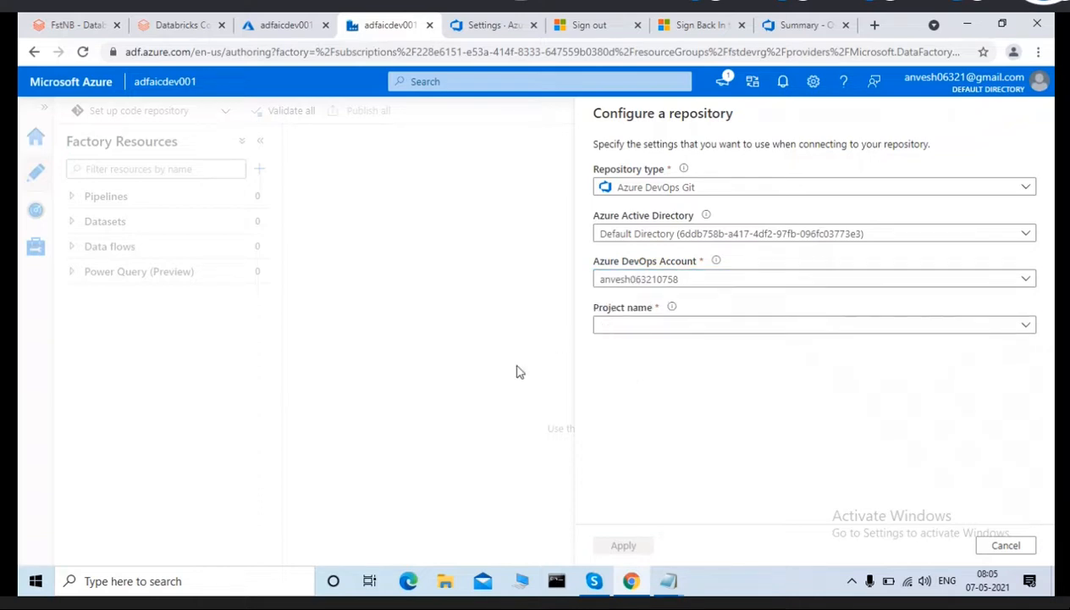
pyautogui.click(707, 325)
pyautogui.click(628, 374)
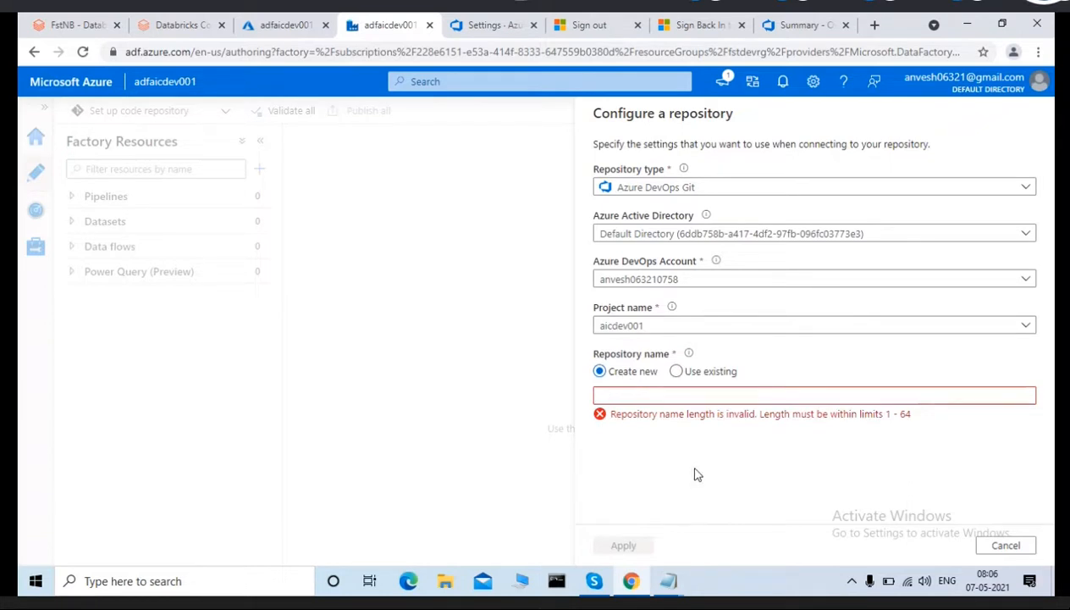
# Use existing repository aicdev001 with main as the collaboration branch.
pyautogui.click(676, 373)
pyautogui.click(686, 401)
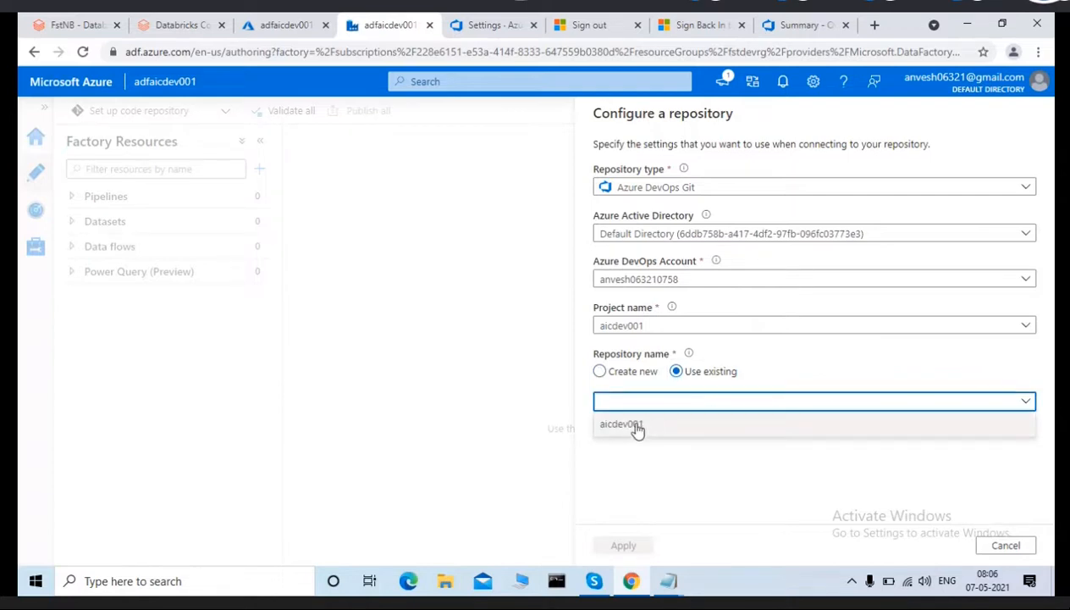
pyautogui.click(637, 428)
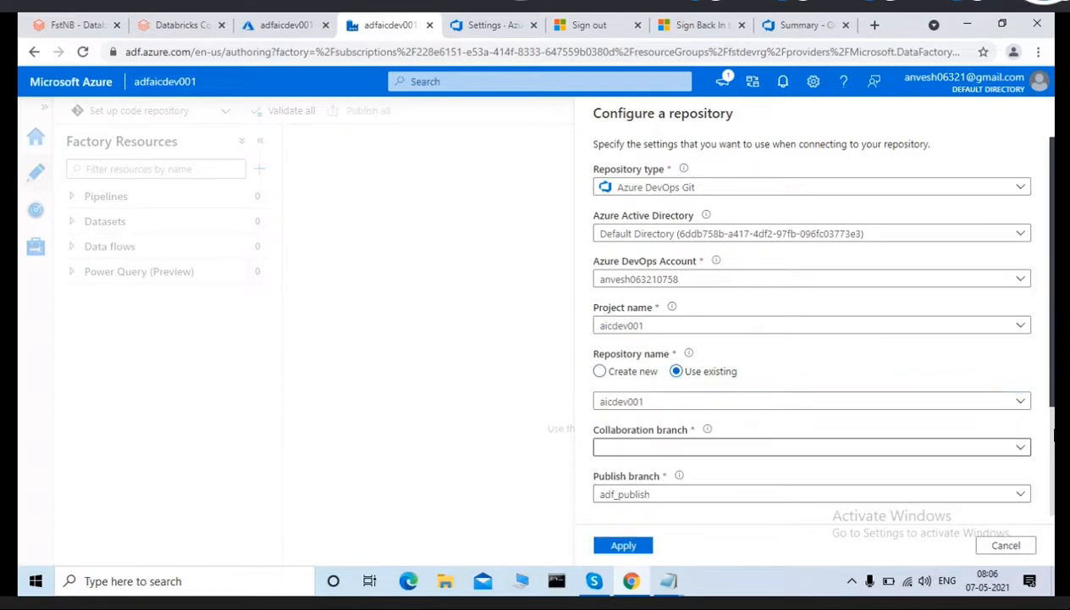
pyautogui.moveTo(1053, 318); pyautogui.dragTo(1055, 439)
pyautogui.click(1018, 293)
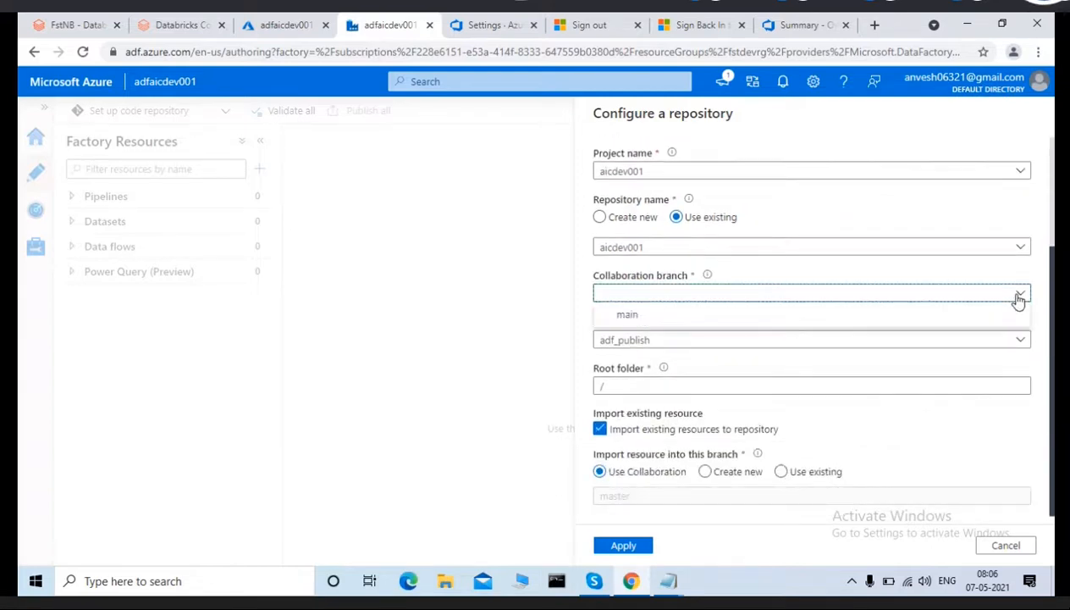
pyautogui.click(629, 315)
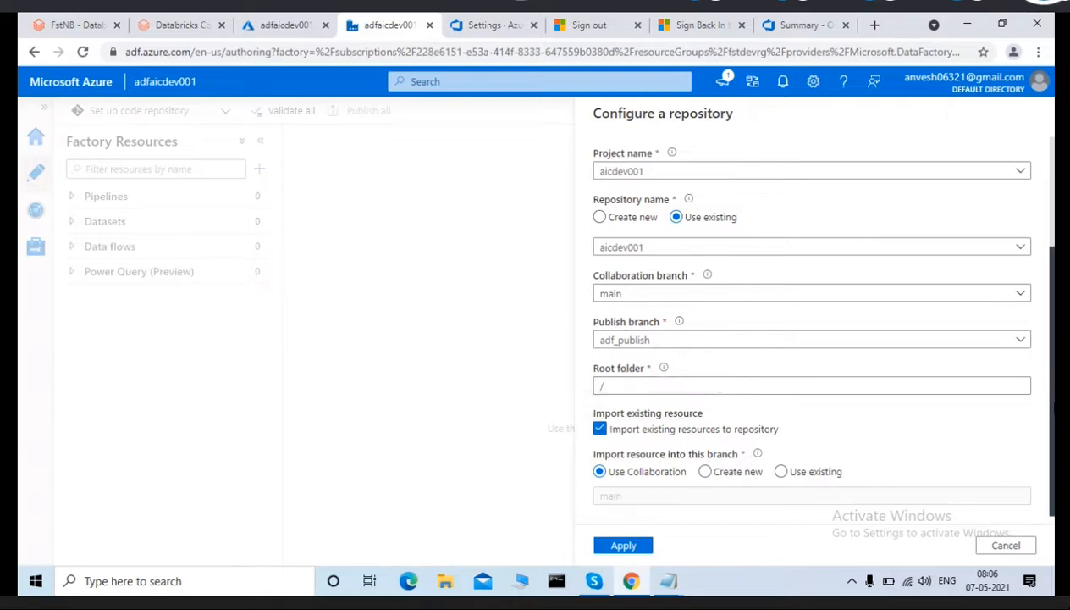
pyautogui.scroll(2, 1054, 461)
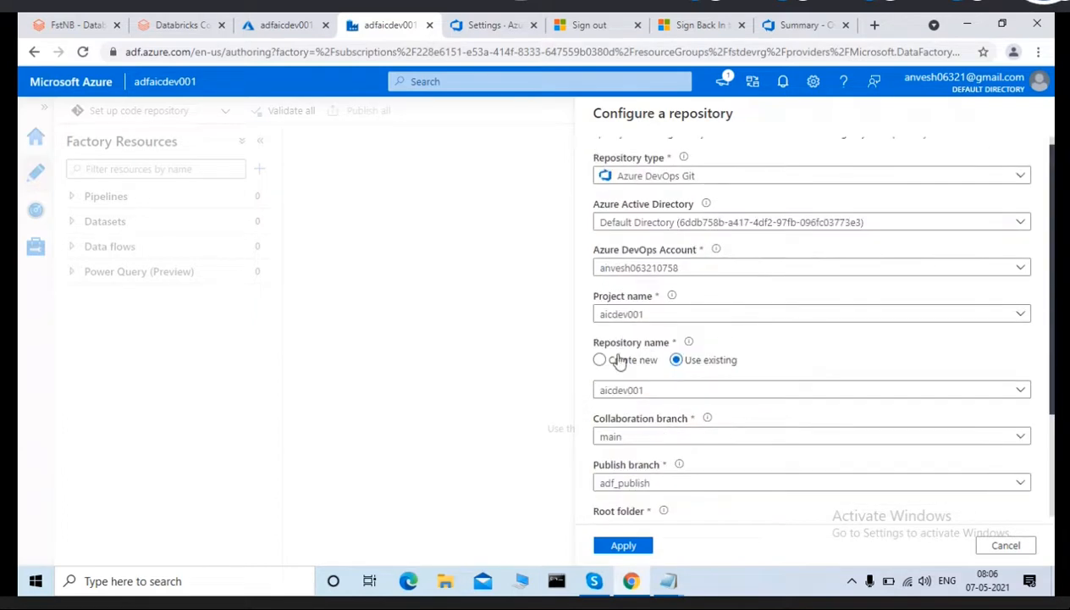
# In a new maximized Notepad, write '1. dev.azure.com' as the first note.
pyautogui.press('super+r')
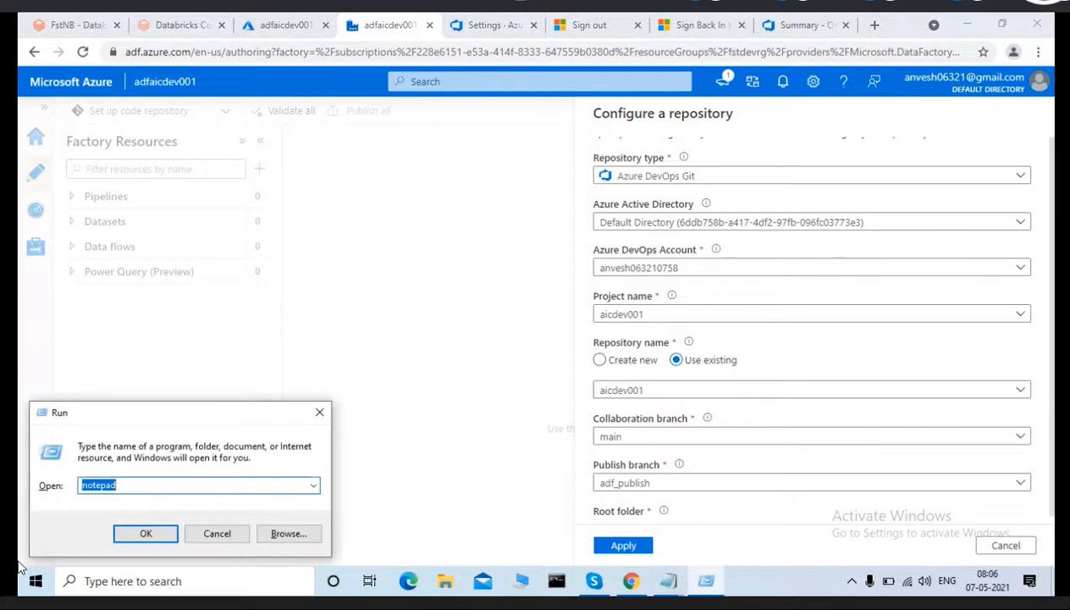
pyautogui.click(144, 533)
pyautogui.write('1.')
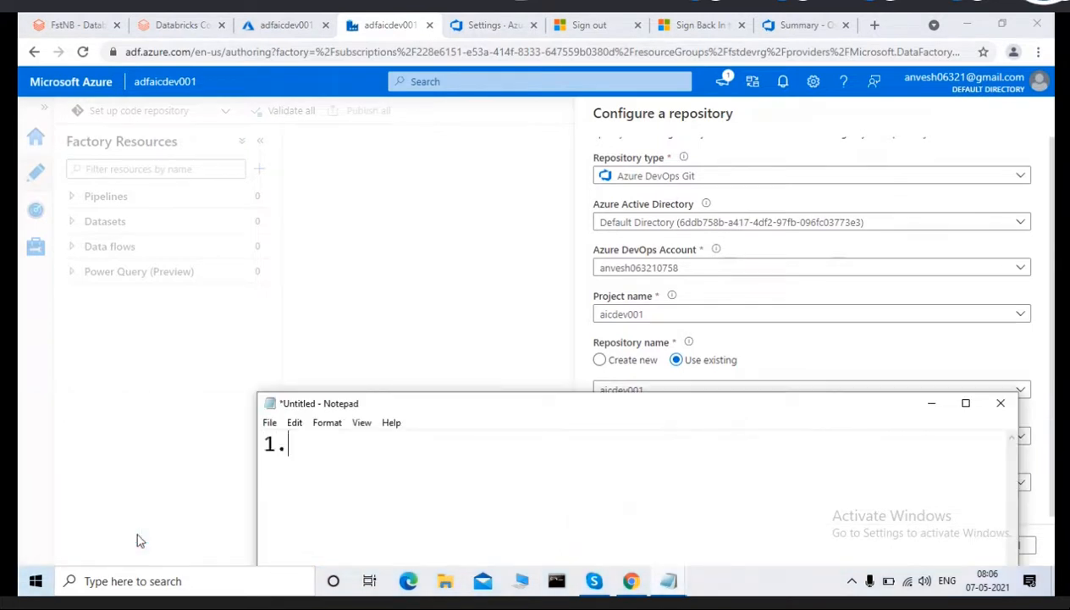
pyautogui.write('anvesh063210758')
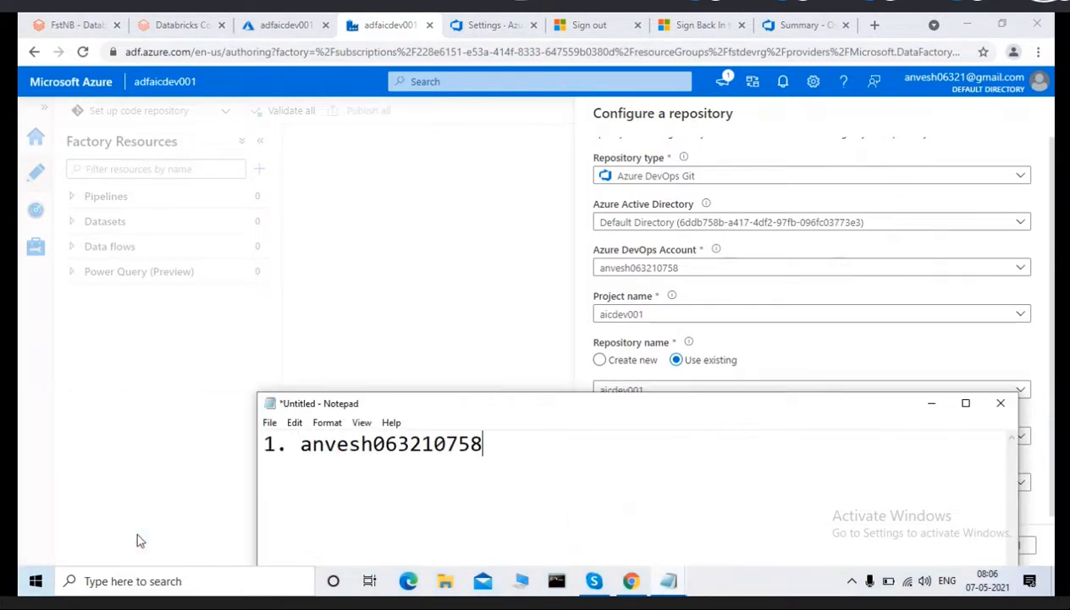
pyautogui.press('BackSpace')
pyautogui.press('BackSpace')
pyautogui.press('BackSpace')
pyautogui.press('BackSpace')
pyautogui.press('BackSpace')
pyautogui.press('BackSpace')
pyautogui.press('BackSpace')
pyautogui.press('BackSpace')
pyautogui.press('BackSpace')
pyautogui.press('BackSpace')
pyautogui.press('BackSpace')
pyautogui.press('BackSpace')
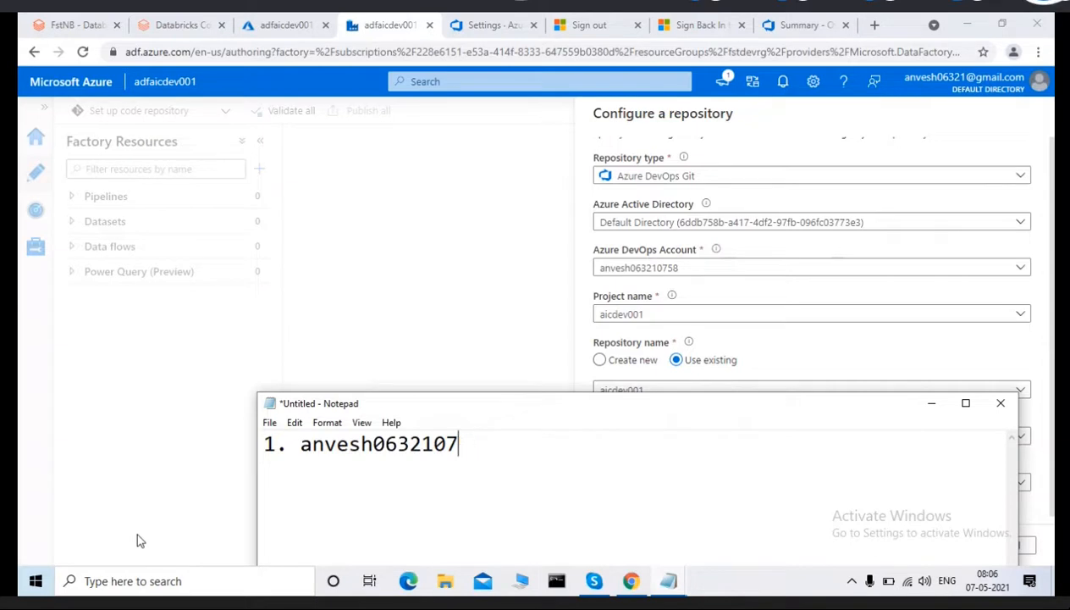
pyautogui.press('BackSpace')
pyautogui.press('BackSpace')
pyautogui.press('BackSpace')
pyautogui.write('dev.azure.com')
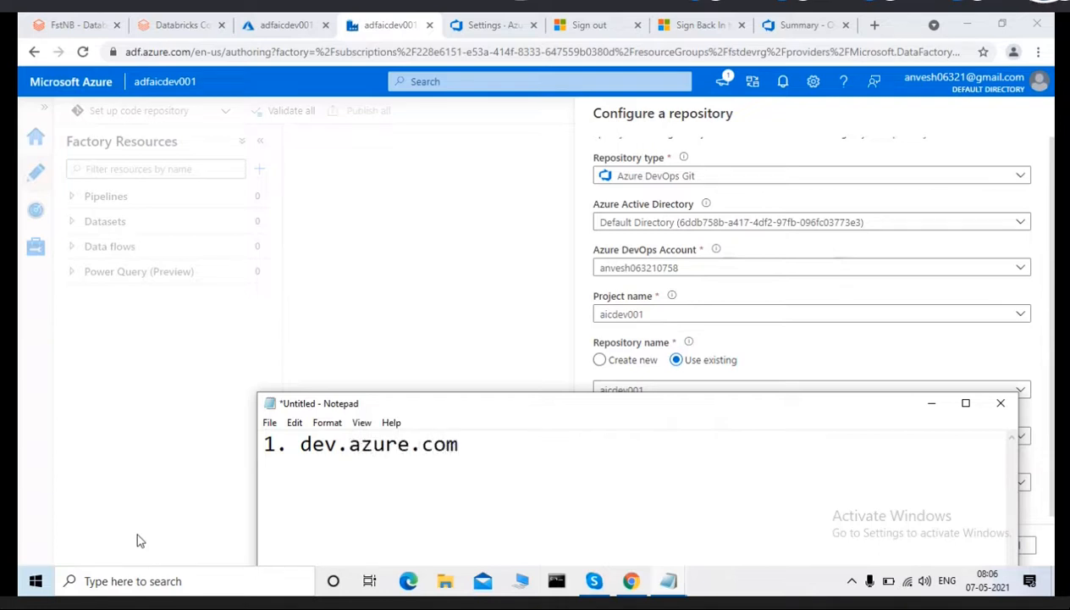
pyautogui.press('Return')
pyautogui.press('Return')
pyautogui.click(967, 403)
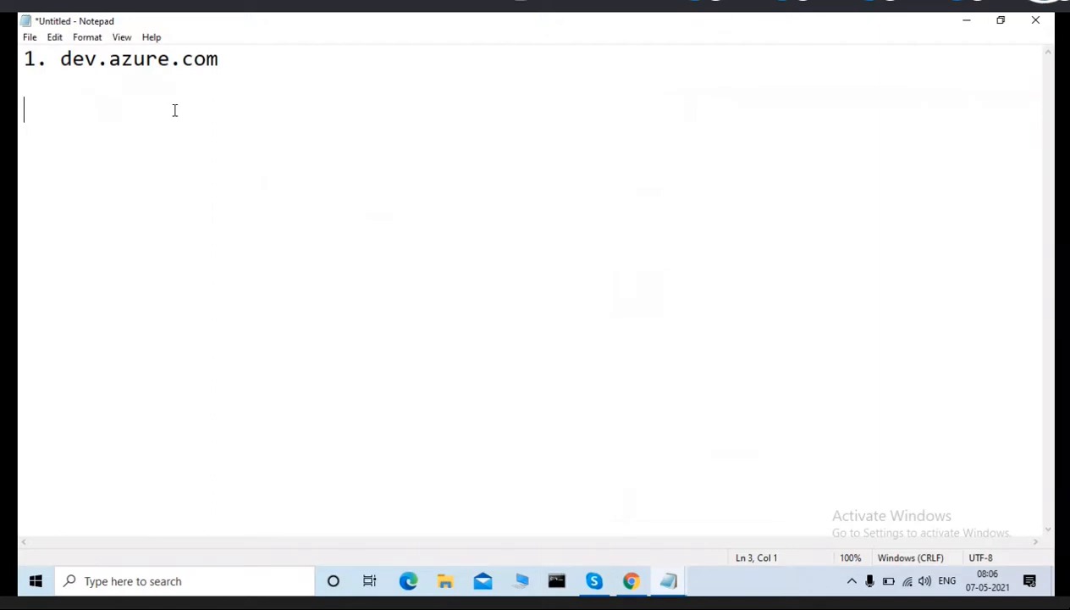
# Add 'provide the details.... Organization' and '2. once login to dev.azure.com with Org details'.
pyautogui.write('provide th')
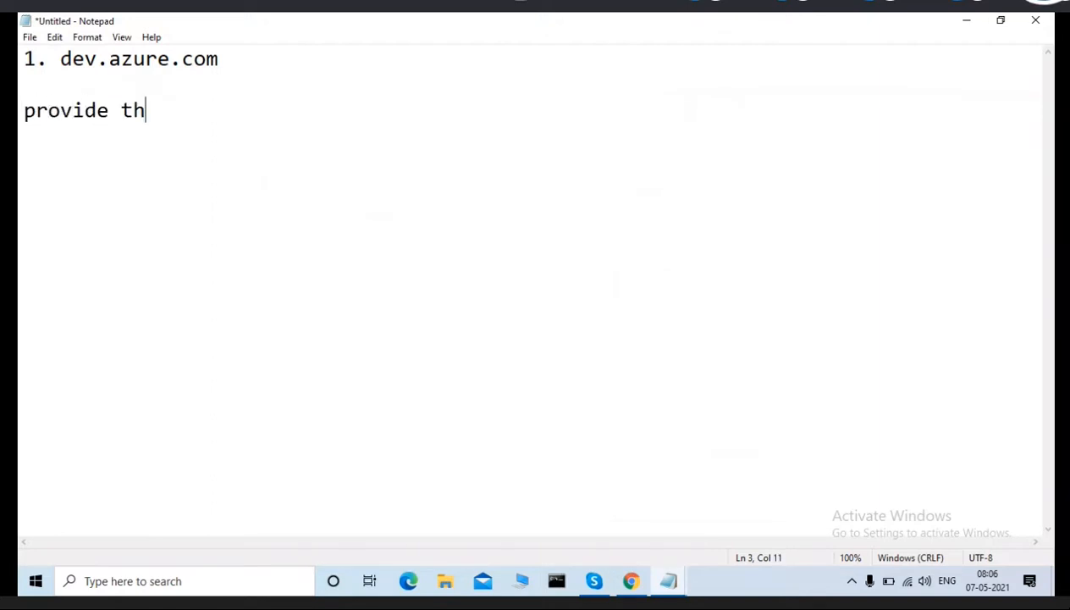
pyautogui.write('e details....  ')
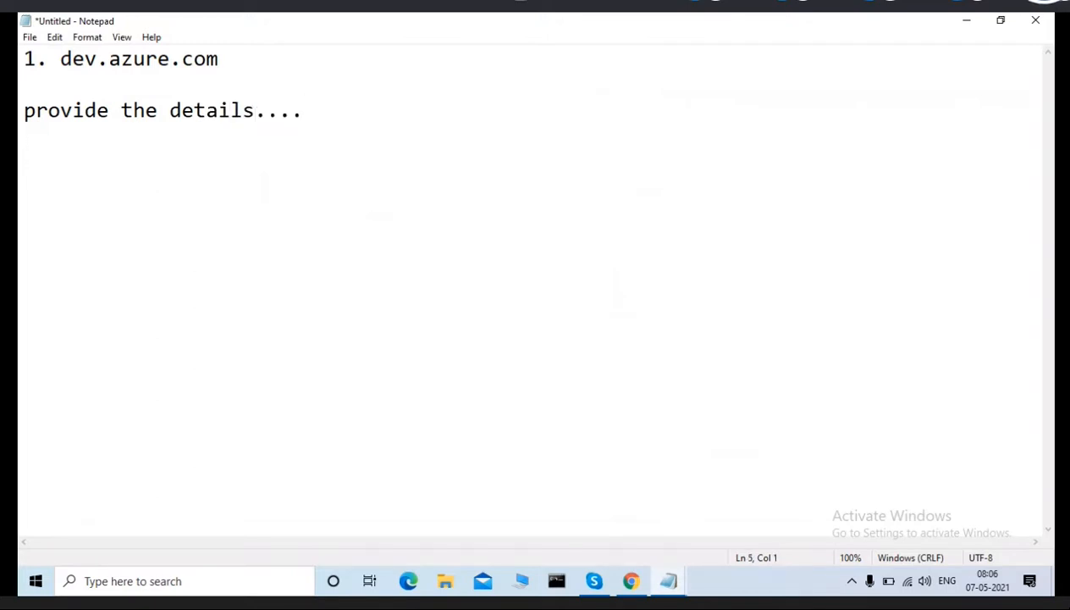
pyautogui.write('Orga')
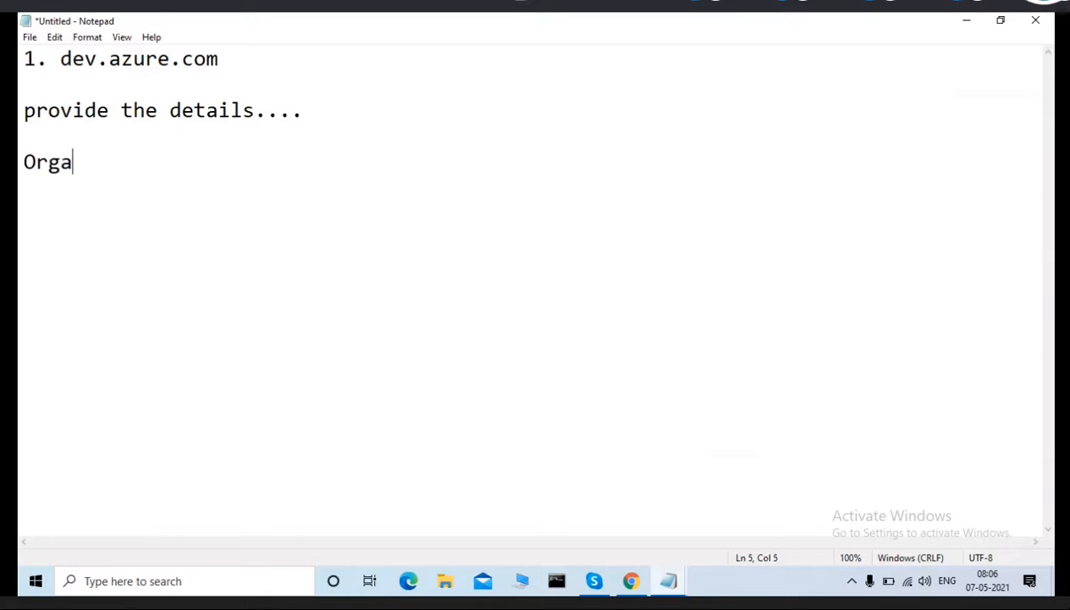
pyautogui.write('nization')
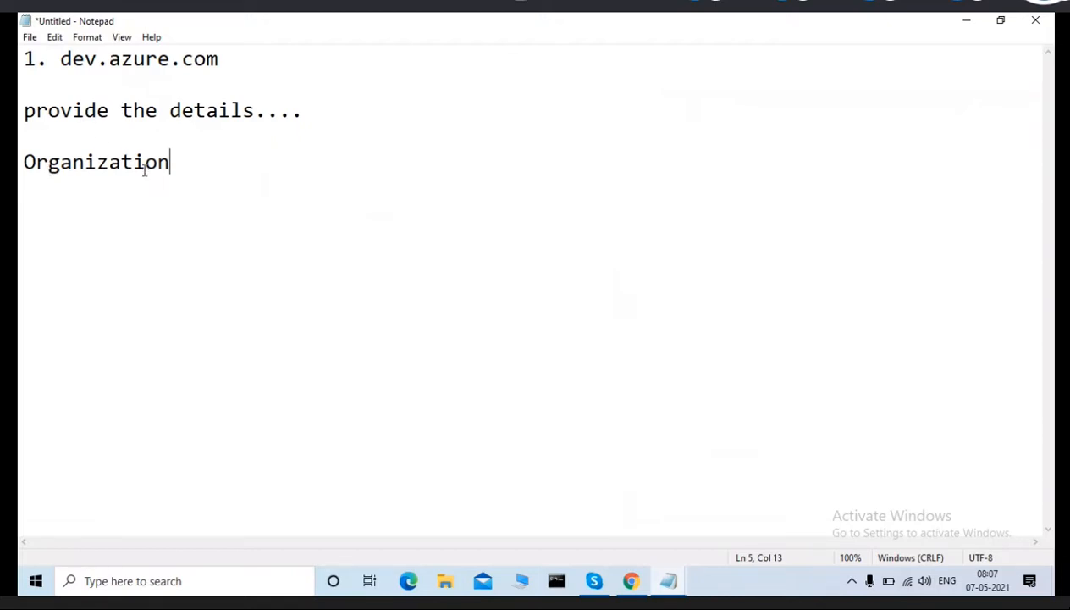
pyautogui.press('Return')
pyautogui.write('2. ocne')
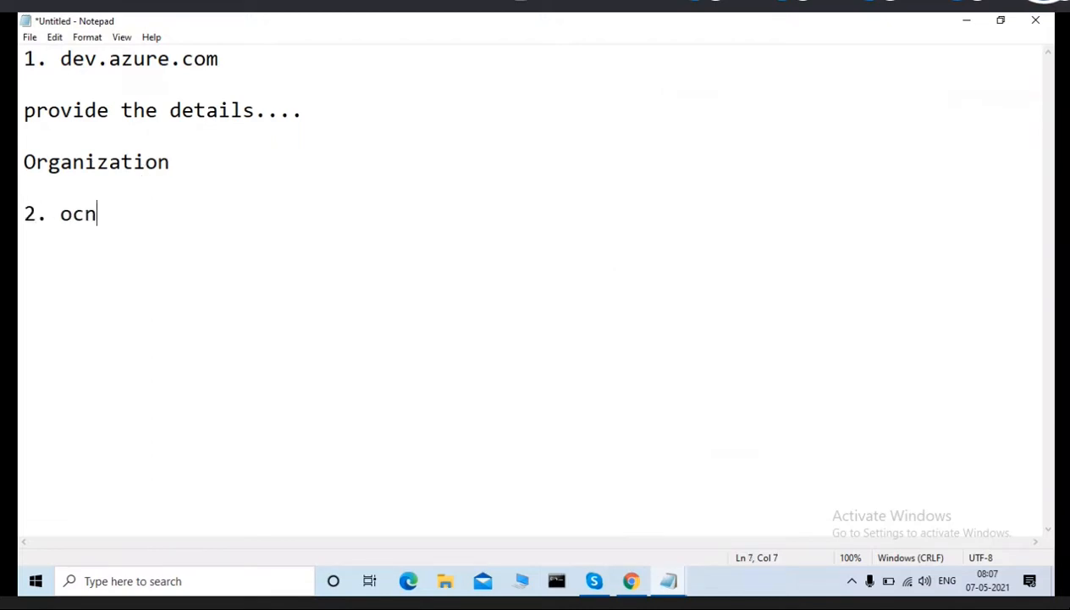
pyautogui.press('BackSpace')
pyautogui.press('BackSpace')
pyautogui.press('BackSpace')
pyautogui.press('BackSpace')
pyautogui.write('nce login to')
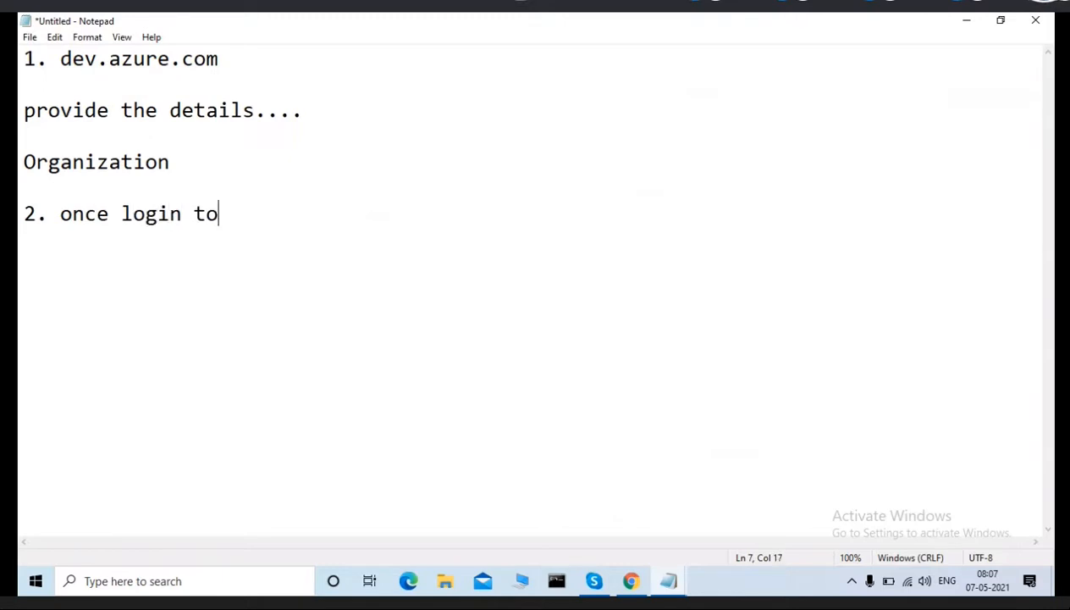
pyautogui.write(' dev,')
pyautogui.press('BackSpace')
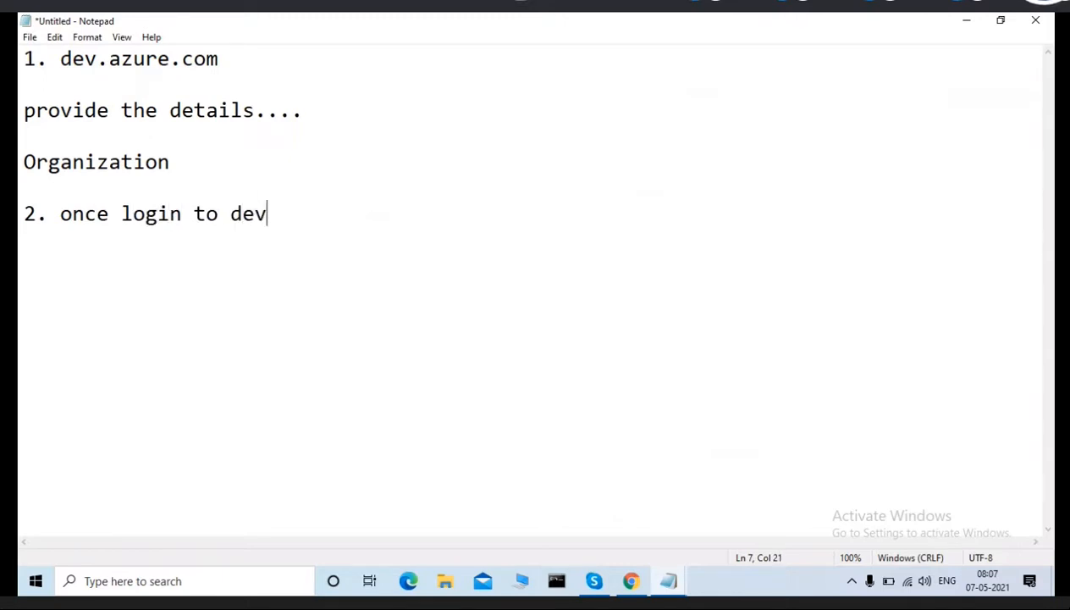
pyautogui.write('.azur')
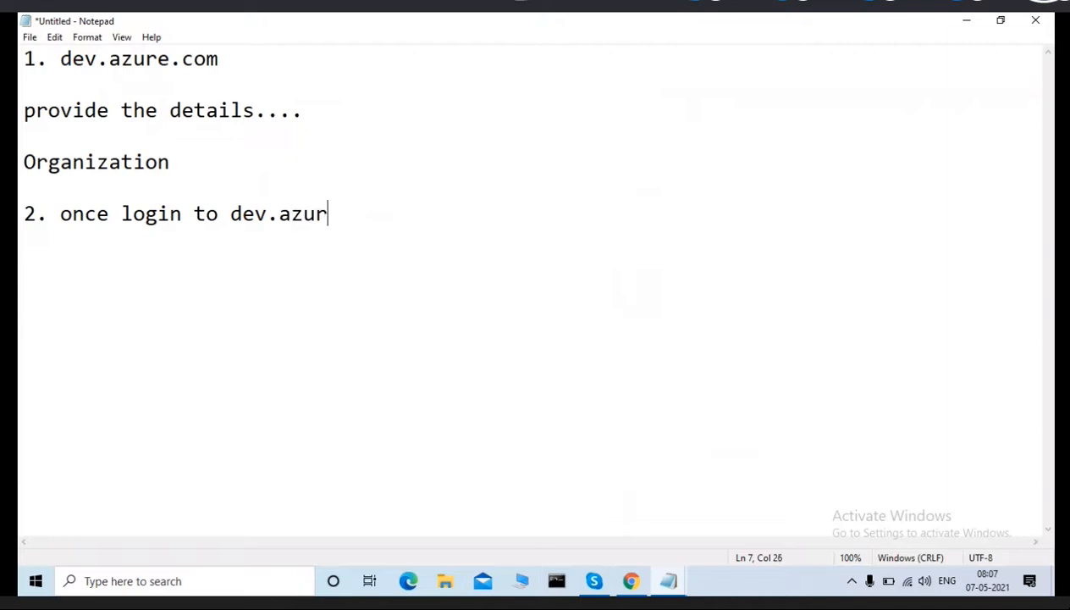
pyautogui.write('e.com wi')
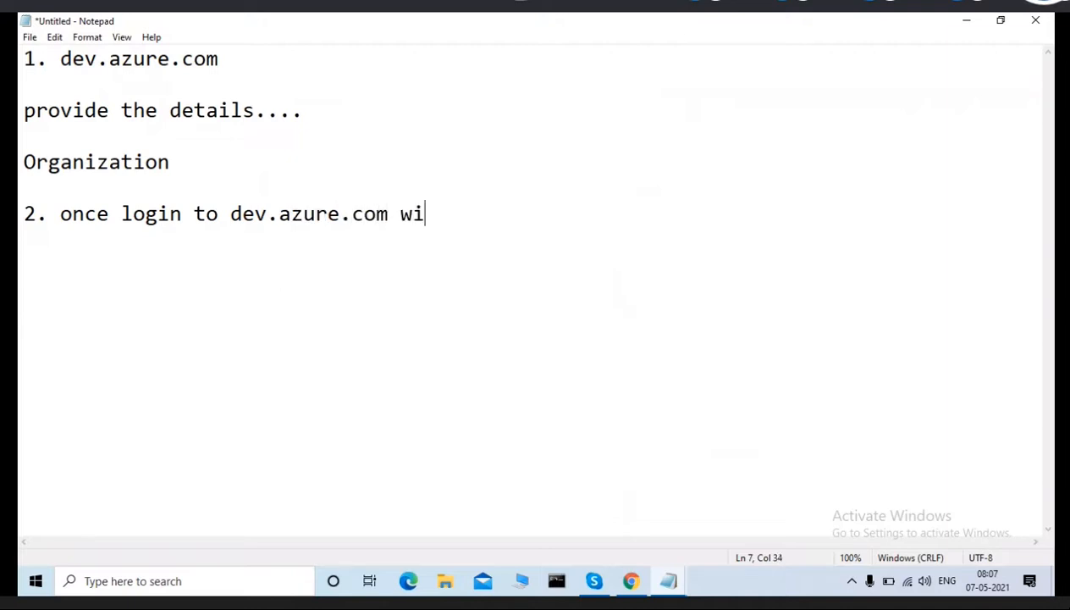
pyautogui.write('th Org')
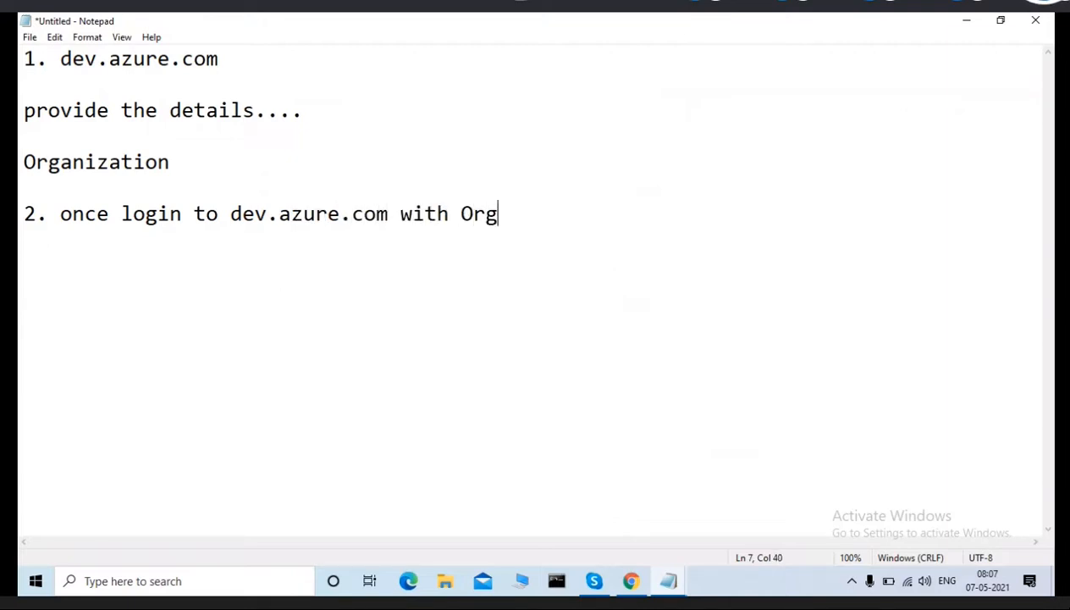
pyautogui.write(' details')
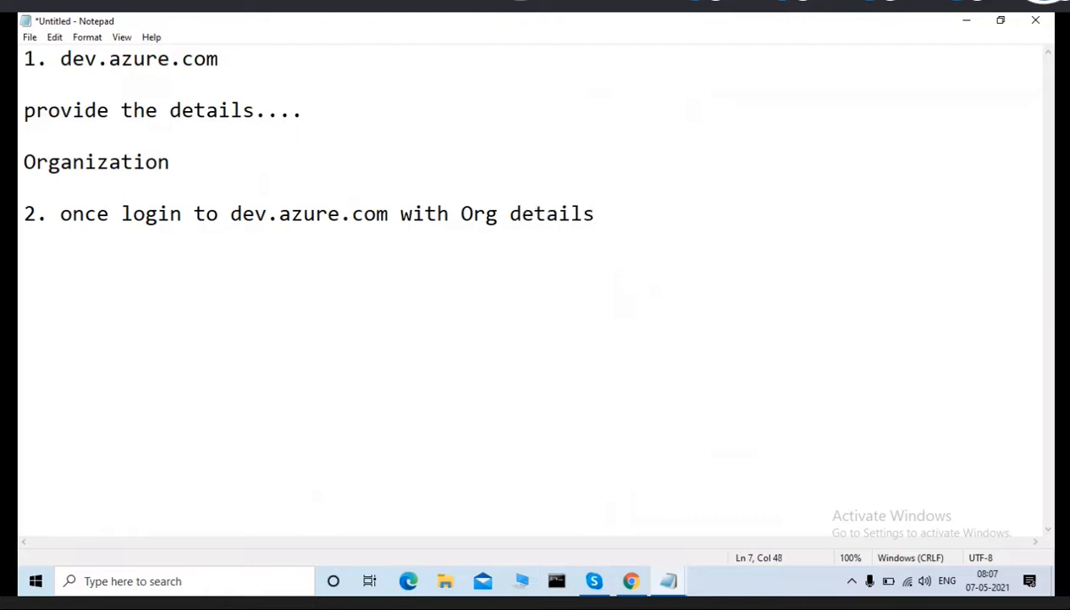
pyautogui.click(631, 581)
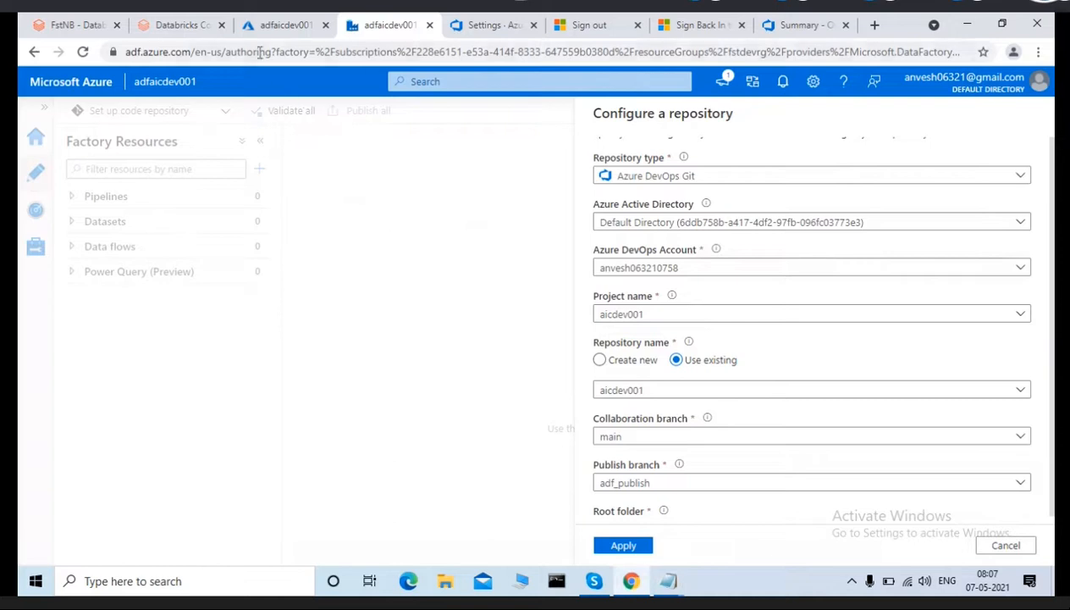
# Copy the aicdev001 summary URL up to the organization name, then bring the untitled Notepad forward.
pyautogui.click(788, 26)
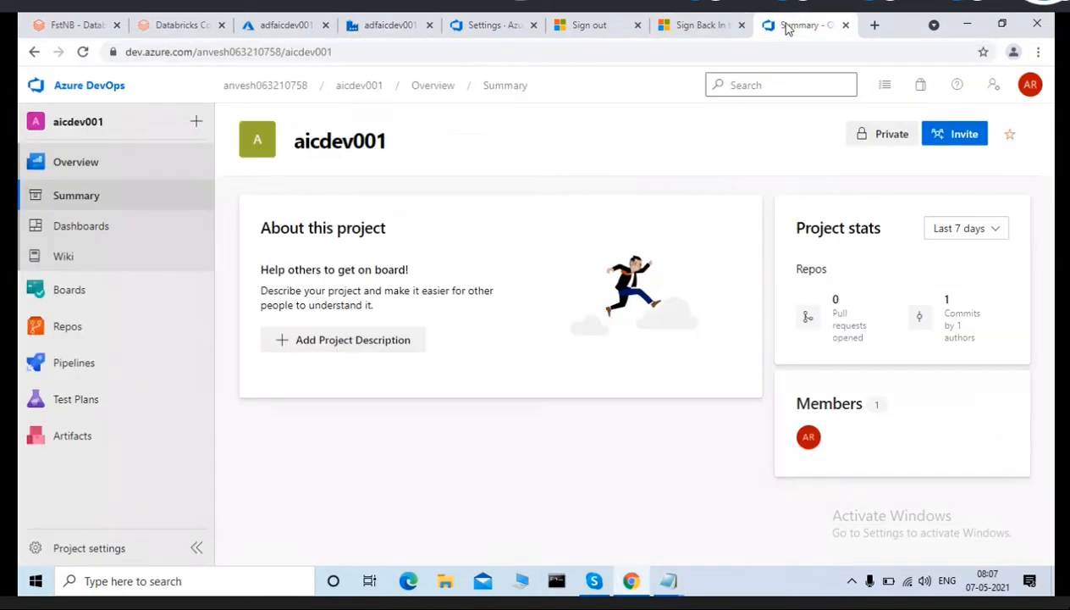
pyautogui.moveTo(336, 52); pyautogui.dragTo(102, 51)
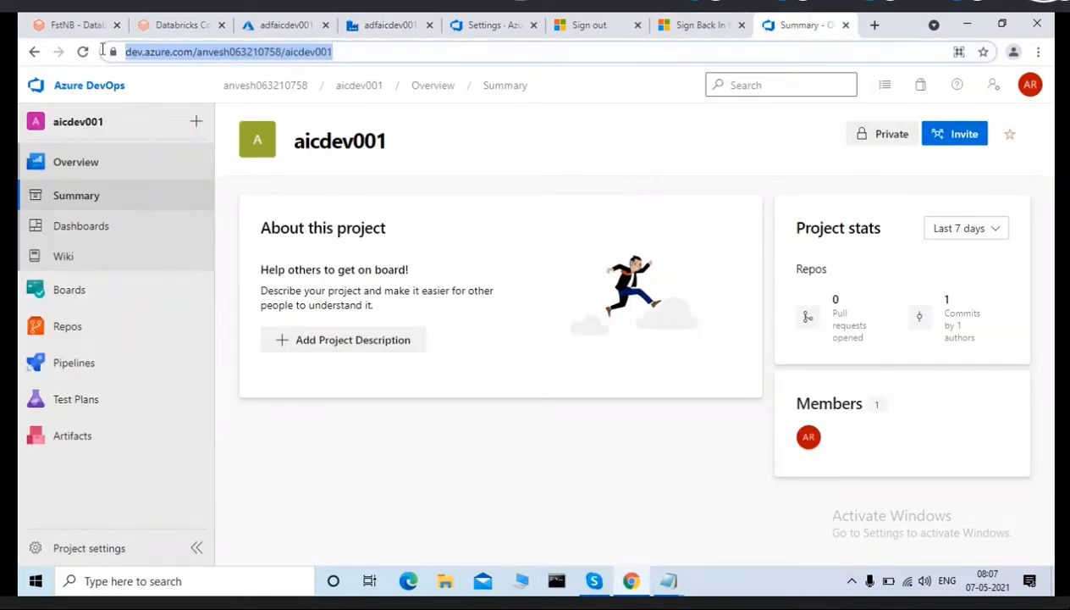
pyautogui.moveTo(343, 48); pyautogui.dragTo(314, 57)
pyautogui.click(311, 55)
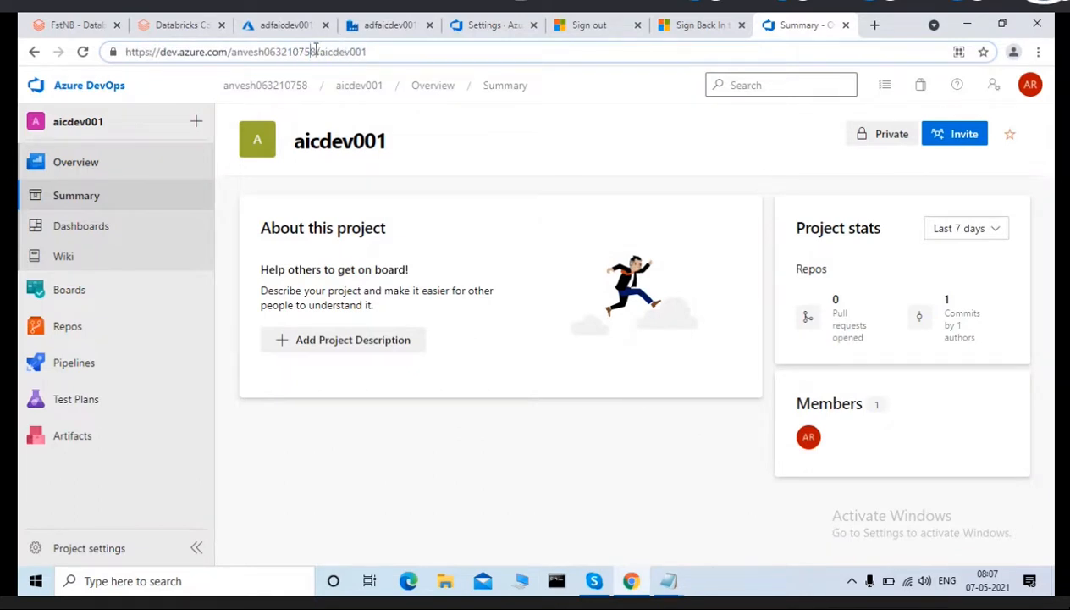
pyautogui.moveTo(313, 52); pyautogui.dragTo(114, 55)
pyautogui.hotkey('ctrl', 'c')
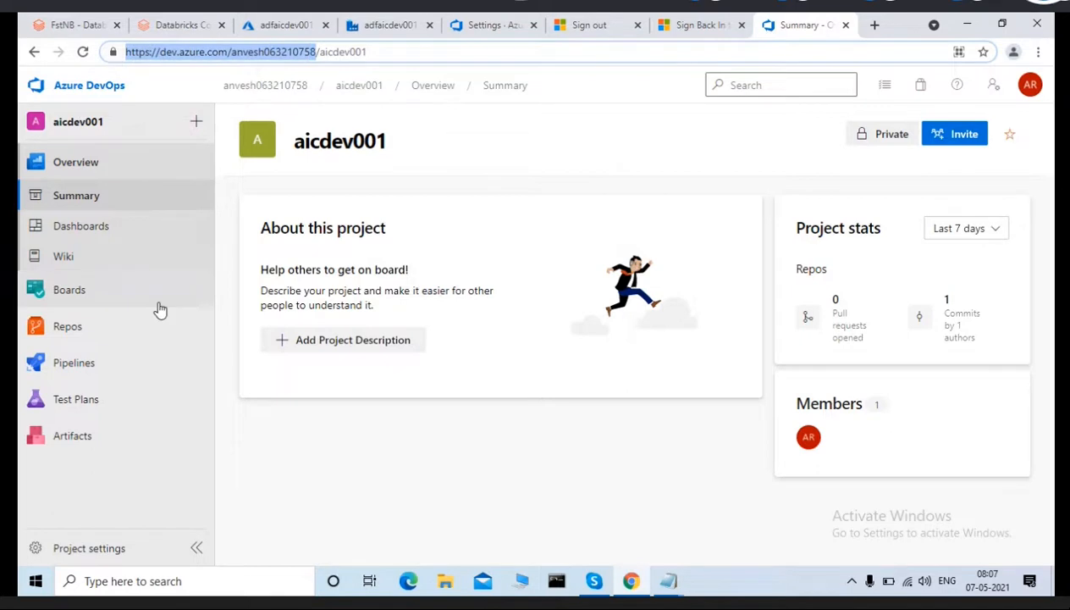
pyautogui.moveTo(161, 310)
pyautogui.click(676, 581)
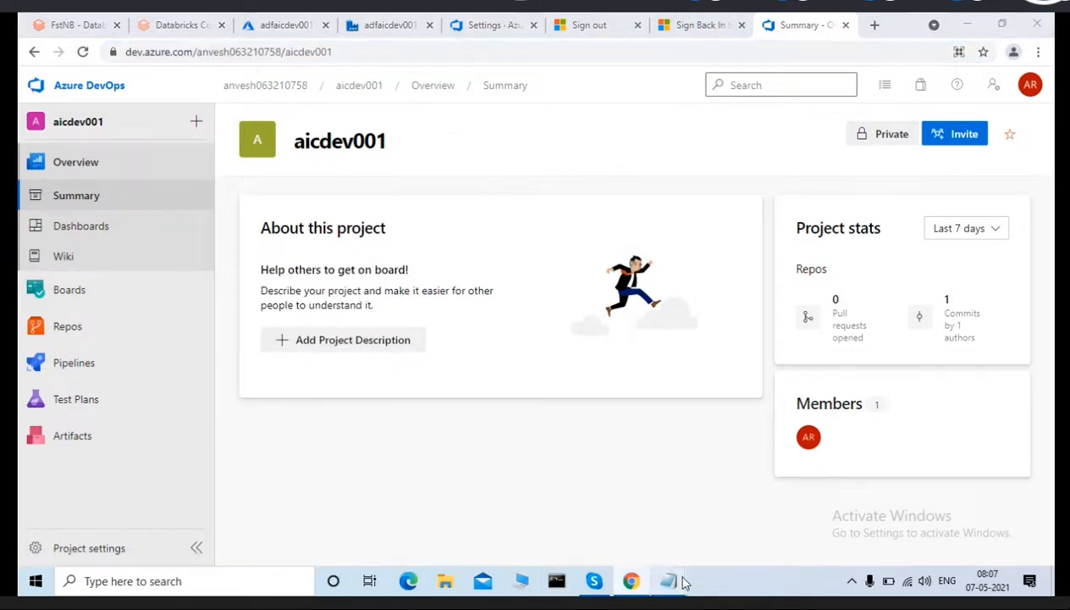
pyautogui.click(876, 501)
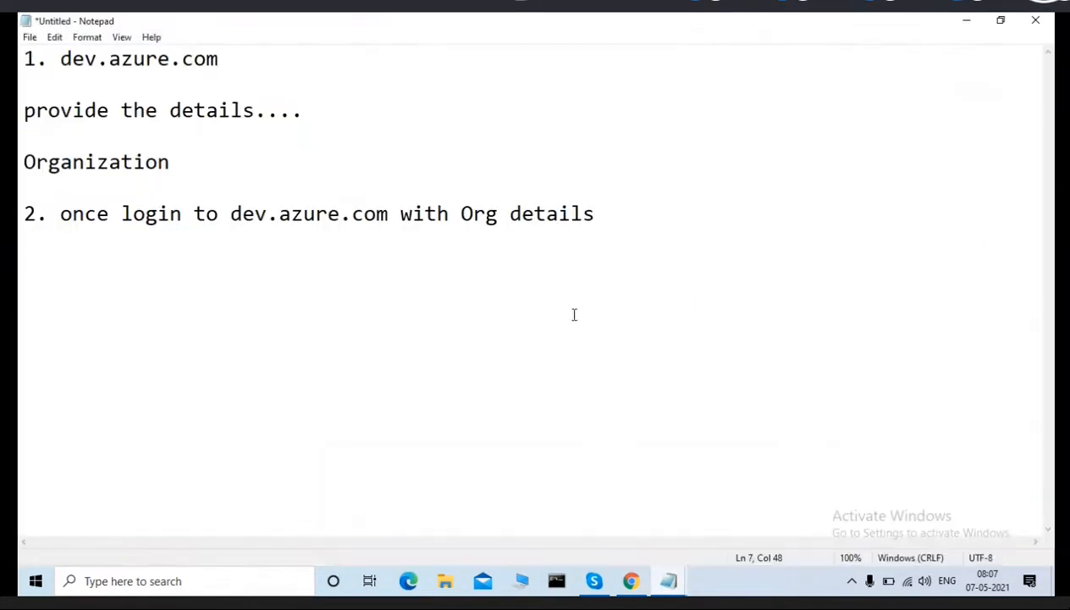
# Paste the org URL, replace the account name with a placeholder, and add 'organizationname :- xxxxxx'.
pyautogui.hotkey('ctrl', 'v')
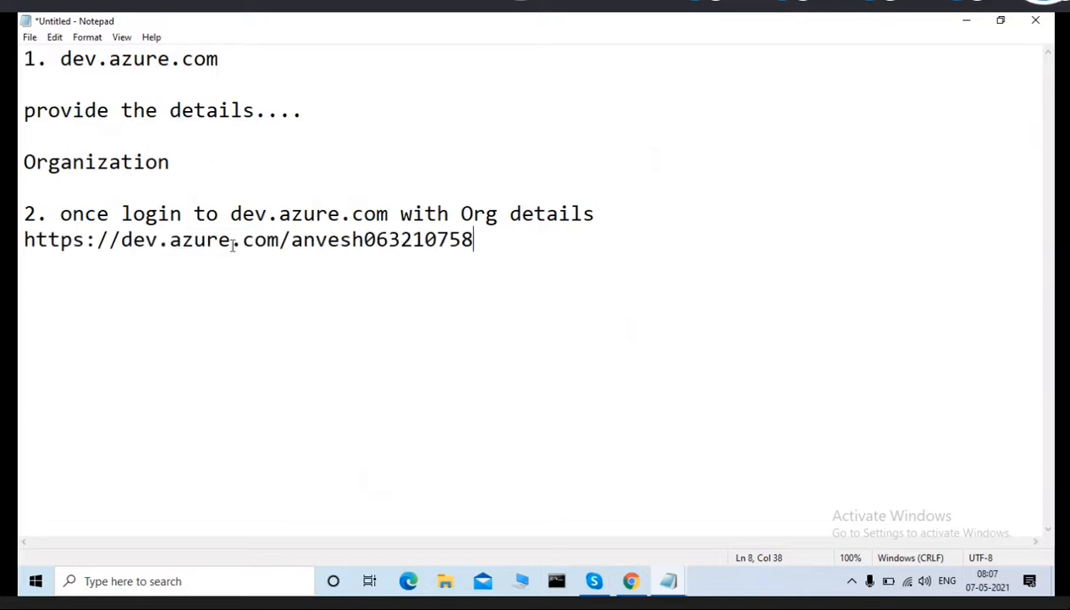
pyautogui.moveTo(290, 240); pyautogui.dragTo(480, 241)
pyautogui.write('org')
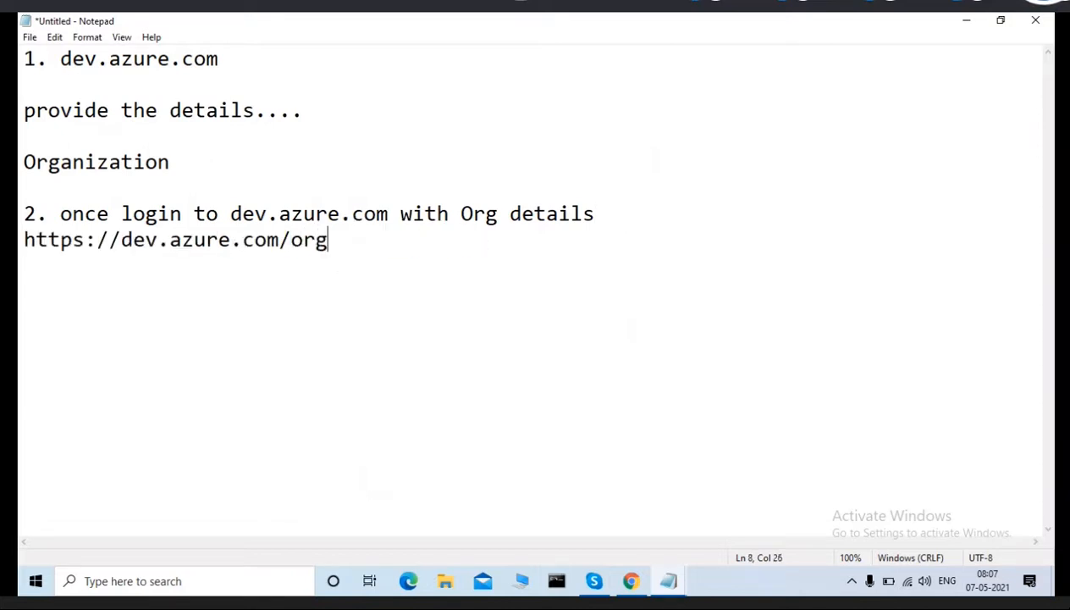
pyautogui.write('anizationname')
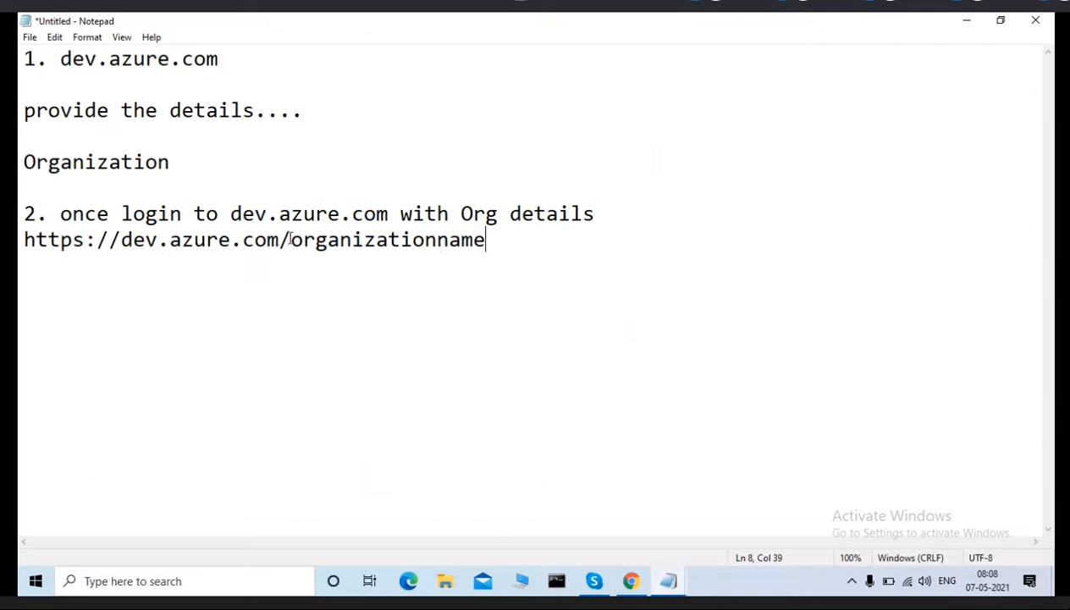
pyautogui.moveTo(294, 240); pyautogui.dragTo(534, 235)
pyautogui.hotkey('ctrl', 'c')
pyautogui.press('BackSpace')
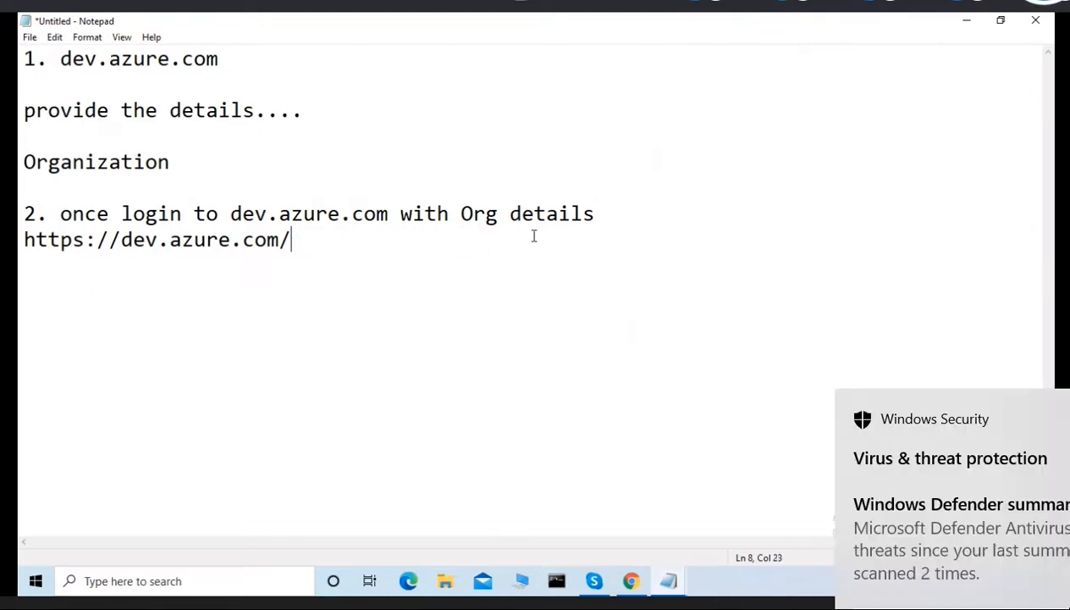
pyautogui.press('Return')
pyautogui.hotkey('ctrl', 'v')
pyautogui.write(':')
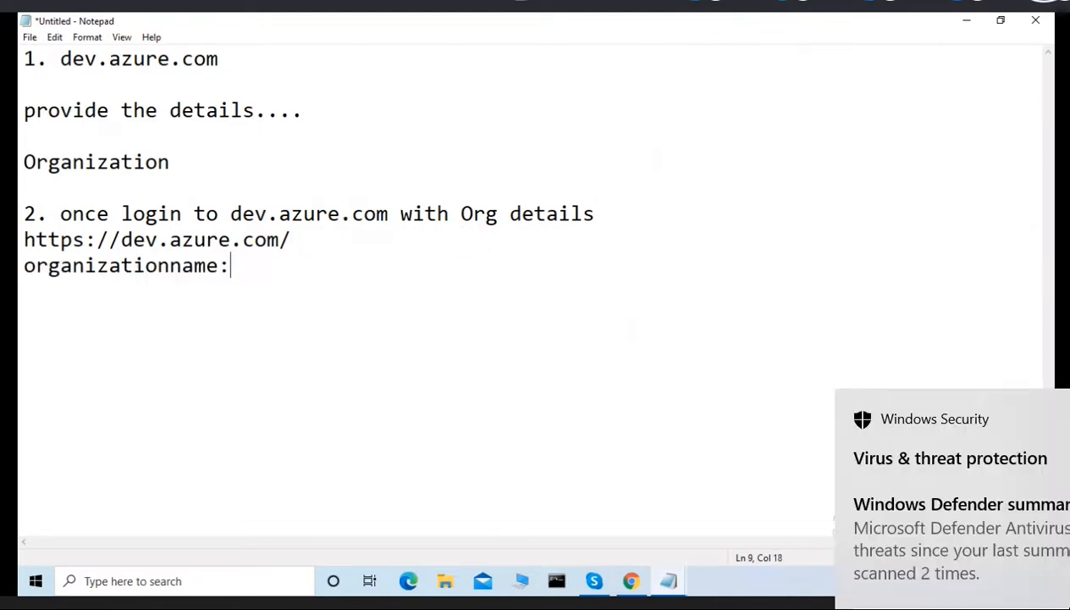
pyautogui.write('- xxxxxx')
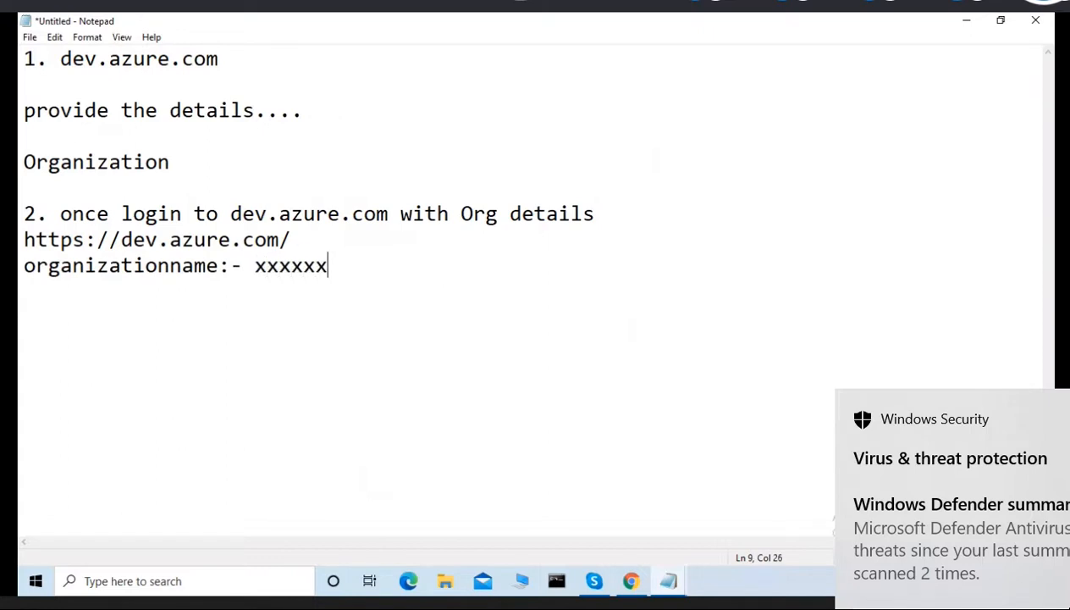
# Append xxxxxx to the end of the URL and add the line '3. Org settings...'.
pyautogui.moveTo(327, 266); pyautogui.dragTo(256, 266)
pyautogui.hotkey('ctrl', 'c')
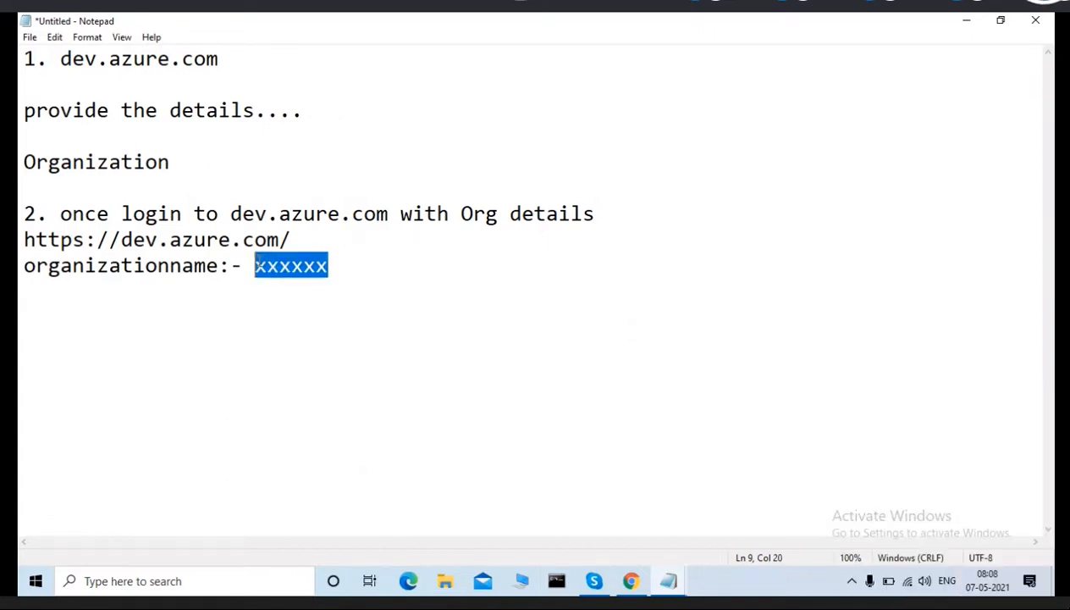
pyautogui.click(311, 241)
pyautogui.hotkey('ctrl', 'v')
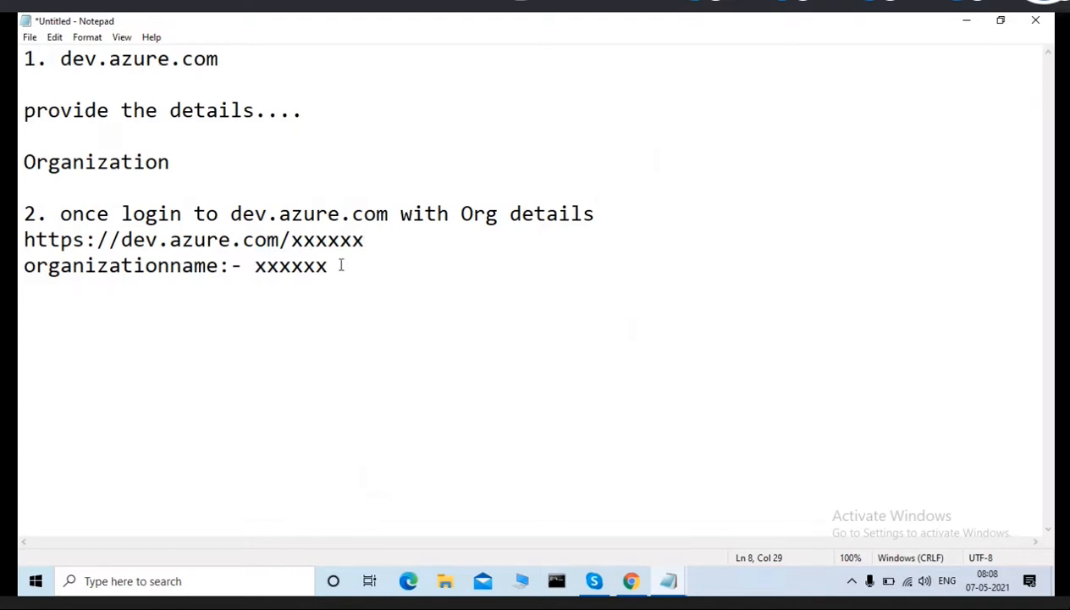
pyautogui.press('Return')
pyautogui.write('3. Org s')
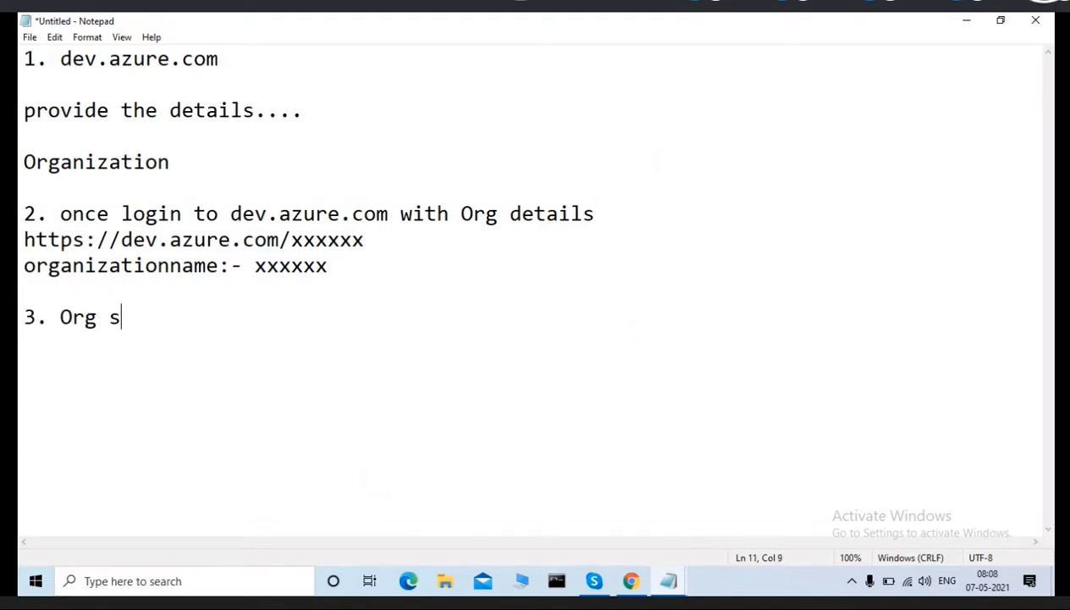
pyautogui.write('ettings...')
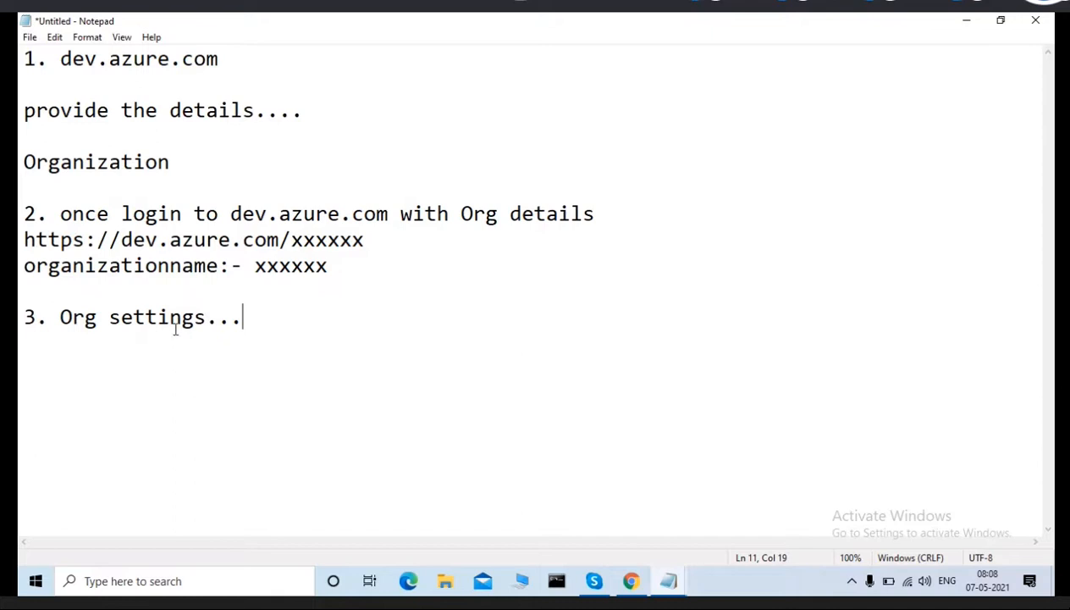
pyautogui.click(629, 581)
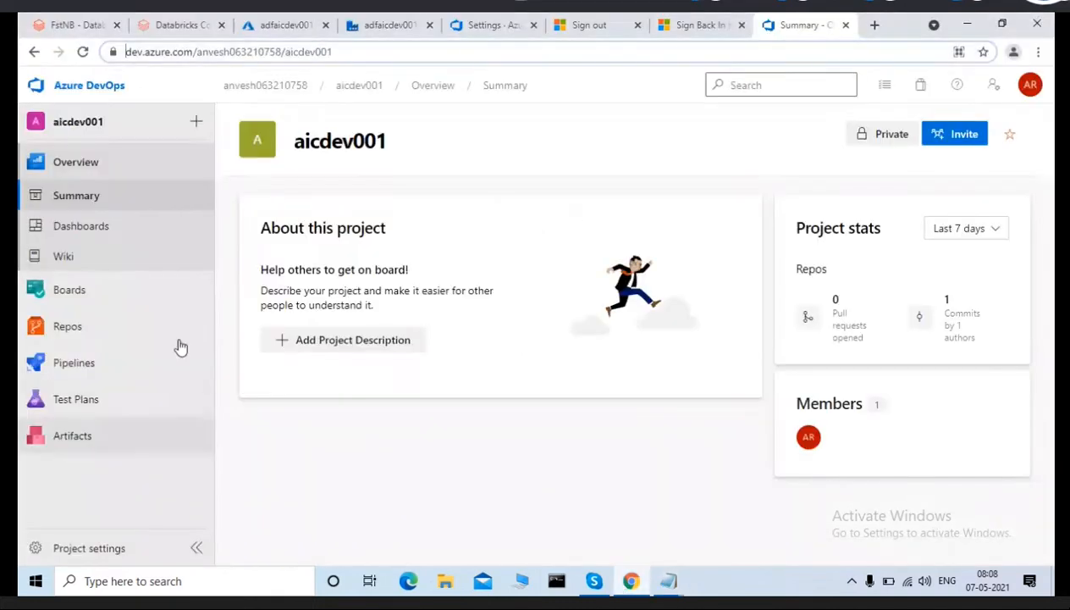
# Open the DevOps organization's Azure Active Directory settings, which show the Default Directory connection.
pyautogui.click(264, 85)
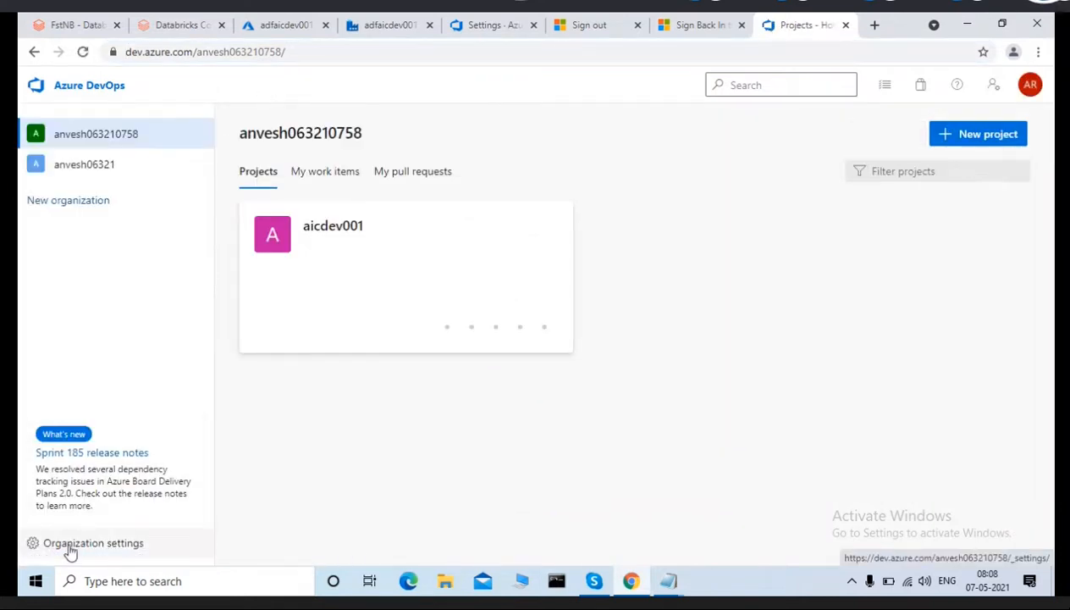
pyautogui.click(70, 546)
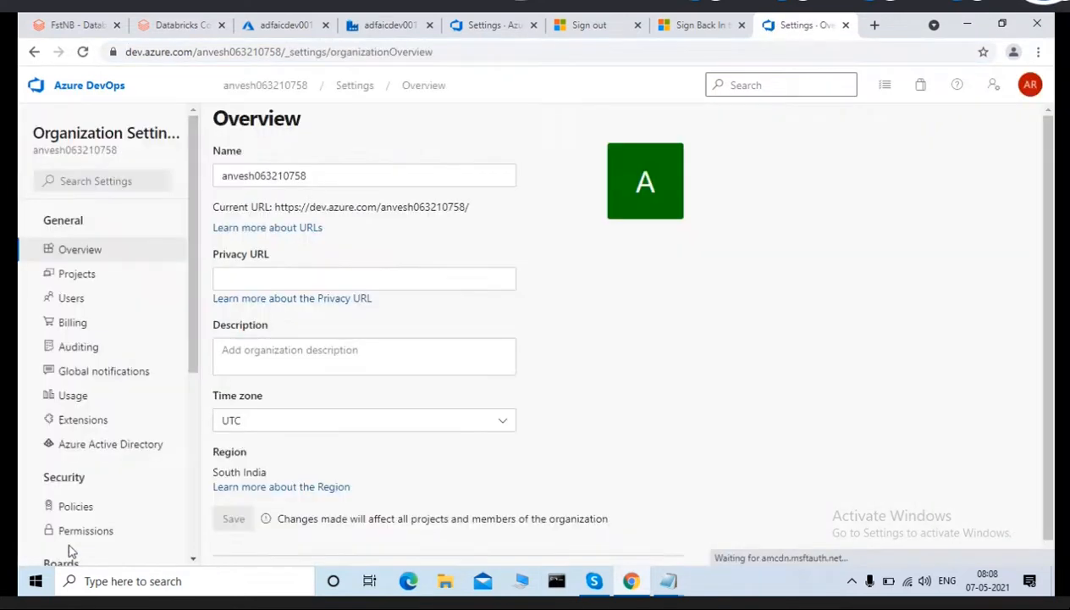
pyautogui.click(93, 446)
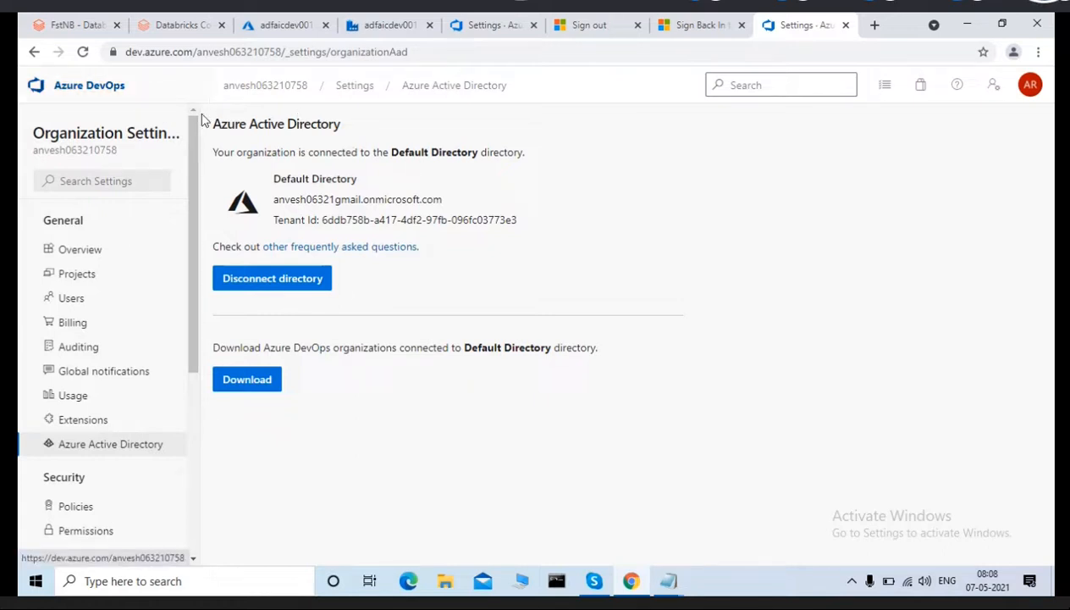
# Select the Tenant Id line, then bring the Notepad setup notes back to the front.
pyautogui.tripleClick(355, 219)
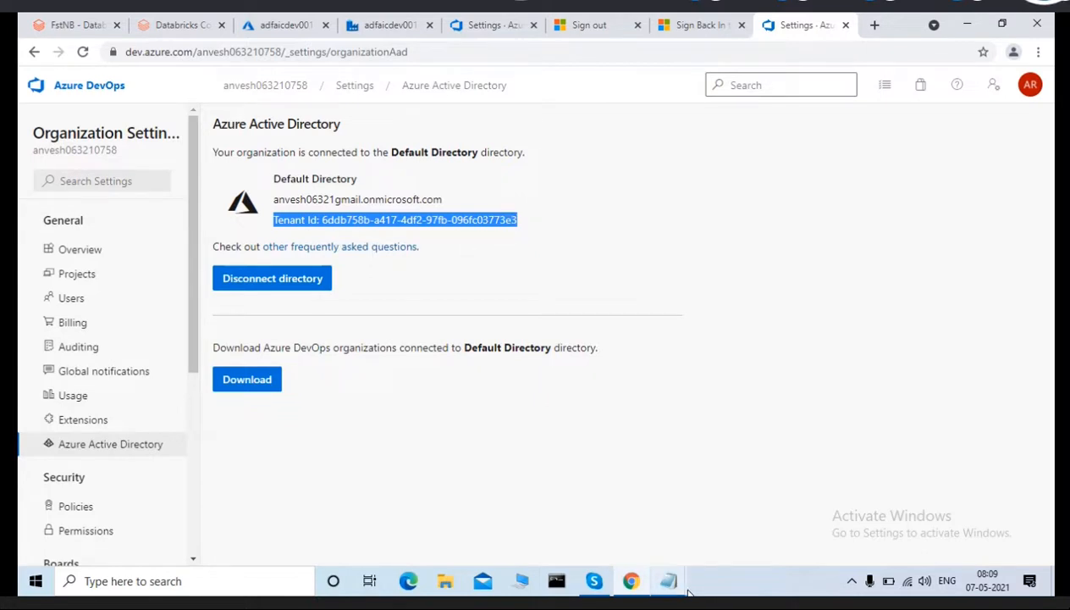
pyautogui.moveTo(688, 593)
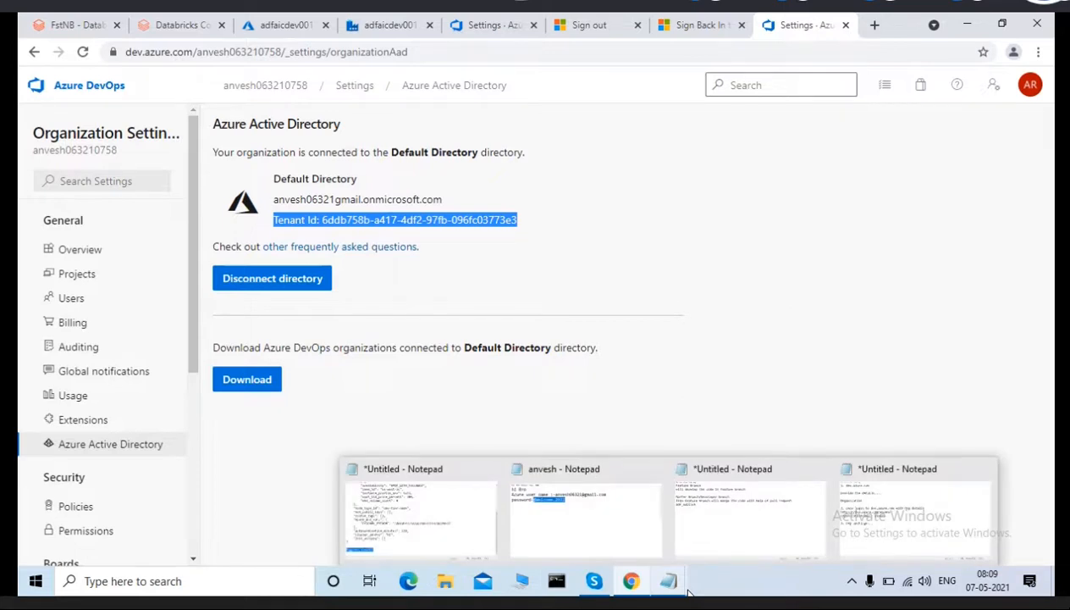
pyautogui.click(872, 532)
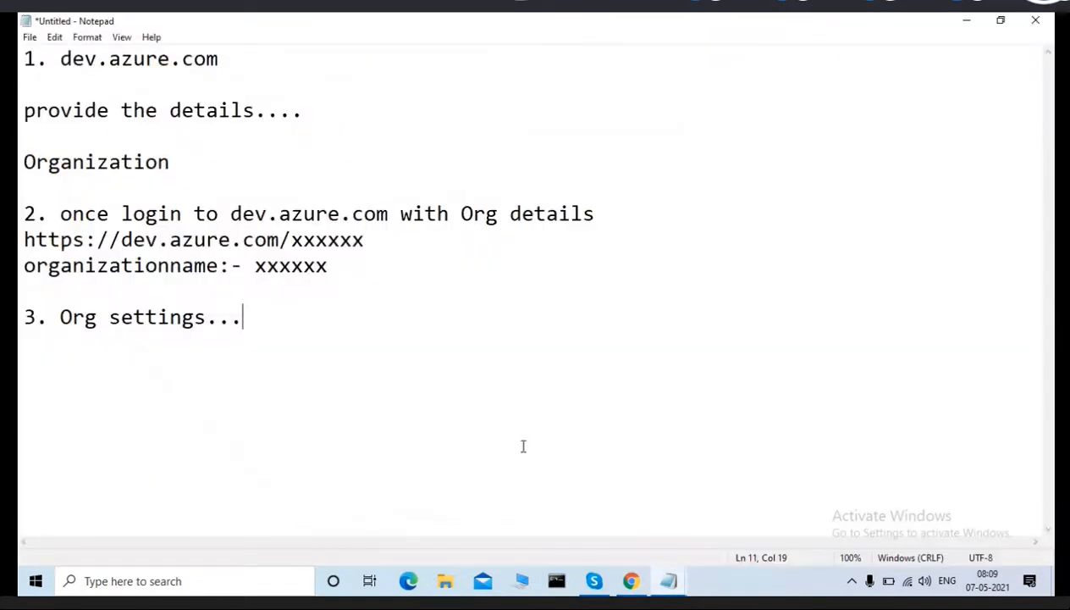
# Add 'once you have connected with Azure Active Directory' under step 3, then a new step '4. Create Project'.
pyautogui.press('Return')
pyautogui.write('once you')
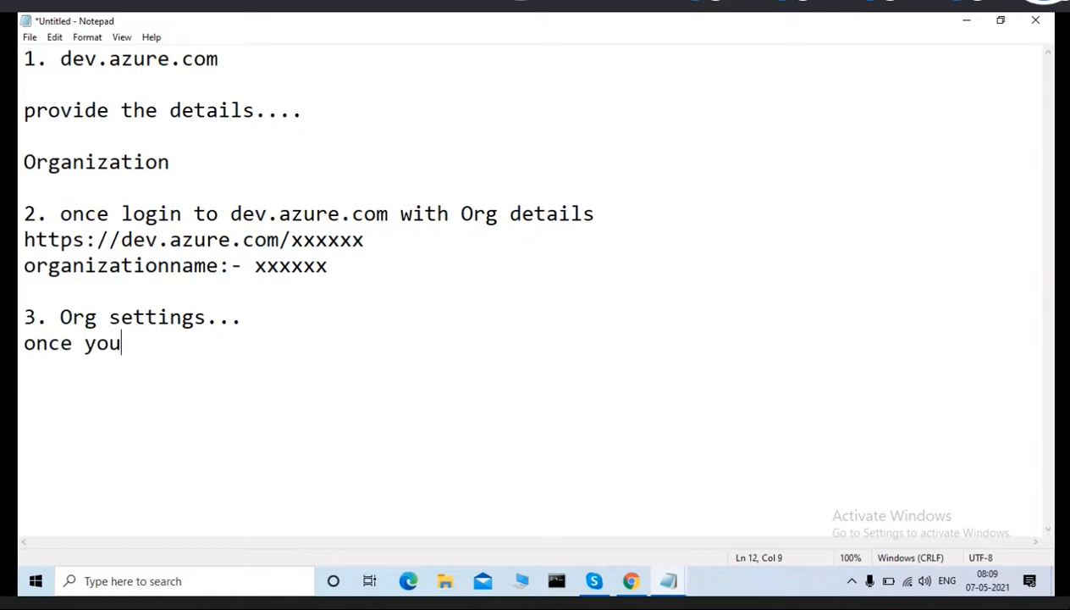
pyautogui.write(' have conne')
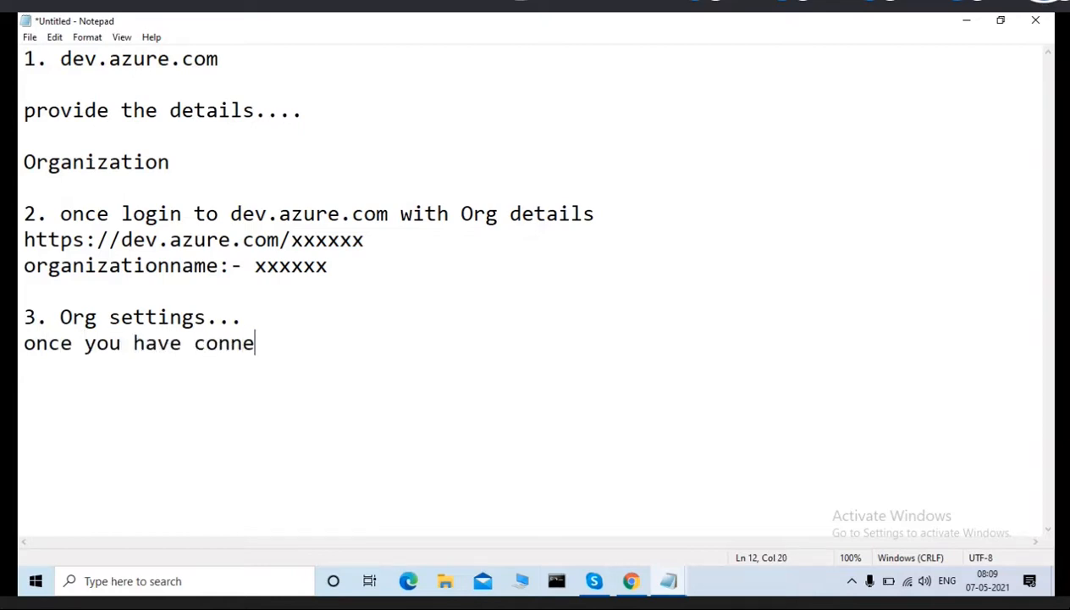
pyautogui.write('cted with ')
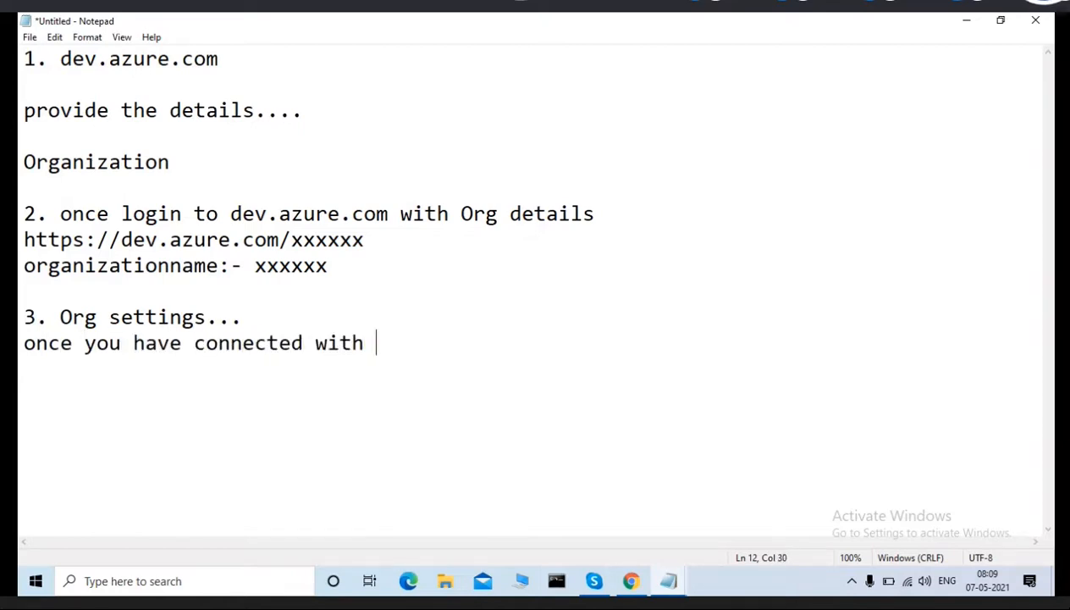
pyautogui.write('Azure Ac')
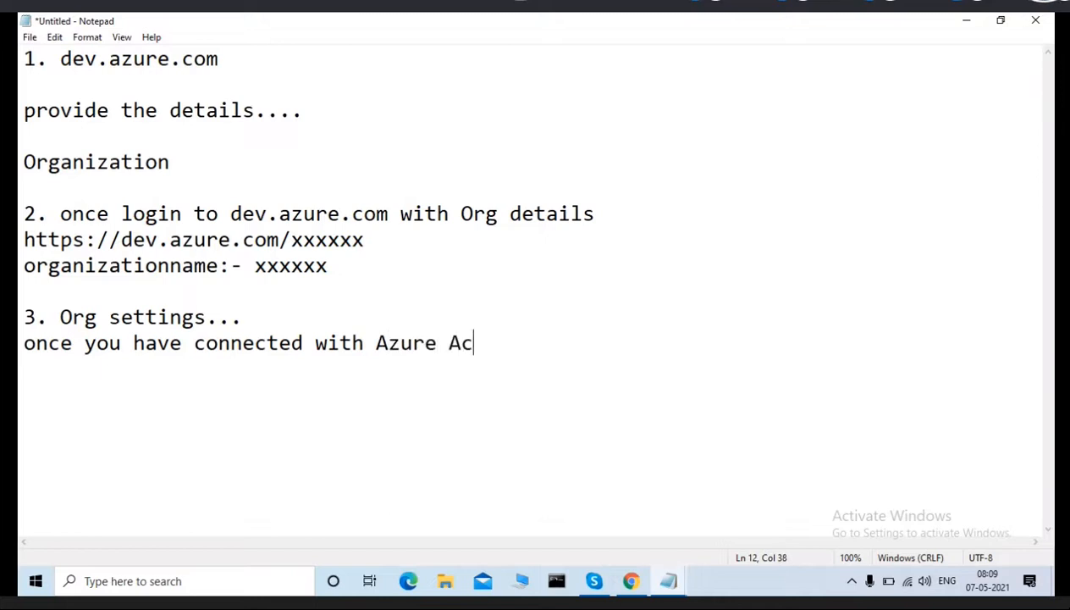
pyautogui.write('tive Dir')
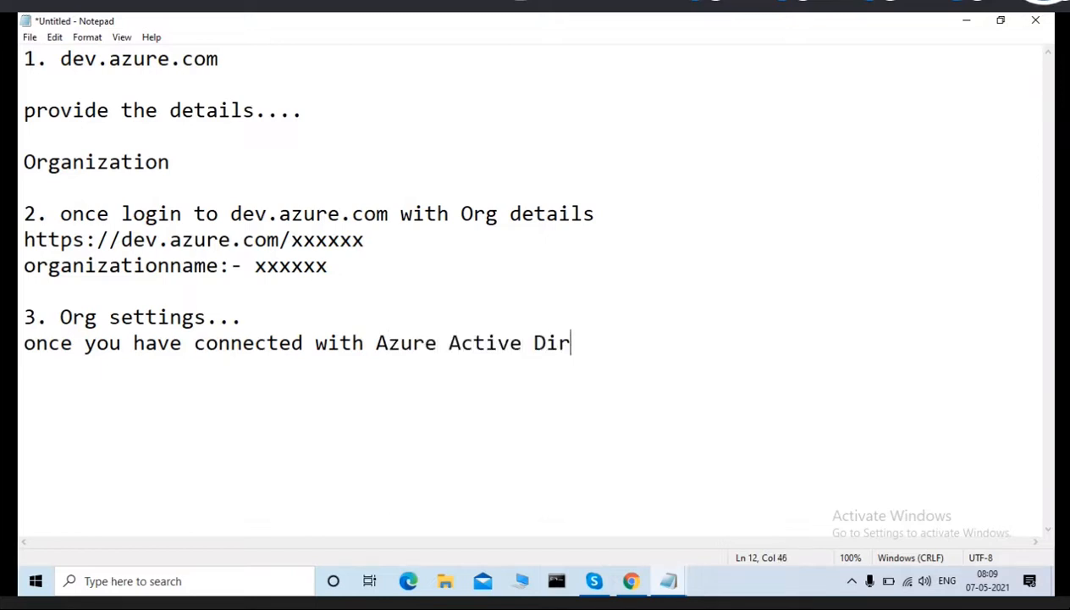
pyautogui.write('ectory')
pyautogui.press('Return')
pyautogui.press('Return')
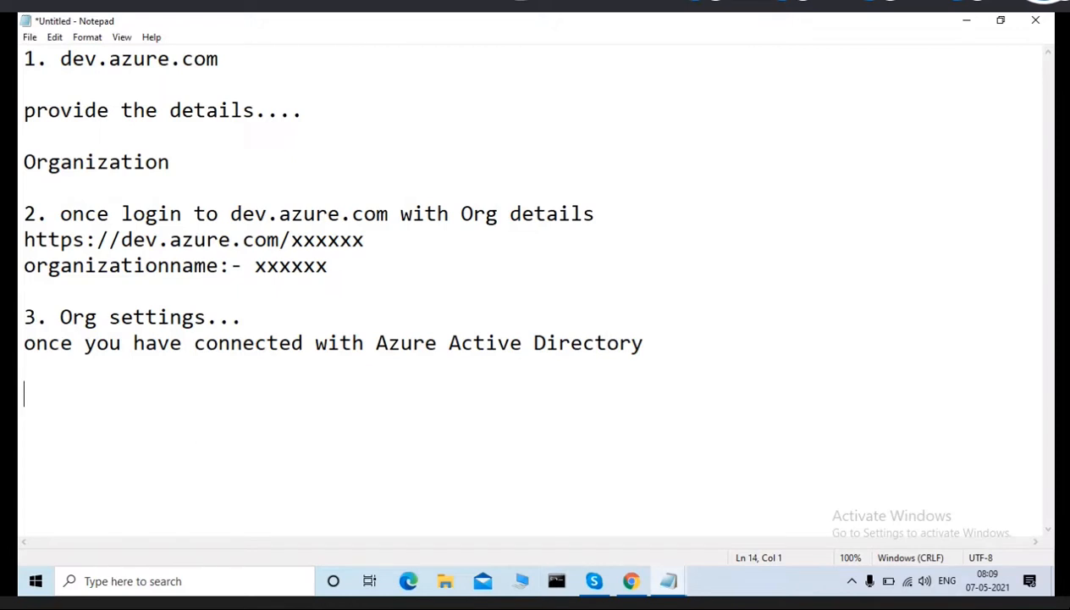
pyautogui.write('4. Create')
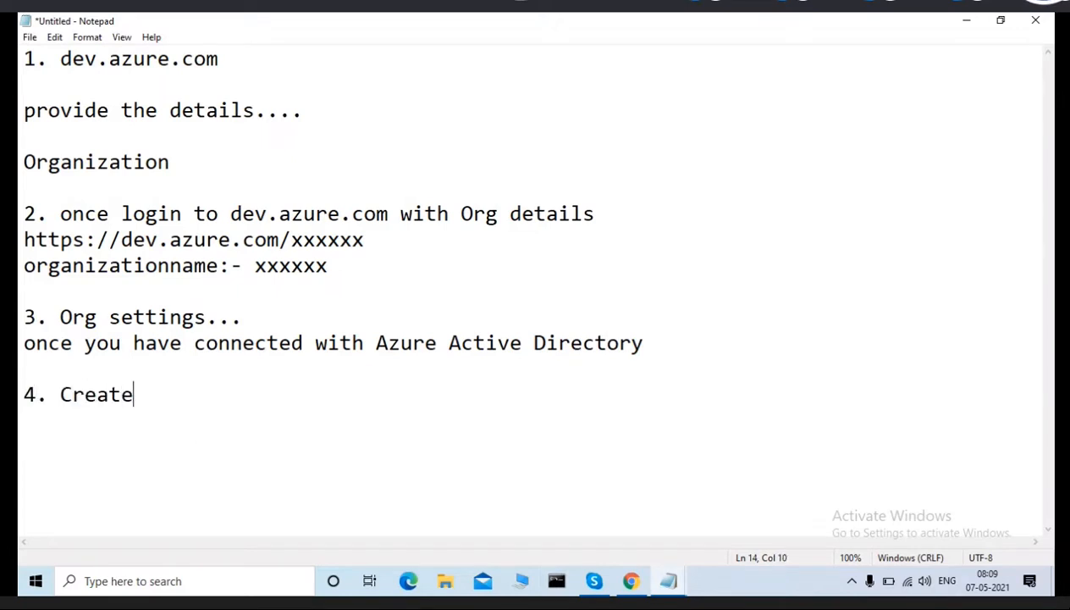
pyautogui.write(' Project')
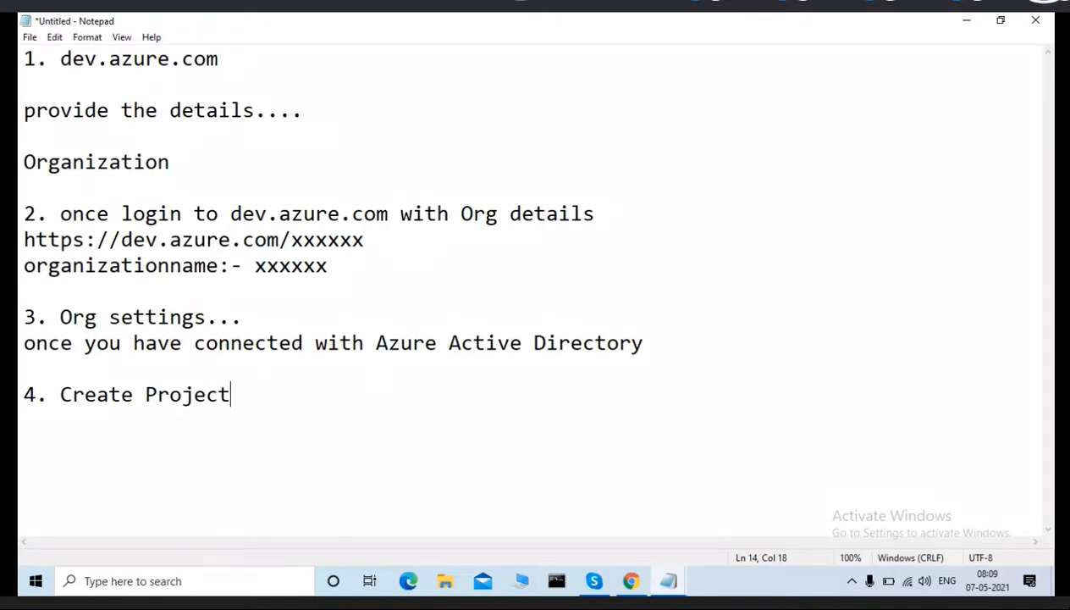
pyautogui.click(631, 581)
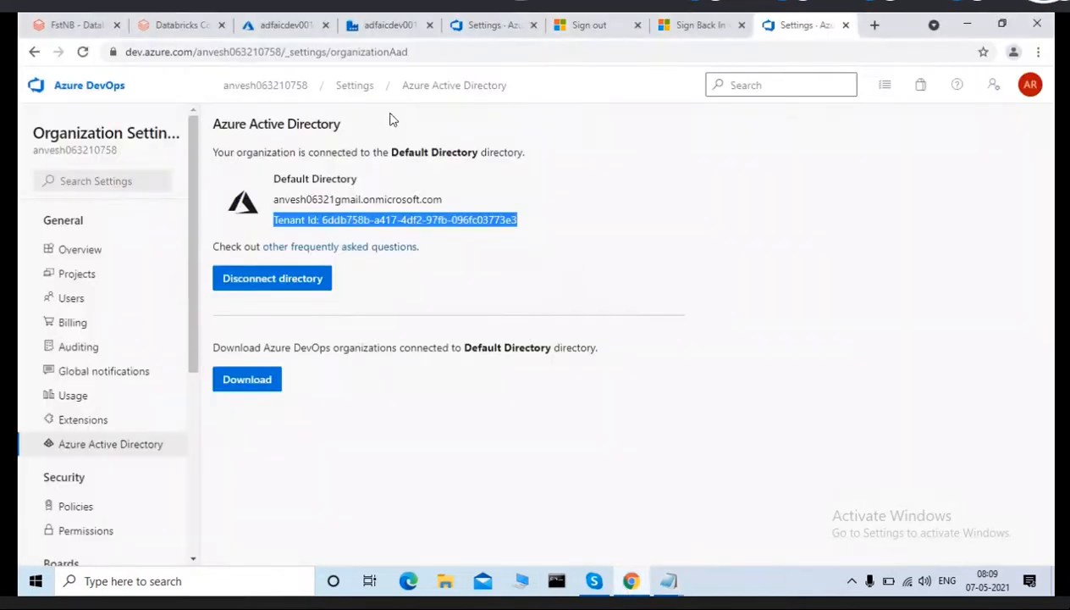
# View the organization's projects list showing aicdev001, then begin step '5.' in the notes.
pyautogui.click(277, 87)
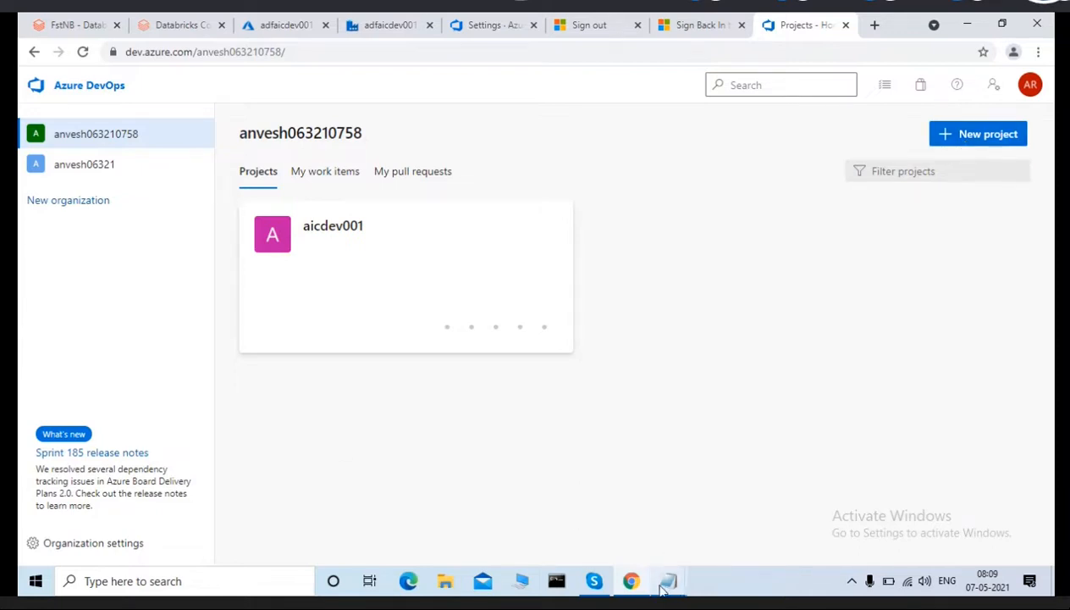
pyautogui.moveTo(664, 590)
pyautogui.click(880, 518)
pyautogui.press('Return')
pyautogui.press('Return')
pyautogui.write('5.')
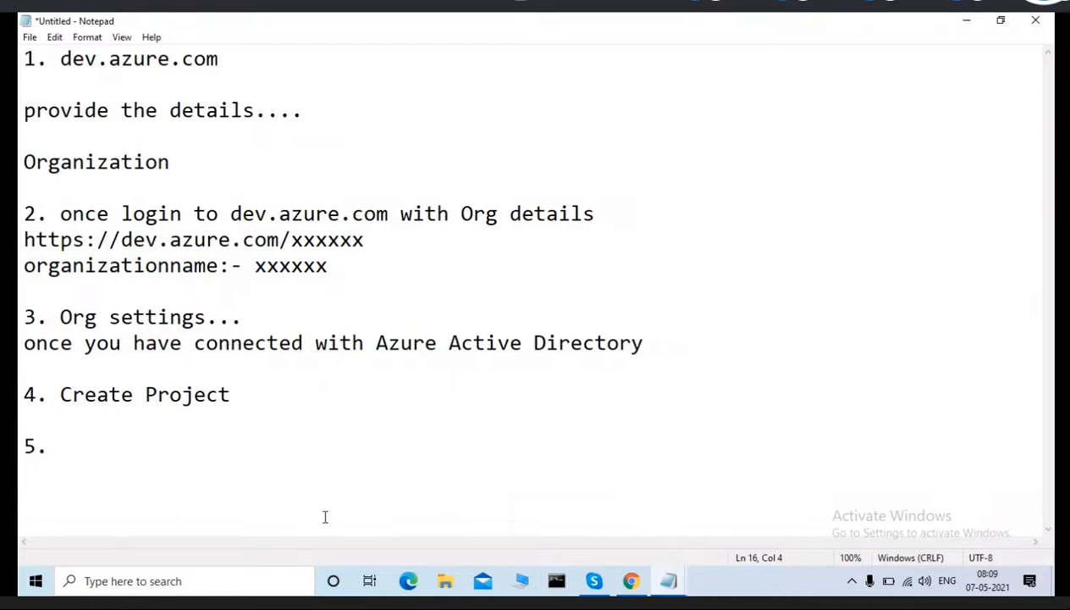
pyautogui.click(631, 581)
# Open the aicdev001 project's Repos Files page with README.md and check its repository list.
pyautogui.click(318, 235)
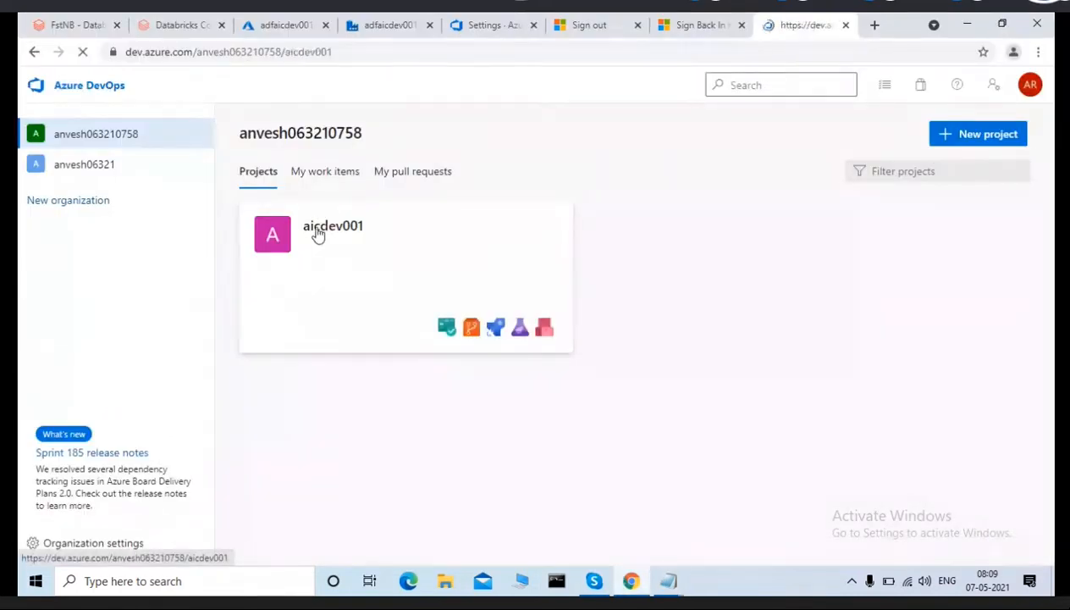
pyautogui.moveTo(96, 309)
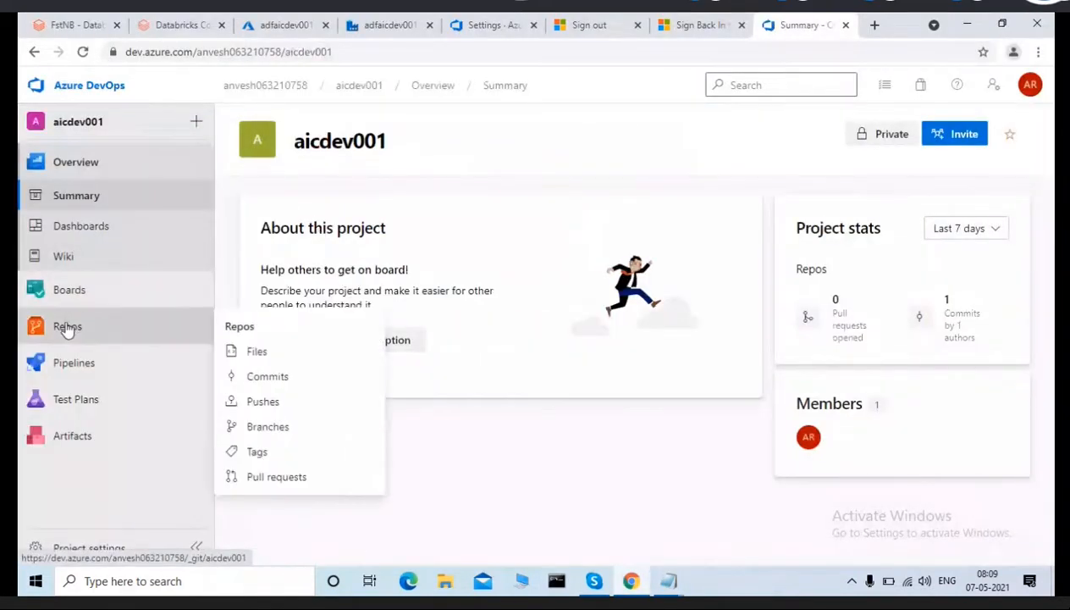
pyautogui.click(67, 330)
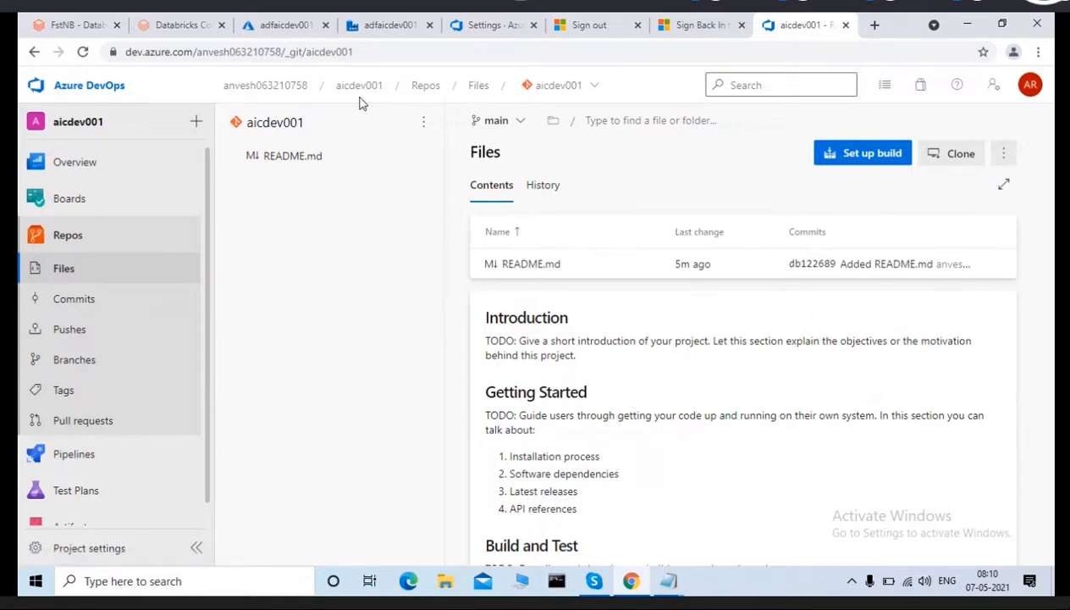
pyautogui.click(589, 95)
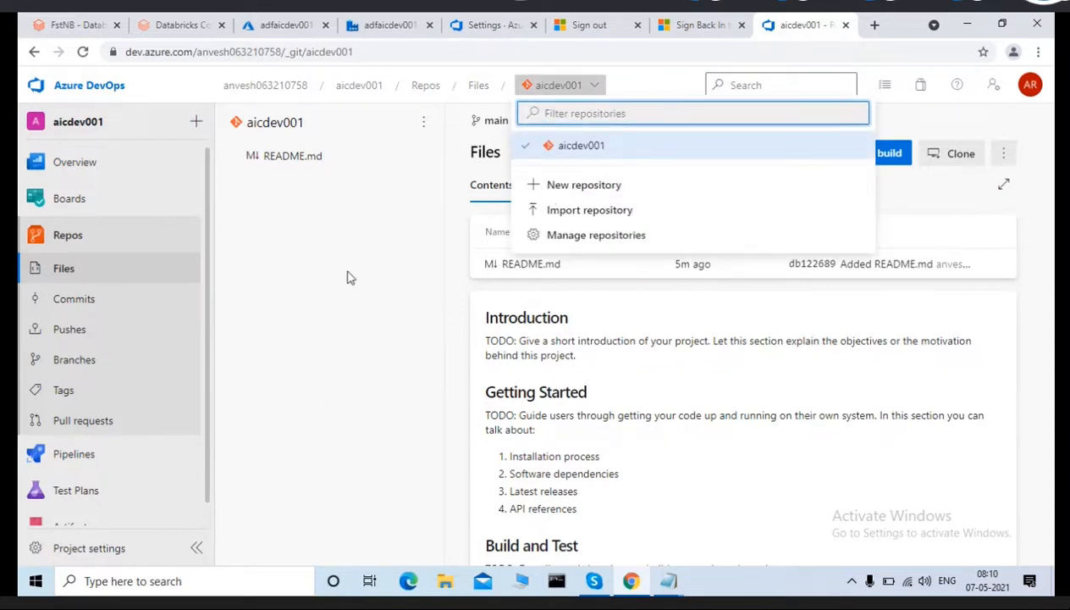
pyautogui.click(669, 583)
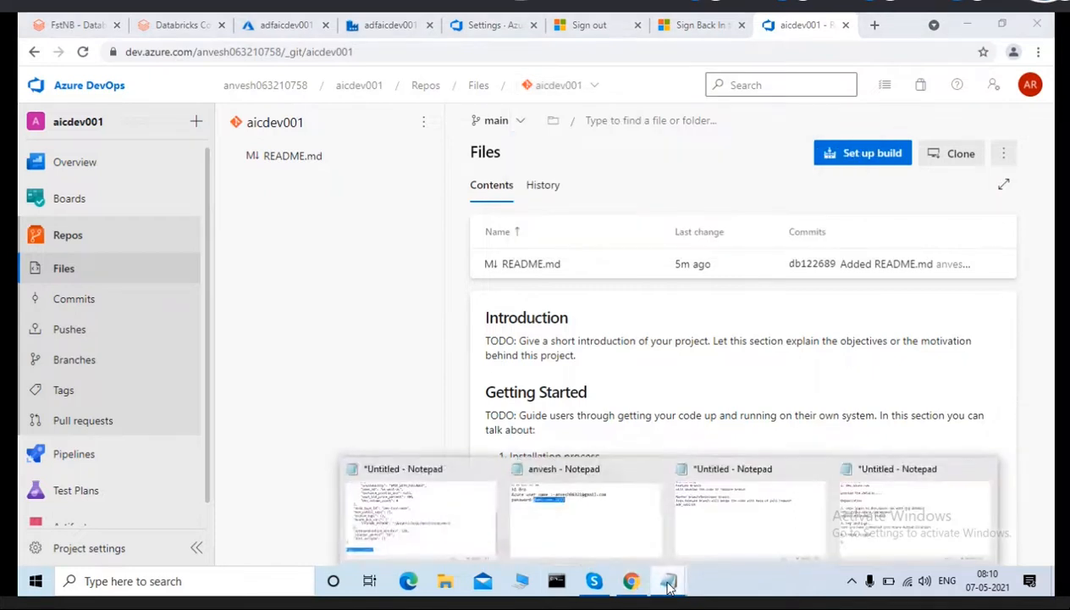
# Write step 5 as 'During project creating,repo also will create automoatically..' in the notes.
pyautogui.click(872, 530)
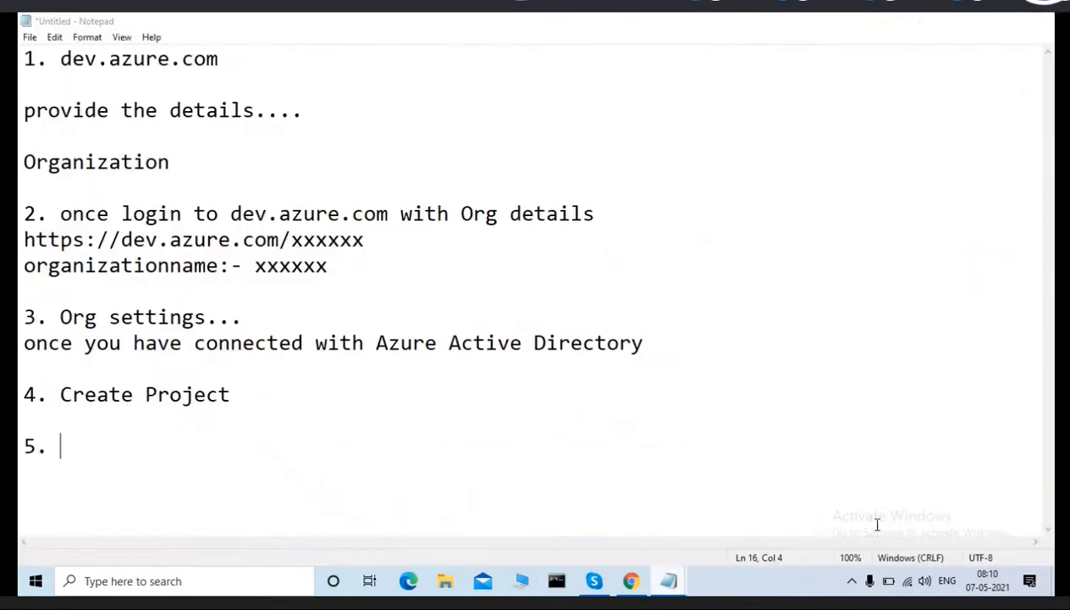
pyautogui.write('During project creating,rep')
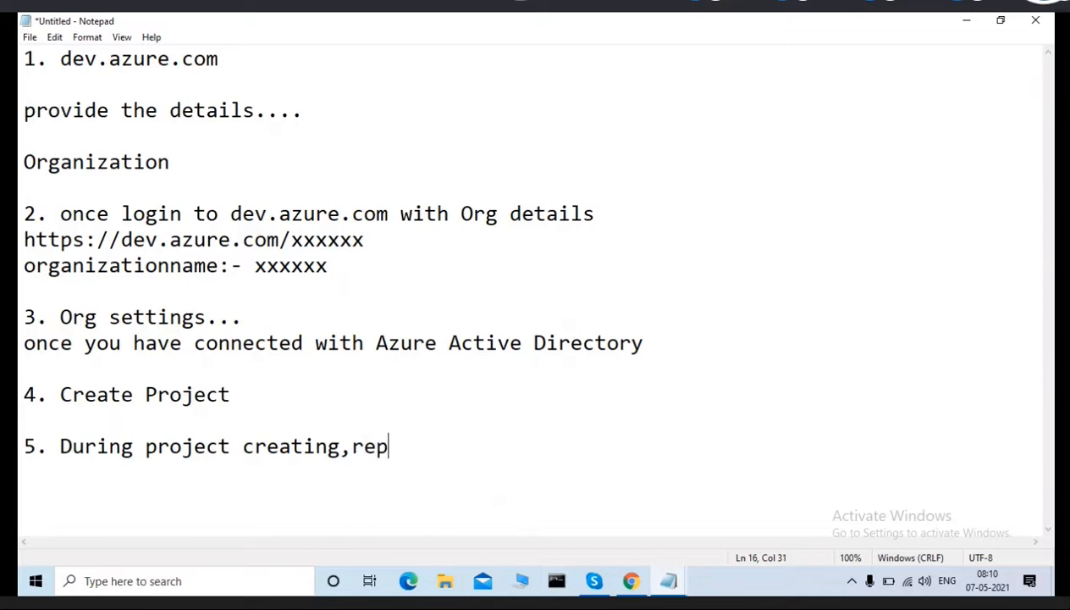
pyautogui.write('o also will')
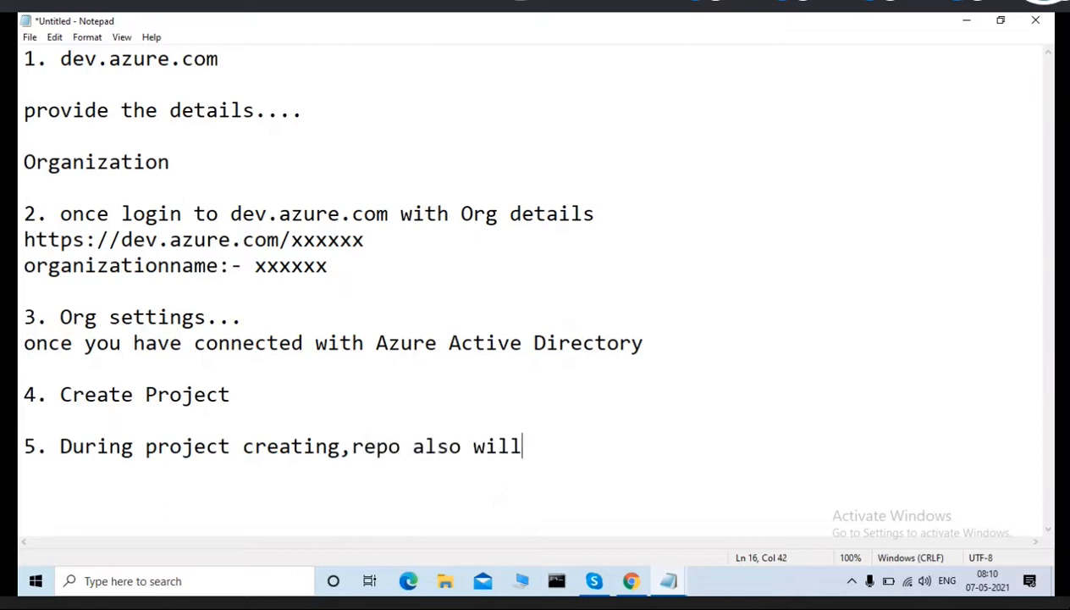
pyautogui.write(' create au')
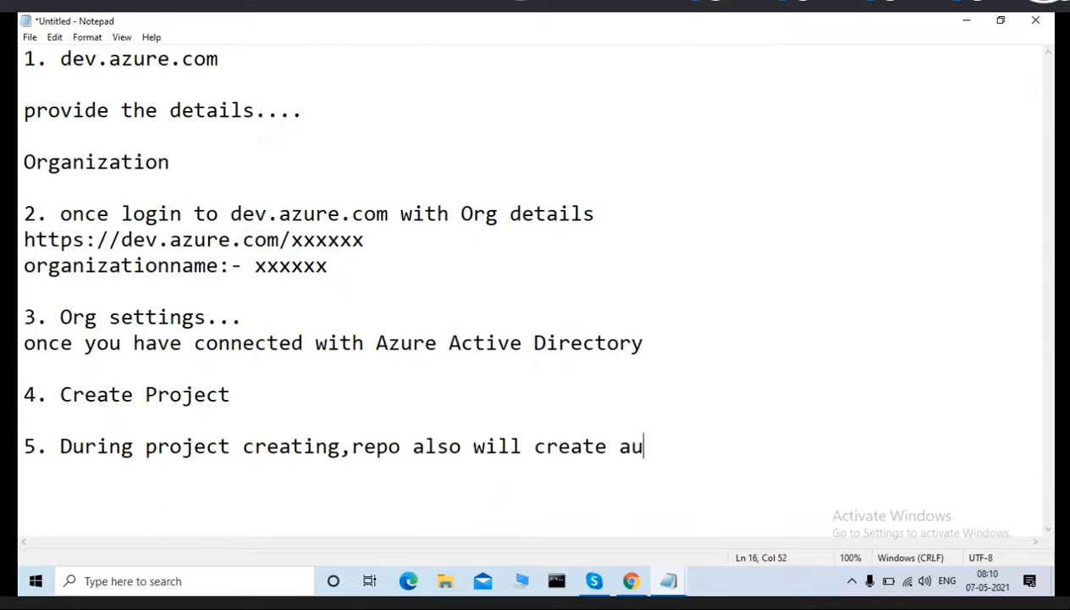
pyautogui.write('tomoaticaaly')
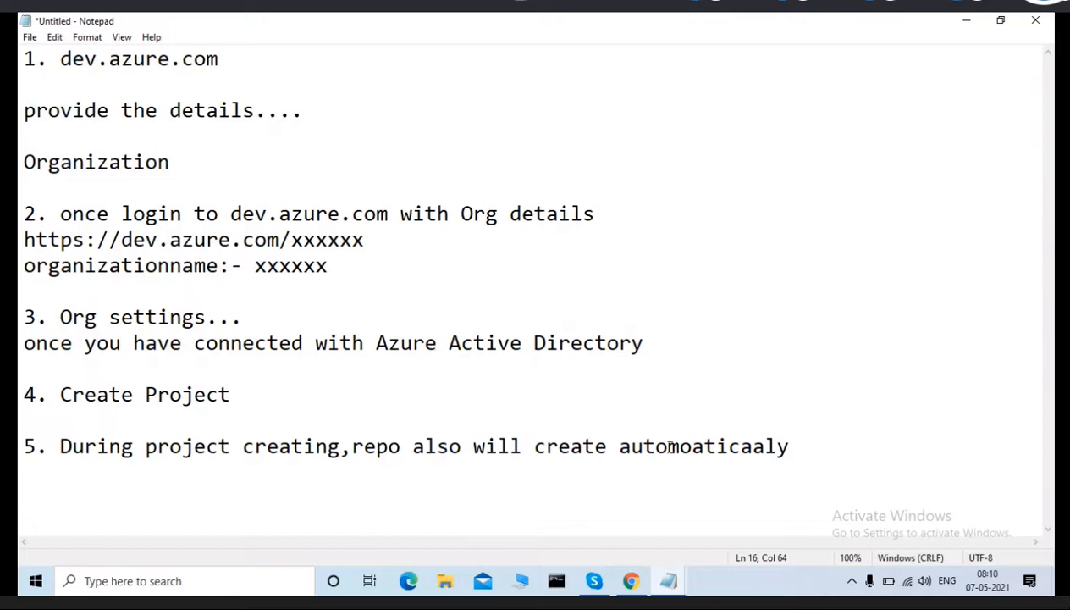
pyautogui.press('BackSpace')
pyautogui.press('BackSpace')
pyautogui.press('BackSpace')
pyautogui.write('lly..')
pyautogui.press('Return')
pyautogui.press('Return')
pyautogui.click(629, 581)
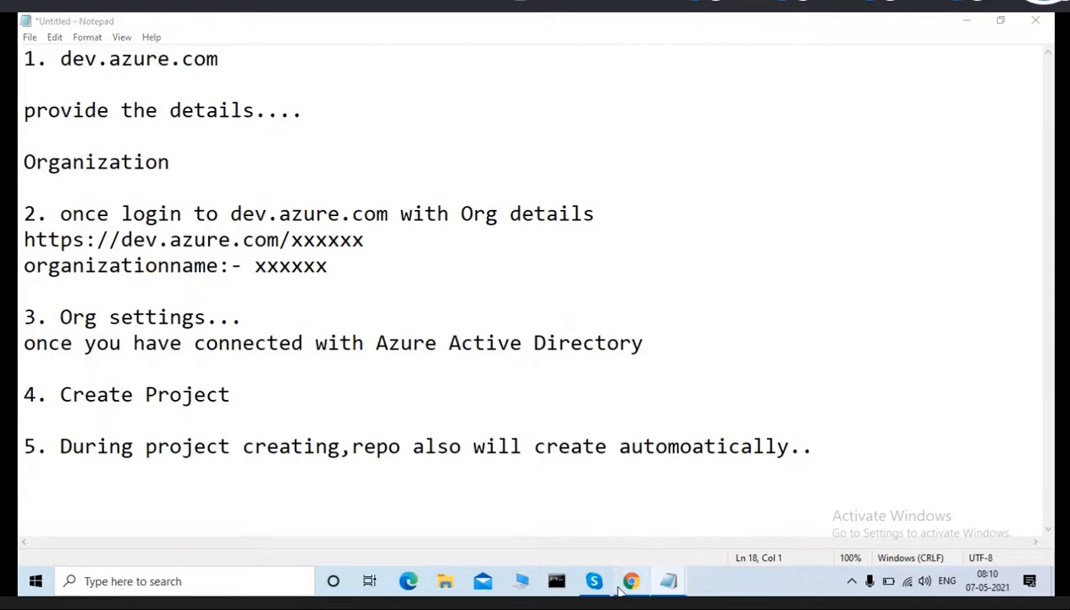
# Reopen the aicdev001 repository files and check the project's repository list.
pyautogui.click(64, 248)
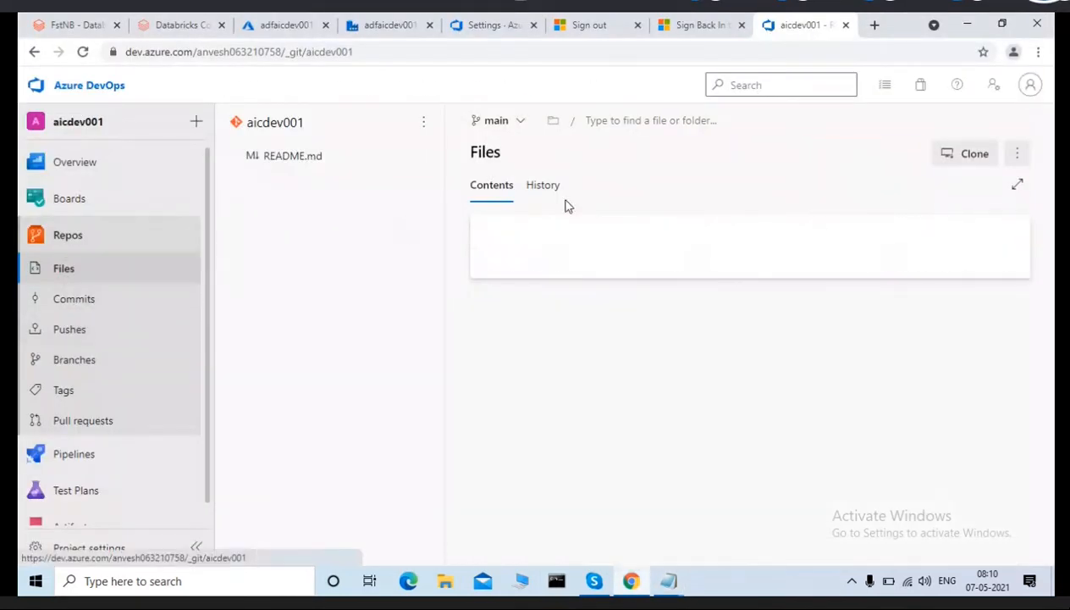
pyautogui.click(594, 89)
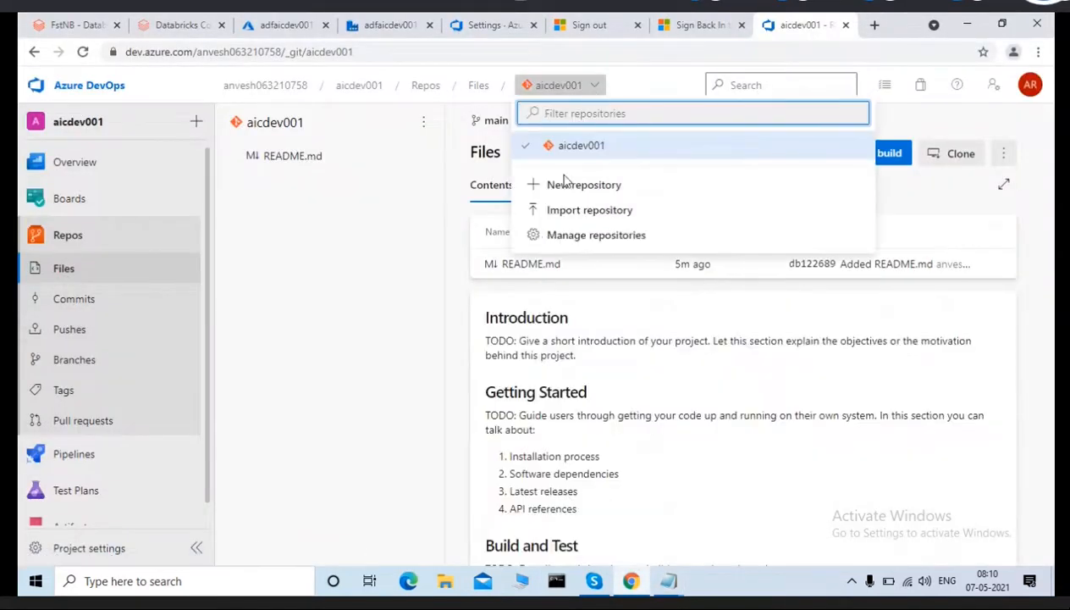
pyautogui.click(337, 337)
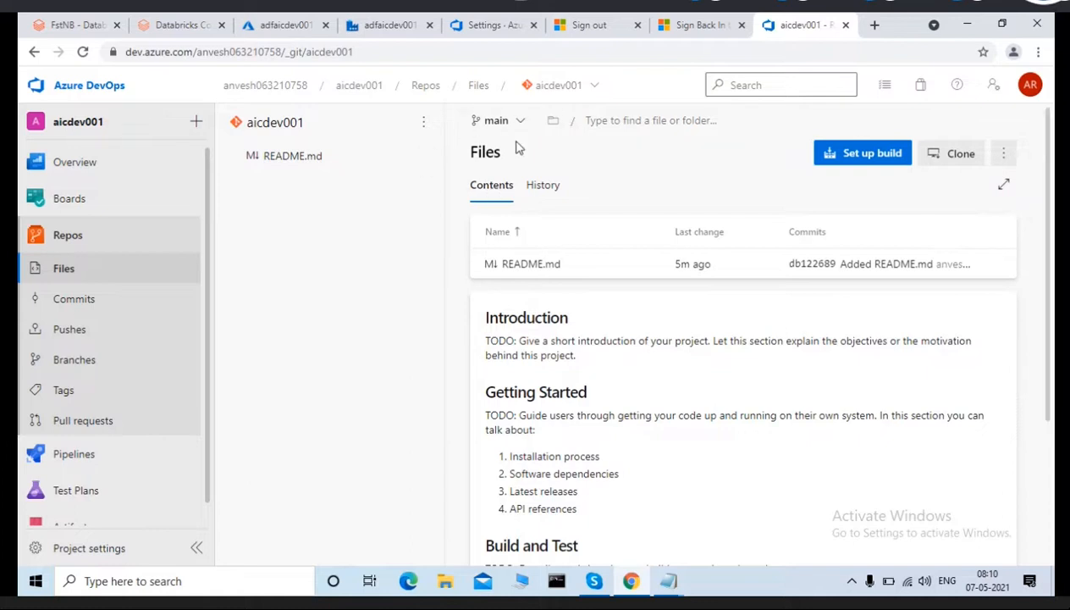
# Review Data Factory's repository setup with publish branch adf_publish, then return to the notes.
pyautogui.click(381, 23)
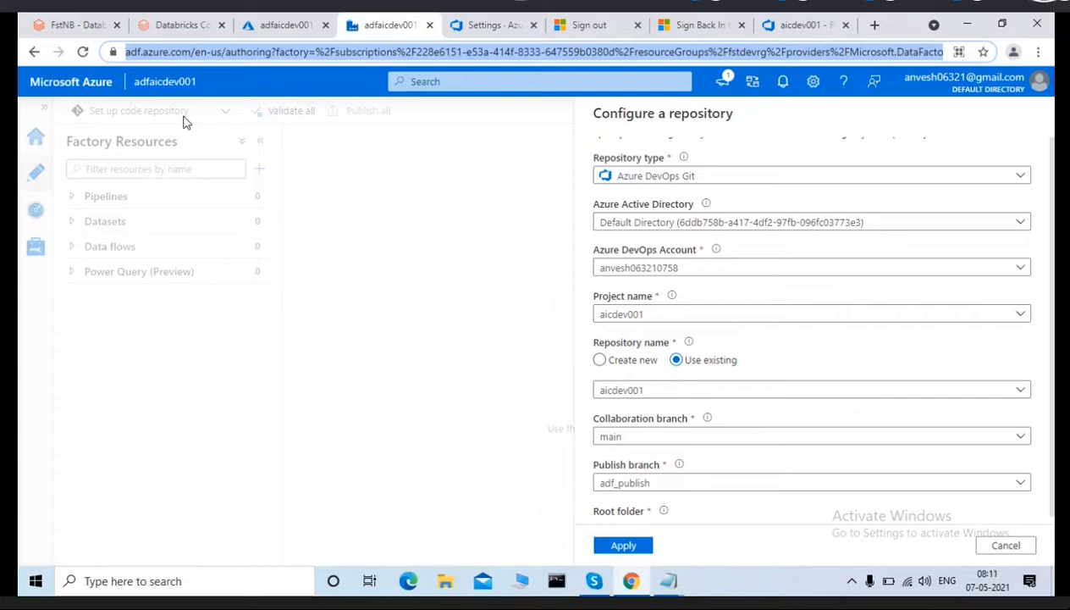
pyautogui.click(668, 583)
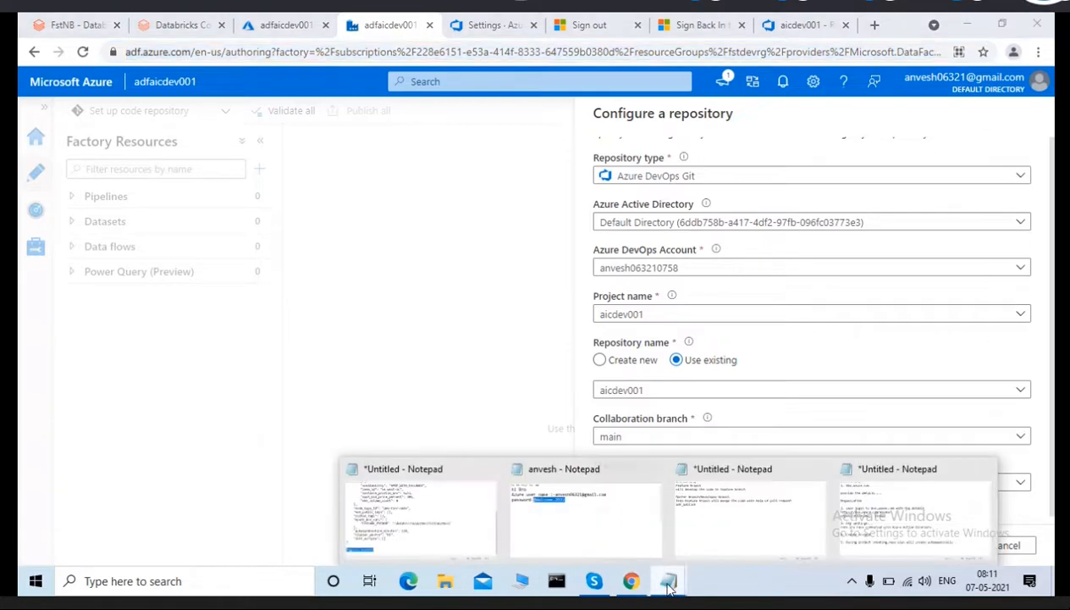
pyautogui.click(883, 525)
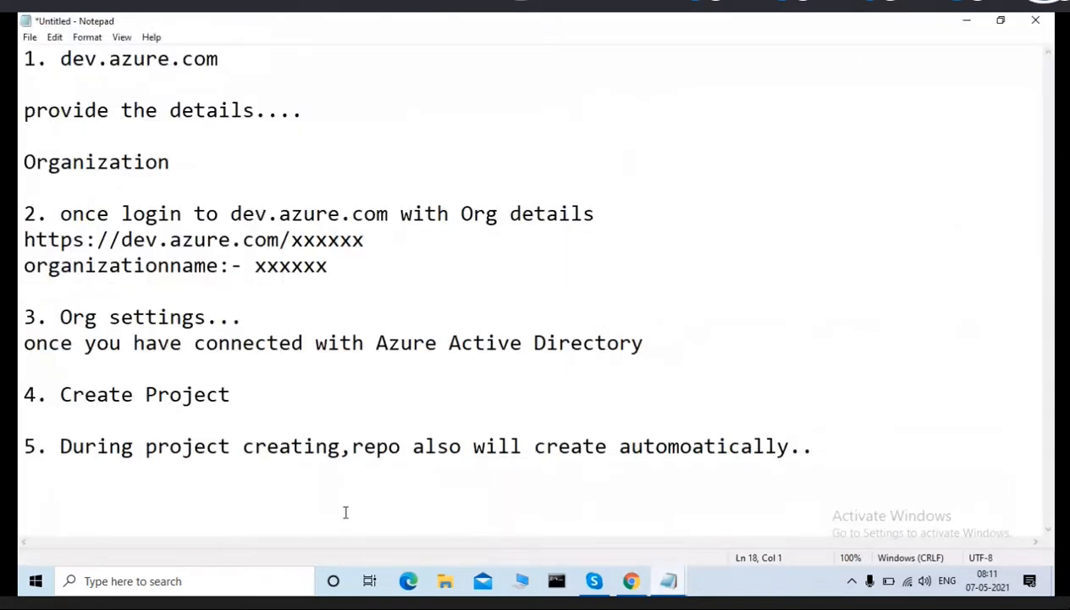
# Add an 'ADF :-' heading with step '1. Login to ADF Designer/author'.
pyautogui.press('Return')
pyautogui.write('ADF')
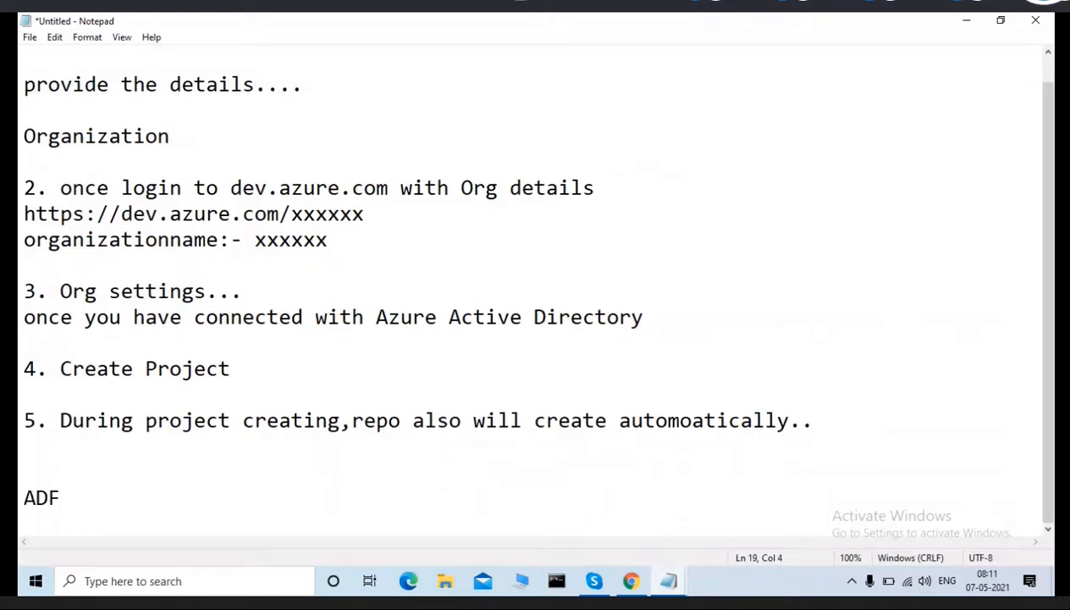
pyautogui.write(' :-')
pyautogui.press('Return')
pyautogui.press('Return')
pyautogui.write('1.')
pyautogui.write('gin')
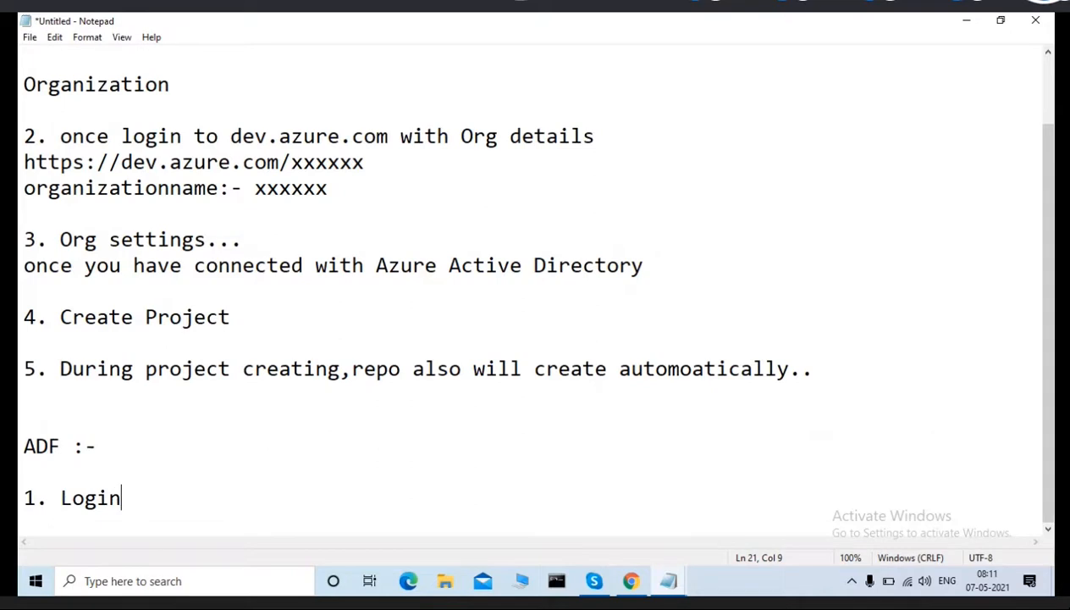
pyautogui.write(' to ADF De')
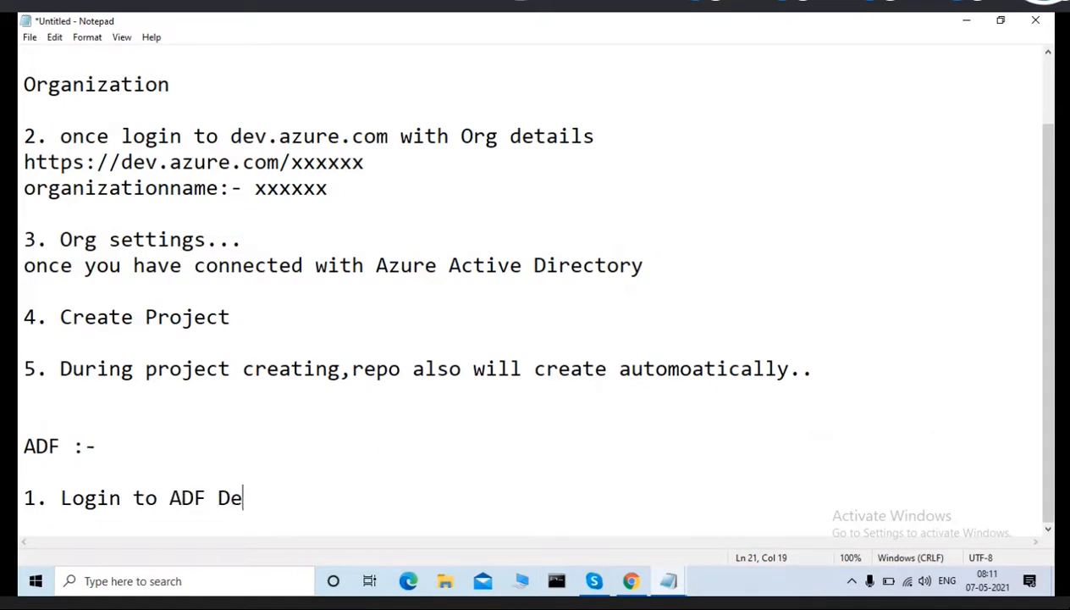
pyautogui.write('signer/')
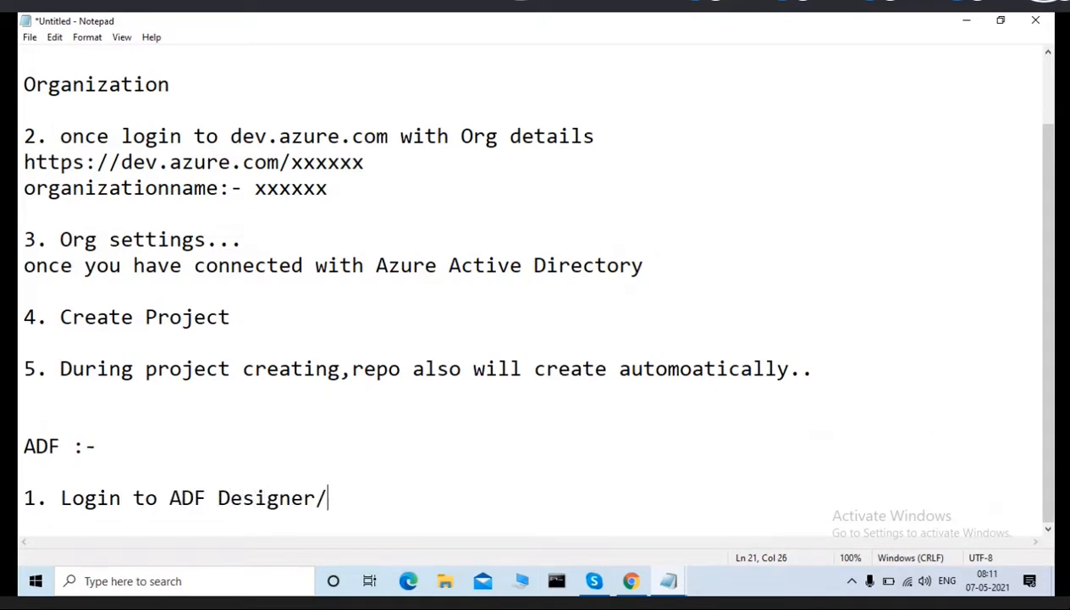
pyautogui.write('author')
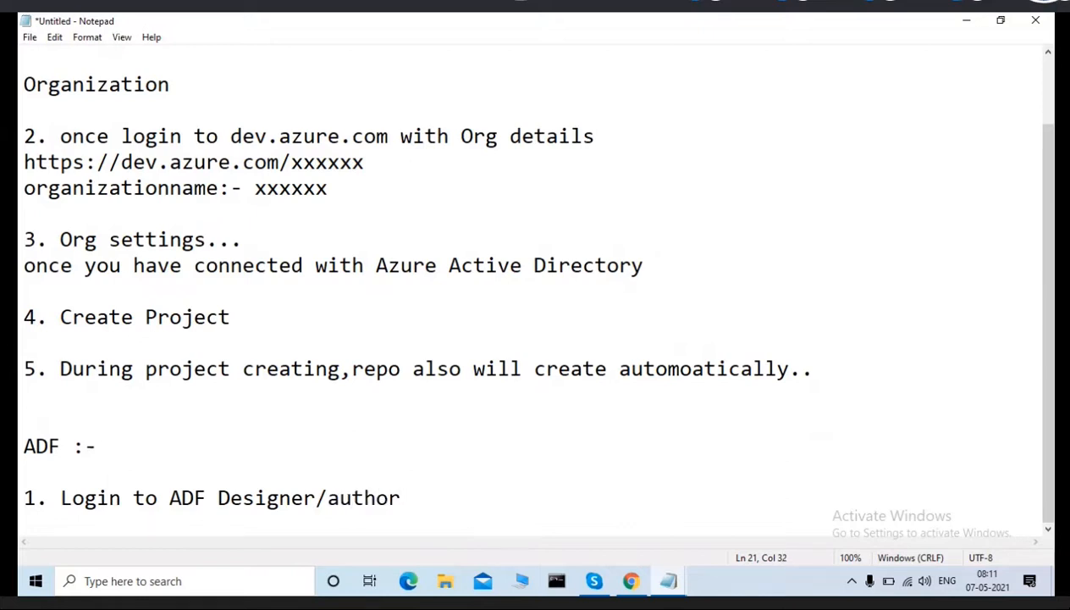
pyautogui.press('Return')
# Add '2. Setup code Repository' and begin step '3.' under the ADF section.
pyautogui.write('2. ')
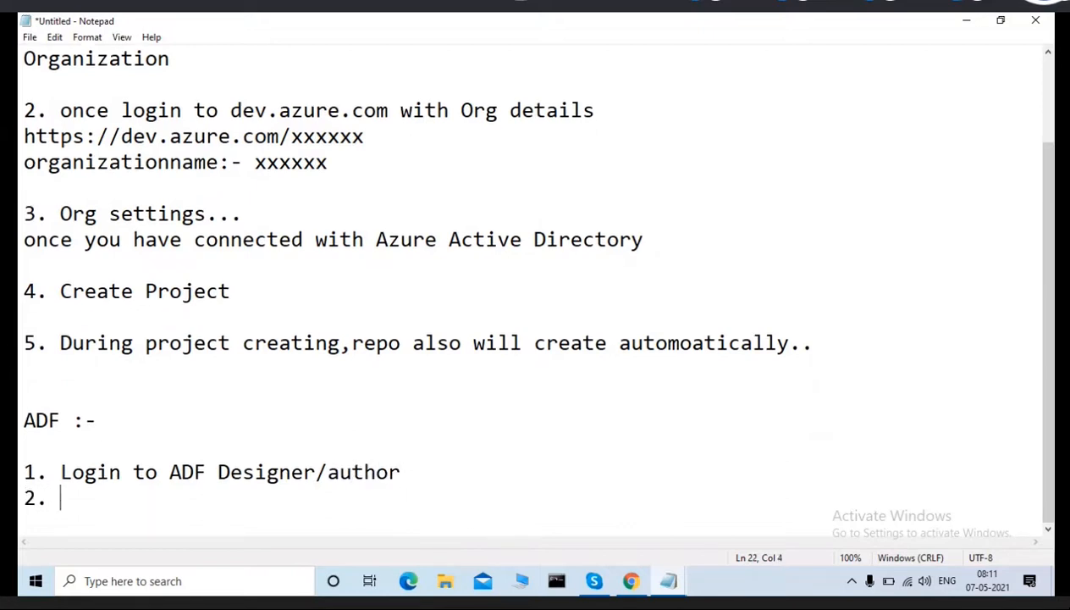
pyautogui.write('Setup co')
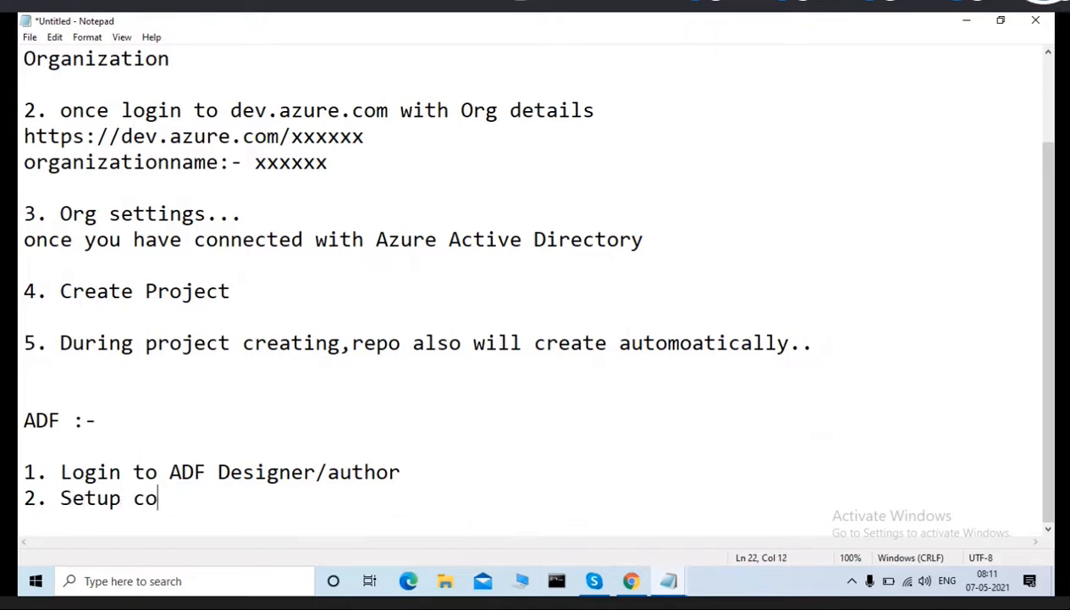
pyautogui.write('de Rep')
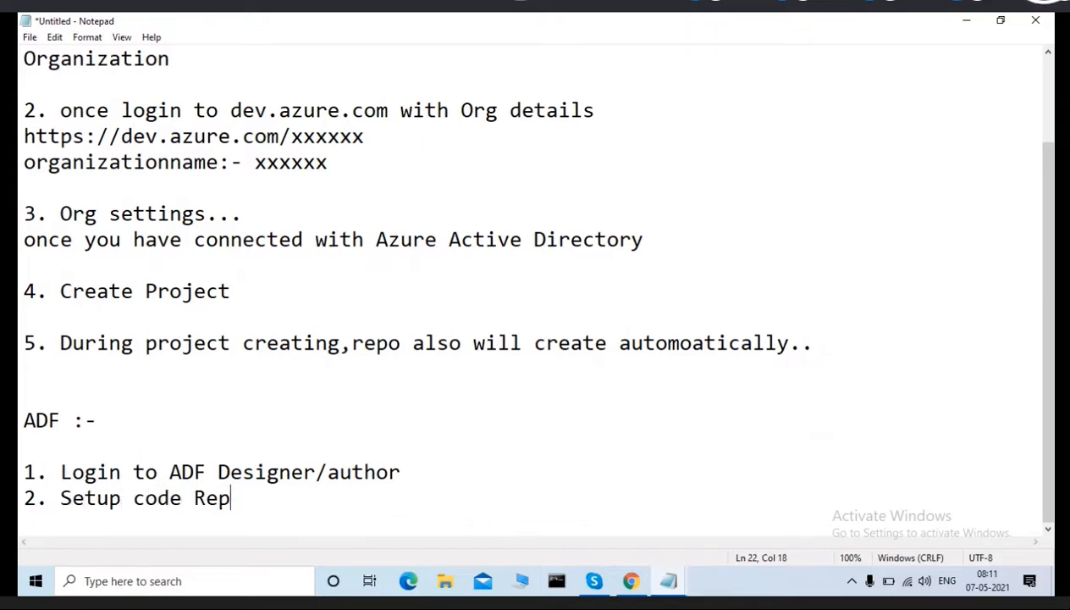
pyautogui.write('osi')
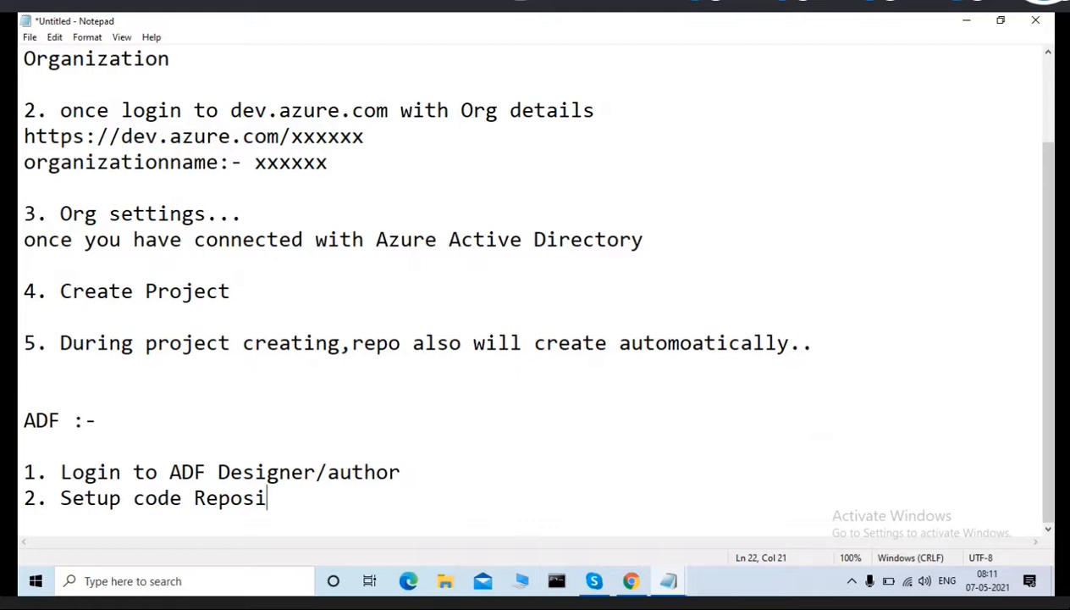
pyautogui.write('tory')
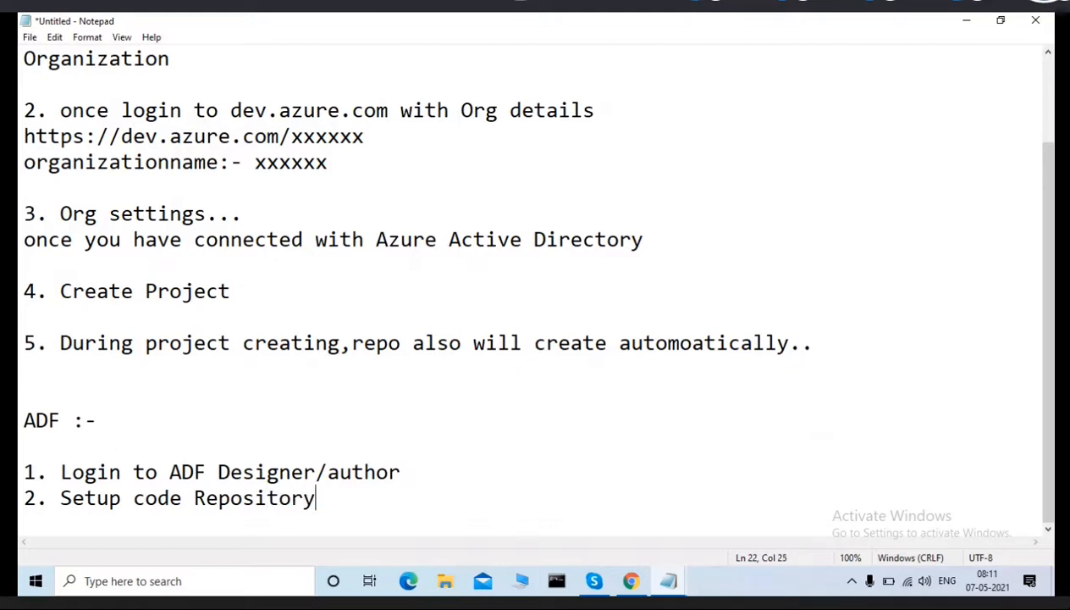
pyautogui.press('Return')
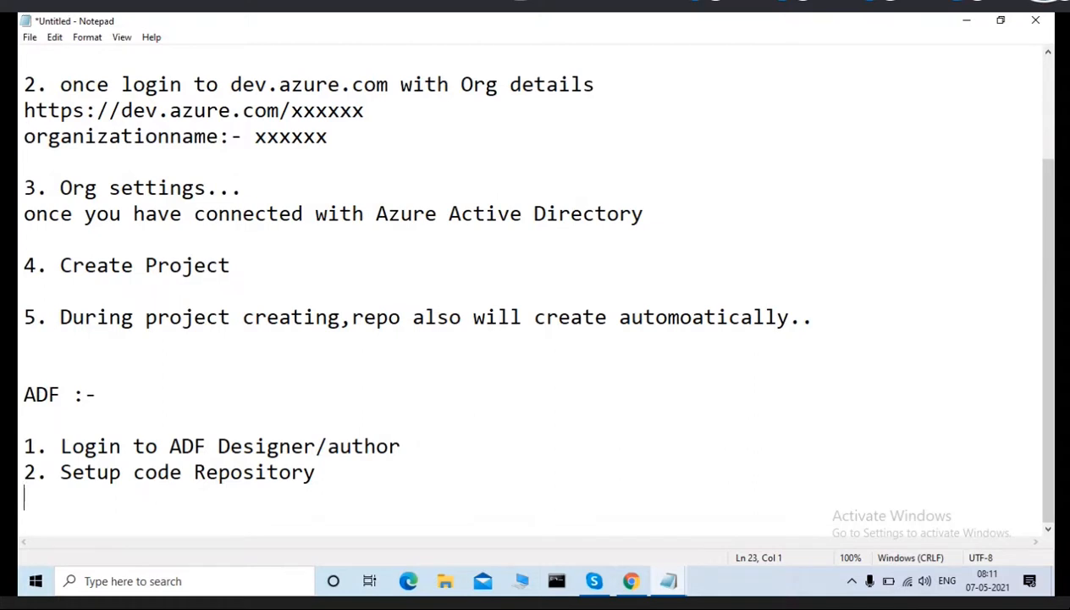
pyautogui.write('3.')
pyautogui.click(633, 584)
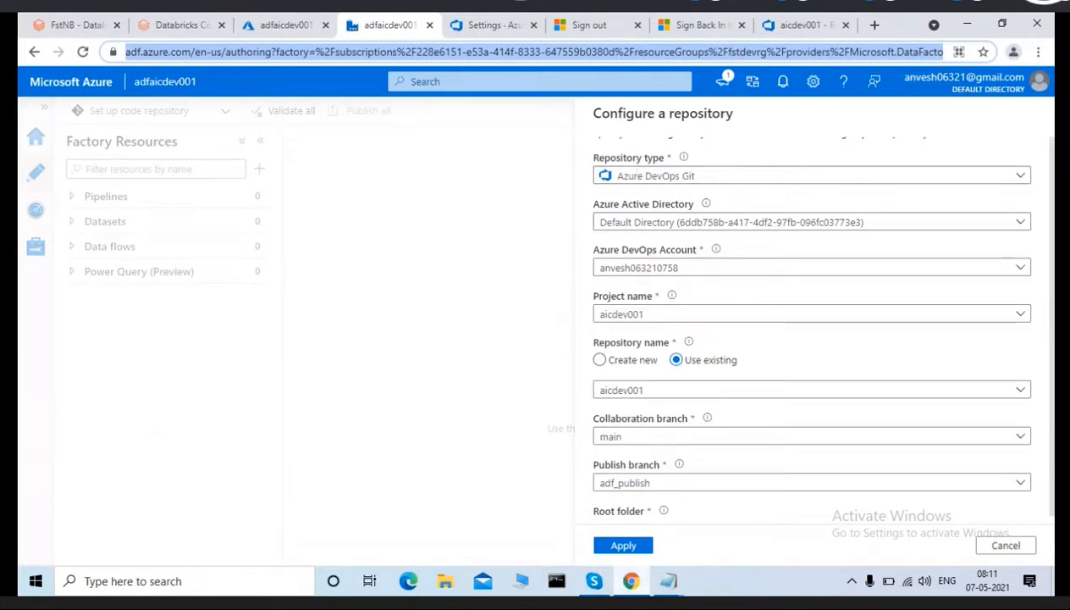
pyautogui.moveTo(631, 581)
pyautogui.moveTo(668, 579)
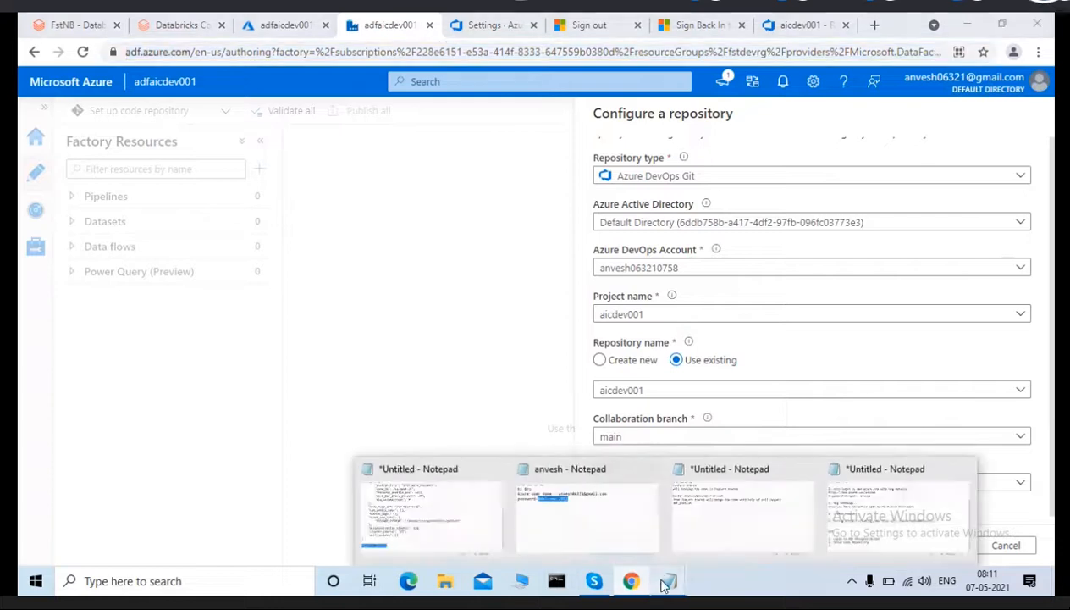
pyautogui.click(853, 537)
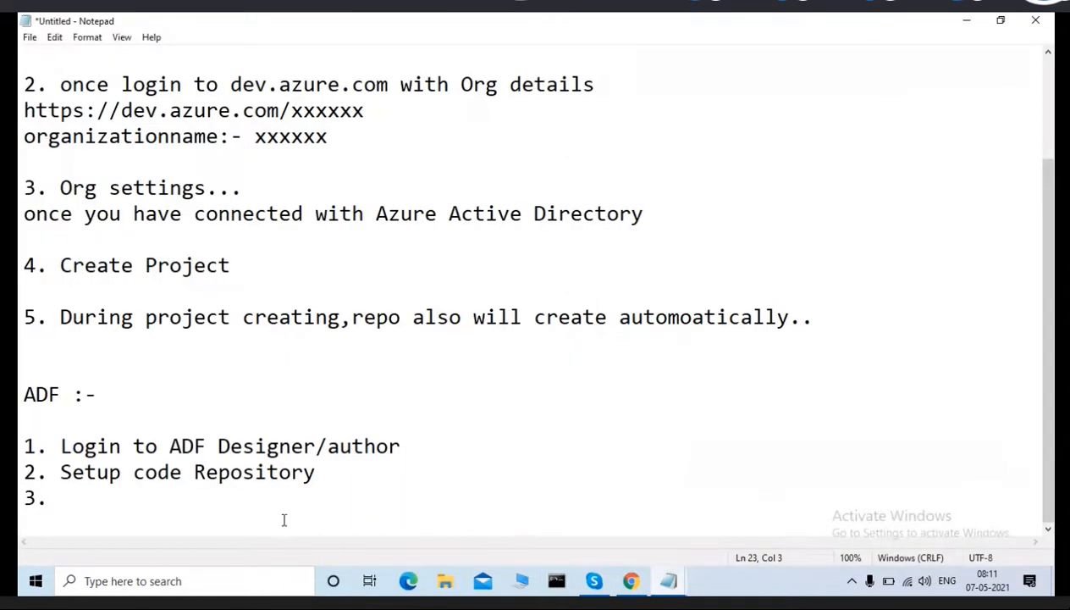
# Complete ADF step 3 as 'COnfigure repositiry --> Select Azure Devops' in the notes.
pyautogui.write('COnfigure rep')
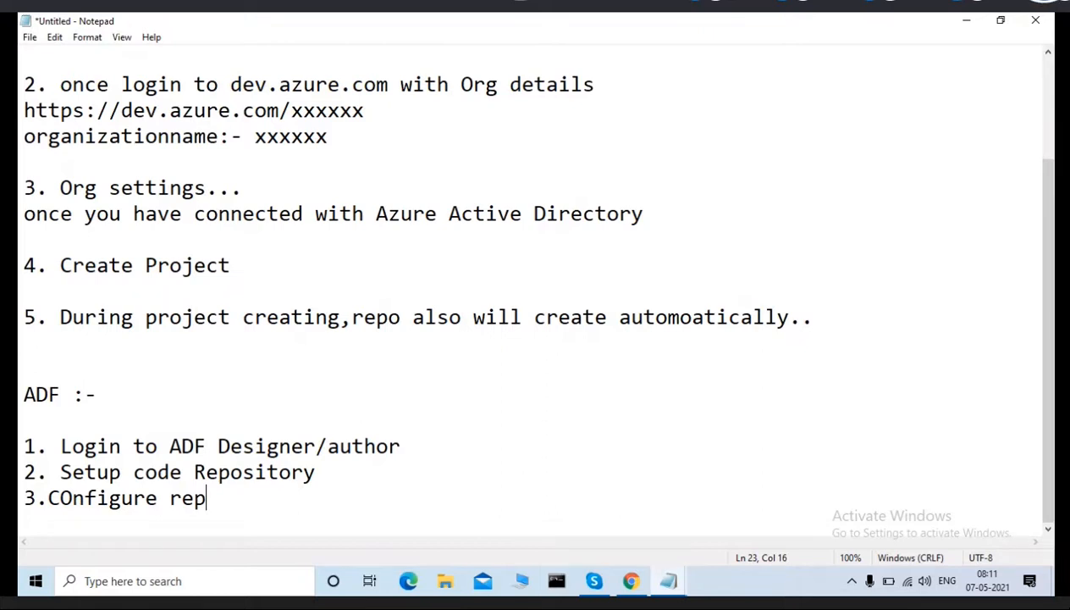
pyautogui.write('ository --> Select Azure Devops')
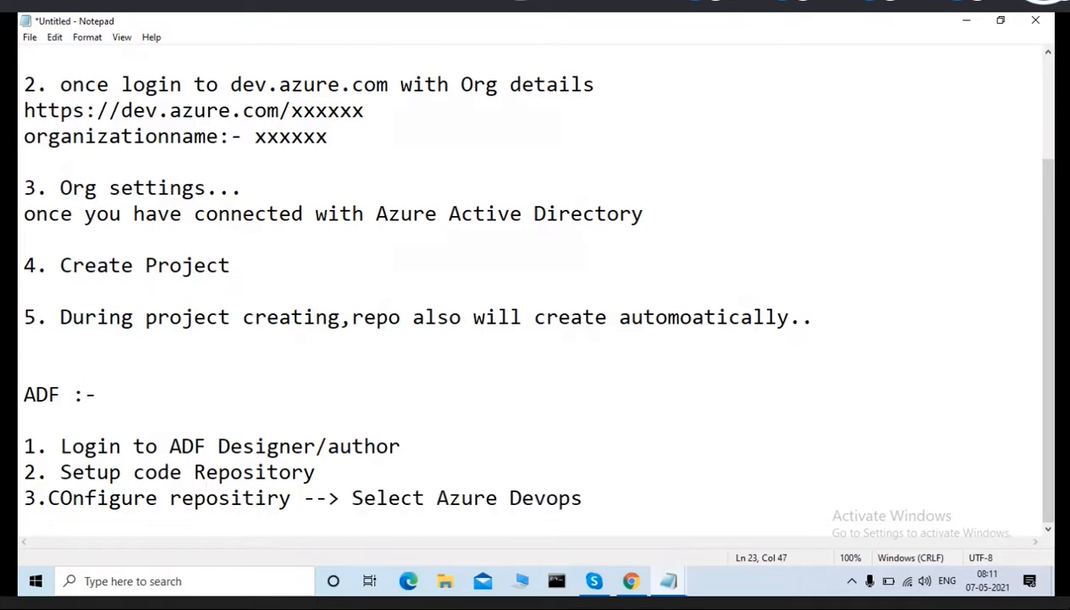
pyautogui.click(631, 581)
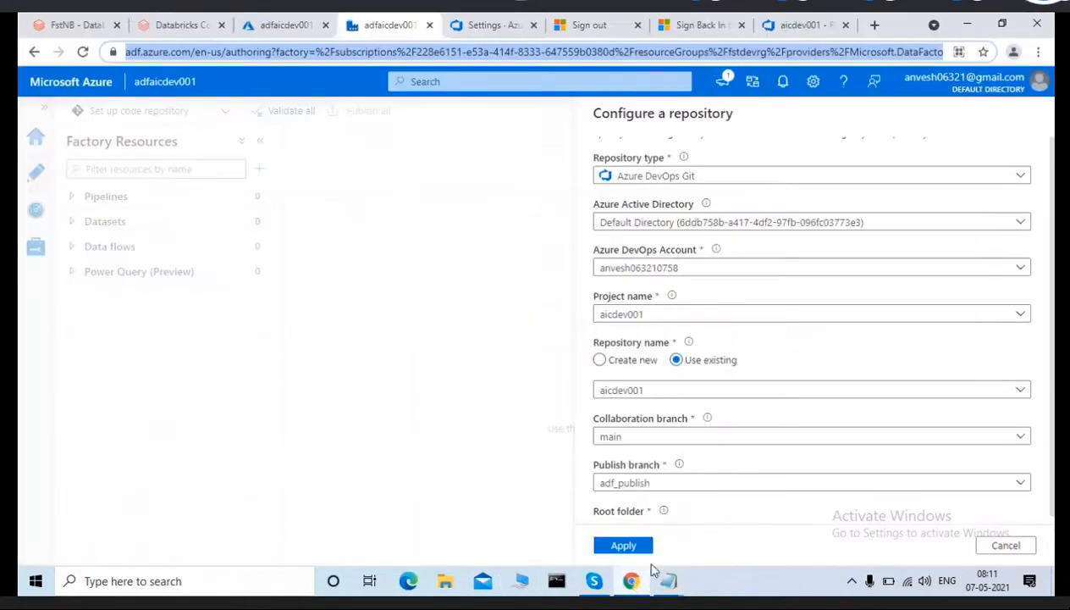
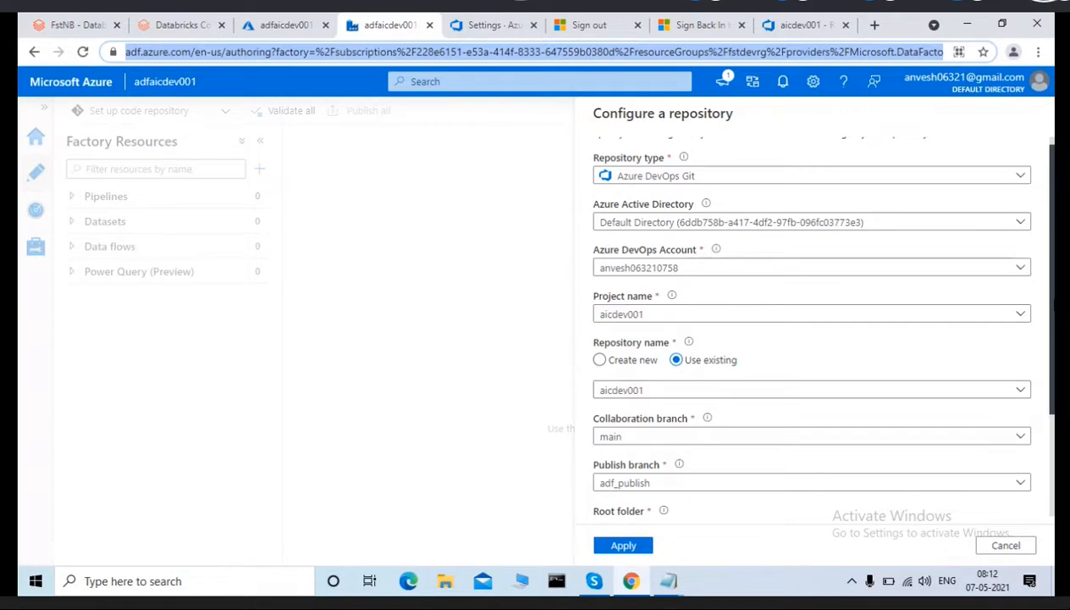
# Apply the Azure DevOps Git settings for aicdev001 (main and adf_publish branches), keeping main as working branch.
pyautogui.scroll(-3, 695, 268)
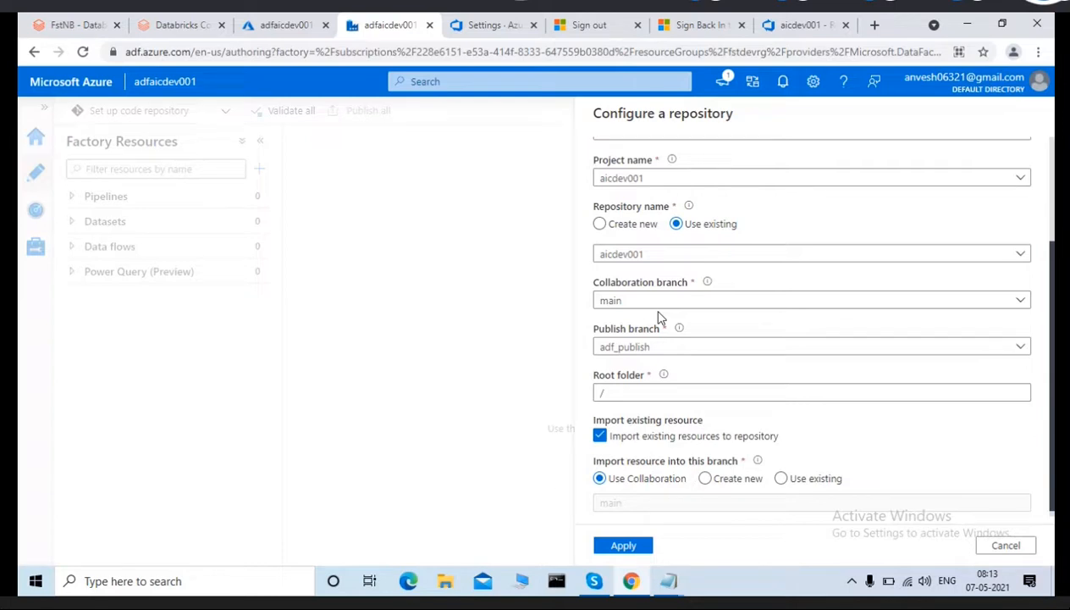
pyautogui.scroll(-1, 1054, 294)
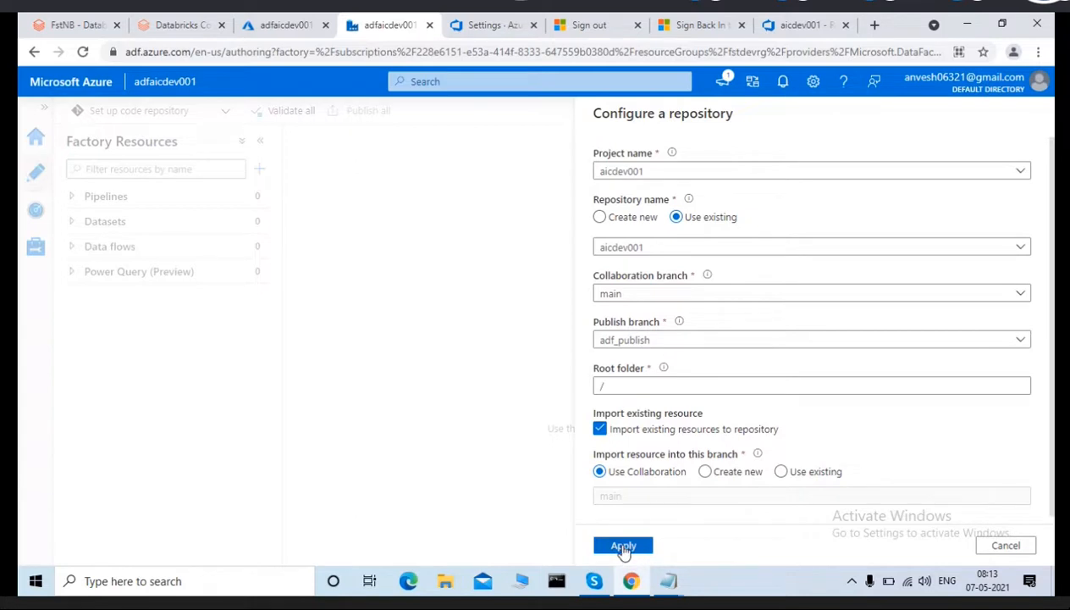
pyautogui.click(624, 548)
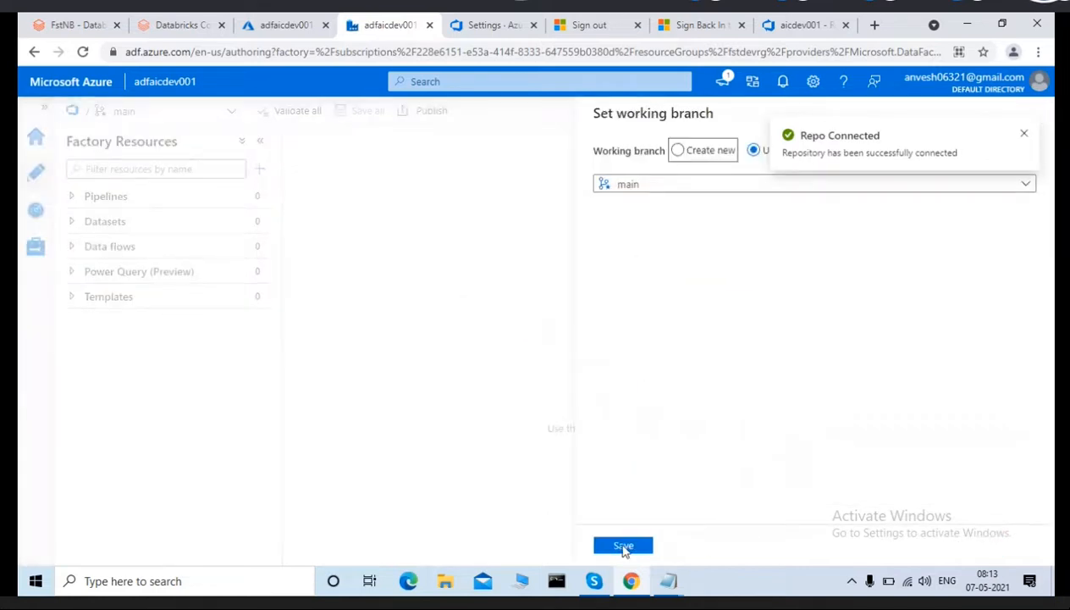
pyautogui.click(622, 546)
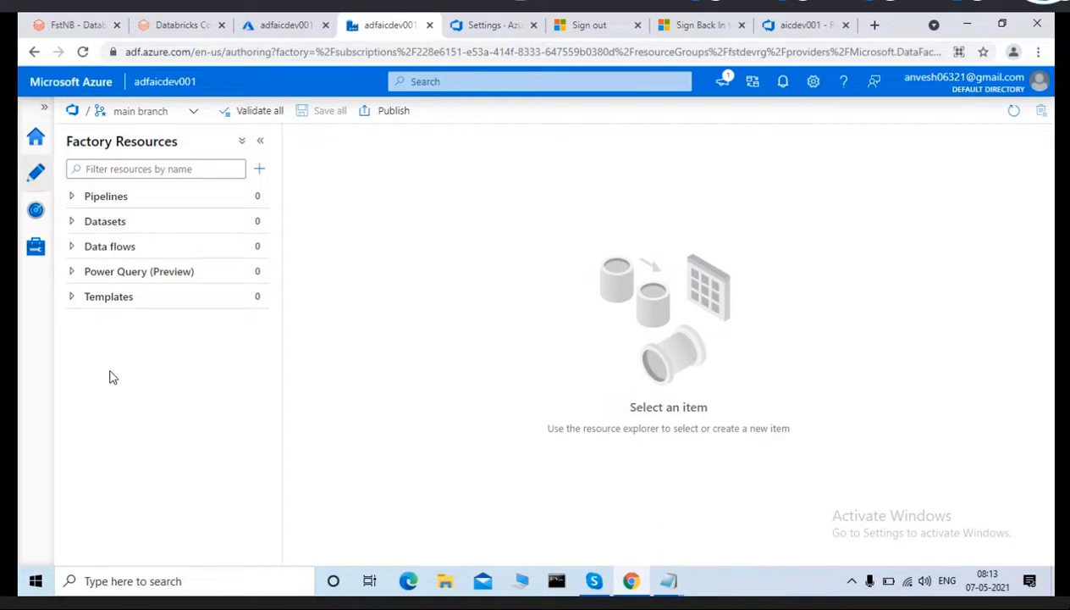
# Expand Pipelines, then choose Switch to live mode from the branch list.
pyautogui.click(74, 196)
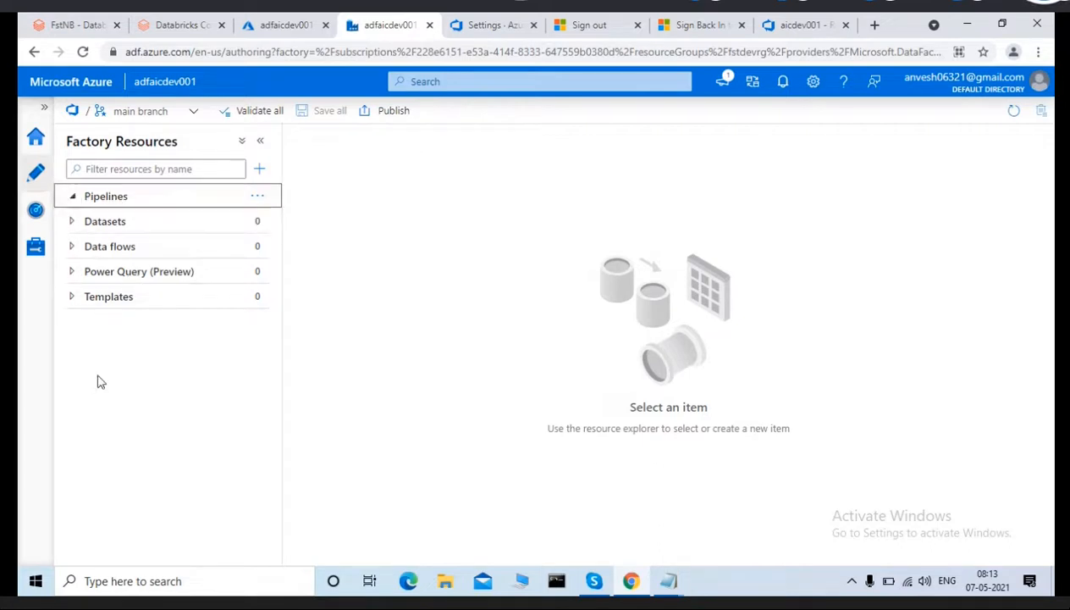
pyautogui.click(195, 120)
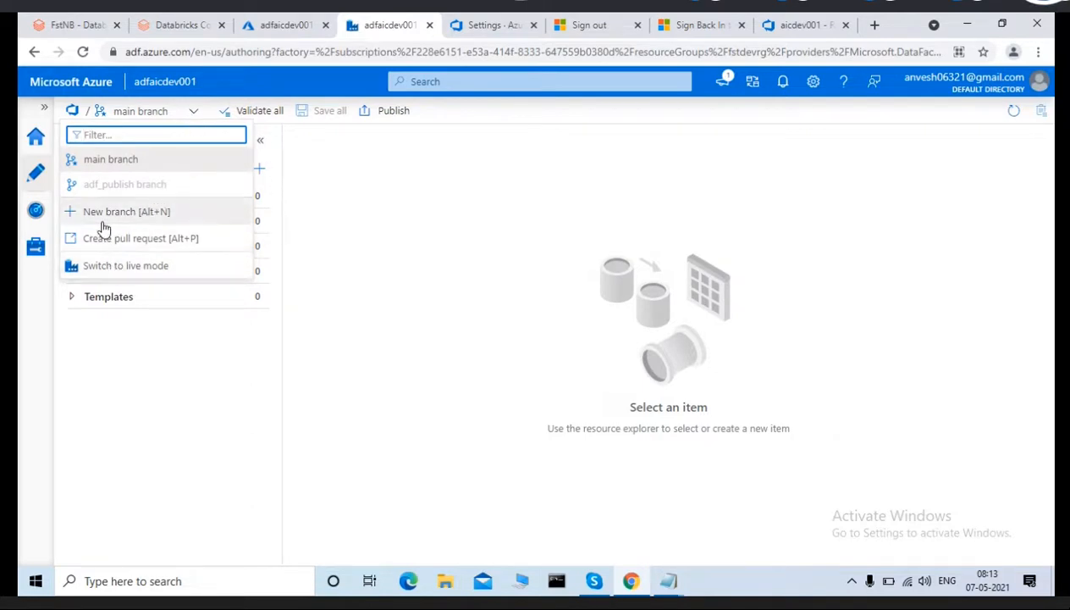
pyautogui.click(136, 399)
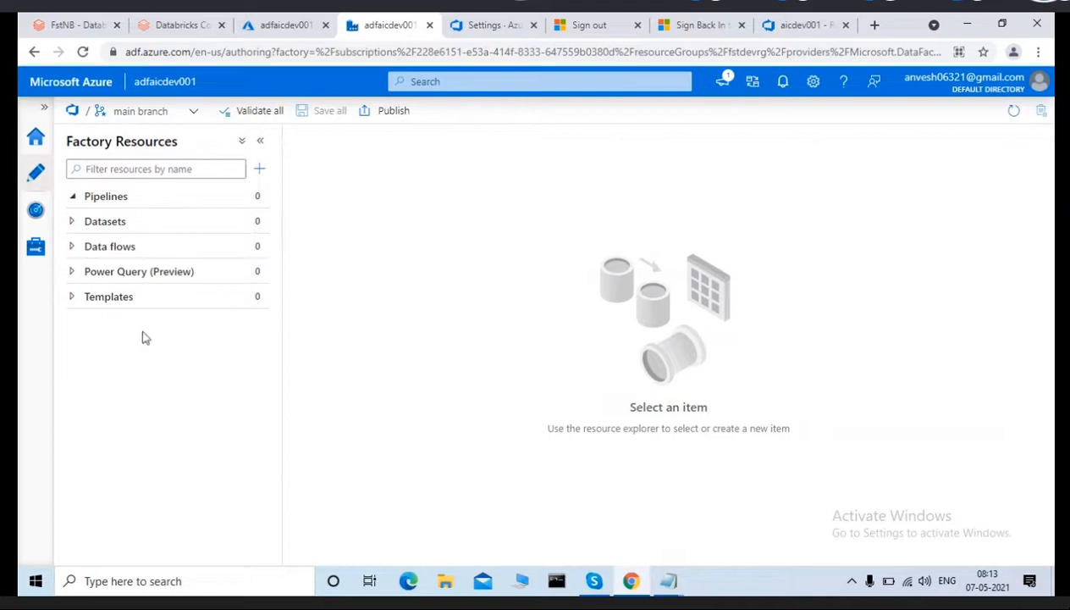
pyautogui.click(195, 111)
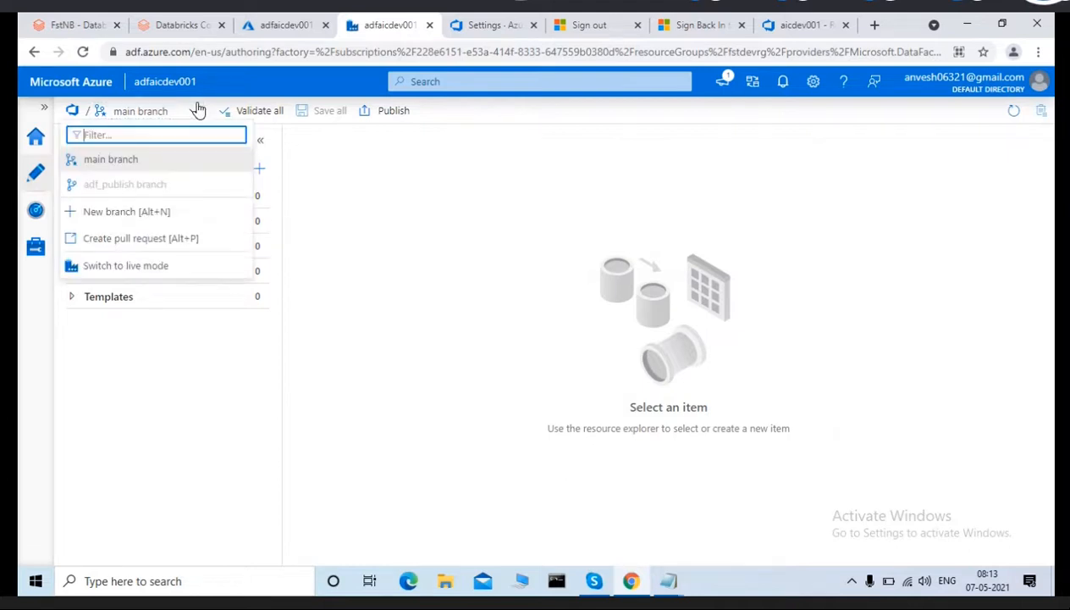
pyautogui.click(114, 266)
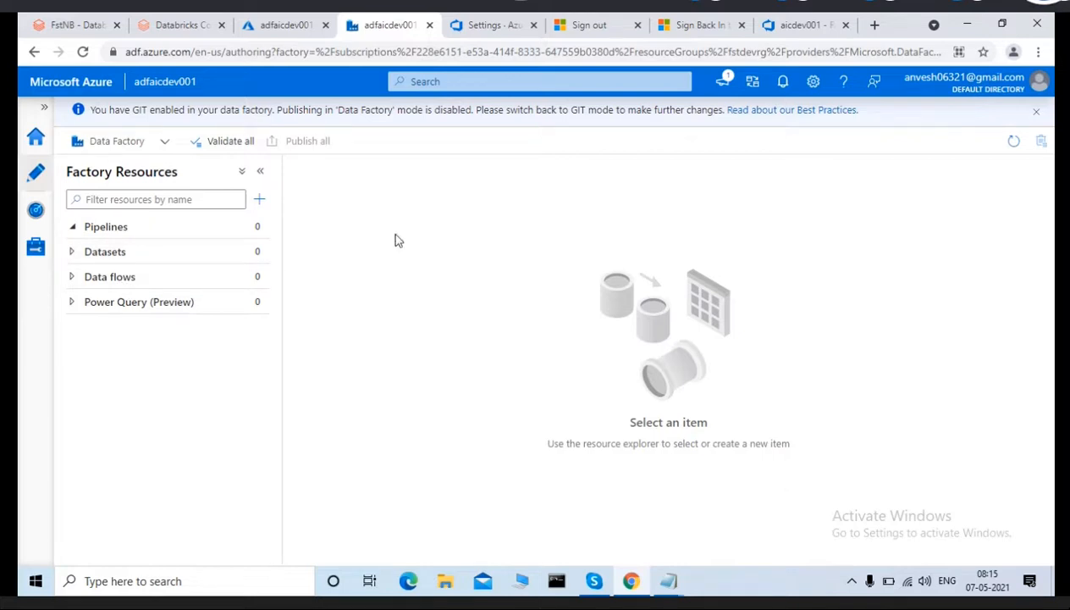
# Return to Azure DevOps GIT mode and create a new feature/ branch named after the developer.
pyautogui.click(165, 144)
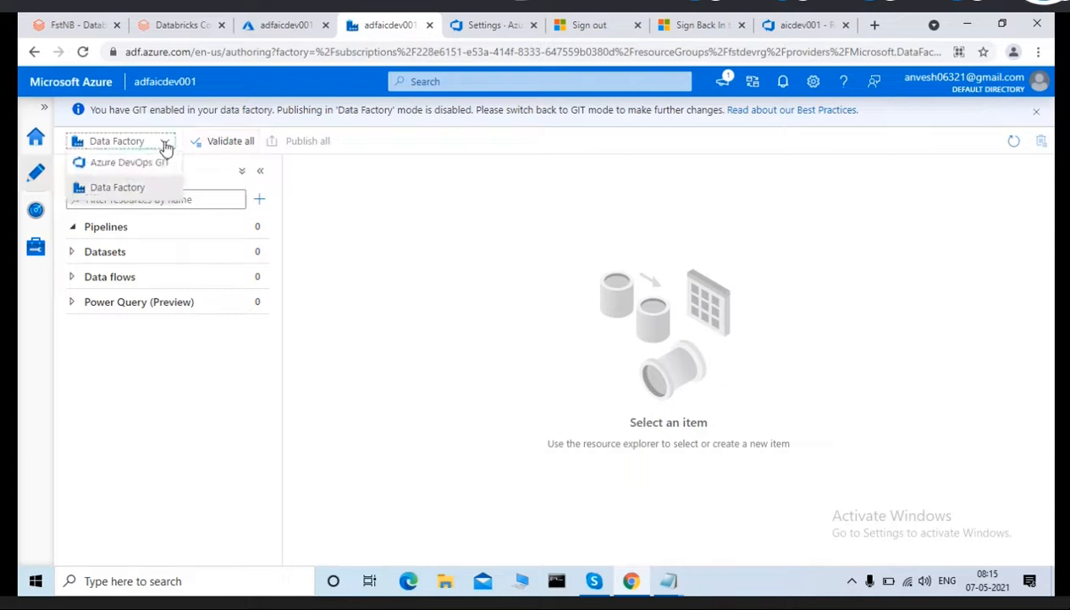
pyautogui.click(119, 167)
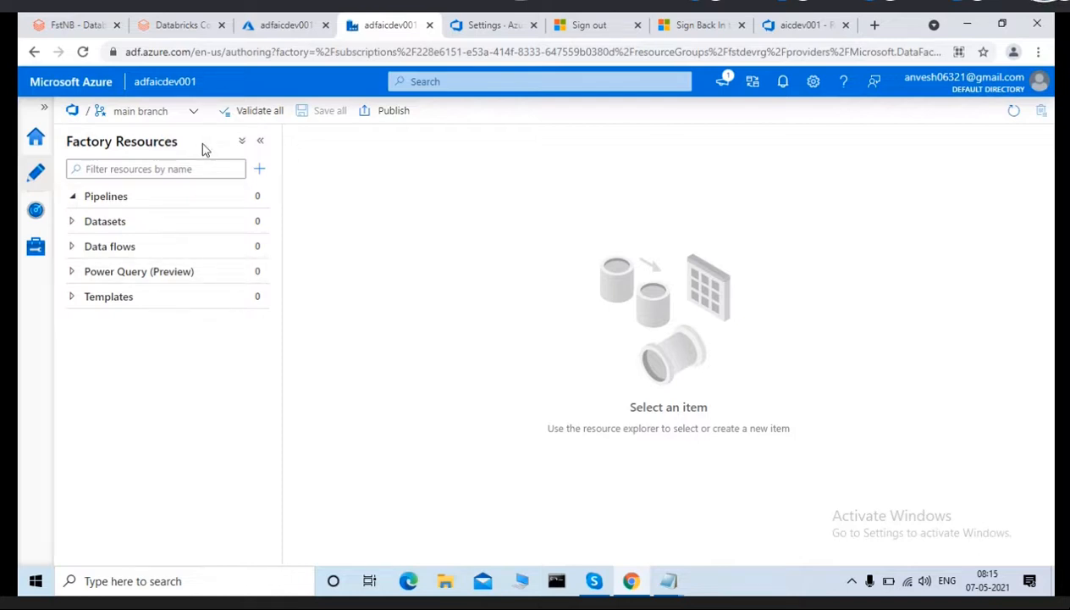
pyautogui.click(193, 113)
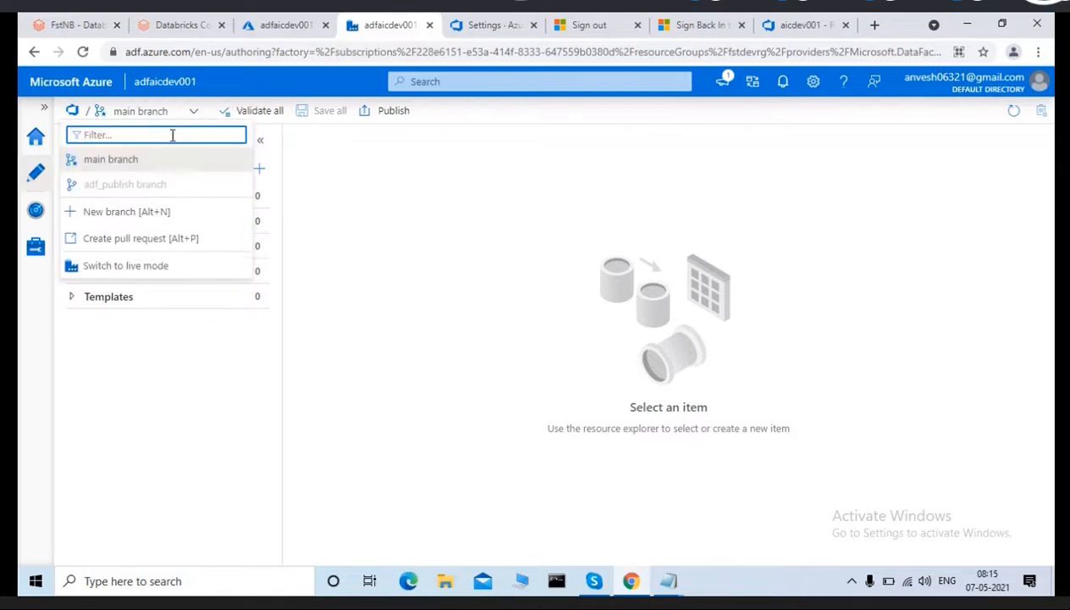
pyautogui.click(127, 212)
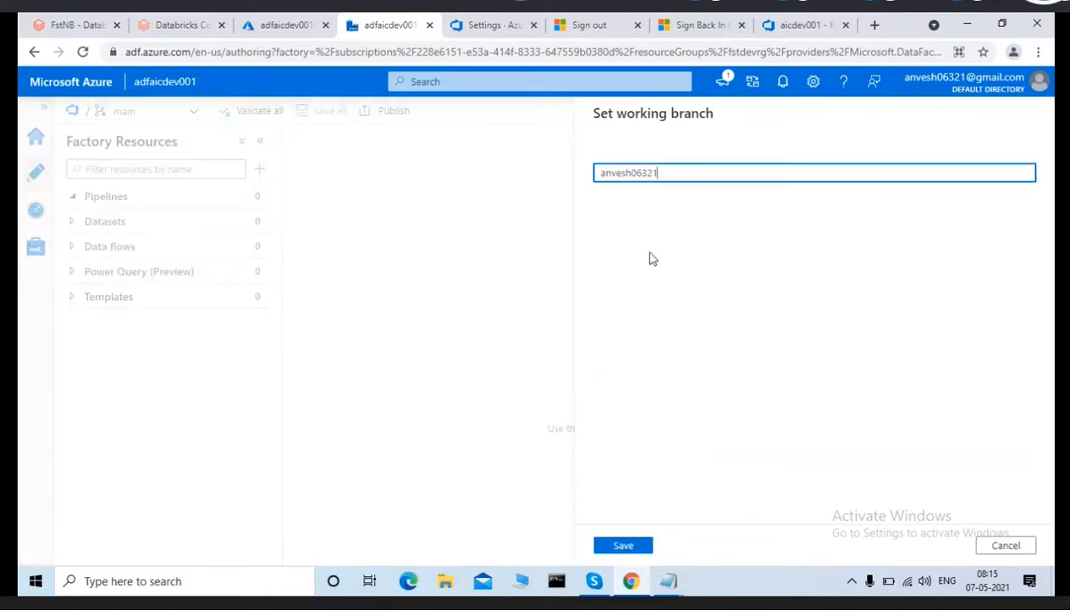
pyautogui.doubleClick(671, 173)
pyautogui.write('feature/')
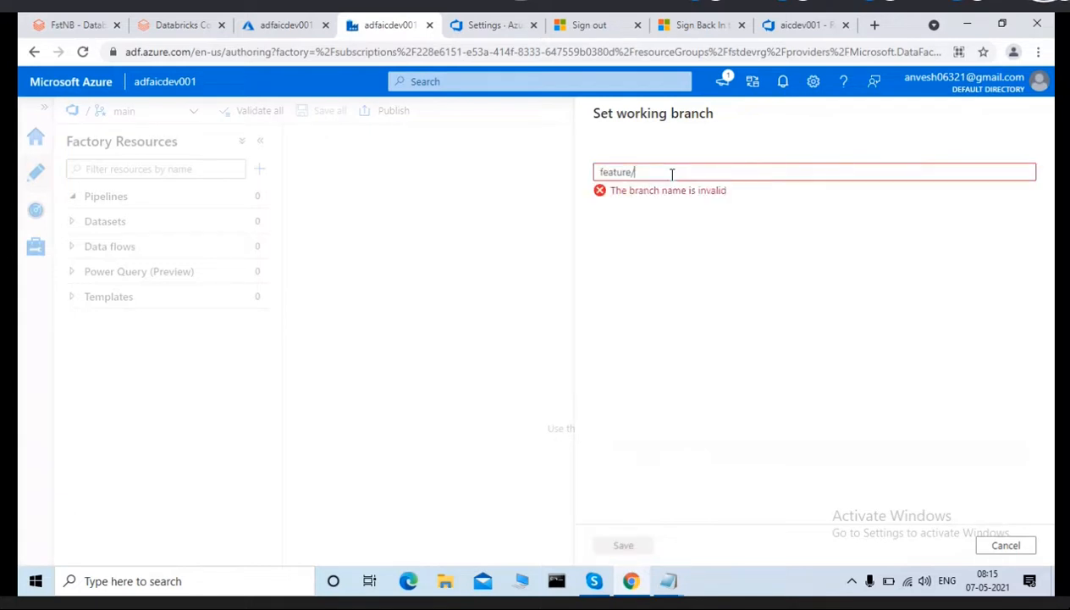
pyautogui.write('kiran')
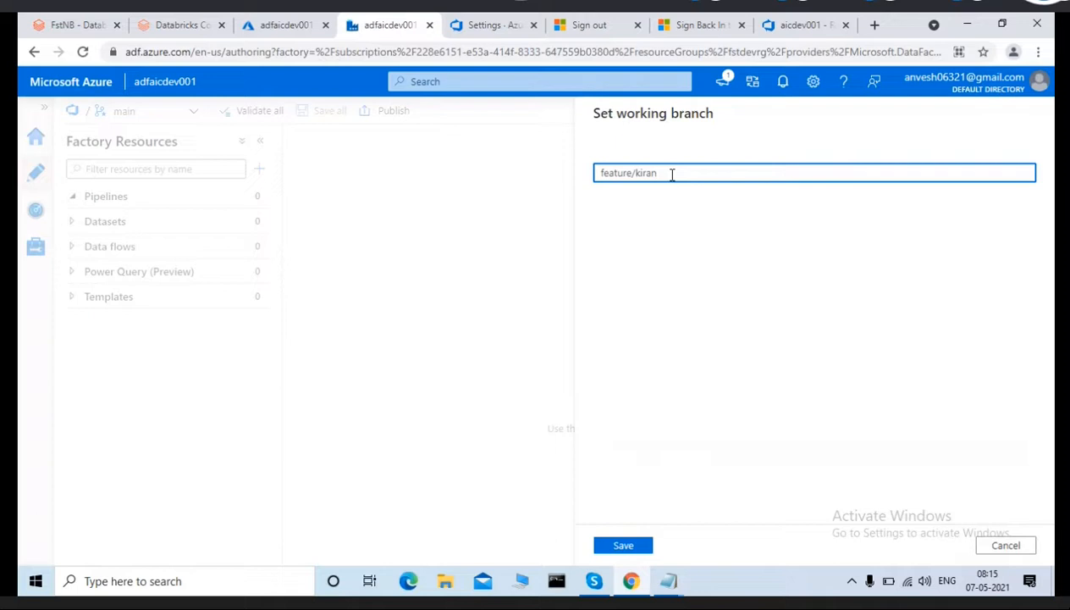
pyautogui.click(615, 546)
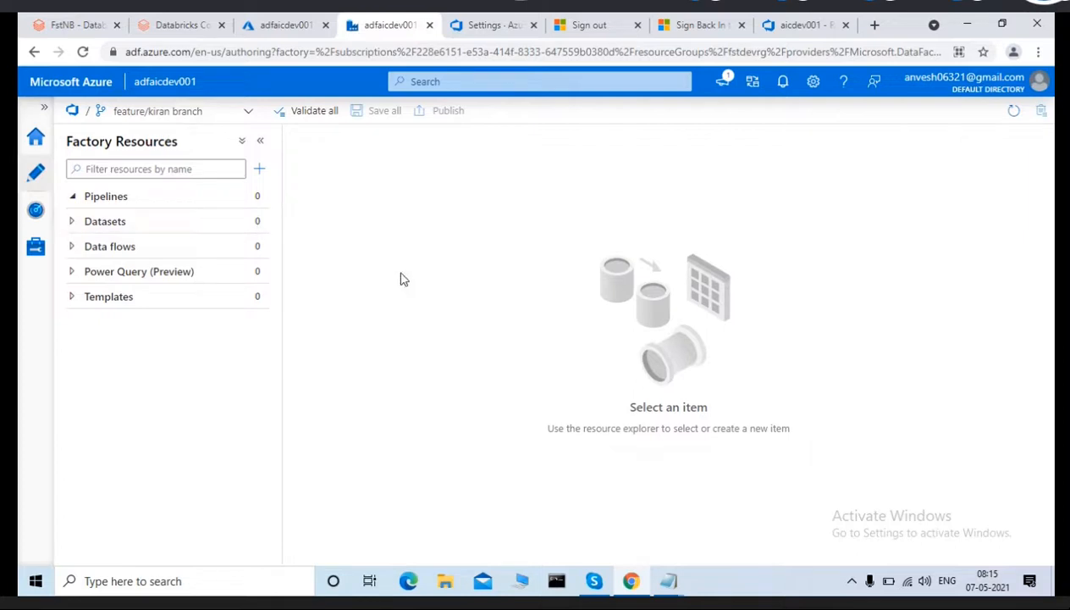
pyautogui.click(787, 27)
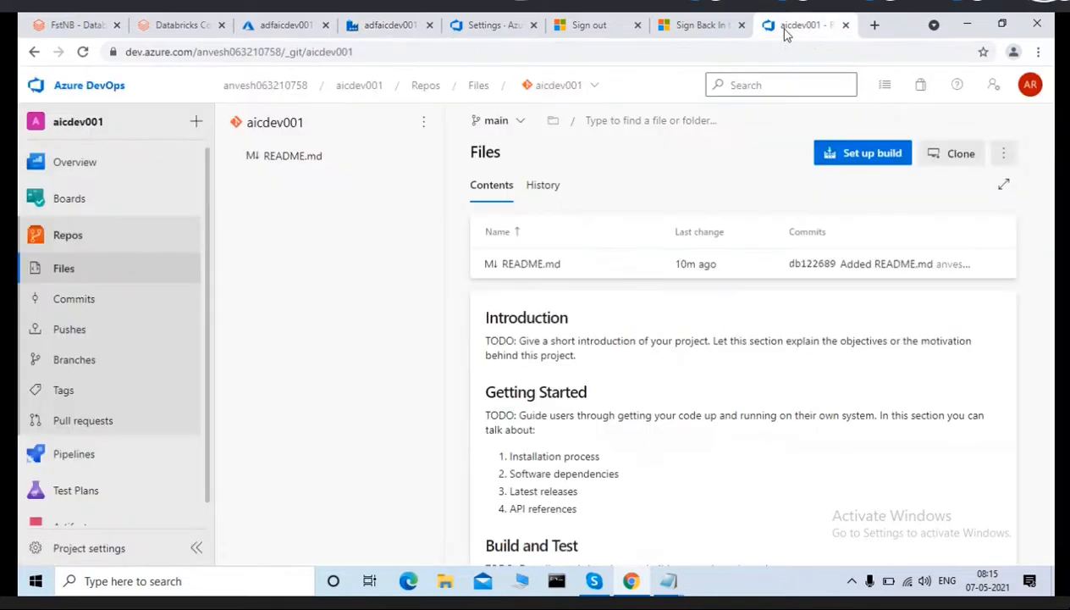
pyautogui.click(63, 360)
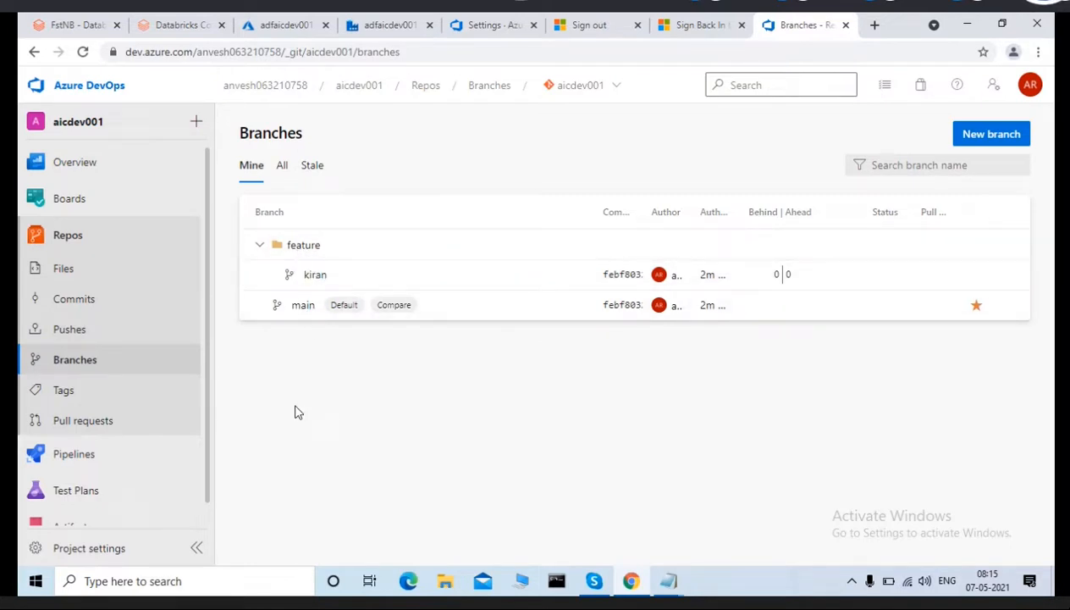
pyautogui.click(283, 165)
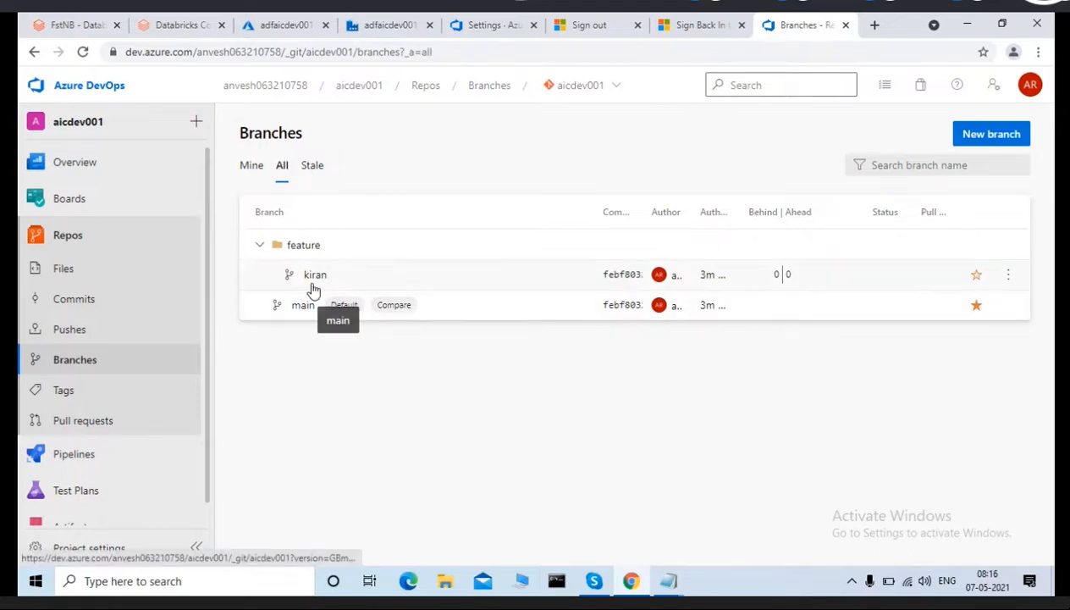
pyautogui.click(251, 166)
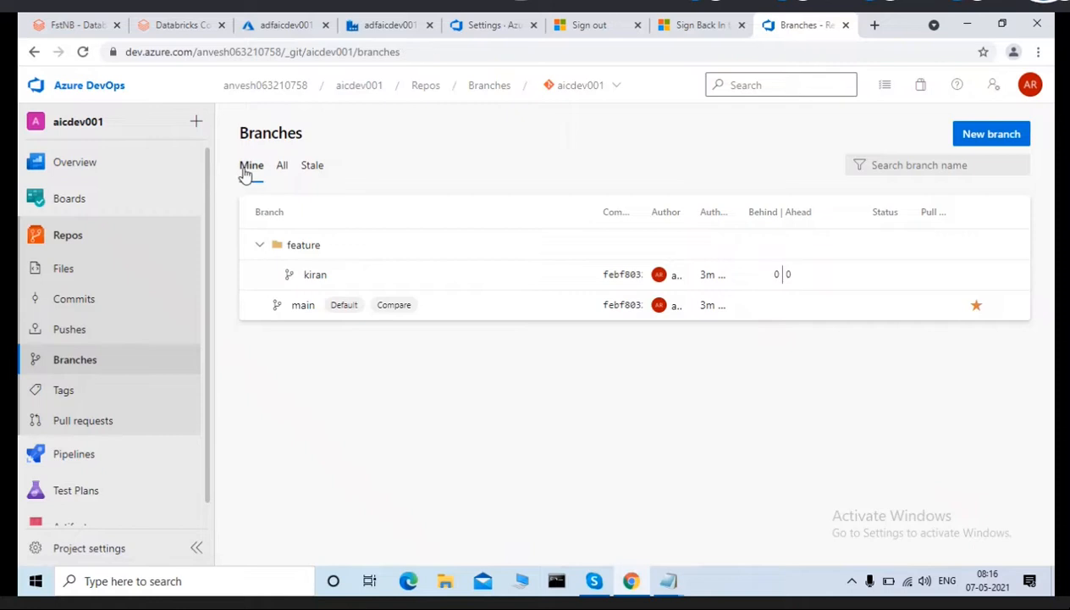
pyautogui.click(369, 30)
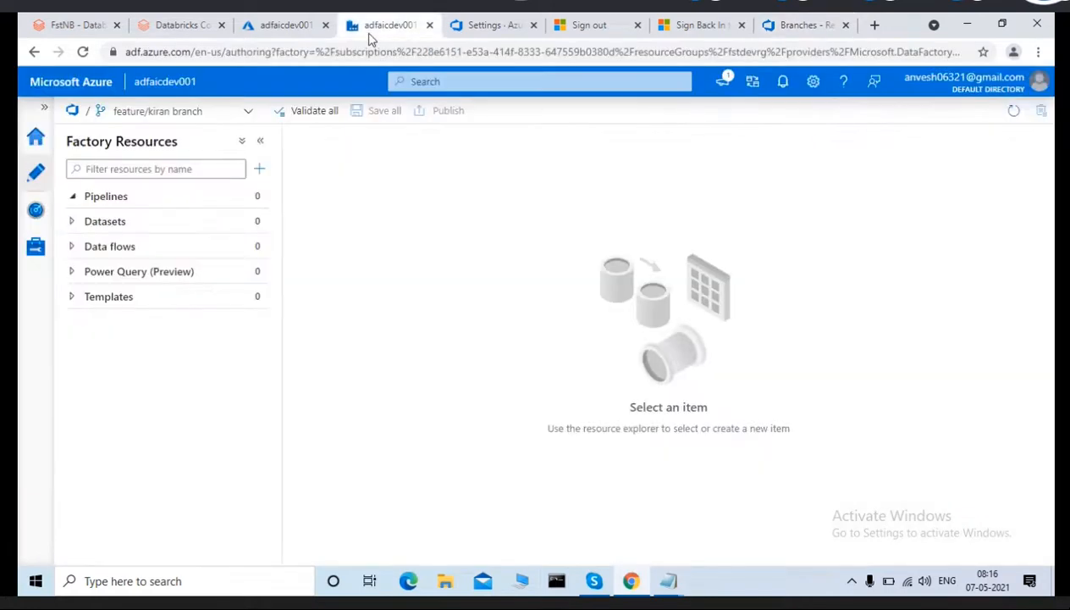
# Create a new pipeline named PL_TEST.
pyautogui.click(72, 200)
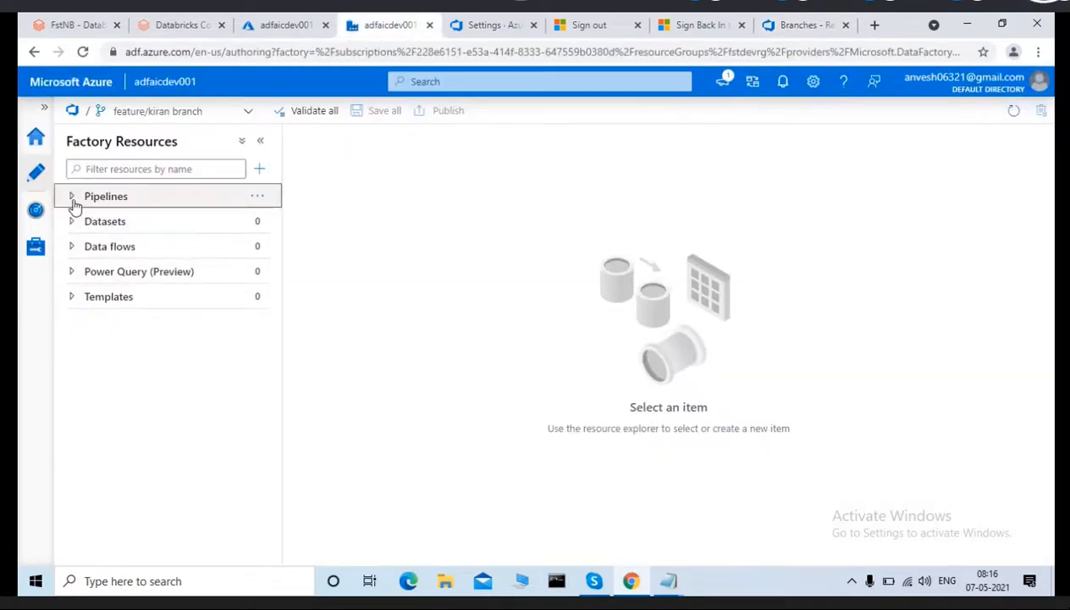
pyautogui.click(259, 169)
pyautogui.click(290, 192)
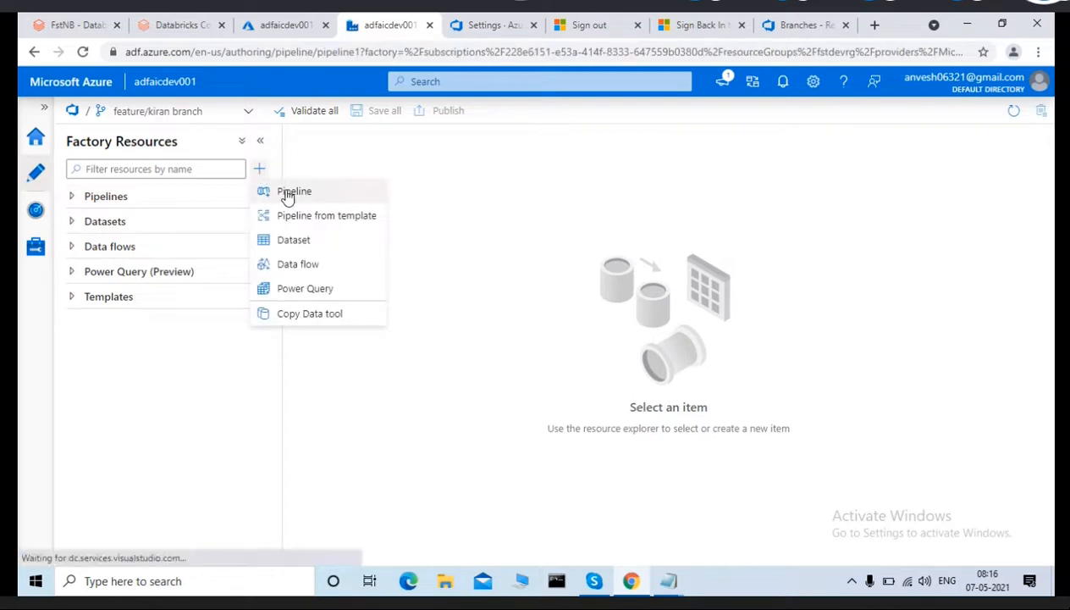
pyautogui.doubleClick(846, 272)
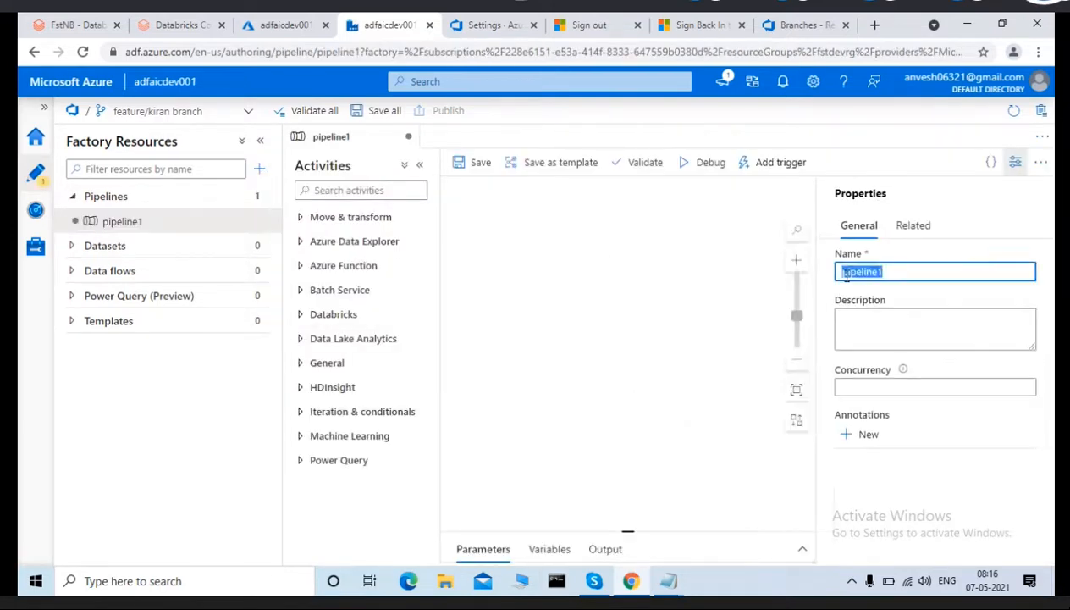
pyautogui.write('PL_TEST')
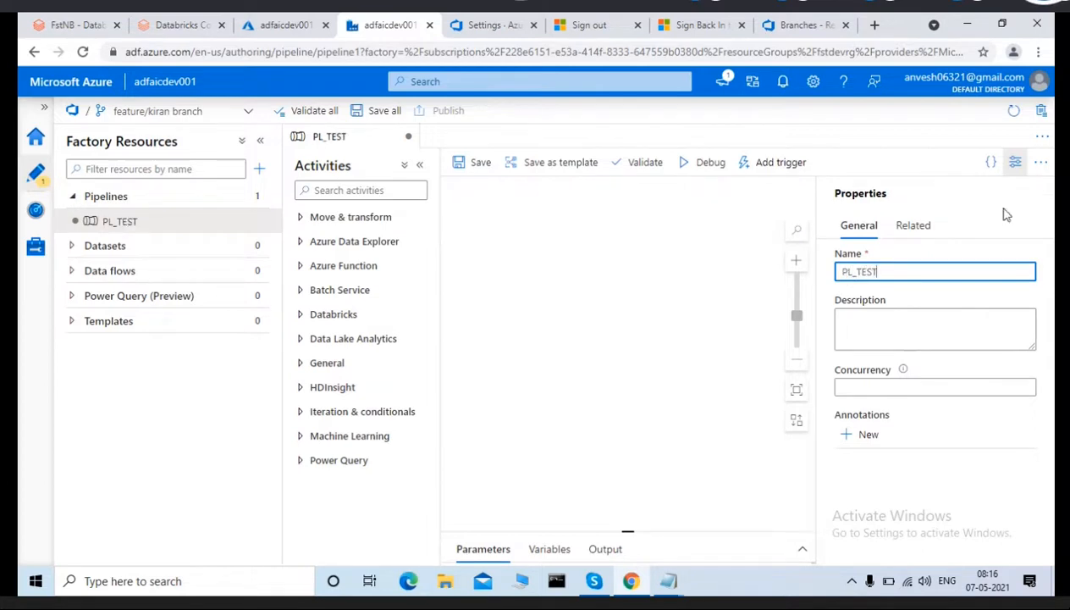
pyautogui.click(1017, 162)
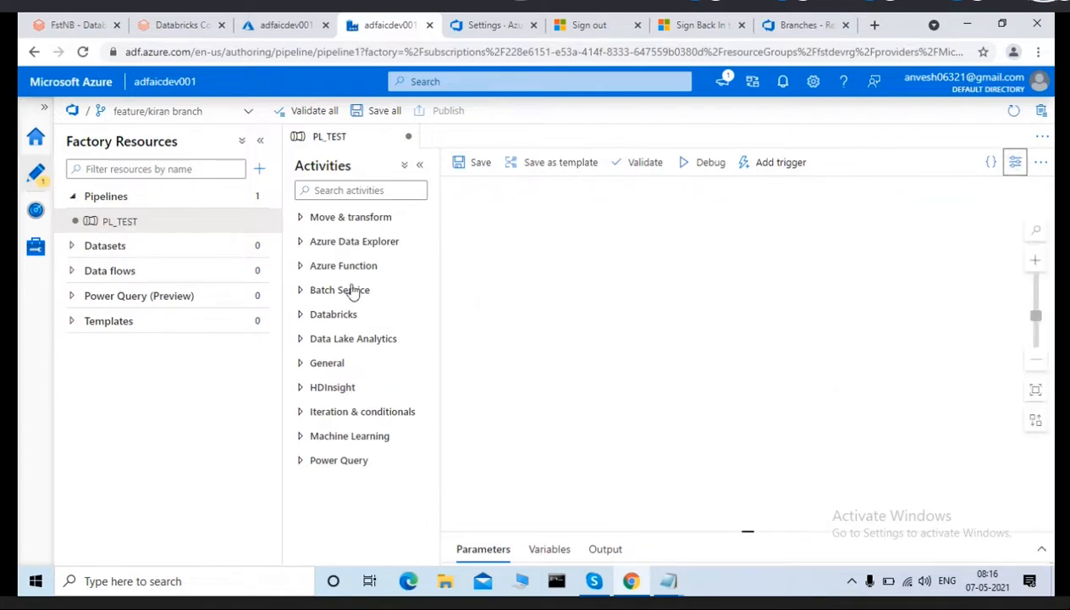
# Add a Wait activity named AT_WAIT to PL_TEST with a 1-second wait time.
pyautogui.click(327, 191)
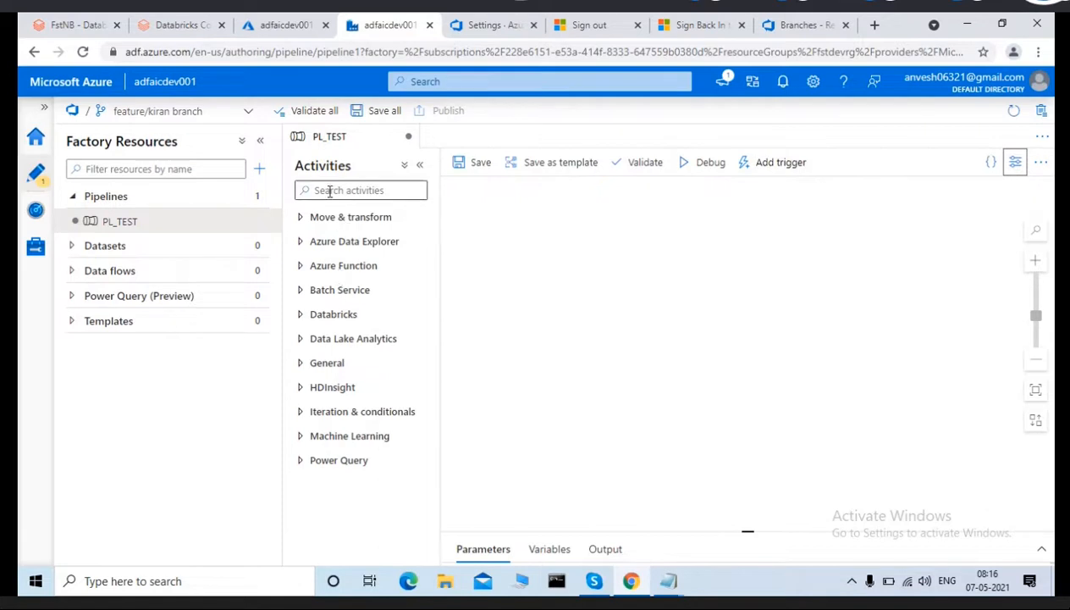
pyautogui.moveTo(739, 532); pyautogui.dragTo(741, 315)
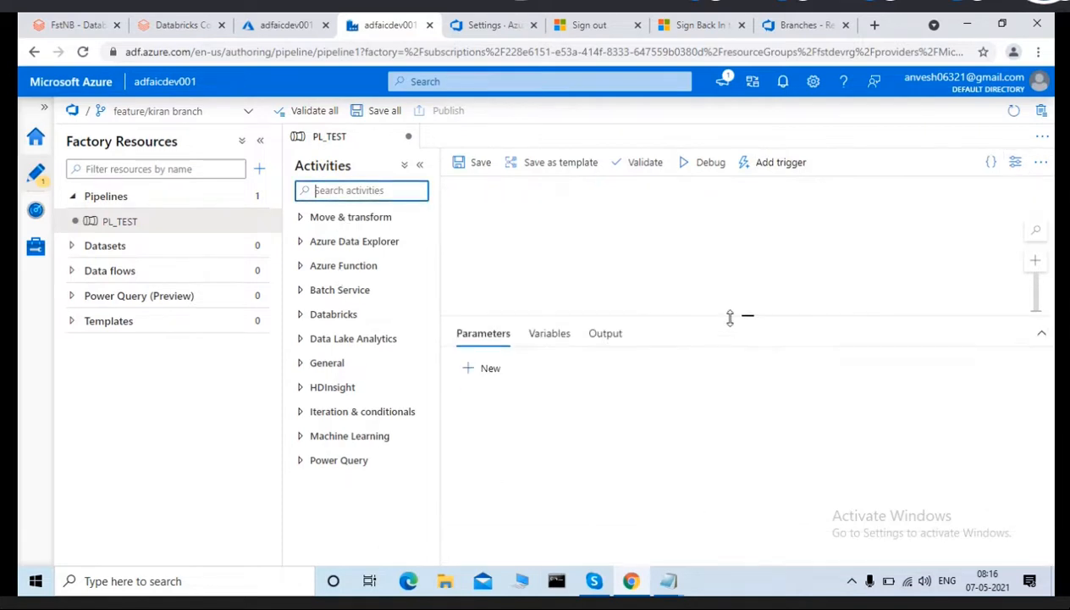
pyautogui.write('WAI')
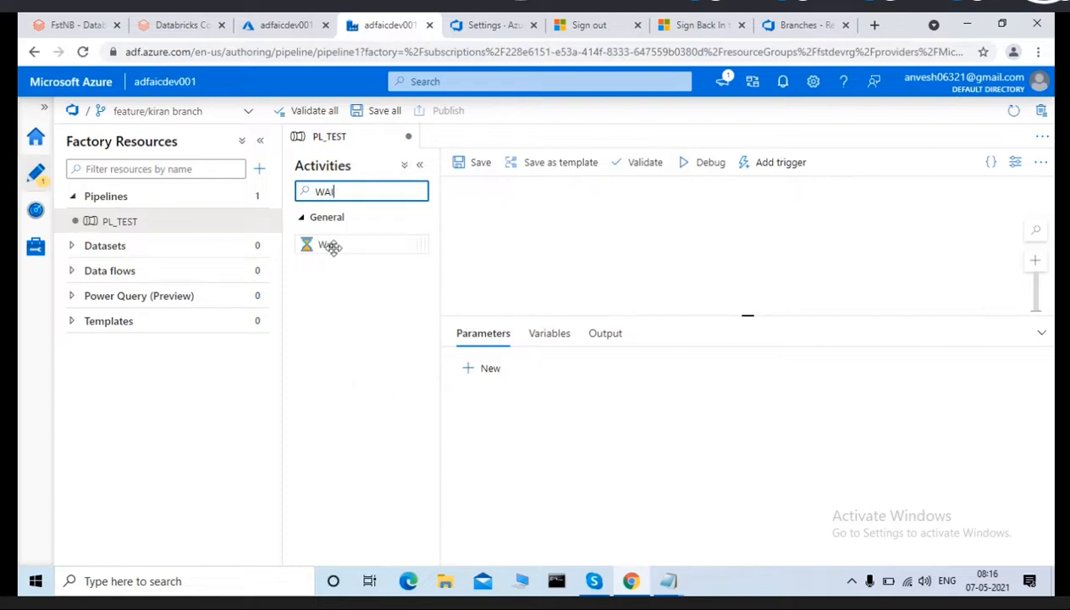
pyautogui.moveTo(329, 246); pyautogui.dragTo(602, 217)
pyautogui.doubleClick(617, 403)
pyautogui.write('AT_WAIT')
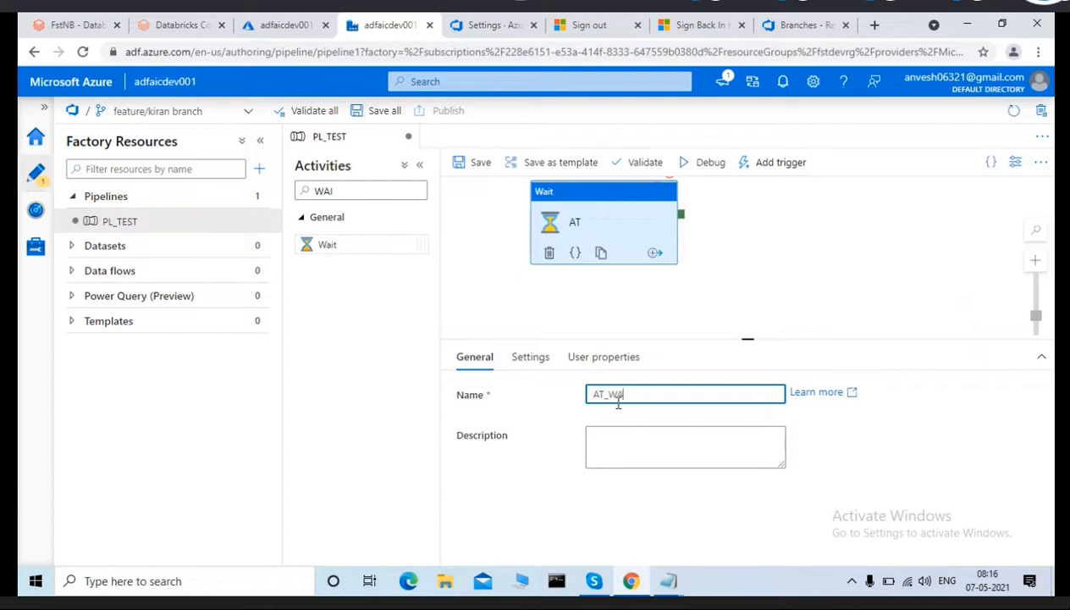
pyautogui.click(530, 357)
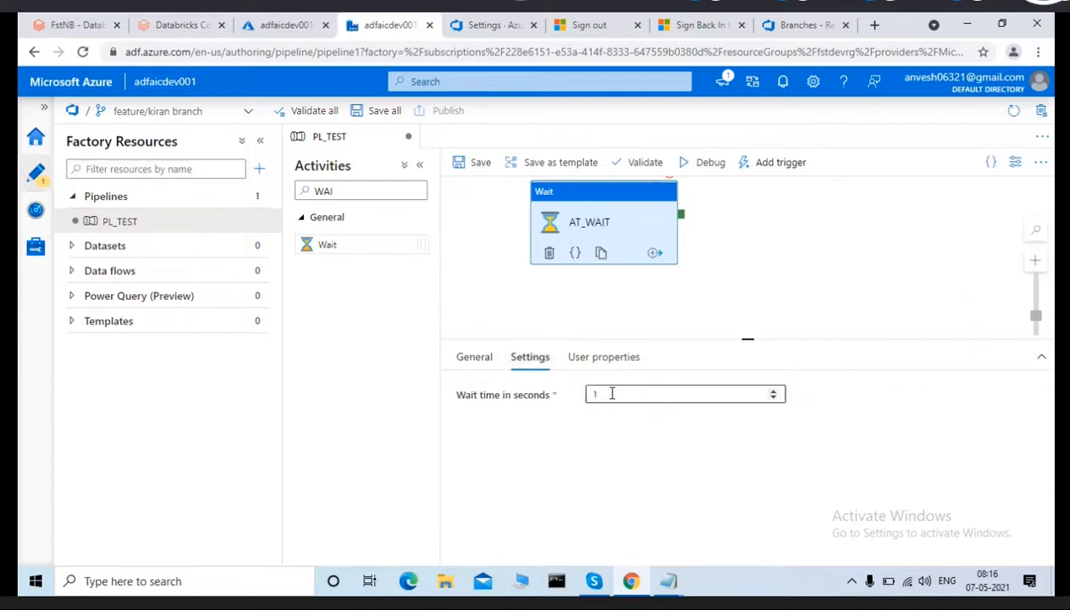
pyautogui.click(506, 298)
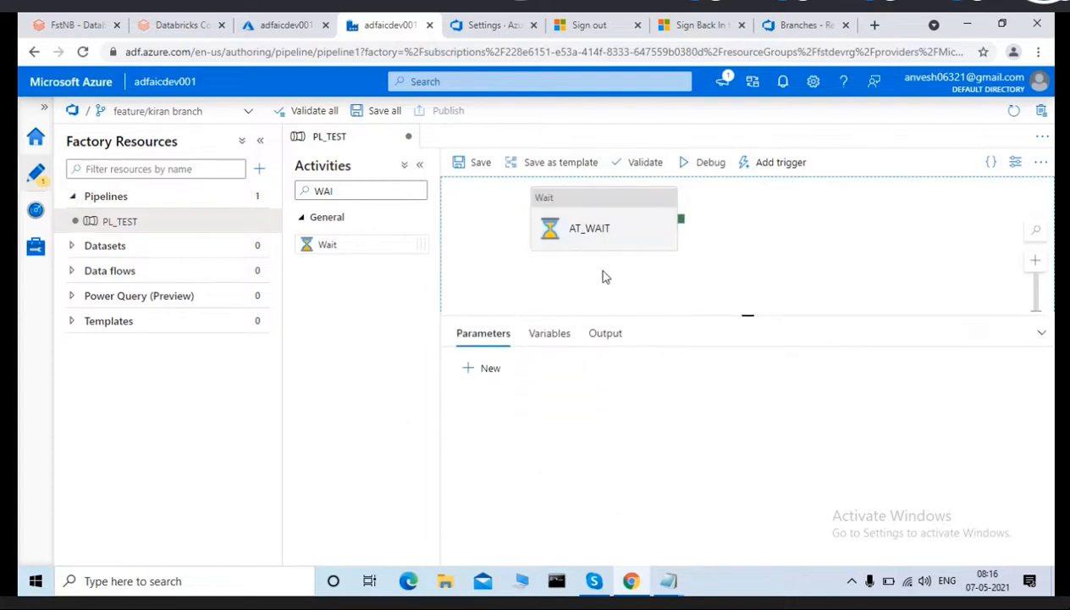
# Debug PL_TEST and refresh the output to confirm AT_WAIT succeeded.
pyautogui.click(709, 165)
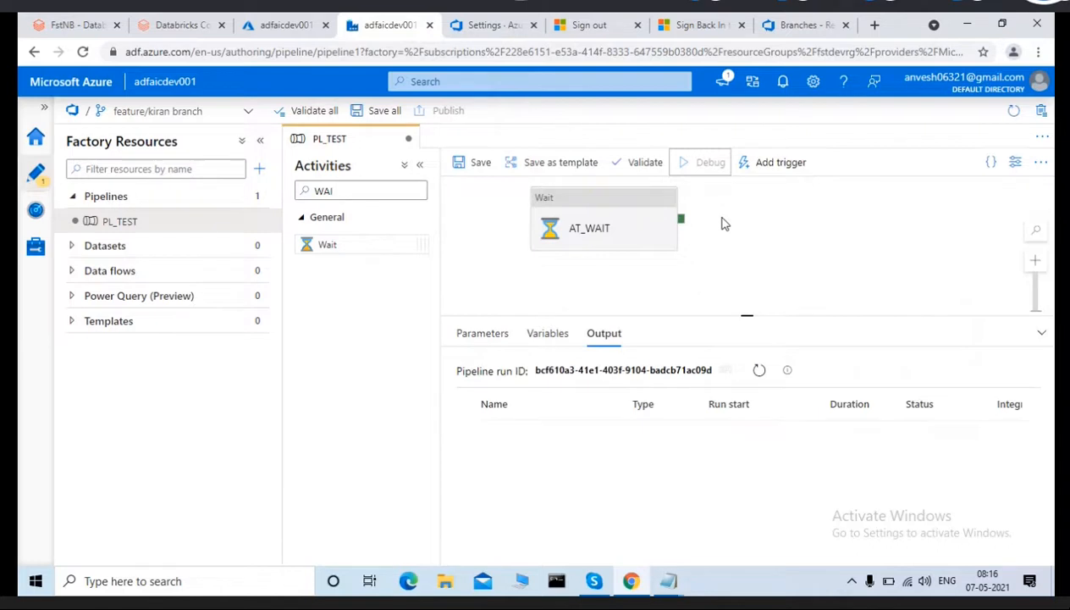
pyautogui.click(759, 370)
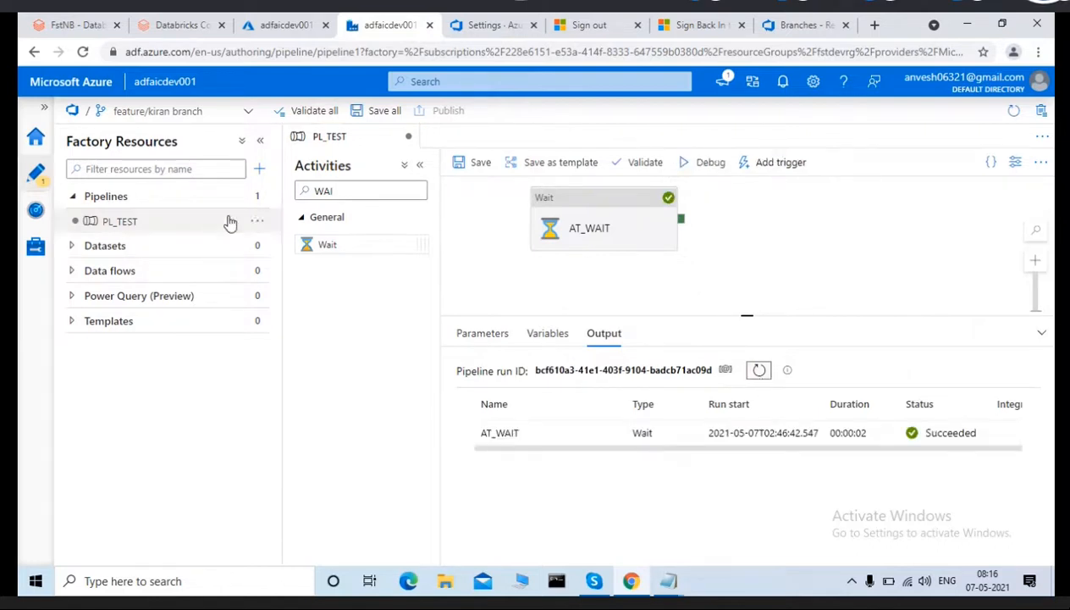
pyautogui.click(771, 162)
# Try Trigger now on PL_TEST, cancel the publish-first panel, and refresh debug output showing AT_WAIT succeeded.
pyautogui.click(767, 189)
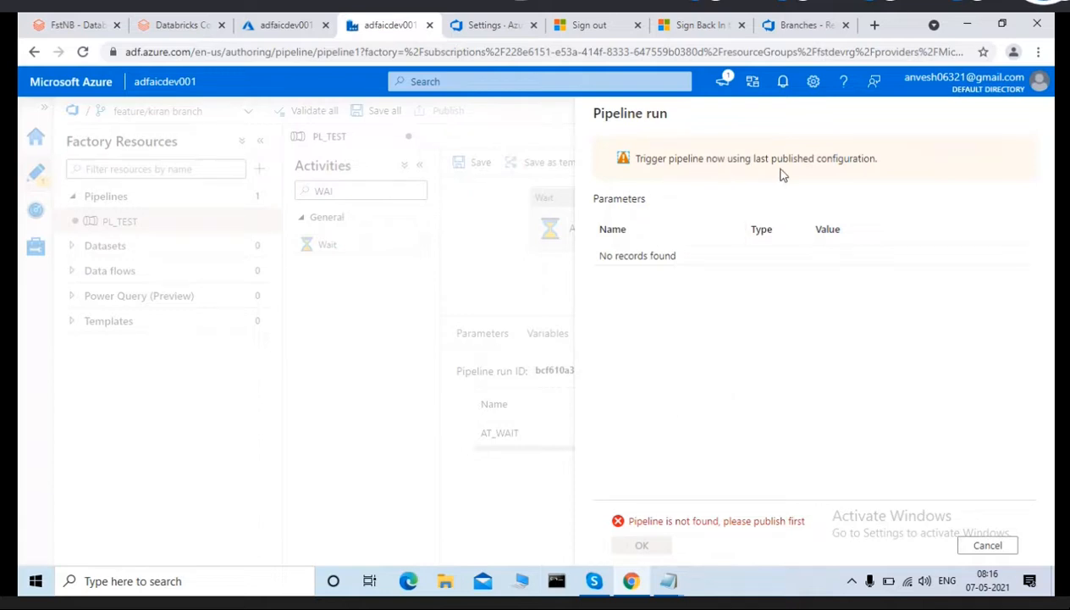
pyautogui.click(988, 546)
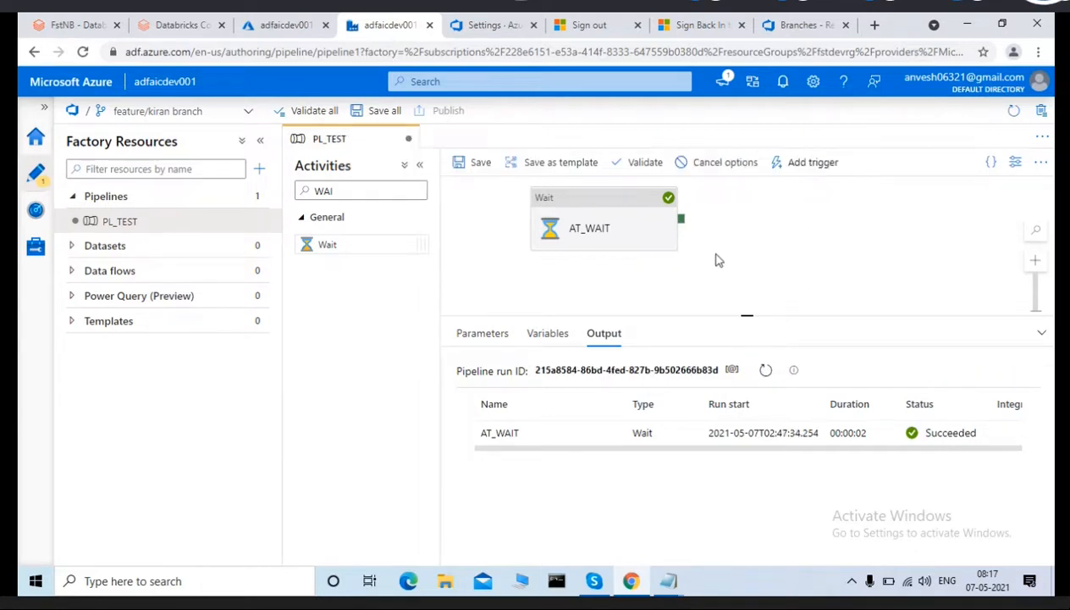
pyautogui.click(765, 371)
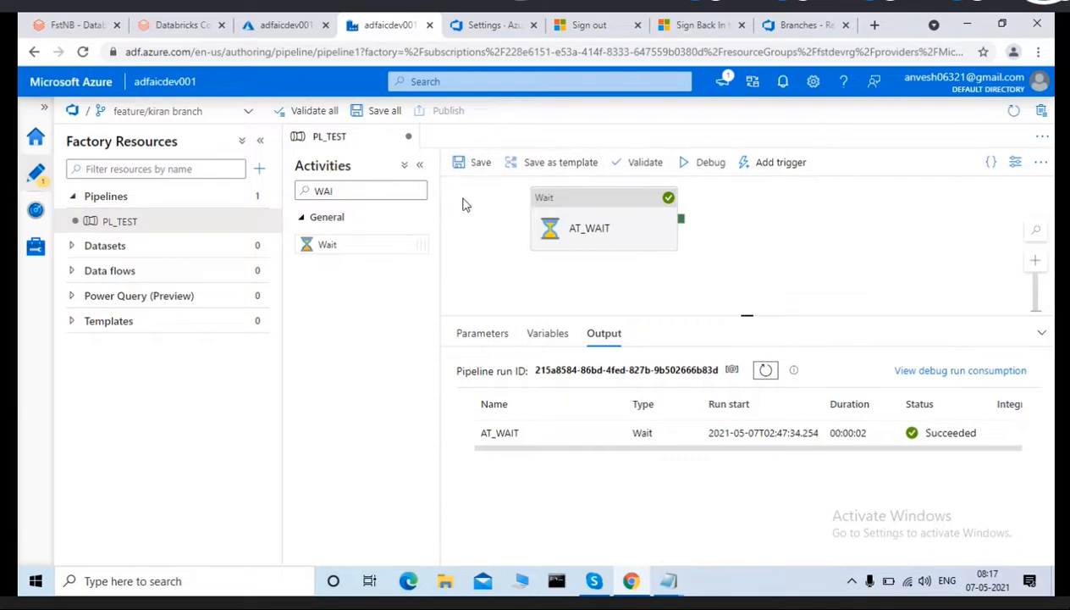
# Save PL_TEST to the feature branch, then retry Trigger now and cancel the refusal.
pyautogui.click(475, 162)
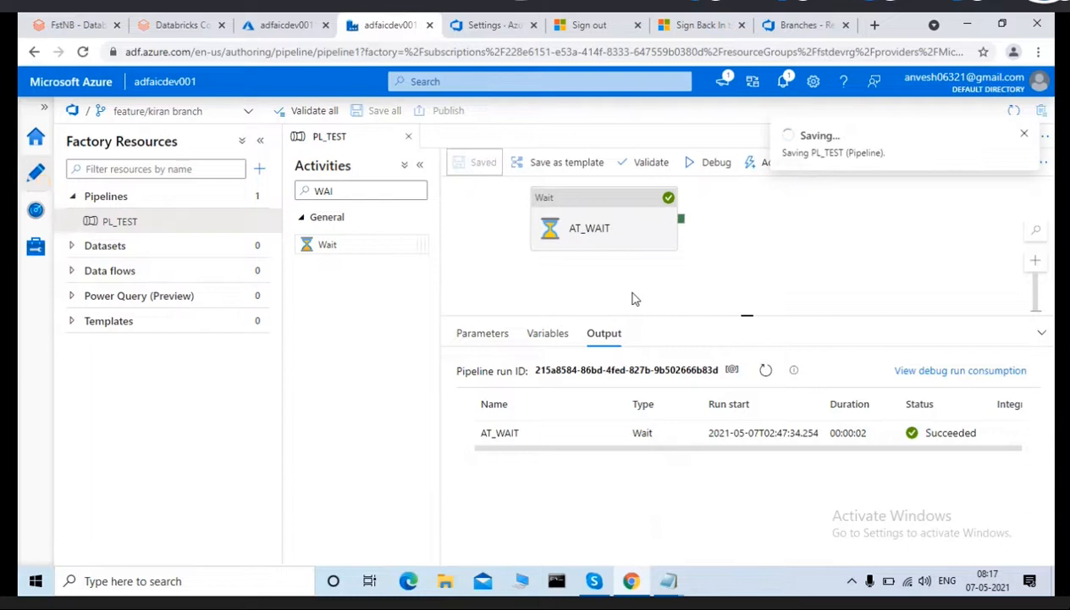
pyautogui.click(1026, 138)
pyautogui.click(787, 162)
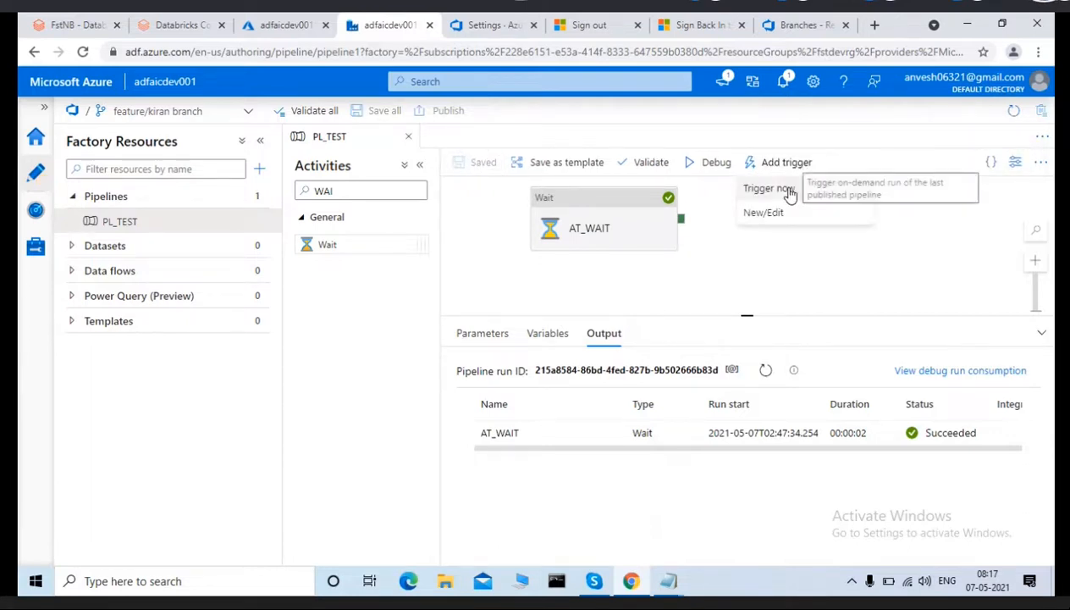
pyautogui.click(790, 189)
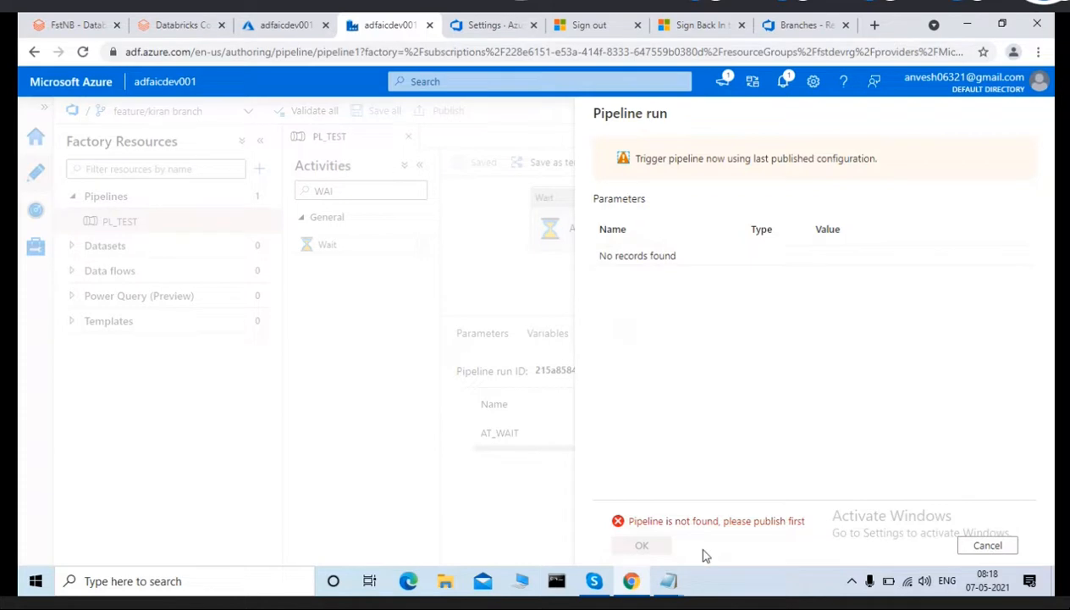
pyautogui.click(983, 545)
# Switch the factory to live Data Factory mode from the branch dropdown.
pyautogui.click(796, 251)
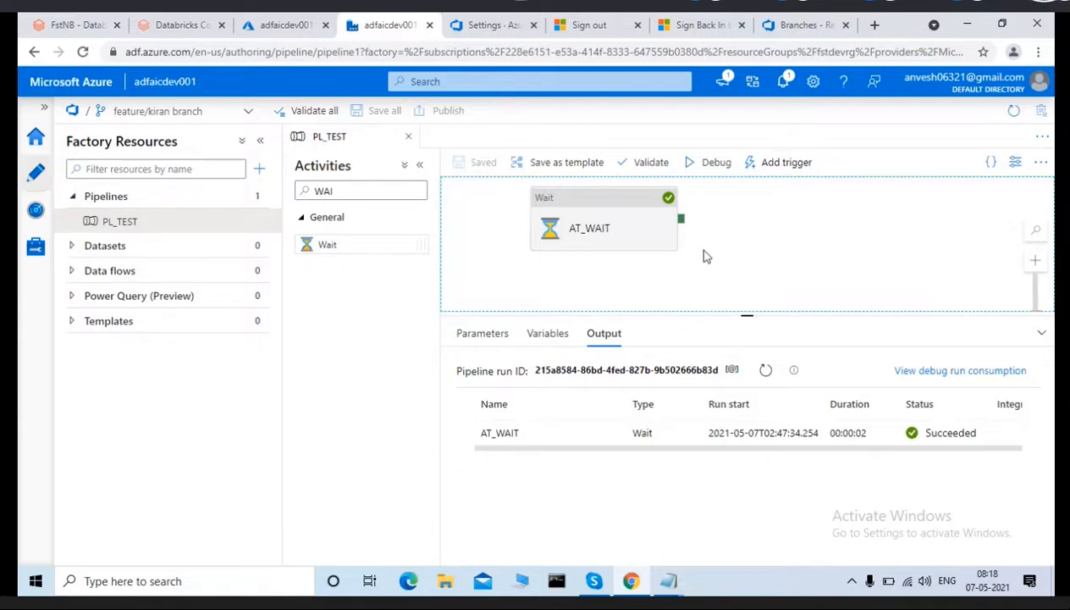
pyautogui.click(247, 115)
pyautogui.click(102, 292)
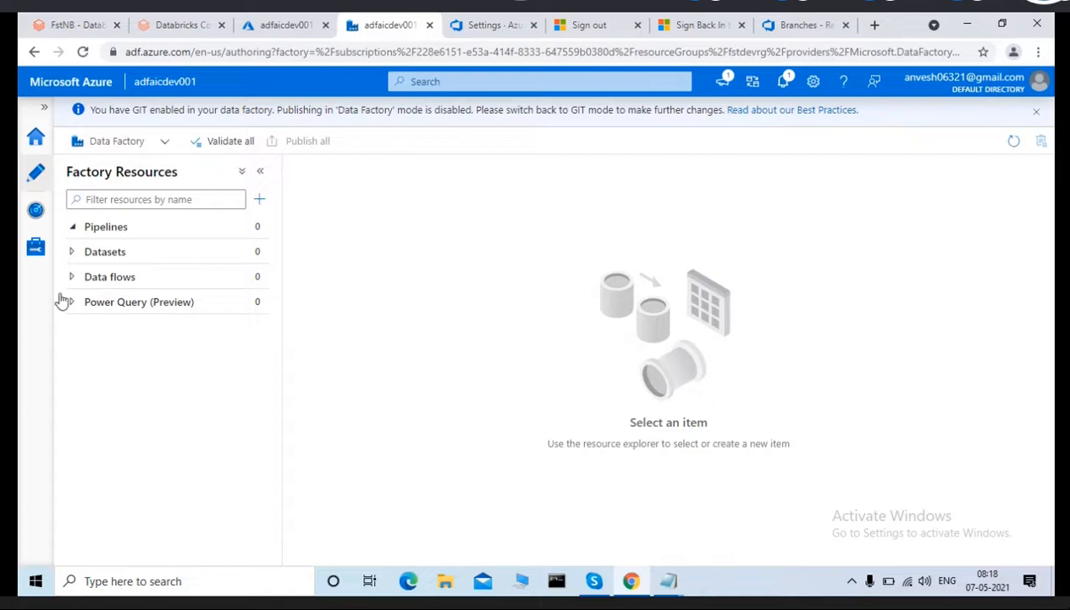
# Add a new empty pipeline1 from the Factory Resources + menu in live mode.
pyautogui.click(259, 200)
pyautogui.click(274, 225)
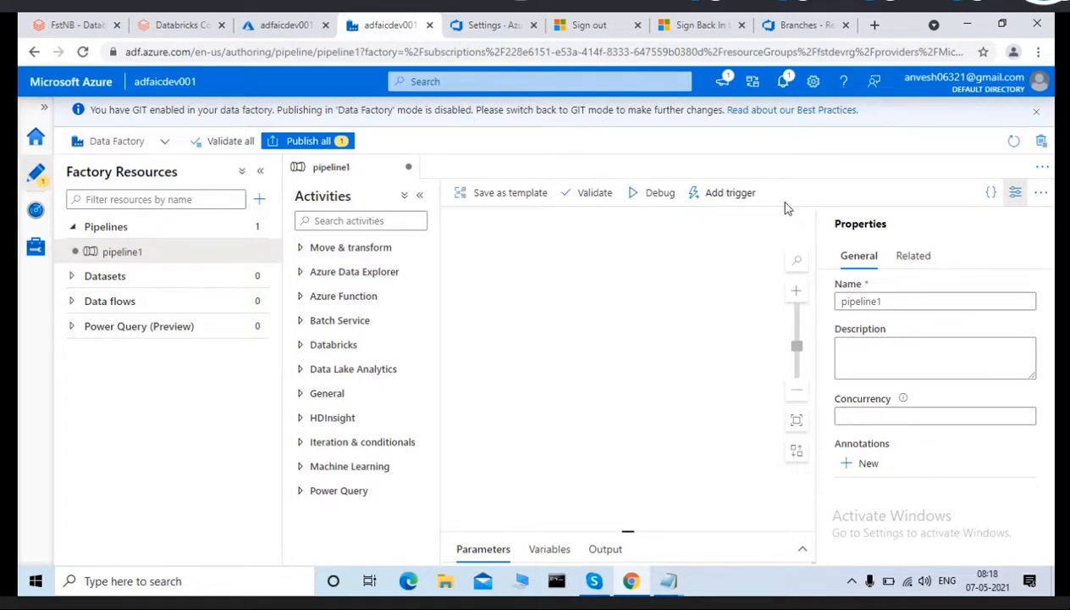
pyautogui.click(678, 345)
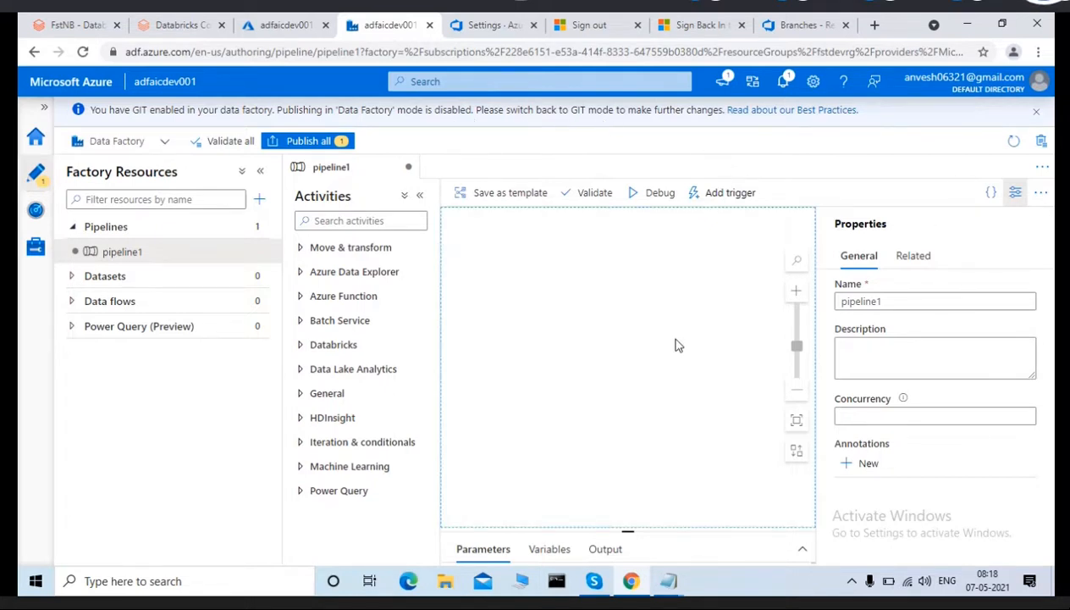
pyautogui.click(330, 220)
# Drop a Wait activity, Wait1, onto pipeline1 from an activities search for 'WA'.
pyautogui.write('WA')
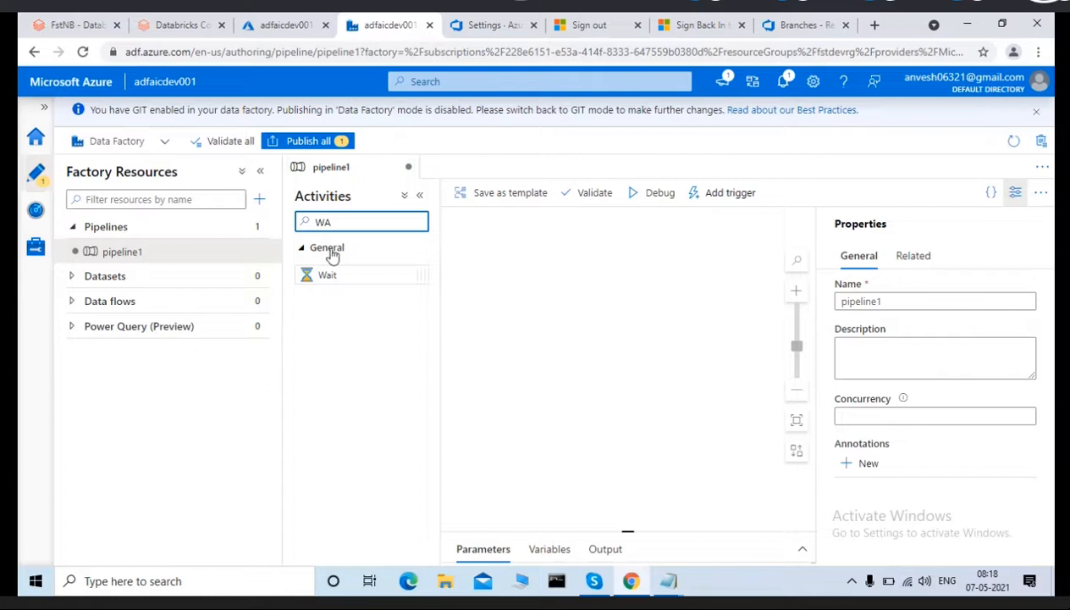
pyautogui.moveTo(327, 273); pyautogui.dragTo(616, 247)
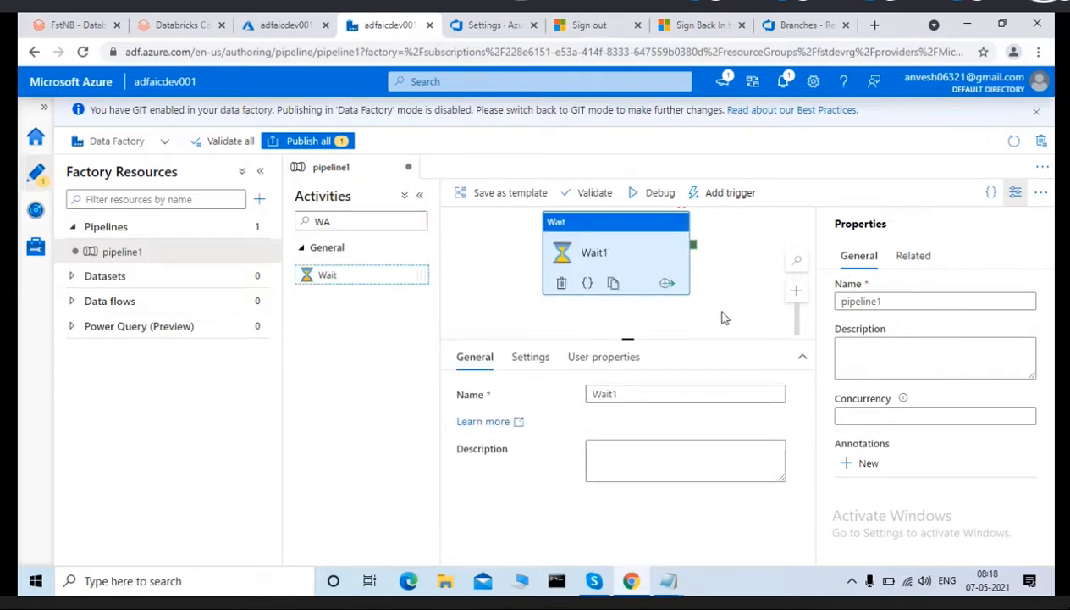
pyautogui.click(1016, 194)
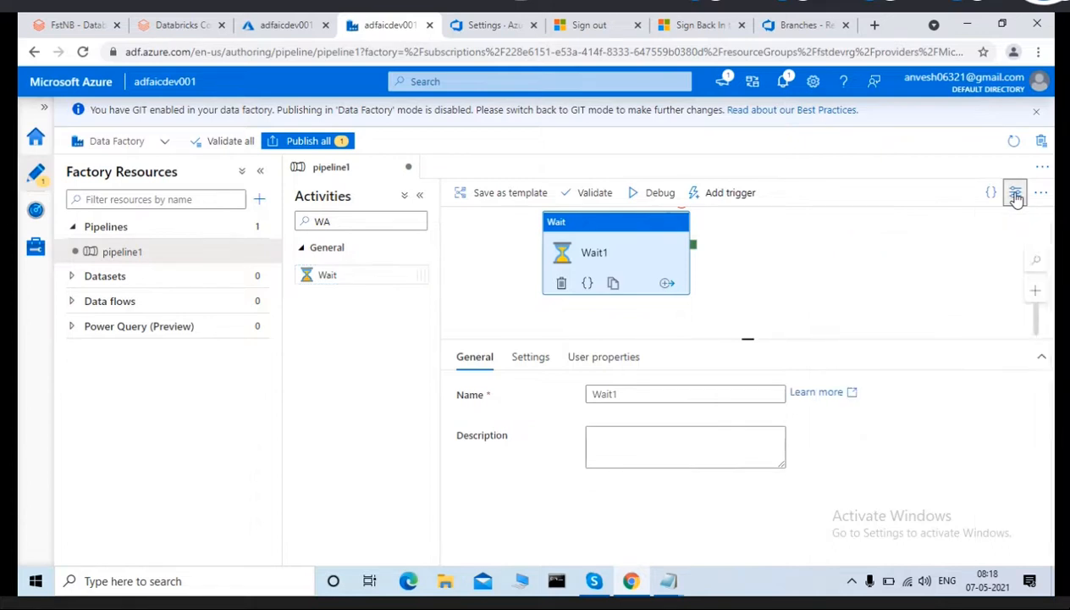
# Debug pipeline1, confirm Wait1 succeeded in 00:00:02, then try Trigger now.
pyautogui.click(654, 193)
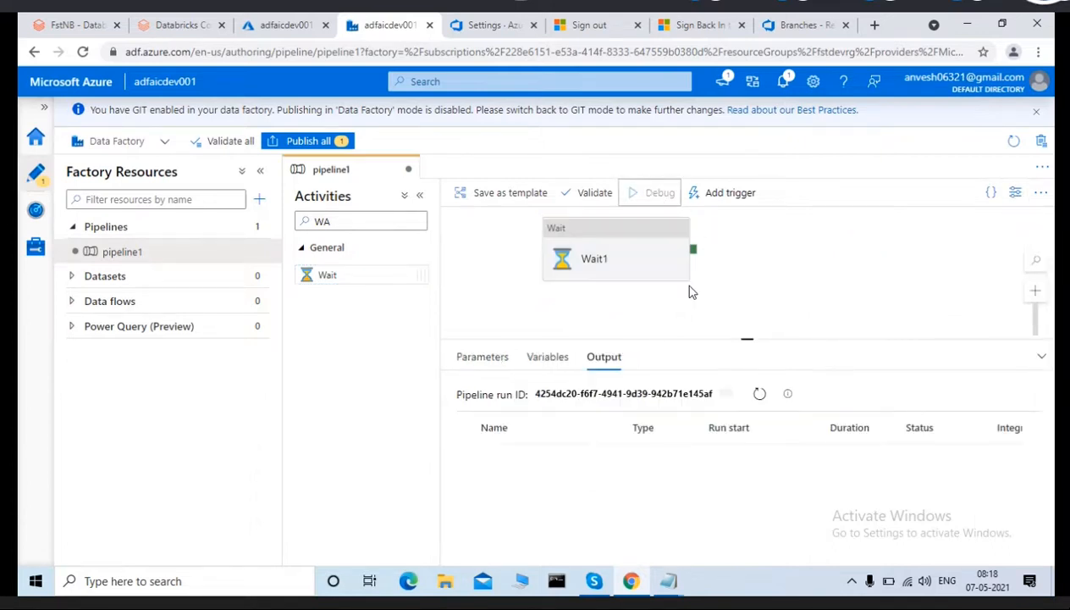
pyautogui.click(760, 394)
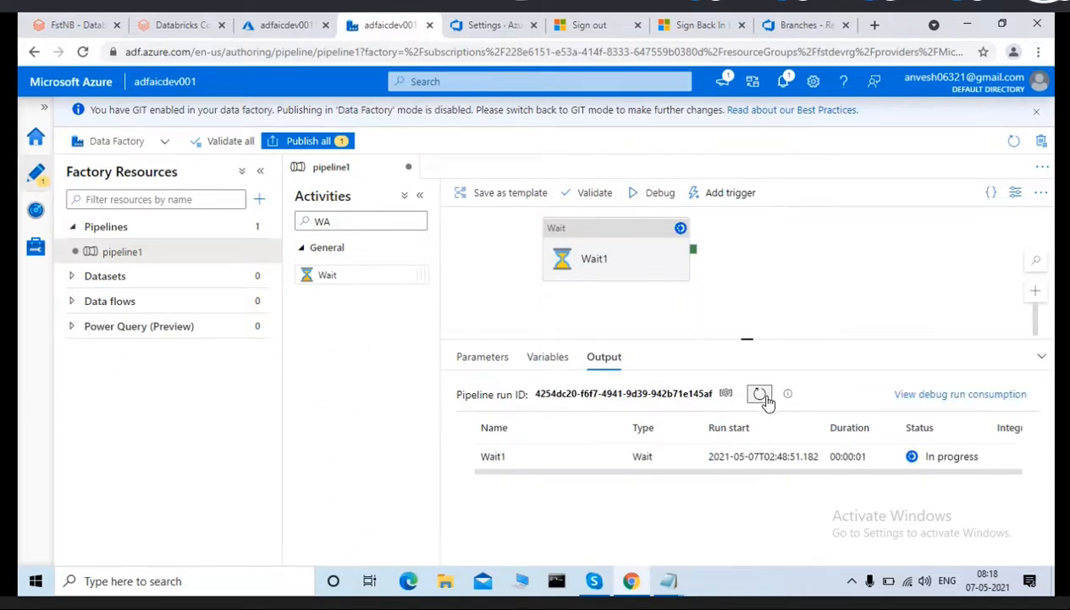
pyautogui.click(726, 193)
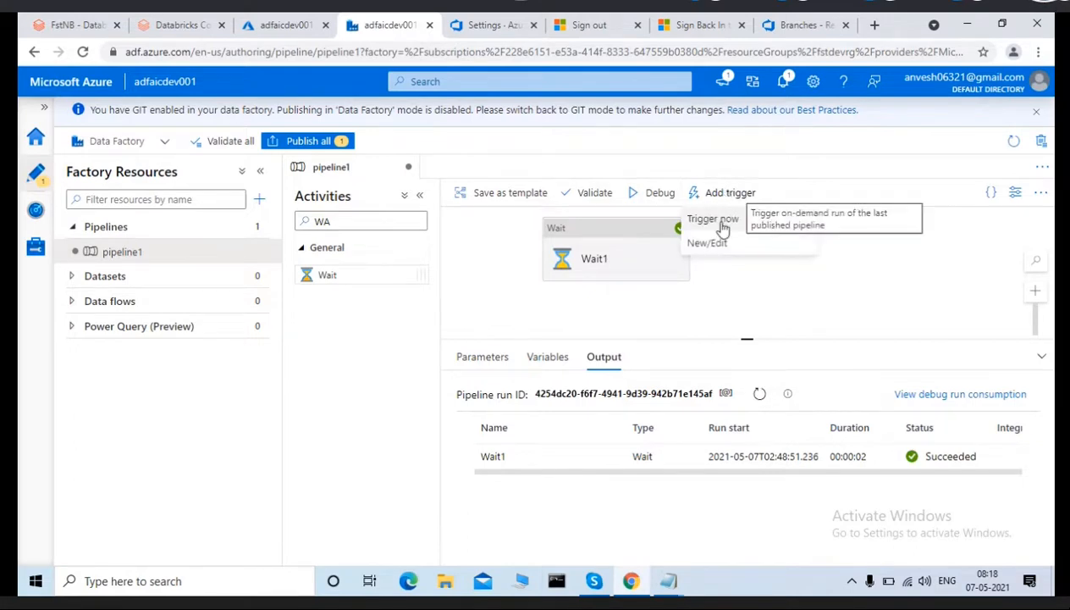
pyautogui.click(713, 222)
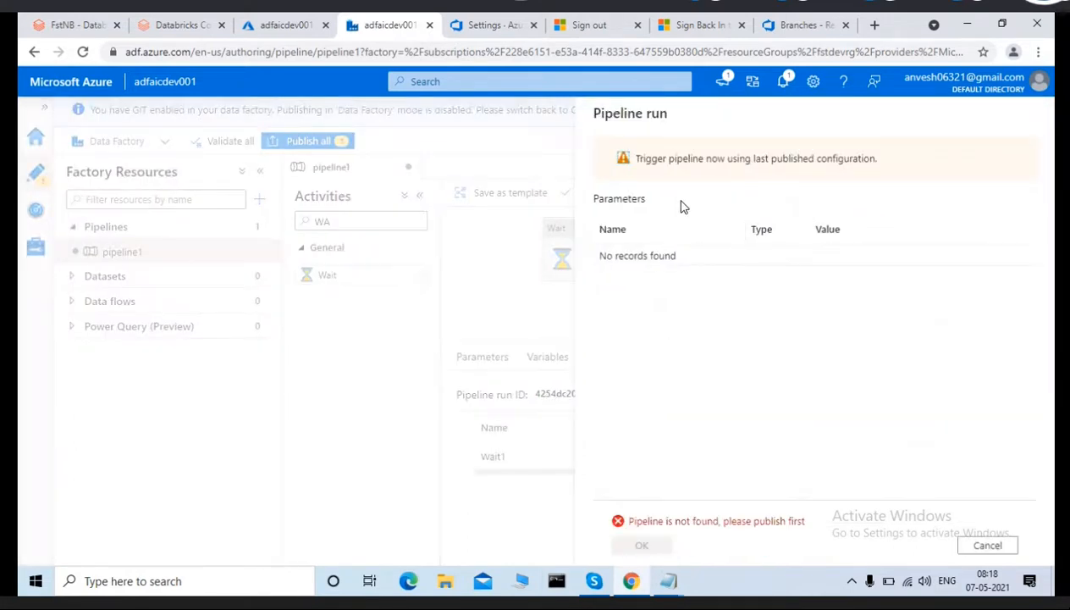
# Cancel the Pipeline run panel and close pipeline1 with Close + discard changes.
pyautogui.click(988, 545)
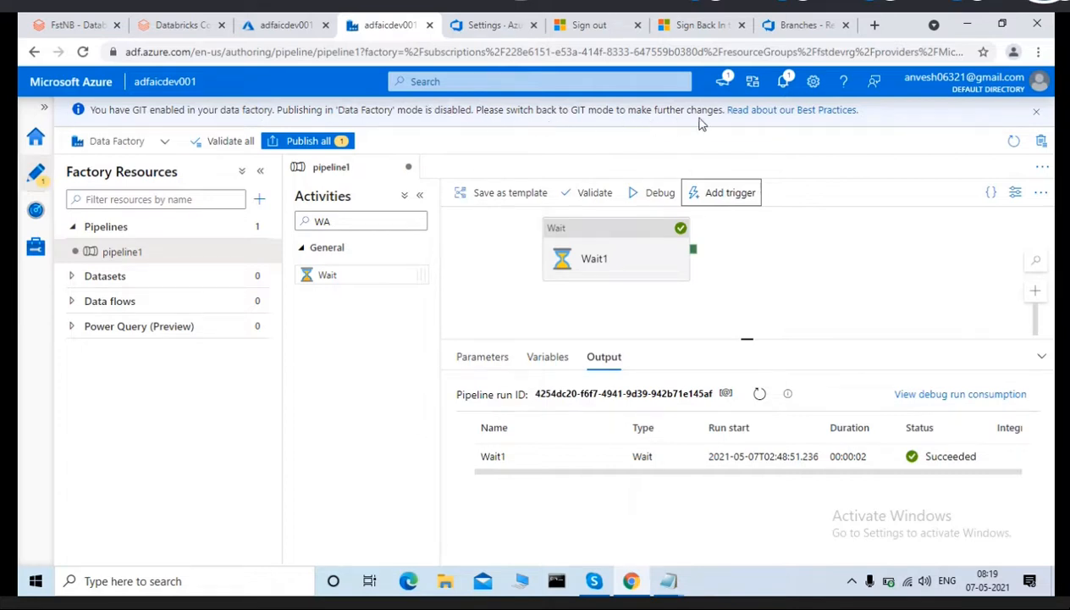
pyautogui.click(409, 168)
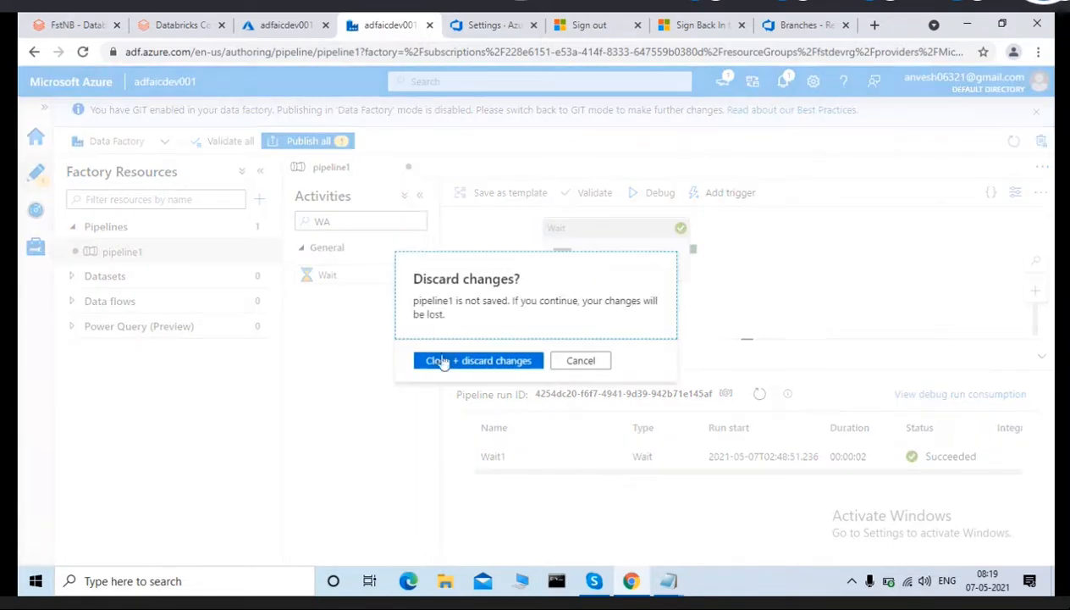
pyautogui.click(441, 362)
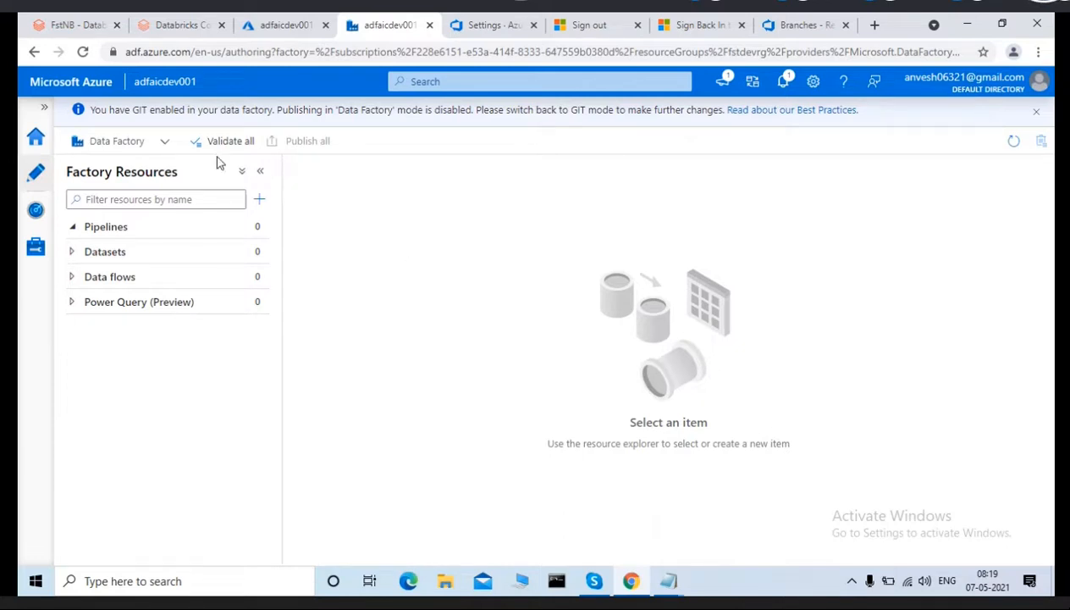
pyautogui.click(166, 145)
pyautogui.click(122, 160)
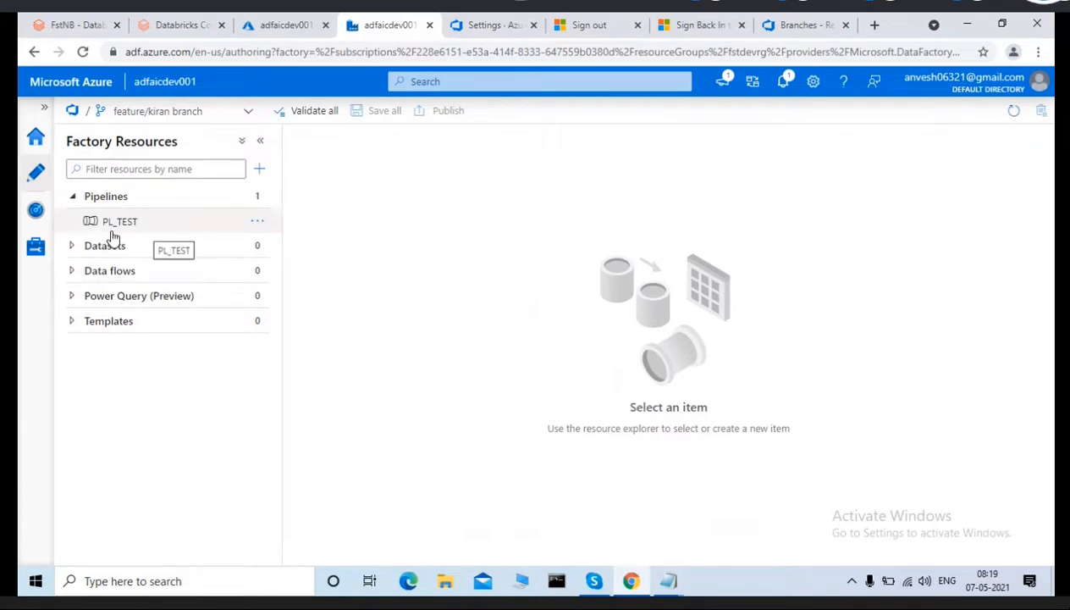
pyautogui.click(249, 113)
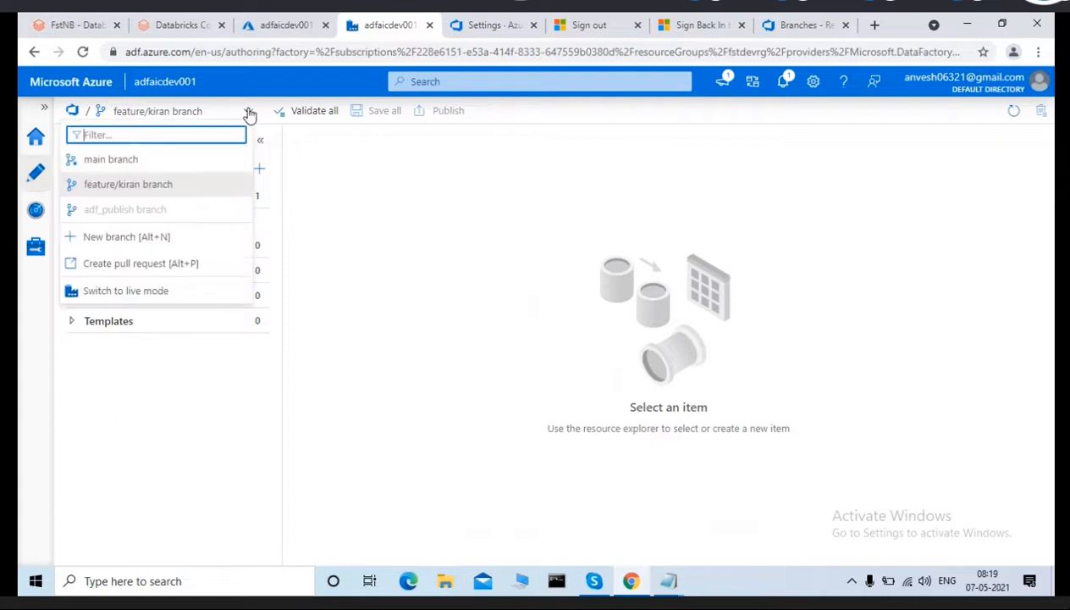
pyautogui.click(107, 162)
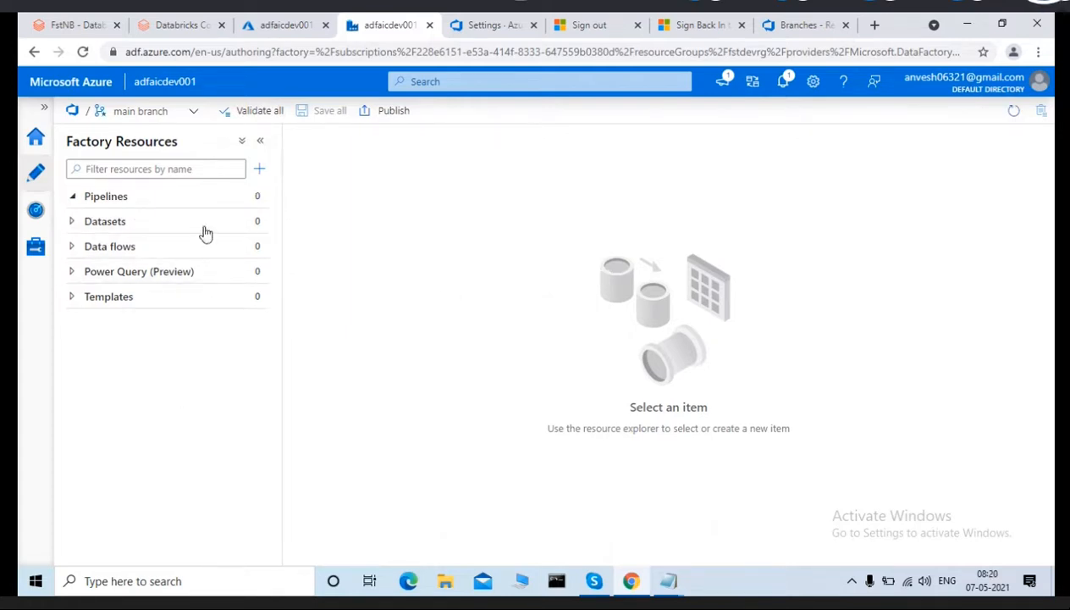
pyautogui.click(192, 111)
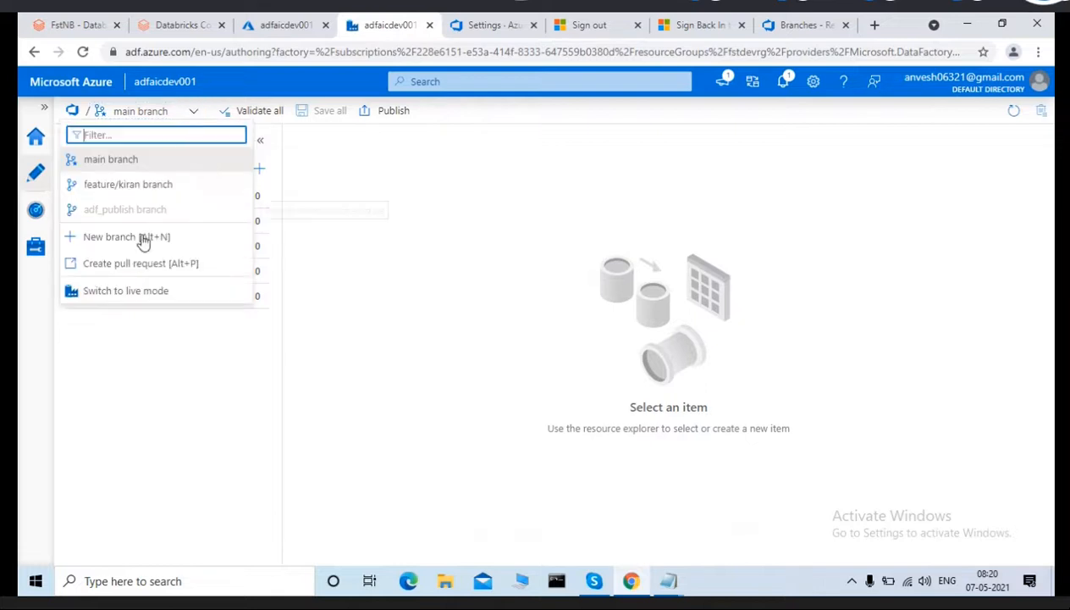
pyautogui.click(99, 292)
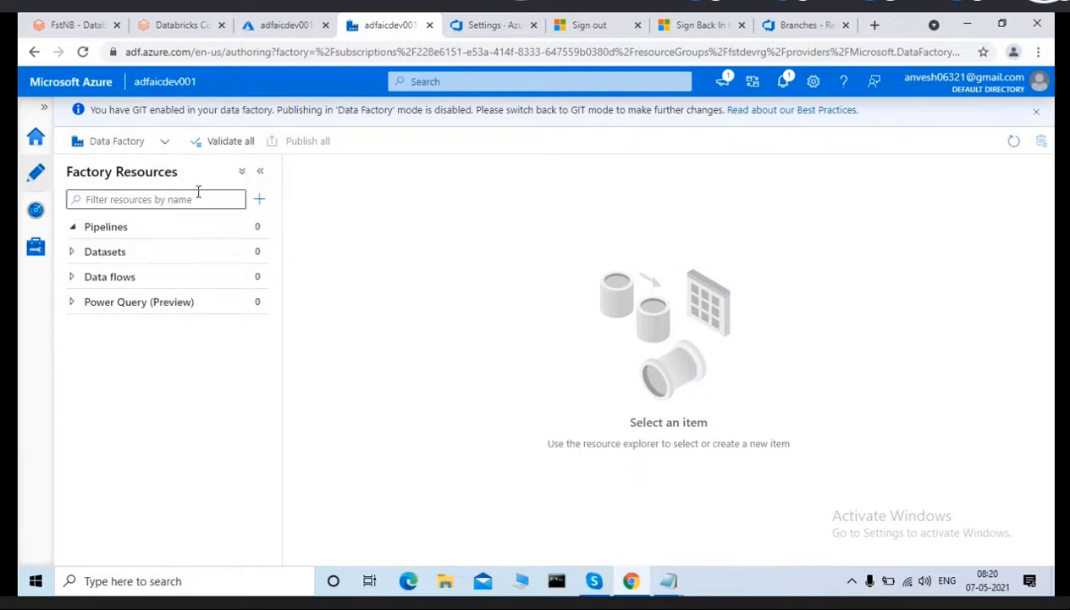
pyautogui.click(165, 142)
pyautogui.click(123, 161)
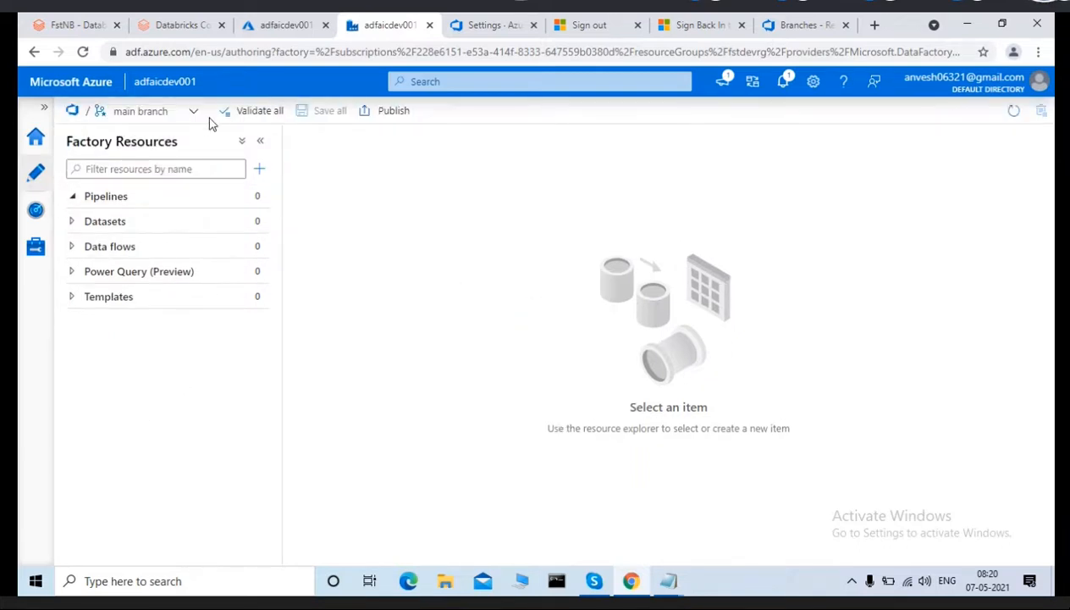
pyautogui.click(195, 114)
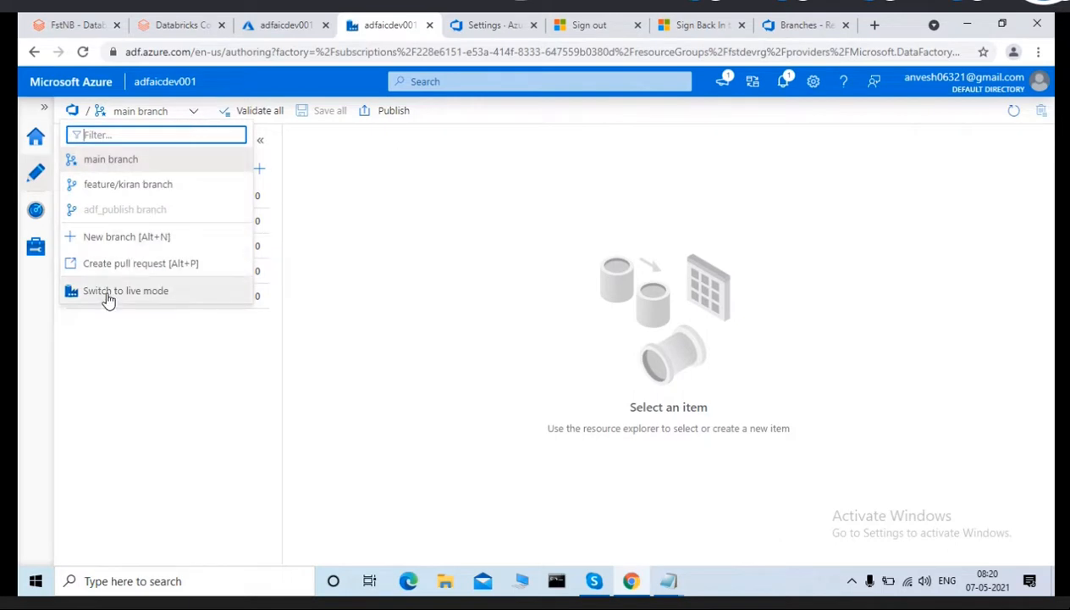
pyautogui.click(104, 187)
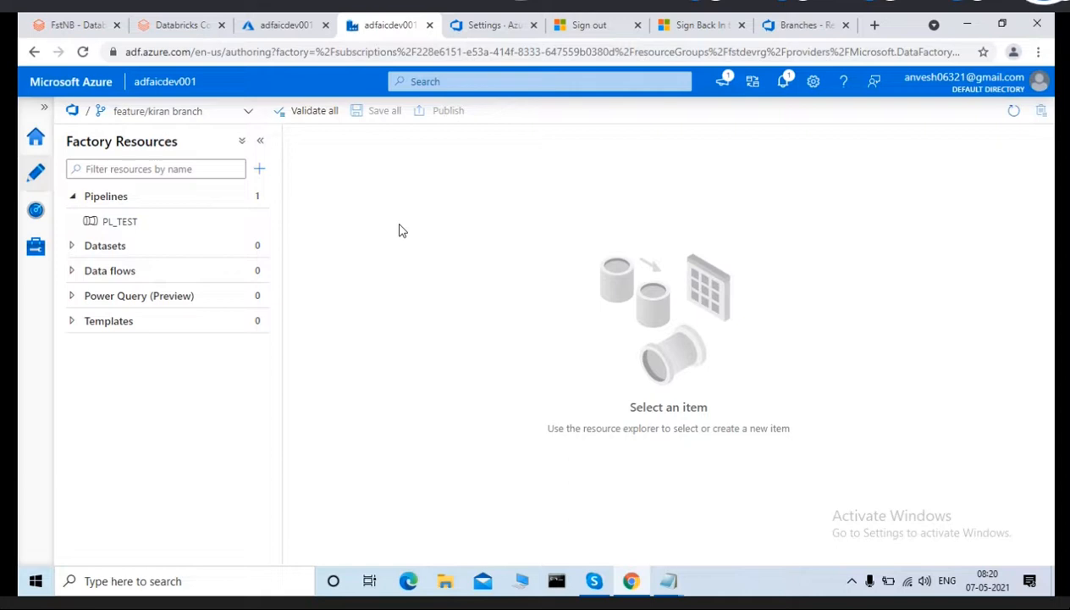
pyautogui.click(248, 114)
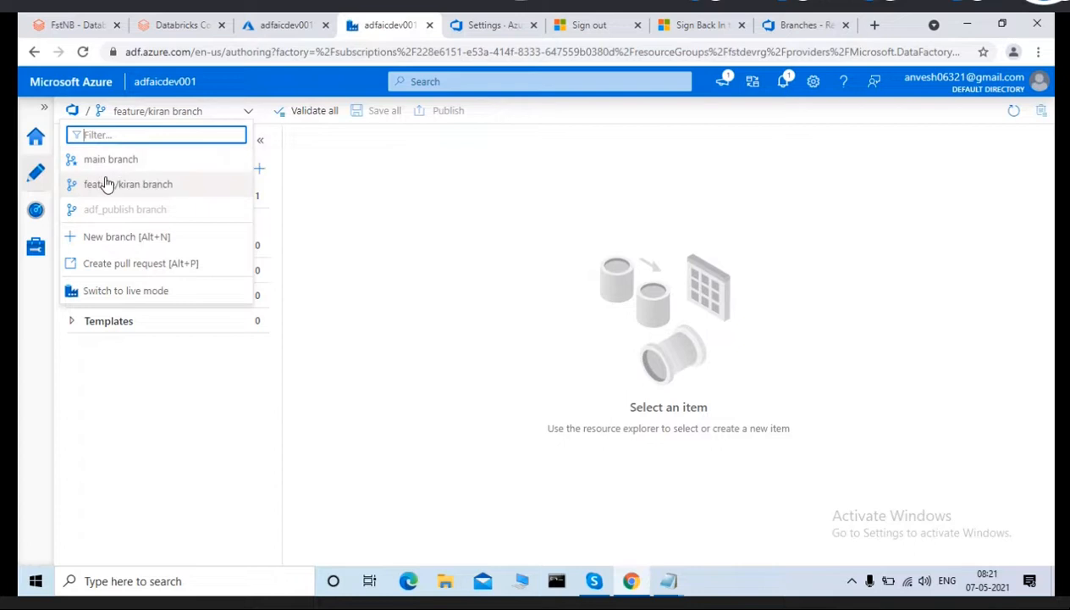
# Choose Create pull request in the branch dropdown to propose merging the feature branch into main.
pyautogui.click(113, 272)
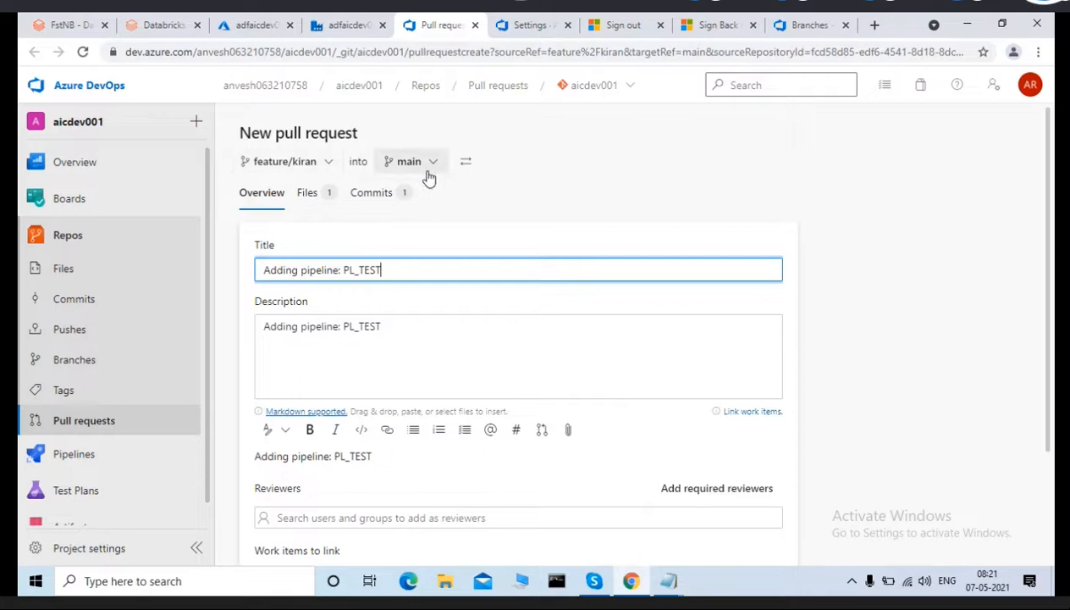
# Review the PL_TEST.json change, then create the 'Adding pipeline: PL_TEST' pull request from feature/kiran into main.
pyautogui.click(309, 195)
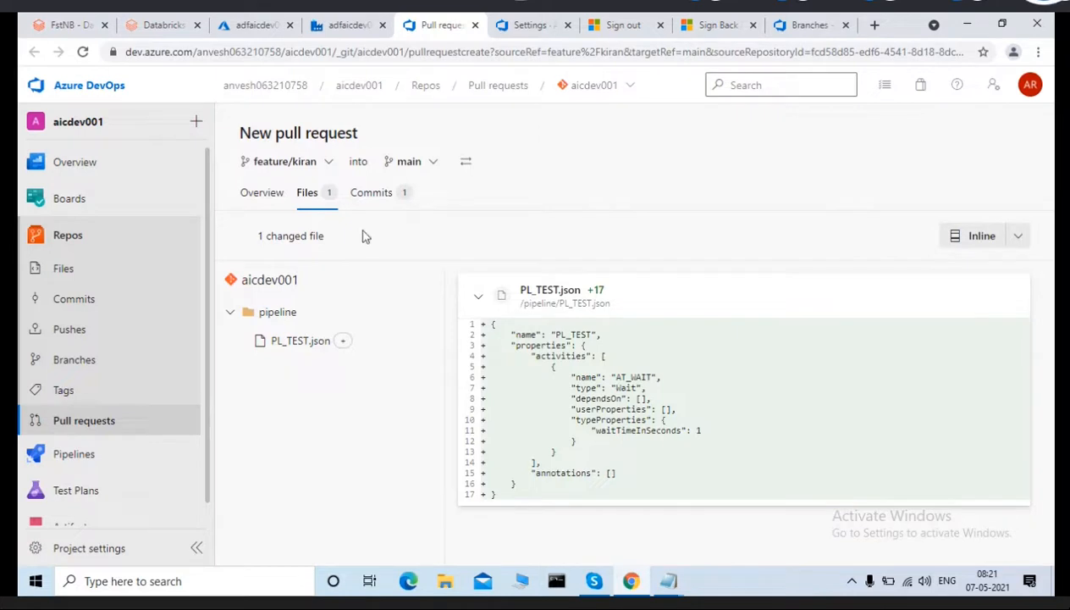
pyautogui.click(265, 195)
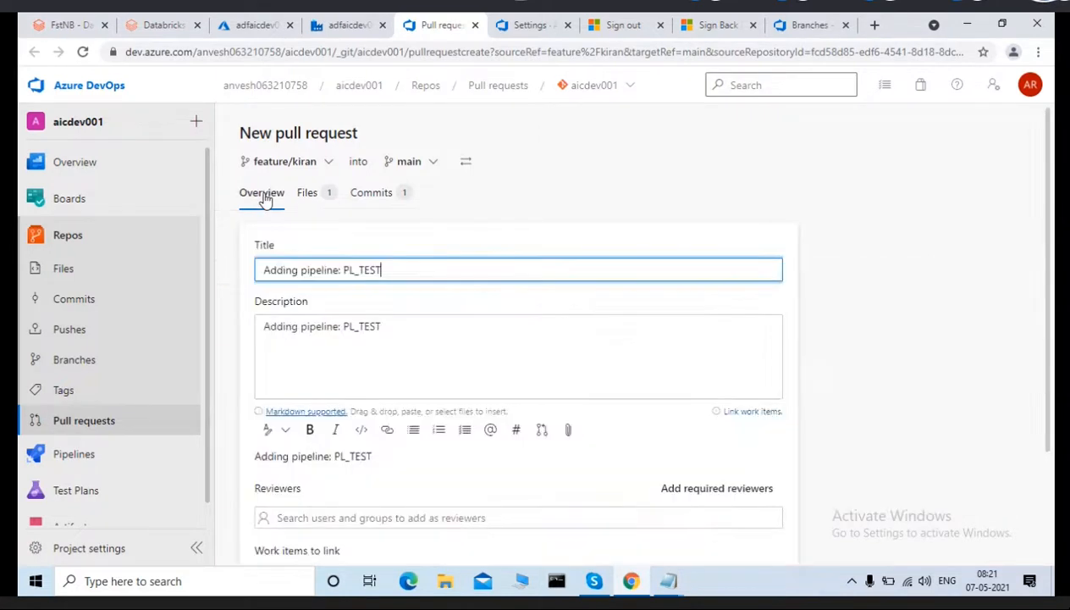
pyautogui.moveTo(1053, 246); pyautogui.dragTo(1035, 375)
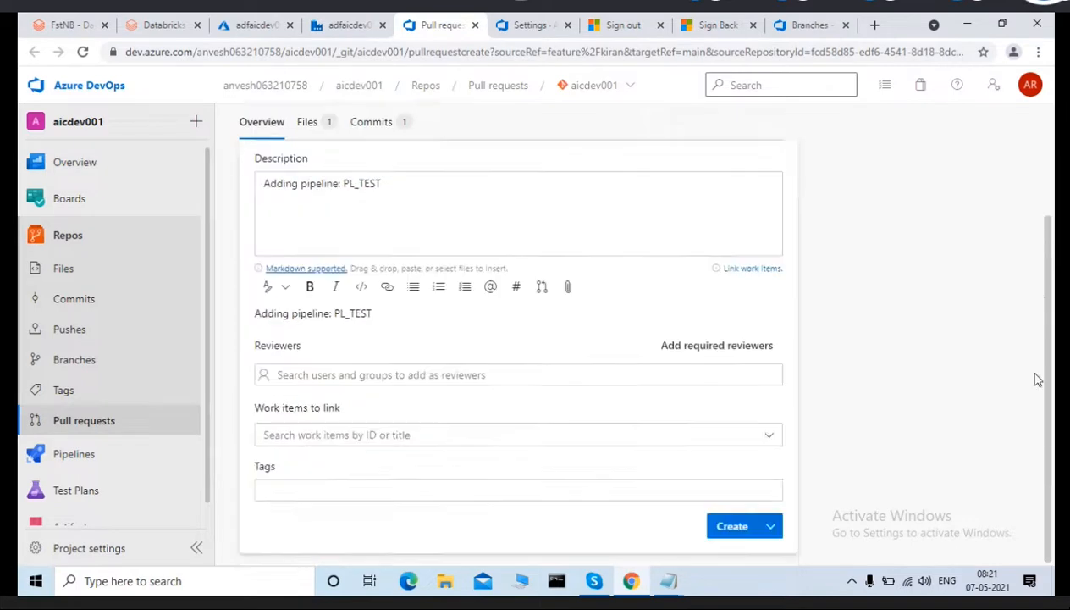
pyautogui.click(742, 531)
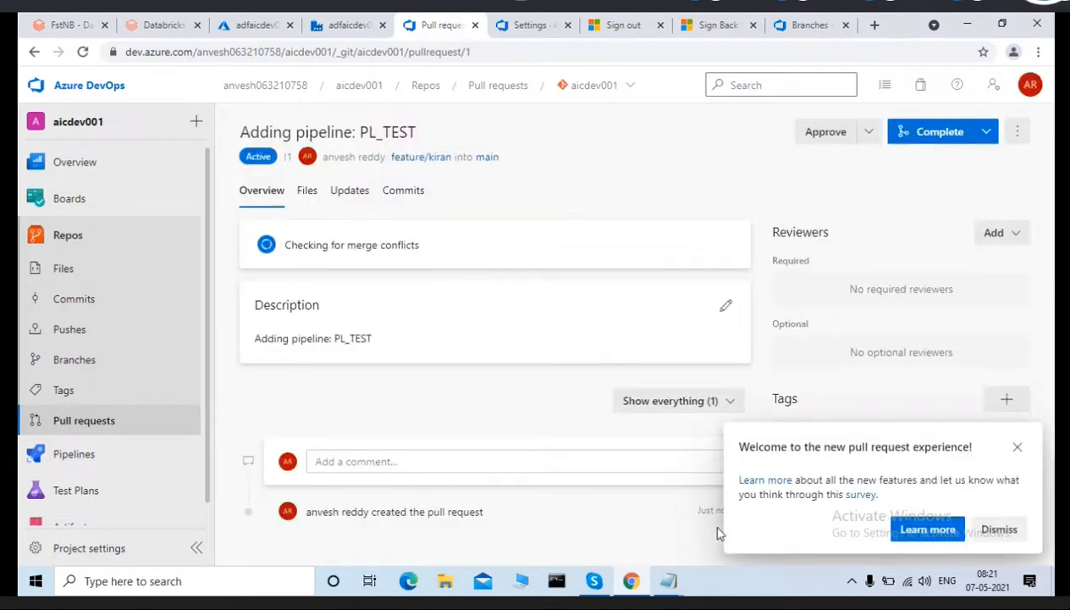
# Dismiss the welcome popup and open the Complete dialog for the PL_TEST pull request.
pyautogui.click(1017, 446)
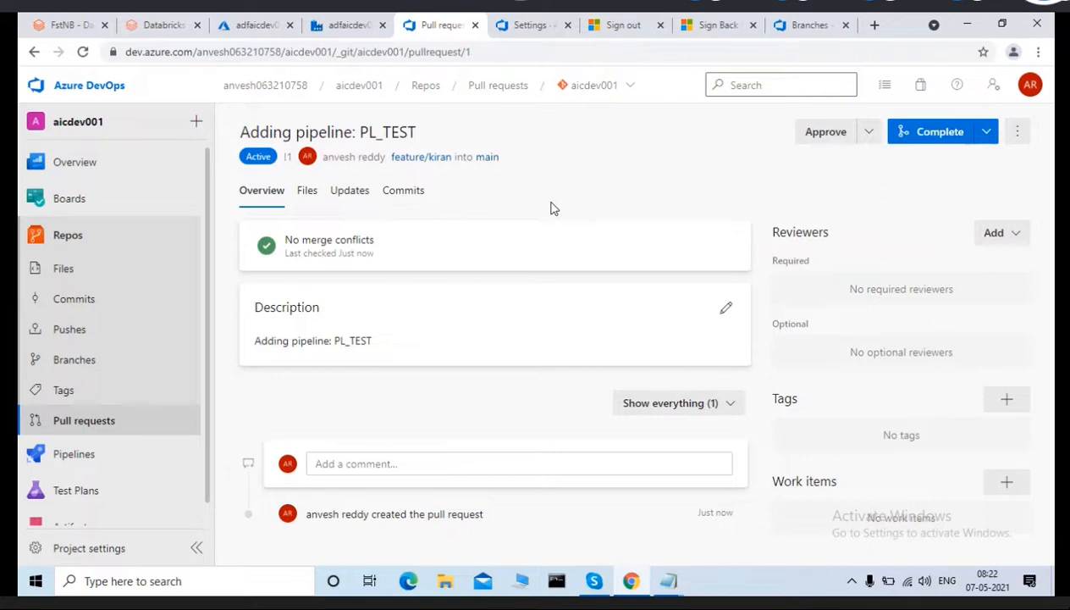
pyautogui.click(938, 141)
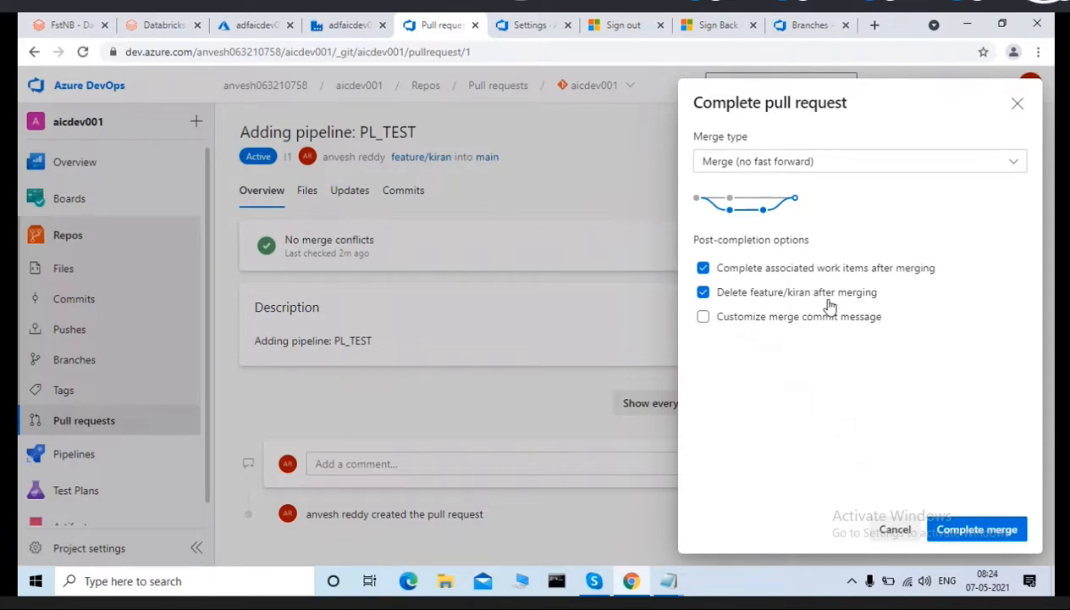
# Complete the merge of PL_TEST into main and return to the adfaicdev001 Data Factory tab.
pyautogui.click(959, 540)
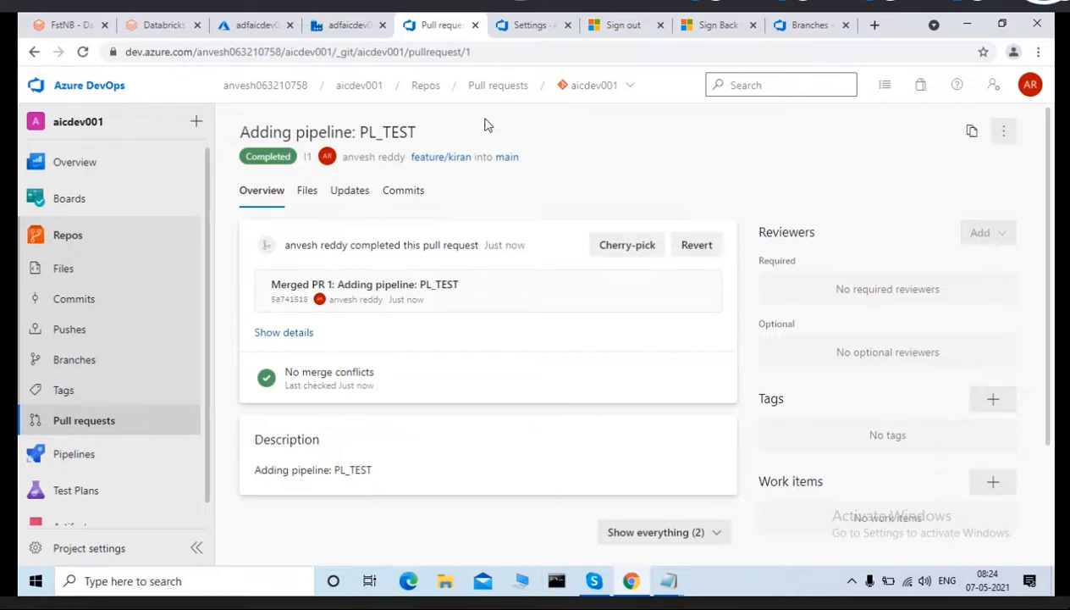
pyautogui.click(347, 24)
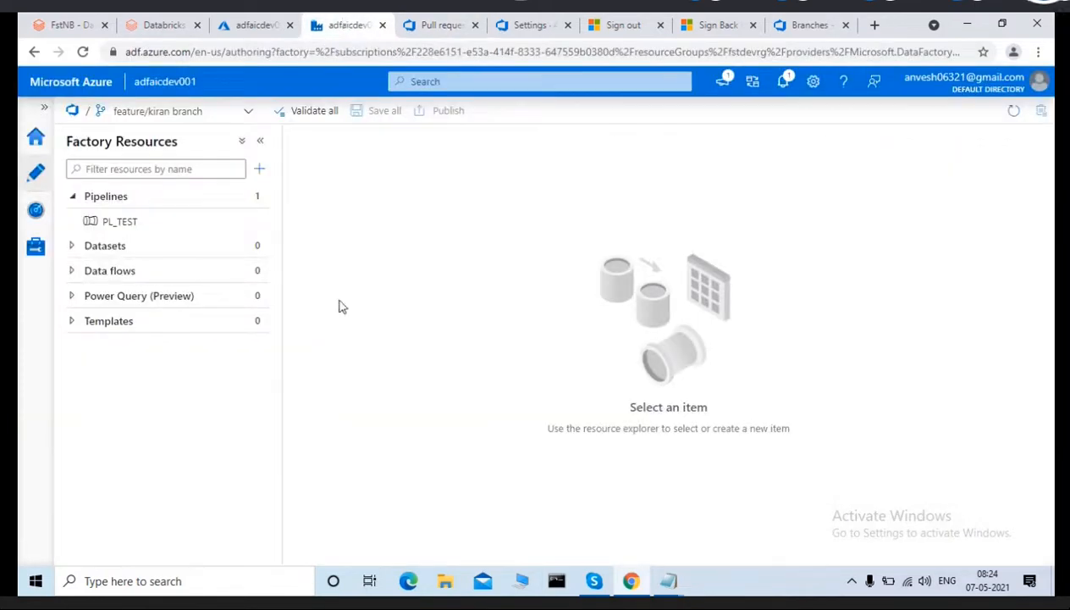
# Switch Data Factory Studio to the main branch, then check the branch list that includes adf_publish.
pyautogui.click(248, 114)
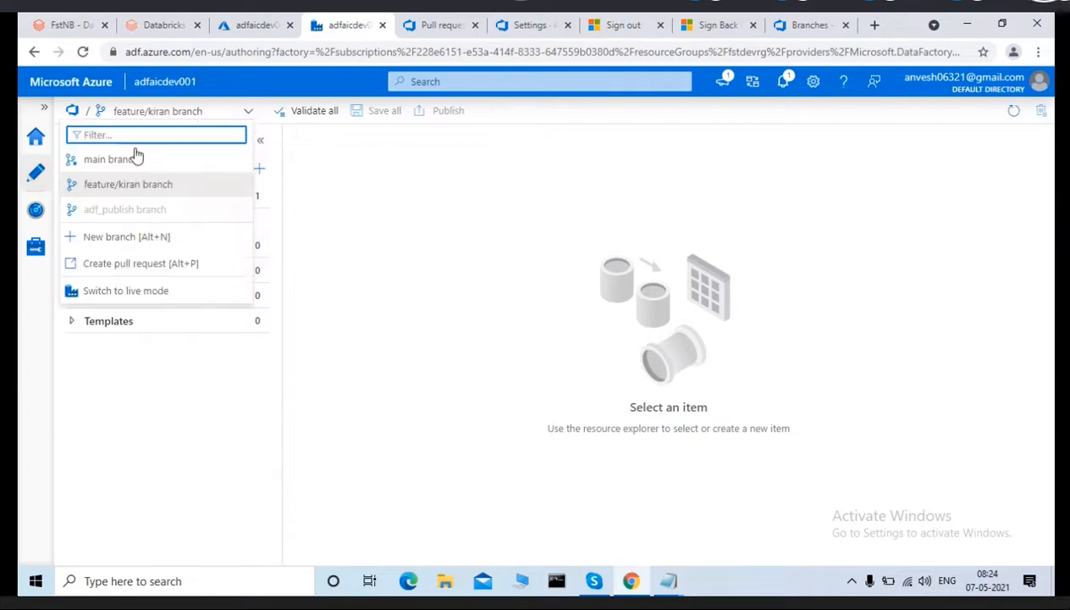
pyautogui.click(110, 161)
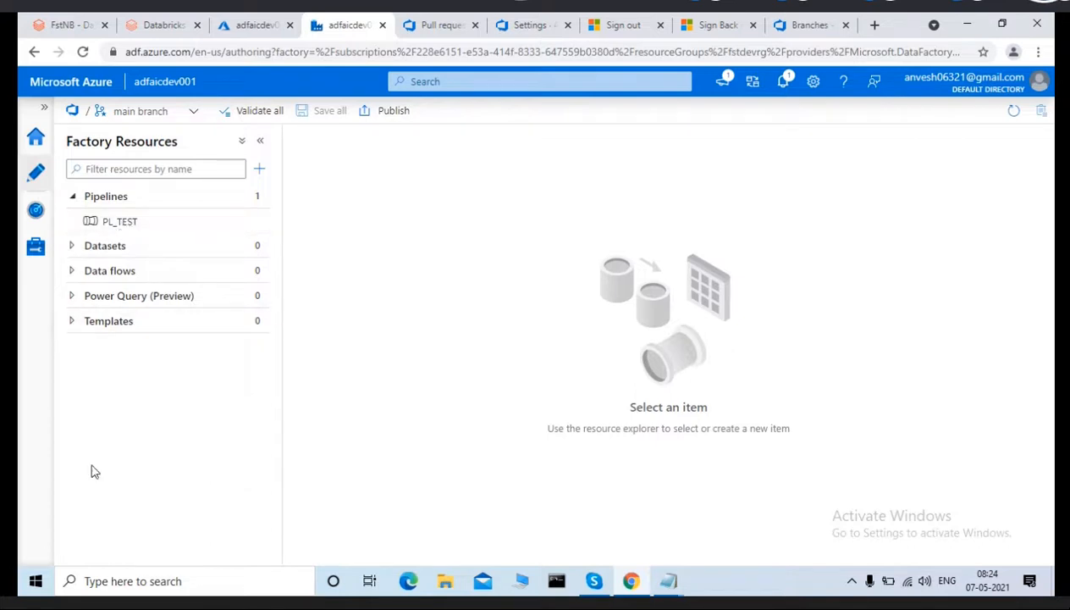
pyautogui.click(194, 113)
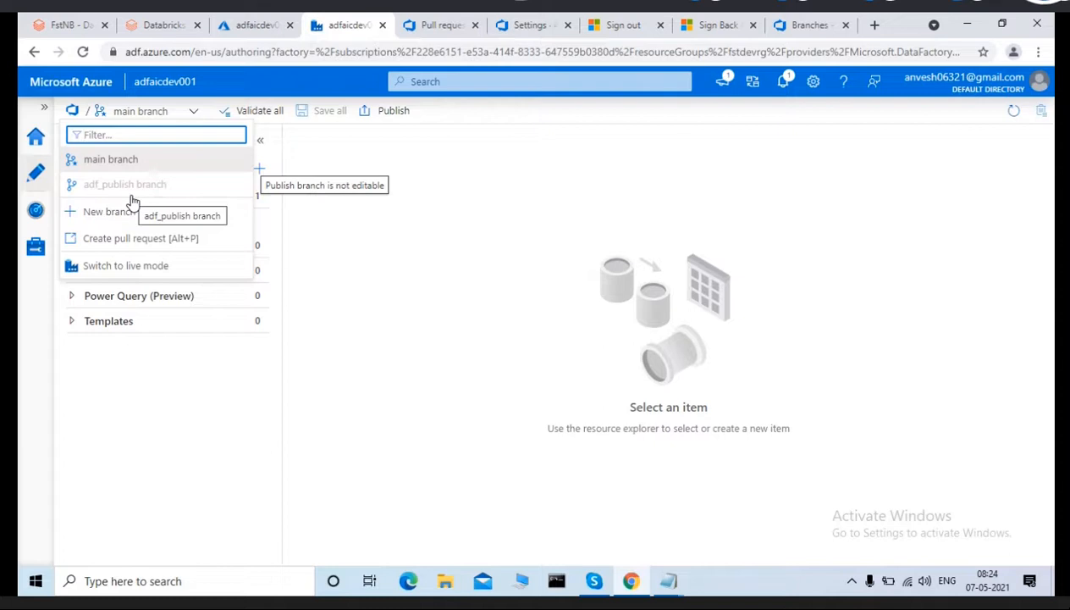
pyautogui.click(107, 161)
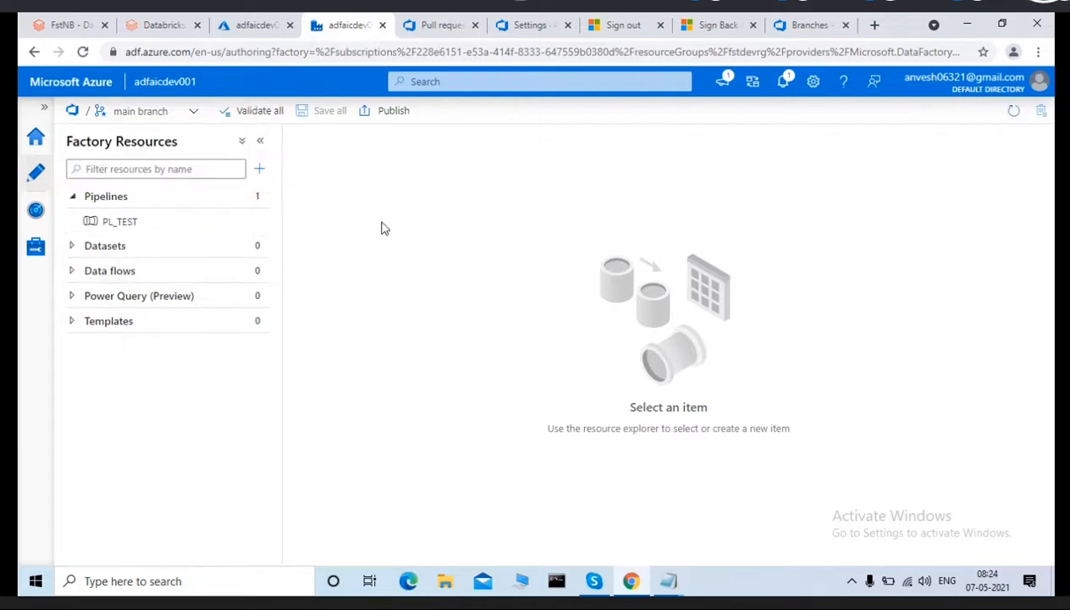
# Open PL_TEST and try Trigger now, cancelling after the publish-first error.
pyautogui.click(143, 227)
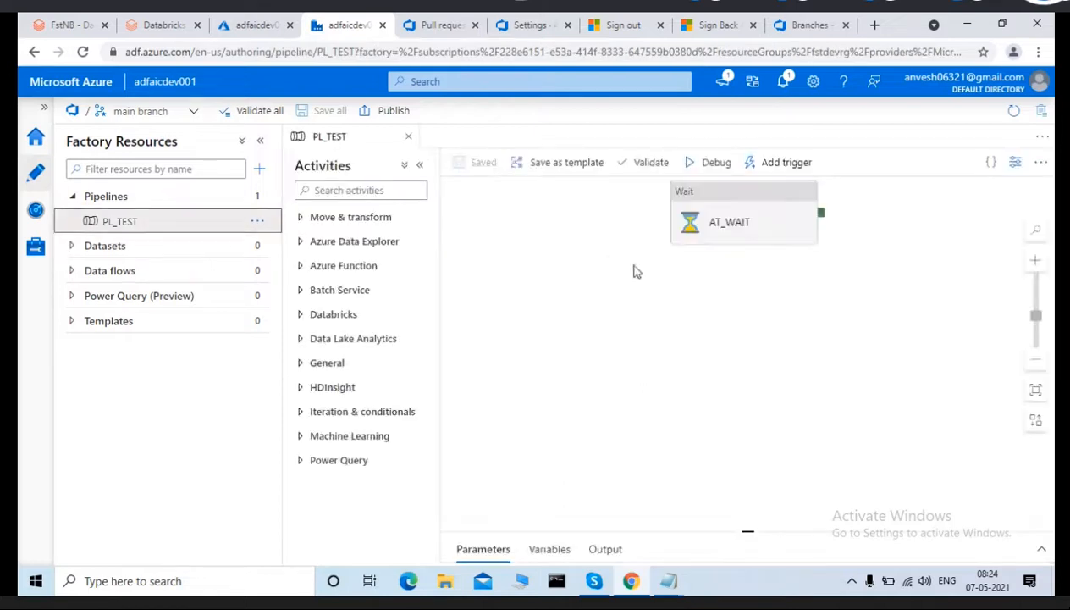
pyautogui.click(772, 169)
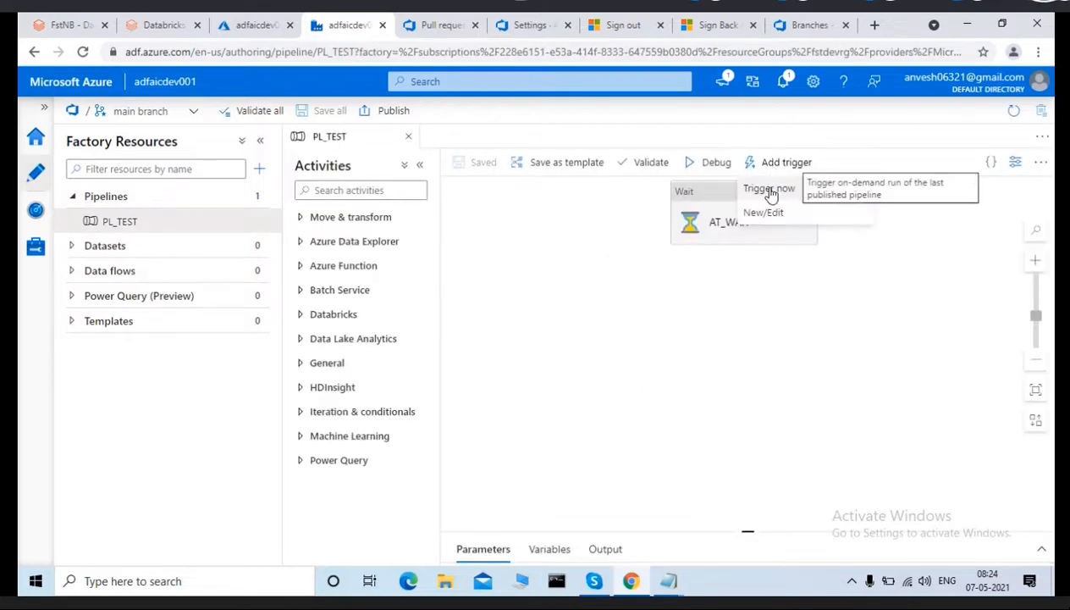
pyautogui.click(770, 191)
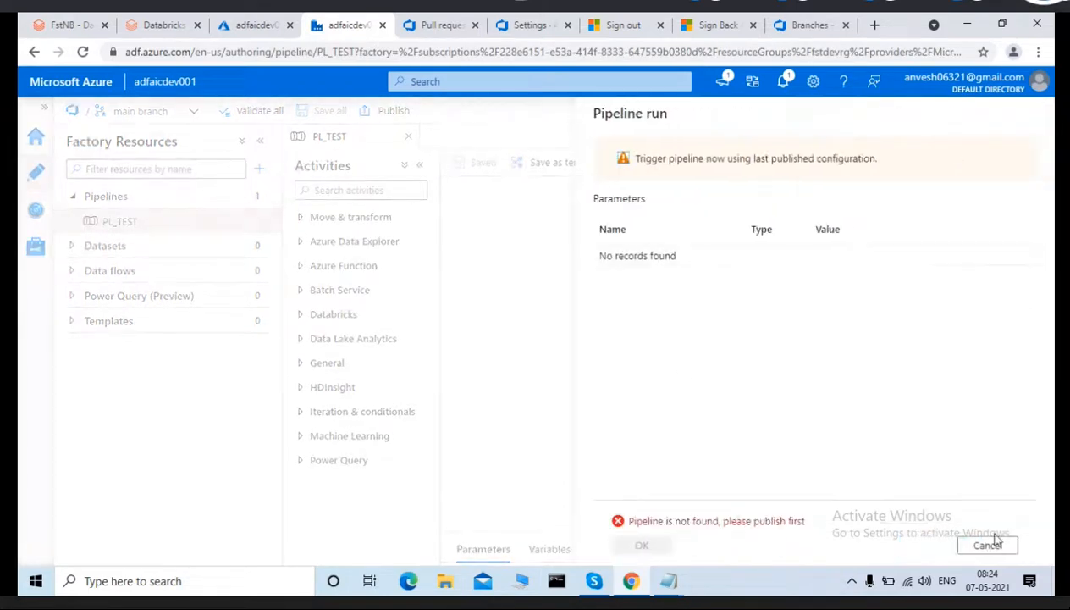
pyautogui.click(991, 545)
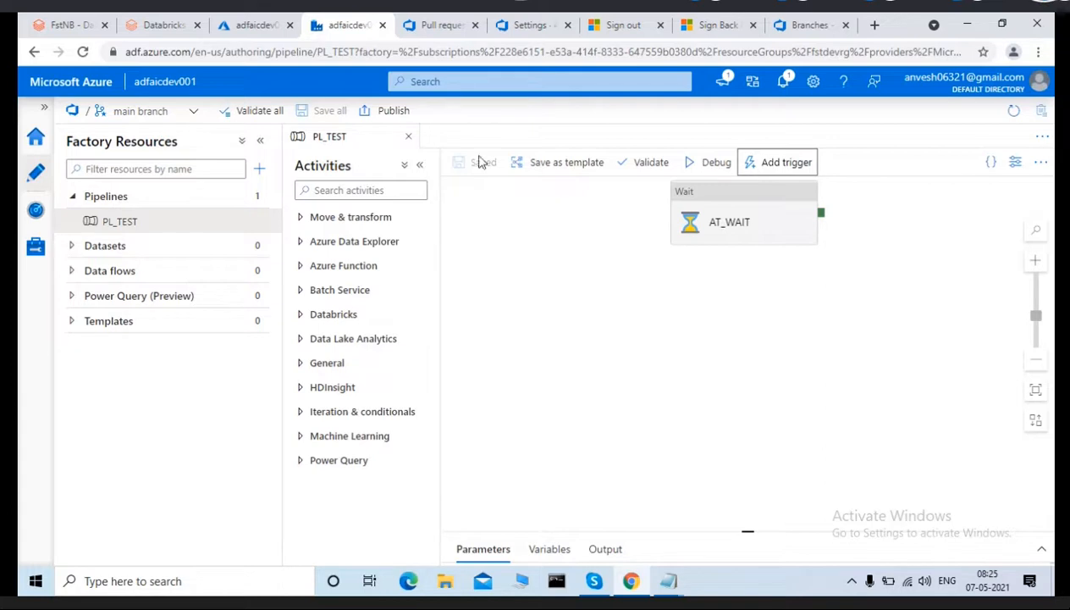
# Publish the main branch with PL_TEST, then close the ARM templates succeeded notice.
pyautogui.click(394, 113)
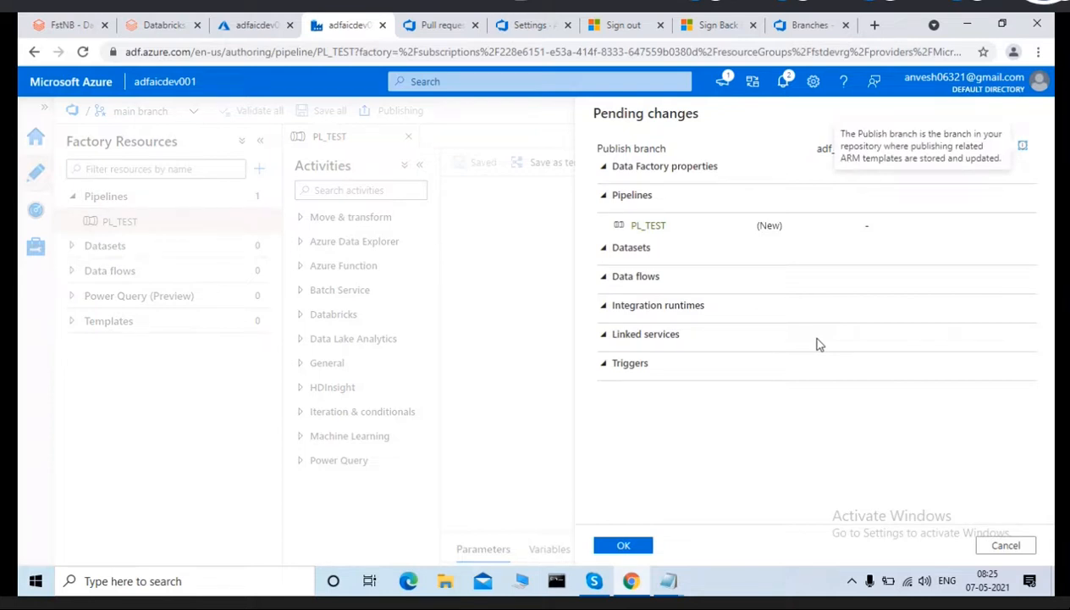
pyautogui.click(624, 545)
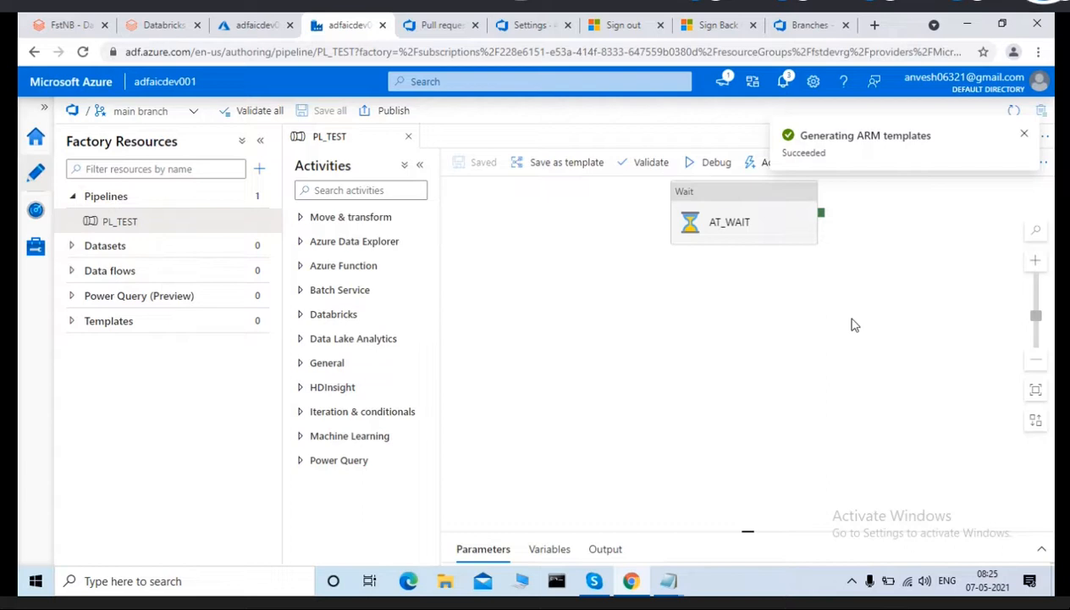
pyautogui.click(1025, 133)
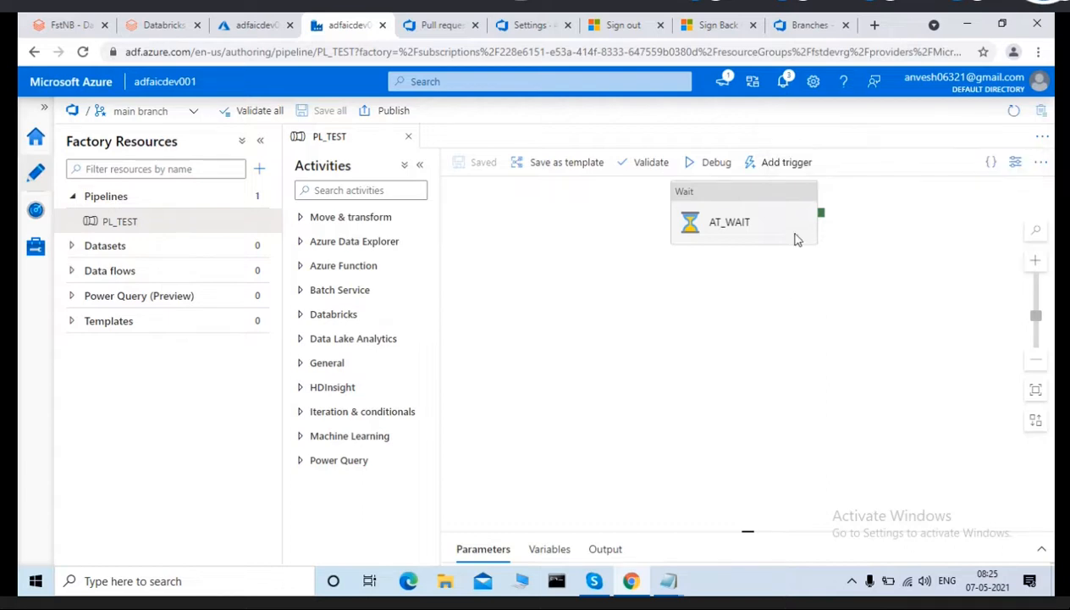
# Trigger PL_TEST now, expand the Parameters panel to watch it succeed, and close the PL_TEST tab.
pyautogui.click(773, 165)
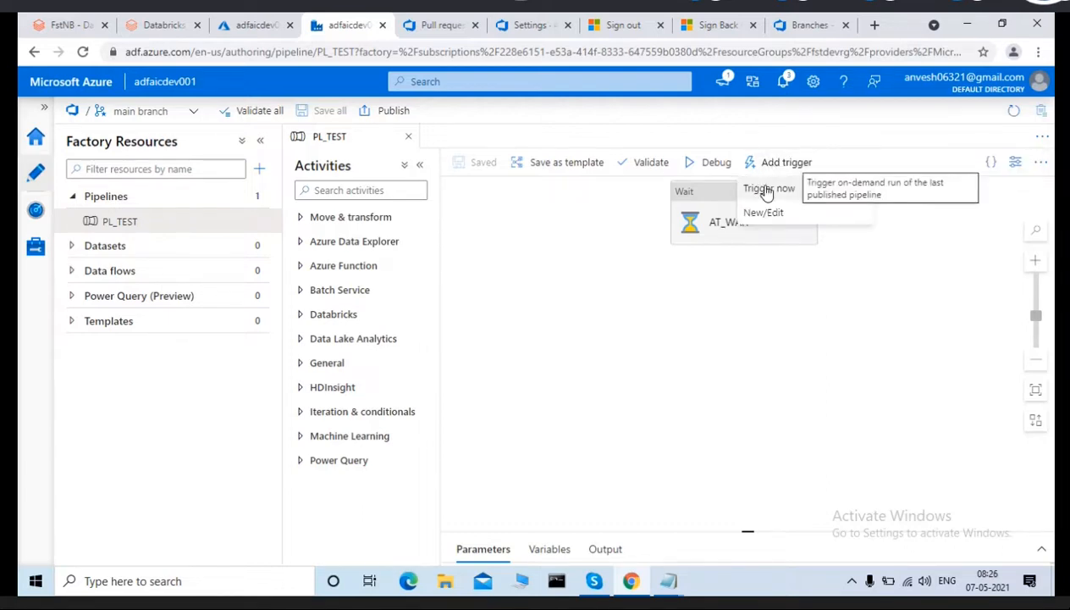
pyautogui.click(767, 190)
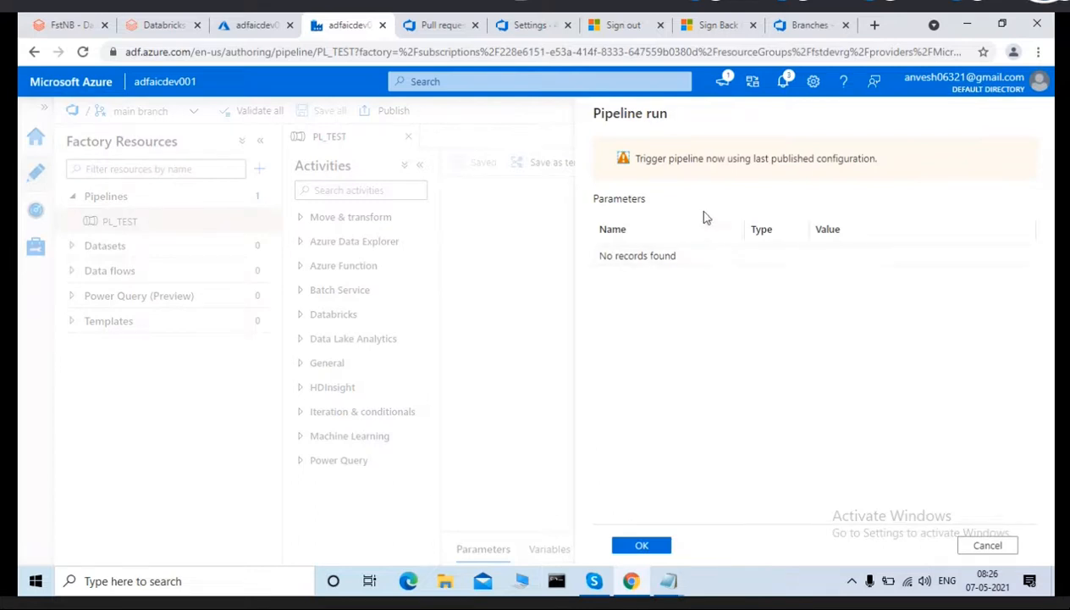
pyautogui.click(640, 544)
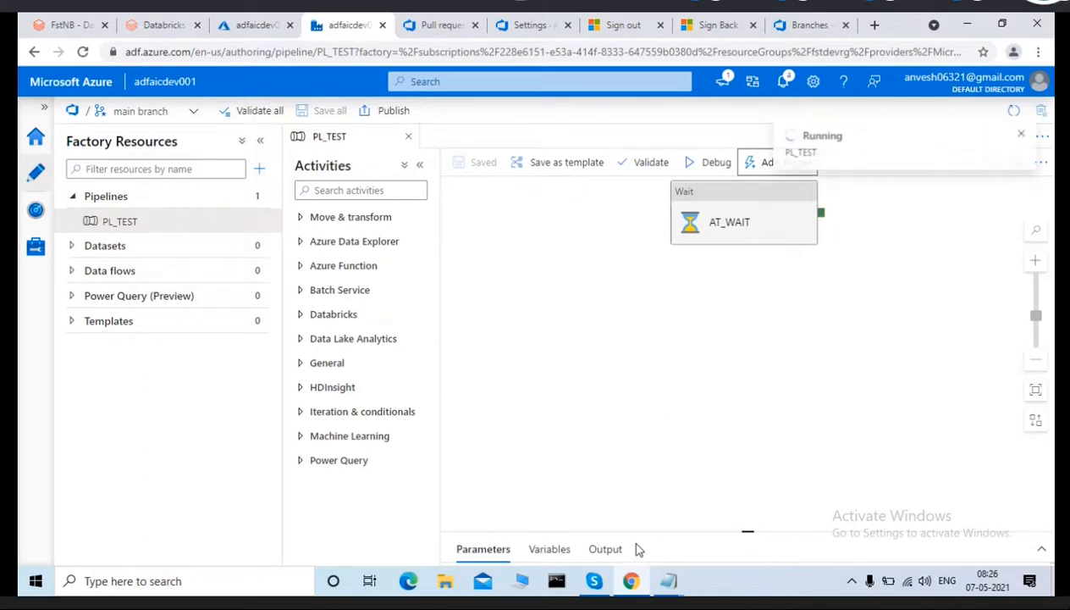
pyautogui.moveTo(713, 534); pyautogui.dragTo(724, 409)
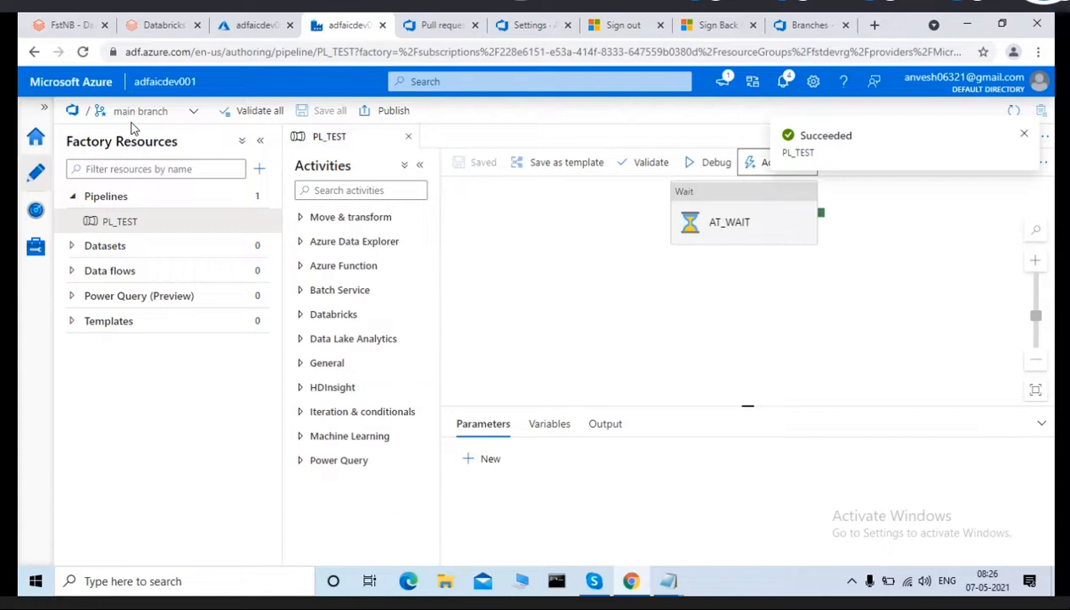
pyautogui.click(407, 136)
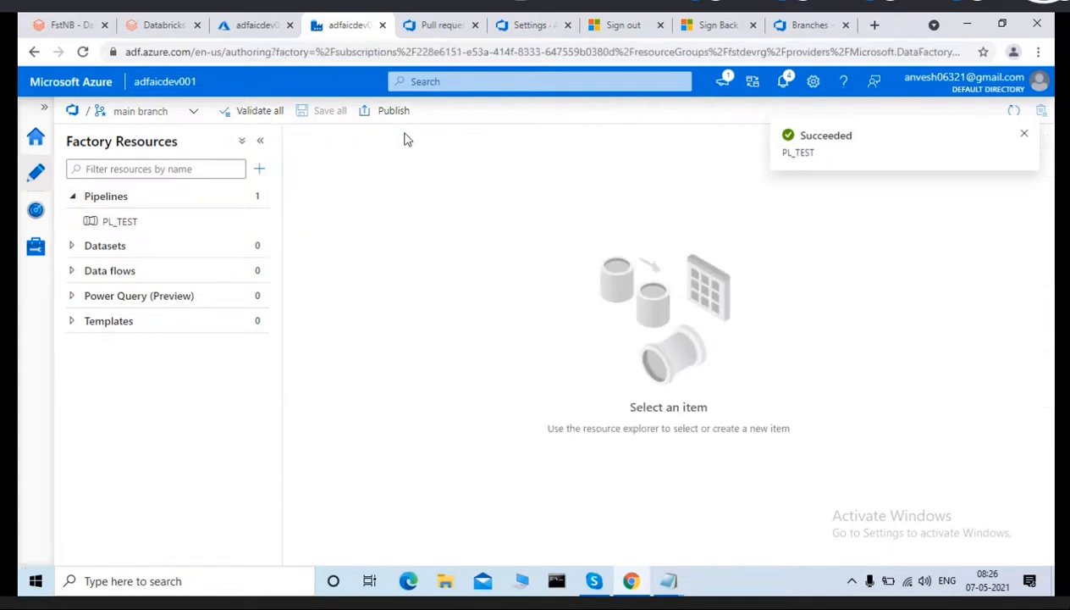
# Choose 'Switch to live mode' from the main branch dropdown.
pyautogui.click(193, 116)
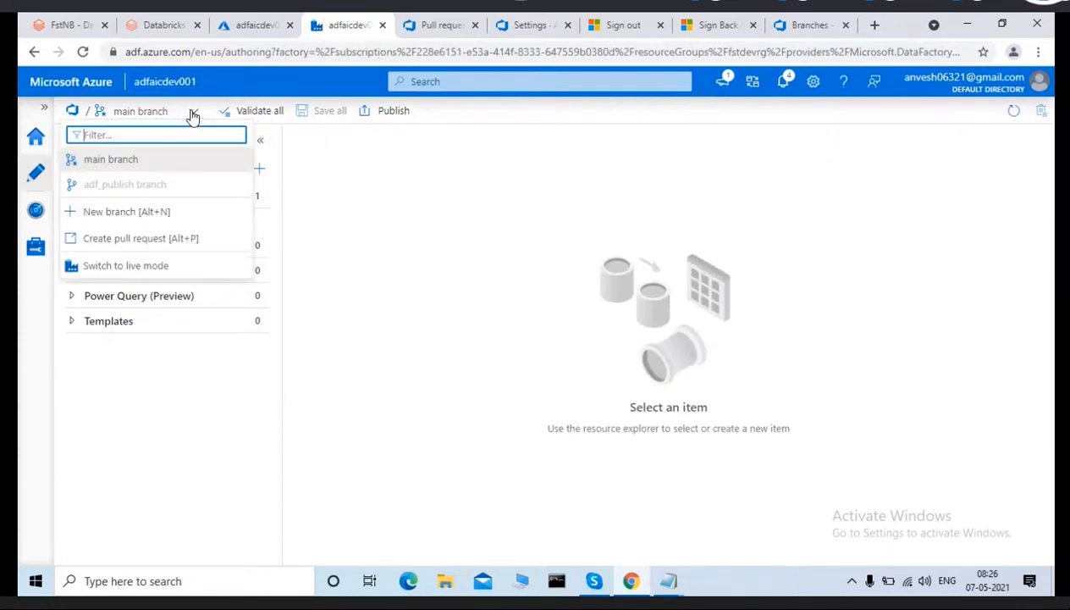
pyautogui.click(125, 274)
pyautogui.click(124, 274)
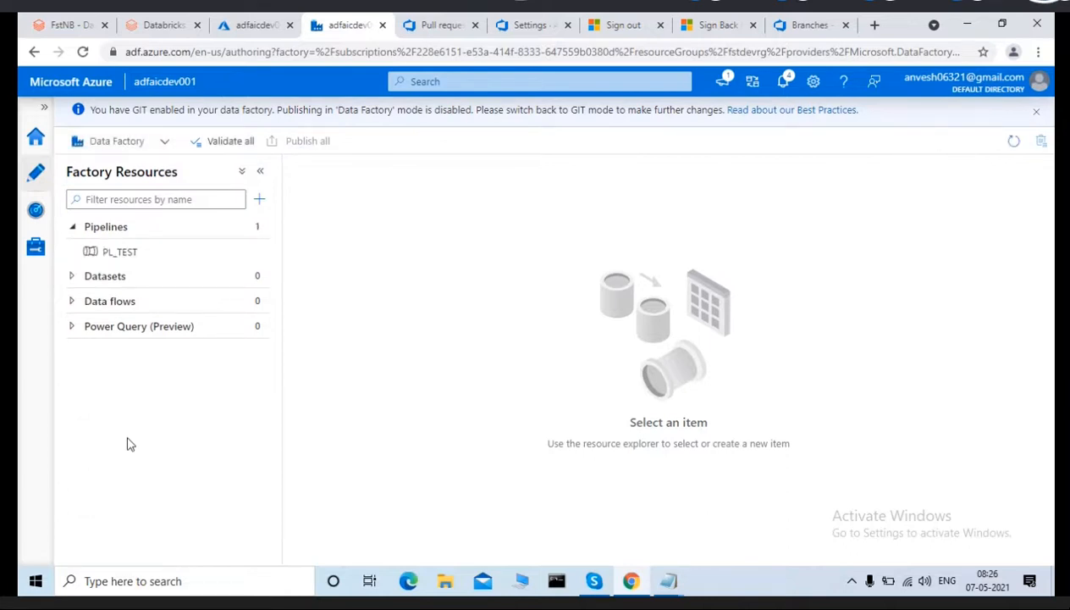
# Open PL_TEST in live mode, trigger it now, and view the Pipeline runs monitor.
pyautogui.click(109, 252)
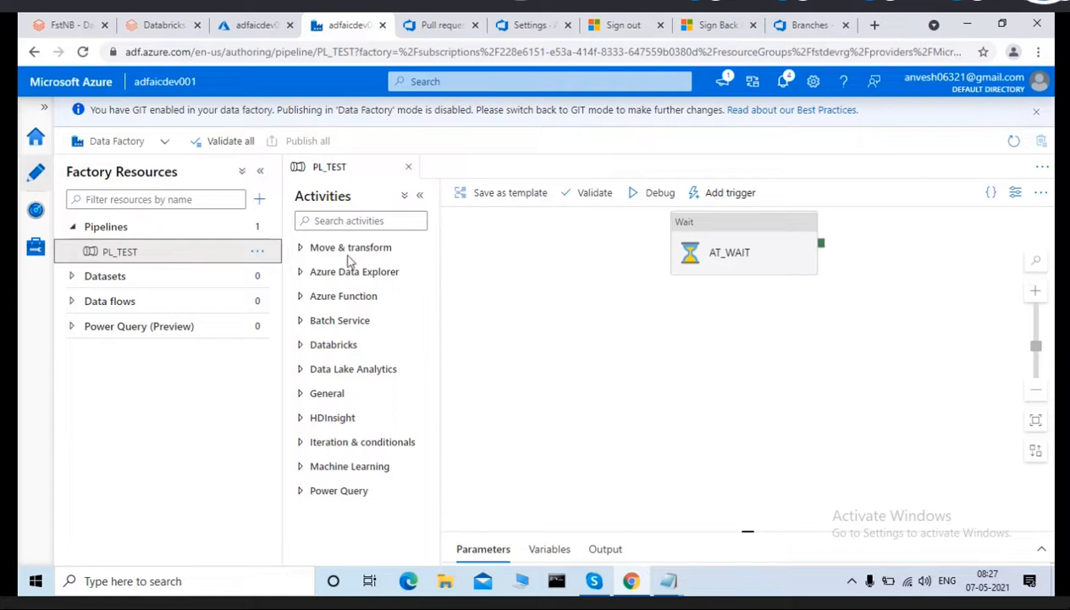
pyautogui.click(724, 195)
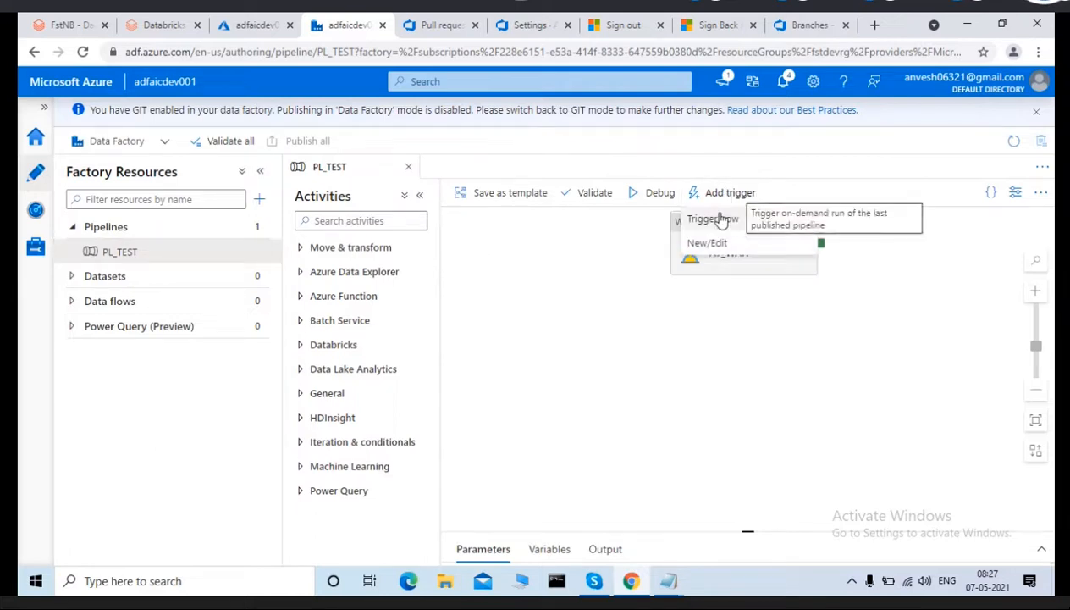
pyautogui.click(714, 219)
pyautogui.click(642, 543)
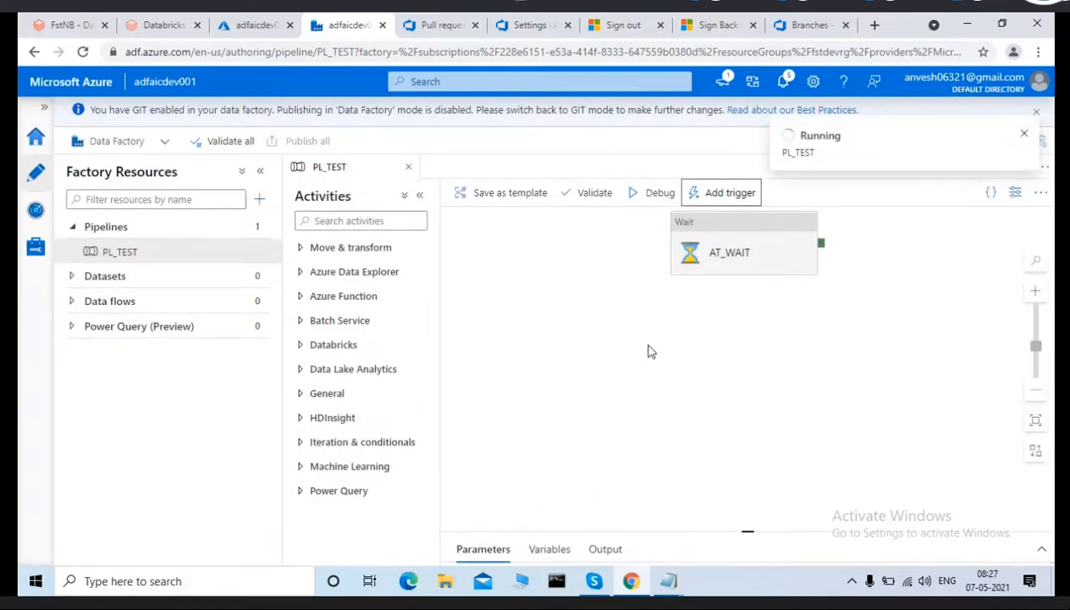
pyautogui.moveTo(748, 531); pyautogui.dragTo(721, 398)
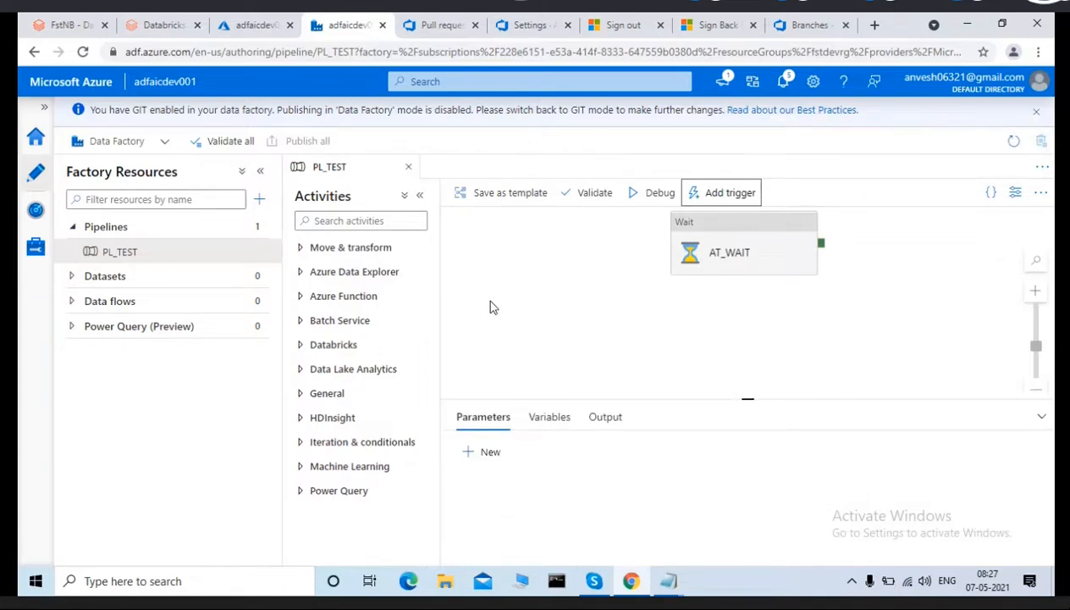
pyautogui.click(33, 215)
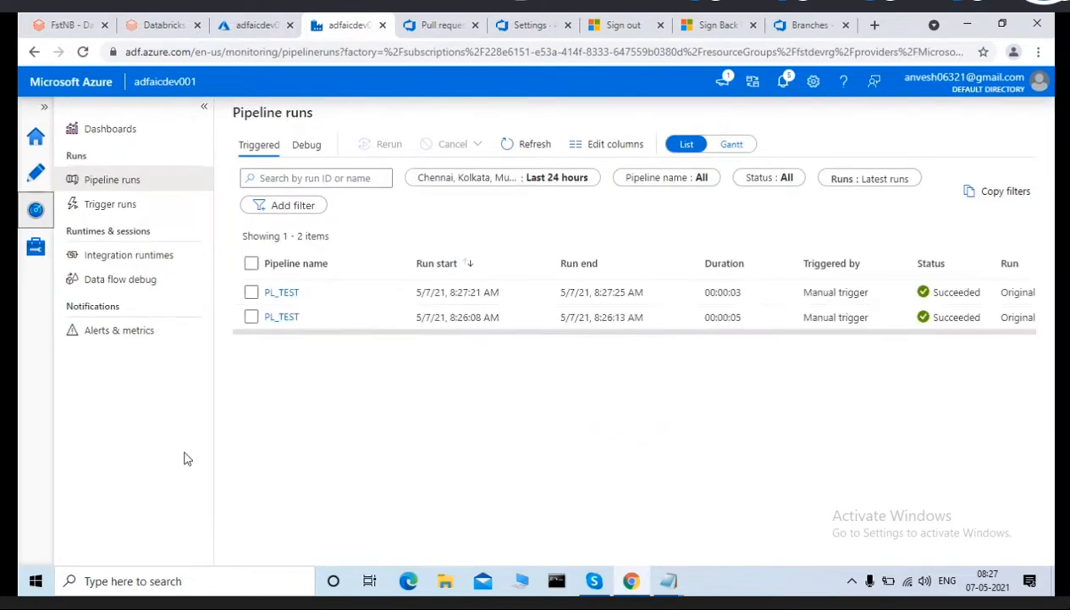
# Set the AT_WAIT activity's wait time to 10 seconds in PL_TEST.
pyautogui.click(36, 176)
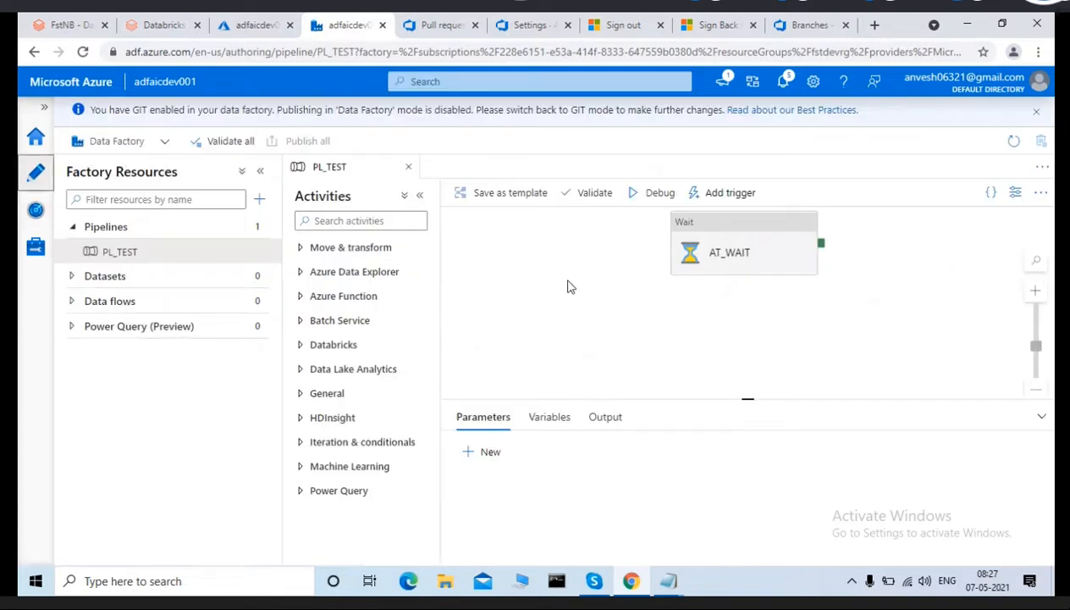
pyautogui.click(740, 241)
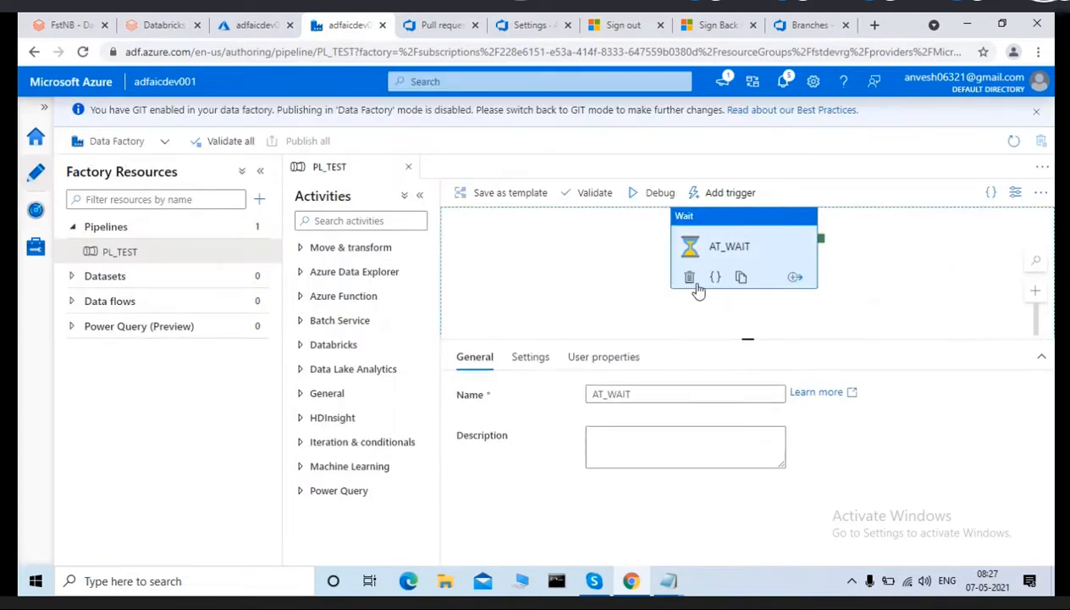
pyautogui.click(532, 357)
pyautogui.click(629, 392)
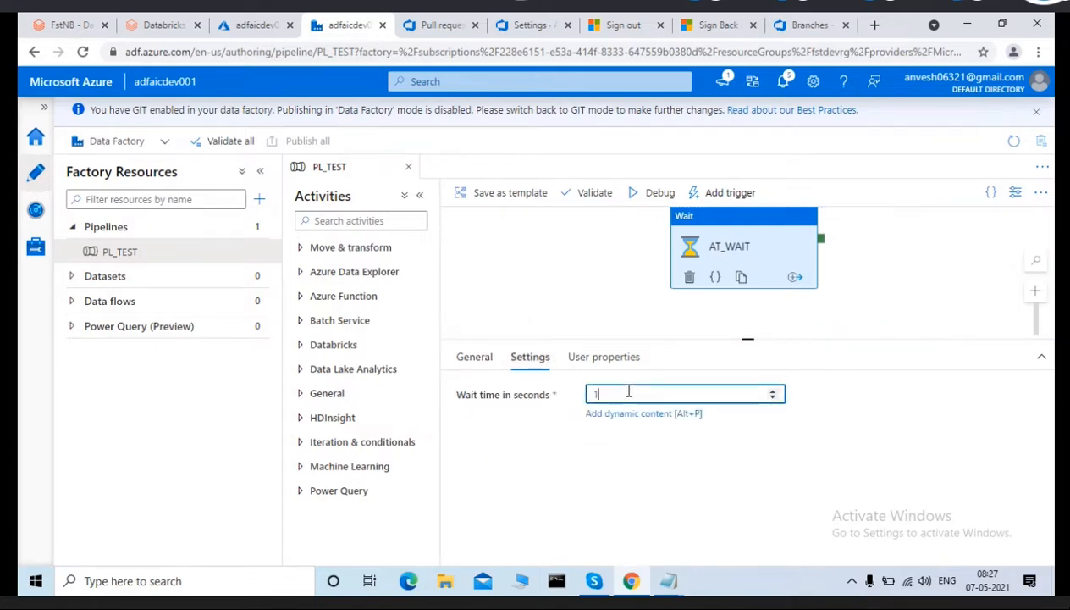
pyautogui.write('0')
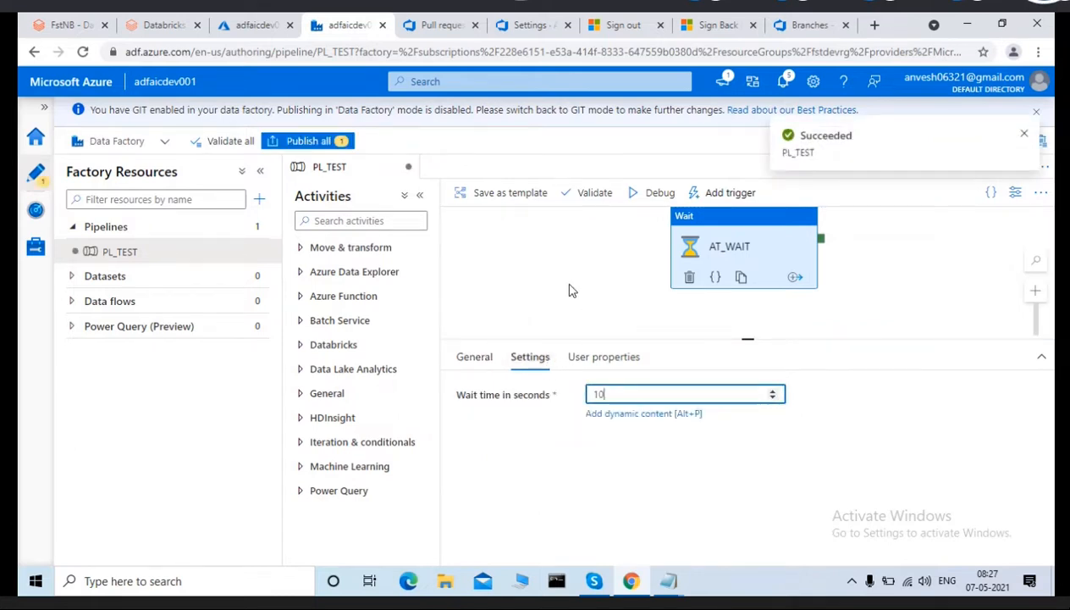
pyautogui.click(570, 291)
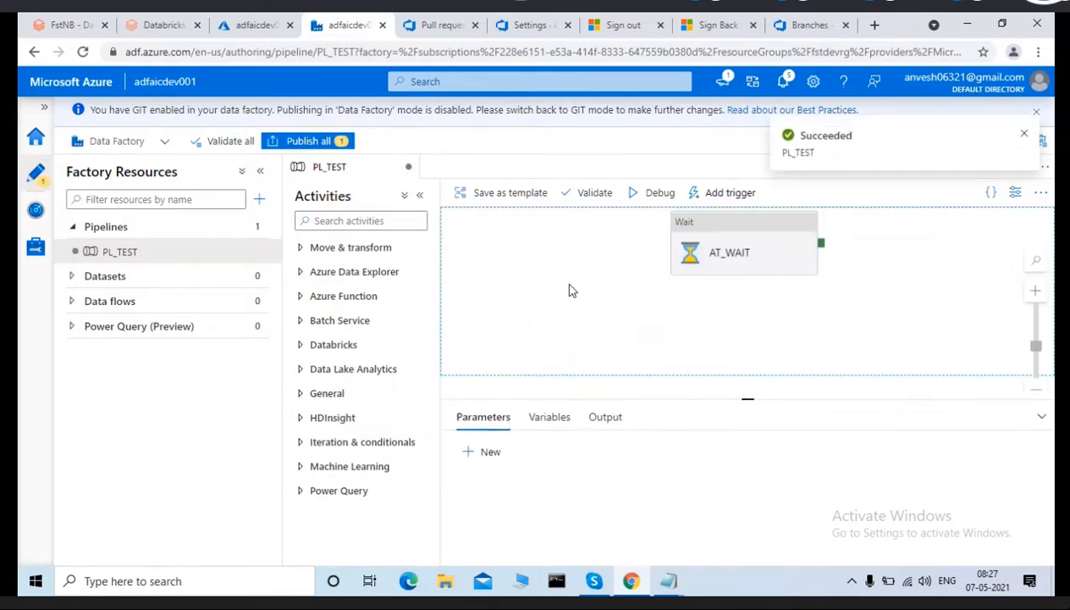
# Attempt Publish all in live mode, dismiss the Git-enabled error, and open the mode dropdown.
pyautogui.click(1024, 133)
pyautogui.click(308, 140)
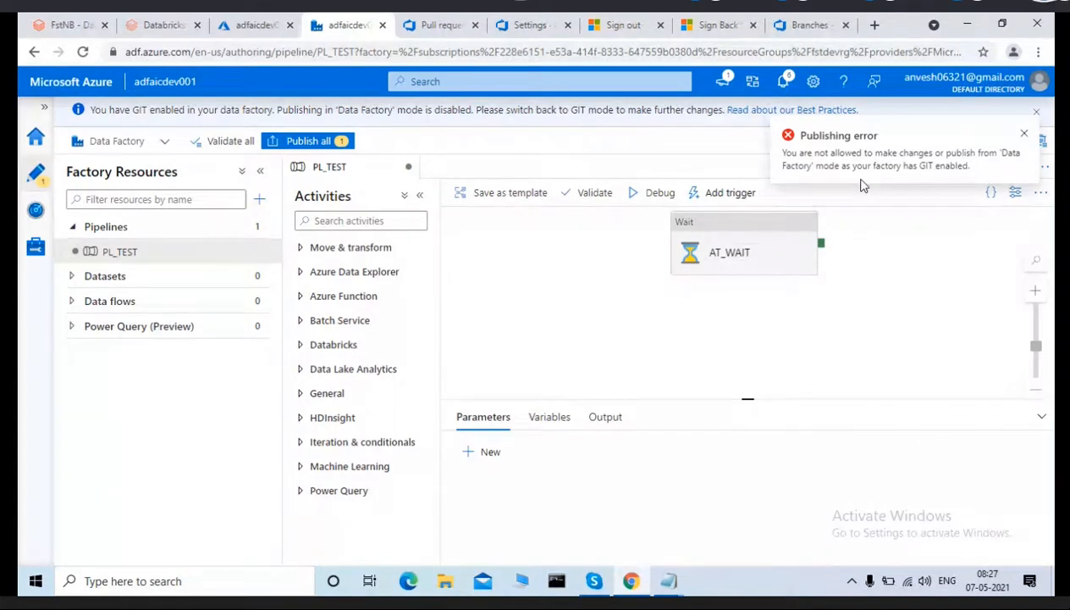
pyautogui.click(288, 142)
pyautogui.click(910, 248)
pyautogui.click(1024, 133)
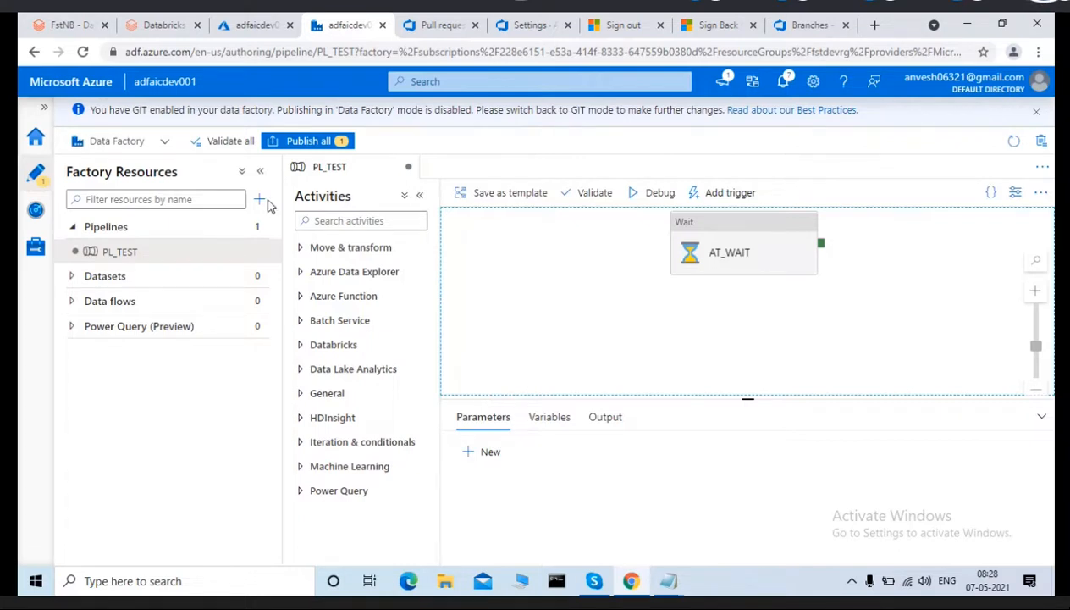
pyautogui.click(165, 143)
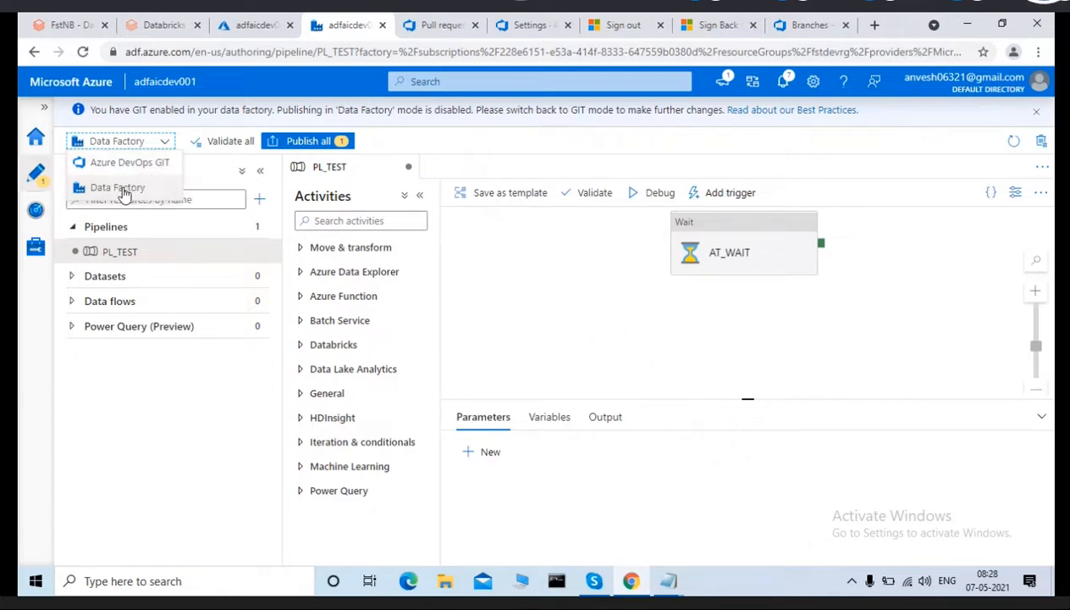
# Discard the unpublished change to return to Git mode, create branch feature/sure, and close PL_TEST.
pyautogui.click(110, 164)
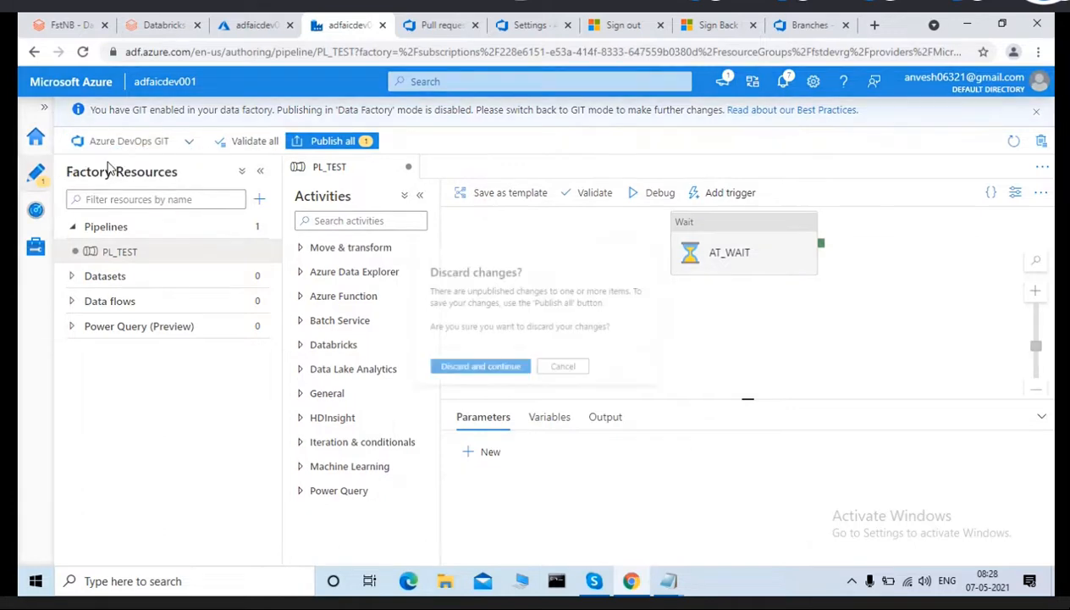
pyautogui.click(455, 375)
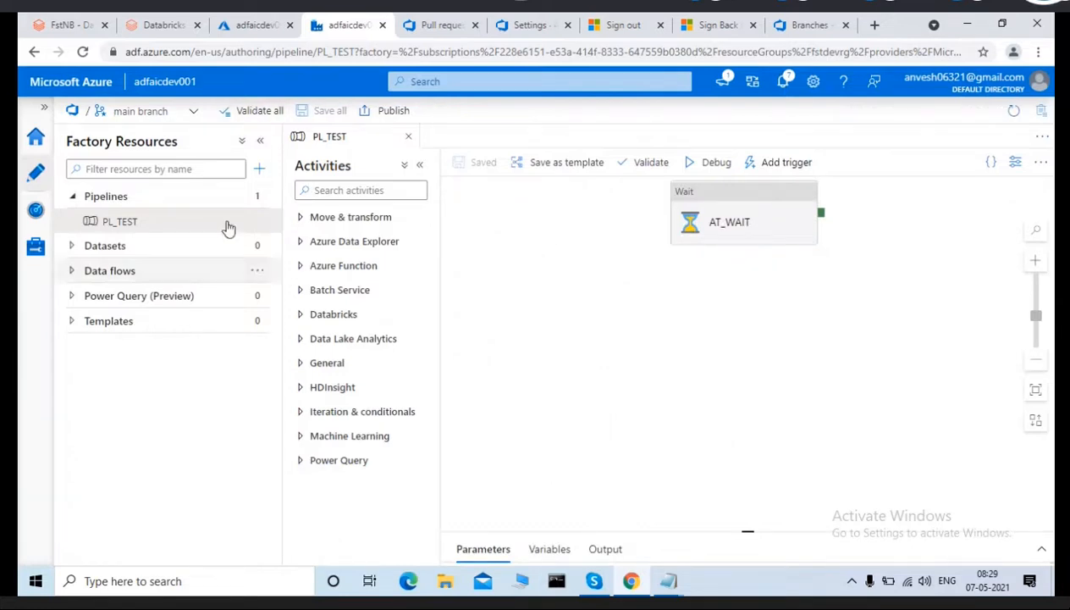
pyautogui.click(193, 112)
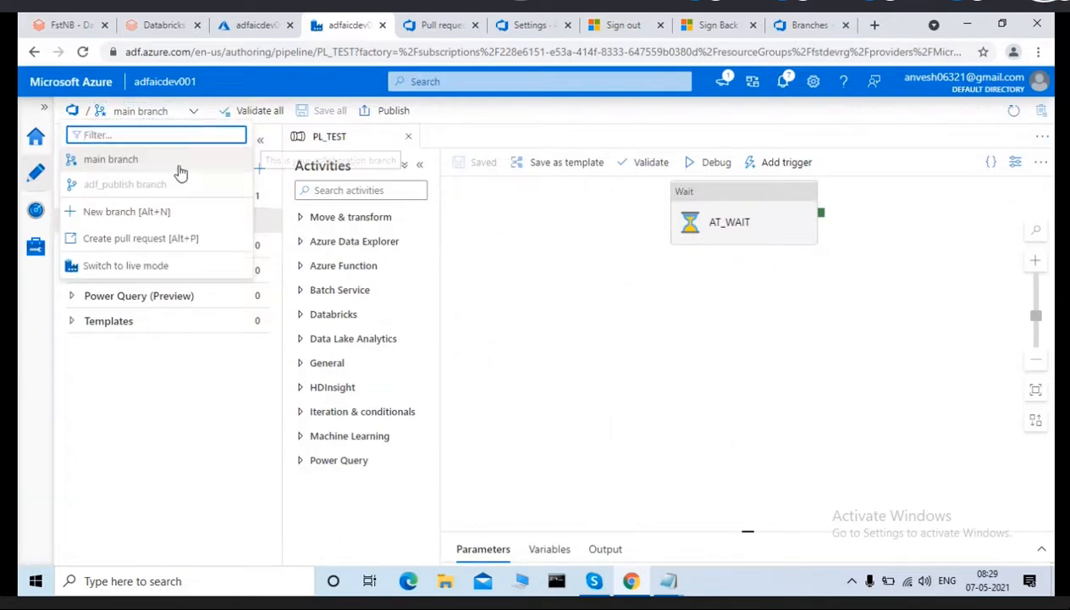
pyautogui.click(115, 216)
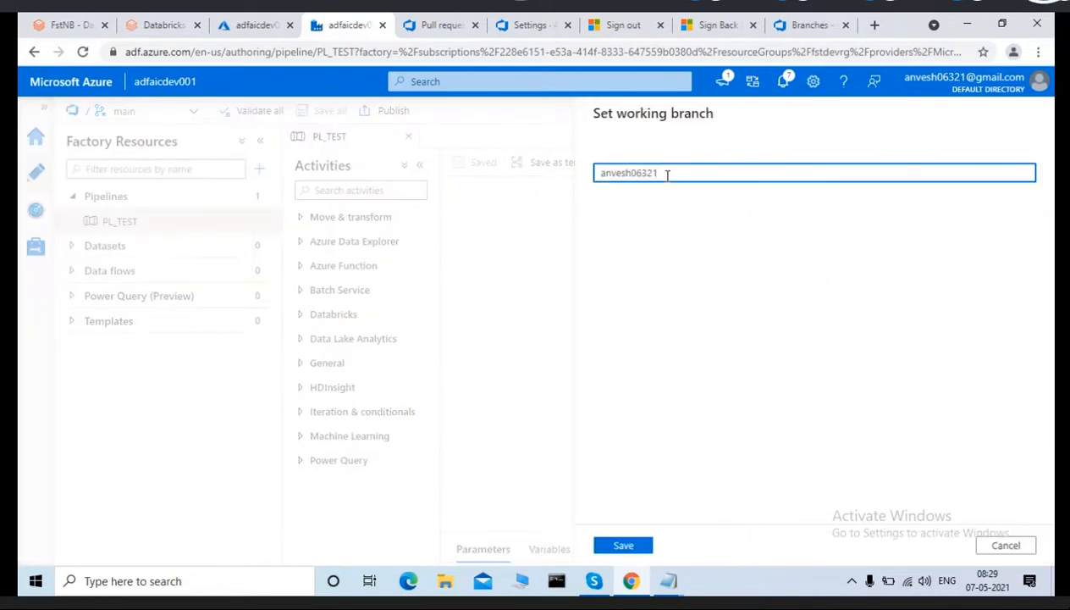
pyautogui.doubleClick(667, 174)
pyautogui.press('BackSpace')
pyautogui.write('feature/sure')
pyautogui.click(626, 544)
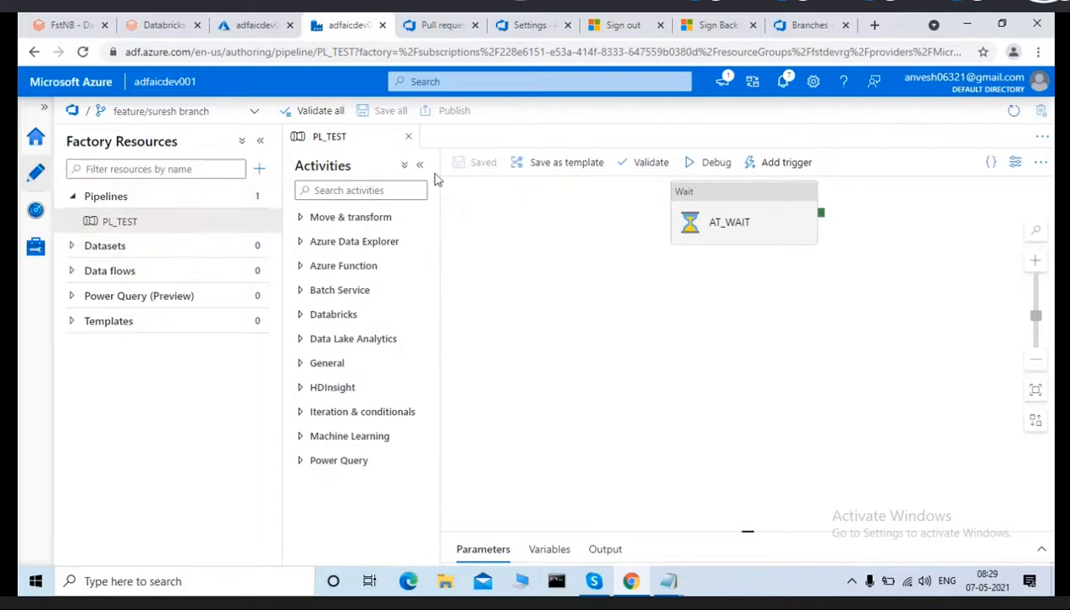
pyautogui.click(408, 137)
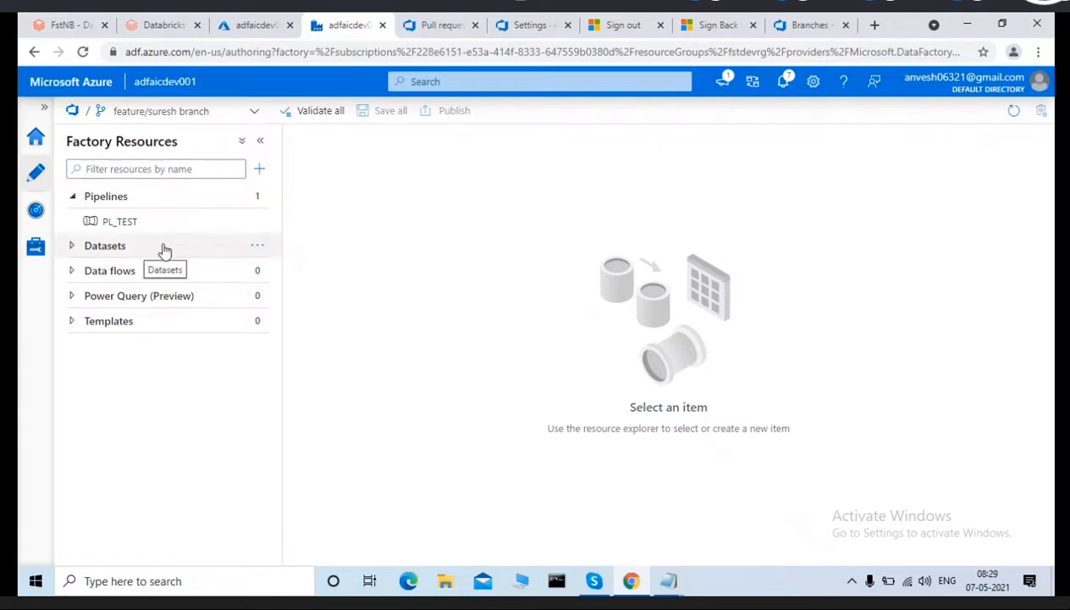
# Create a new pipeline named PL_SV.
pyautogui.click(259, 168)
pyautogui.click(280, 193)
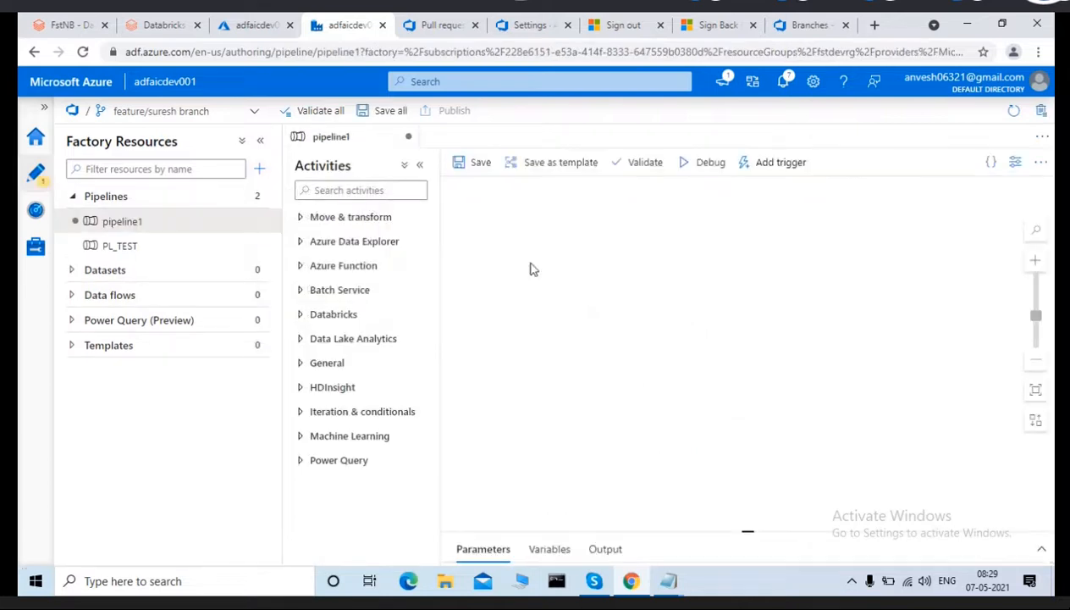
pyautogui.doubleClick(869, 273)
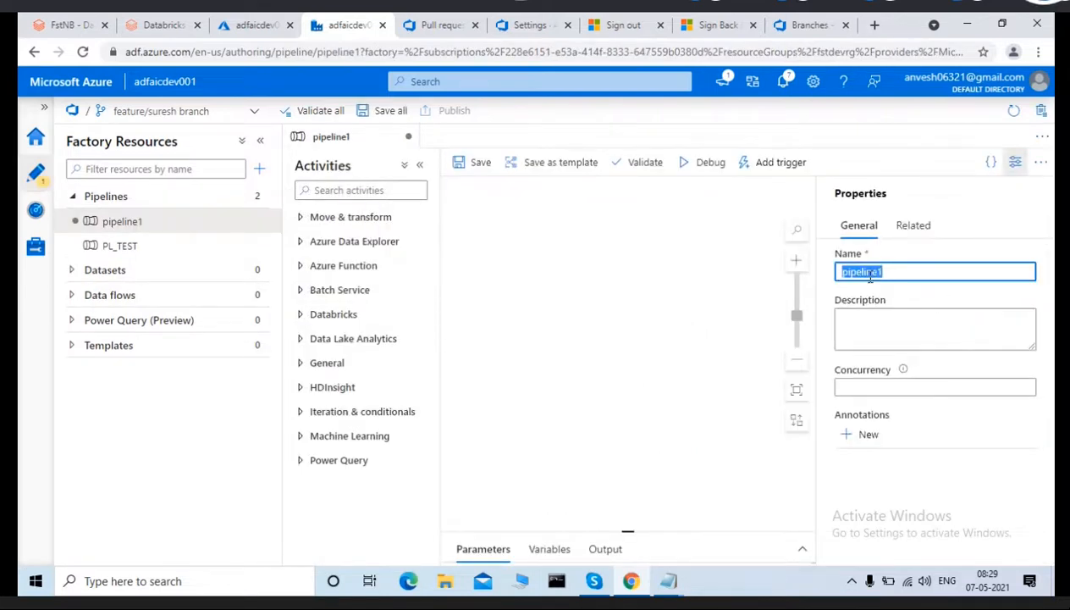
pyautogui.write('PL_SV')
pyautogui.click(1013, 164)
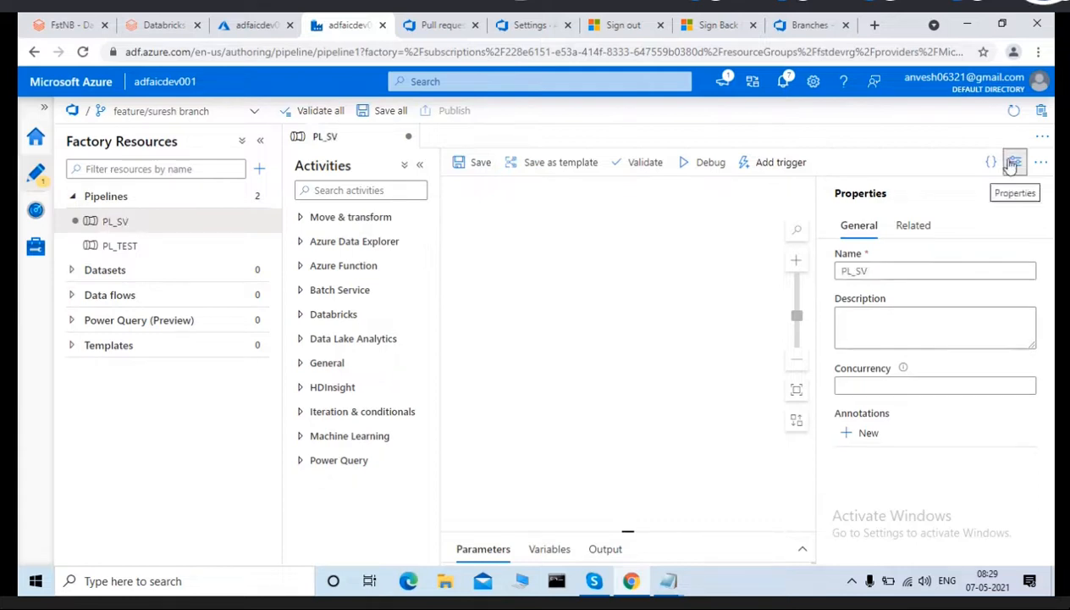
pyautogui.click(1013, 164)
# Add a pipeline variable named v_DF_Name.
pyautogui.moveTo(740, 531); pyautogui.dragTo(692, 354)
pyautogui.click(553, 395)
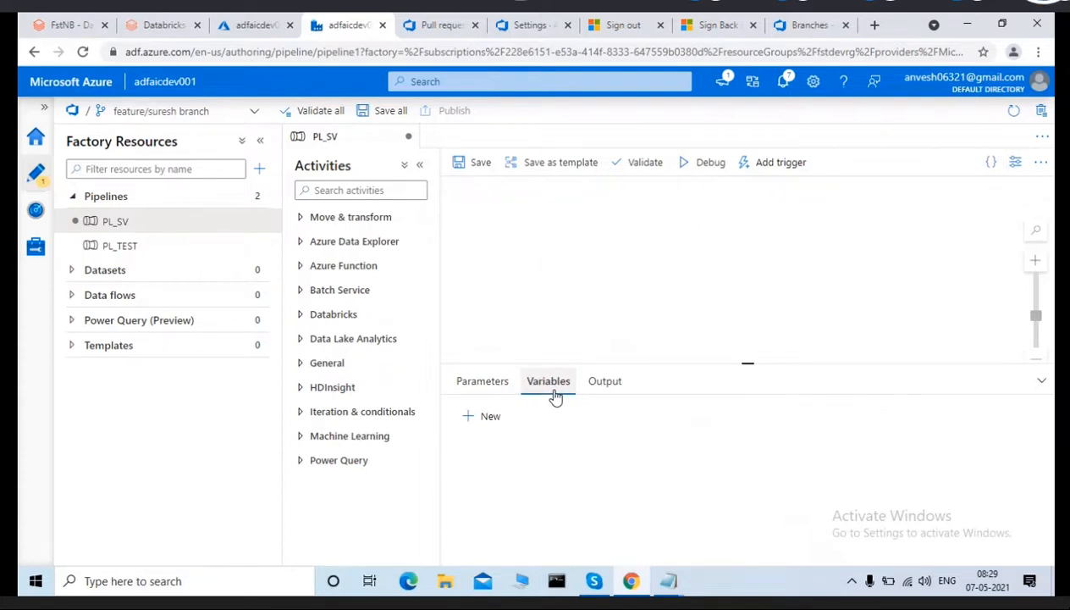
pyautogui.click(483, 416)
pyautogui.click(516, 478)
pyautogui.write('v_D')
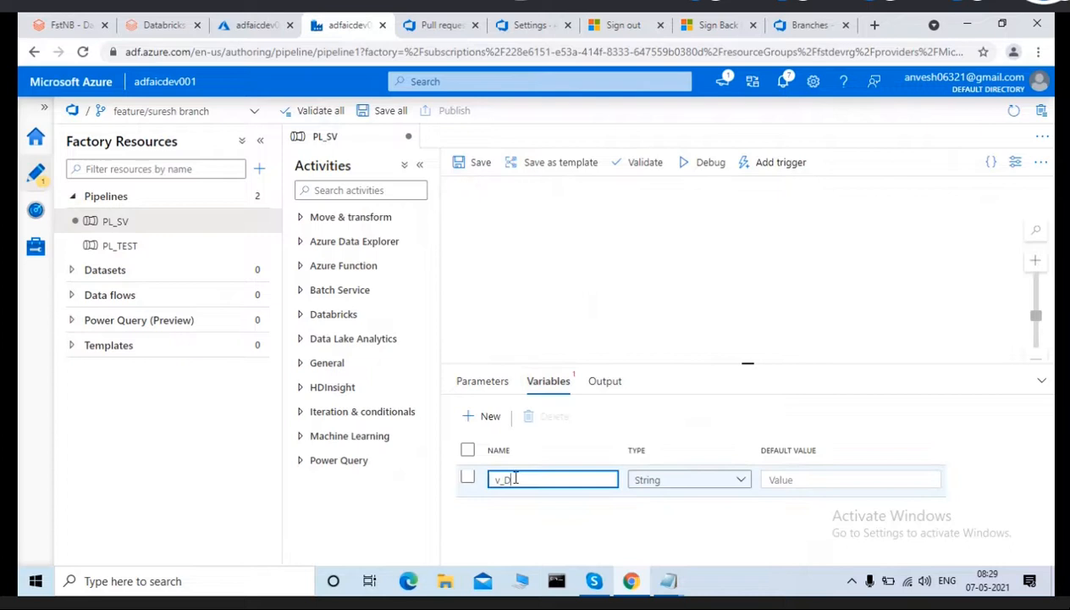
pyautogui.write('B_Name')
# Add a Set variable activity to the canvas and rename it AT_SV_DFNAME.
pyautogui.click(355, 192)
pyautogui.write('va')
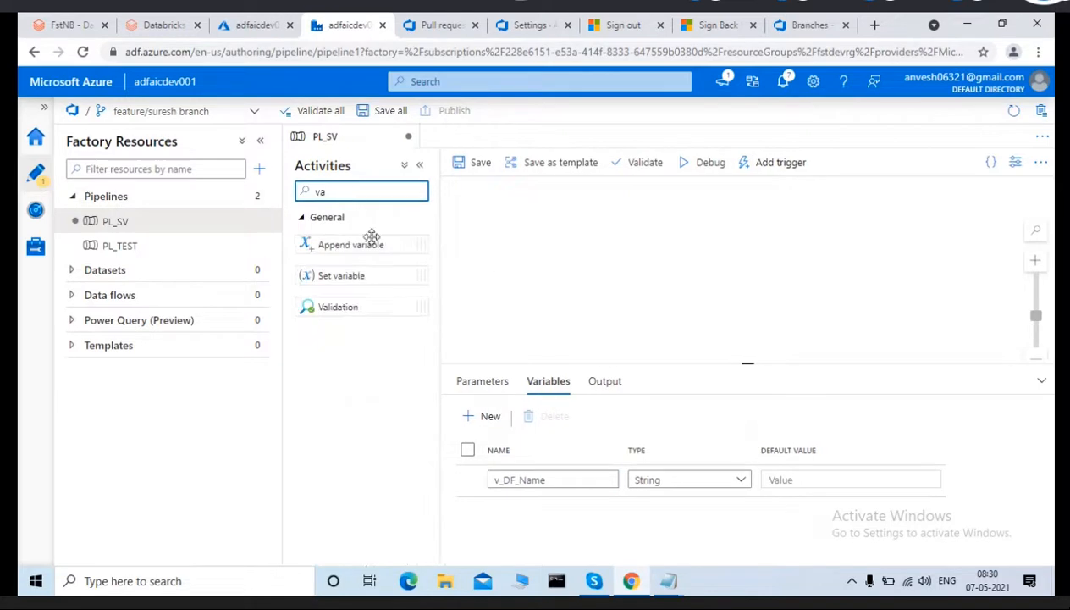
pyautogui.moveTo(330, 273); pyautogui.dragTo(599, 214)
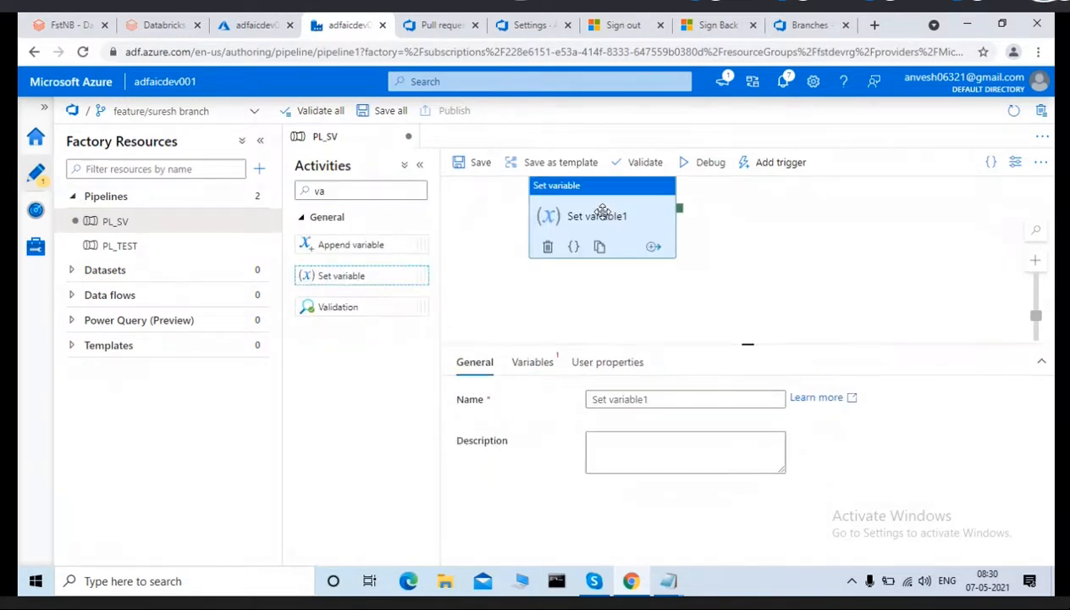
pyautogui.click(693, 394)
pyautogui.hotkey('ctrl', 'a')
pyautogui.write('AT_SV_')
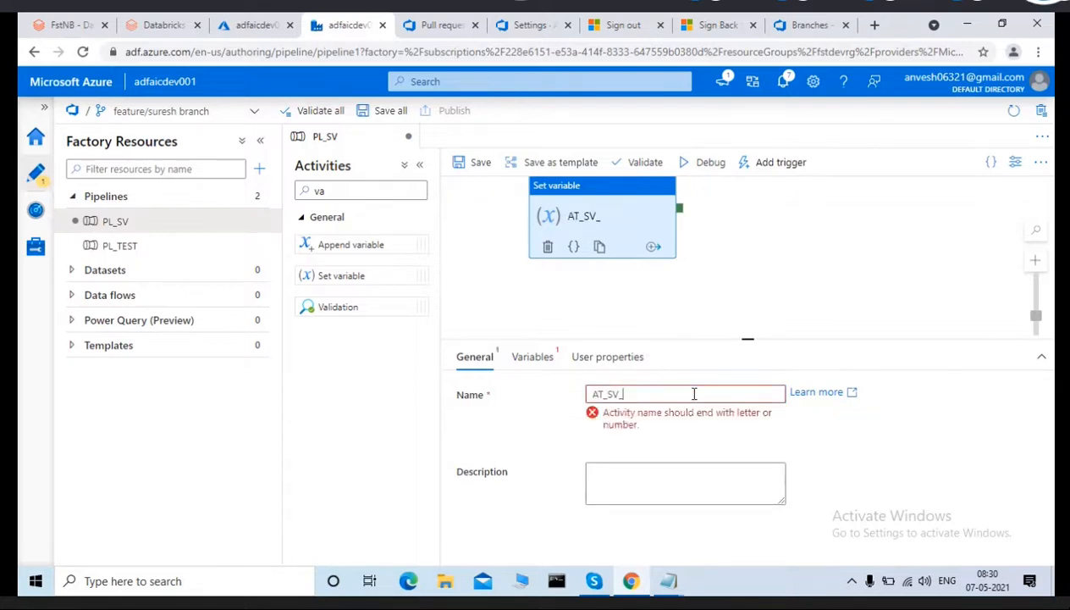
pyautogui.write('DFNAME')
pyautogui.click(532, 356)
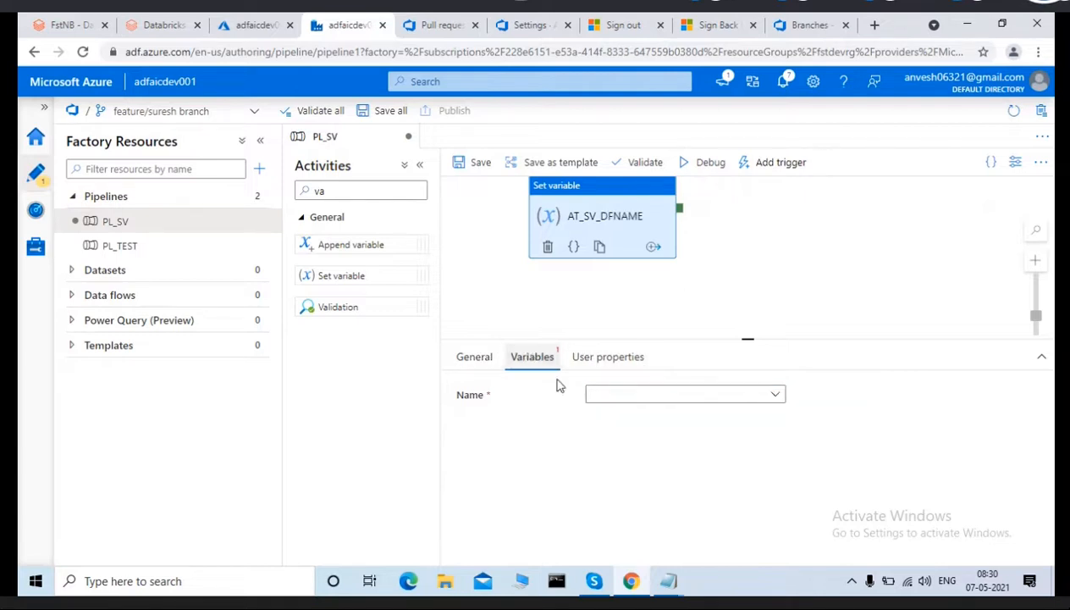
pyautogui.click(625, 396)
pyautogui.click(615, 418)
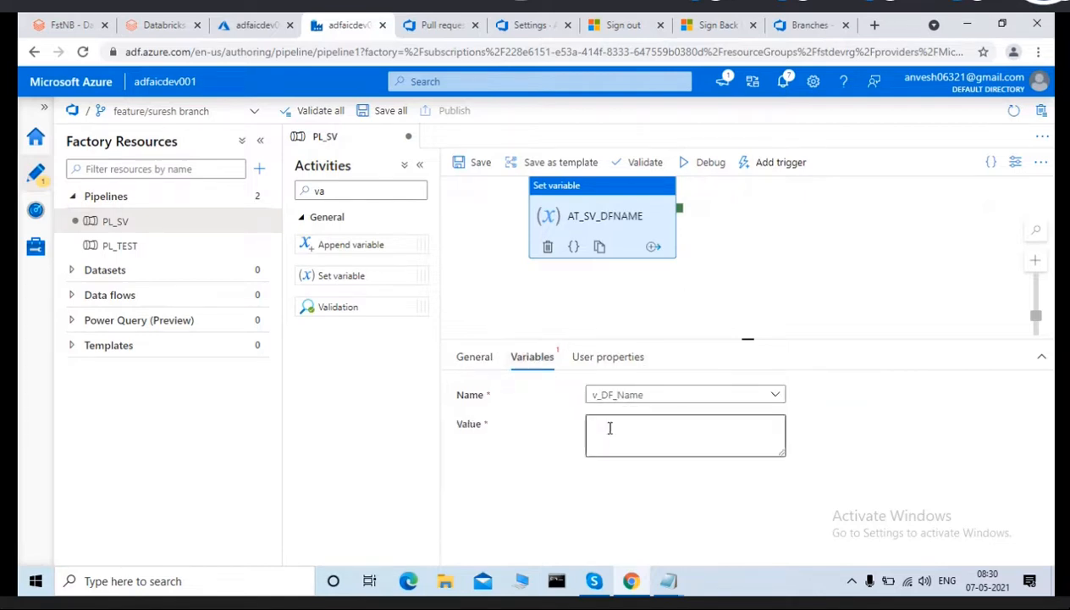
pyautogui.click(608, 430)
pyautogui.click(604, 471)
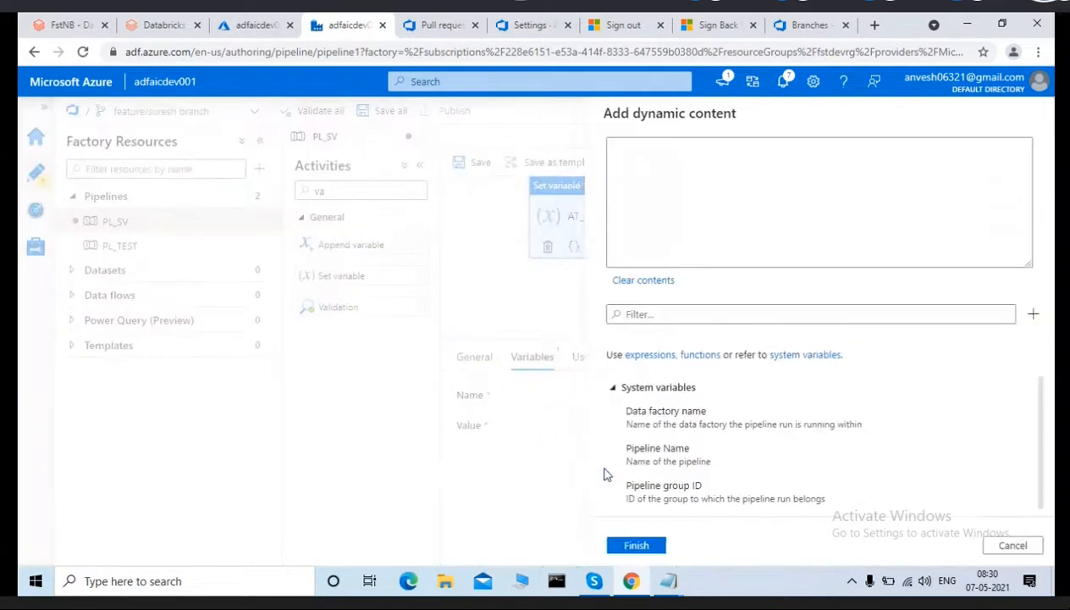
pyautogui.click(656, 412)
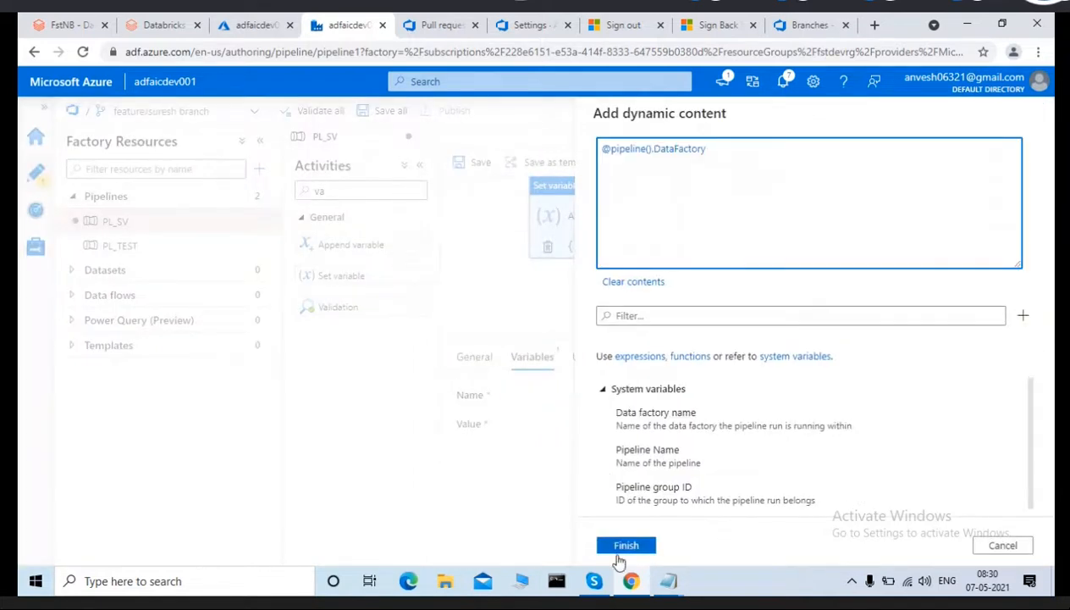
pyautogui.click(627, 544)
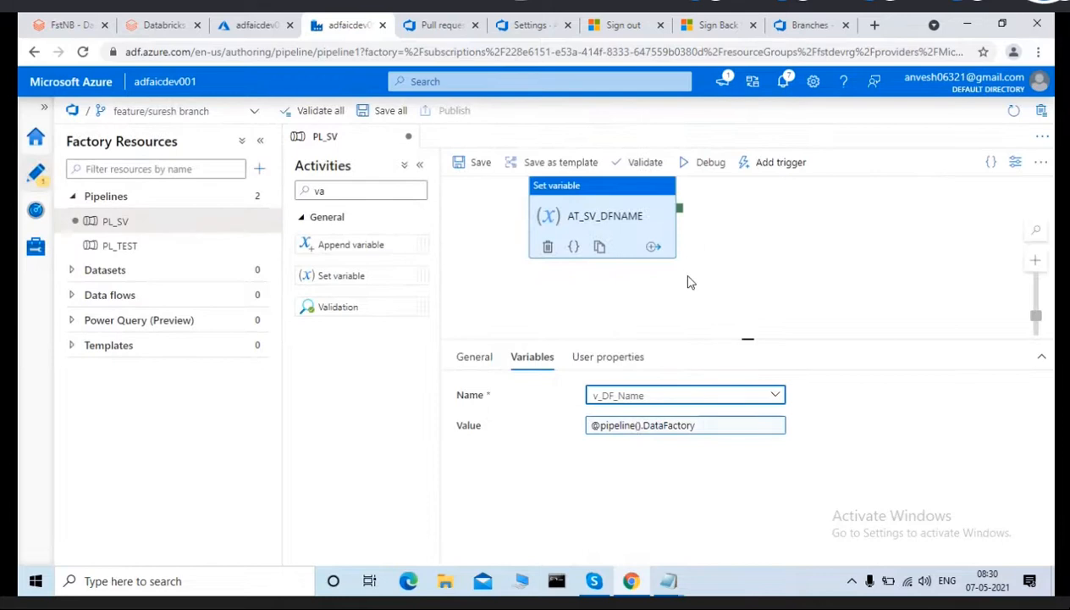
# Save PL_SV and start a debug run.
pyautogui.click(474, 162)
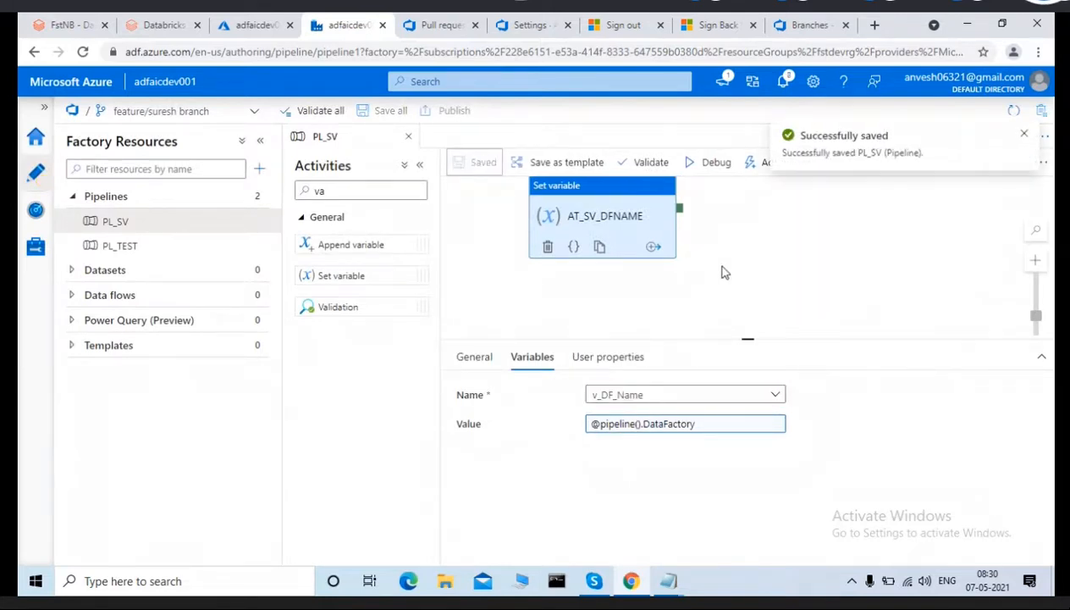
pyautogui.click(1024, 137)
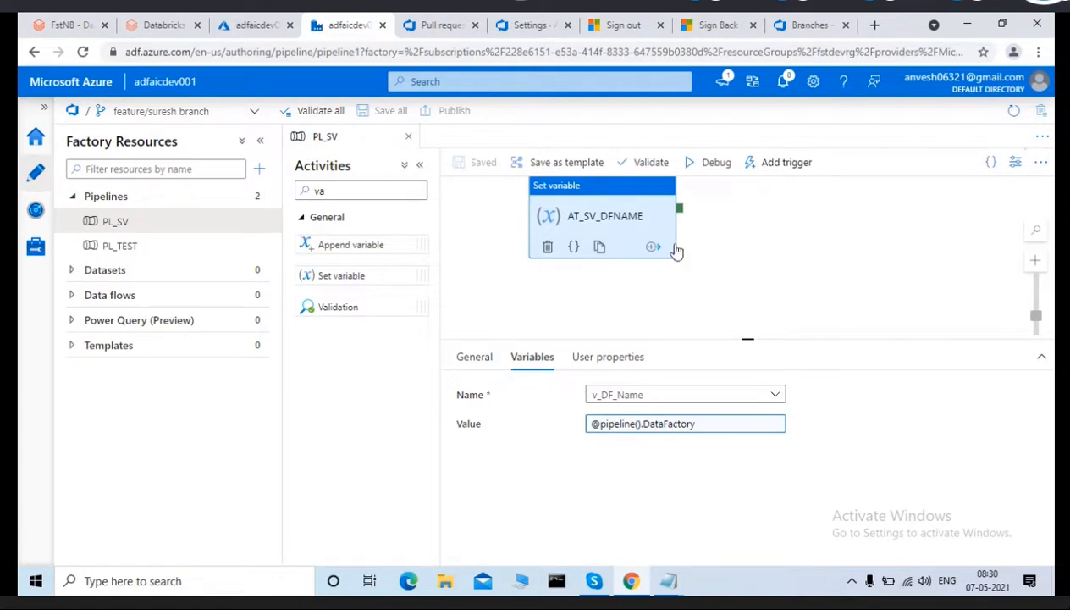
pyautogui.click(716, 162)
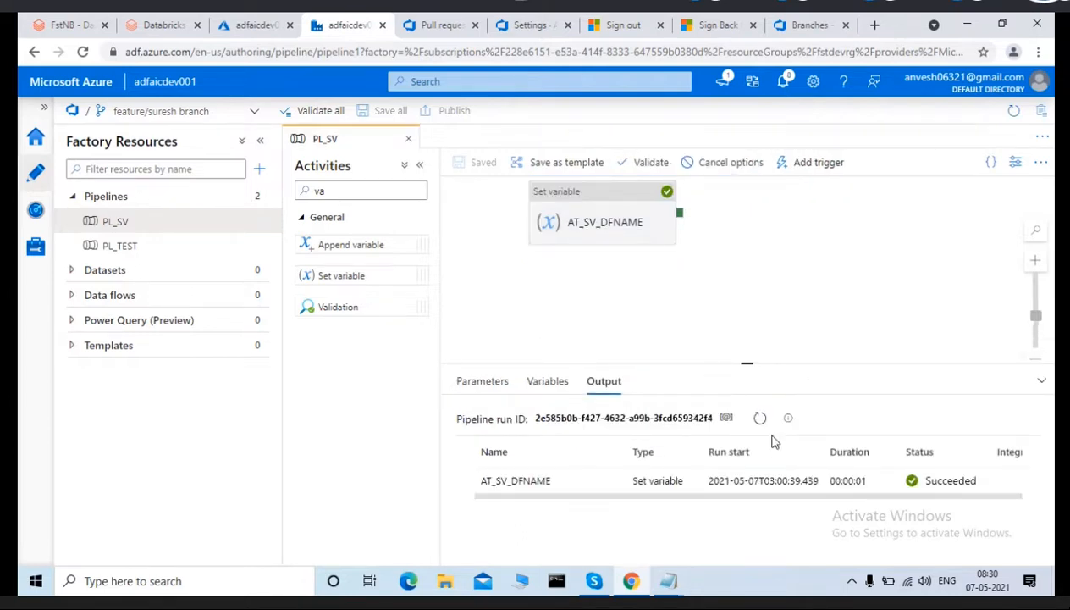
# Check the AT_SV_DFNAME debug output, then attempt Trigger now on PL_SV and cancel.
pyautogui.click(605, 480)
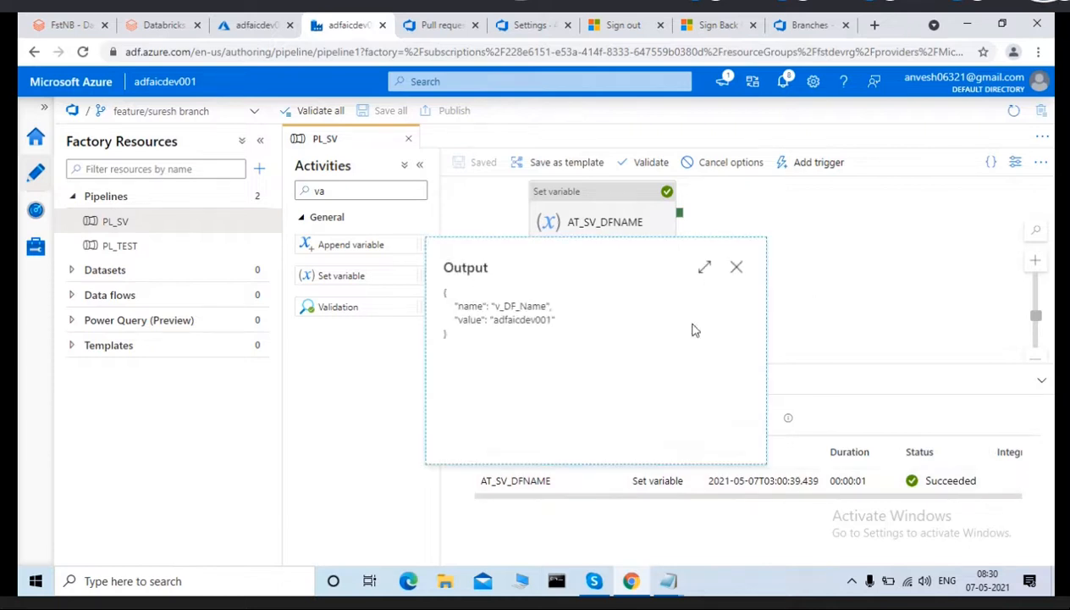
pyautogui.click(737, 267)
pyautogui.click(761, 419)
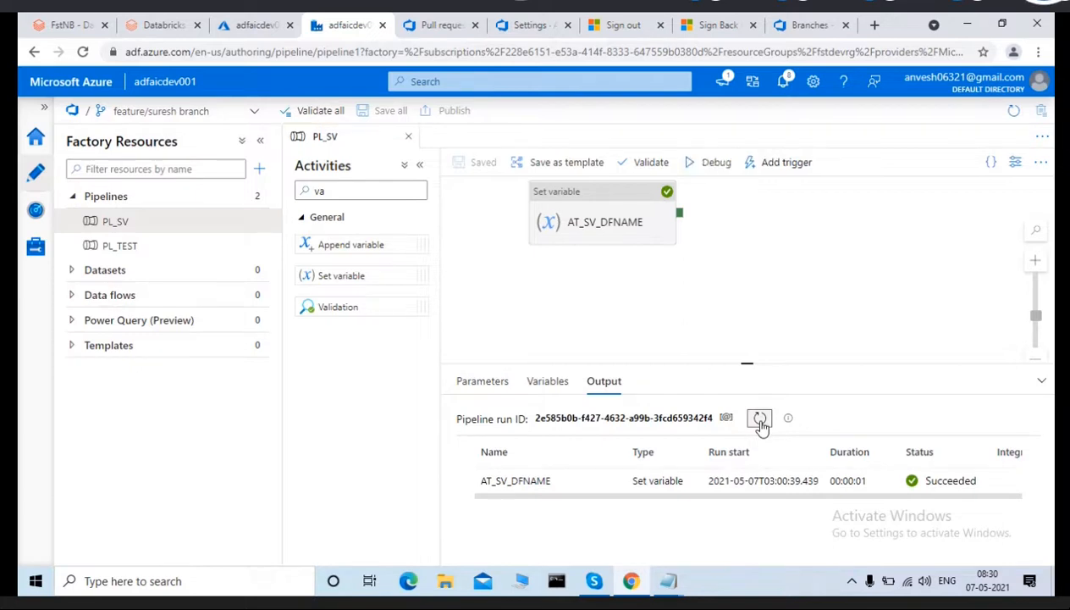
pyautogui.click(771, 168)
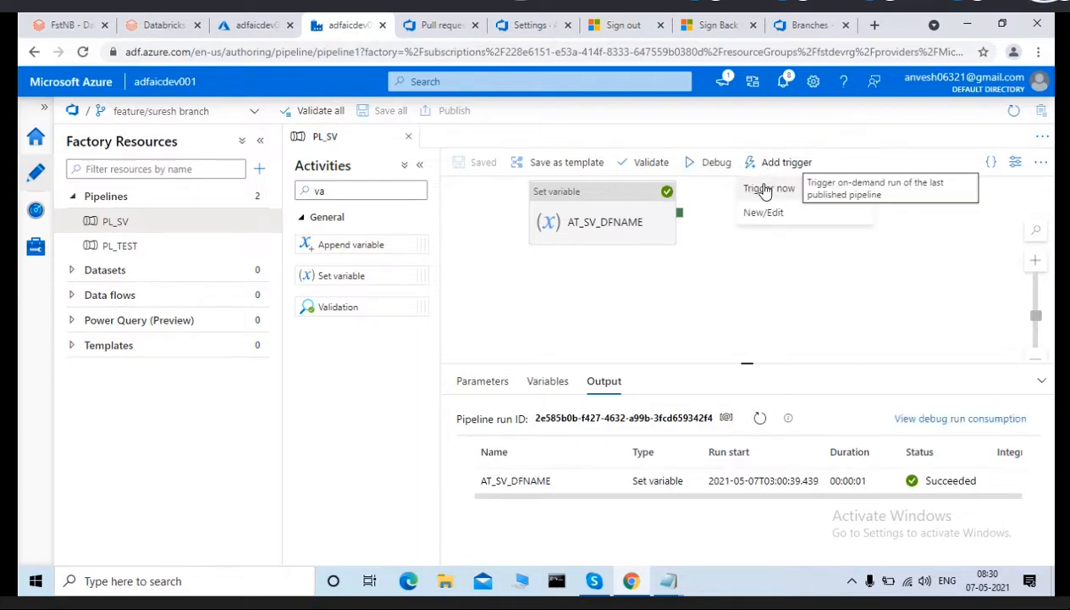
pyautogui.click(766, 189)
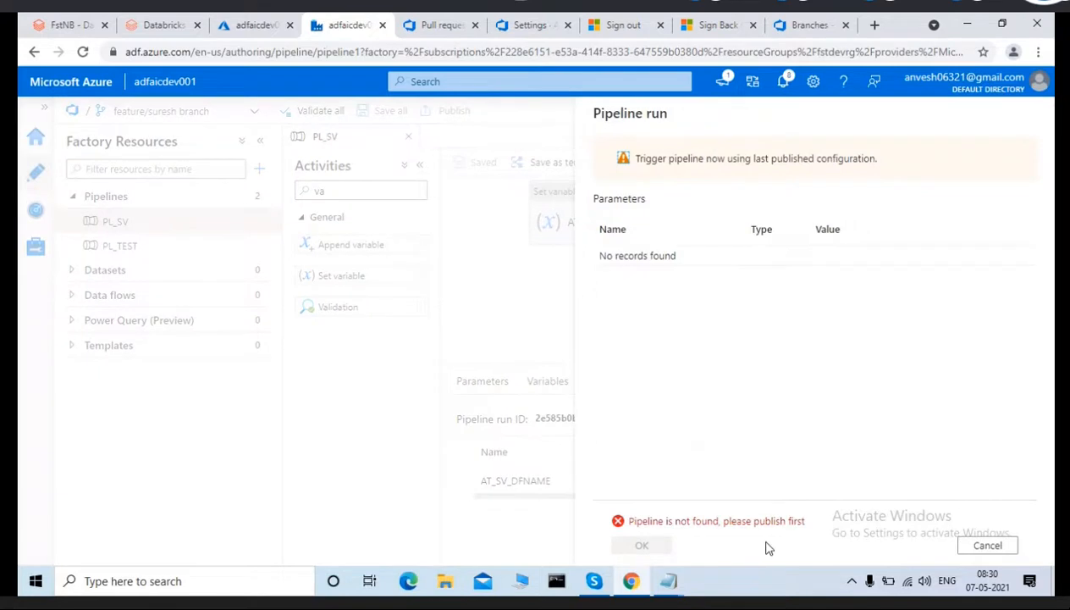
pyautogui.click(986, 546)
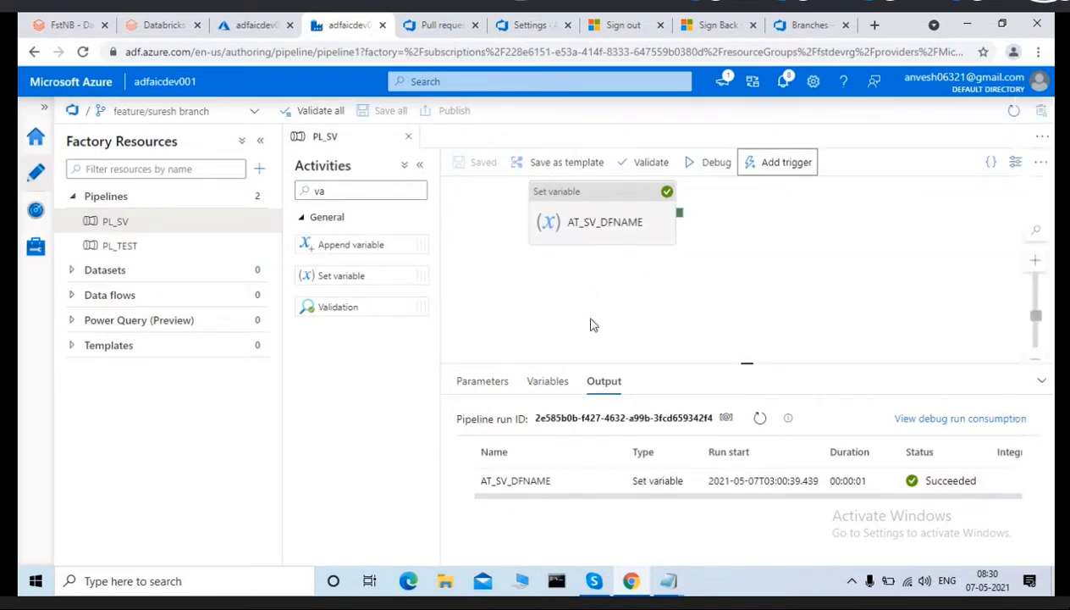
# Open PL_TEST and confirm an on-demand Trigger now run of it.
pyautogui.click(121, 247)
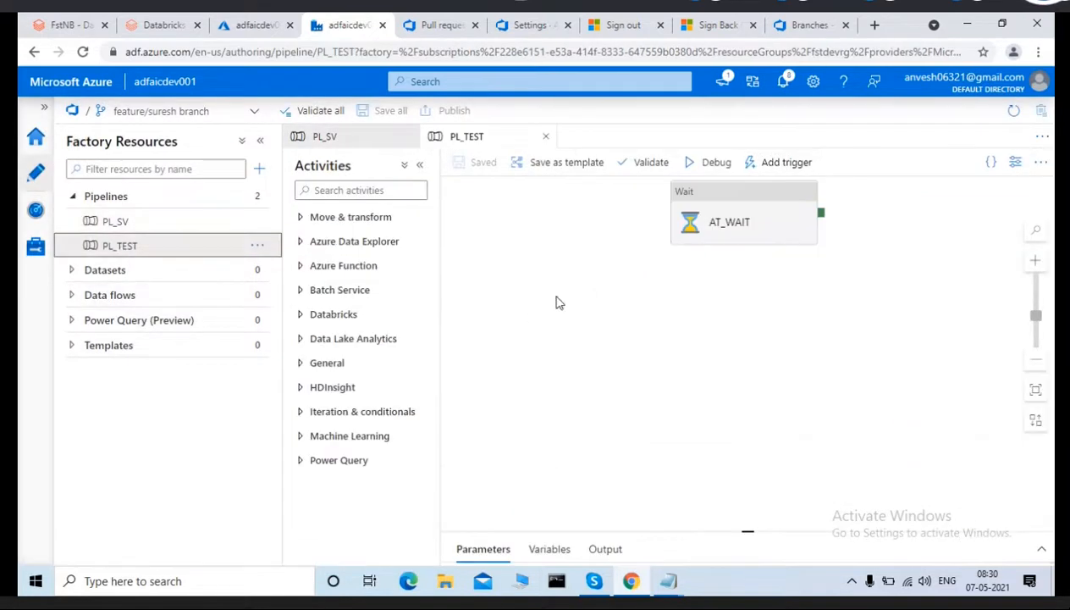
pyautogui.click(796, 166)
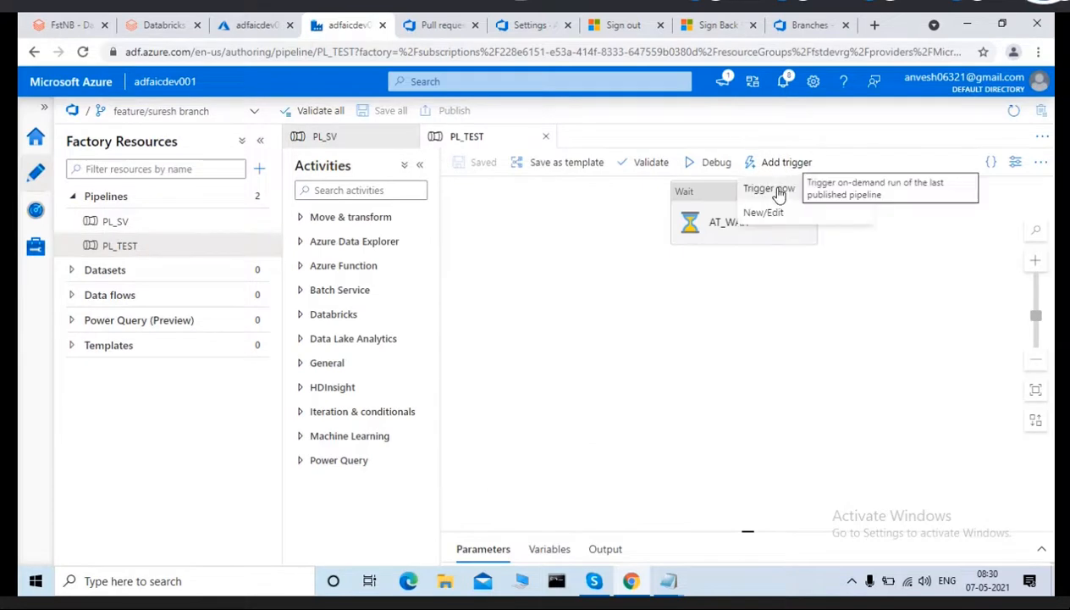
pyautogui.click(772, 188)
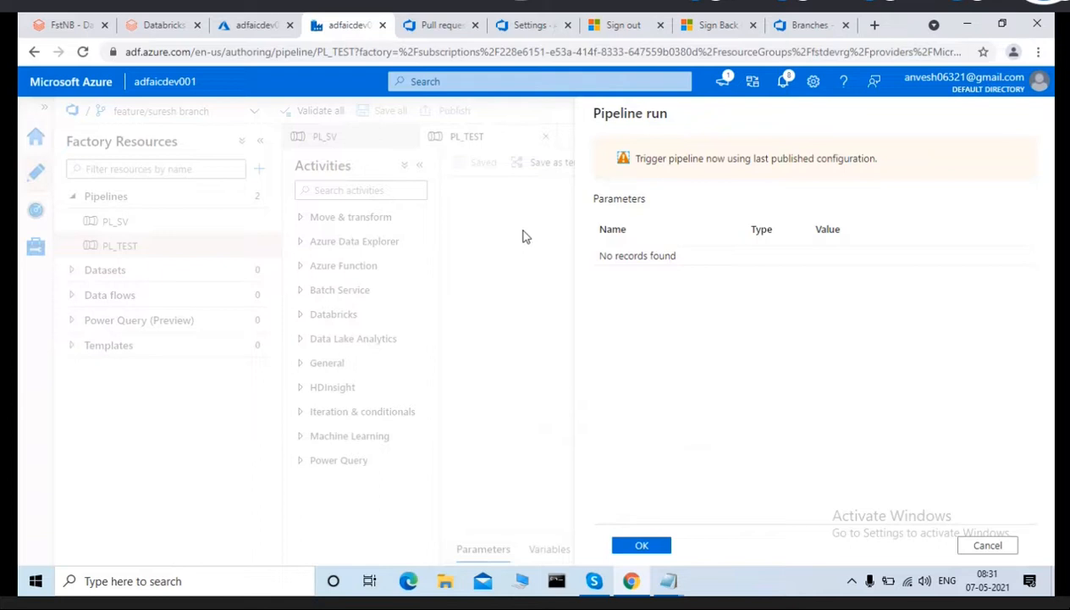
pyautogui.click(988, 546)
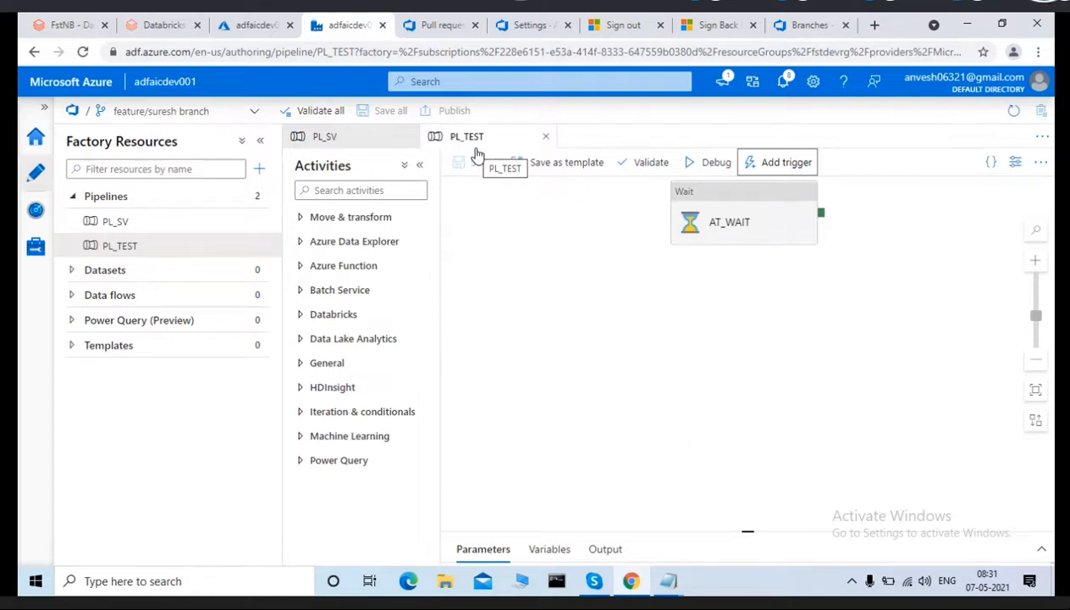
pyautogui.click(787, 164)
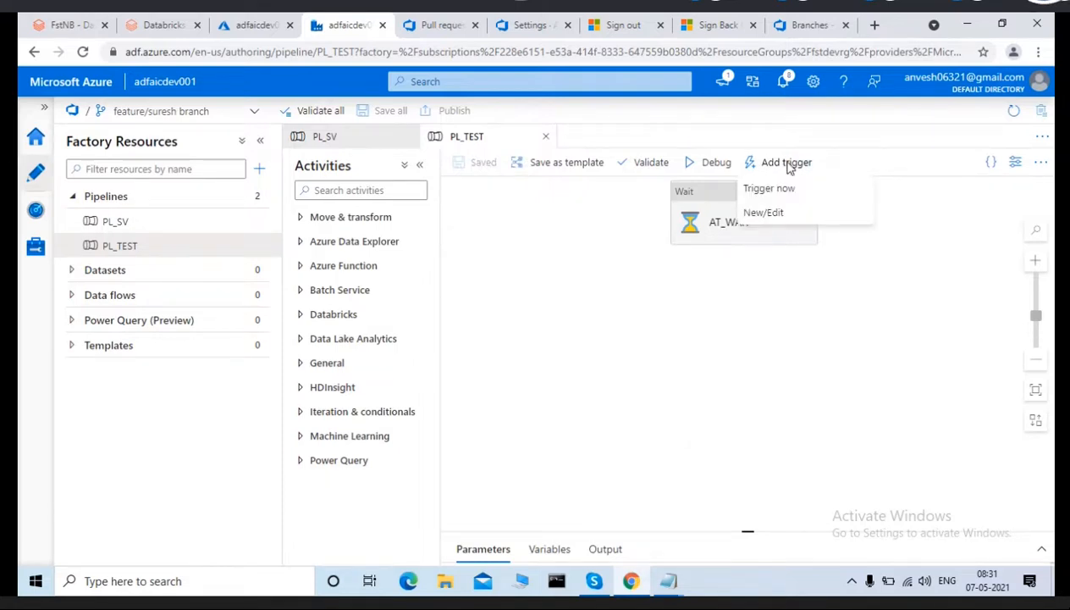
pyautogui.click(629, 286)
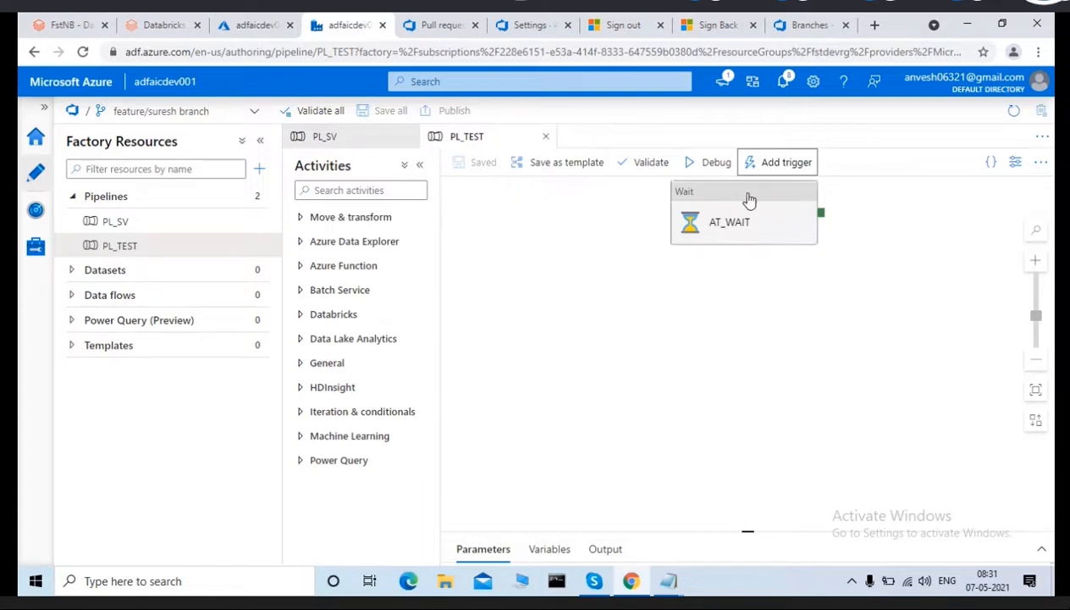
pyautogui.click(777, 166)
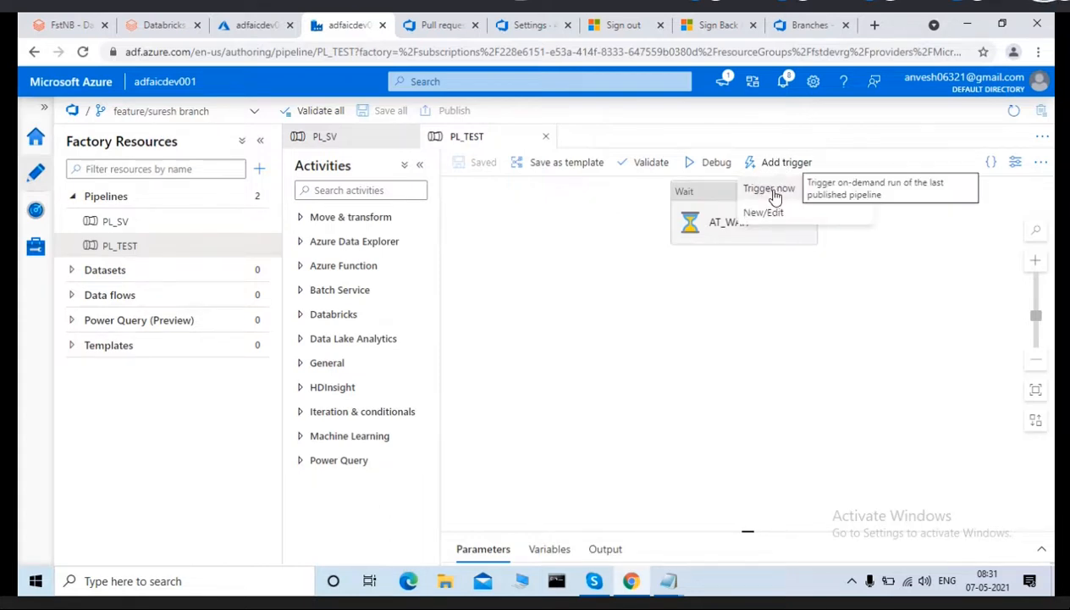
pyautogui.click(771, 189)
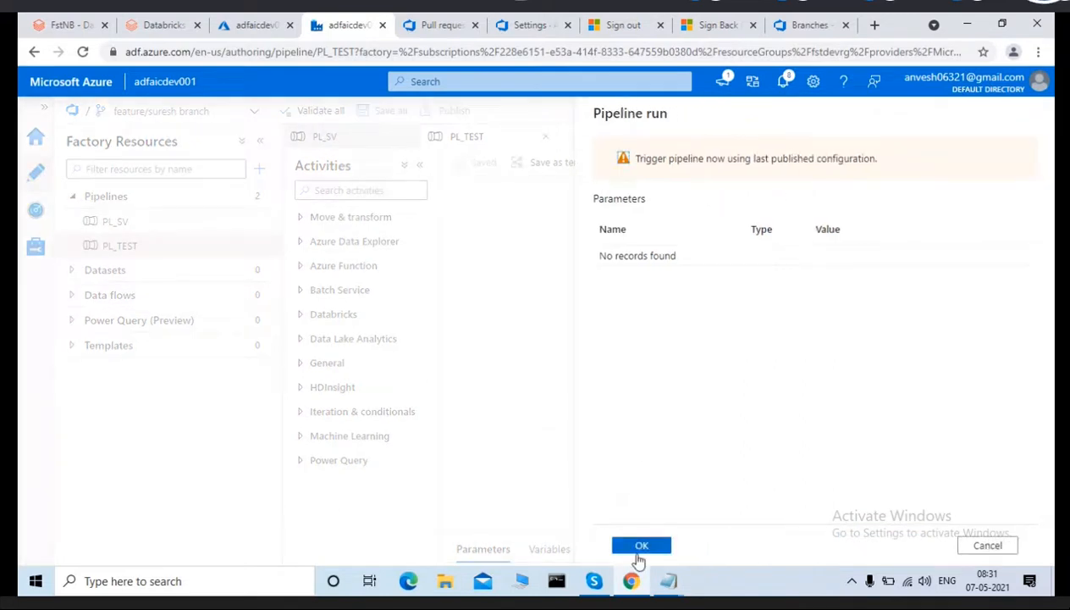
pyautogui.click(637, 546)
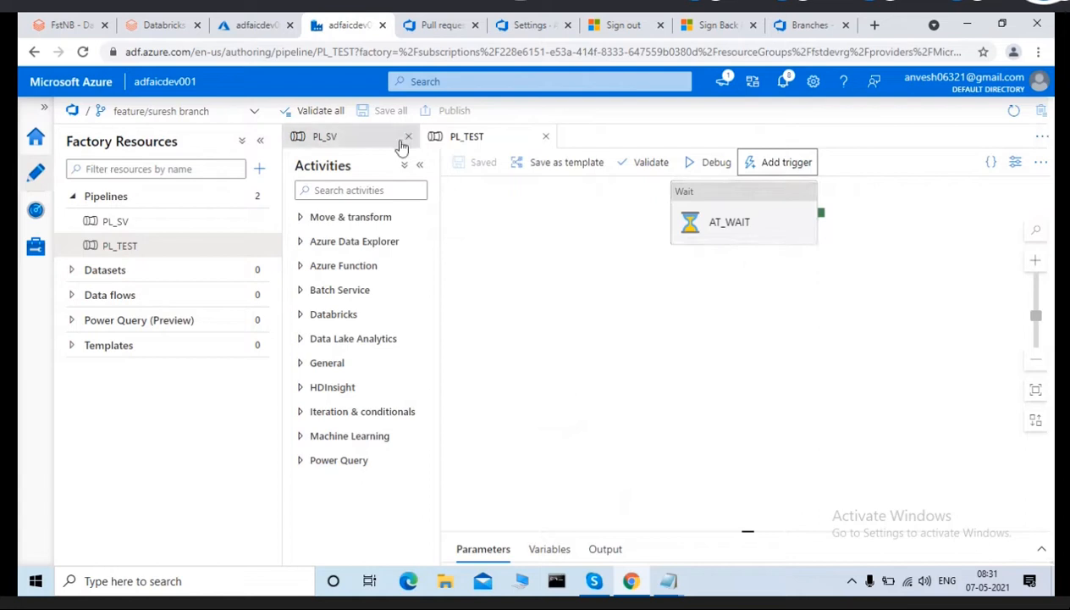
# Retry triggering PL_SV, dismiss the failure, and close the PL_SV and PL_TEST tabs.
pyautogui.click(330, 139)
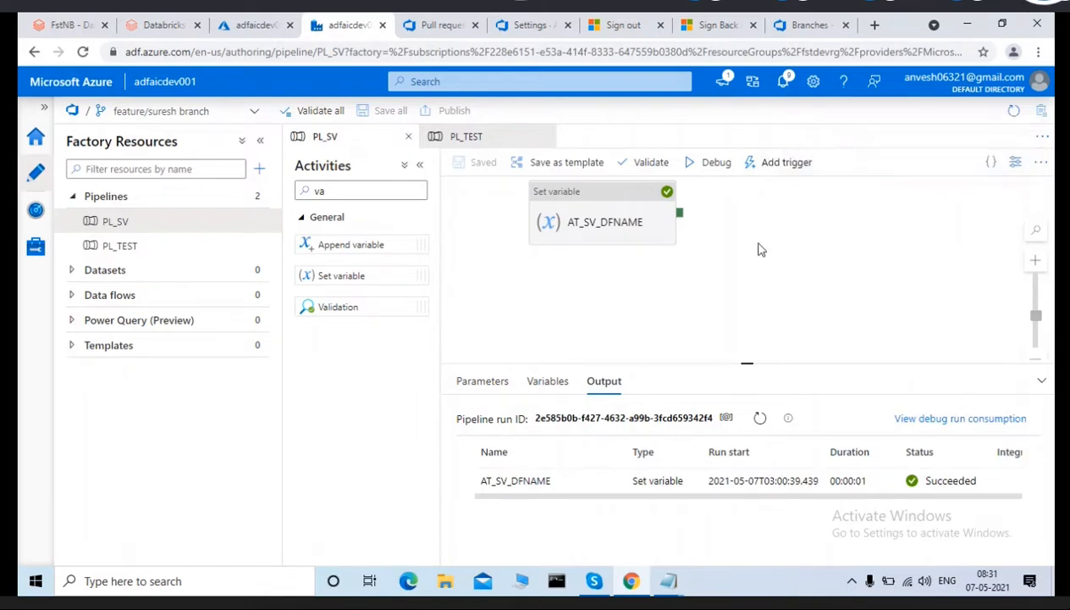
pyautogui.click(787, 161)
pyautogui.click(770, 188)
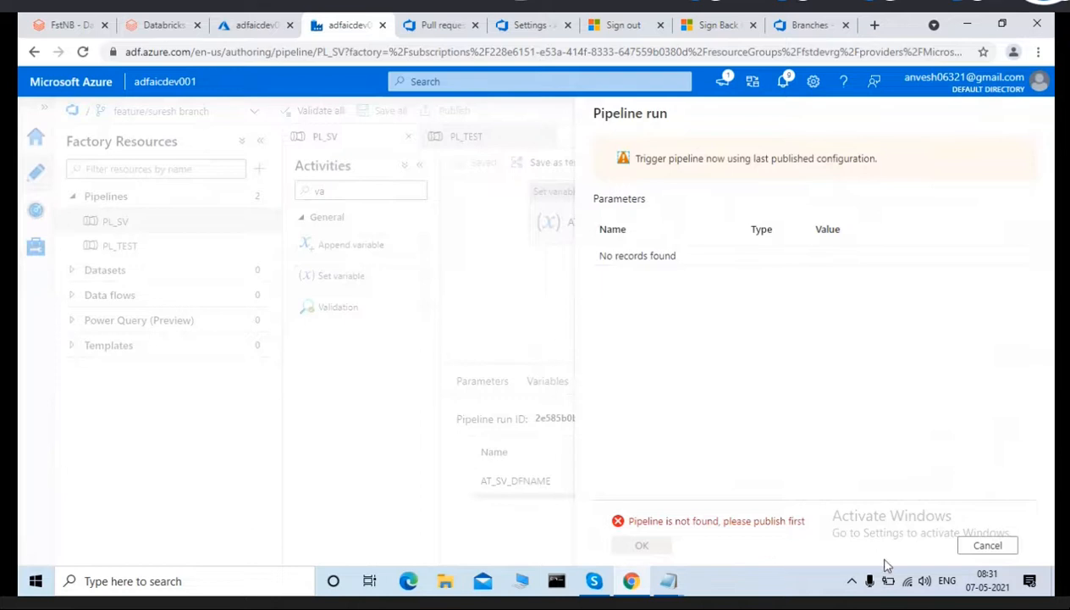
pyautogui.click(986, 546)
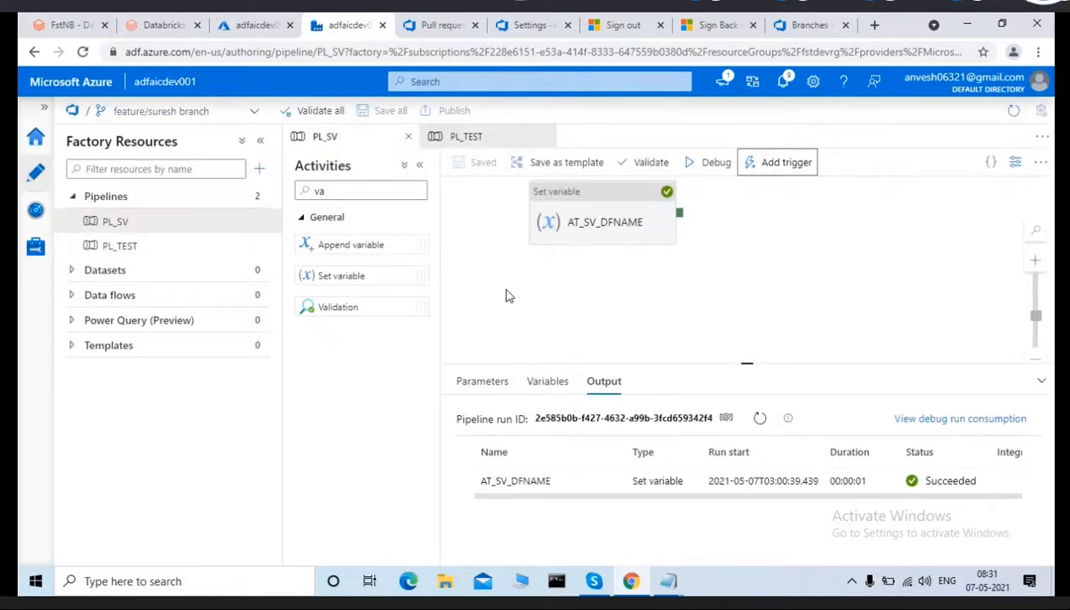
pyautogui.click(408, 136)
pyautogui.click(408, 137)
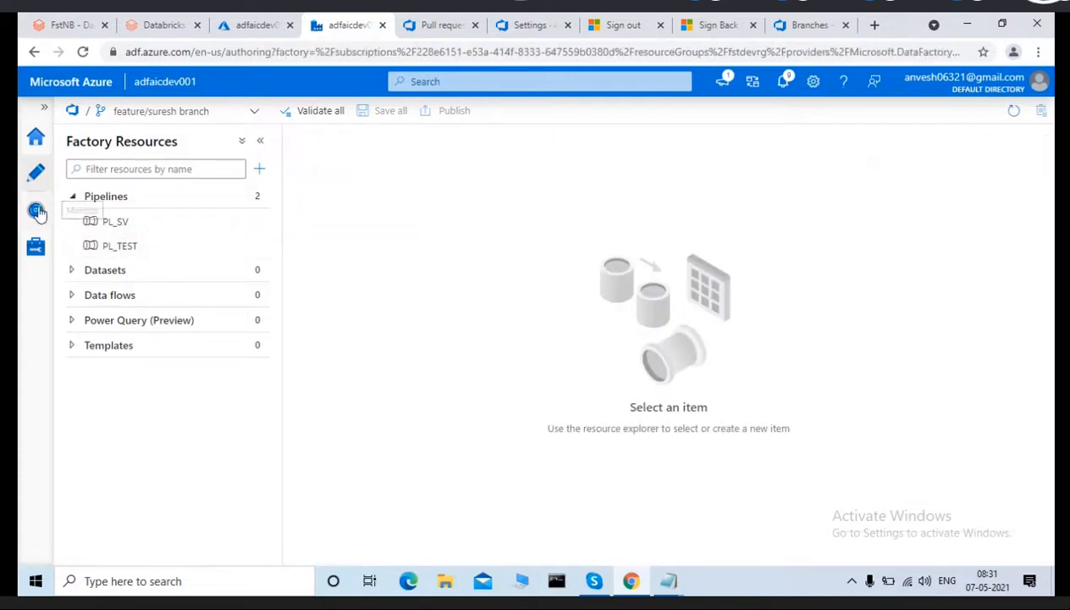
# Review pipeline runs in Monitor, return to Author, and dismiss the PL_TEST success notice.
pyautogui.click(36, 211)
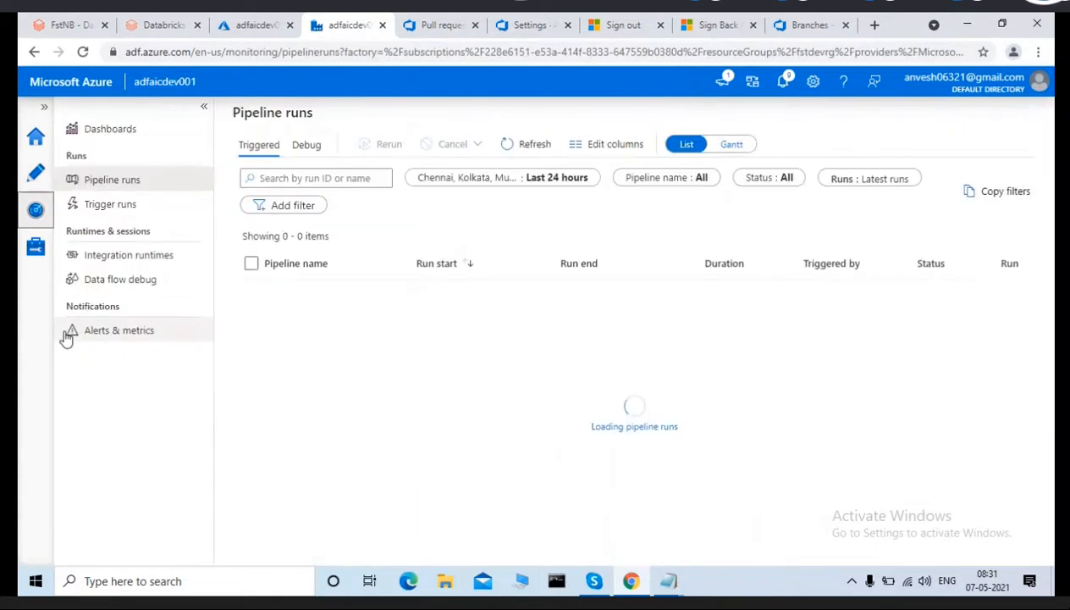
pyautogui.click(29, 180)
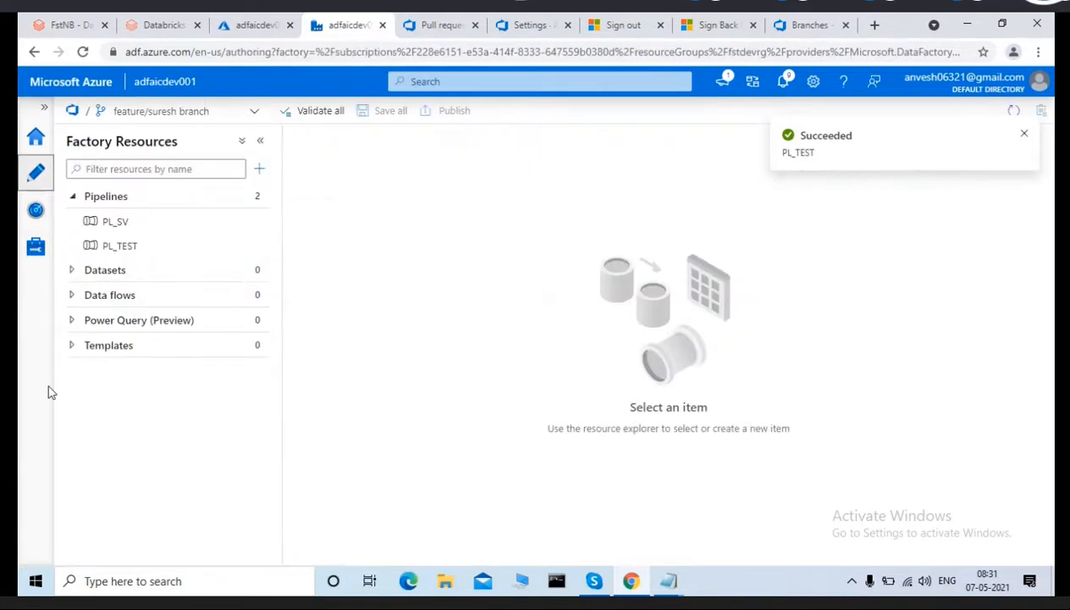
pyautogui.click(1024, 133)
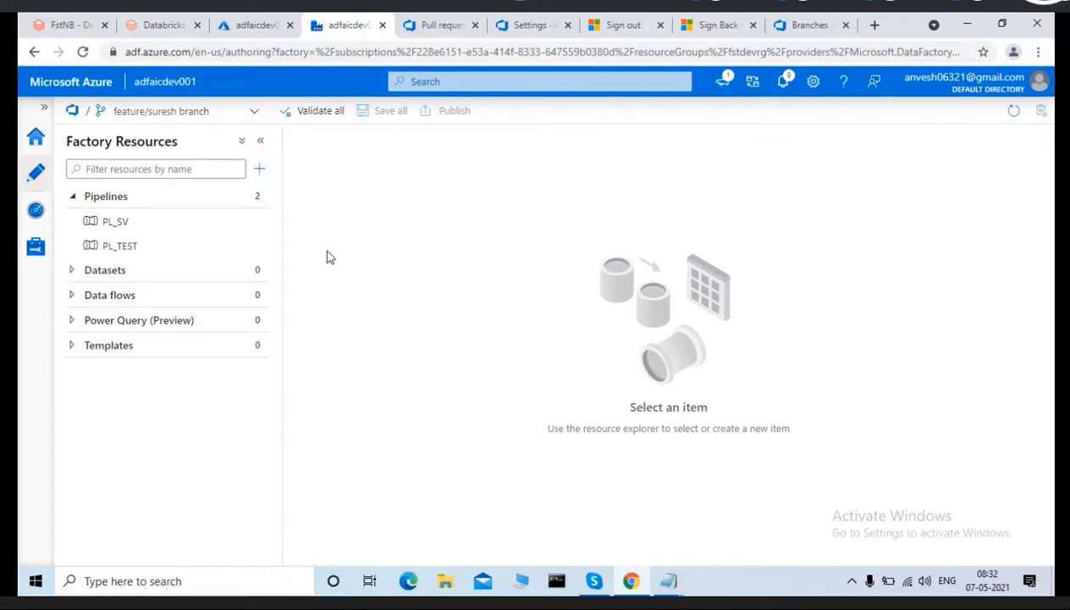
# Append the line 'Collabartion/main/master' to the Notepad notes, then minimise Notepad.
pyautogui.moveTo(669, 581)
pyautogui.click(844, 527)
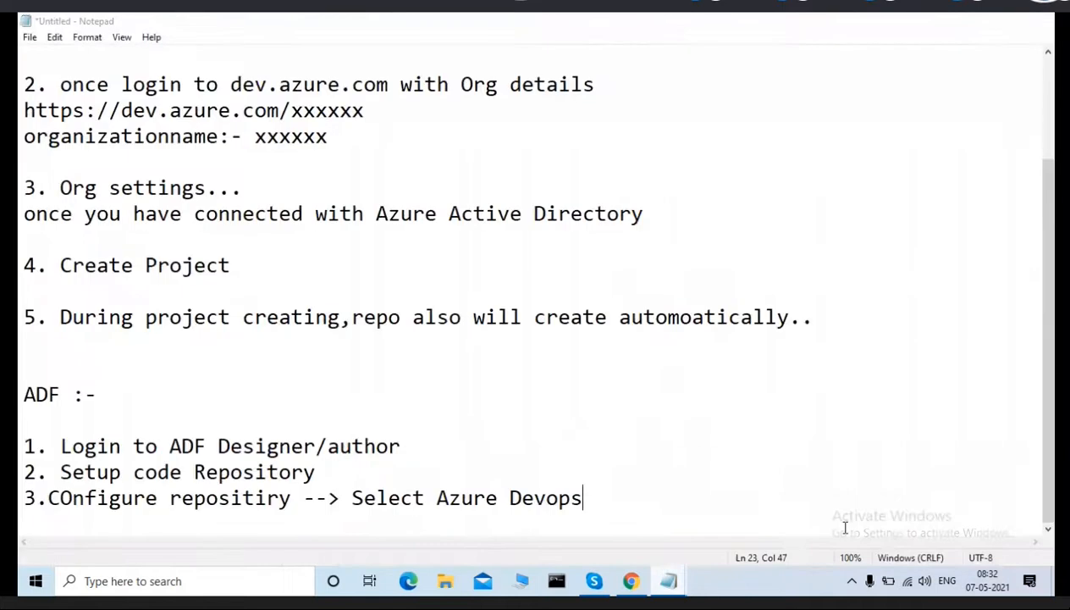
pyautogui.press('Return')
pyautogui.press('Return')
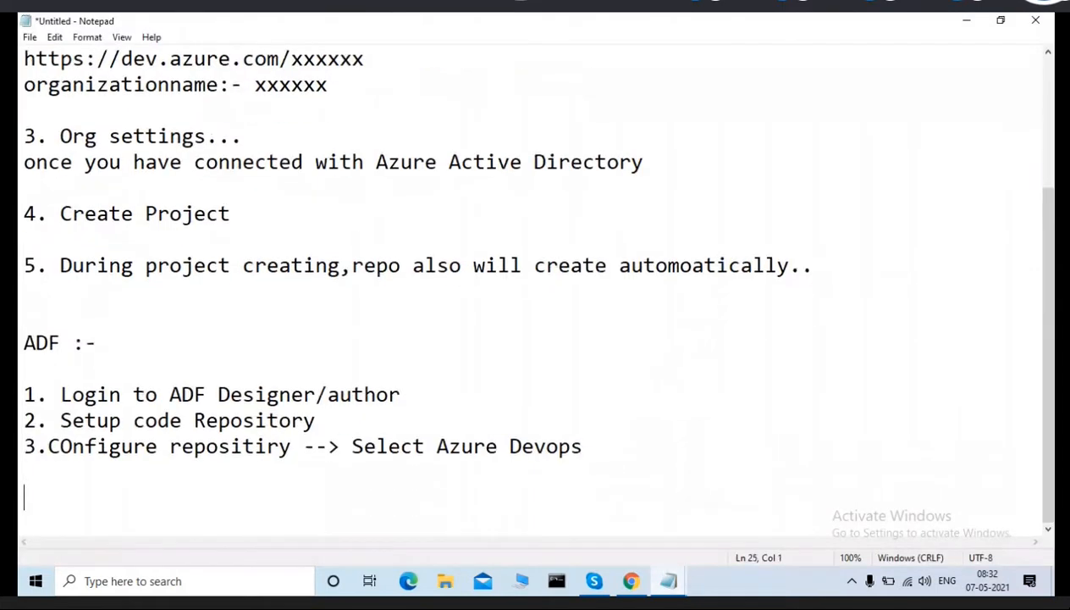
pyautogui.write('Coll')
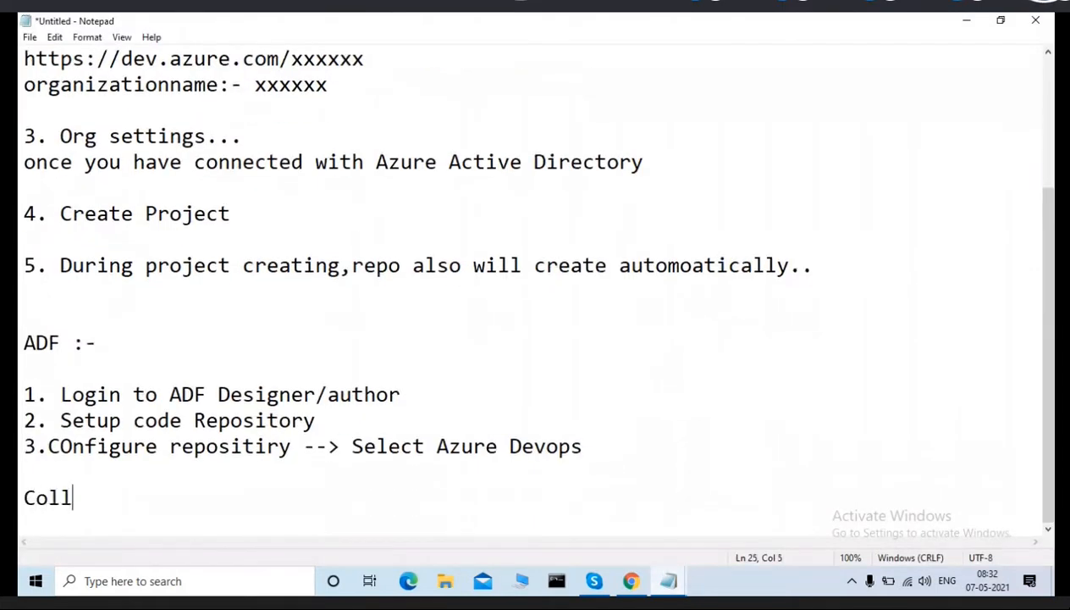
pyautogui.write('abartio')
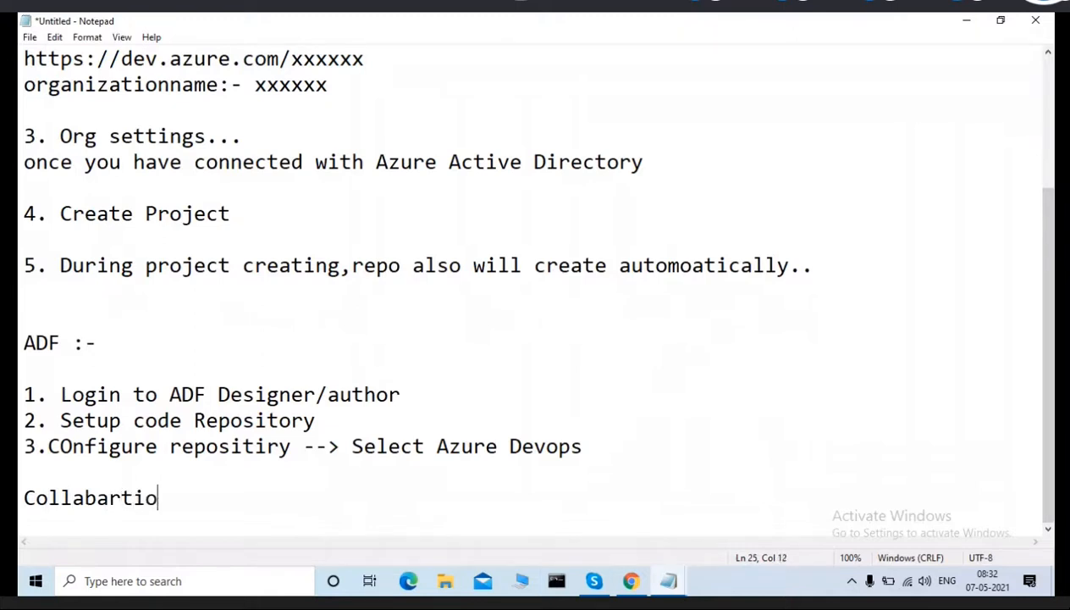
pyautogui.write('n/main')
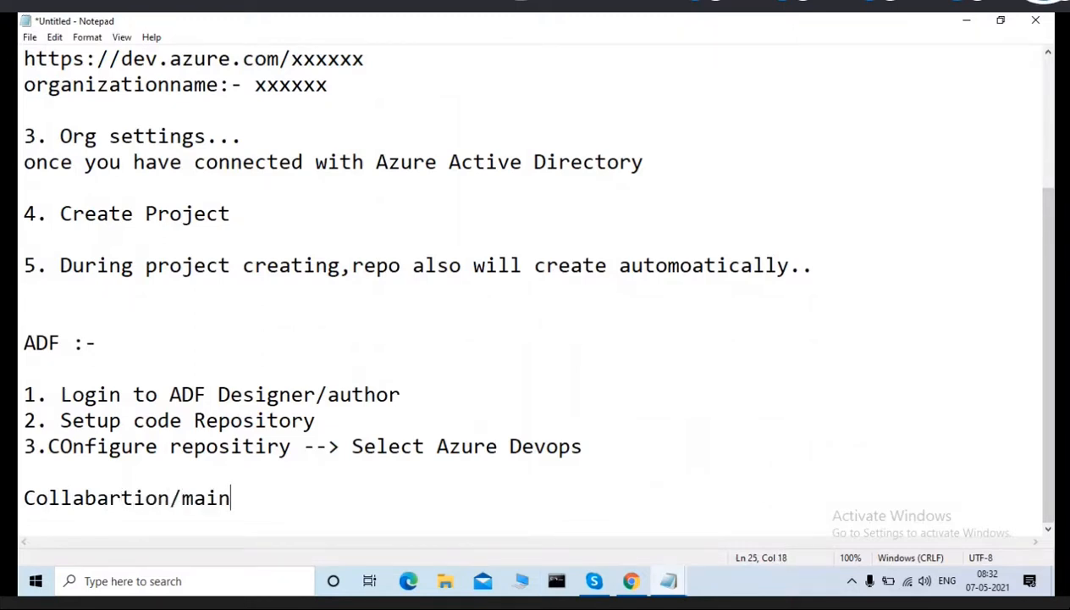
pyautogui.write('/master')
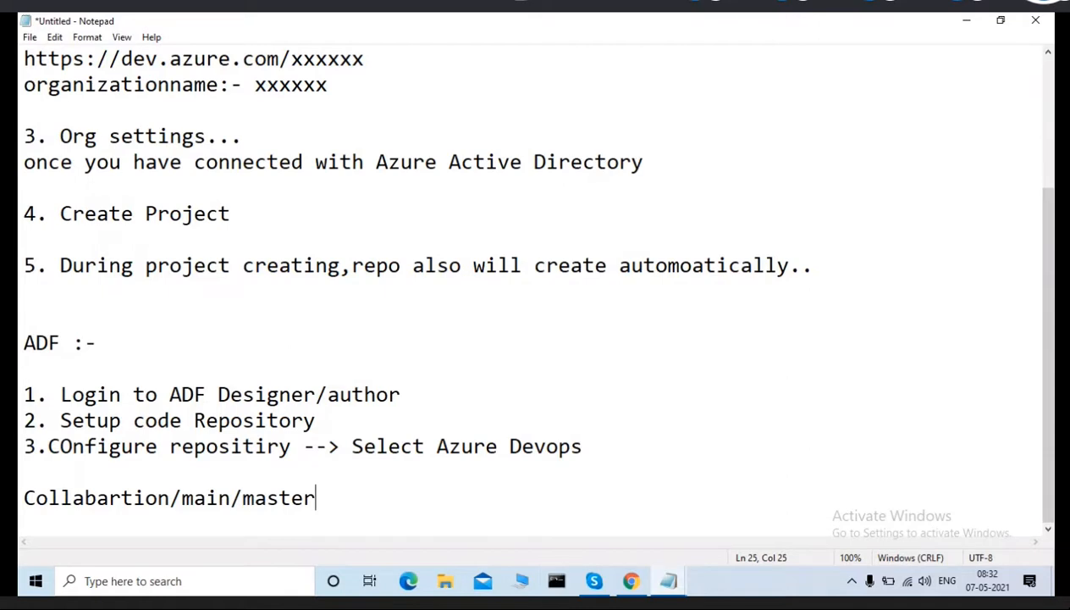
pyautogui.click(963, 19)
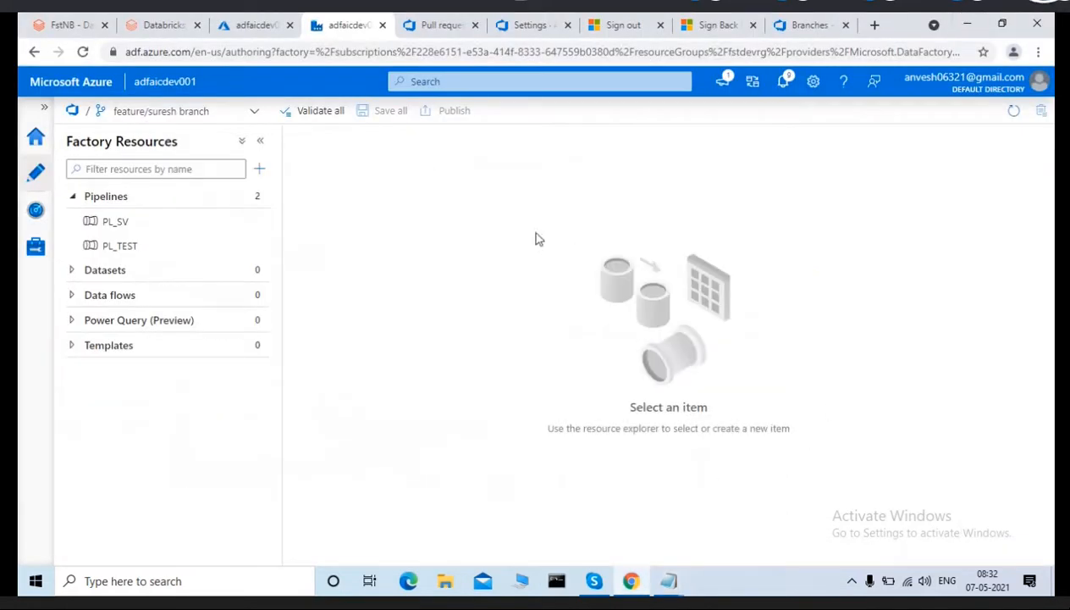
# Create a pull request for the feature/suresh branch from the branch menu.
pyautogui.click(254, 111)
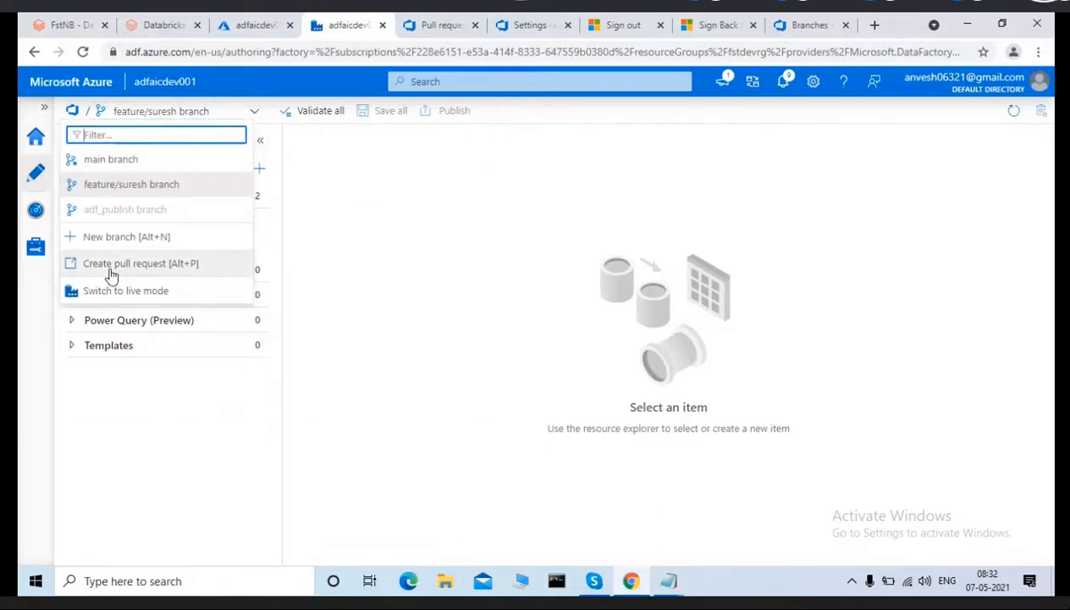
pyautogui.click(433, 193)
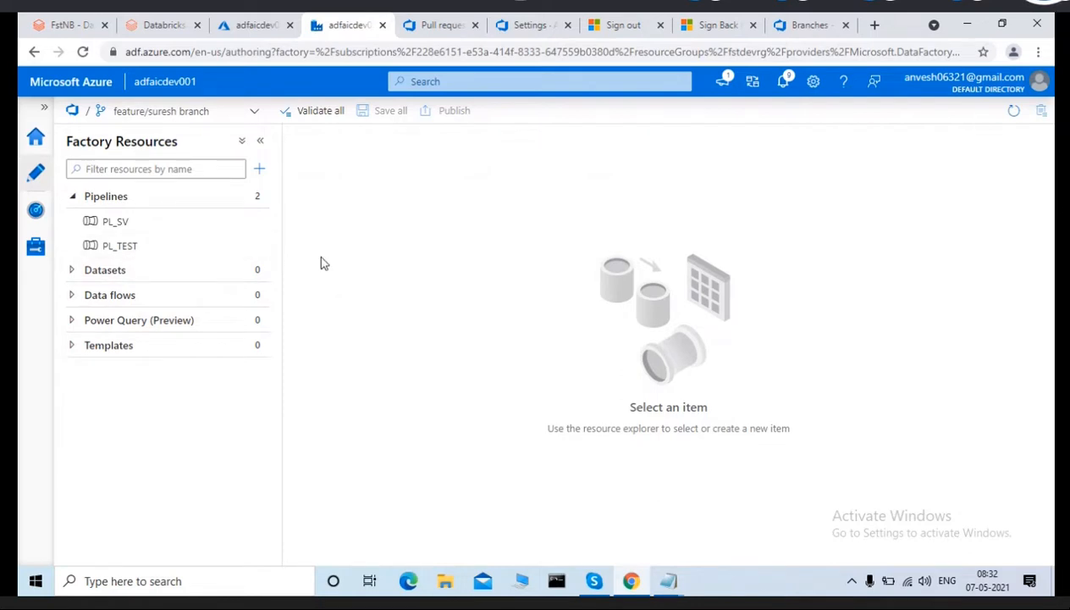
pyautogui.click(254, 112)
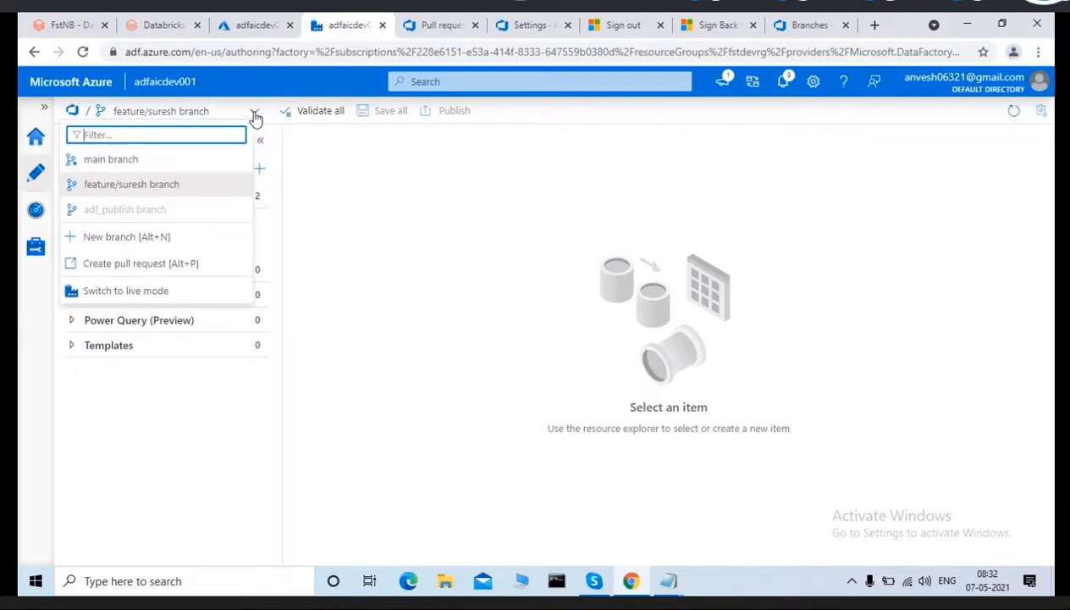
pyautogui.click(100, 266)
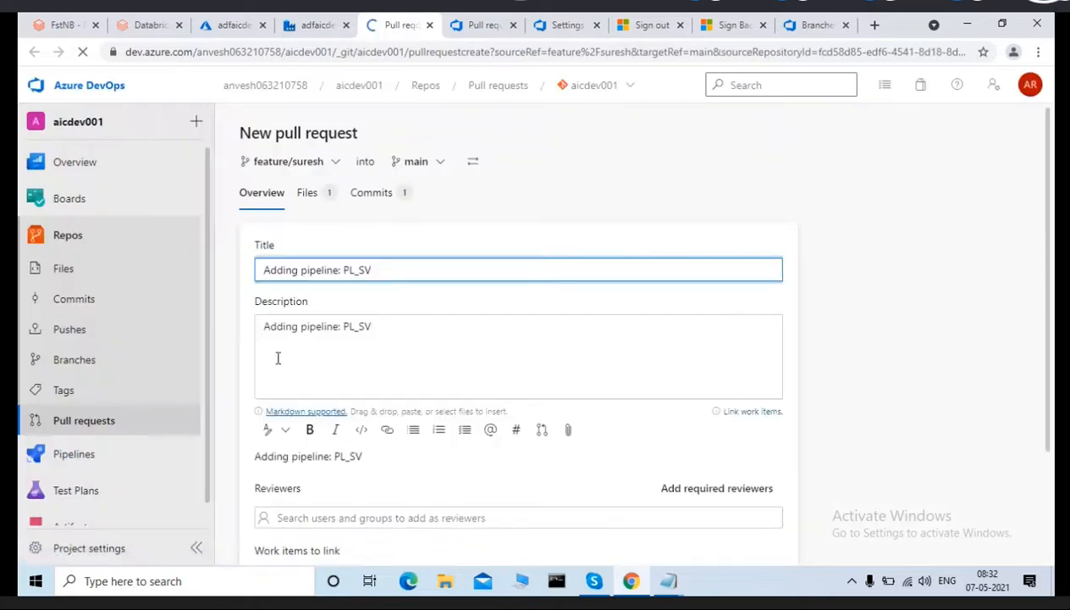
# Review PL_SV.json, create the 'Adding pipeline: PL_SV' pull request, and complete its merge into main.
pyautogui.click(308, 199)
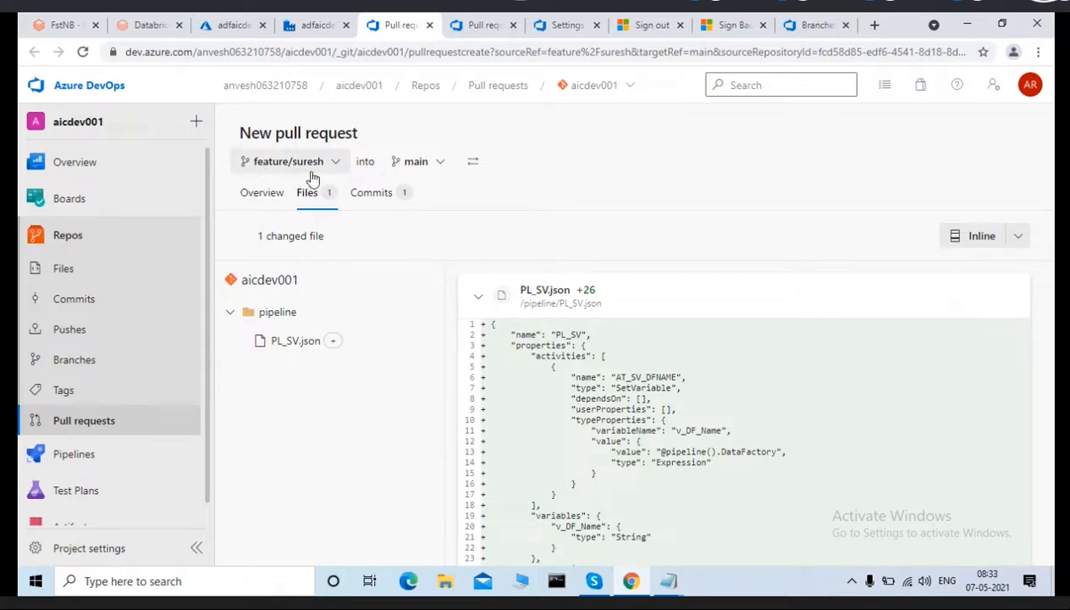
pyautogui.click(264, 193)
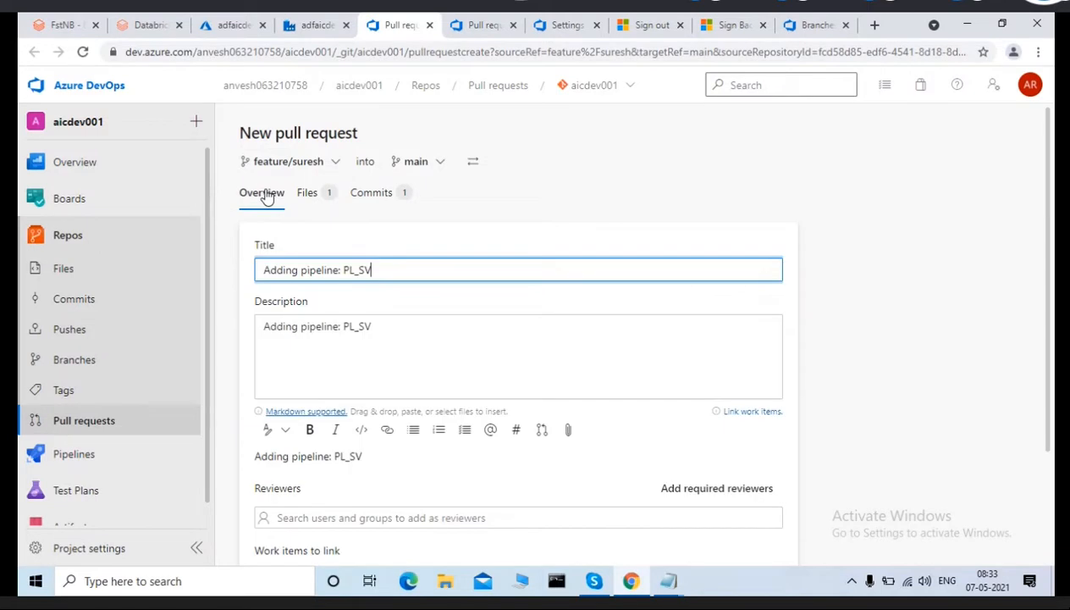
pyautogui.moveTo(1050, 261); pyautogui.dragTo(1044, 413)
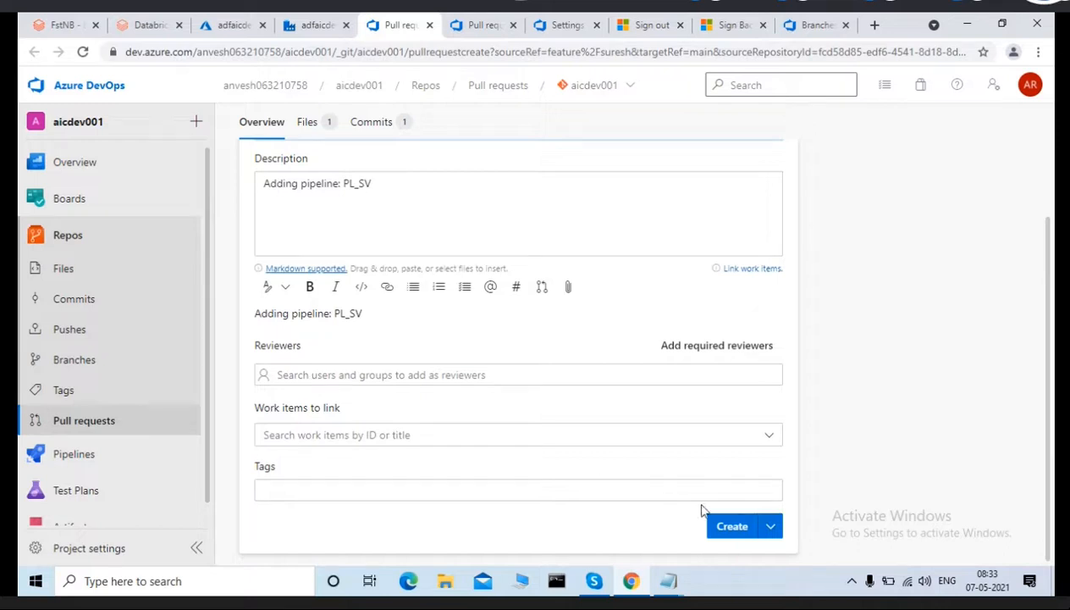
pyautogui.click(733, 526)
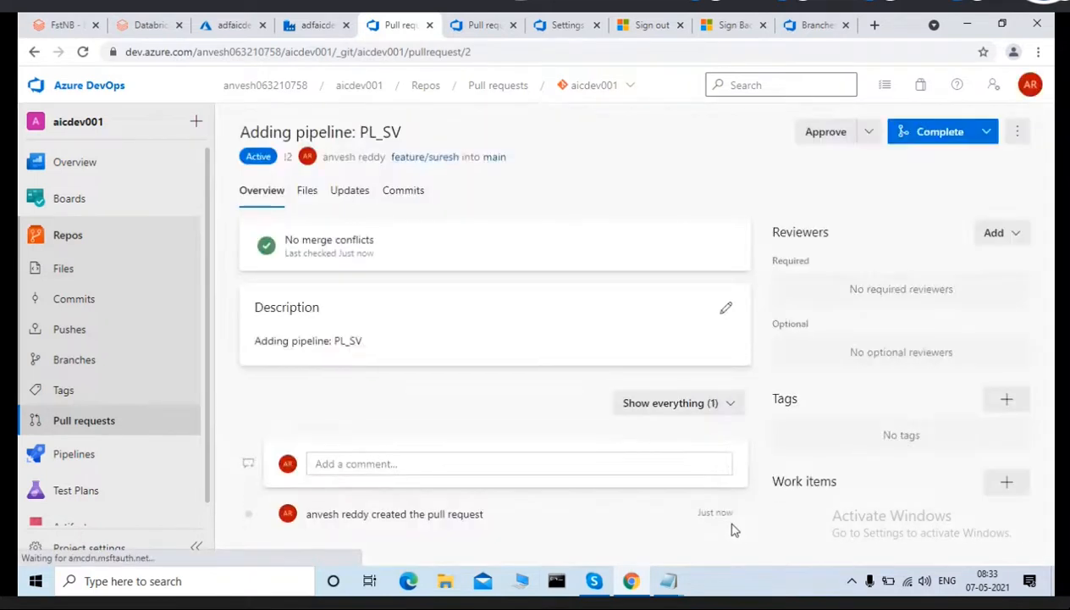
pyautogui.click(938, 136)
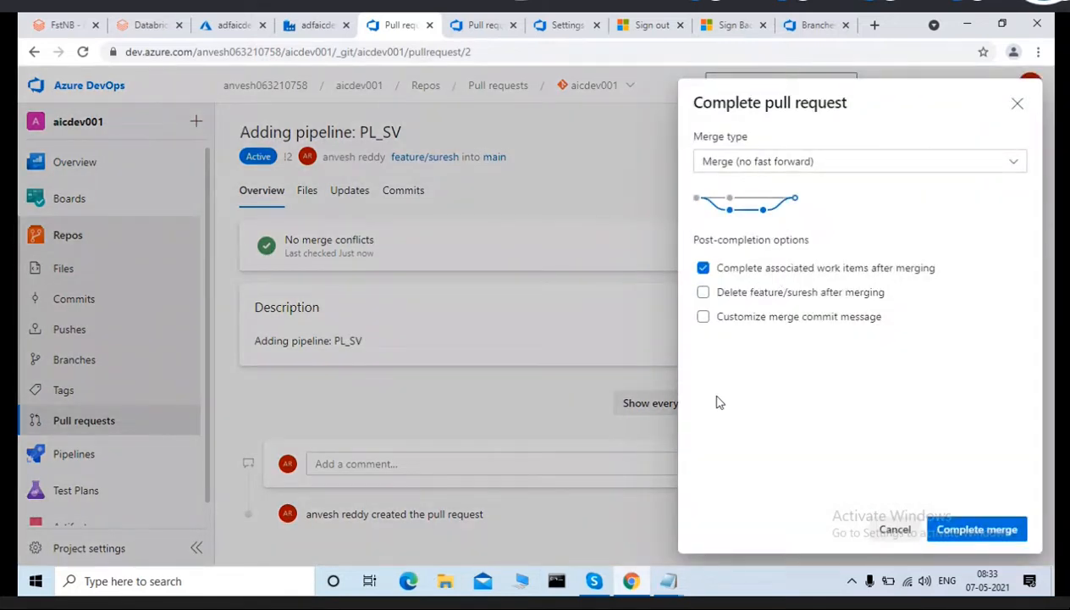
pyautogui.click(957, 529)
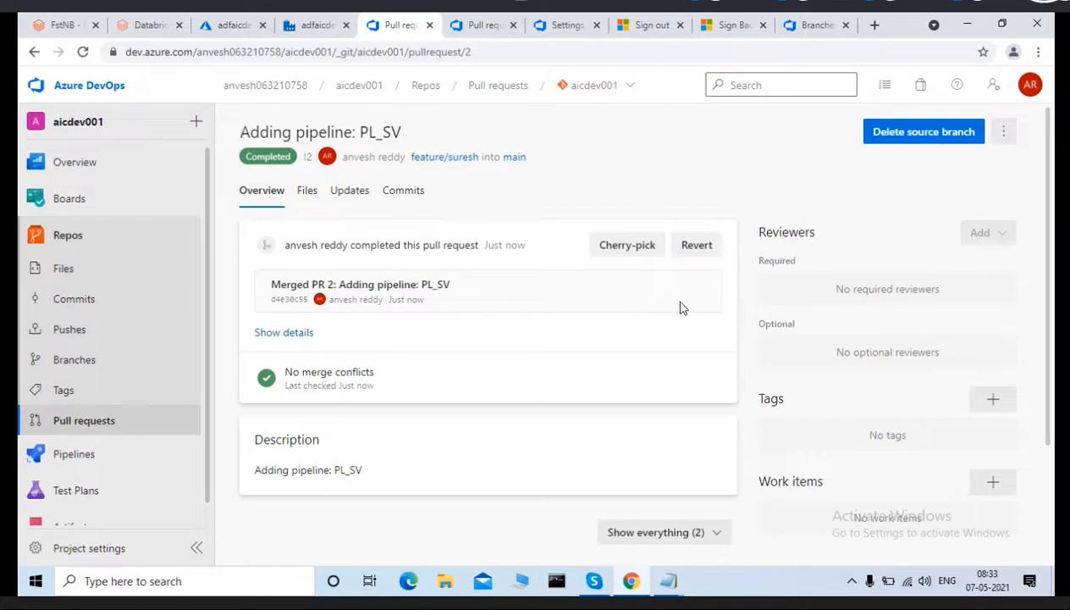
# Return to Data Factory and switch the factory to the main branch.
pyautogui.click(318, 28)
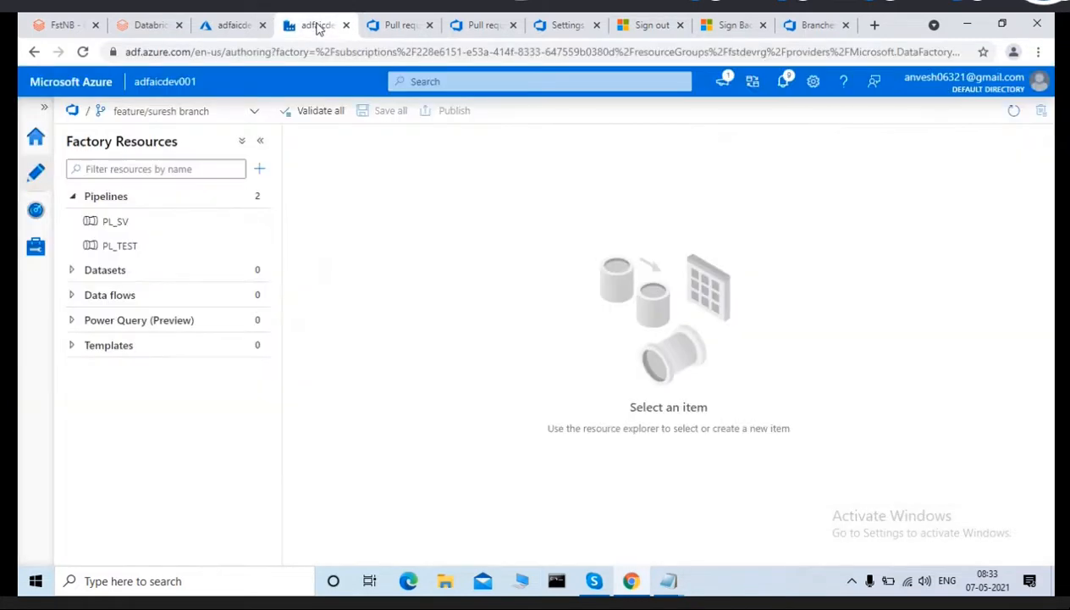
pyautogui.click(197, 114)
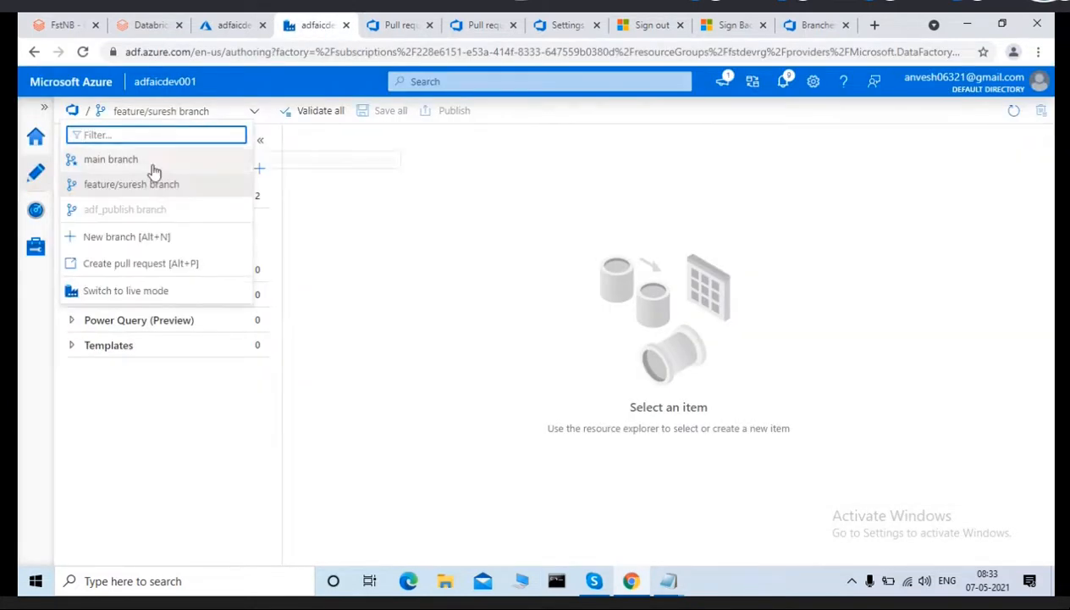
pyautogui.click(110, 161)
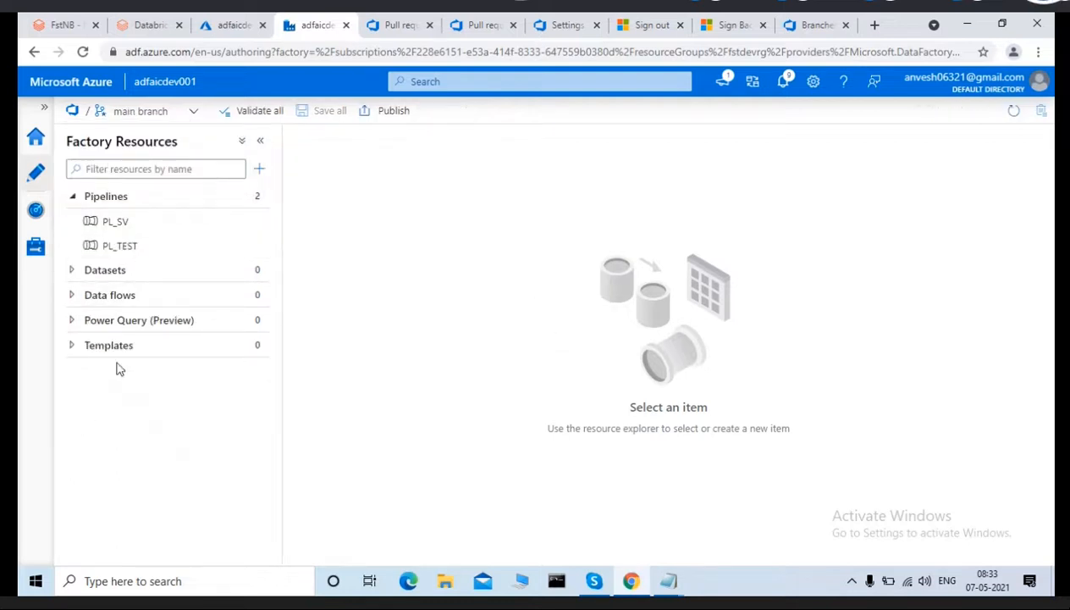
# Switch to Live mode and back to Azure DevOps Git, then open Publish's pending changes.
pyautogui.click(188, 111)
pyautogui.click(108, 292)
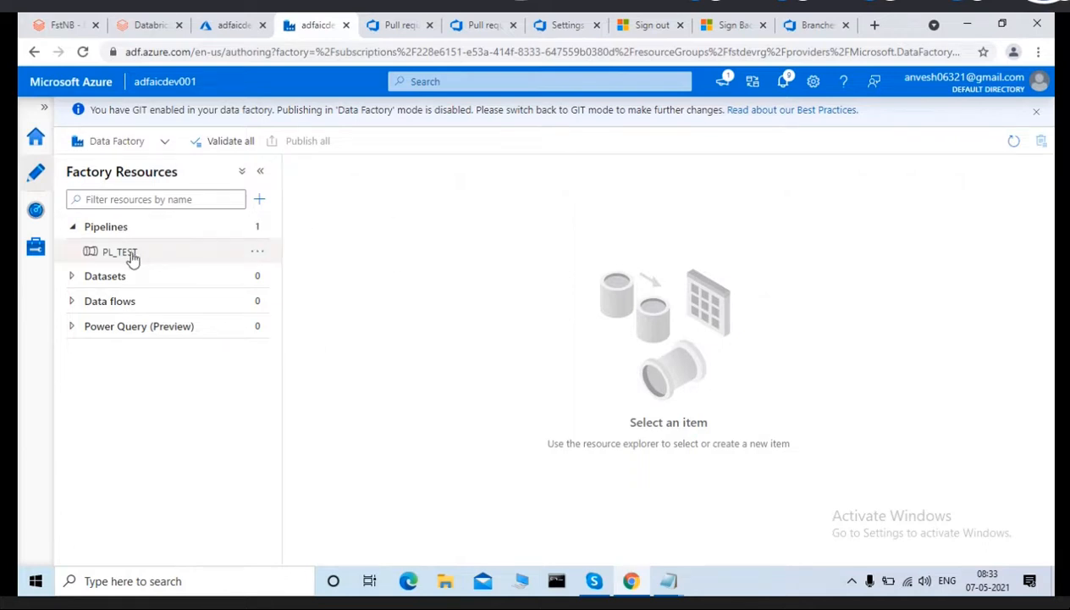
pyautogui.click(167, 144)
pyautogui.click(116, 164)
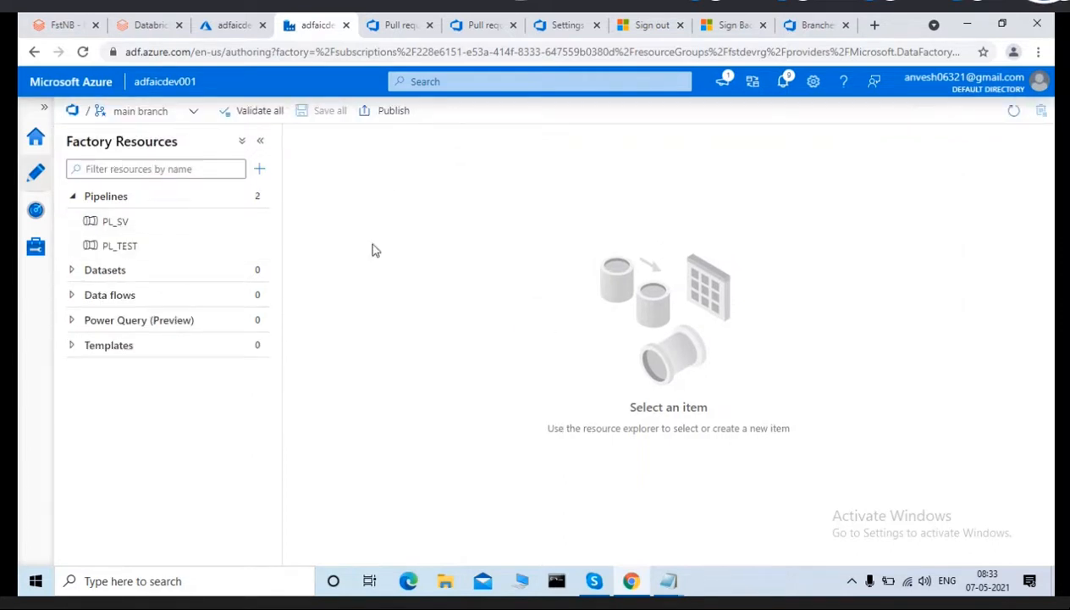
pyautogui.click(391, 114)
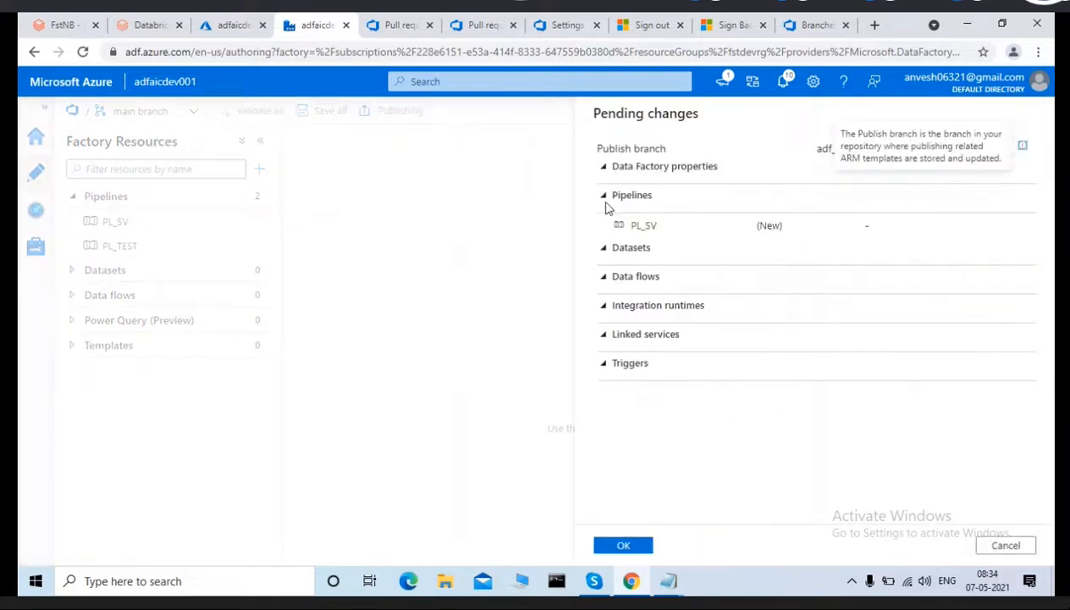
# In Azure DevOps, go from the completed pull request to Repos and view the adf_publish branch.
pyautogui.click(557, 26)
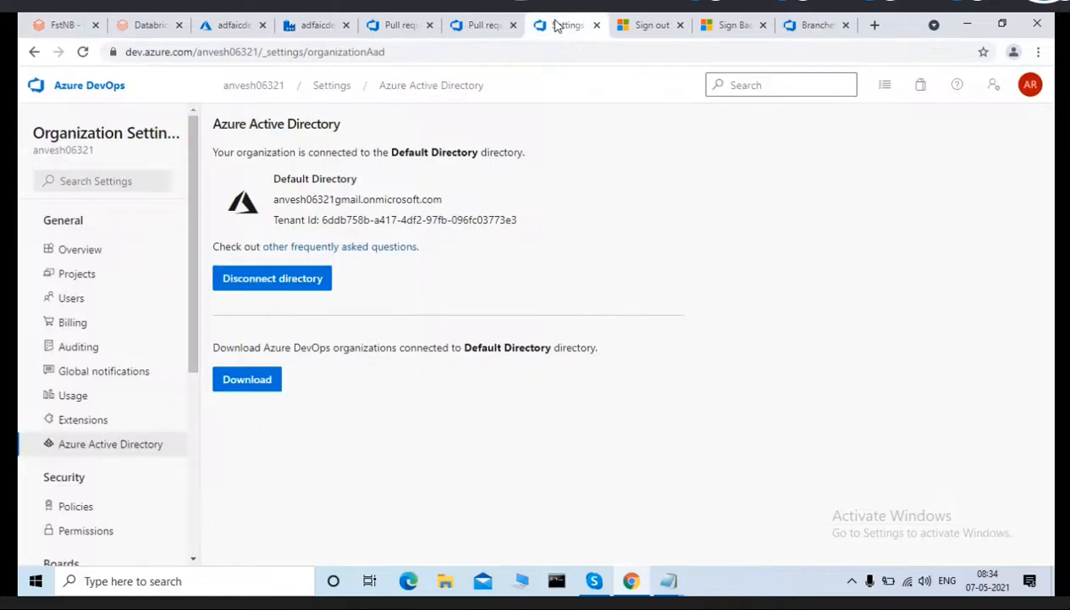
pyautogui.click(483, 26)
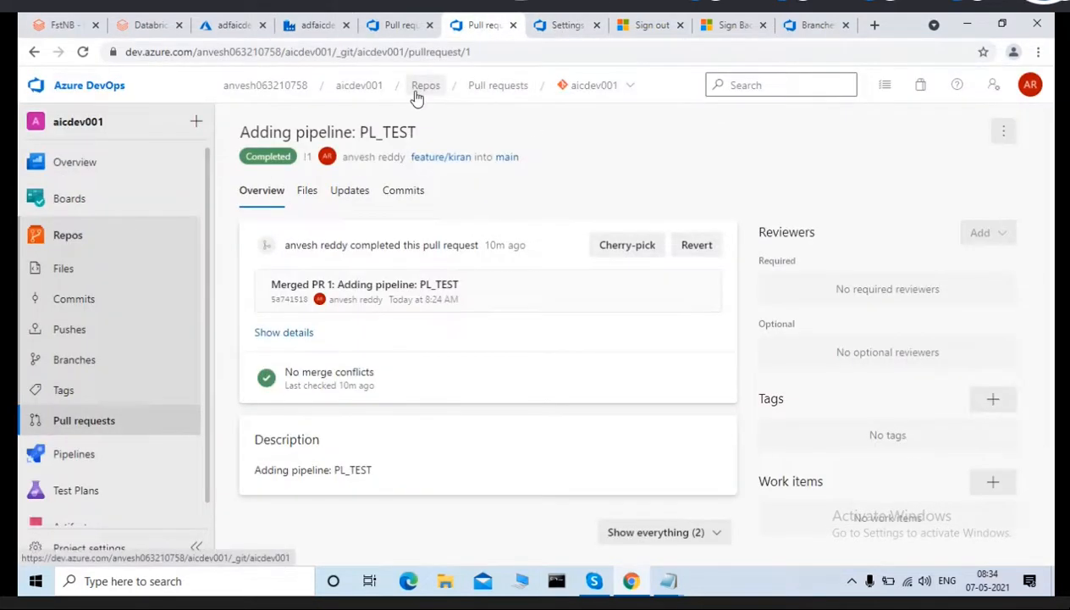
pyautogui.click(415, 95)
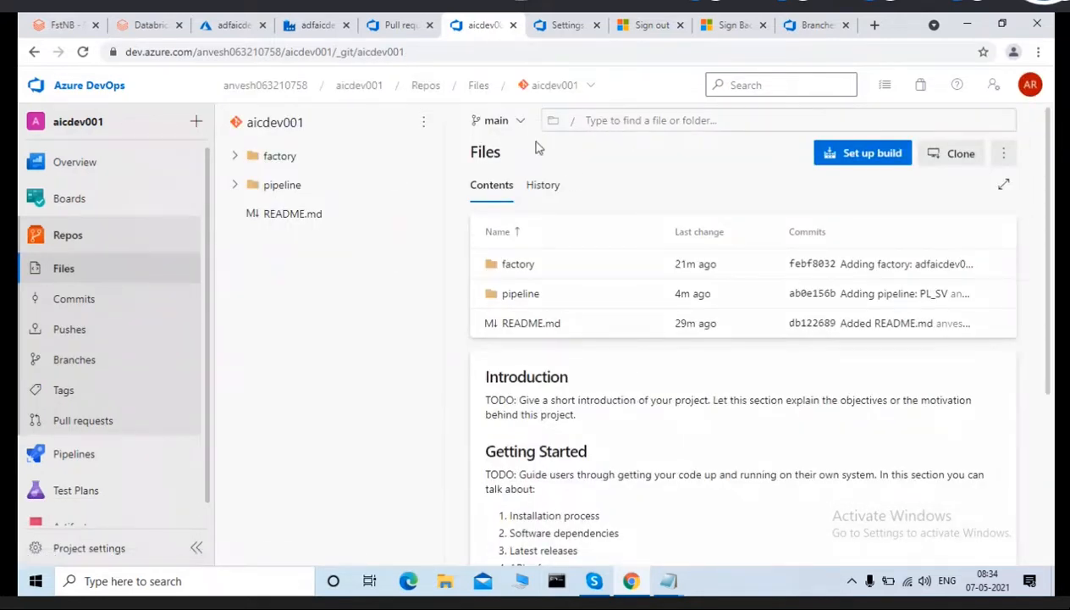
pyautogui.click(520, 124)
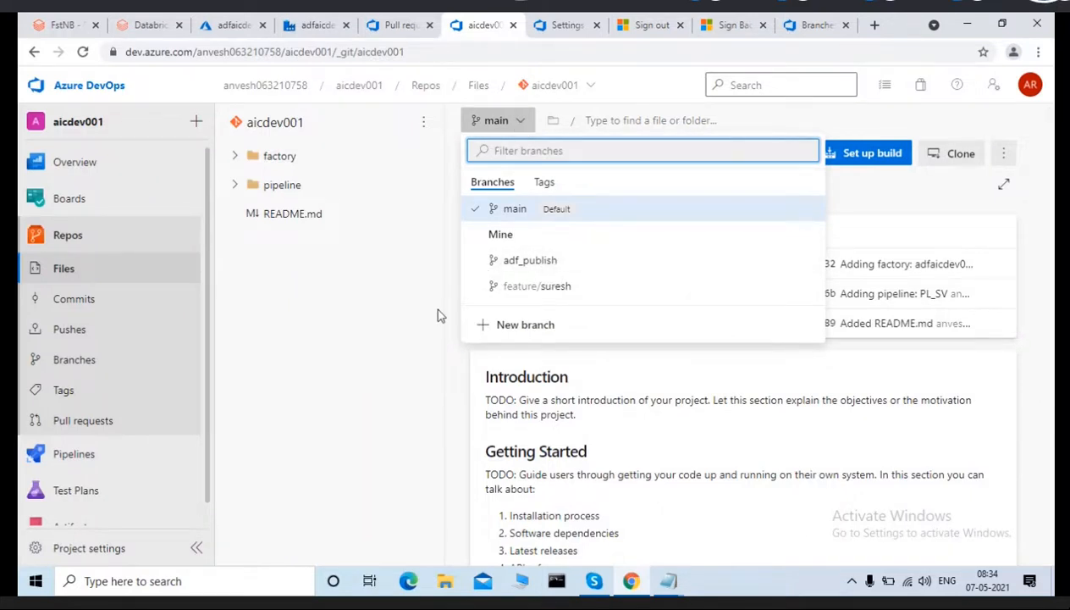
pyautogui.click(520, 264)
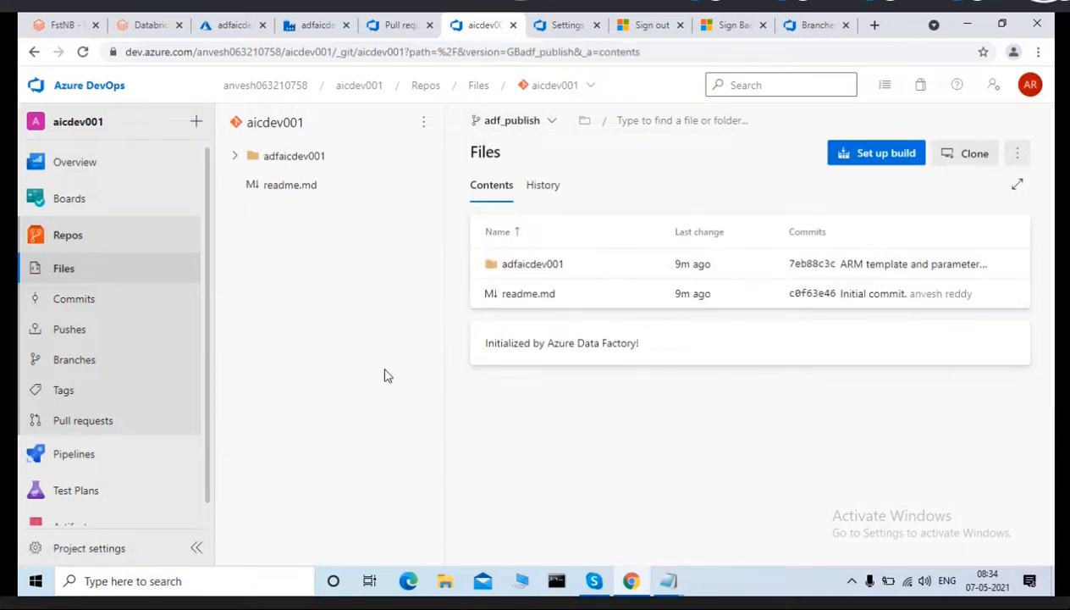
# Open the adfaicdev001 folder and download ARMTemplateForFactory.json.
pyautogui.click(526, 270)
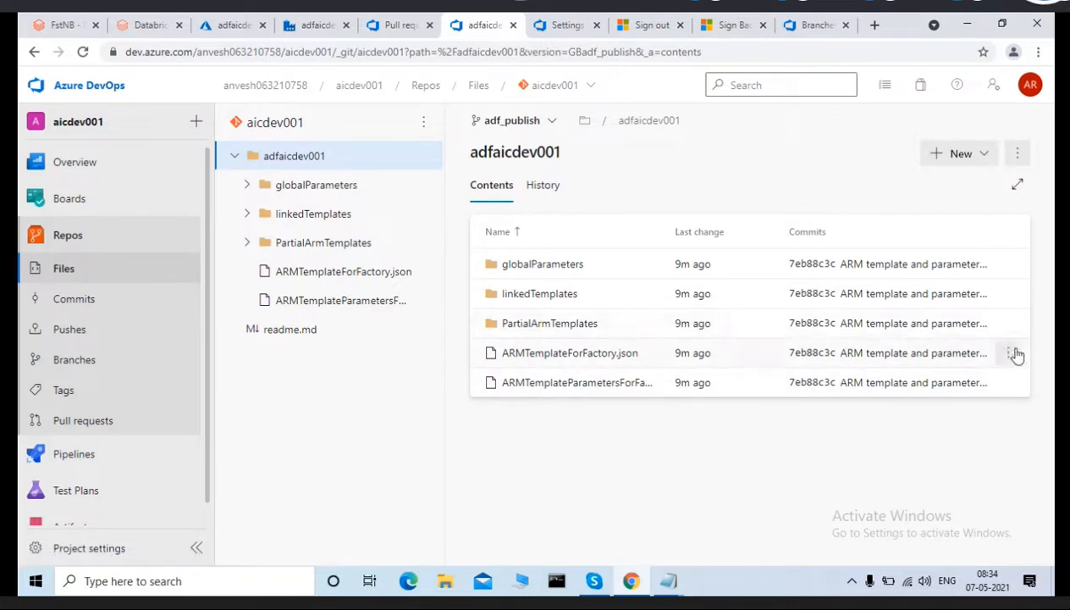
pyautogui.click(1009, 352)
pyautogui.click(884, 470)
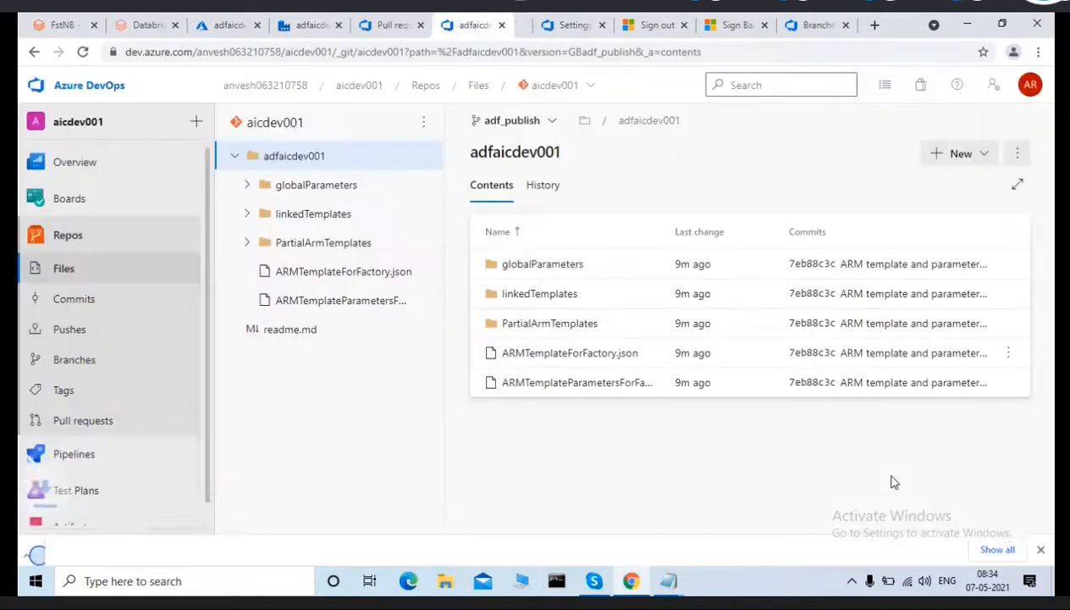
# Download ARMTemplateParametersForFactory.json and reveal both downloads in the File Explorer Downloads folder.
pyautogui.click(1008, 382)
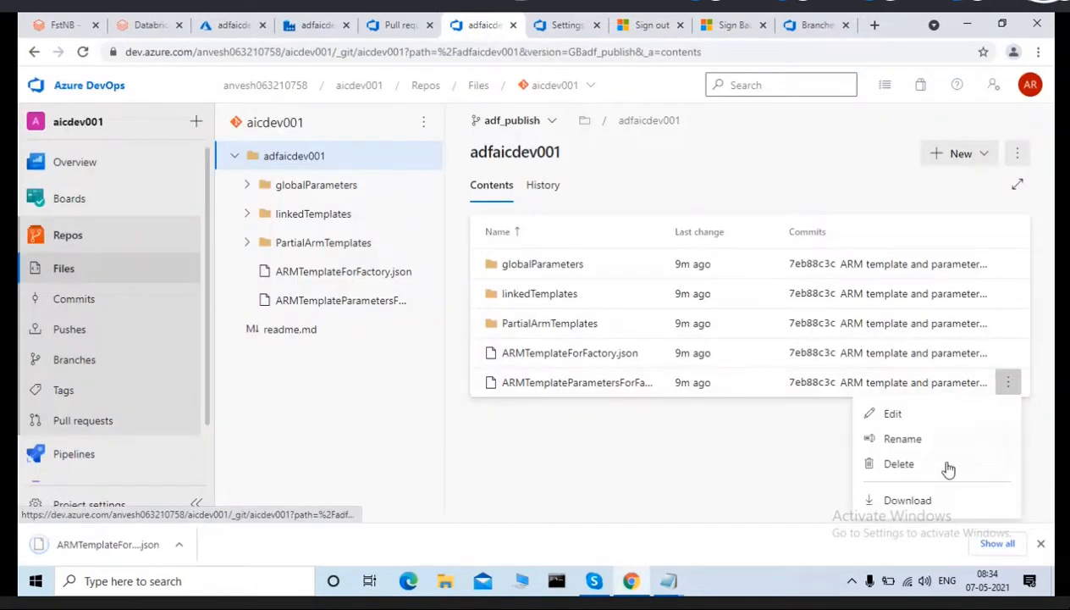
pyautogui.click(915, 500)
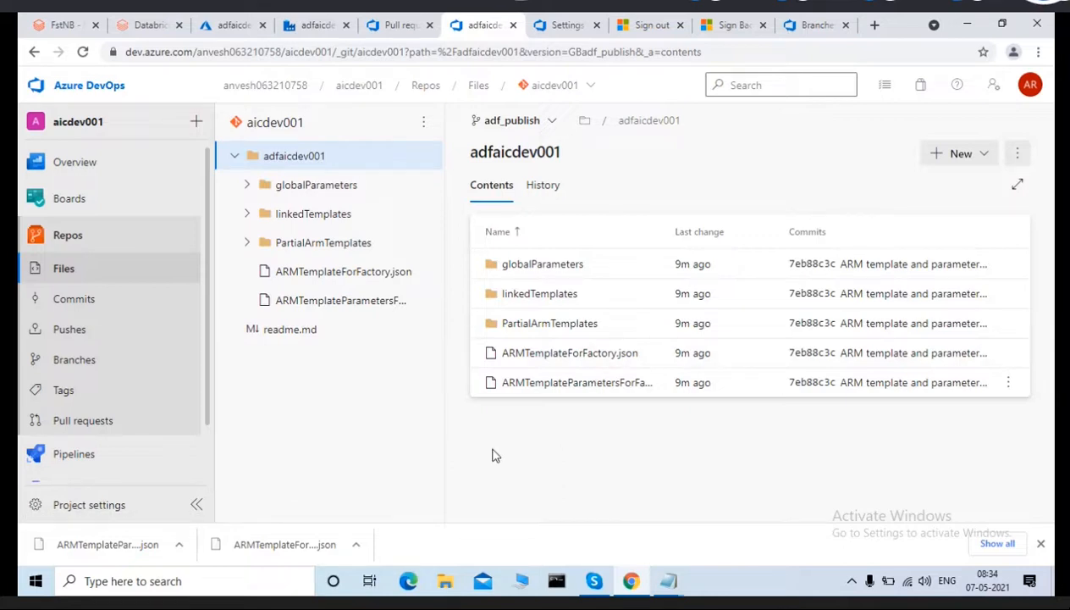
pyautogui.rightClick(81, 551)
pyautogui.click(131, 513)
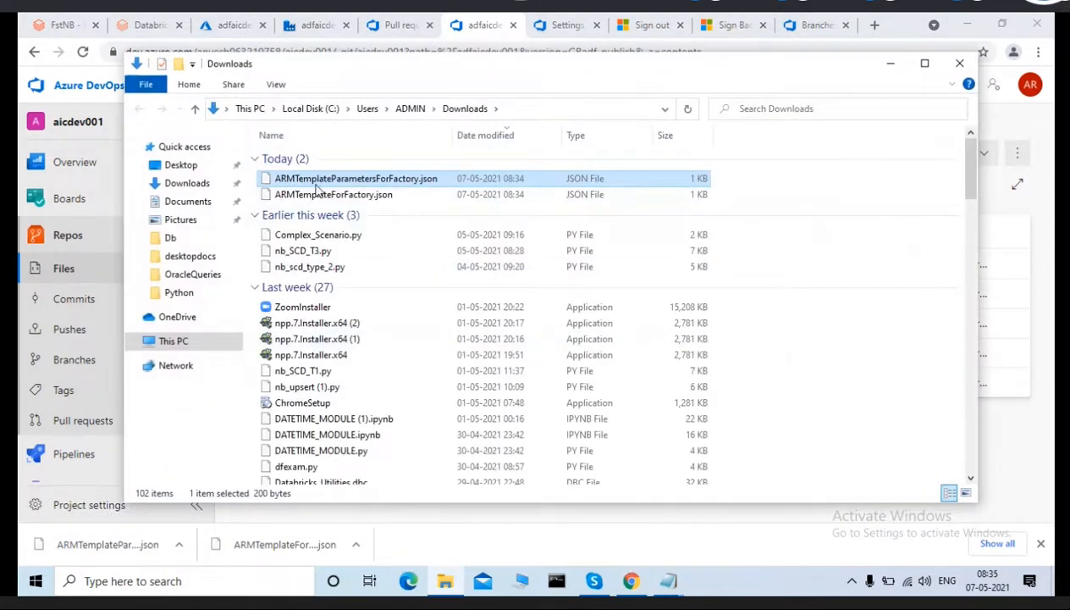
# Open ARMTemplateParametersForFactory.json in Notepad++, check the factory name adfaicdev001, then close it.
pyautogui.rightClick(308, 180)
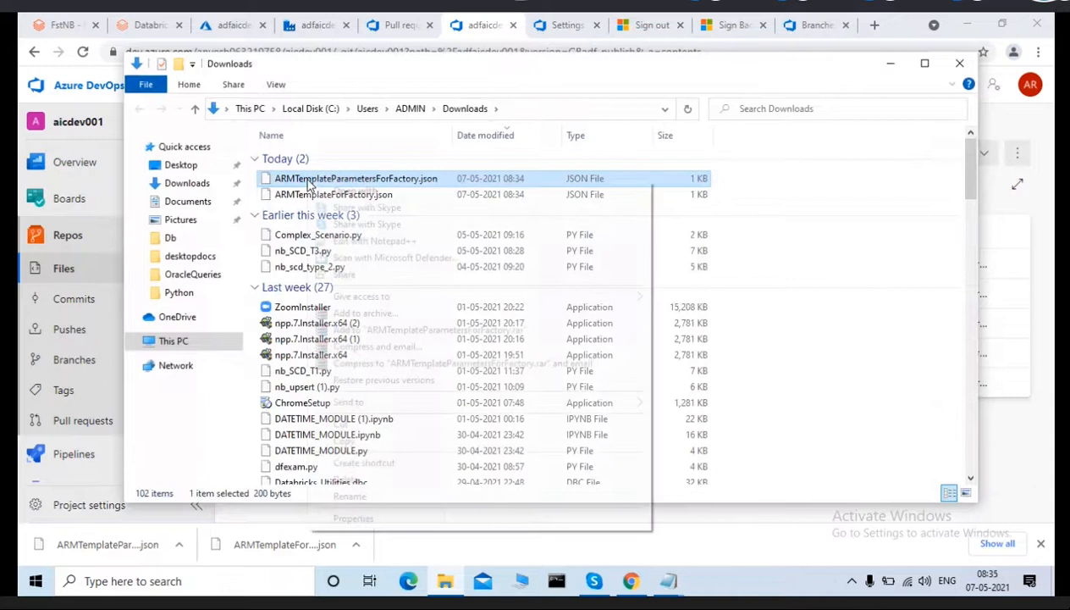
pyautogui.click(364, 242)
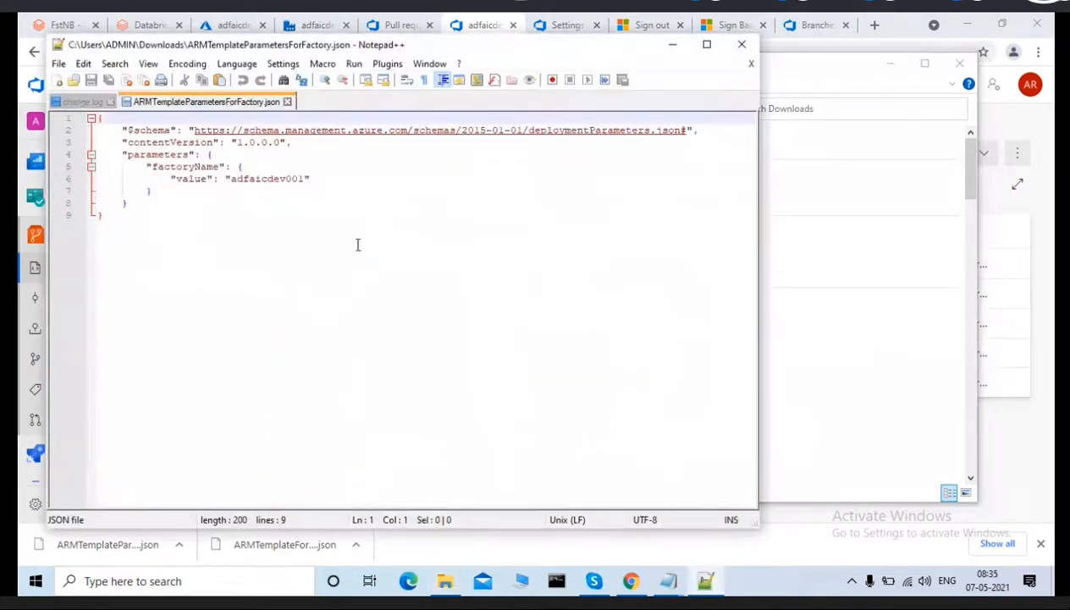
pyautogui.doubleClick(239, 179)
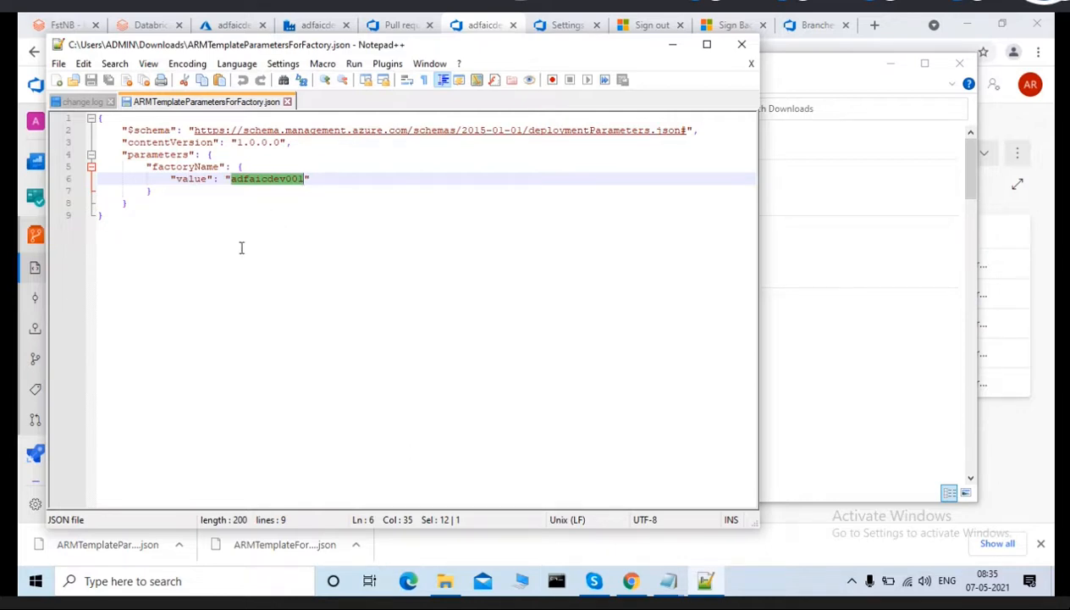
pyautogui.click(287, 101)
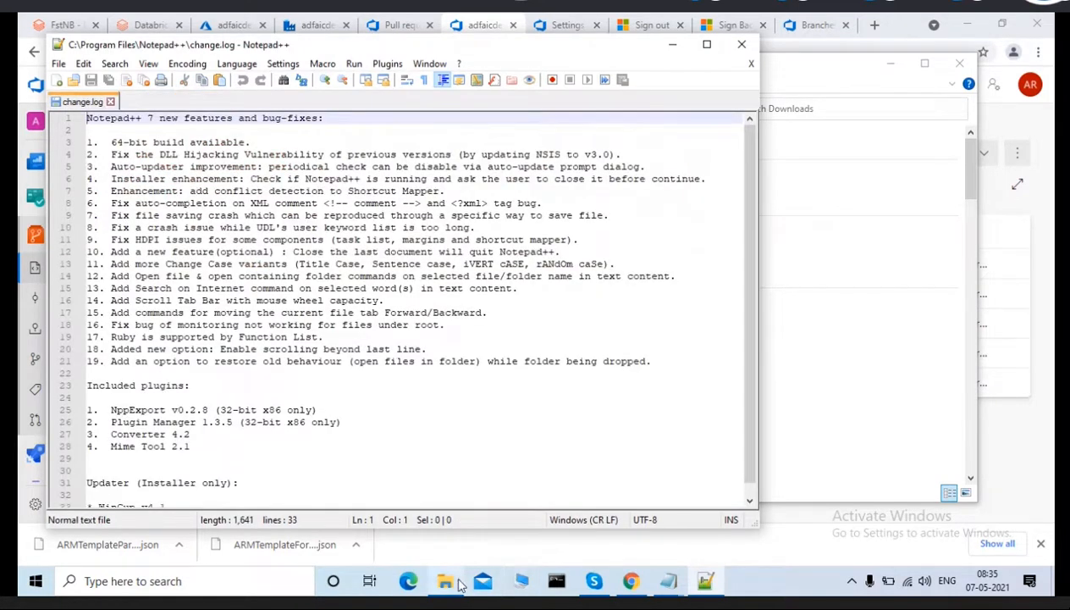
# Open ARMTemplateForFactory.json maximized in Notepad++ and inspect PL_TEST's AT_WAIT activity, then minimize the editor.
pyautogui.moveTo(445, 581)
pyautogui.click(451, 549)
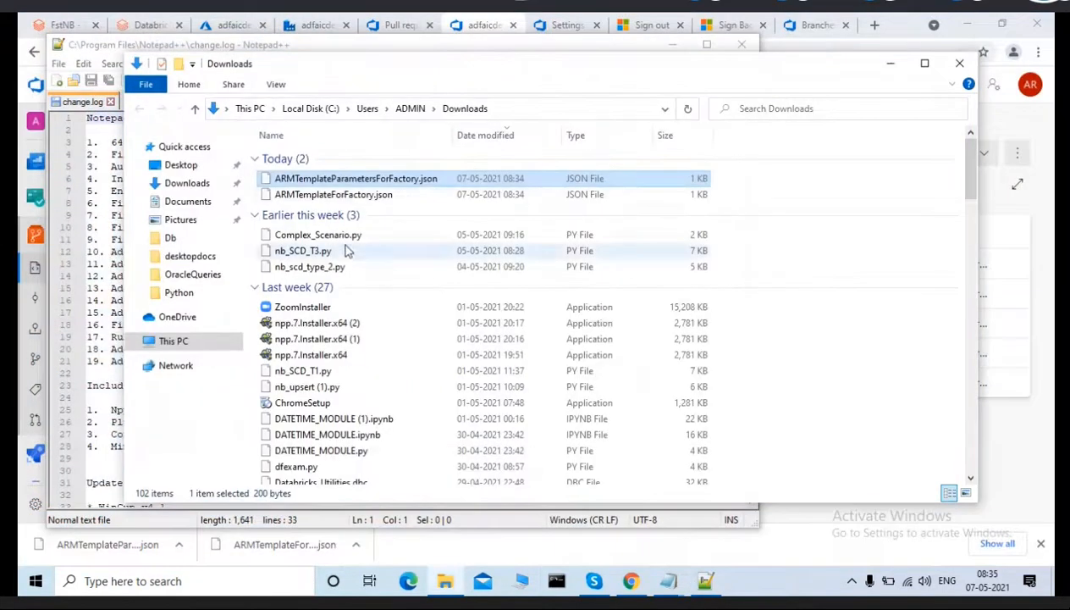
pyautogui.click(318, 195)
pyautogui.rightClick(315, 196)
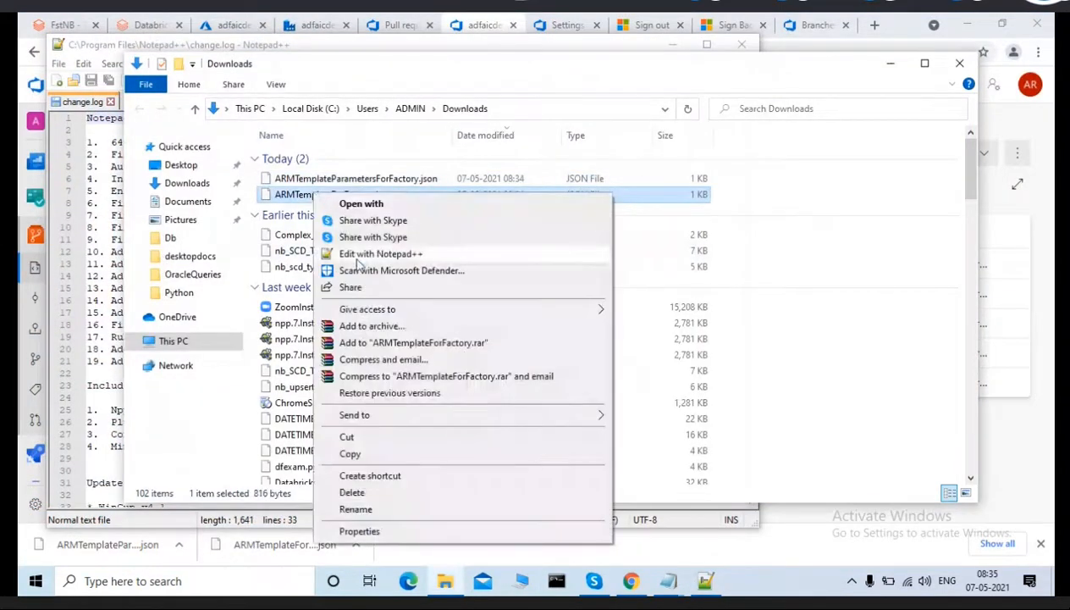
pyautogui.click(354, 254)
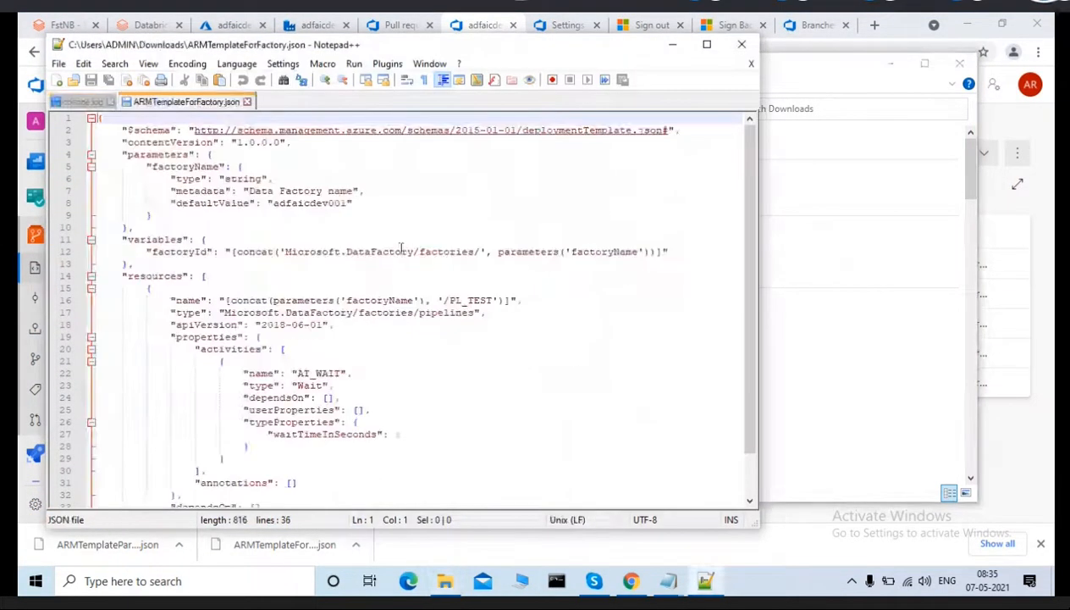
pyautogui.click(707, 44)
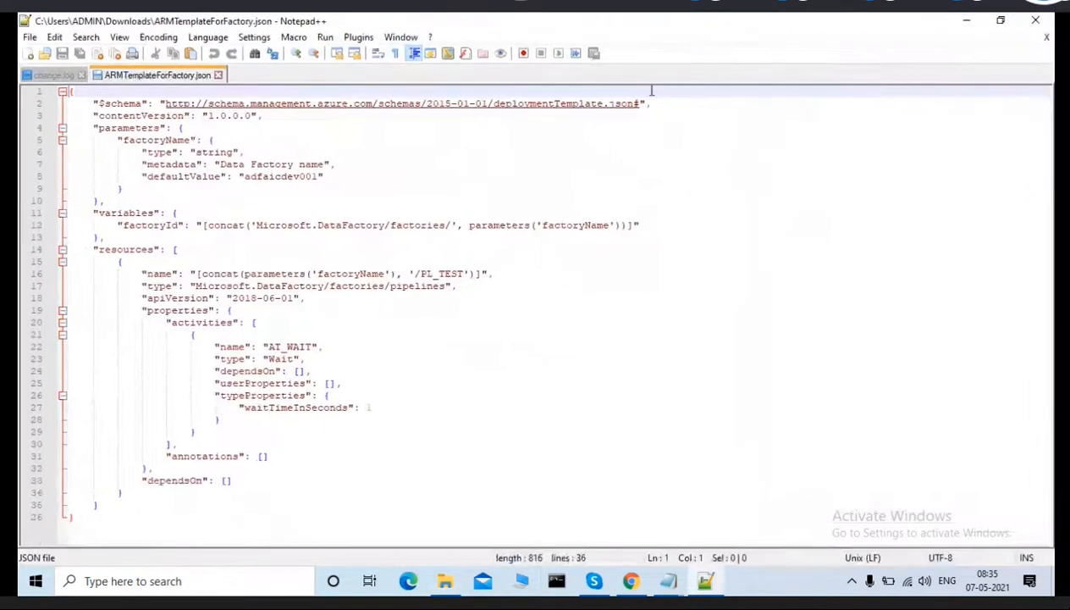
pyautogui.doubleClick(297, 347)
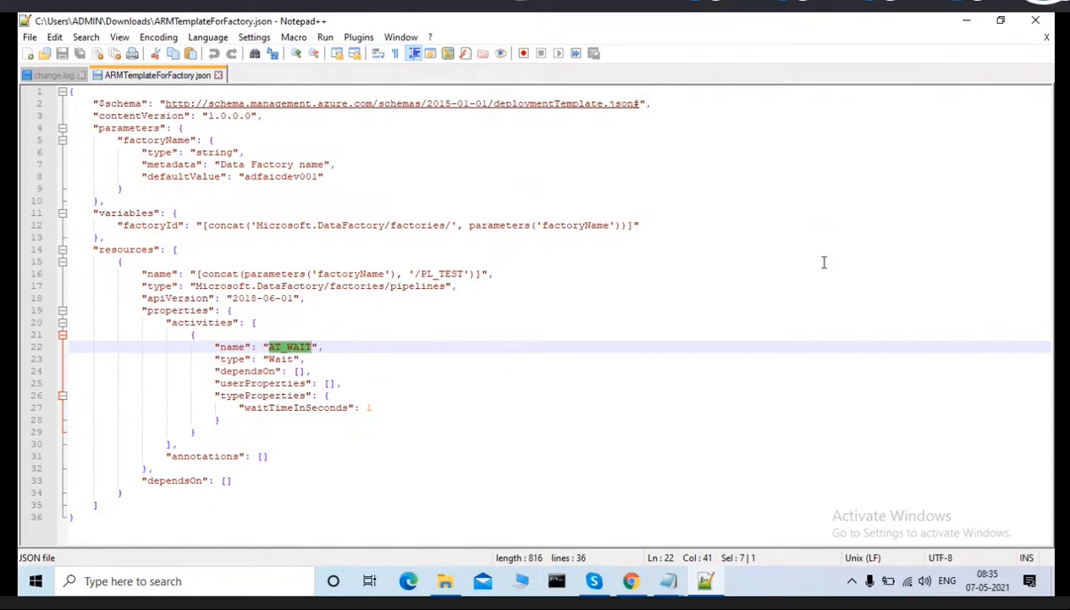
pyautogui.click(970, 22)
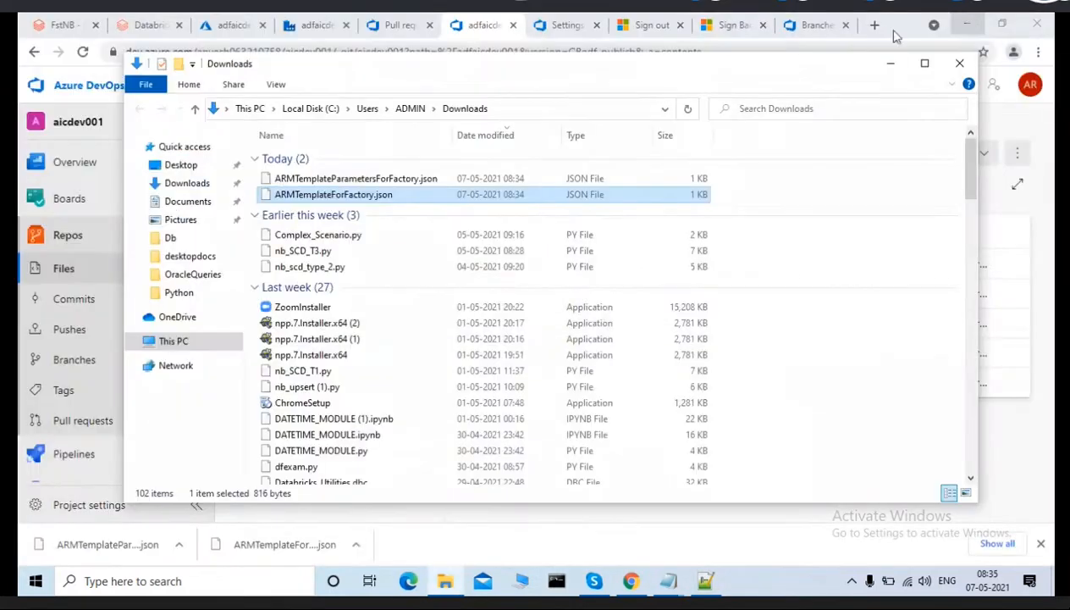
# Back in Data Factory Studio, confirm publishing the pending PL_SV changes to adf_publish.
pyautogui.click(890, 68)
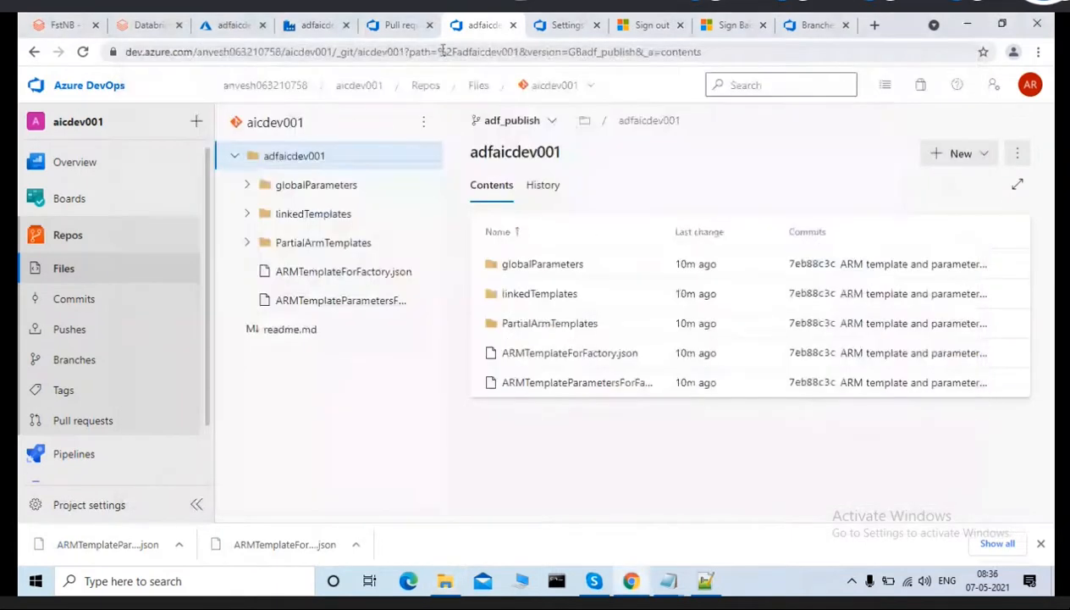
pyautogui.click(312, 25)
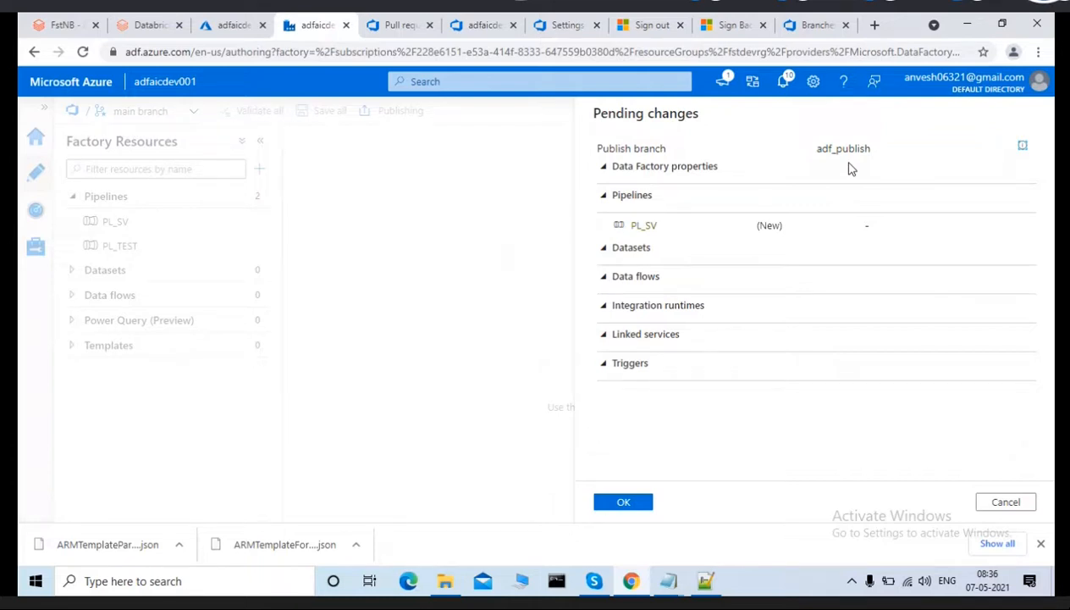
pyautogui.click(616, 507)
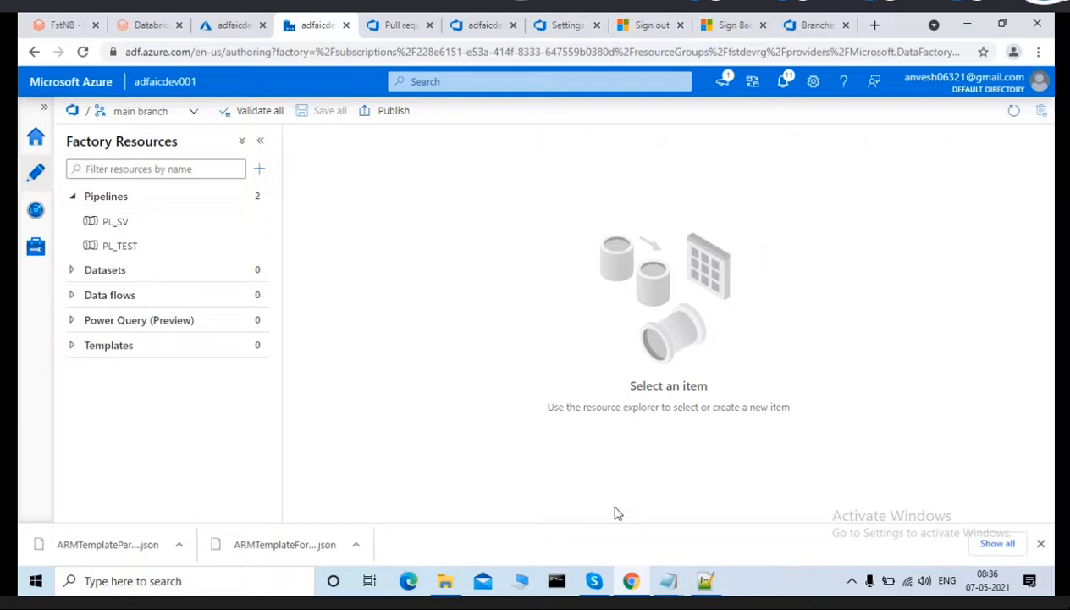
# Switch the factory to live mode and return to the Azure DevOps tab.
pyautogui.click(194, 111)
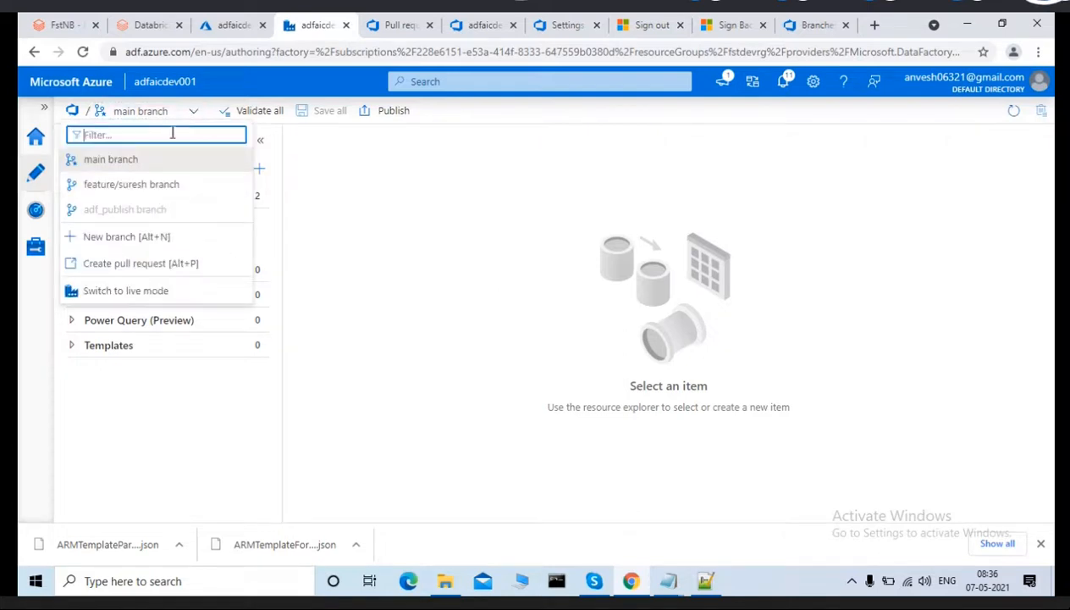
pyautogui.click(112, 290)
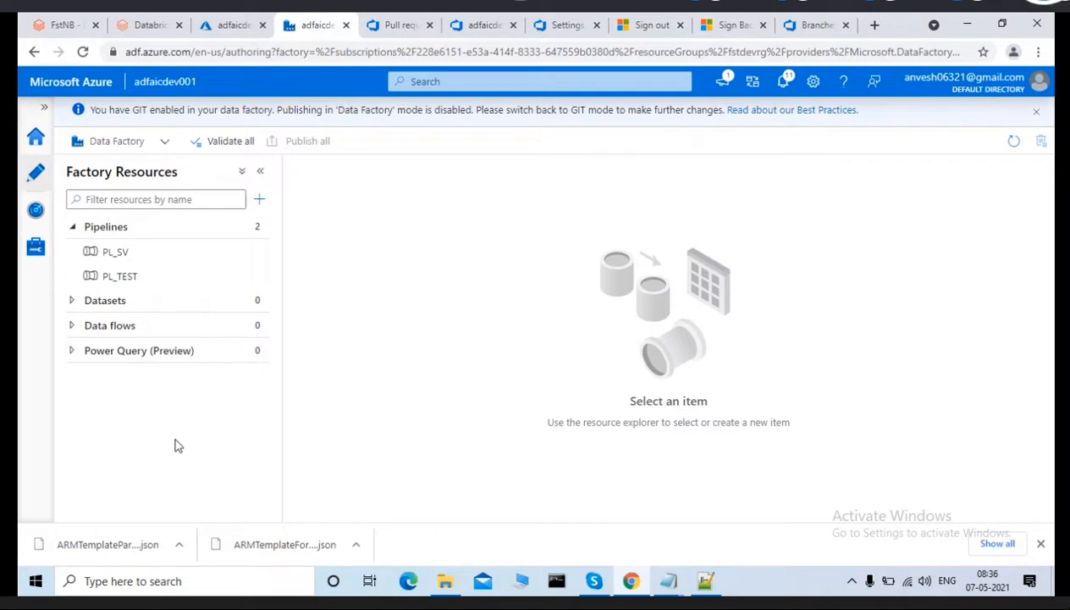
pyautogui.click(486, 26)
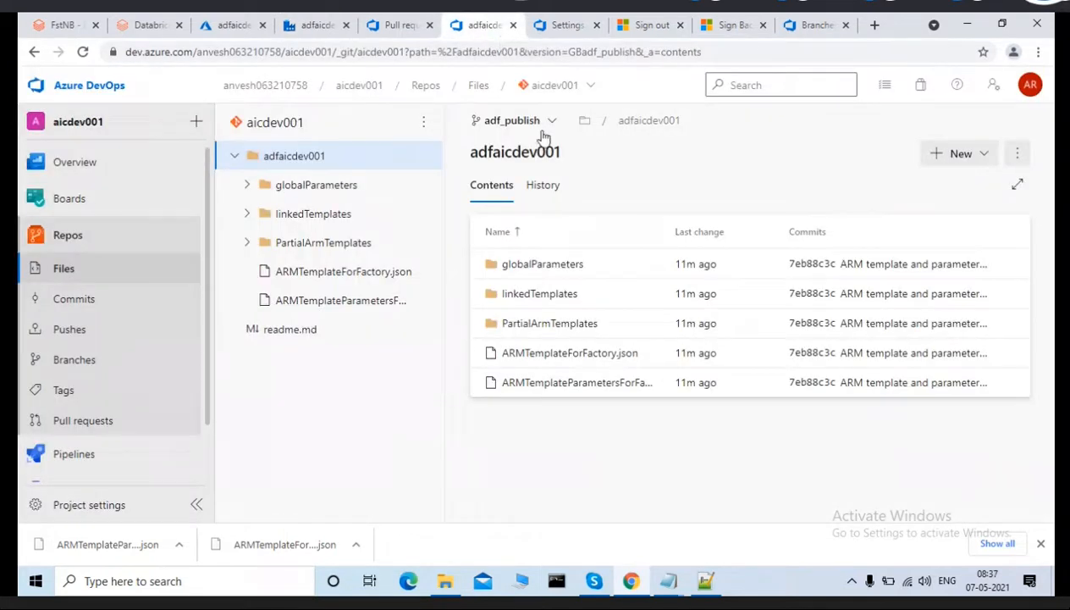
# Refresh the repo view by switching to the main branch and back to adf_publish.
pyautogui.click(517, 119)
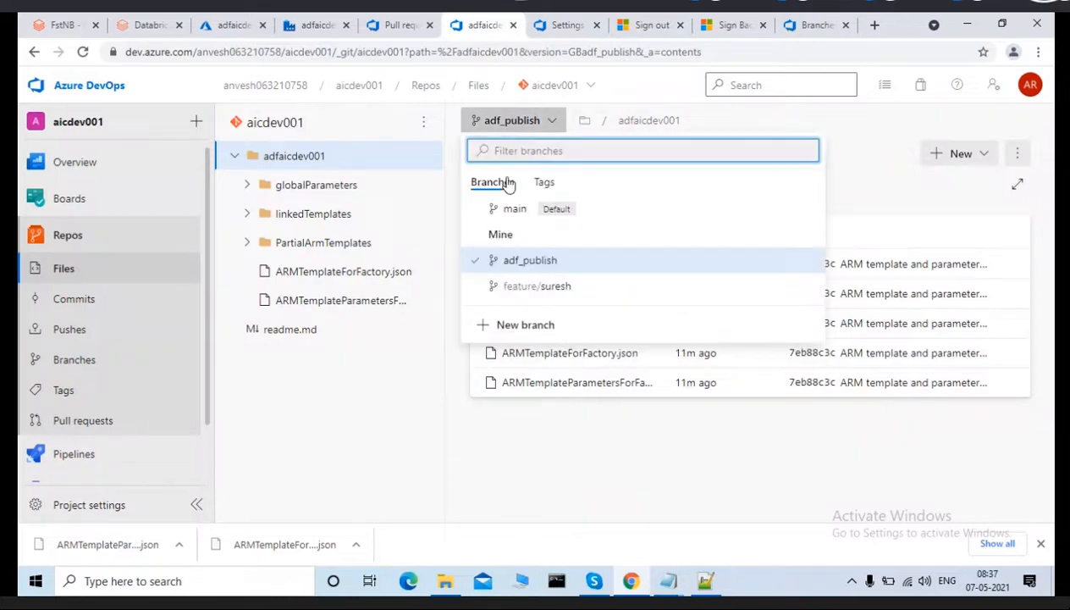
pyautogui.click(513, 209)
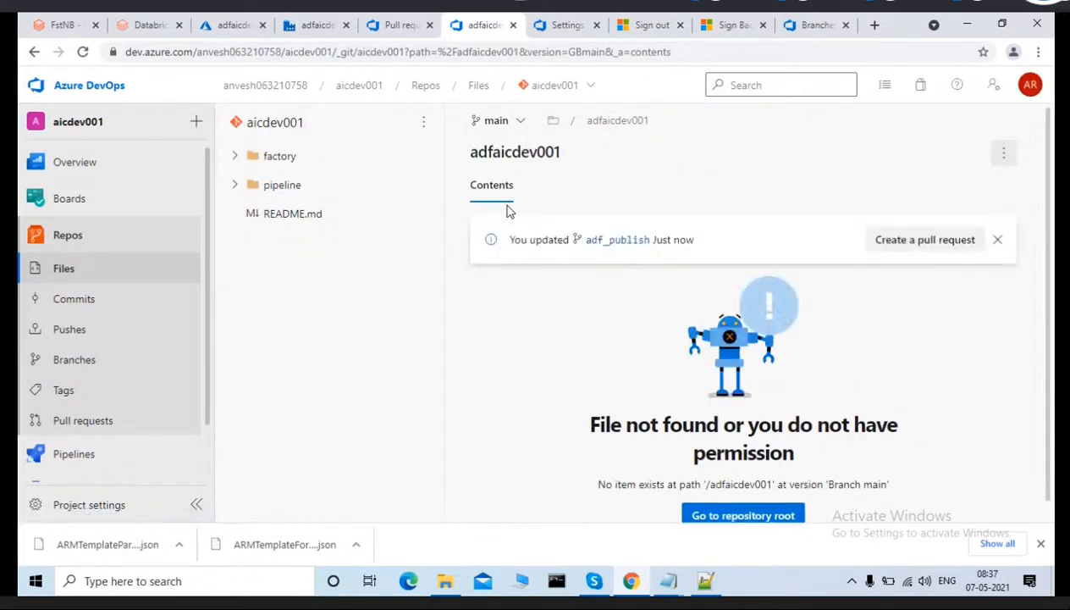
pyautogui.click(522, 125)
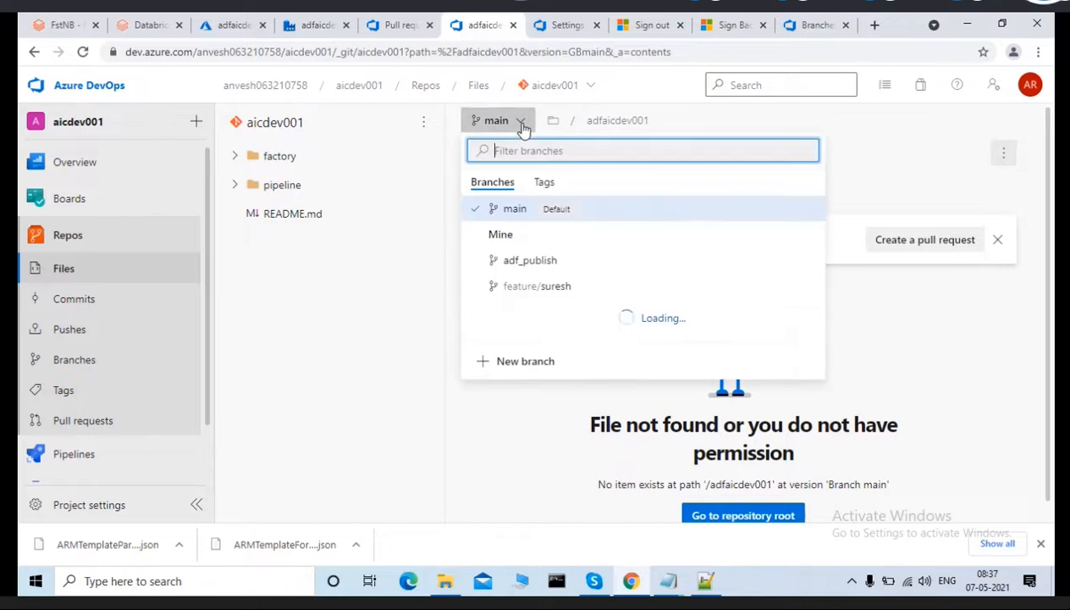
pyautogui.click(522, 262)
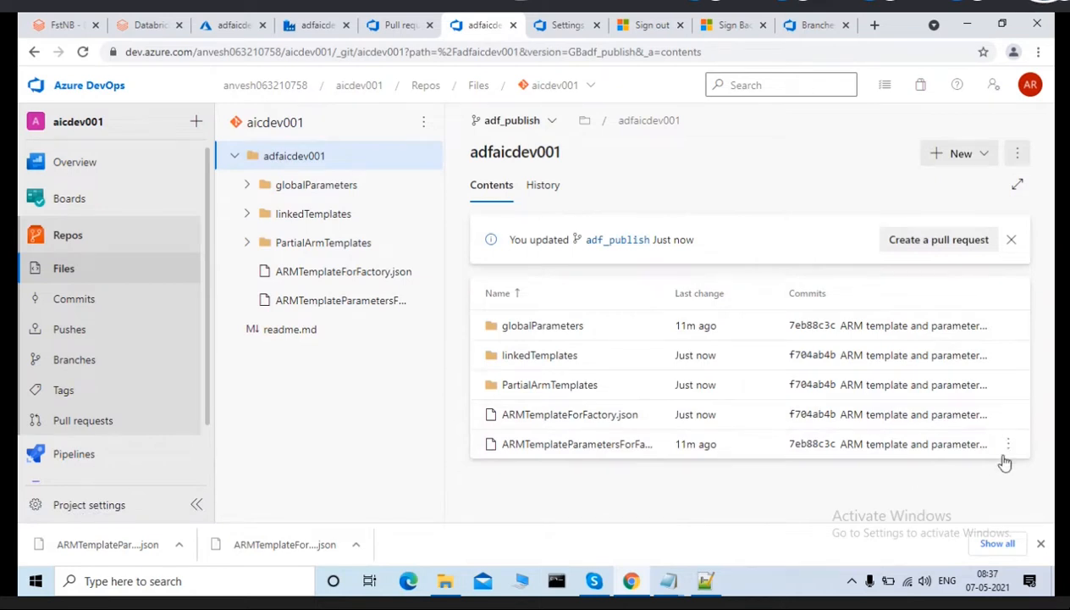
# Download the updated ARMTemplateForFactory.json and show it in the Downloads folder.
pyautogui.click(1006, 414)
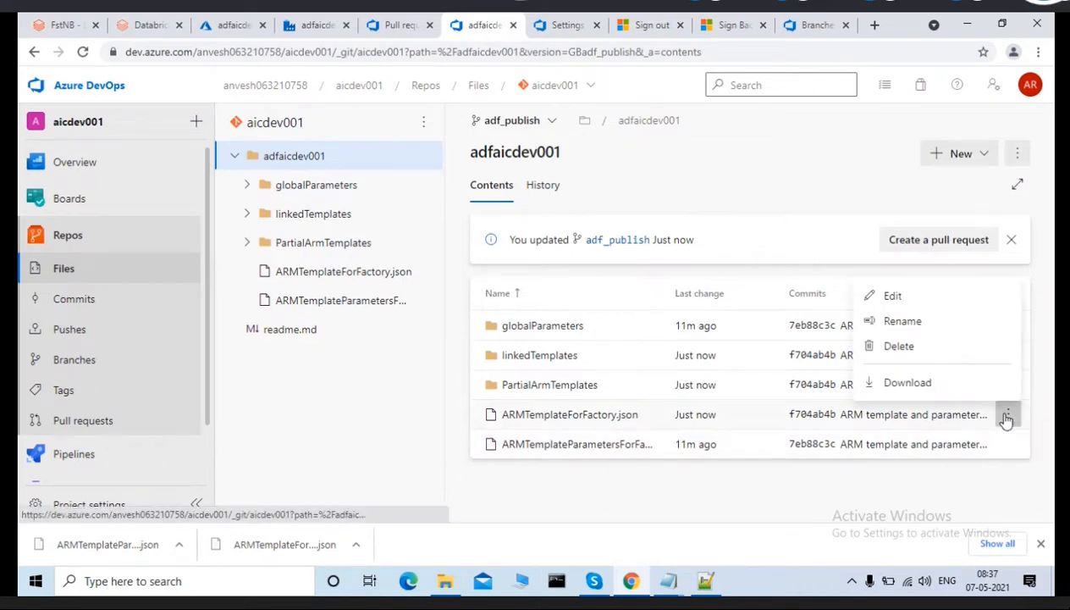
pyautogui.click(906, 384)
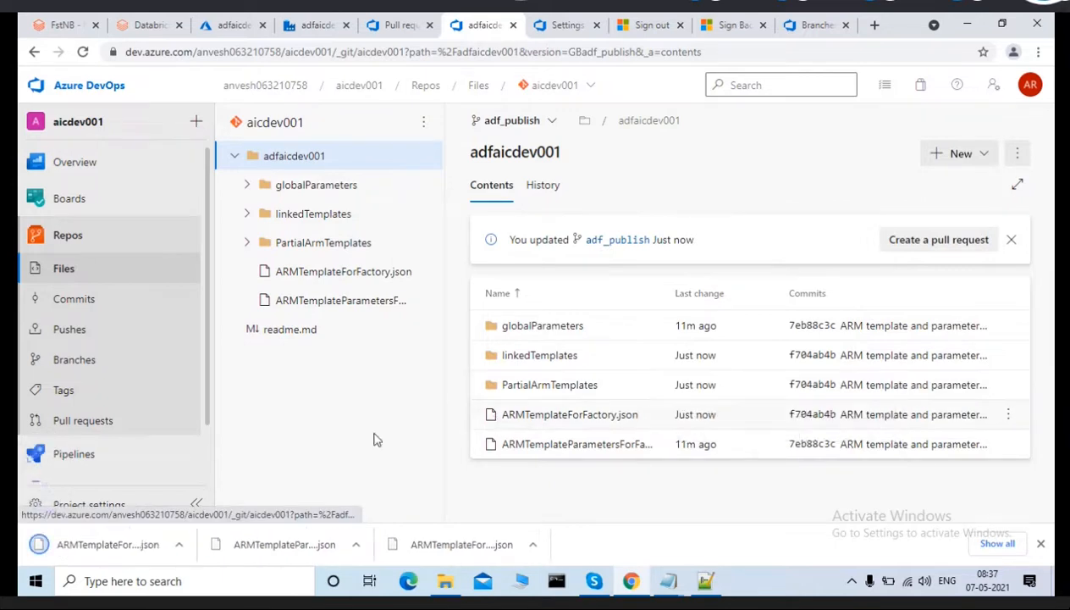
pyautogui.rightClick(109, 542)
pyautogui.click(160, 502)
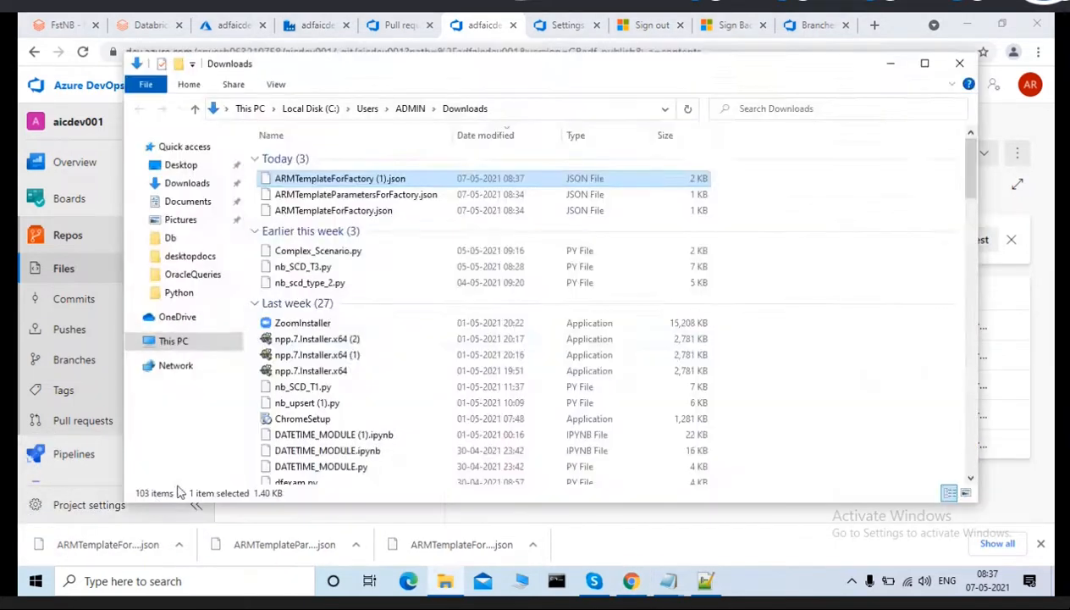
# Open ARMTemplateForFactory (1).json in Notepad++ and highlight the AT_SV_DFNAME activity name.
pyautogui.rightClick(301, 180)
pyautogui.click(330, 240)
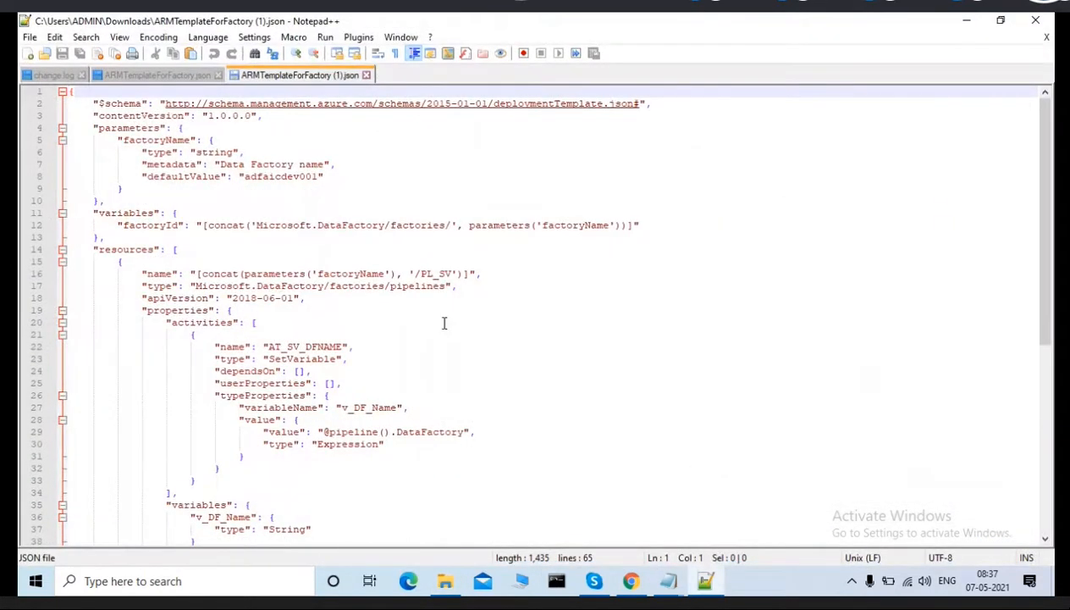
pyautogui.click(311, 347)
pyautogui.doubleClick(311, 346)
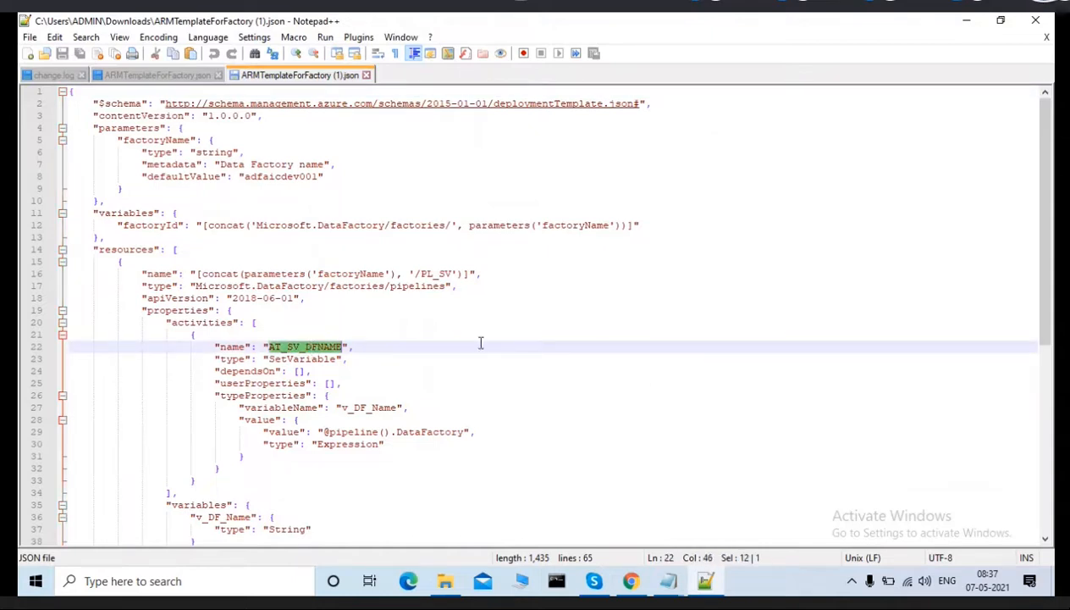
# Review the PL_SV pipeline, highlight the PL_TEST pipeline name, and scroll back to the top.
pyautogui.click(425, 276)
pyautogui.moveTo(1045, 235); pyautogui.dragTo(1047, 366)
pyautogui.doubleClick(445, 384)
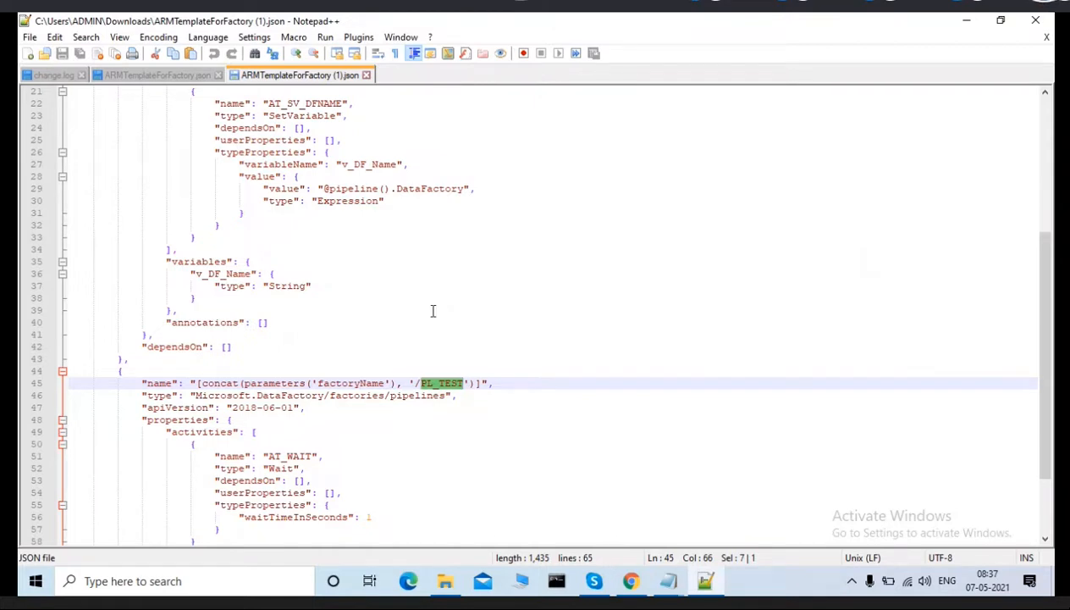
pyautogui.click(359, 413)
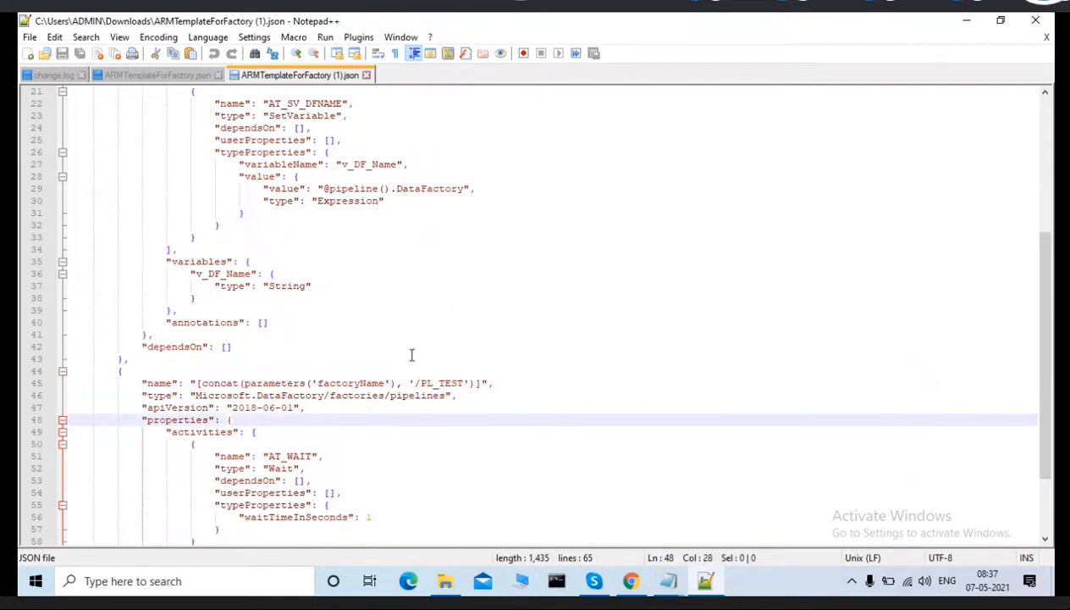
pyautogui.doubleClick(438, 383)
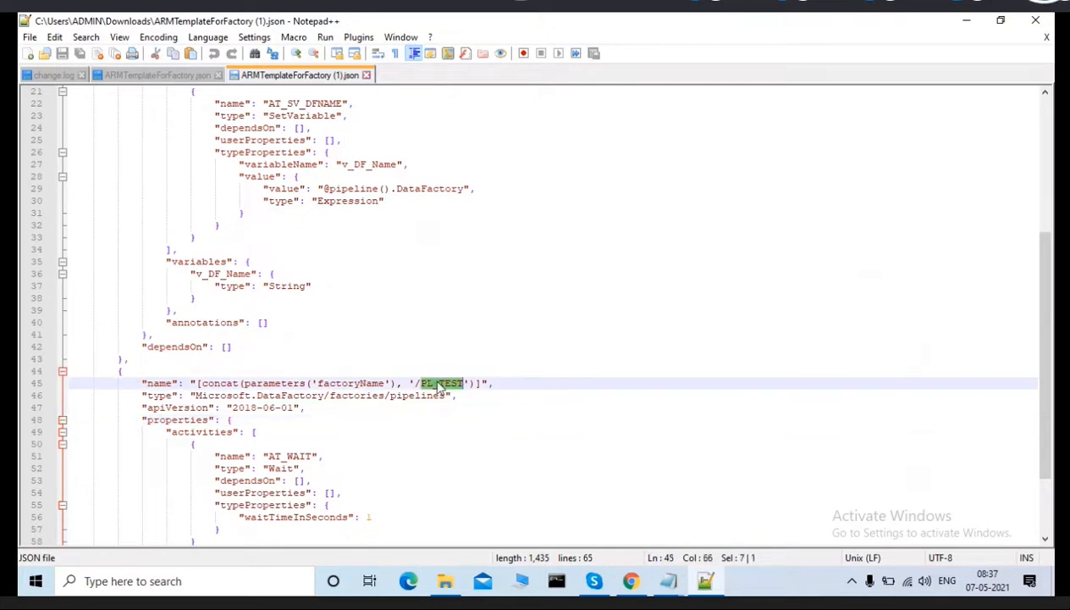
pyautogui.click(1047, 95)
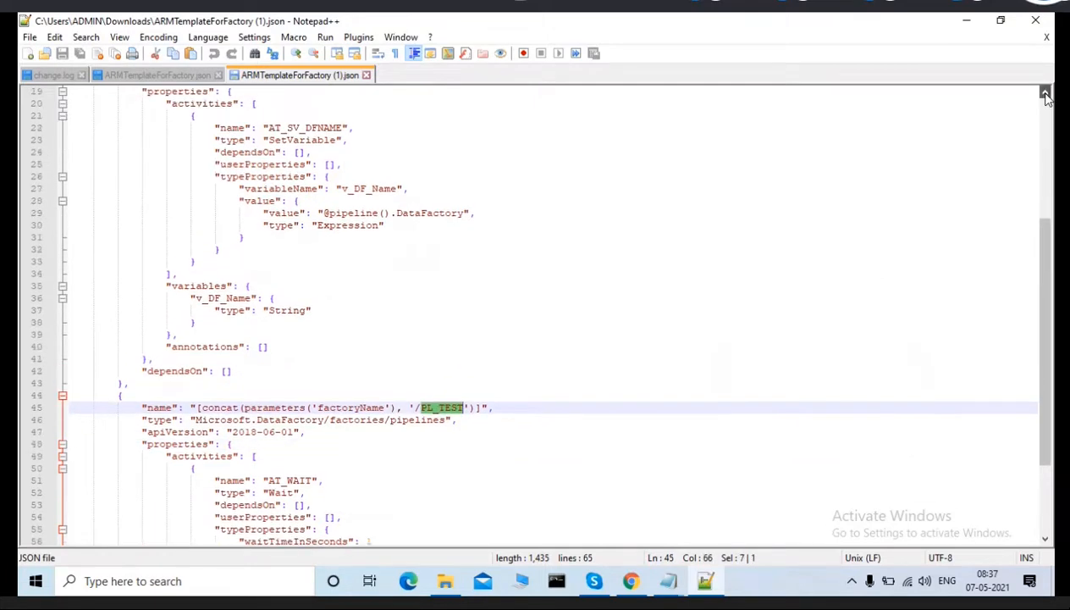
pyautogui.click(1046, 95)
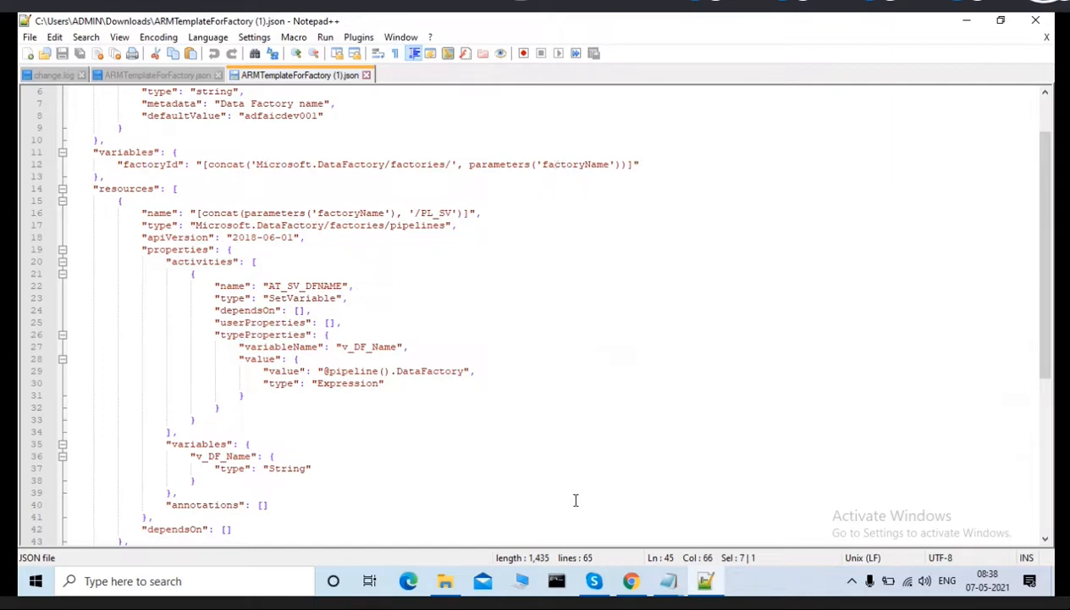
pyautogui.moveTo(446, 581)
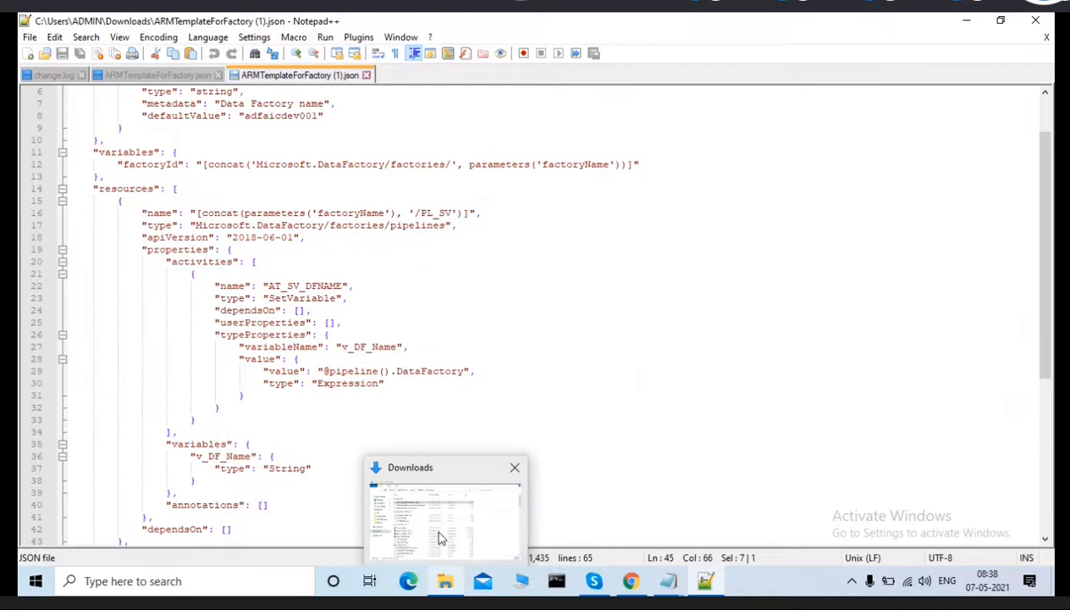
# Open ARMTemplateParametersForFactory.json in Notepad++ and highlight its factoryName value adfaicdev001.
pyautogui.click(440, 539)
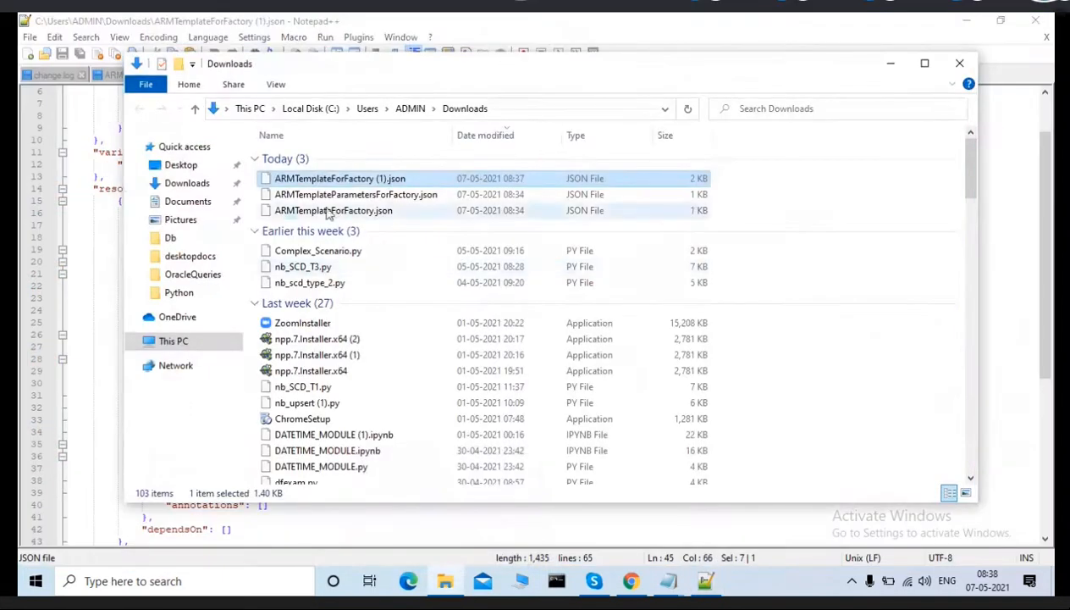
pyautogui.click(319, 196)
pyautogui.rightClick(319, 199)
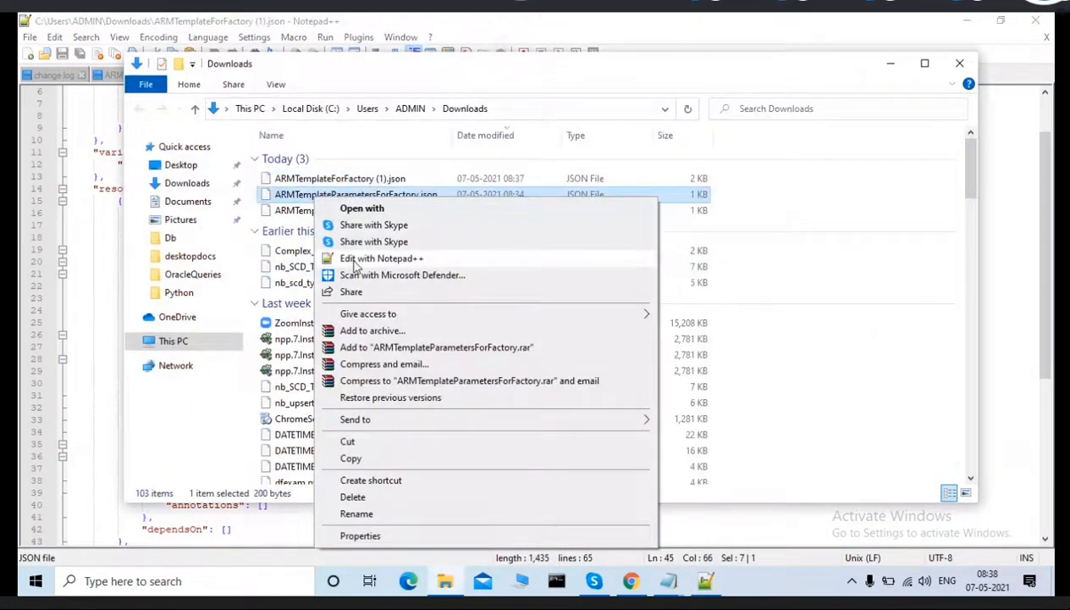
pyautogui.click(362, 257)
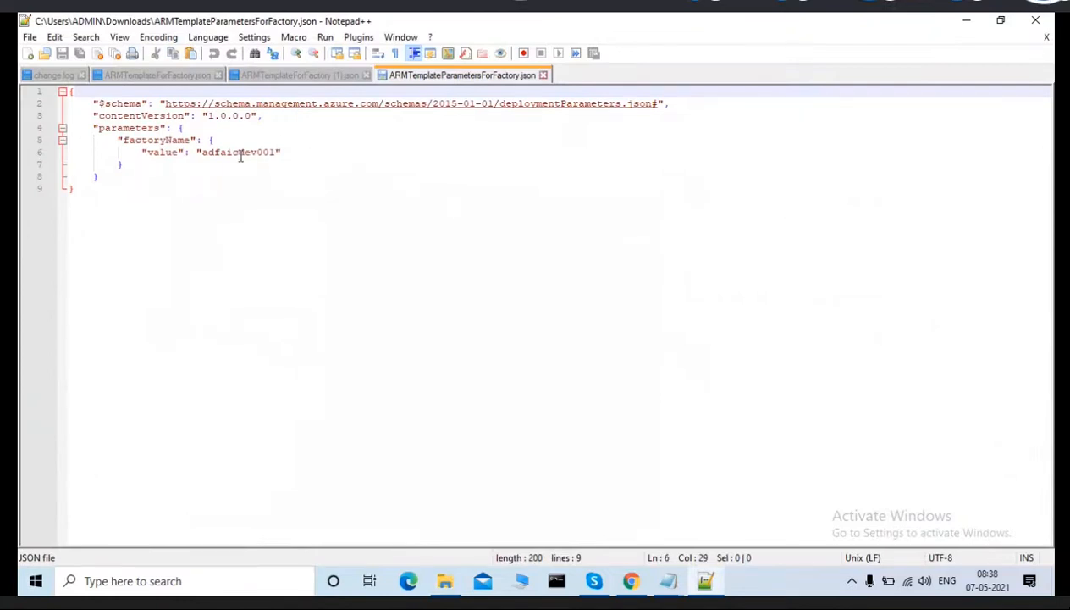
pyautogui.doubleClick(245, 152)
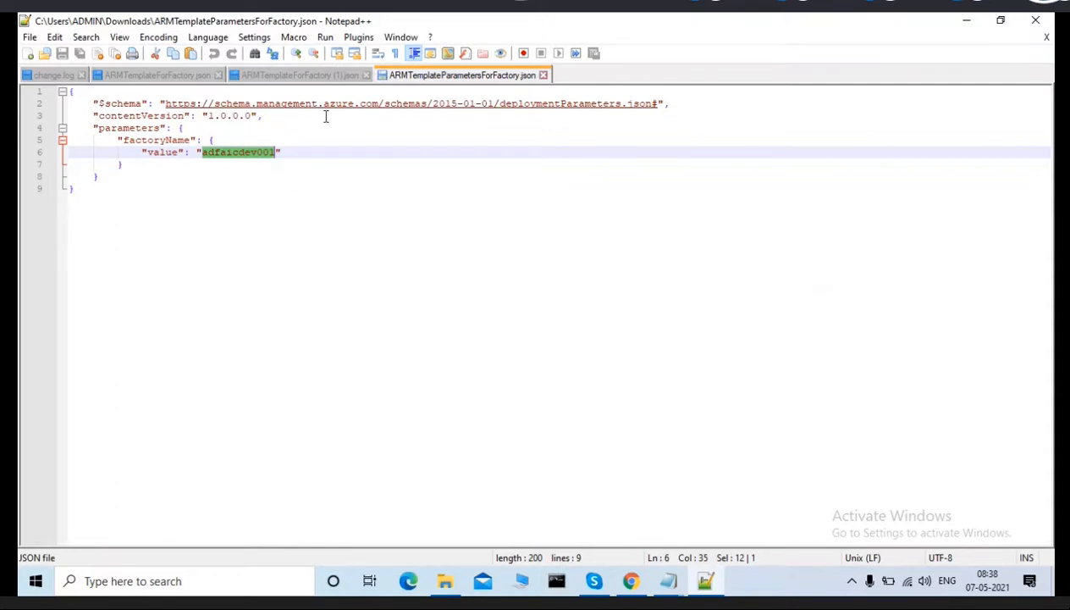
# Compare the two files by switching between the template and parameters tabs.
pyautogui.click(276, 75)
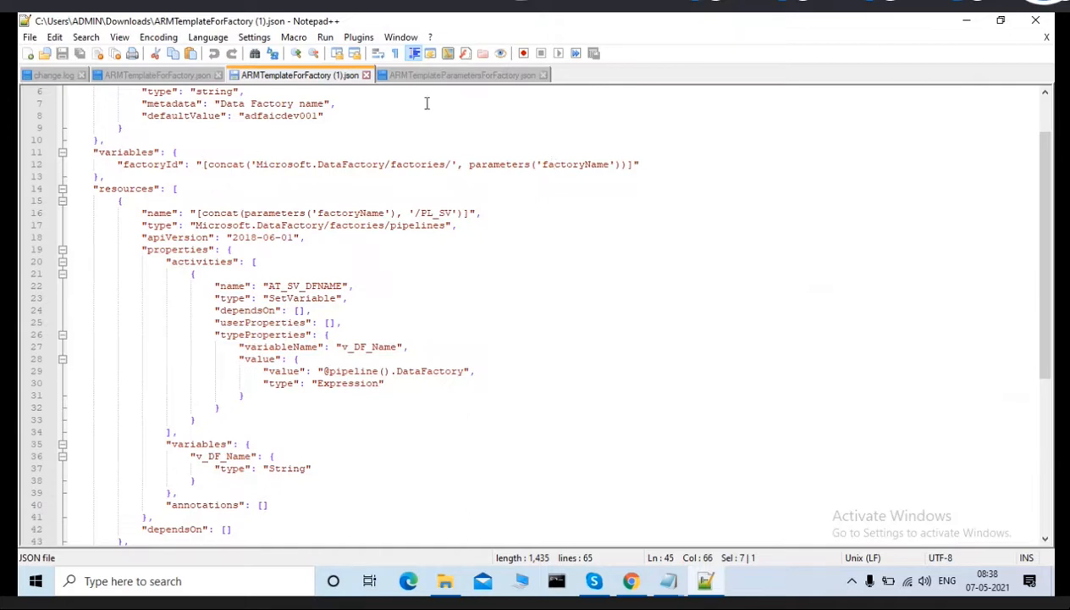
pyautogui.click(414, 76)
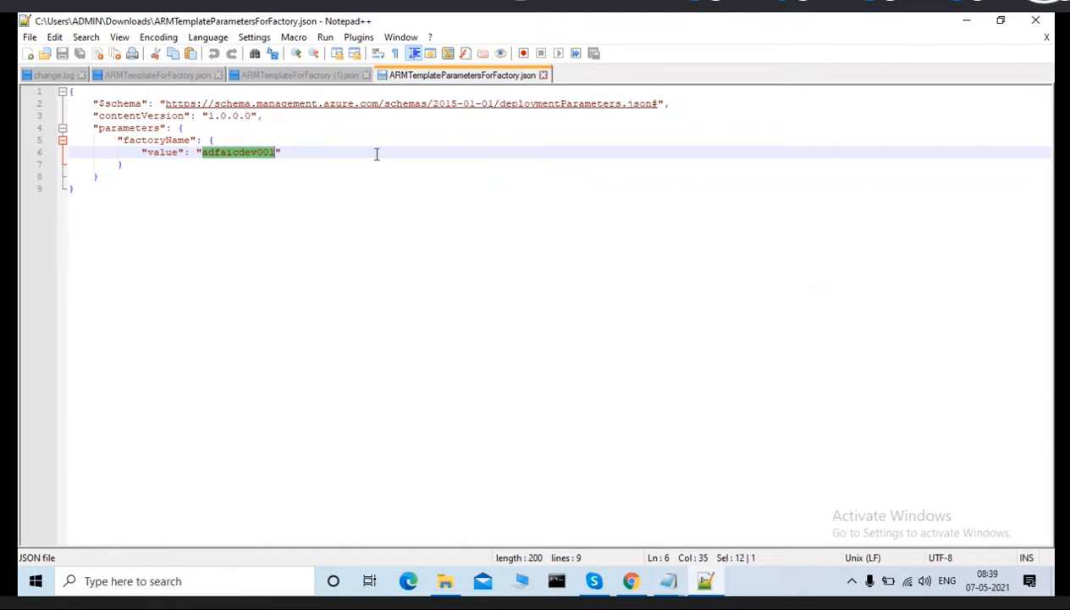
pyautogui.click(294, 76)
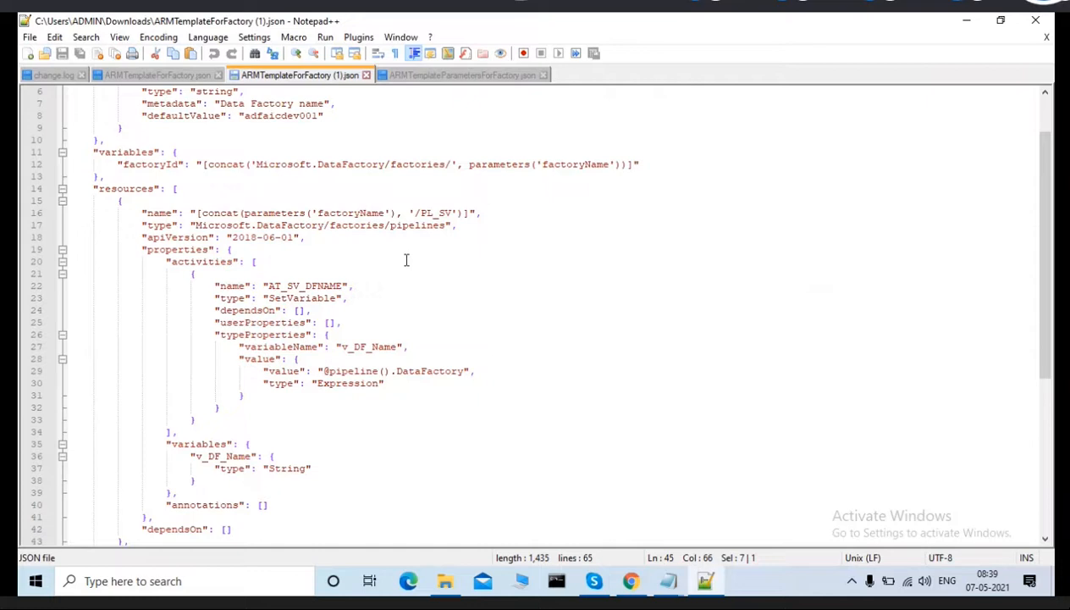
pyautogui.click(434, 76)
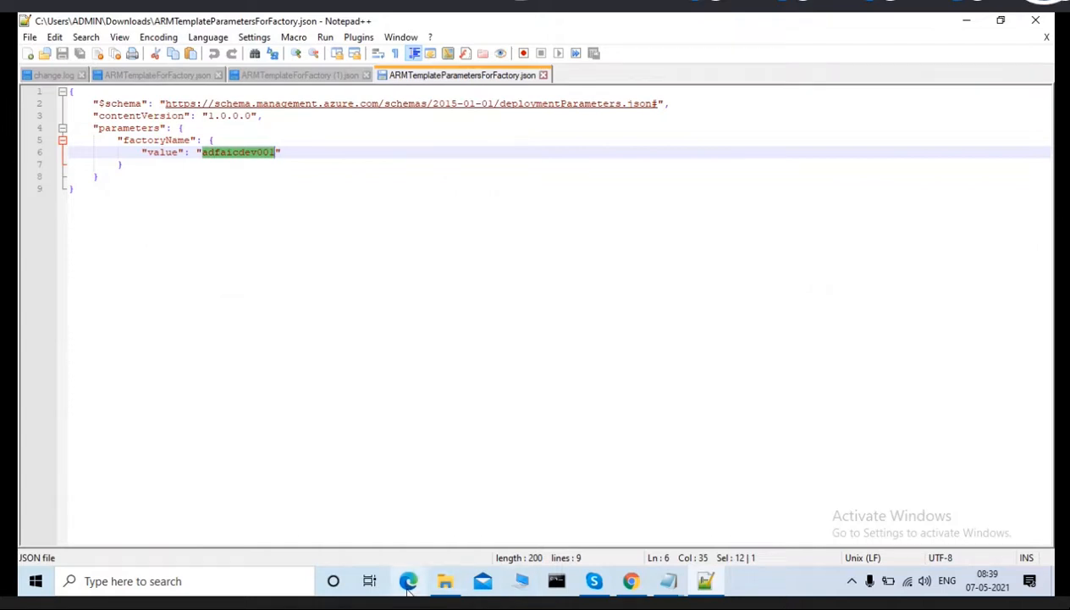
# Return to Chrome and switch to the adfaicdev001 Data Factory tab listing PL_SV and PL_TEST.
pyautogui.moveTo(621, 582)
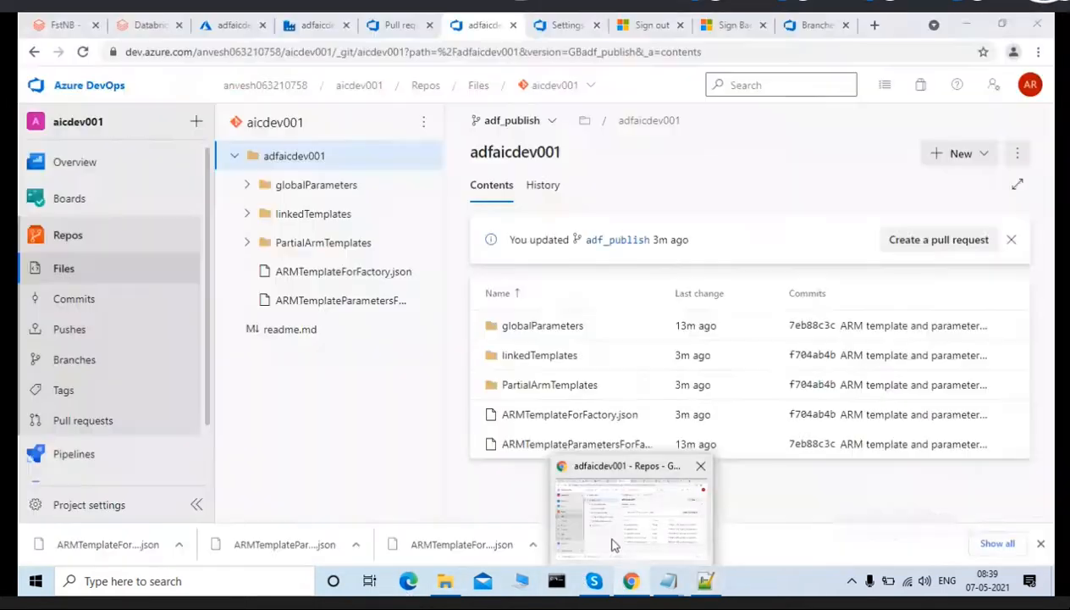
pyautogui.click(610, 545)
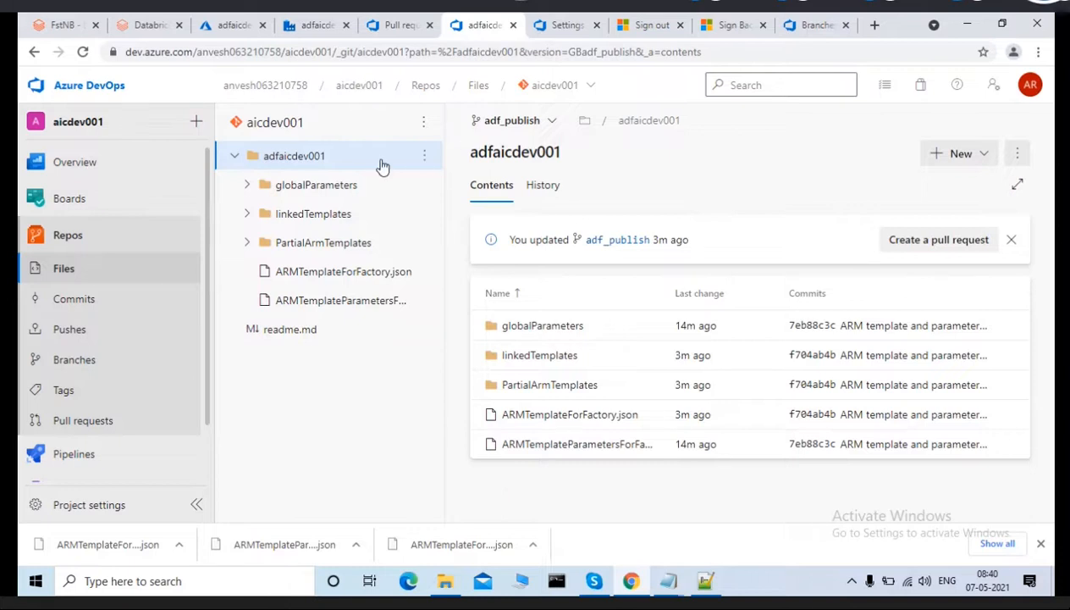
pyautogui.click(311, 29)
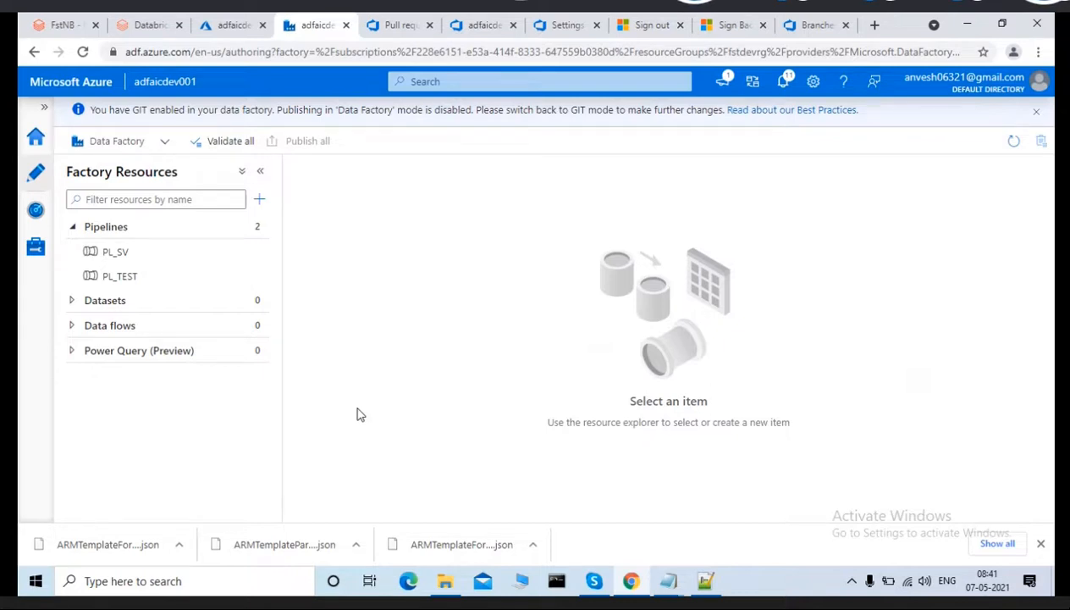
# Switch from live mode to Azure DevOps Git and create working branch feature/jaga.
pyautogui.click(166, 146)
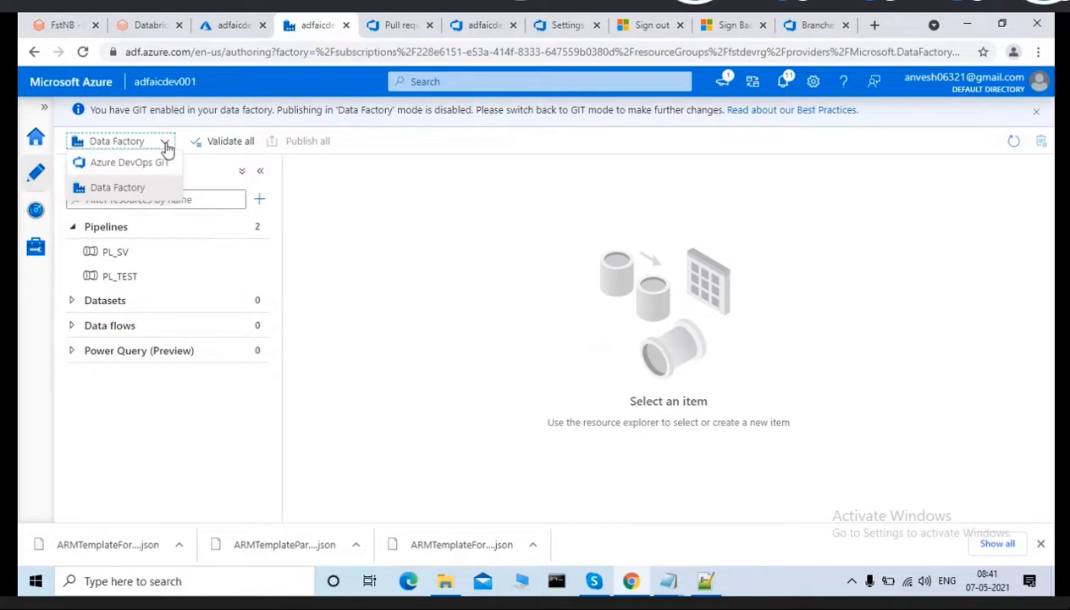
pyautogui.click(124, 162)
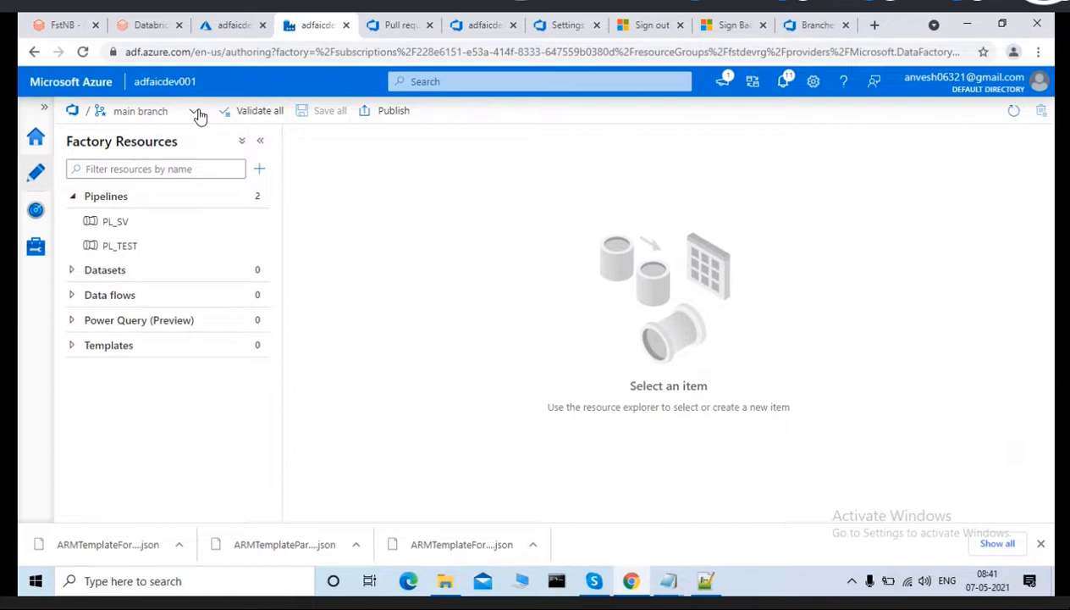
pyautogui.click(196, 112)
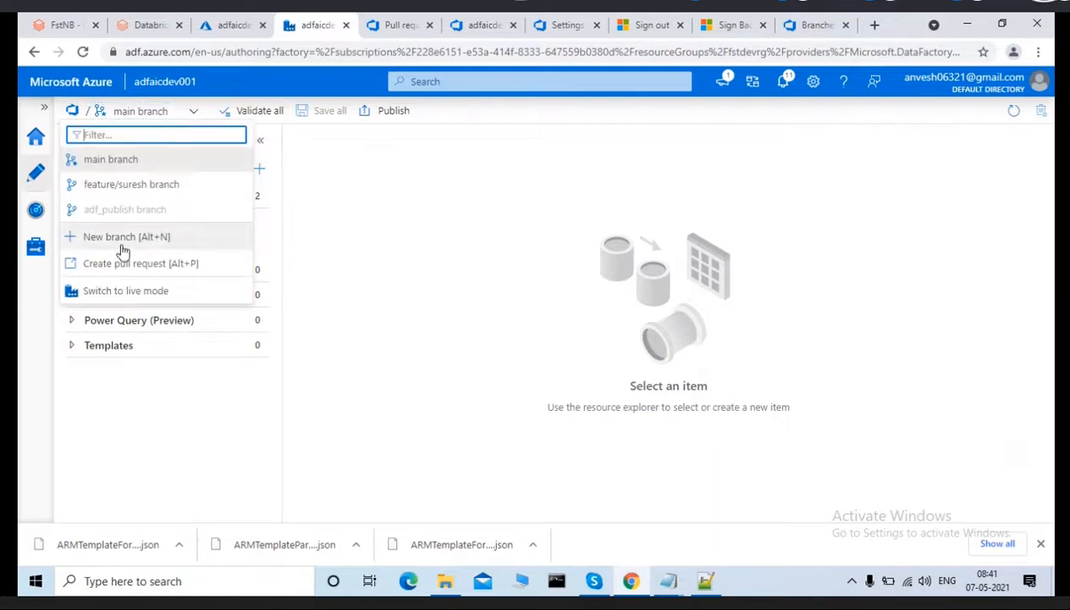
pyautogui.click(91, 247)
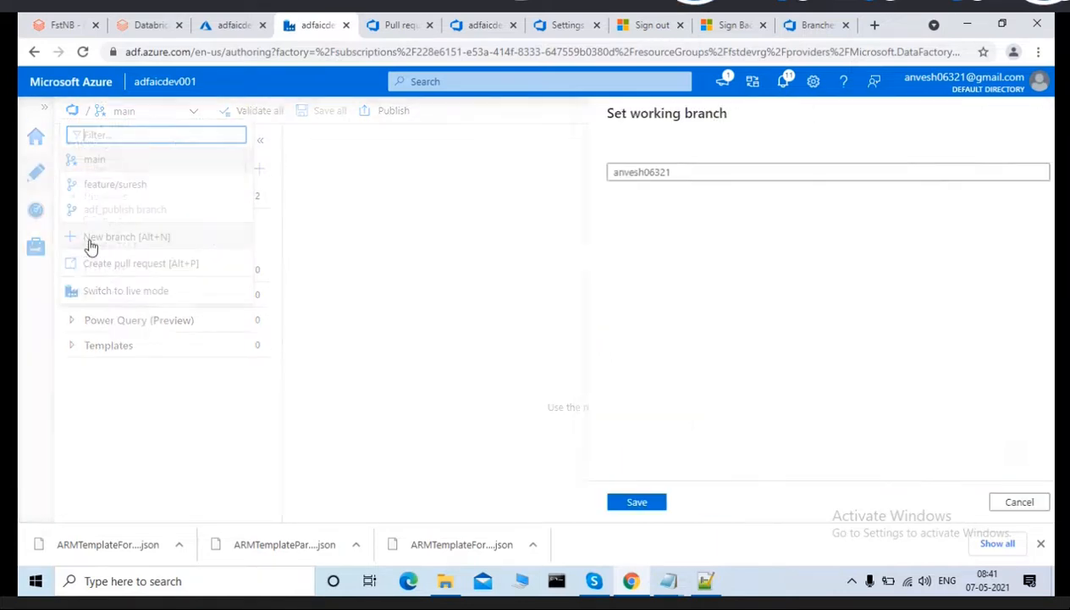
pyautogui.doubleClick(662, 172)
pyautogui.write('feature/')
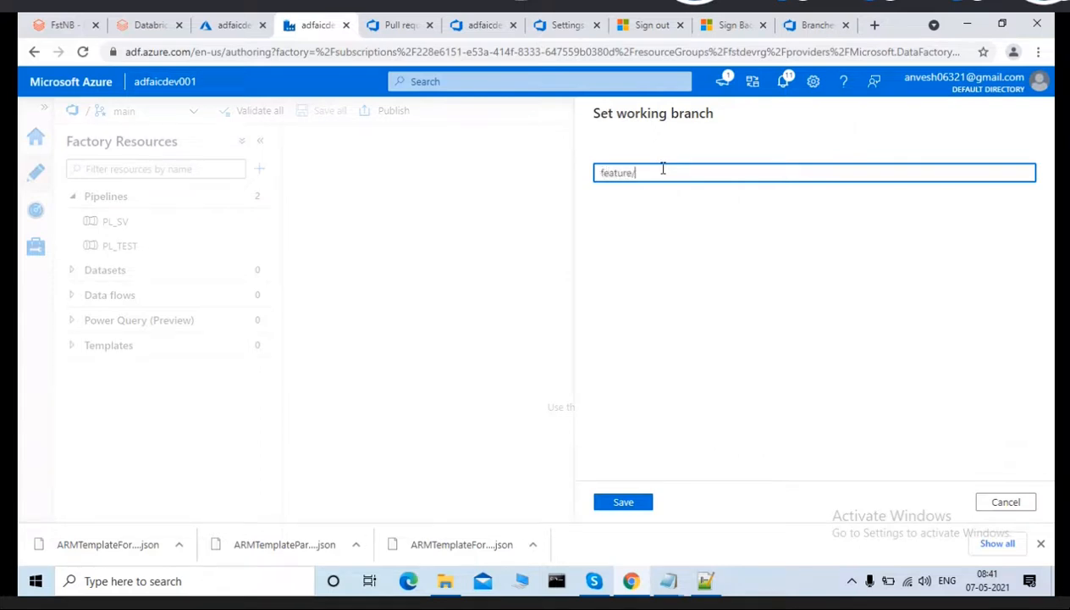
pyautogui.write('jaga')
pyautogui.click(629, 513)
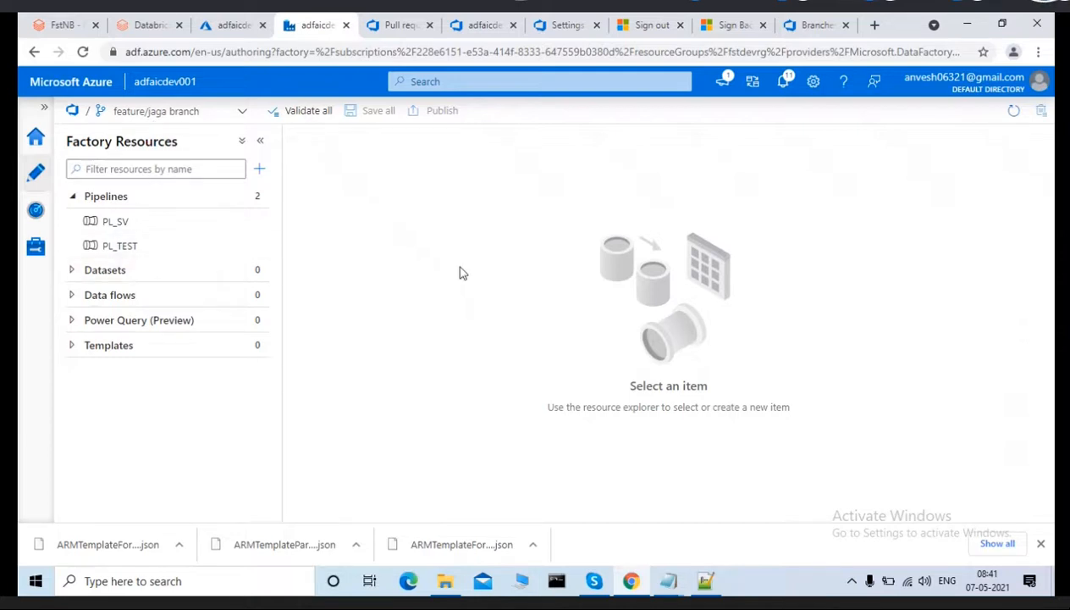
# Create a new pipeline named PL_MASTER.
pyautogui.click(259, 170)
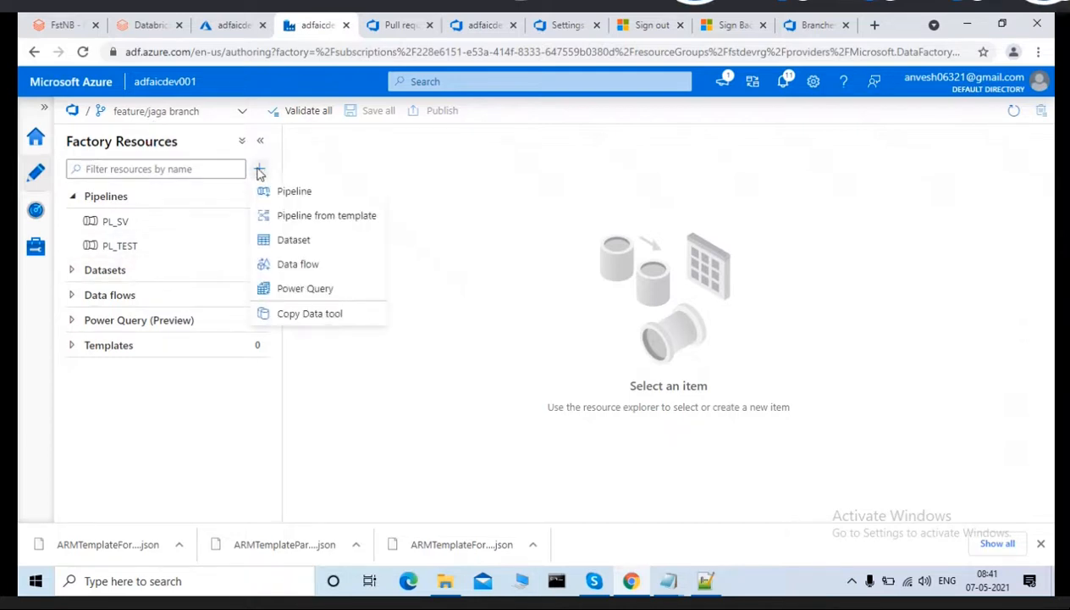
pyautogui.click(275, 191)
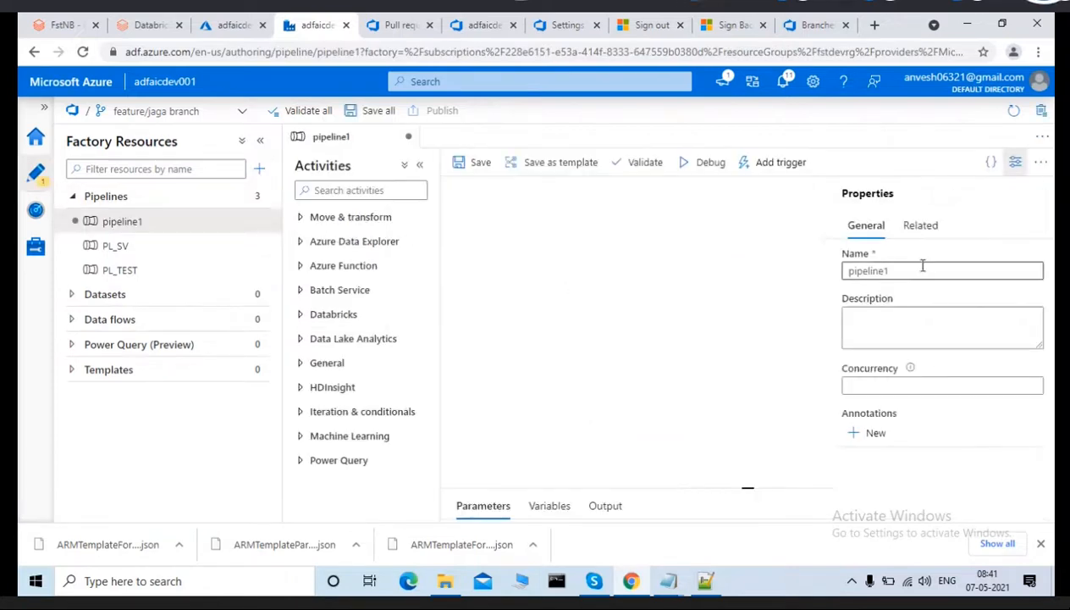
pyautogui.doubleClick(857, 270)
pyautogui.write('PL')
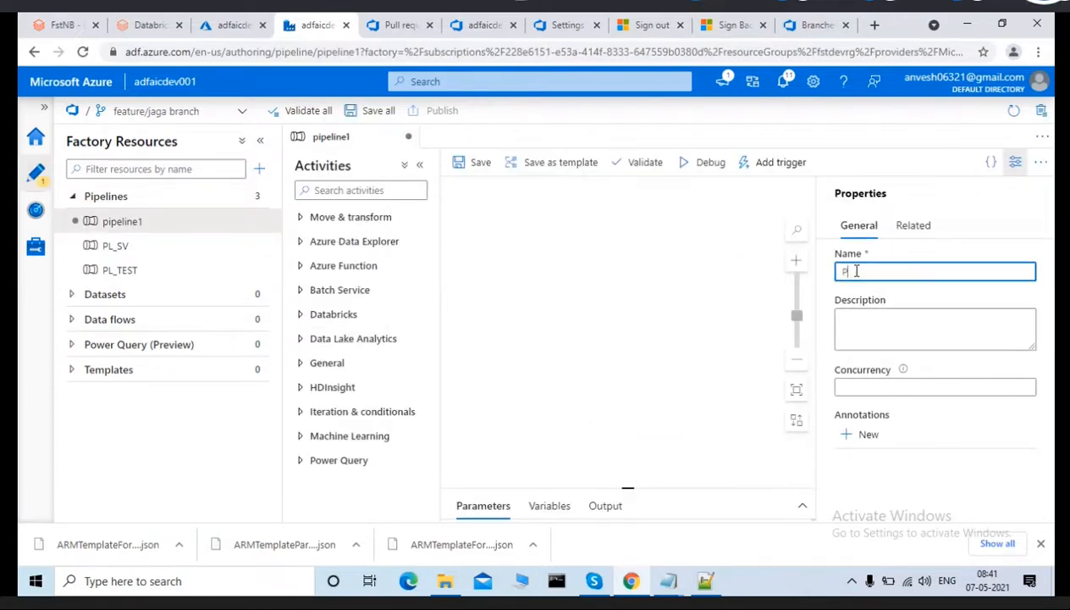
pyautogui.write('_A')
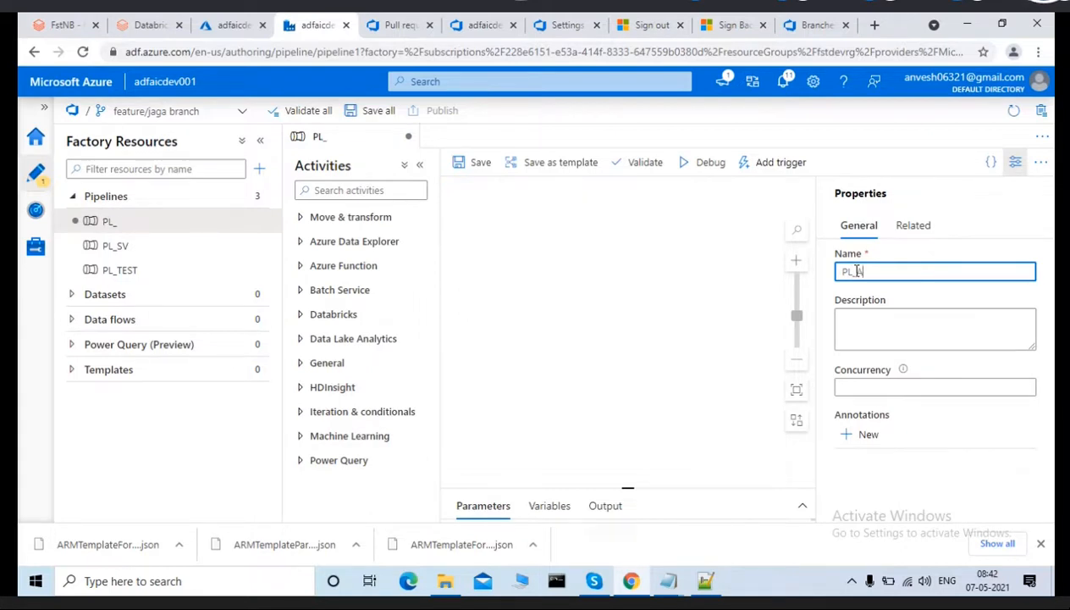
pyautogui.press('BackSpace')
pyautogui.write('MASTER')
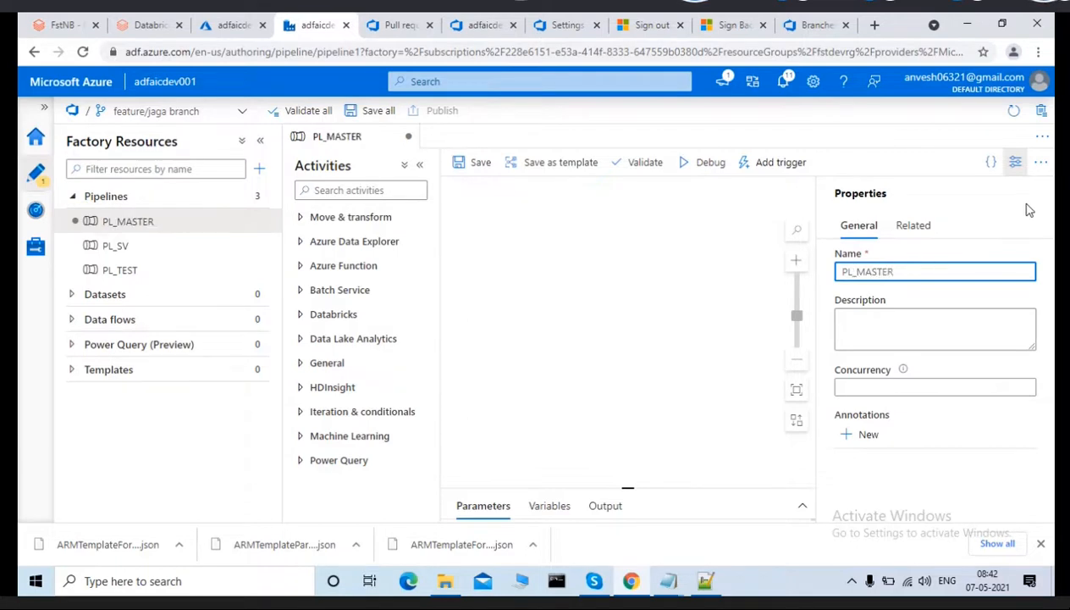
pyautogui.click(1015, 162)
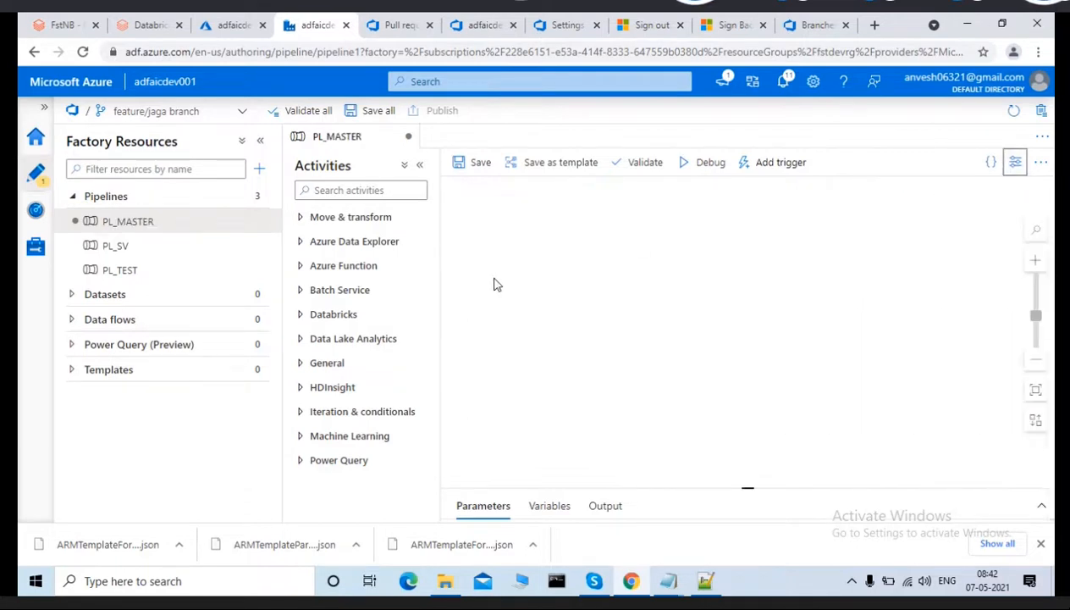
# Add Execute Pipeline activity AT_EXPL_PL_WAIT that invokes PL_TEST.
pyautogui.click(338, 191)
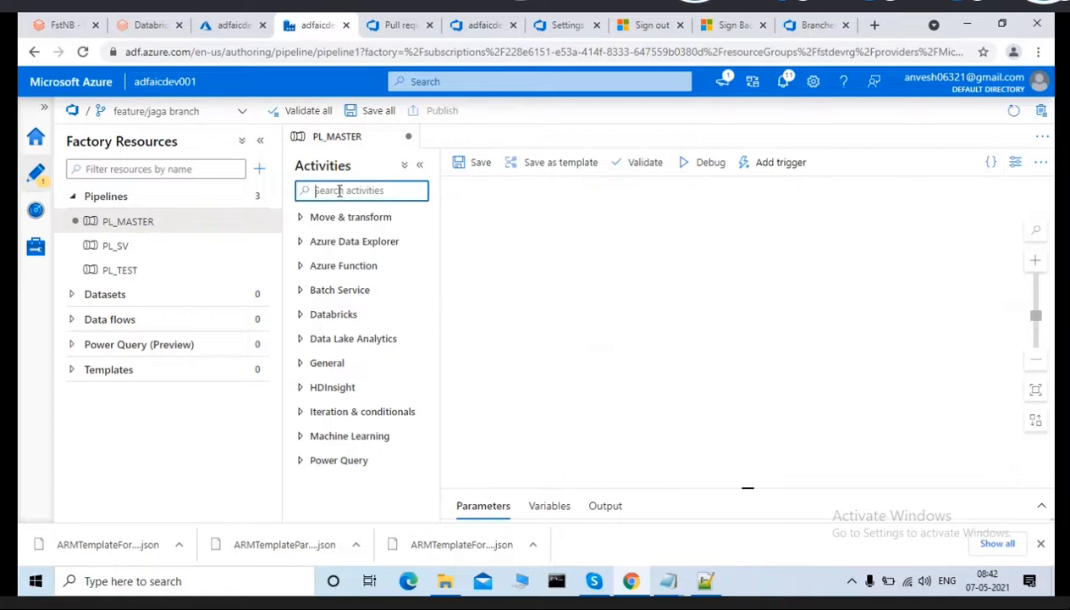
pyautogui.write('EX')
pyautogui.moveTo(365, 307); pyautogui.dragTo(554, 232)
pyautogui.tripleClick(627, 351)
pyautogui.write('AT')
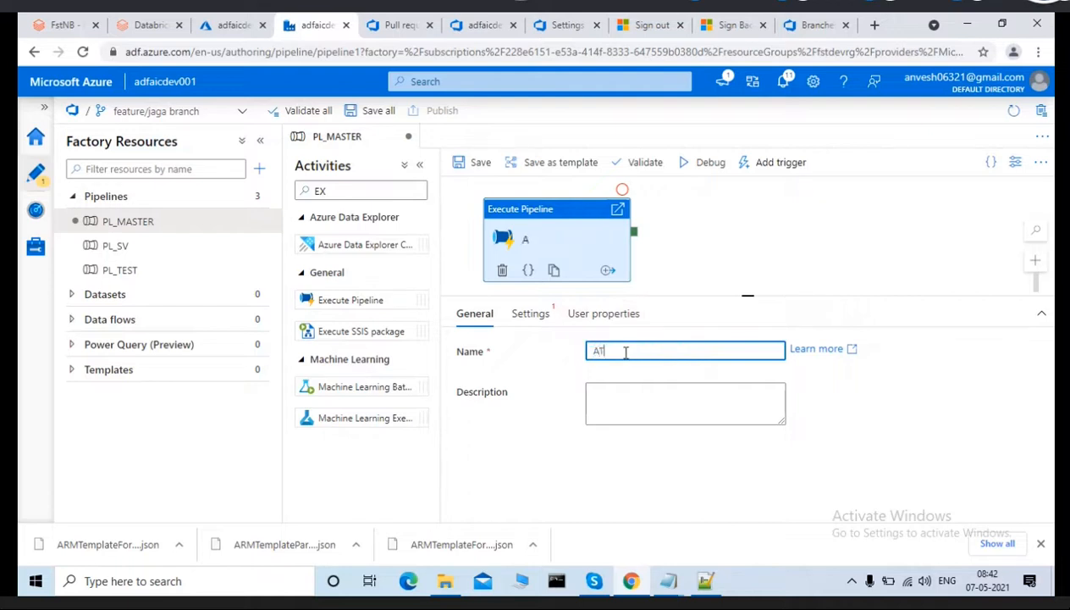
pyautogui.write('_EXPL_PL')
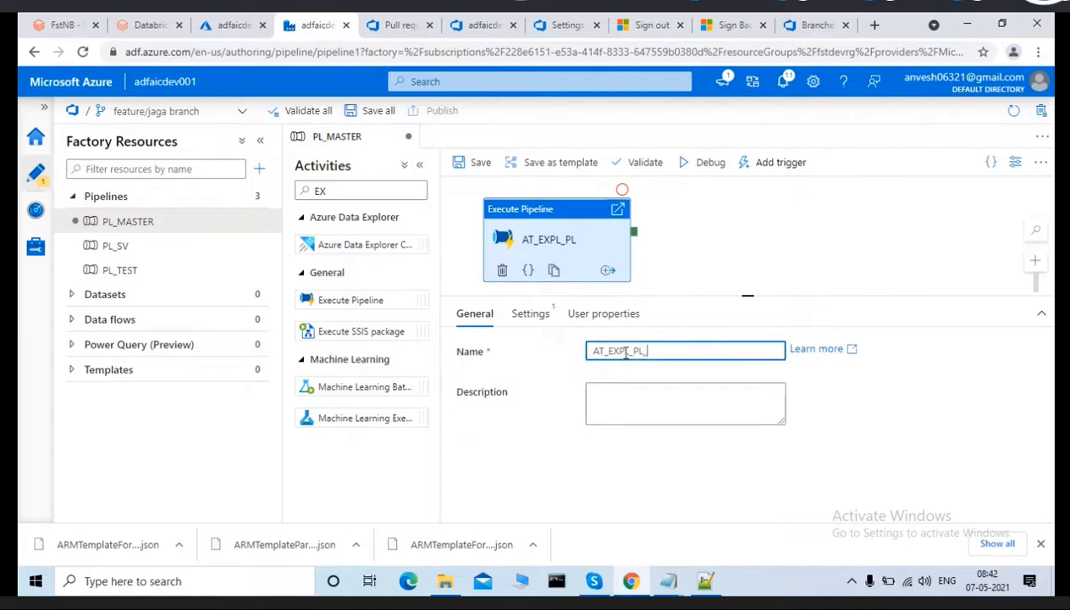
pyautogui.write('_WAIT')
pyautogui.click(533, 314)
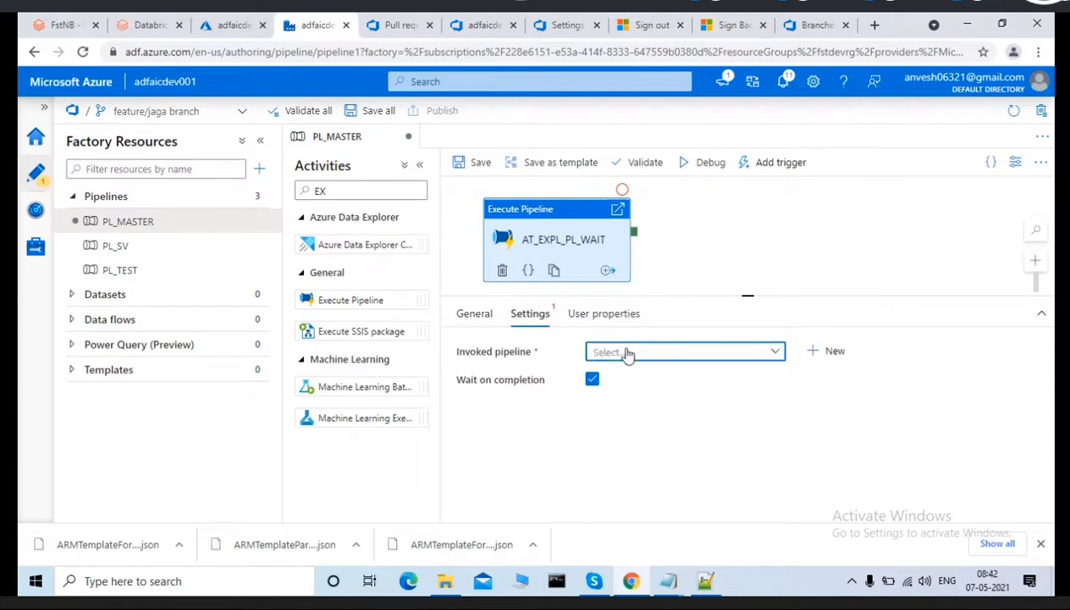
pyautogui.click(626, 353)
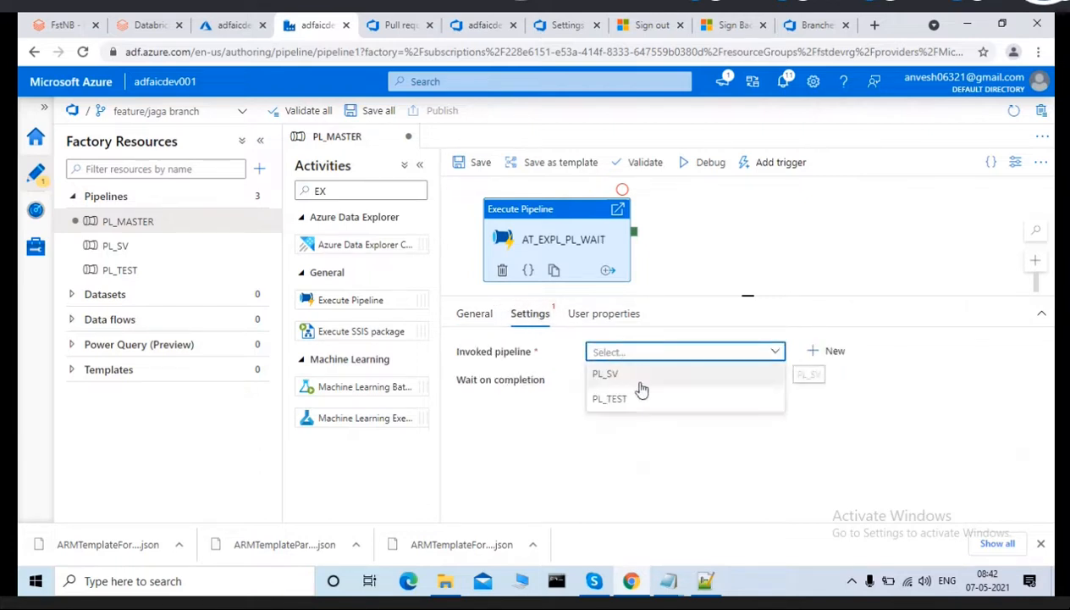
pyautogui.click(614, 402)
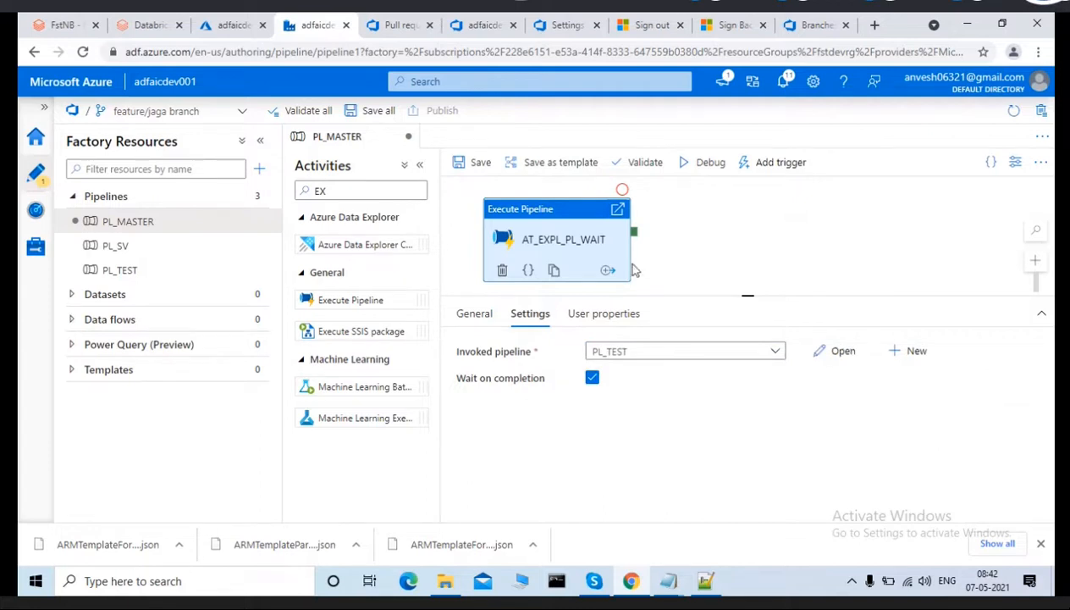
# Copy the AT_EXPL_PL_WAIT activity.
pyautogui.click(706, 248)
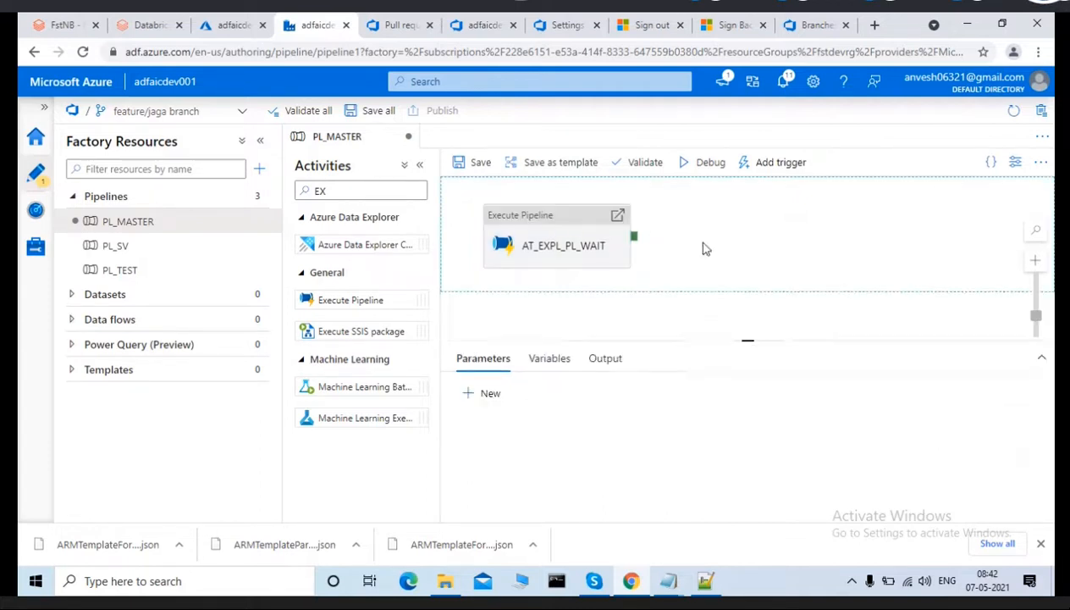
pyautogui.click(585, 225)
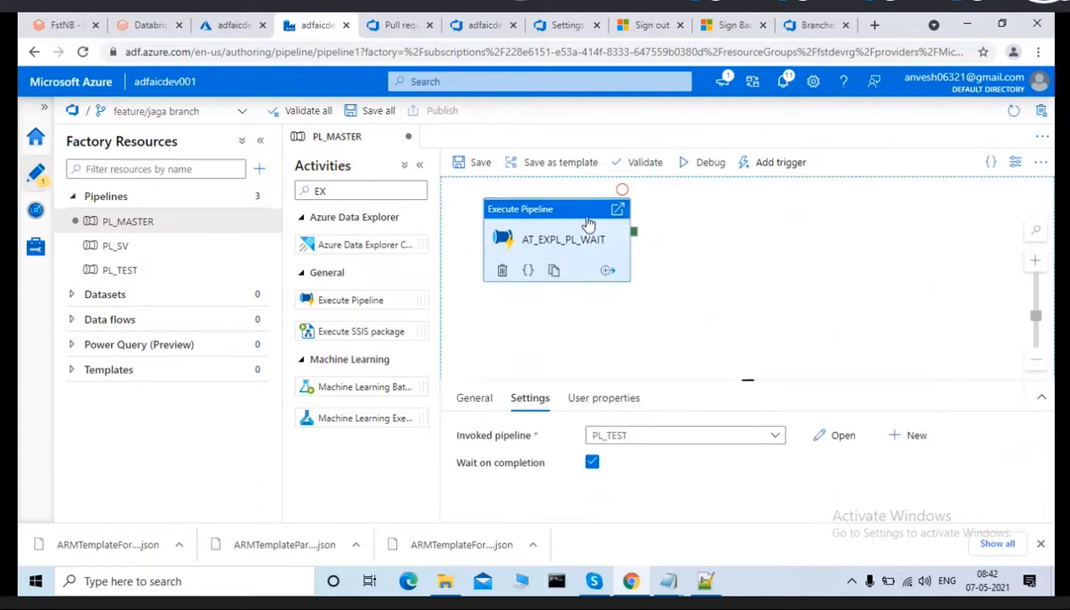
pyautogui.click(733, 236)
# Paste the copy, chain it on success after AT_EXPL_PL_WAIT, and name it AT_EXPL_PL_SV invoking PL_SV.
pyautogui.hotkey('ctrl', 'v')
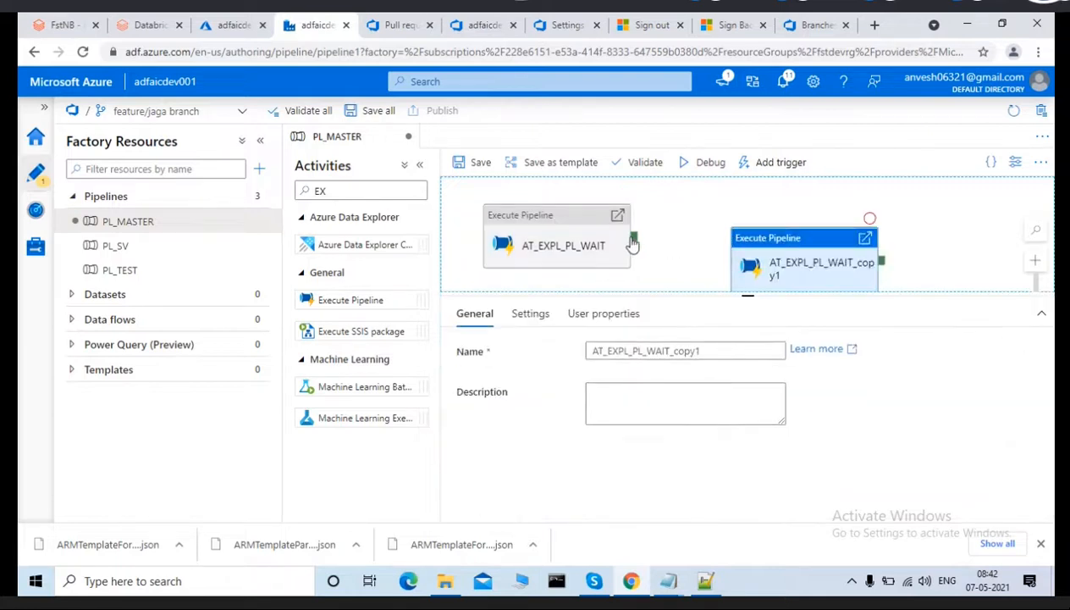
pyautogui.moveTo(634, 237); pyautogui.dragTo(756, 268)
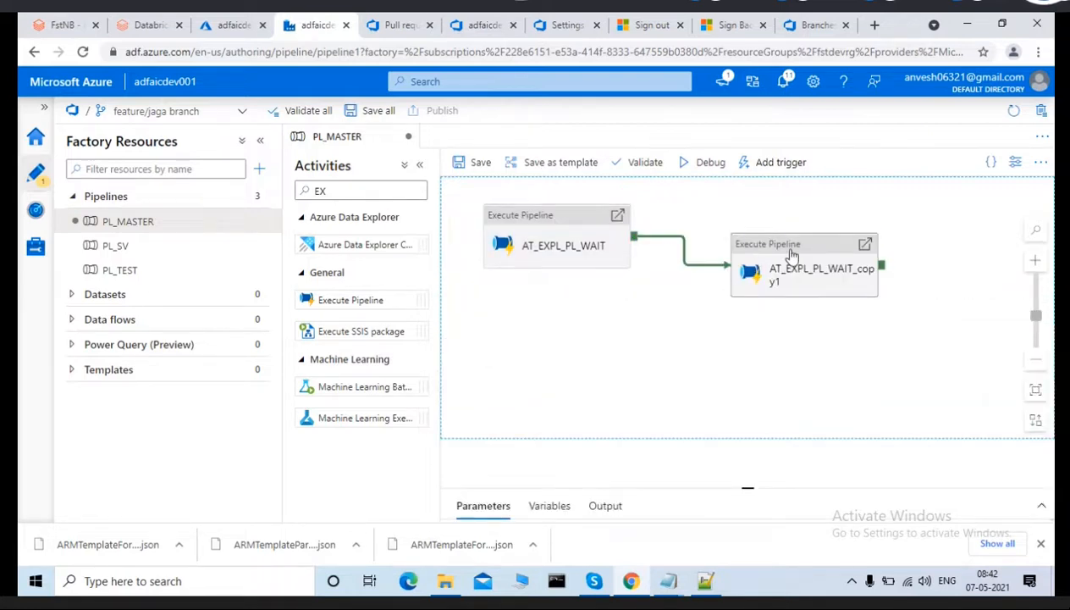
pyautogui.click(766, 264)
pyautogui.moveTo(648, 352); pyautogui.dragTo(729, 347)
pyautogui.press('BackSpace')
pyautogui.write('SV')
pyautogui.click(525, 314)
pyautogui.click(631, 352)
pyautogui.click(606, 374)
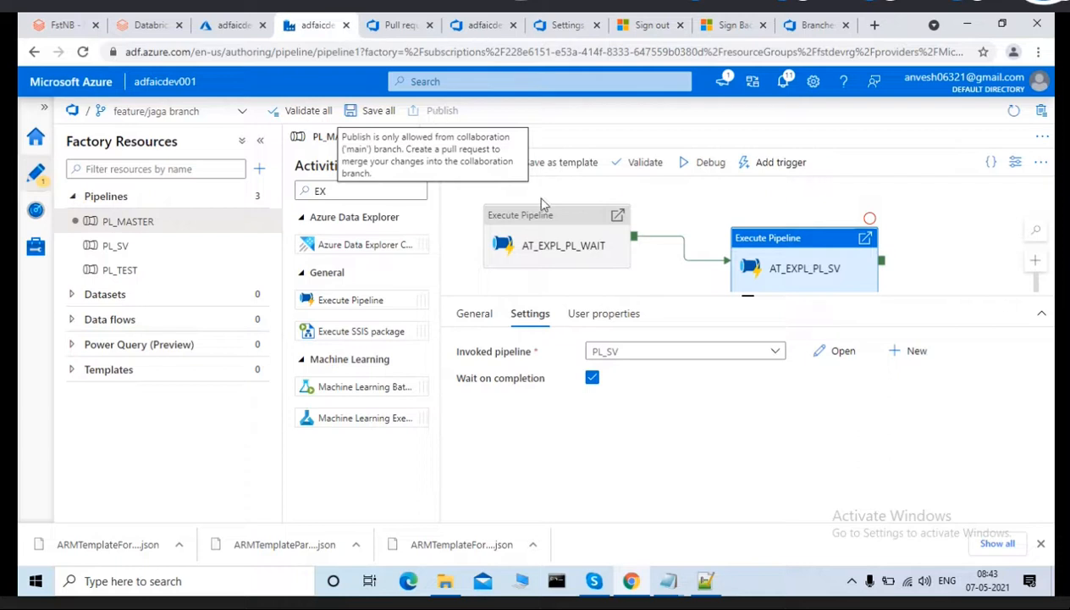
# Save PL_MASTER and attempt Trigger now, which is refused until published.
pyautogui.click(470, 172)
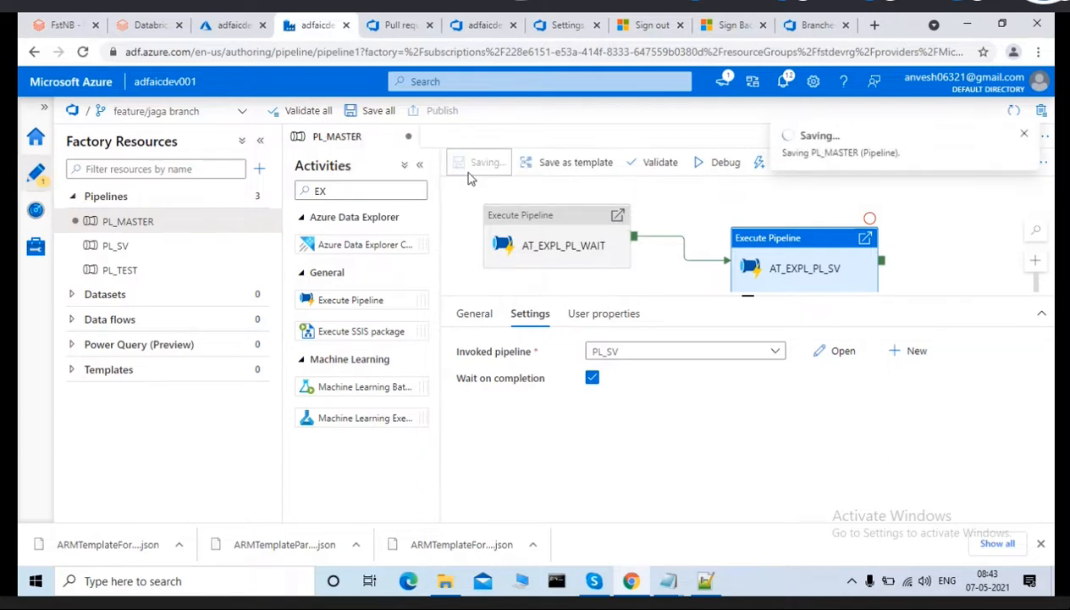
pyautogui.click(1022, 137)
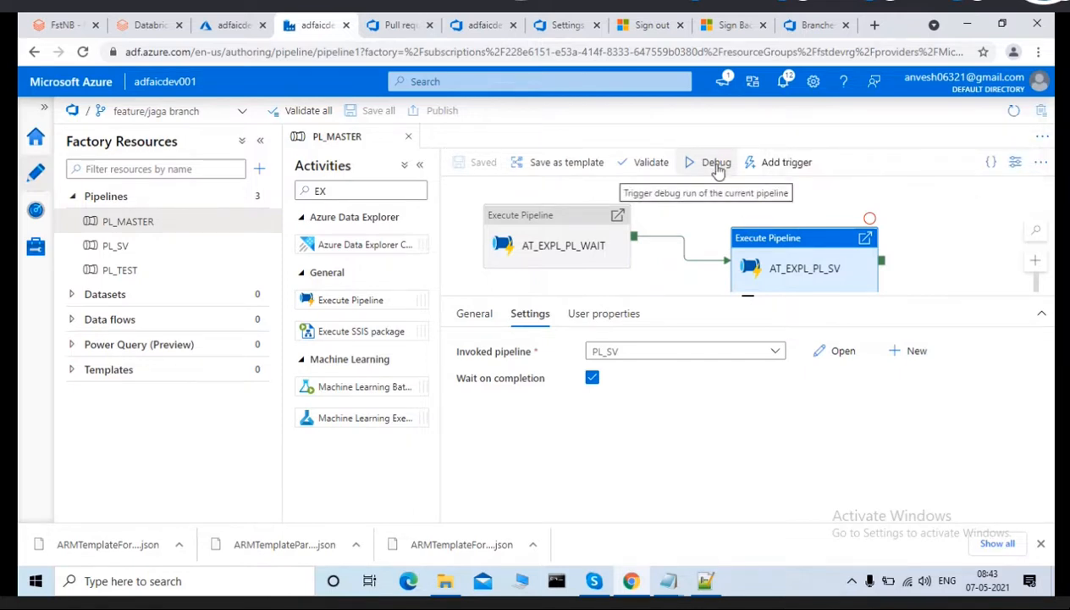
pyautogui.click(788, 163)
pyautogui.click(766, 193)
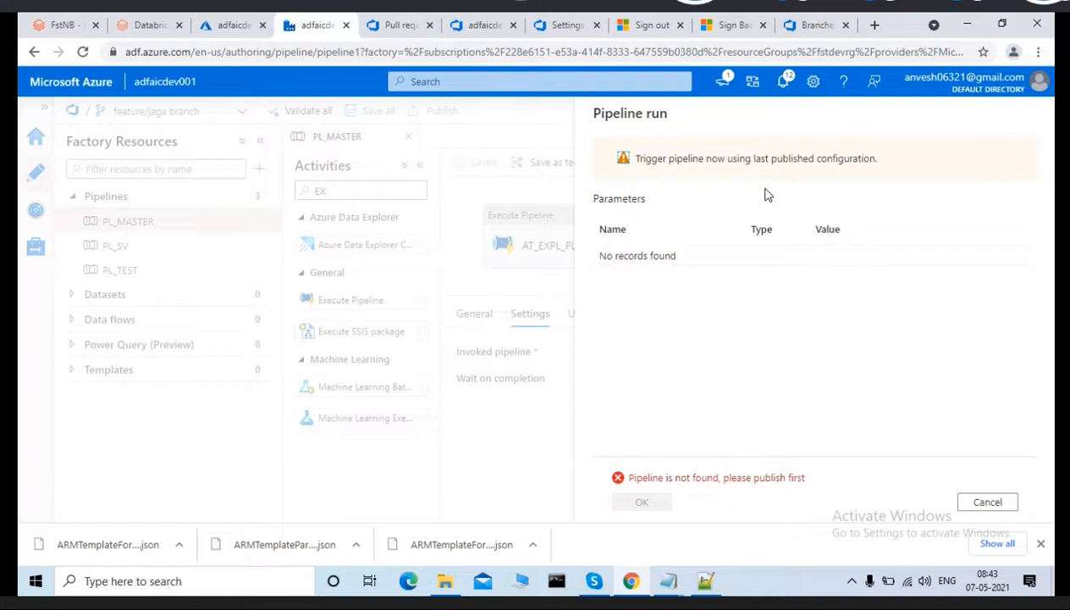
pyautogui.click(1002, 506)
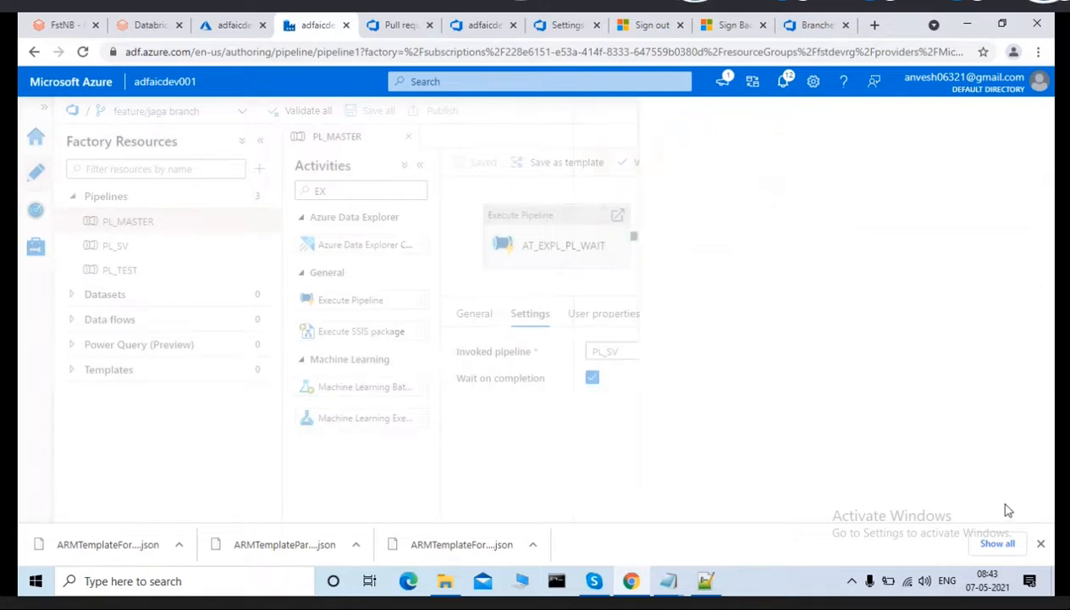
pyautogui.click(1040, 543)
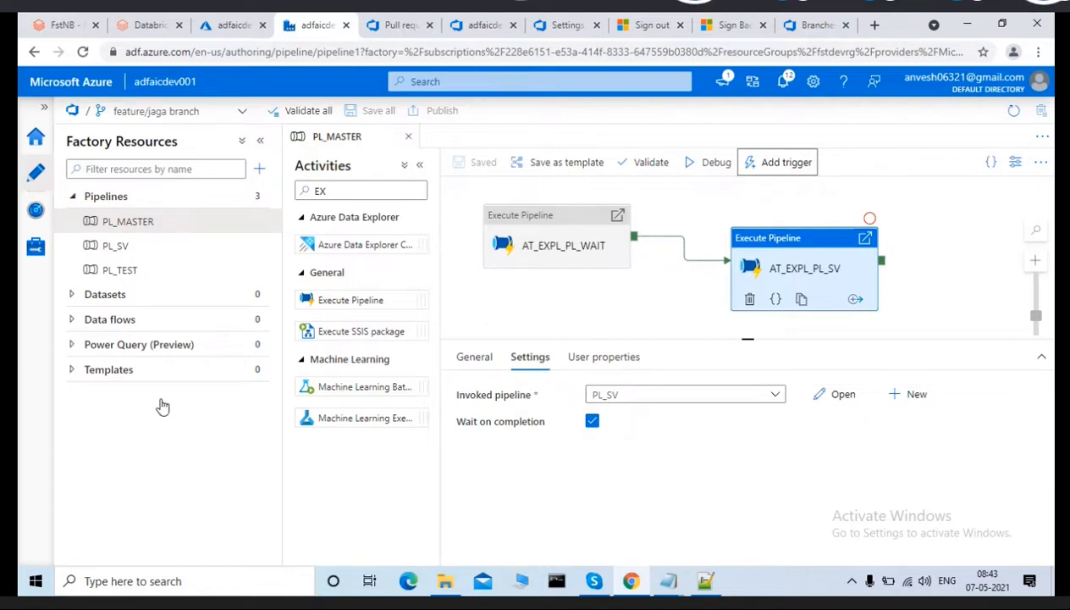
# Open PL_SV and attempt a Trigger now run, then dismiss the panel.
pyautogui.click(119, 251)
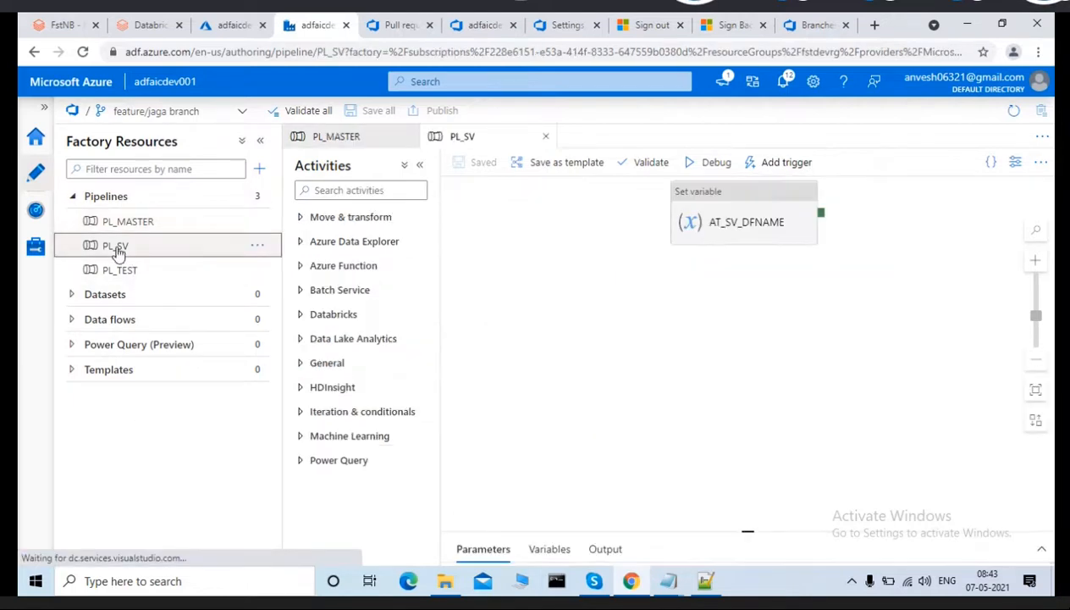
pyautogui.click(767, 163)
pyautogui.click(771, 190)
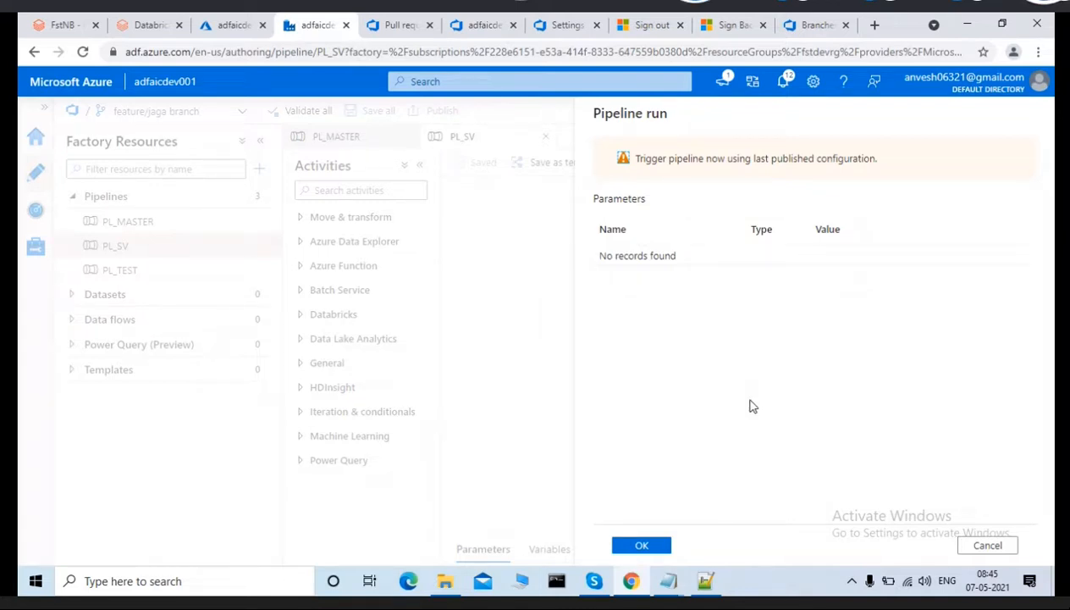
pyautogui.click(982, 547)
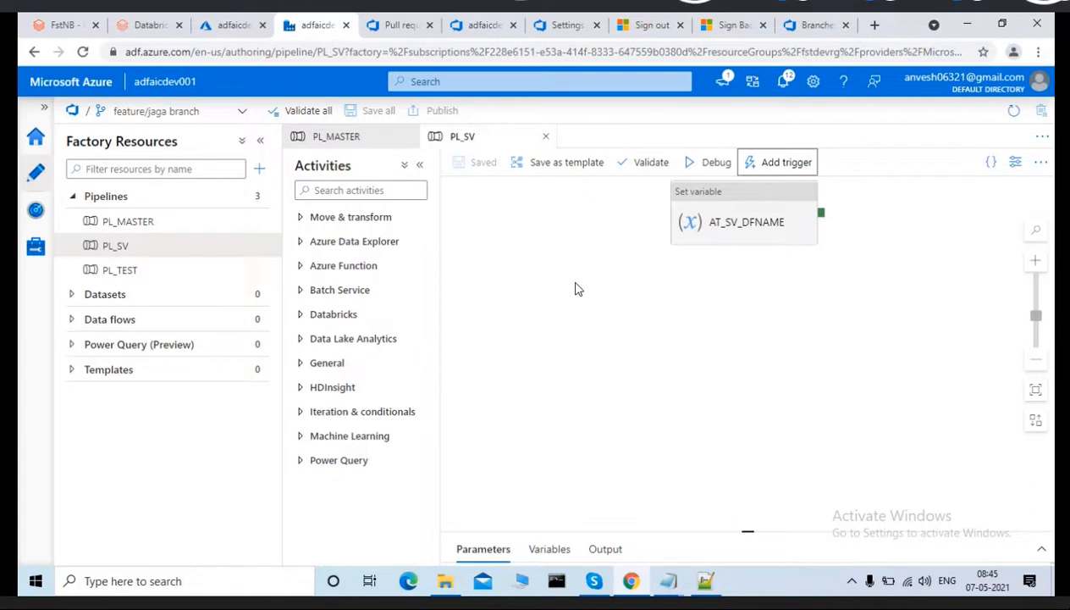
# Close both pipelines and create a pull request from feature/jaga into main.
pyautogui.click(546, 141)
pyautogui.click(415, 141)
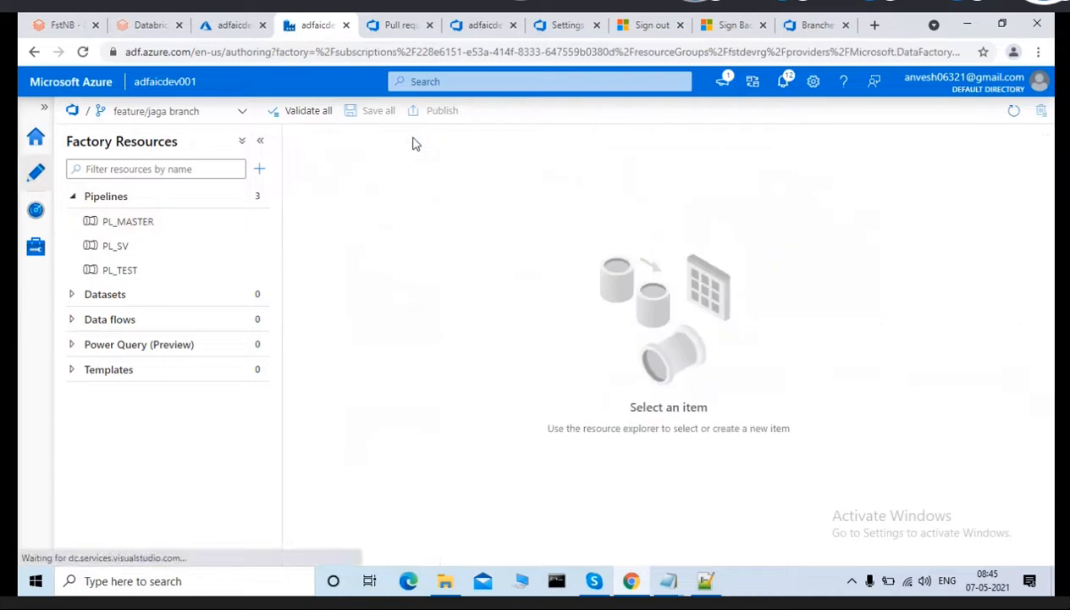
pyautogui.click(241, 112)
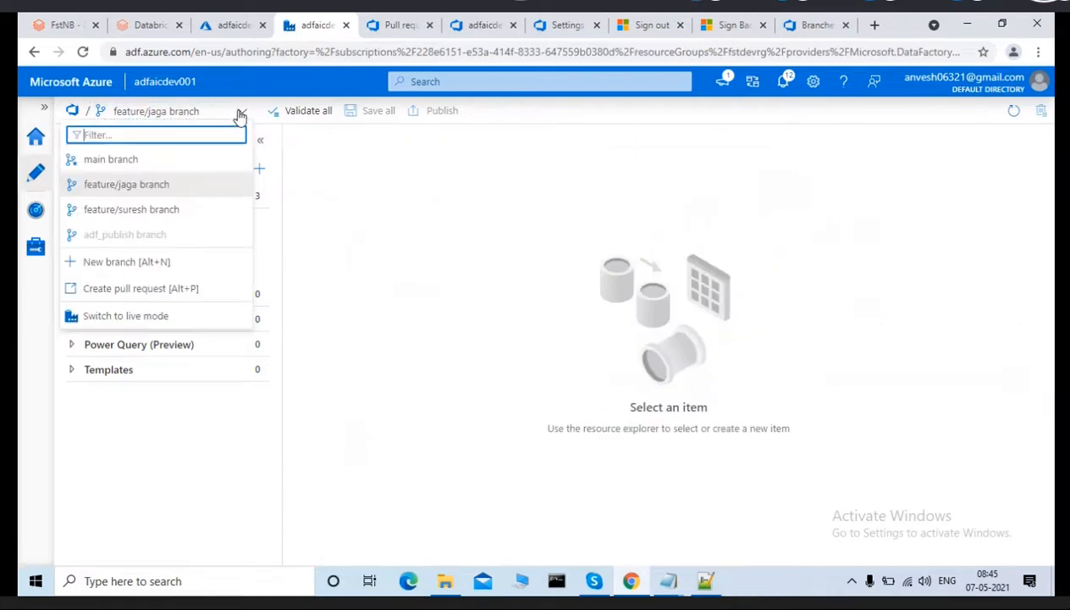
pyautogui.click(119, 295)
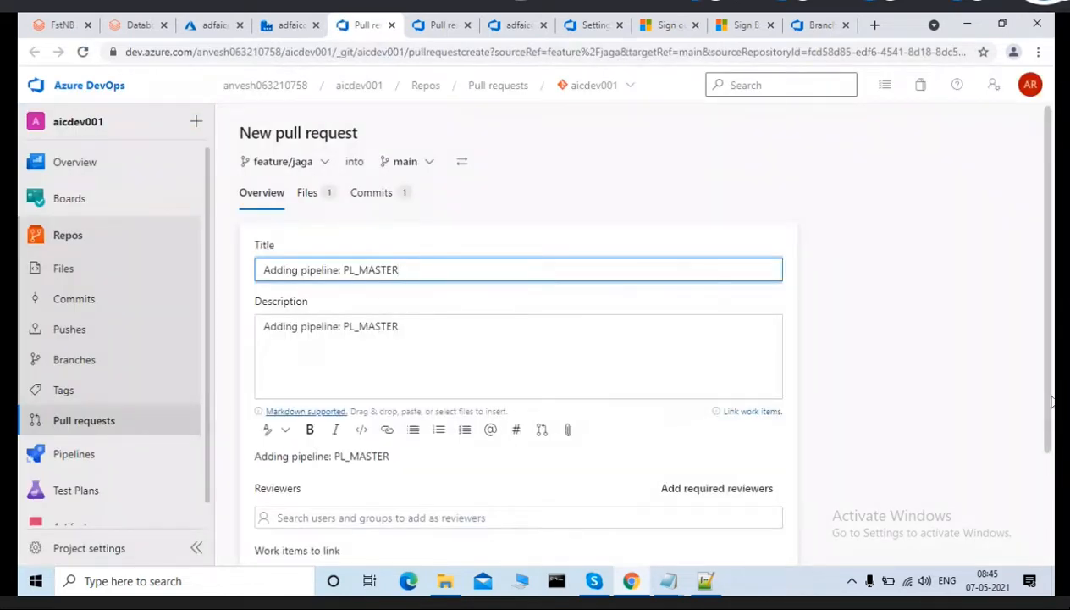
pyautogui.scroll(-2, 1051, 404)
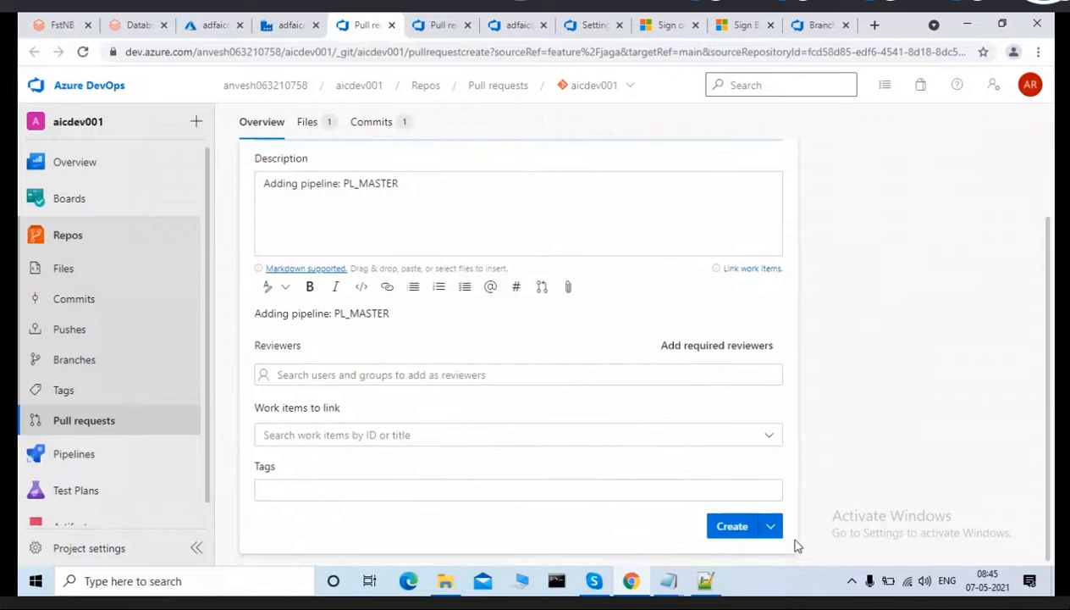
pyautogui.click(731, 527)
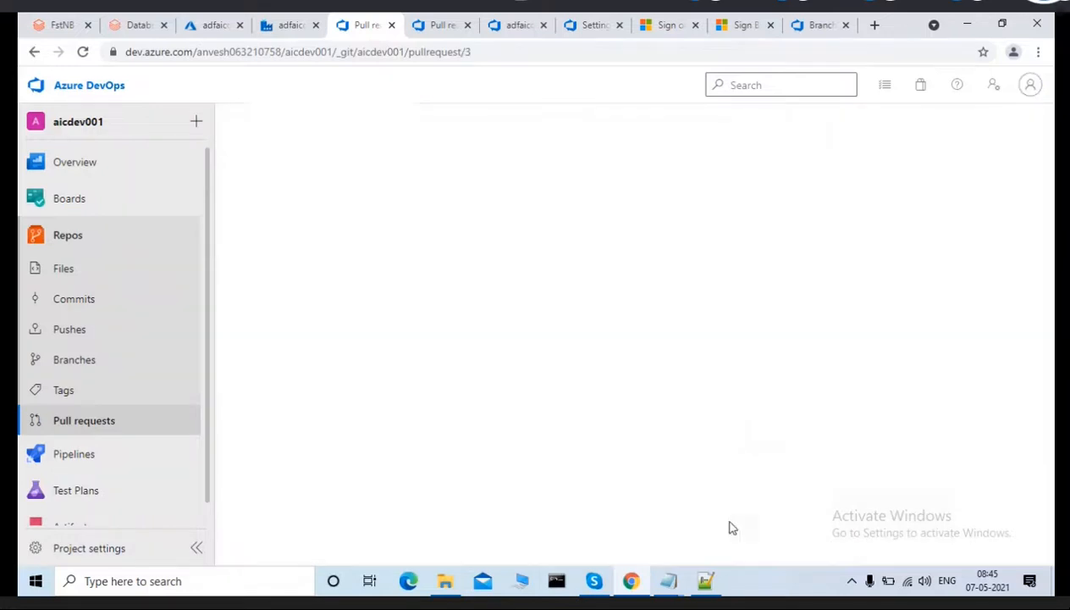
# Complete pull request 3 into main, deleting feature/jaga after merging.
pyautogui.click(942, 134)
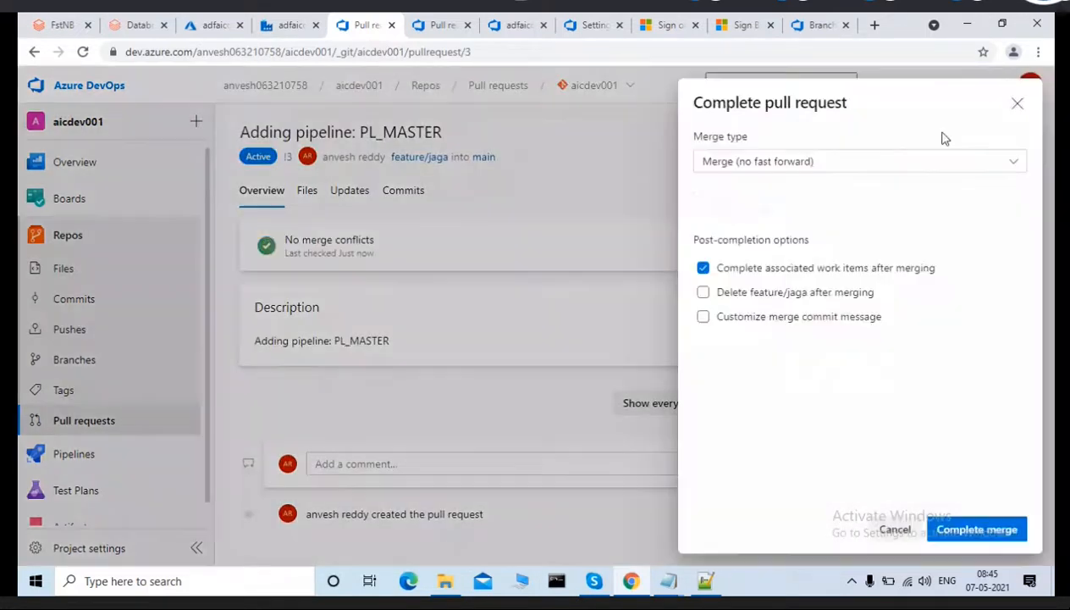
pyautogui.click(749, 297)
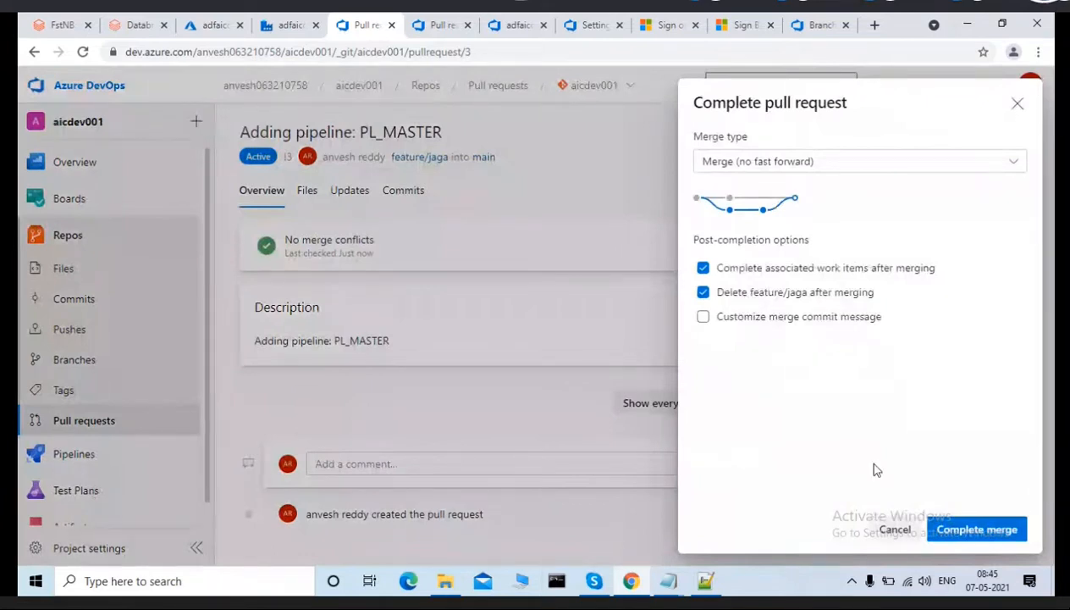
pyautogui.click(950, 529)
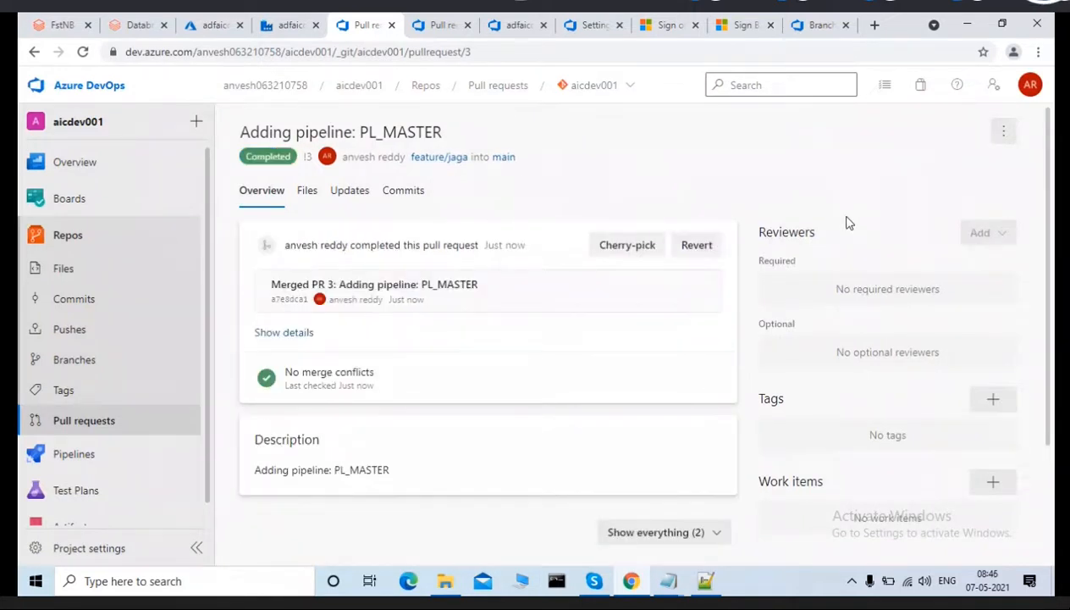
pyautogui.click(515, 27)
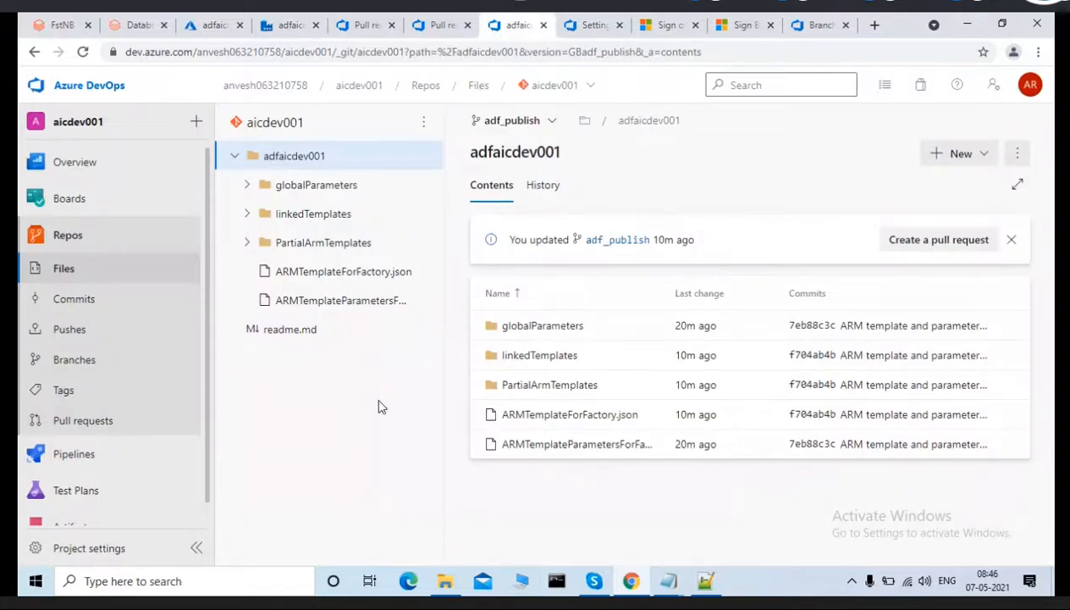
# Open PL_SV.json from the pipeline folder on the main branch.
pyautogui.moveTo(381, 406); pyautogui.dragTo(555, 189)
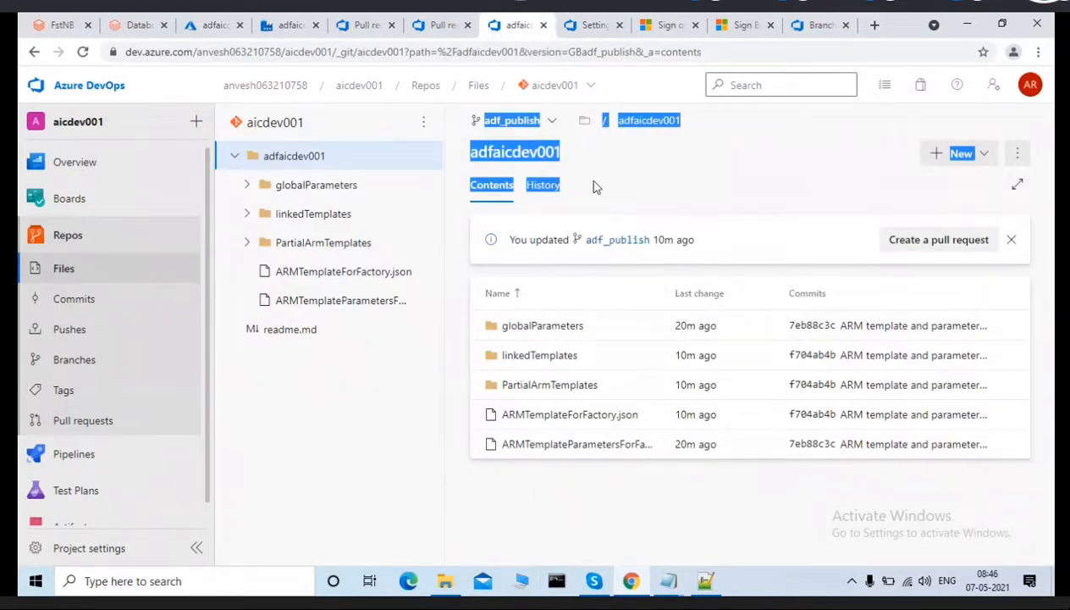
pyautogui.click(594, 185)
pyautogui.click(555, 125)
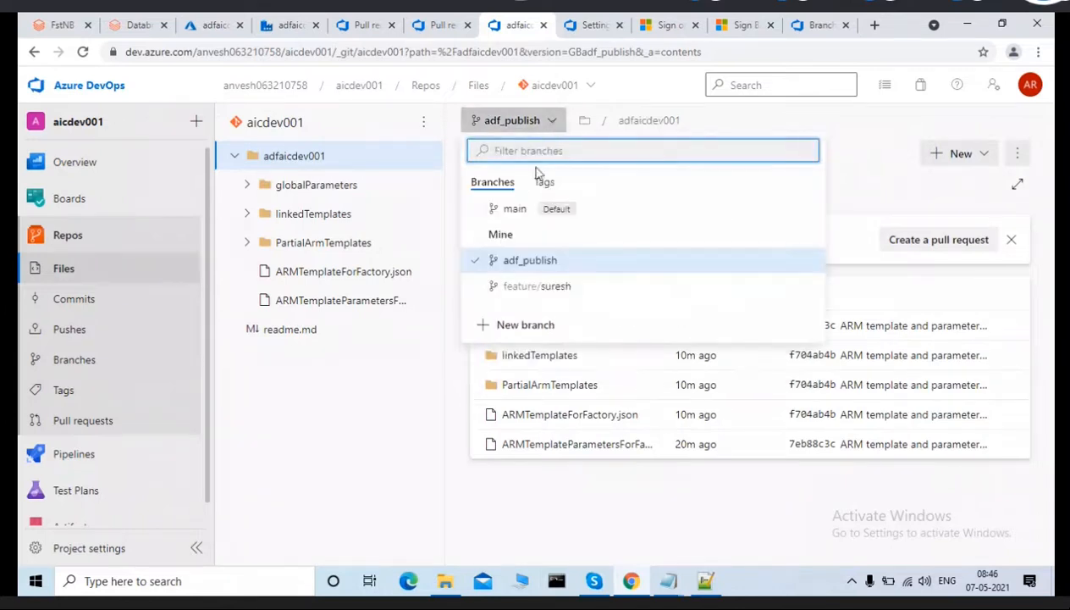
pyautogui.click(513, 210)
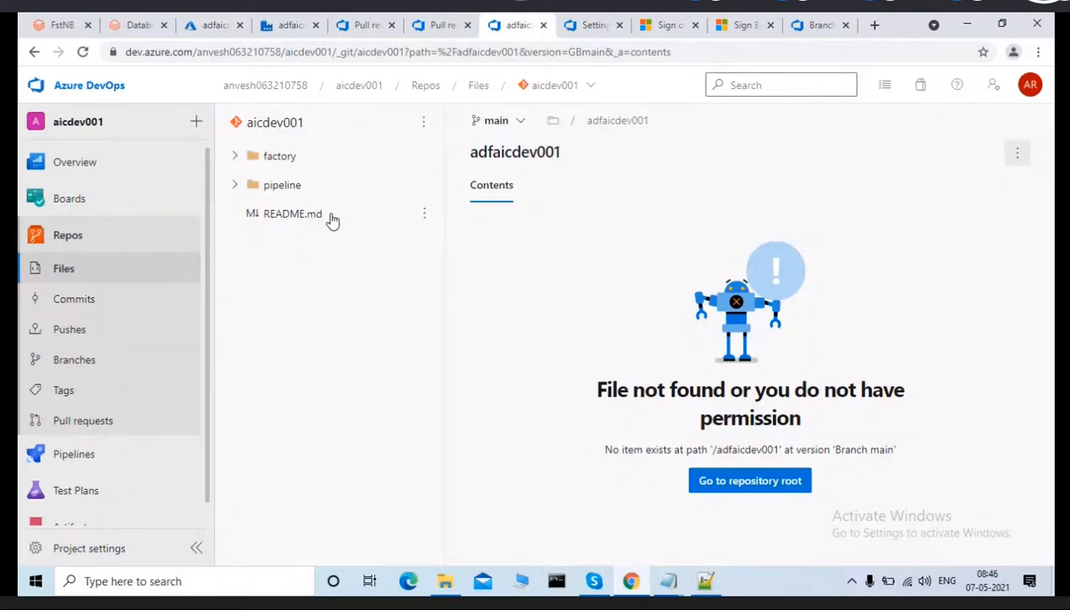
pyautogui.click(238, 188)
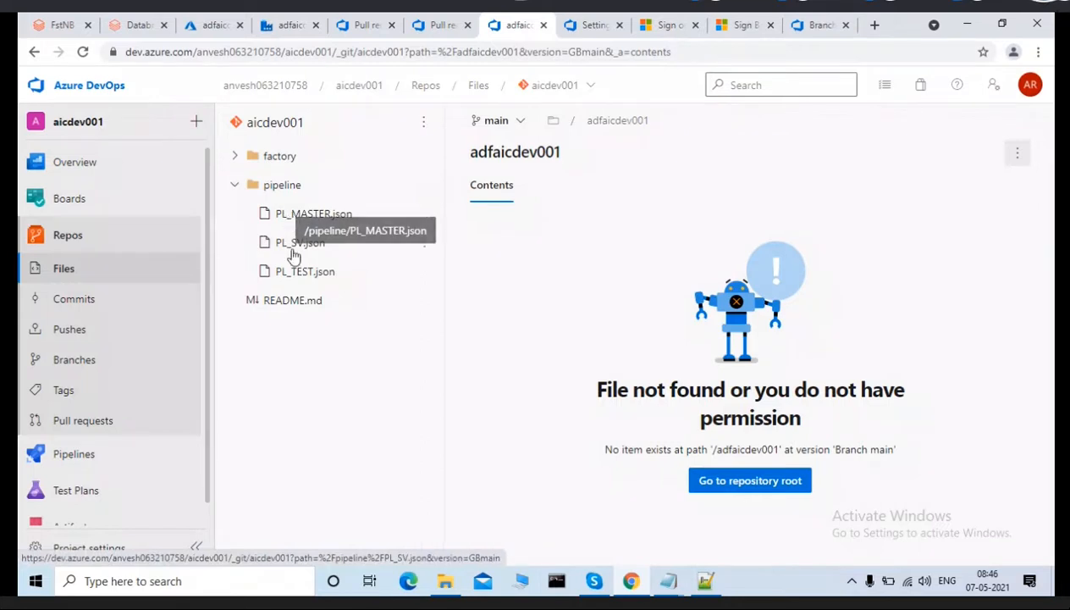
pyautogui.click(293, 247)
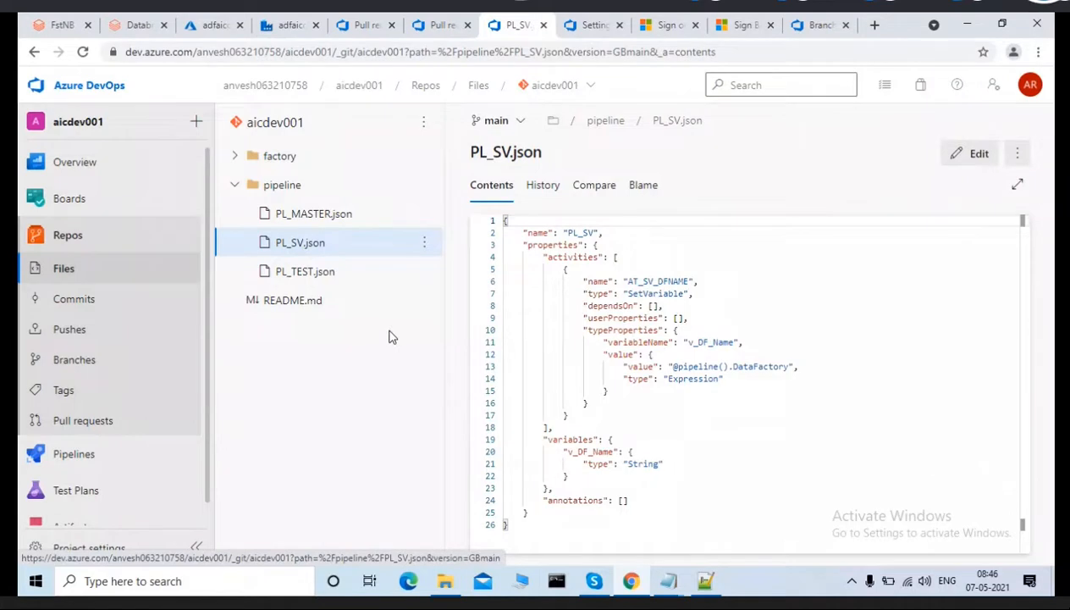
# Review PL_SV.json's history and compare views, then show its JSON contents.
pyautogui.click(543, 187)
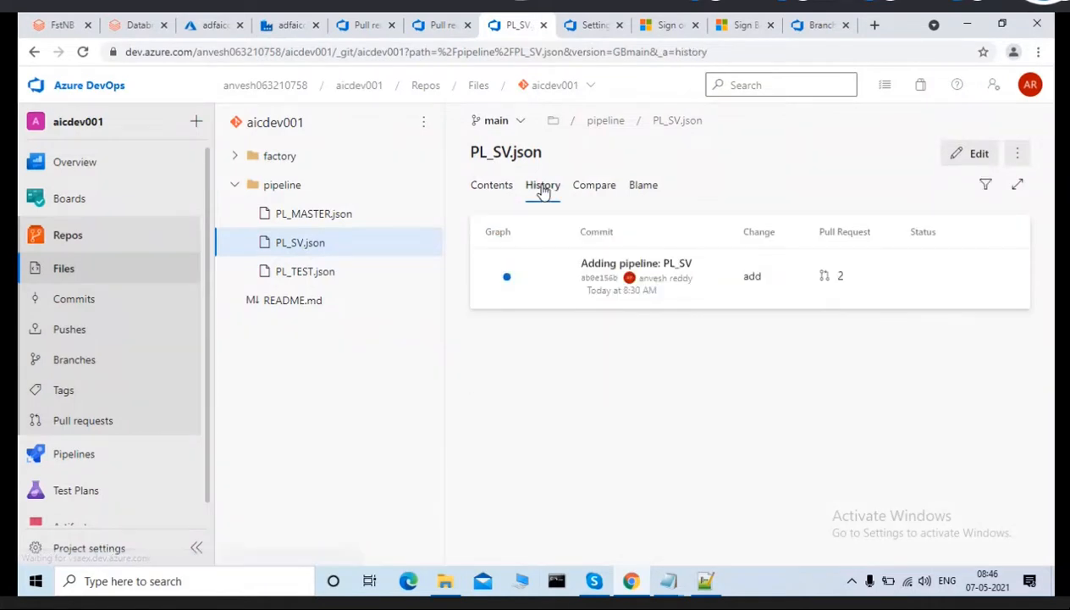
pyautogui.click(593, 195)
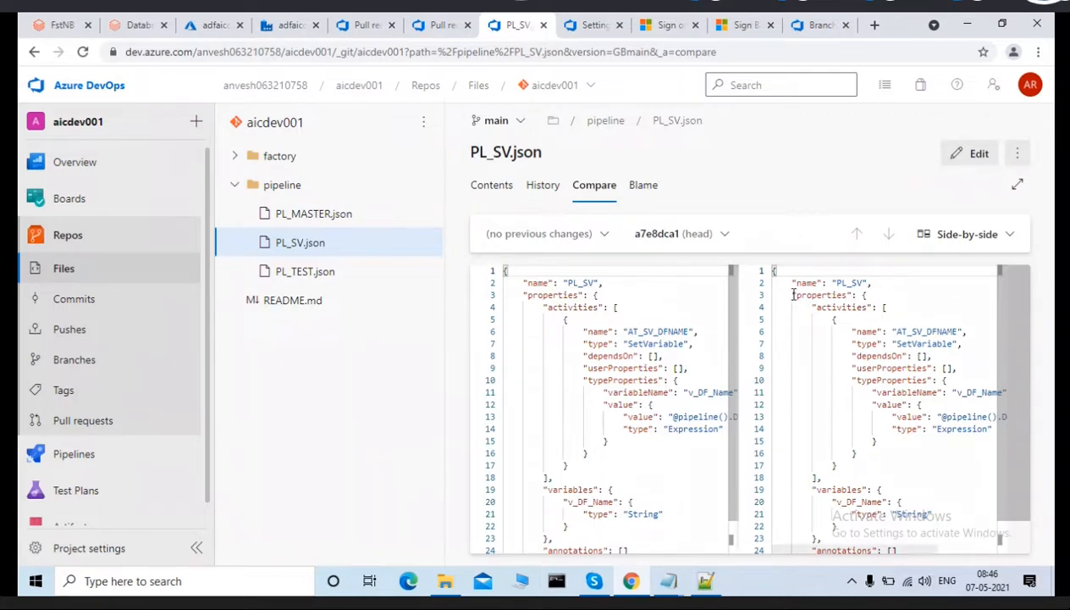
pyautogui.click(730, 237)
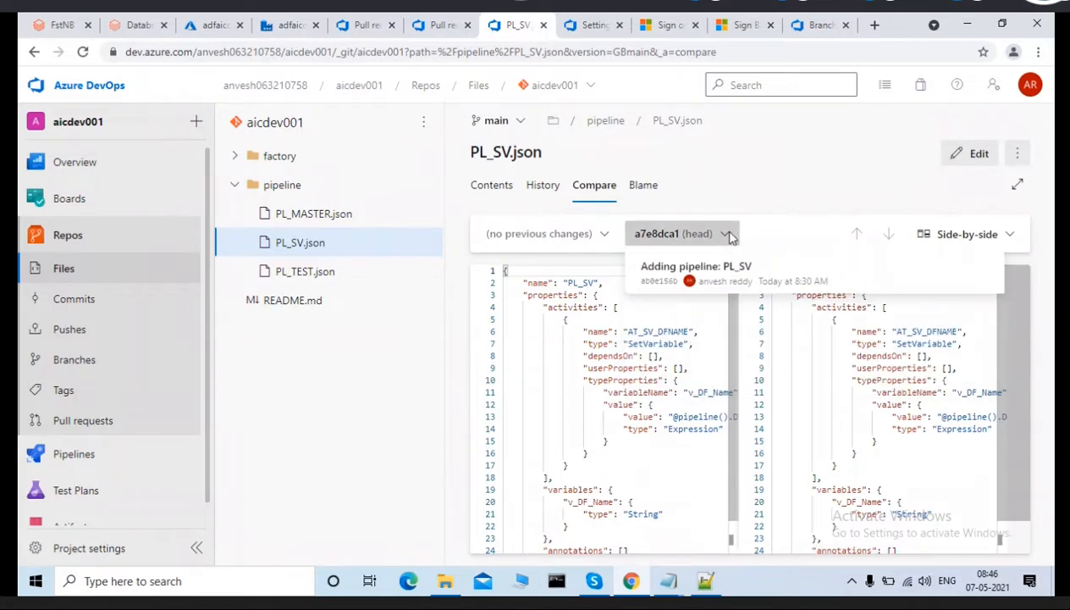
pyautogui.click(464, 381)
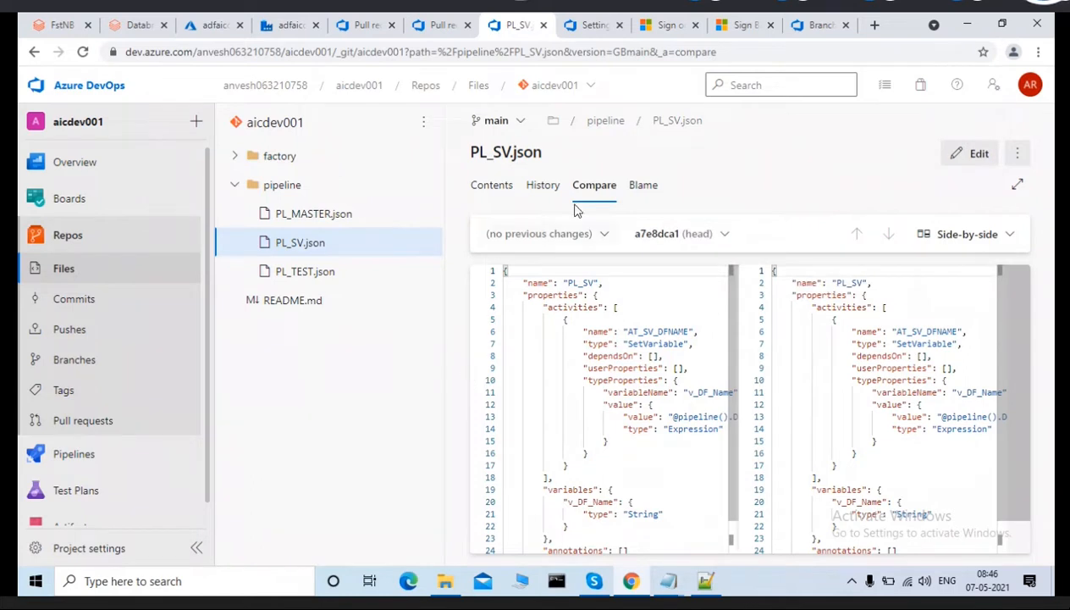
pyautogui.click(543, 188)
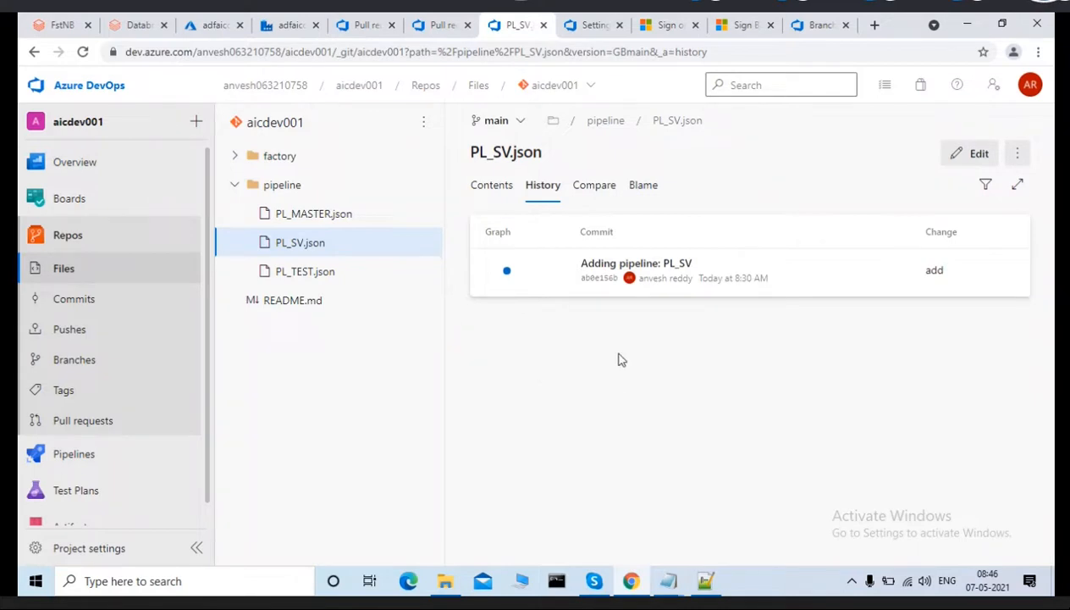
pyautogui.click(492, 193)
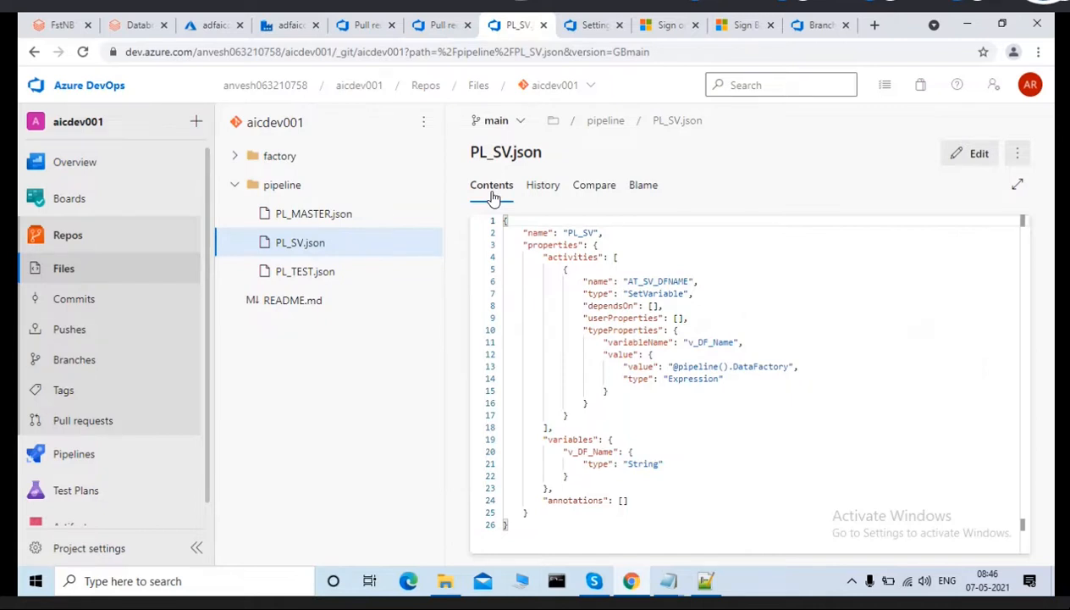
pyautogui.click(280, 30)
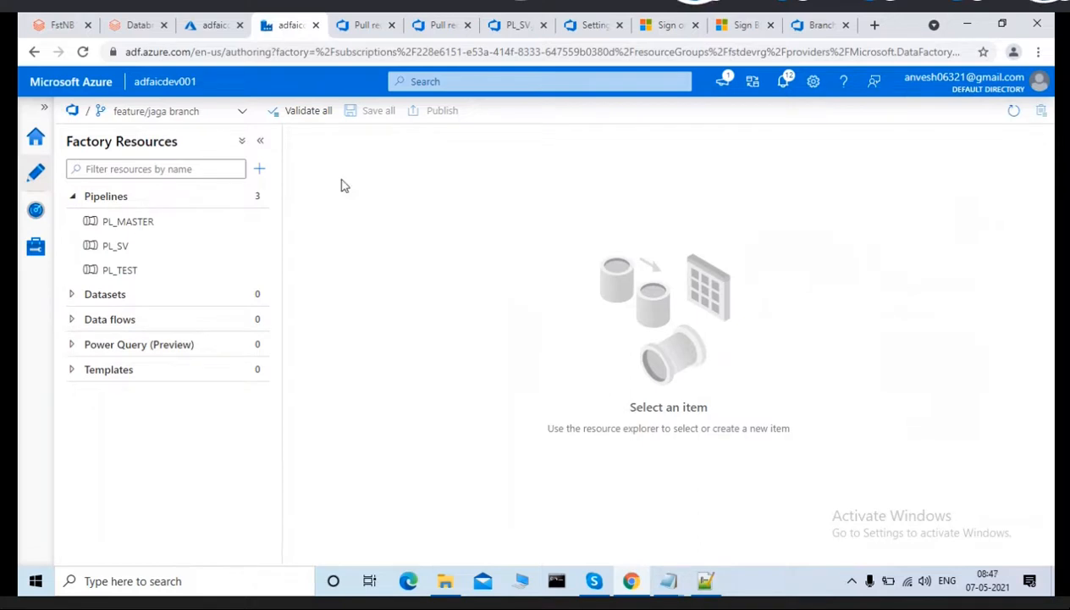
# On the main branch, publish the PL_MASTER pipeline and close its tab.
pyautogui.click(243, 116)
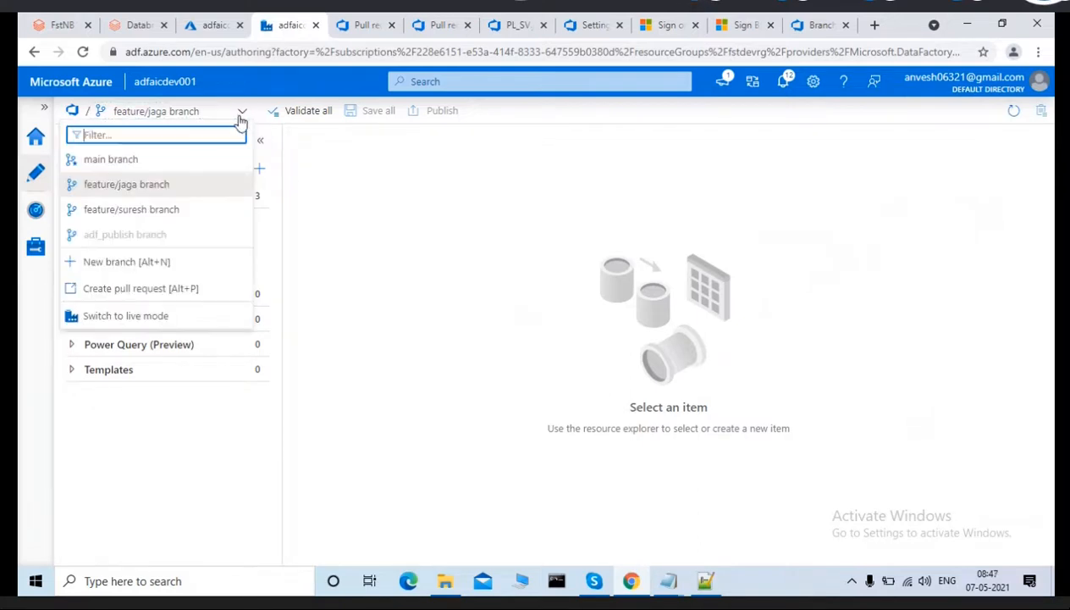
pyautogui.click(109, 166)
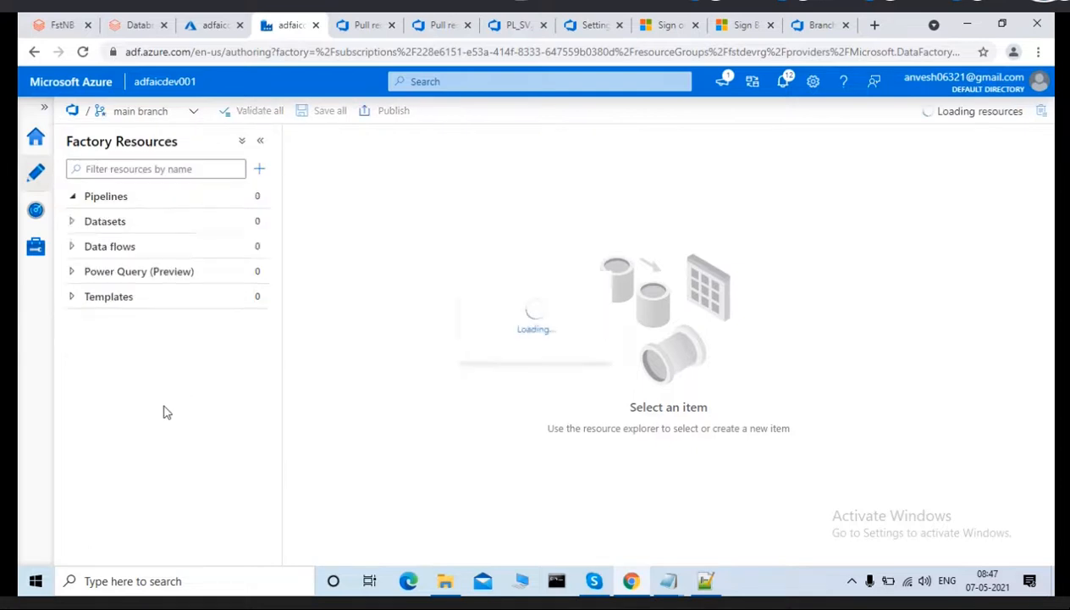
pyautogui.click(123, 223)
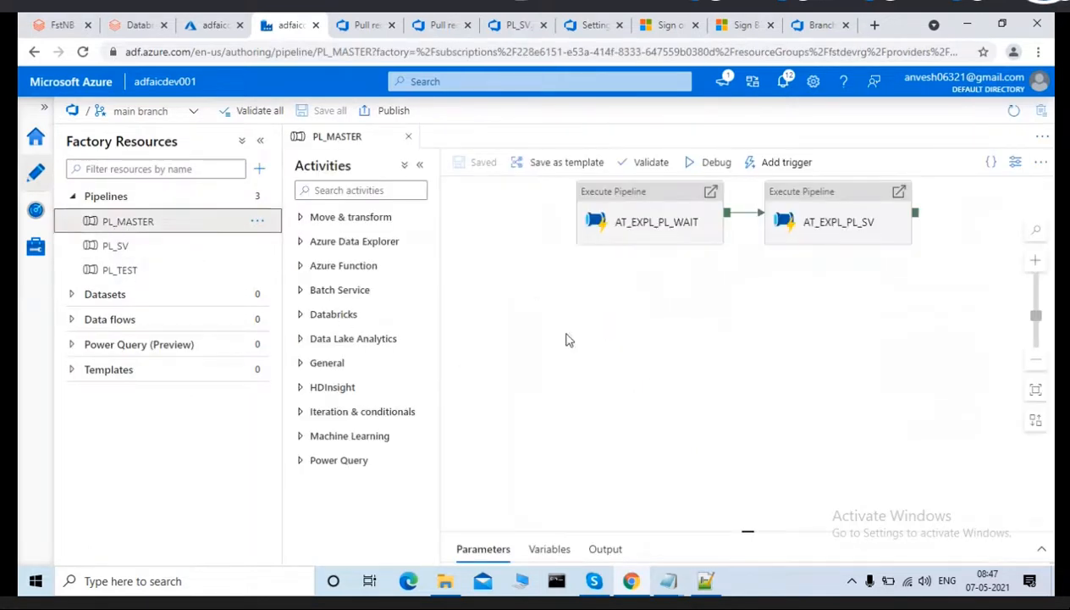
pyautogui.click(391, 111)
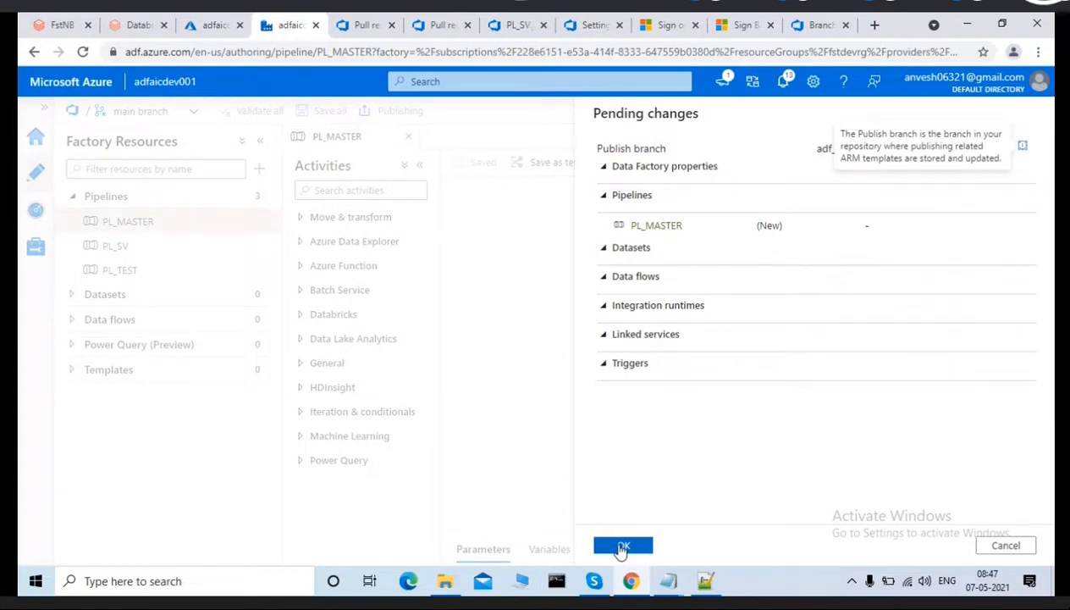
pyautogui.click(623, 547)
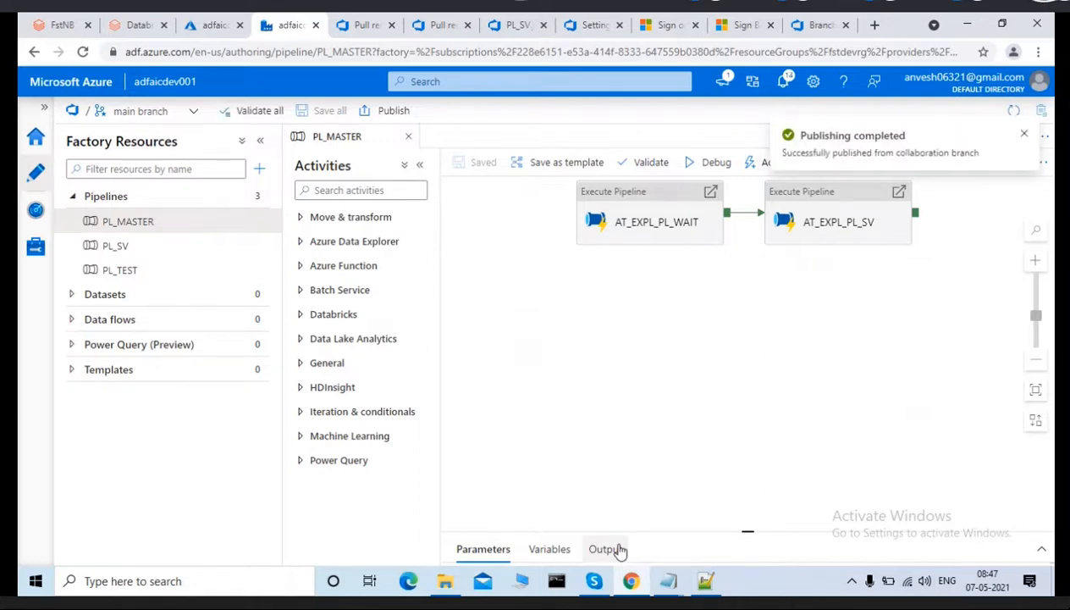
pyautogui.click(408, 136)
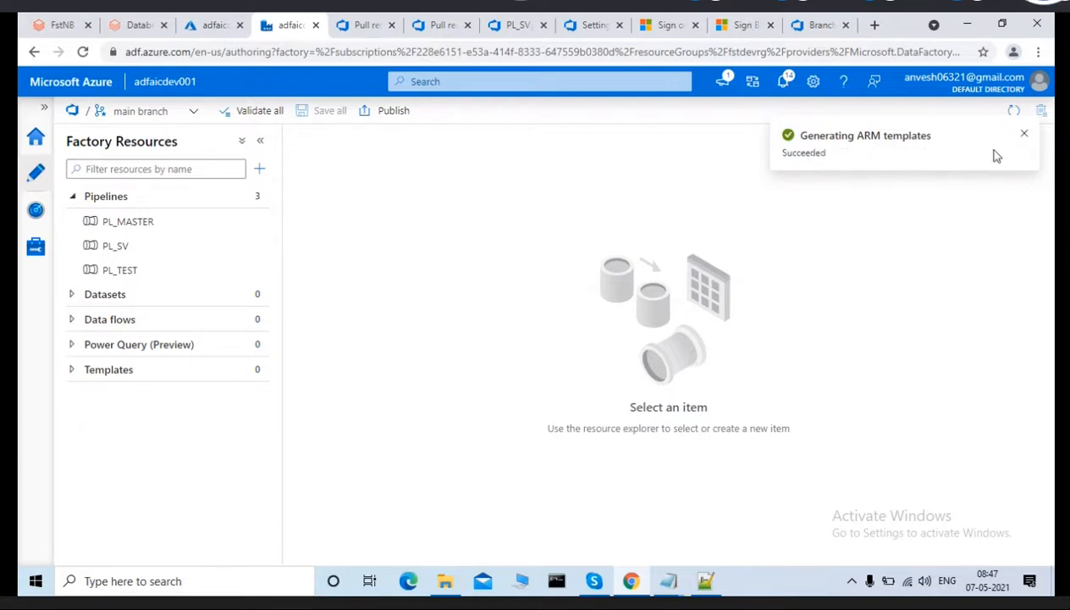
pyautogui.click(1025, 138)
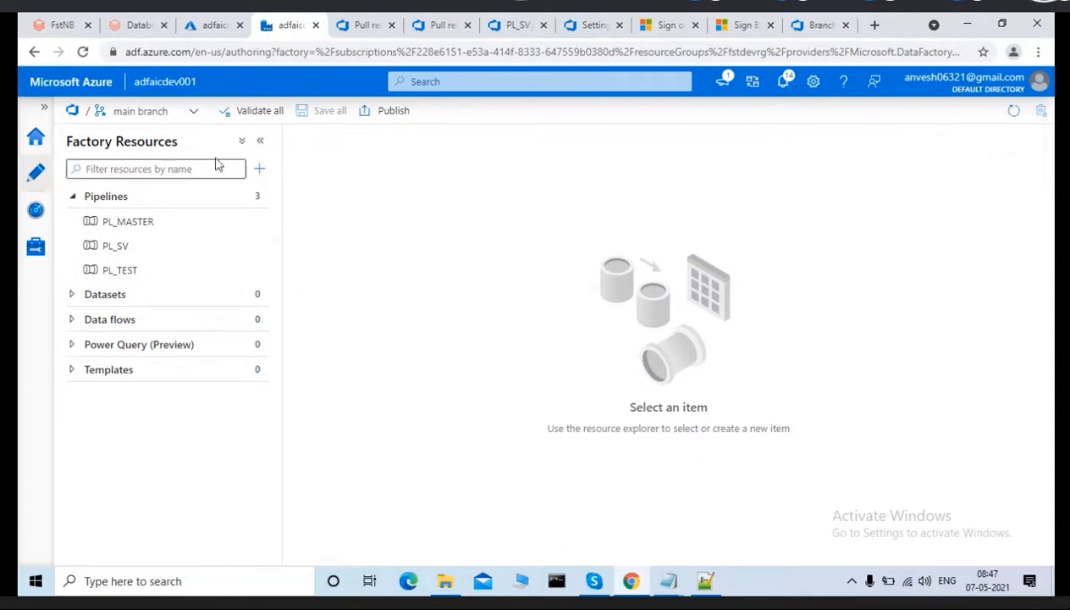
# Switch to live mode and view the published PL_MASTER pipeline.
pyautogui.click(193, 113)
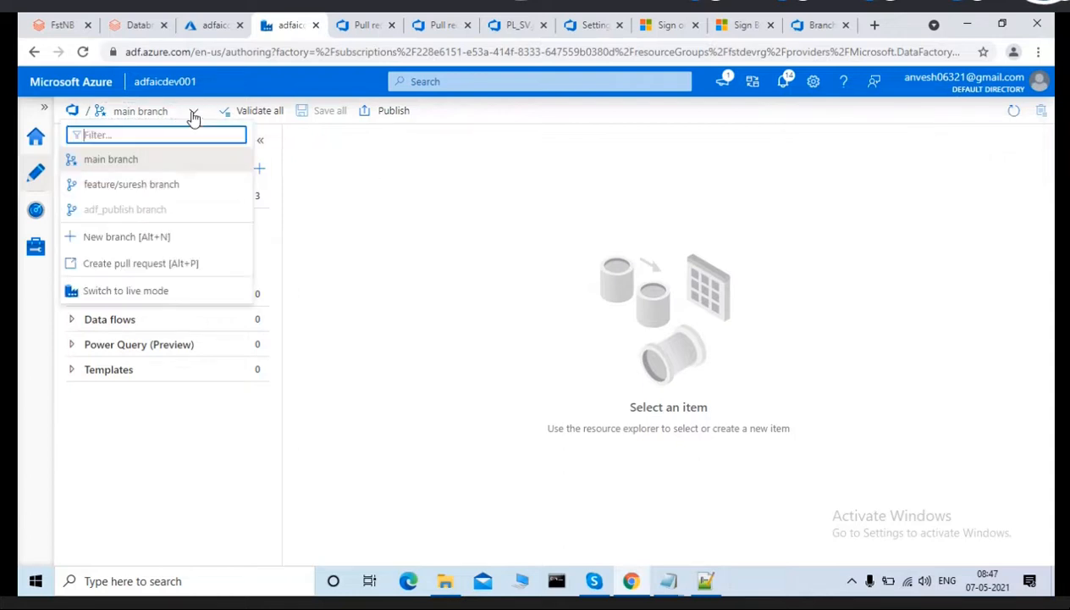
pyautogui.click(100, 293)
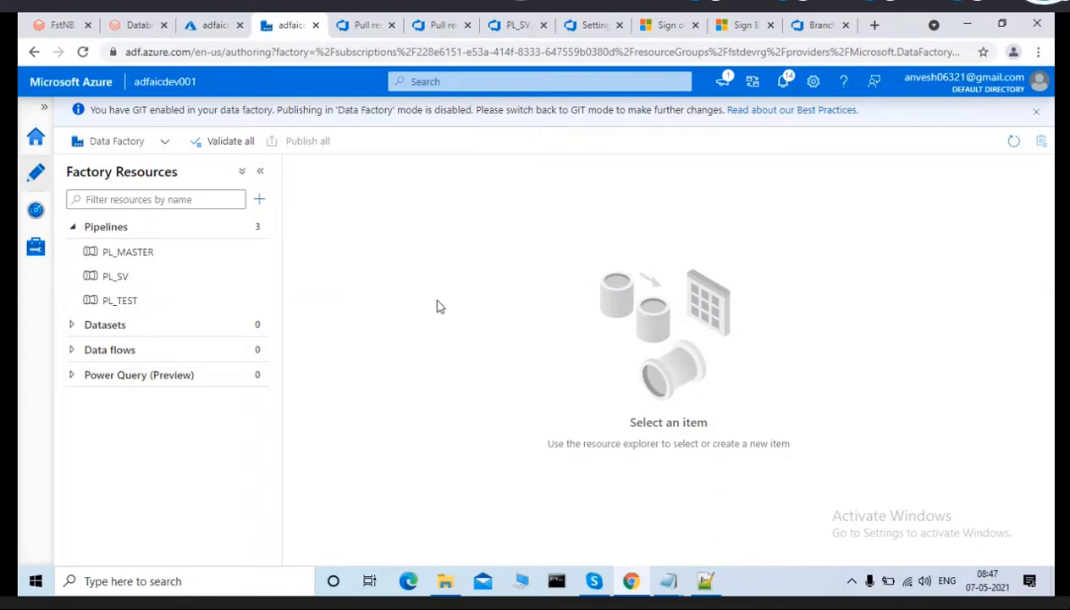
pyautogui.click(139, 257)
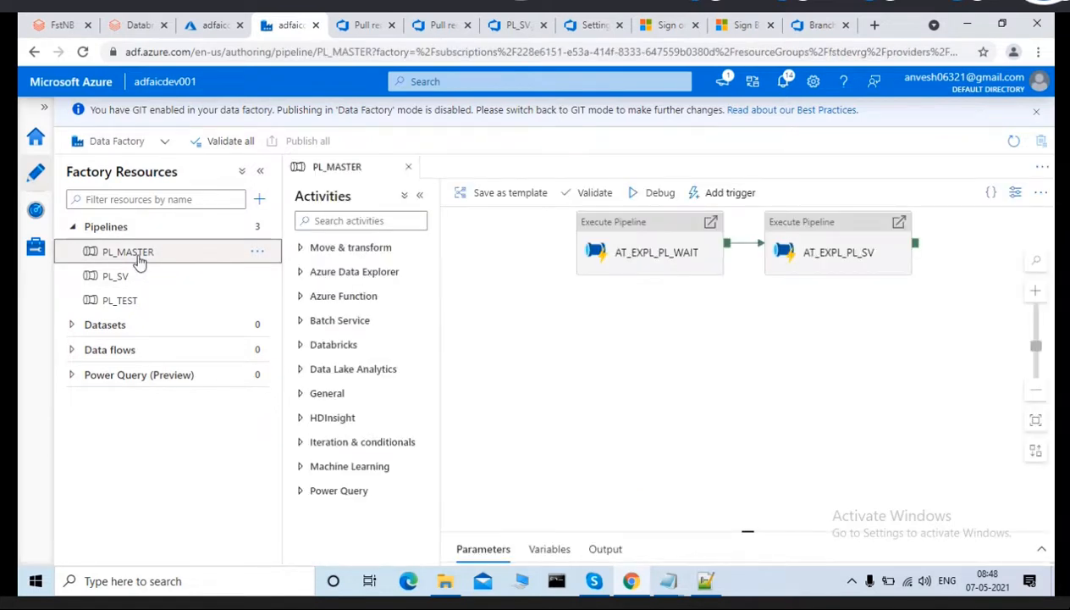
# Return to Azure DevOps Git mode and validate all factory resources.
pyautogui.click(162, 144)
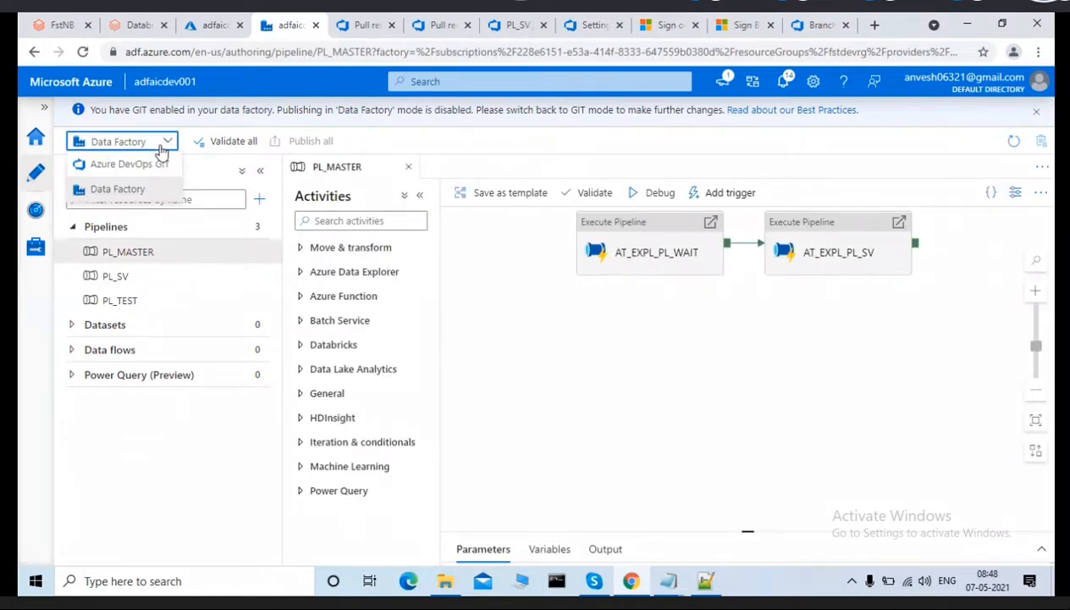
pyautogui.click(123, 164)
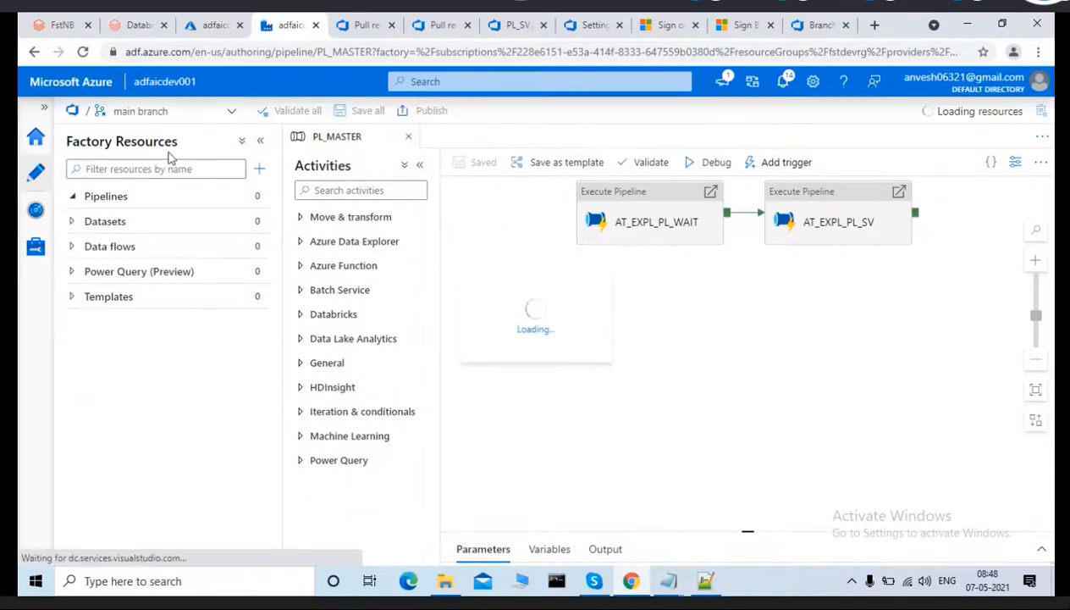
pyautogui.click(227, 111)
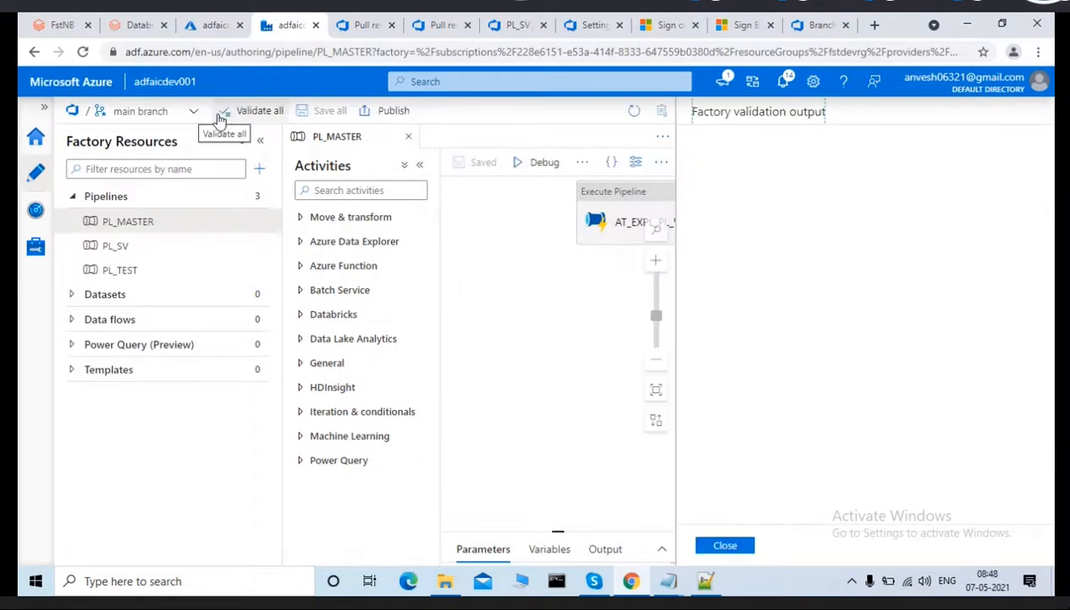
pyautogui.click(718, 545)
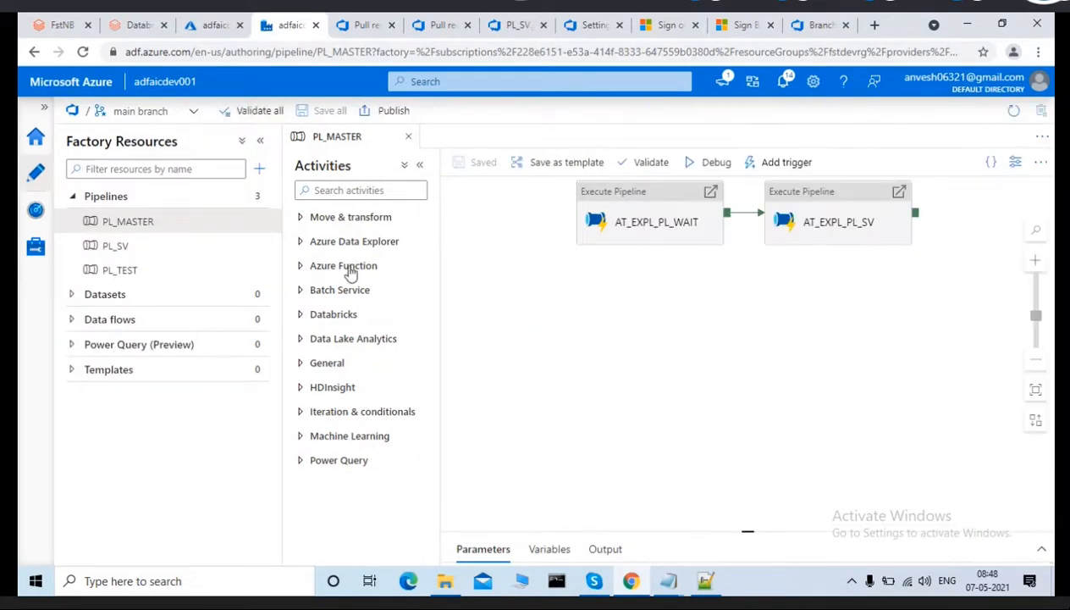
pyautogui.click(193, 111)
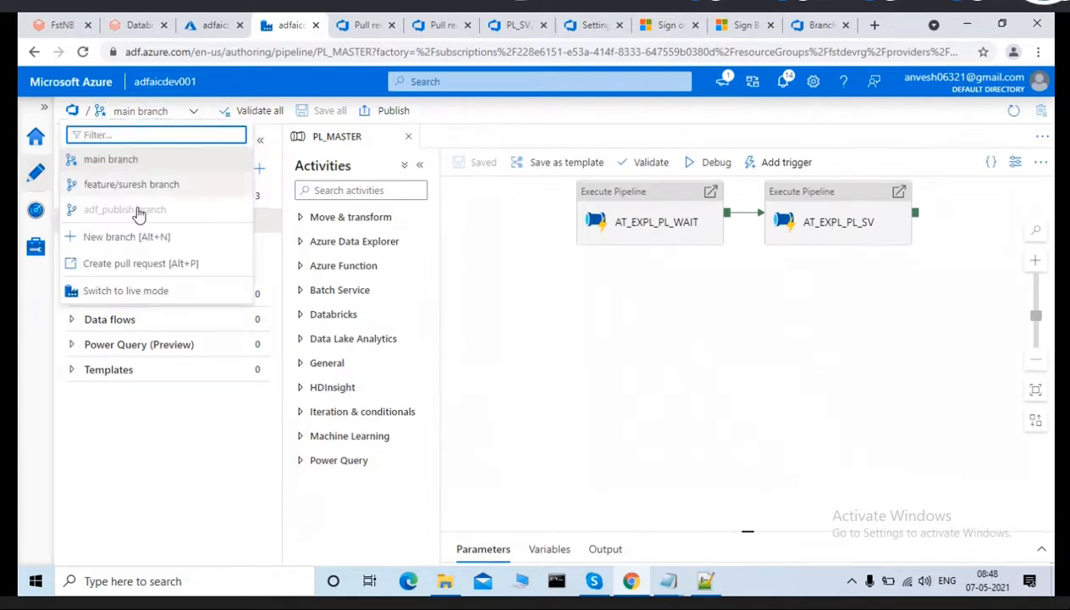
# Create branch feature/Uday and save it as the working branch.
pyautogui.click(109, 238)
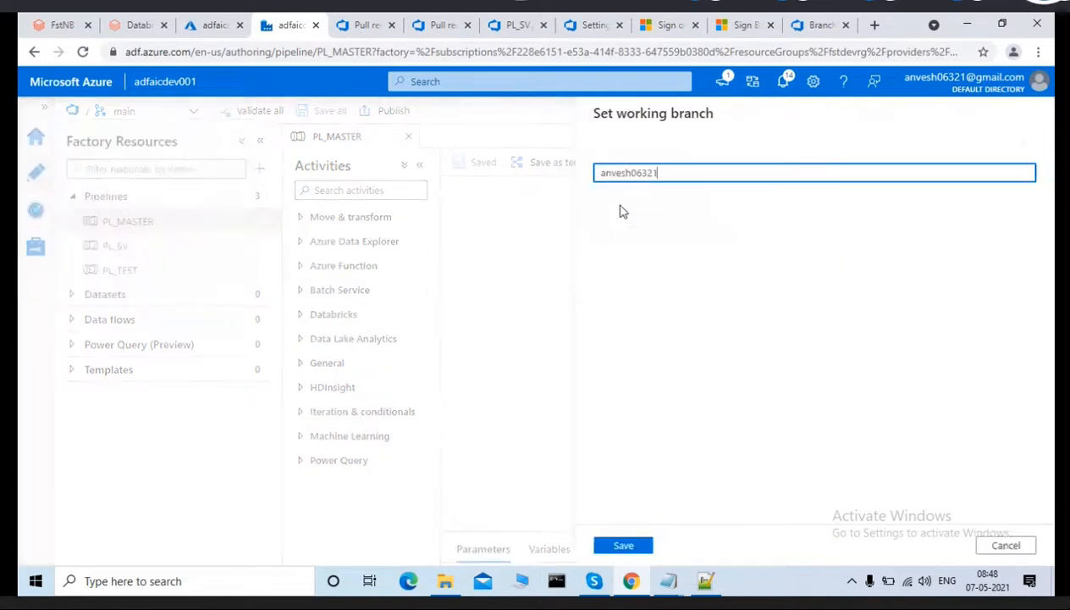
pyautogui.doubleClick(681, 175)
pyautogui.write('feature/Uday')
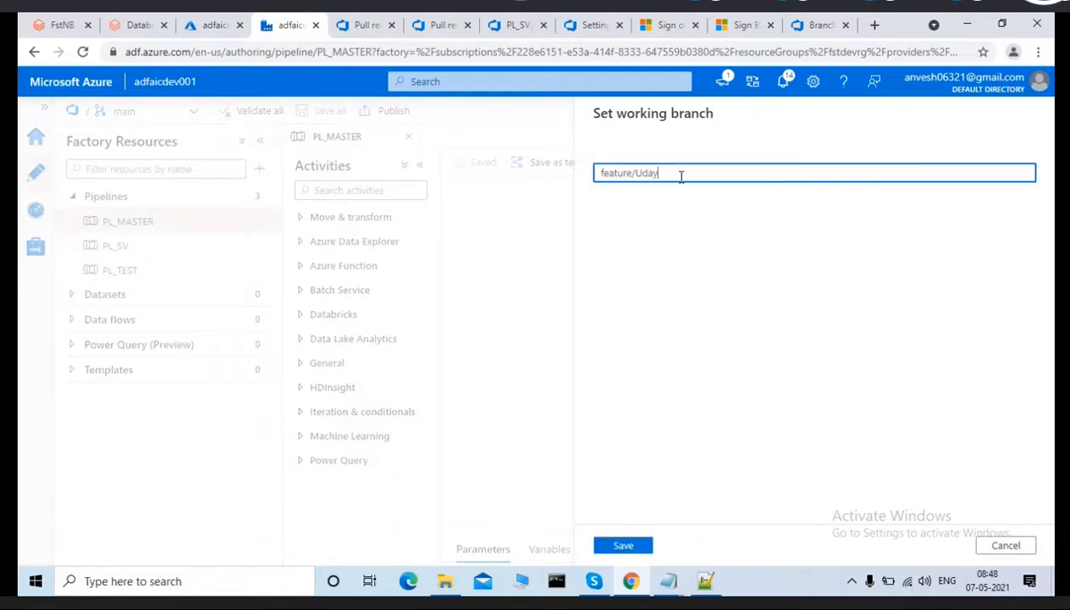
pyautogui.click(628, 546)
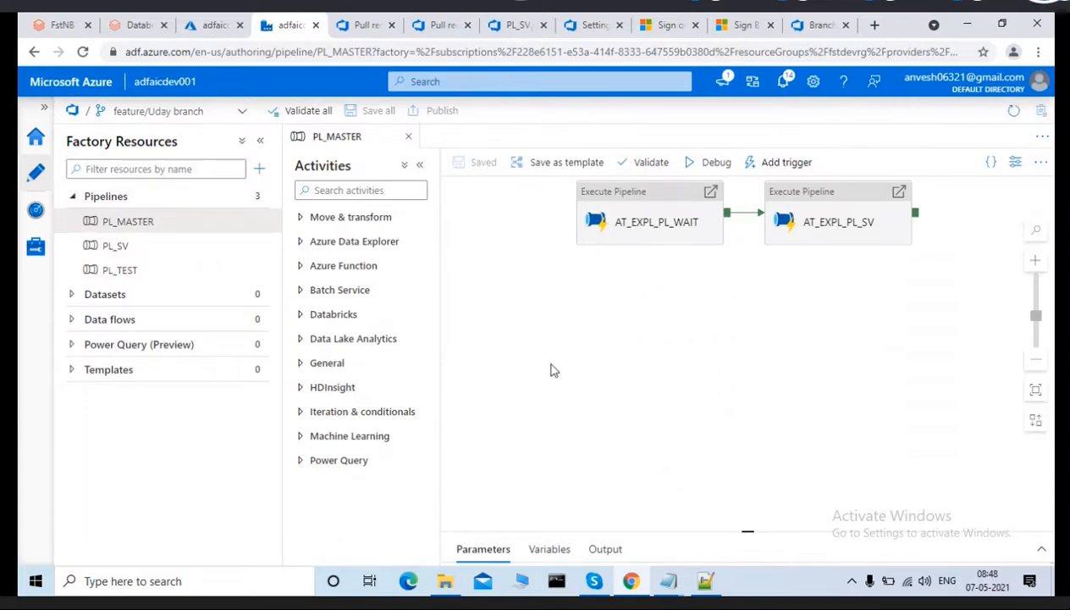
# Add a Wait activity chained after AT_EXPL_PL_SV and rename it AT_WAIT.
pyautogui.click(354, 189)
pyautogui.write('w')
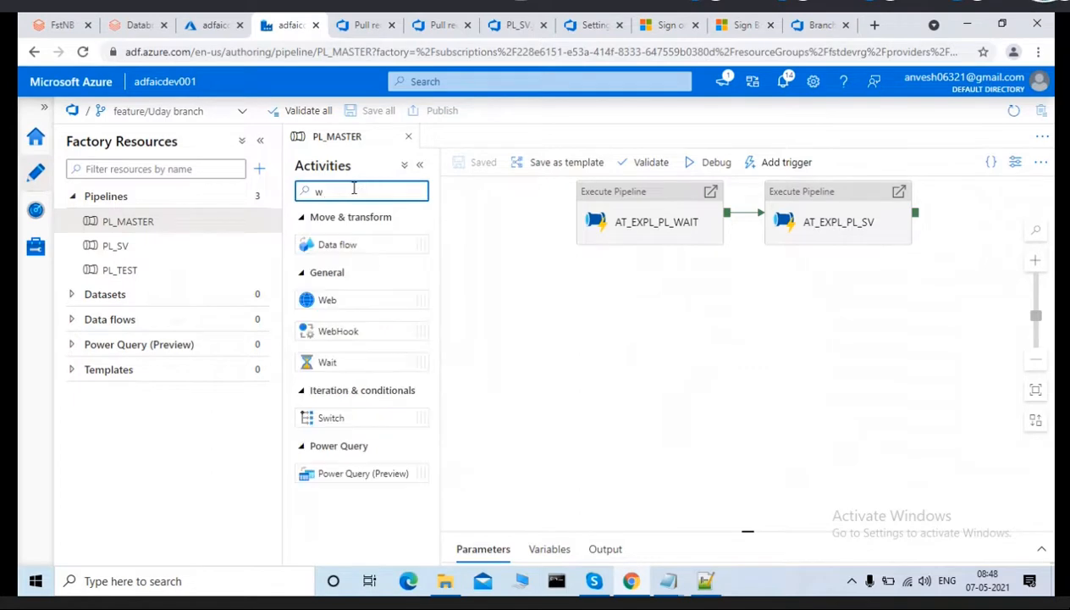
pyautogui.write('a')
pyautogui.moveTo(329, 244); pyautogui.dragTo(901, 327)
pyautogui.moveTo(916, 212); pyautogui.dragTo(872, 310)
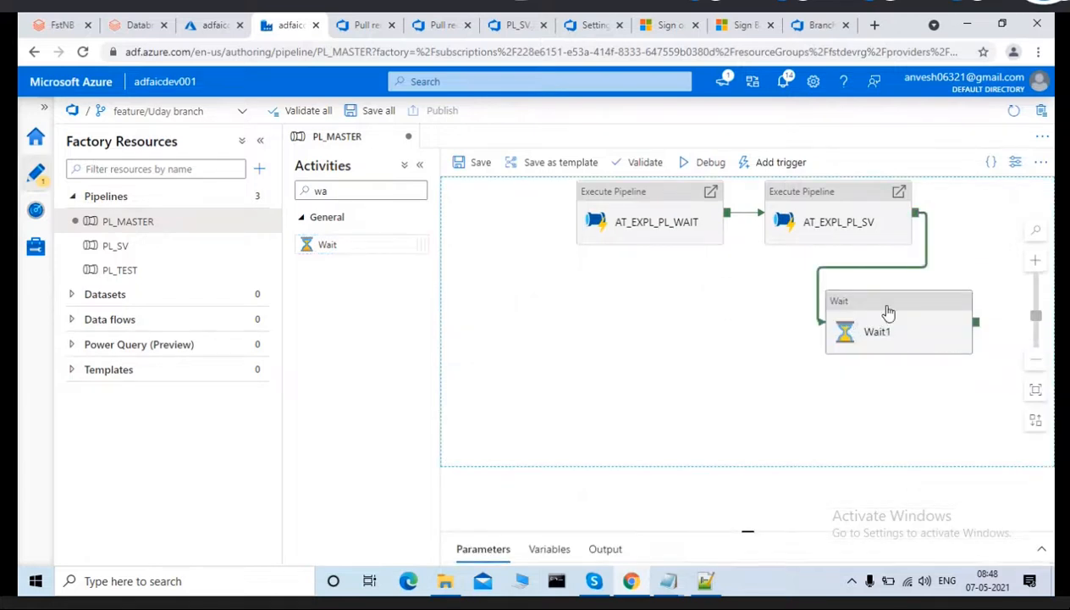
pyautogui.click(889, 314)
pyautogui.doubleClick(644, 394)
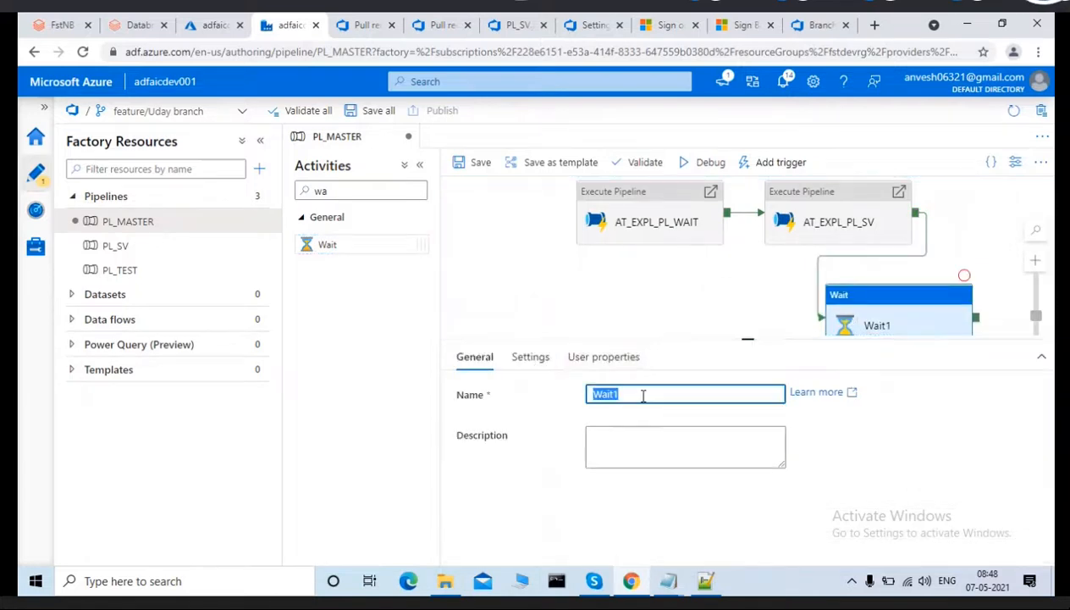
pyautogui.write('AT_WAIT')
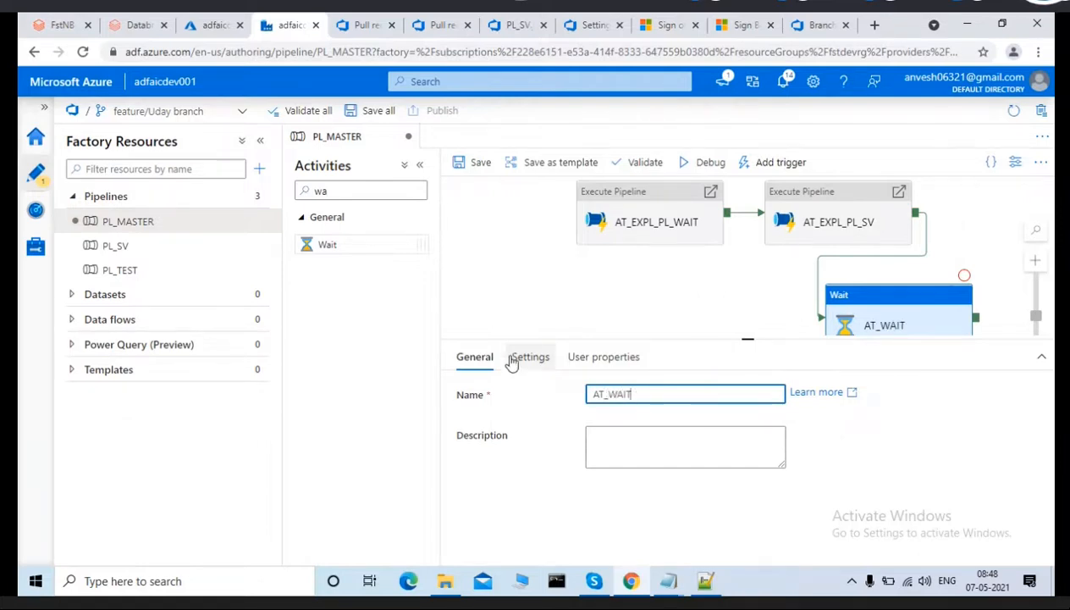
pyautogui.click(513, 361)
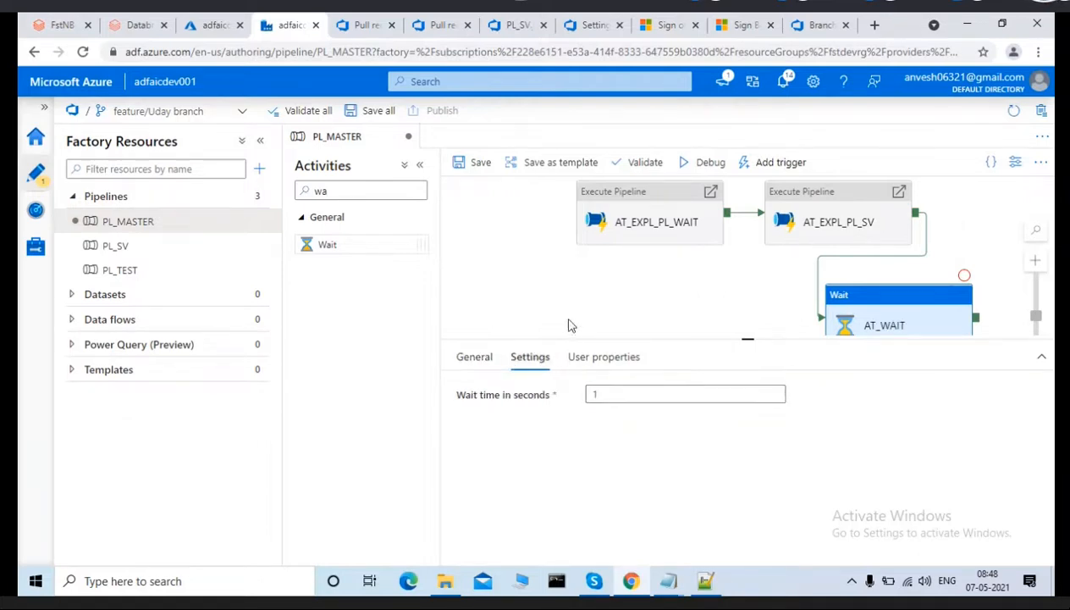
# Save PL_MASTER and start a Trigger now run of it.
pyautogui.click(476, 163)
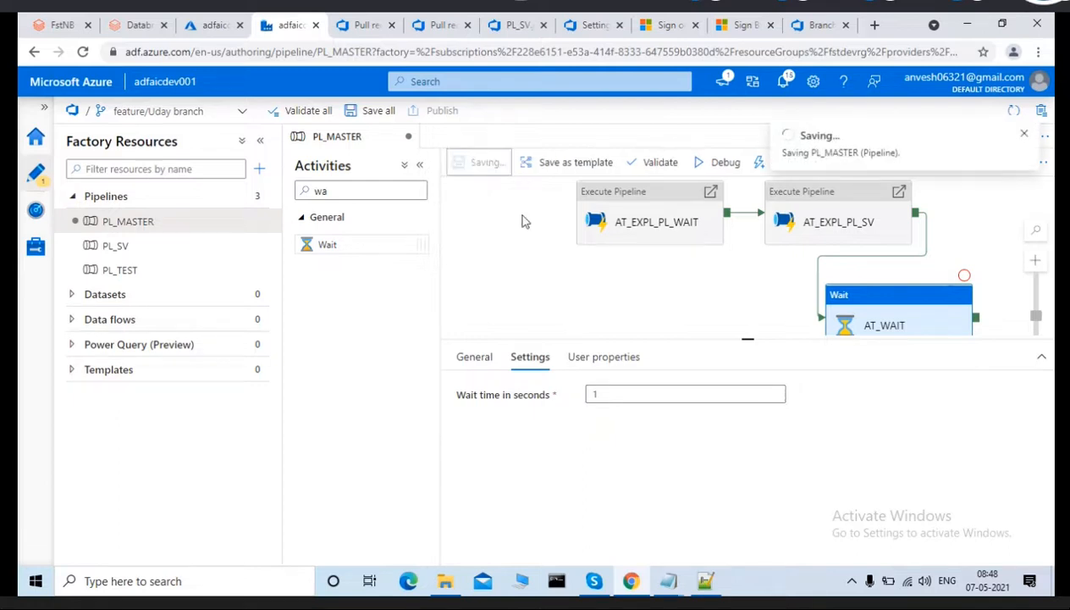
pyautogui.click(1025, 134)
pyautogui.click(786, 163)
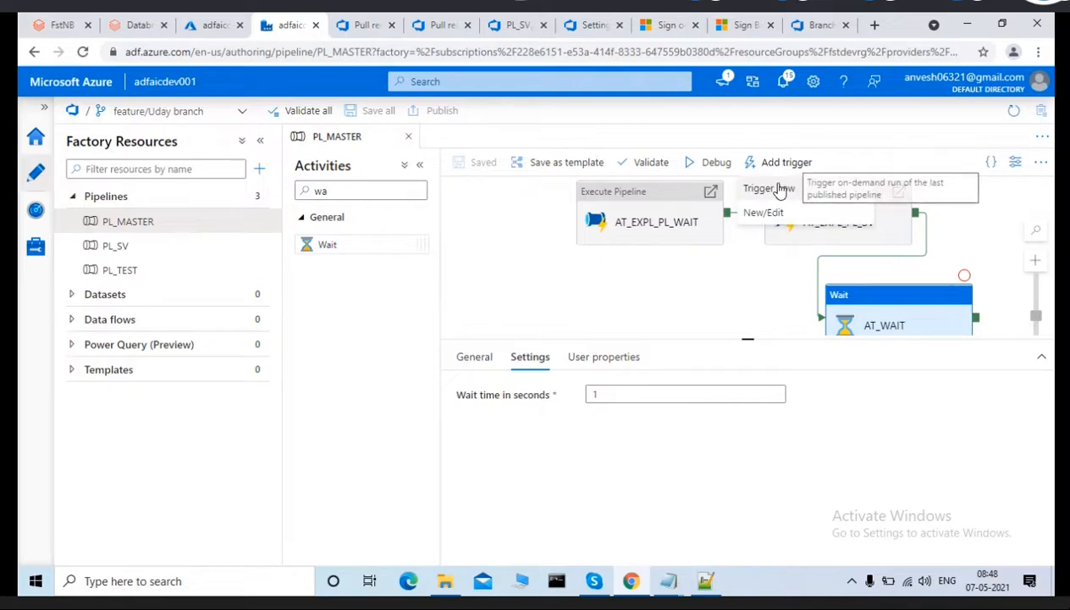
pyautogui.click(780, 188)
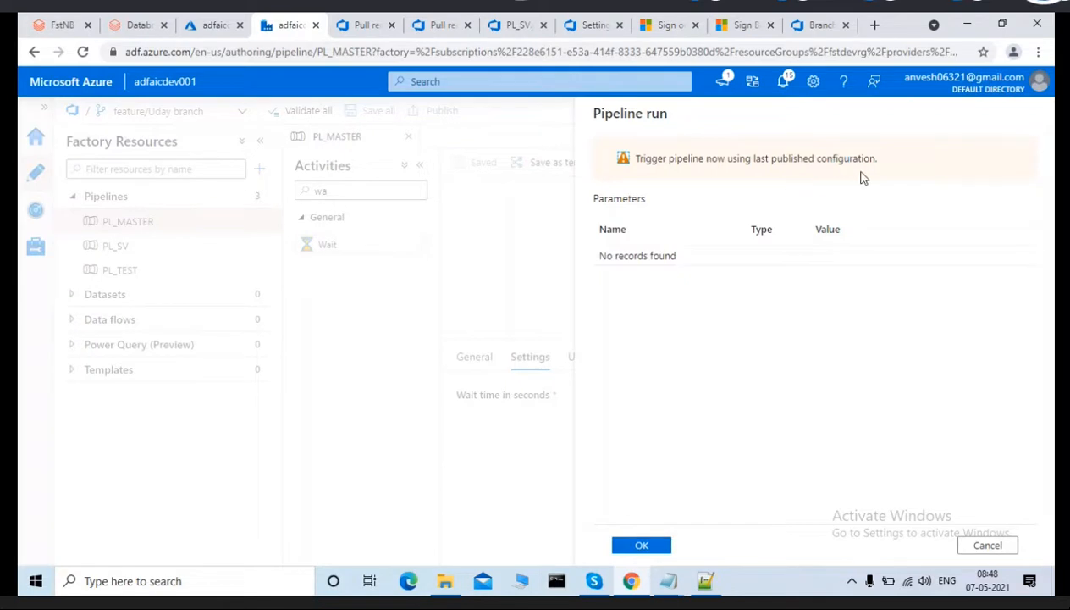
pyautogui.click(641, 548)
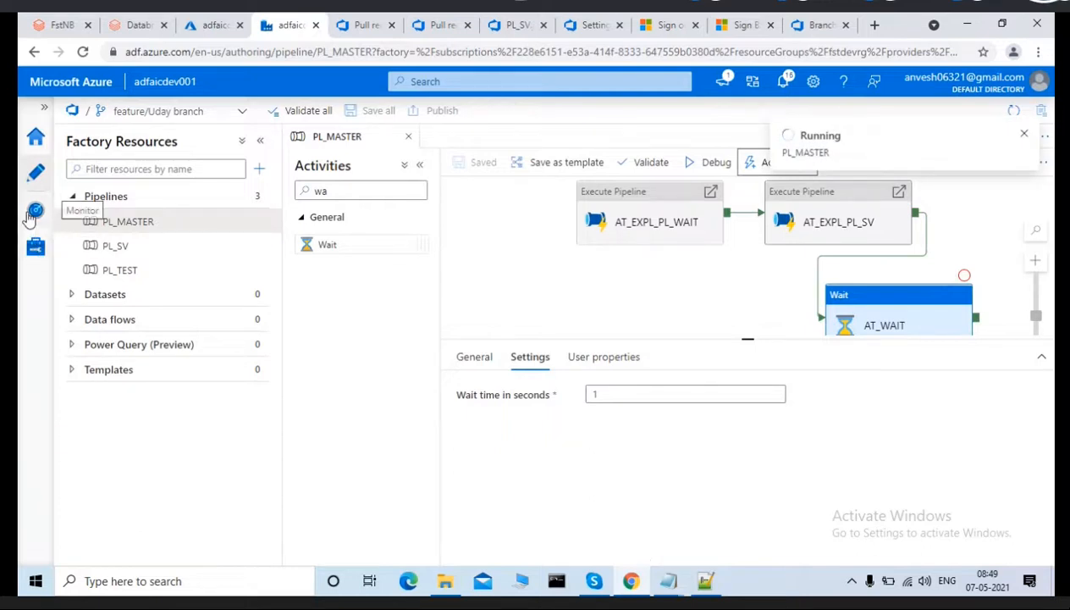
pyautogui.click(35, 213)
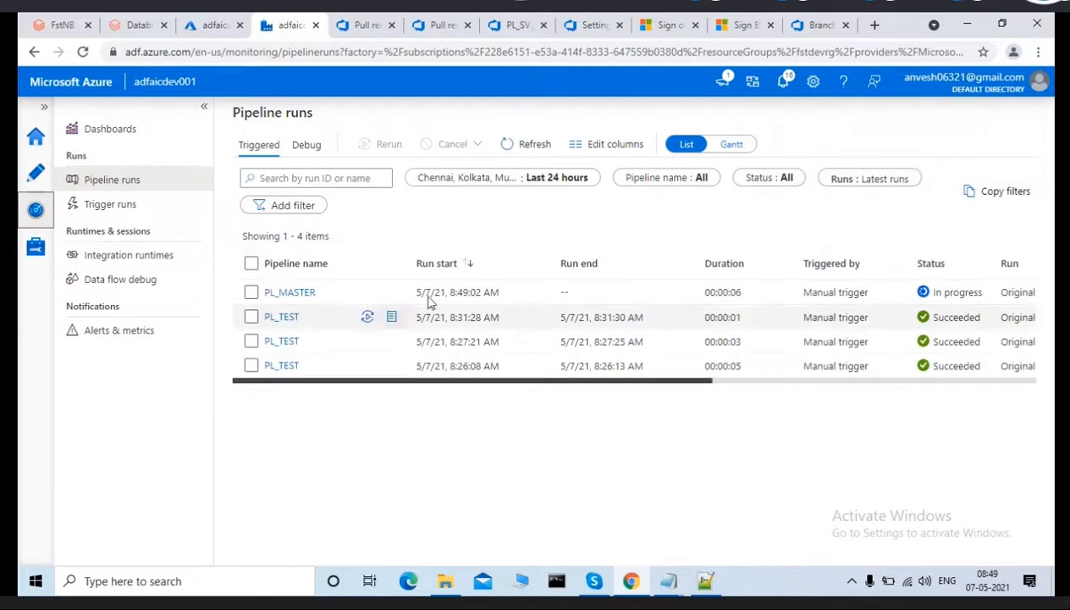
pyautogui.click(523, 157)
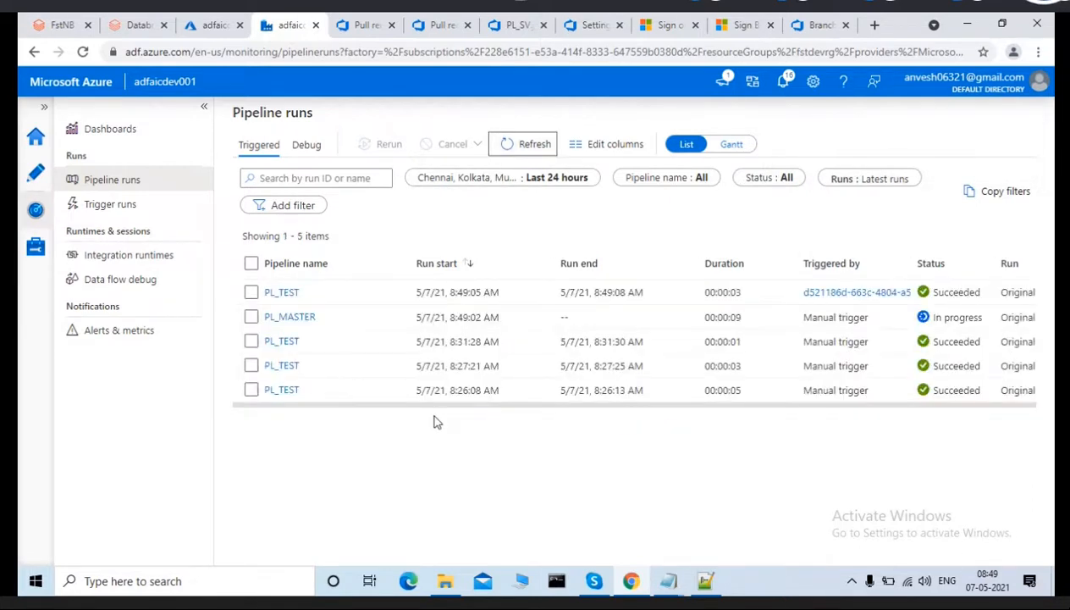
pyautogui.click(288, 295)
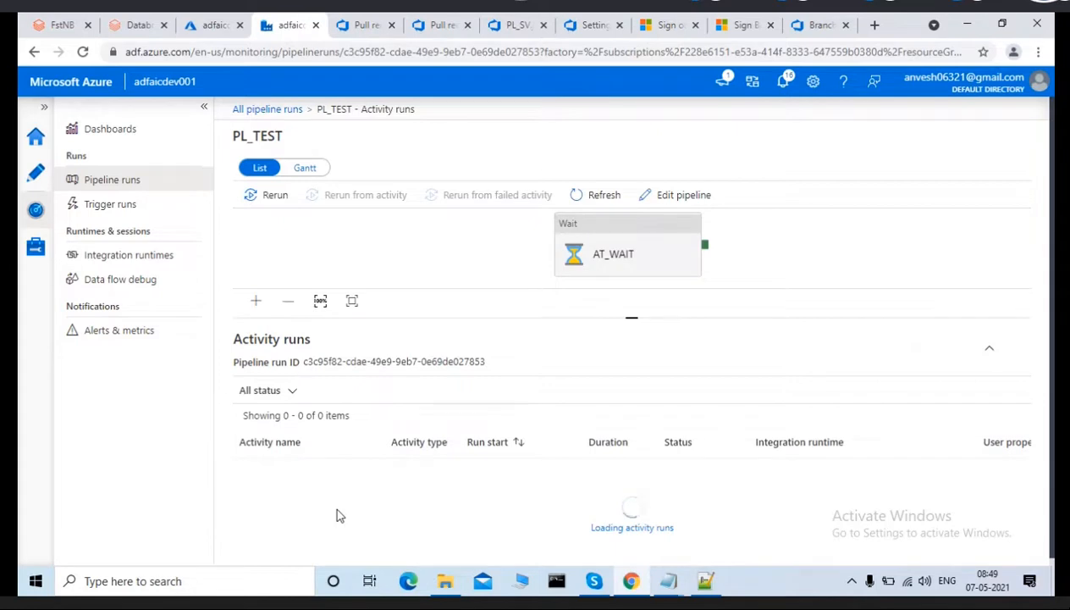
pyautogui.click(262, 111)
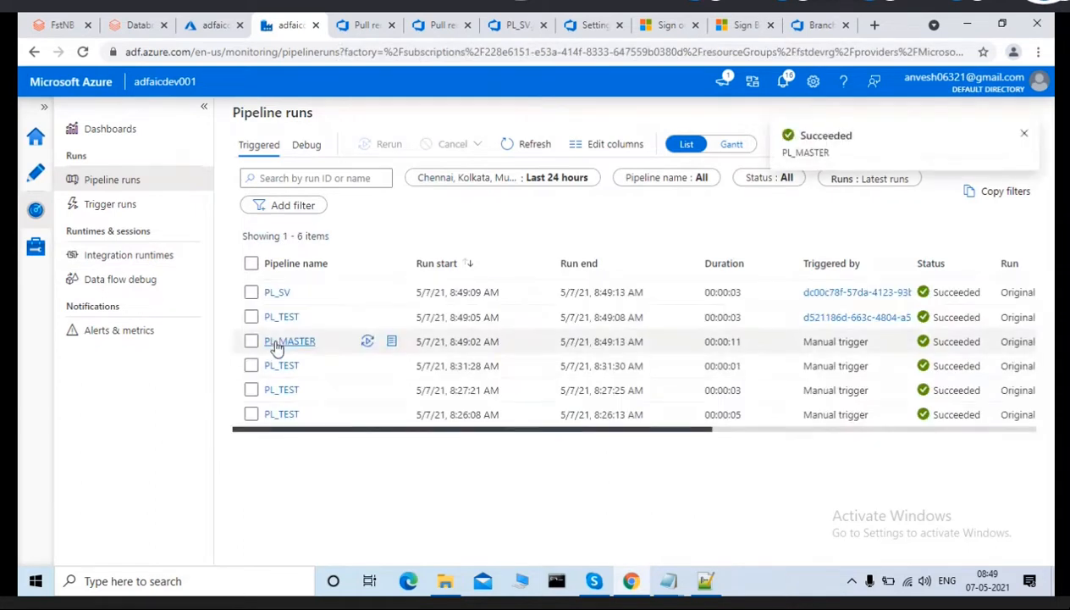
pyautogui.click(277, 346)
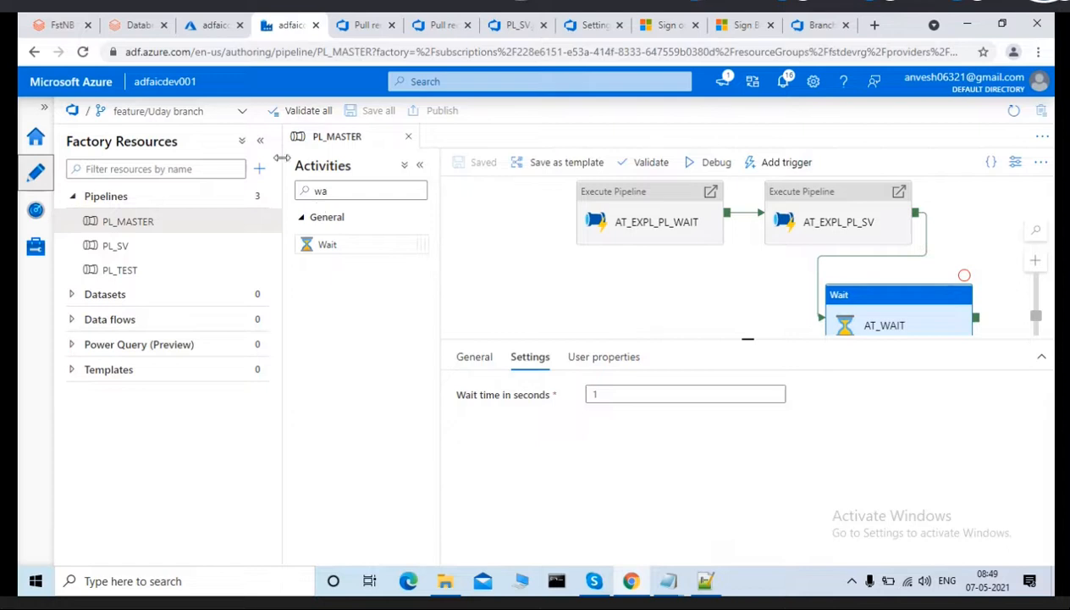
# Create the 'Updating pipeline: PL_MASTER' pull request from feature/Uday to main and complete the merge.
pyautogui.click(241, 114)
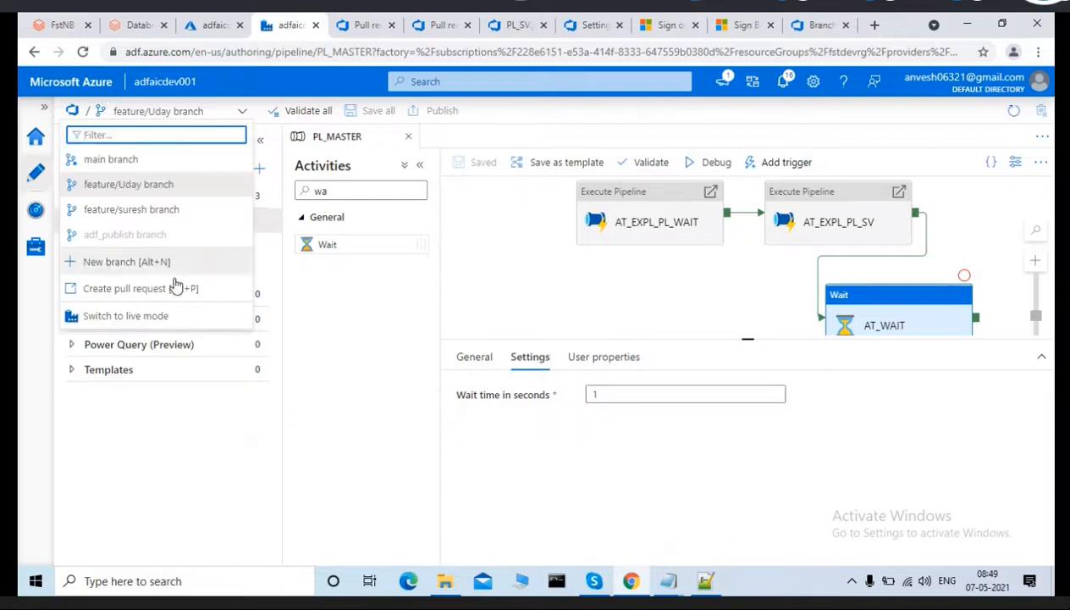
pyautogui.click(126, 297)
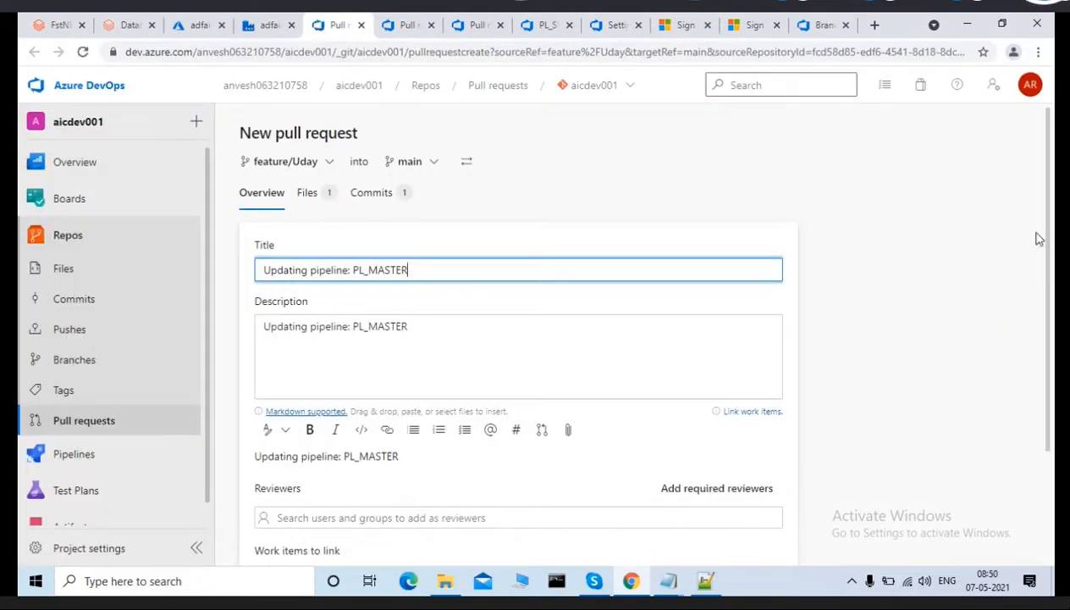
pyautogui.moveTo(1050, 208); pyautogui.dragTo(1040, 406)
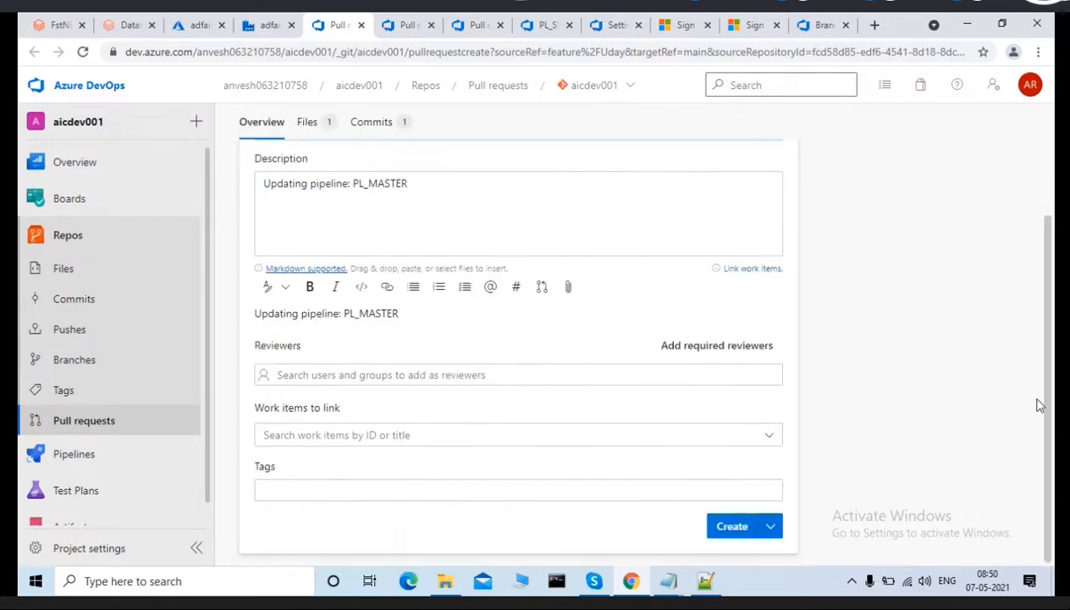
pyautogui.click(724, 535)
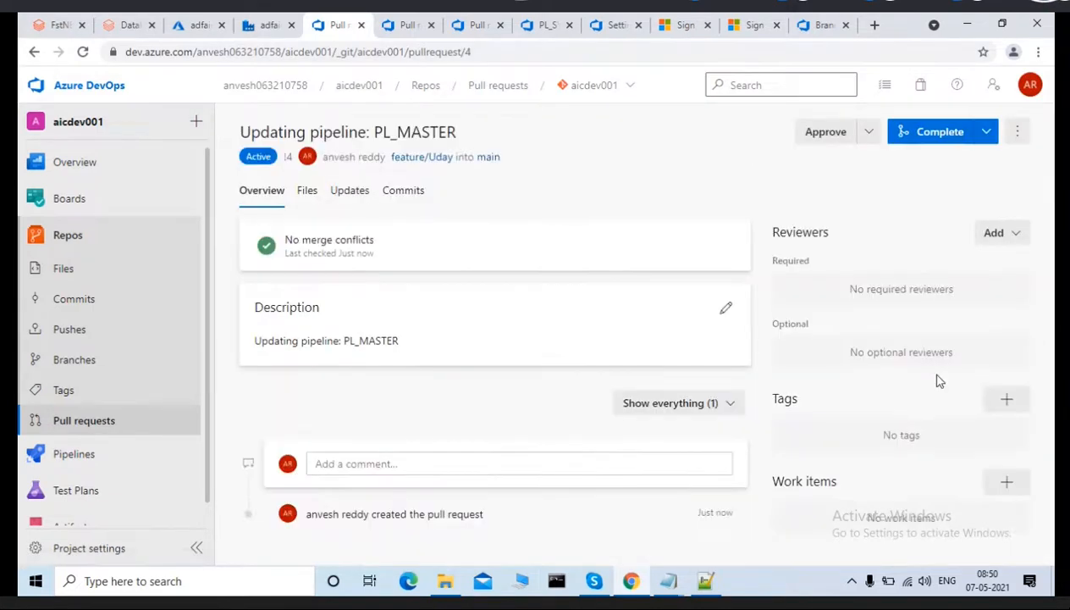
pyautogui.click(939, 136)
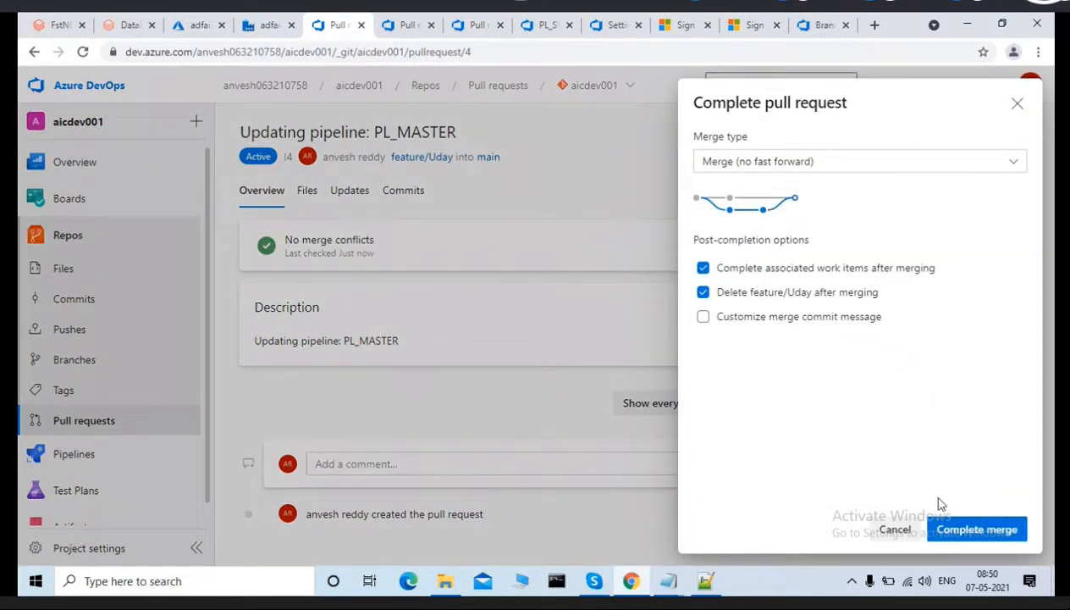
pyautogui.click(954, 531)
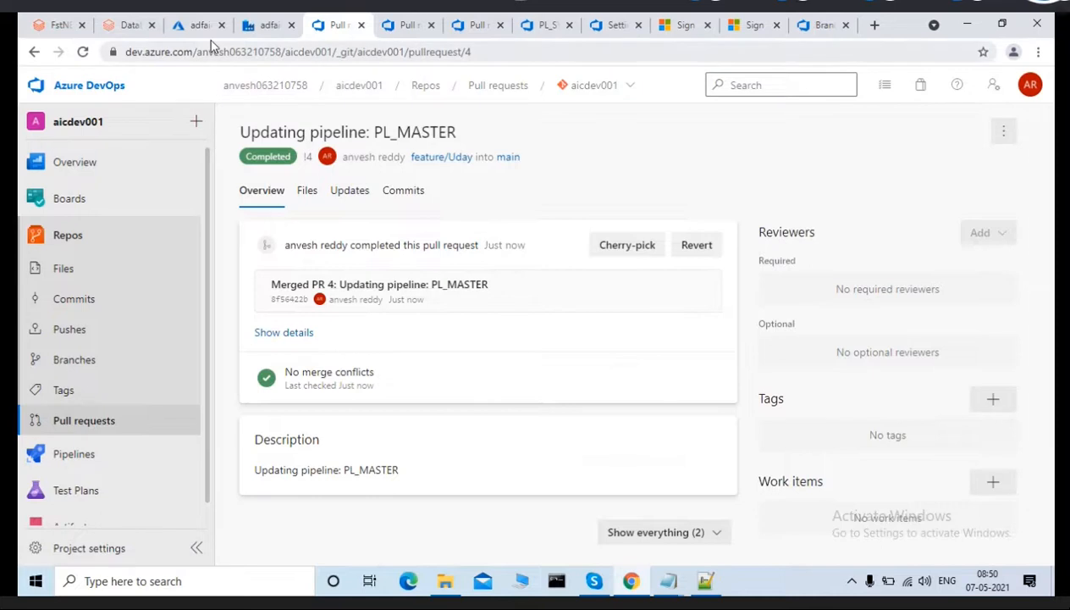
# Switch the factory to the main branch and publish the PL_MASTER change.
pyautogui.click(263, 26)
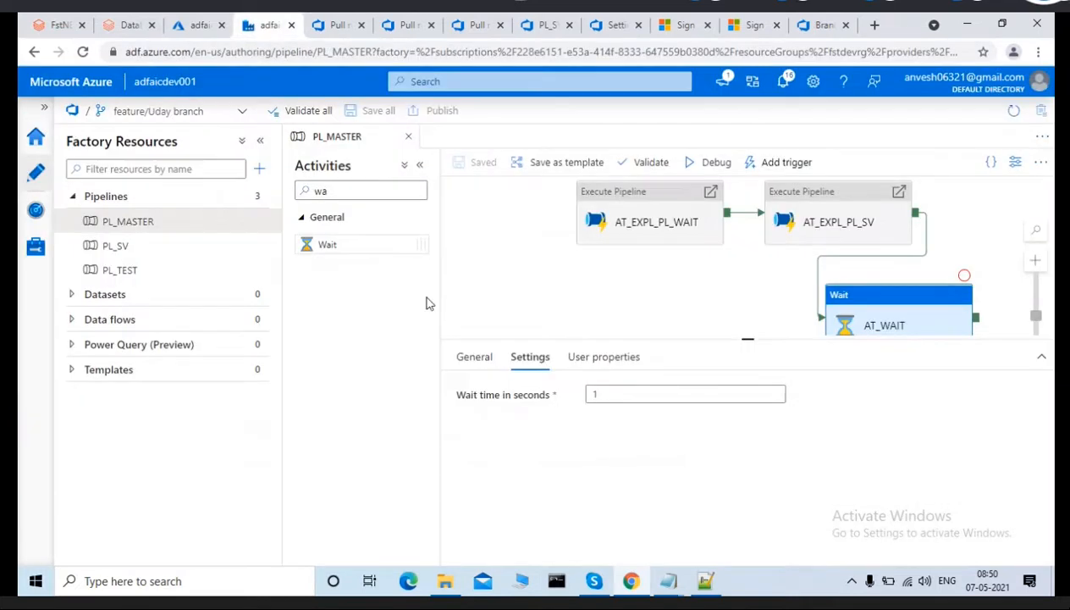
pyautogui.click(243, 114)
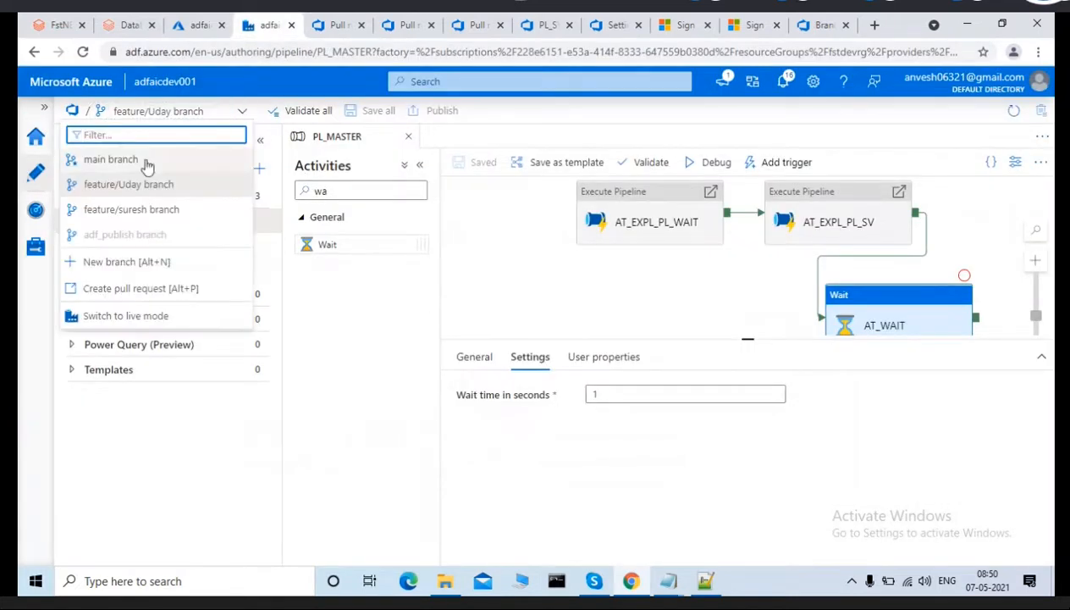
pyautogui.click(92, 160)
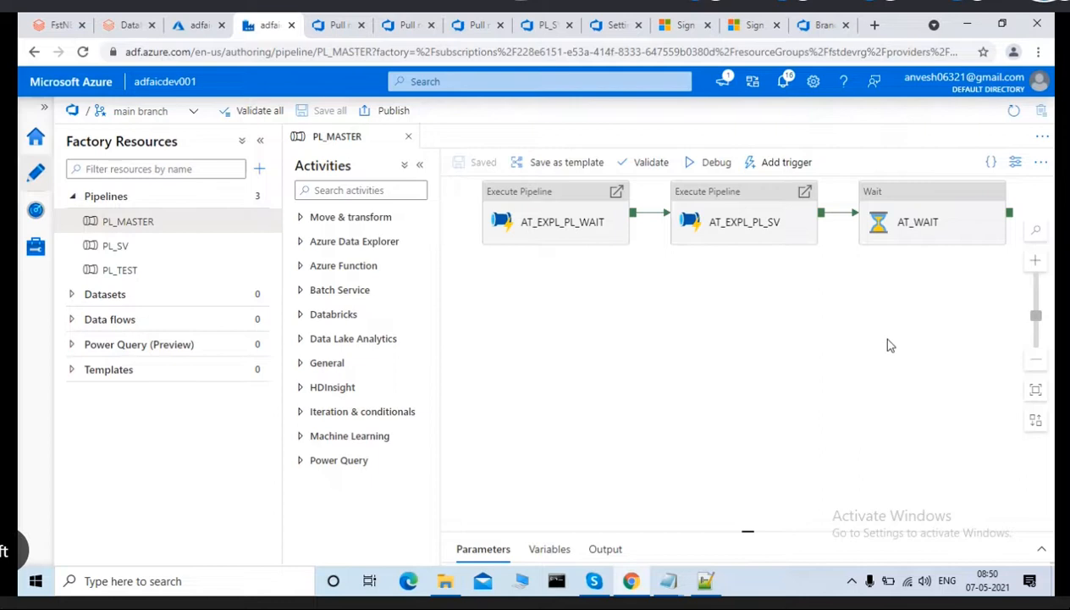
pyautogui.click(389, 113)
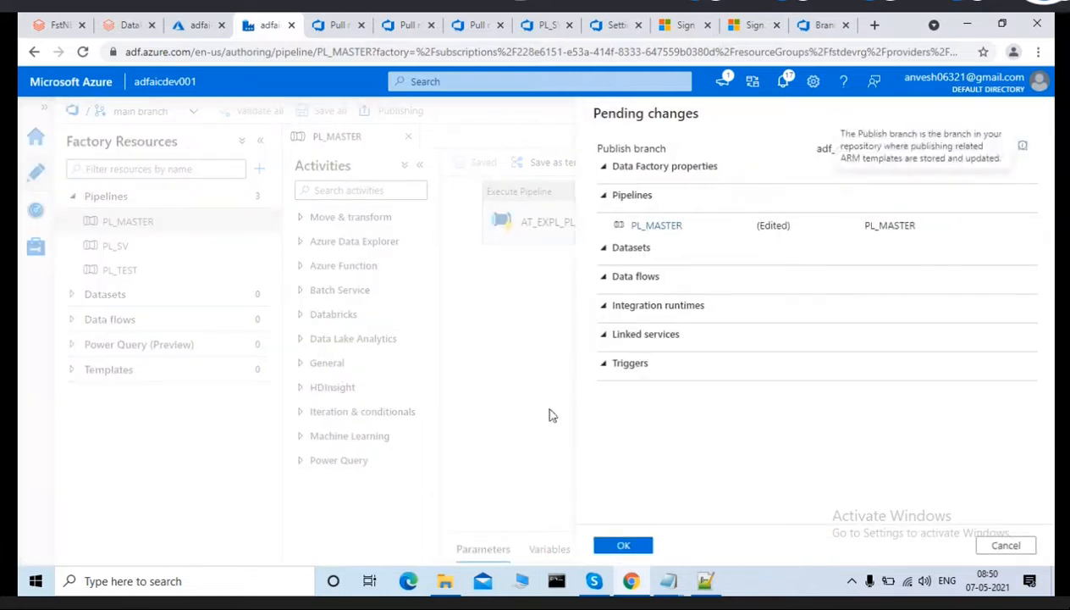
pyautogui.click(623, 547)
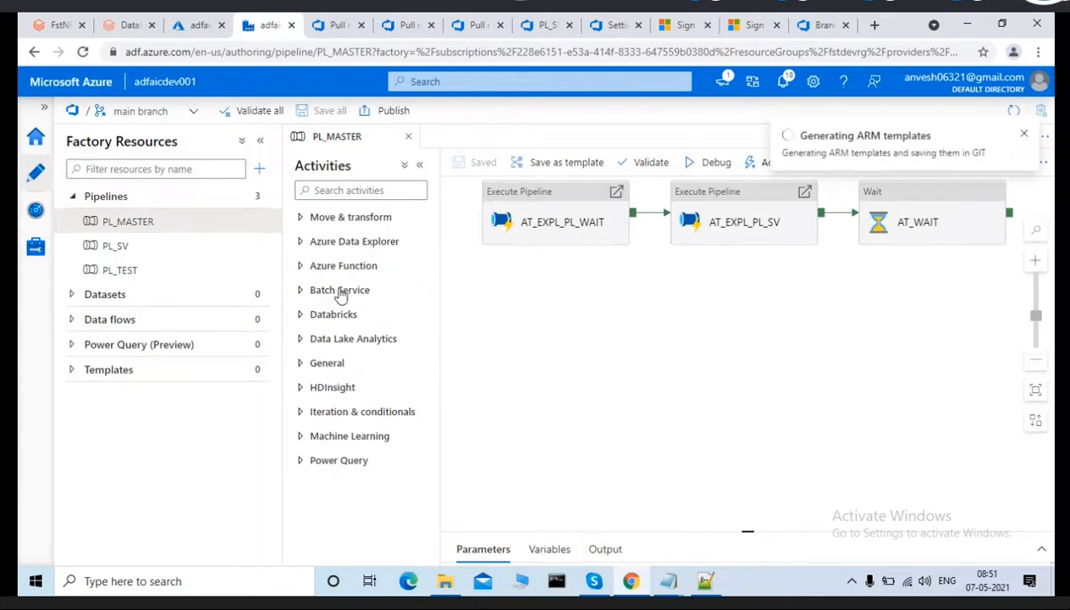
# Switch Azure Data Factory Studio from Git mode into live mode.
pyautogui.click(194, 111)
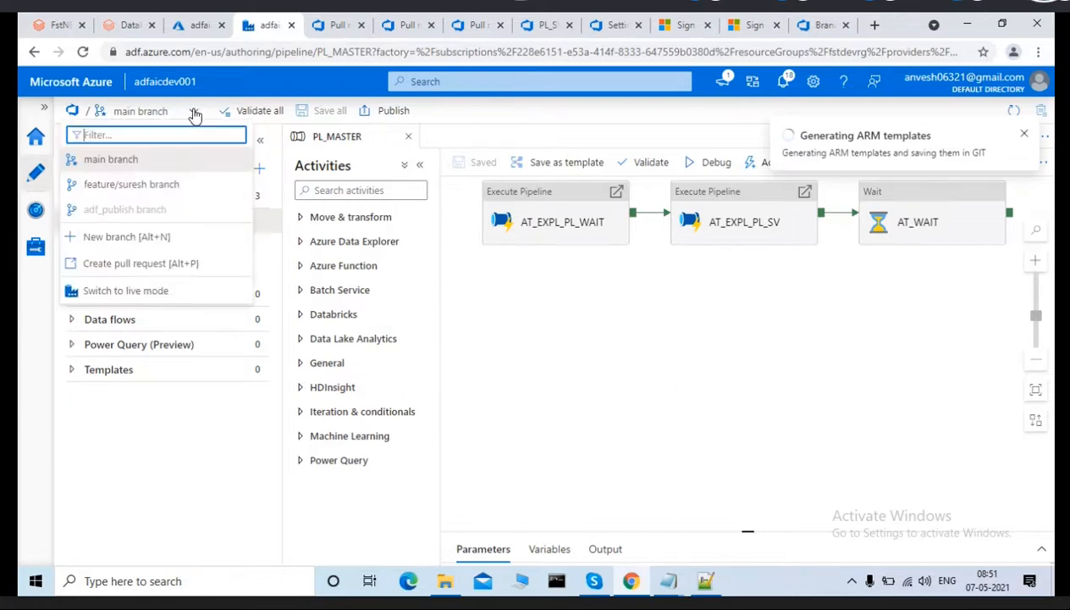
pyautogui.click(109, 292)
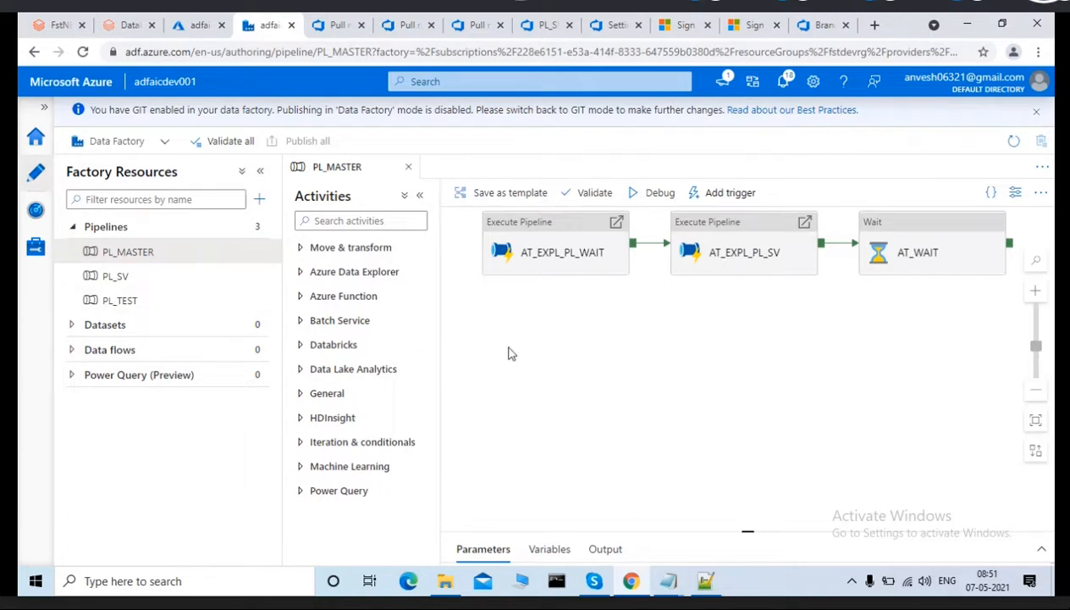
pyautogui.click(616, 25)
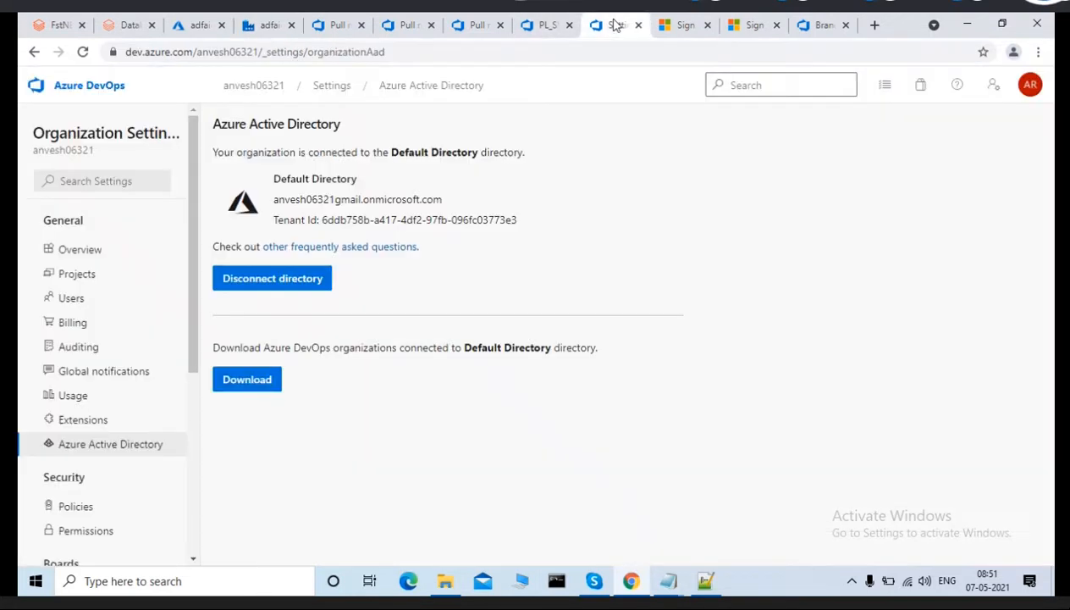
# Browse main's pipeline folder to PL_MASTER.json and show its commit History.
pyautogui.click(826, 32)
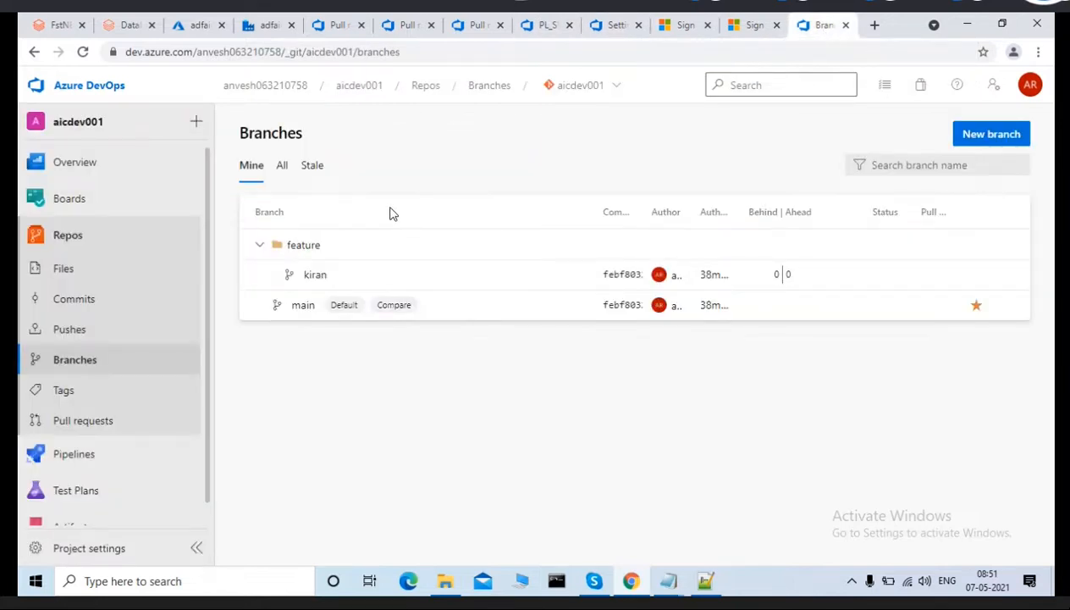
pyautogui.click(567, 90)
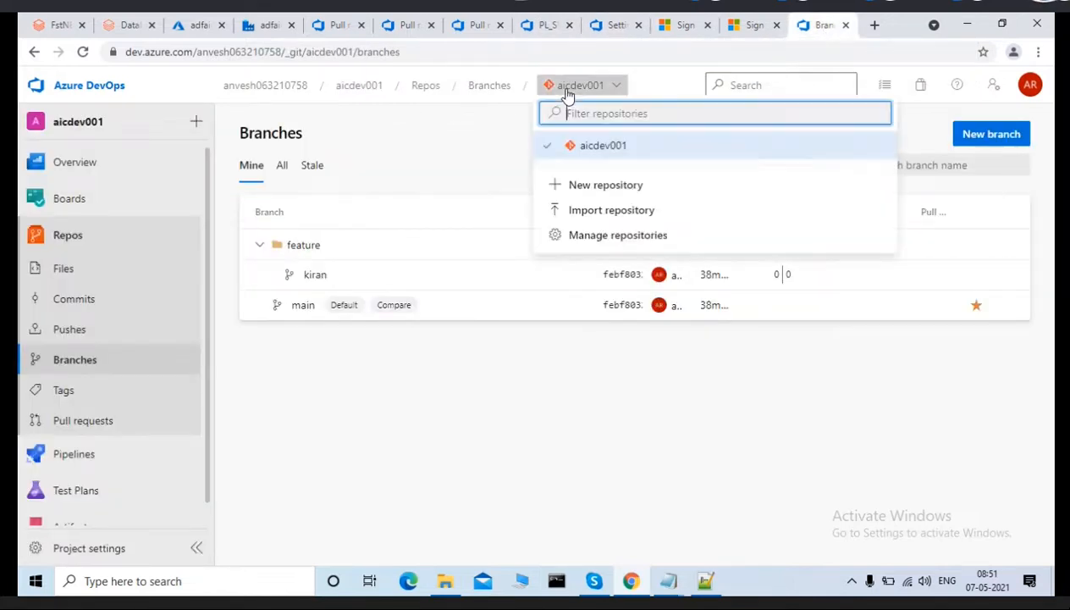
pyautogui.click(481, 88)
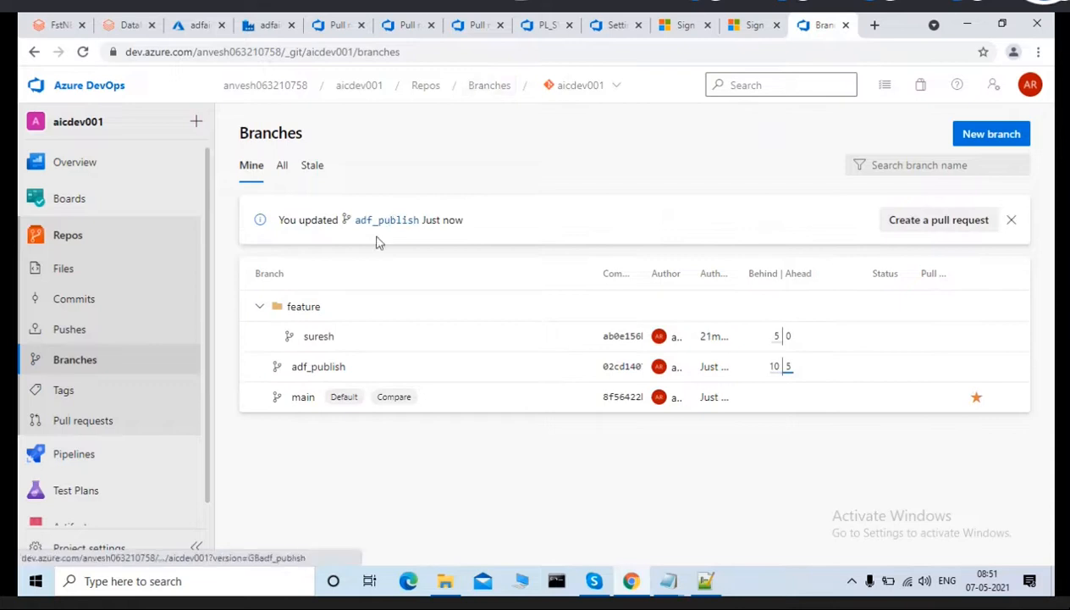
pyautogui.click(303, 398)
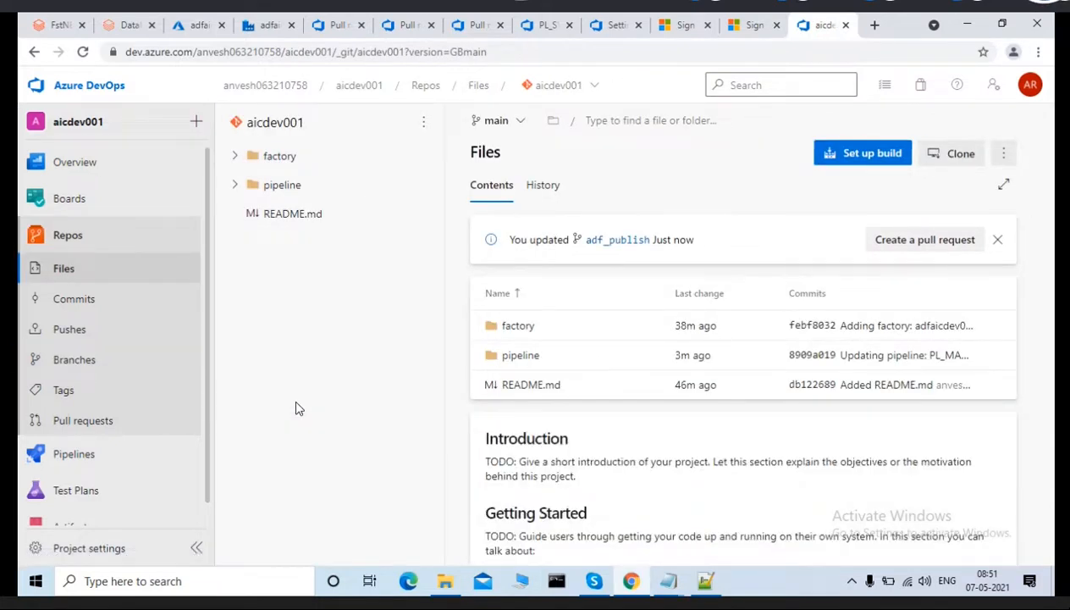
pyautogui.click(525, 355)
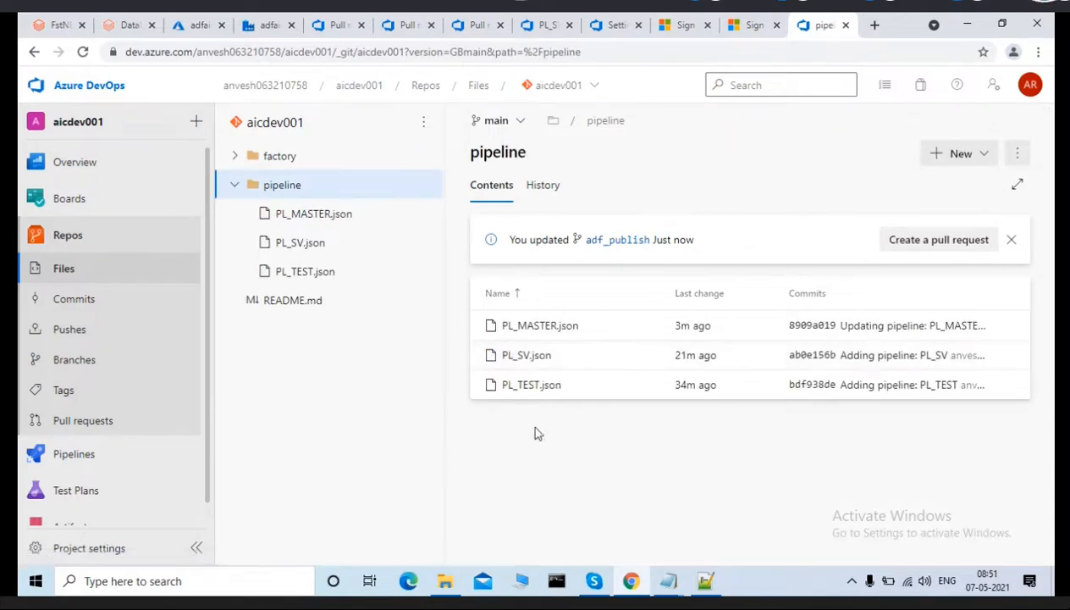
pyautogui.click(522, 326)
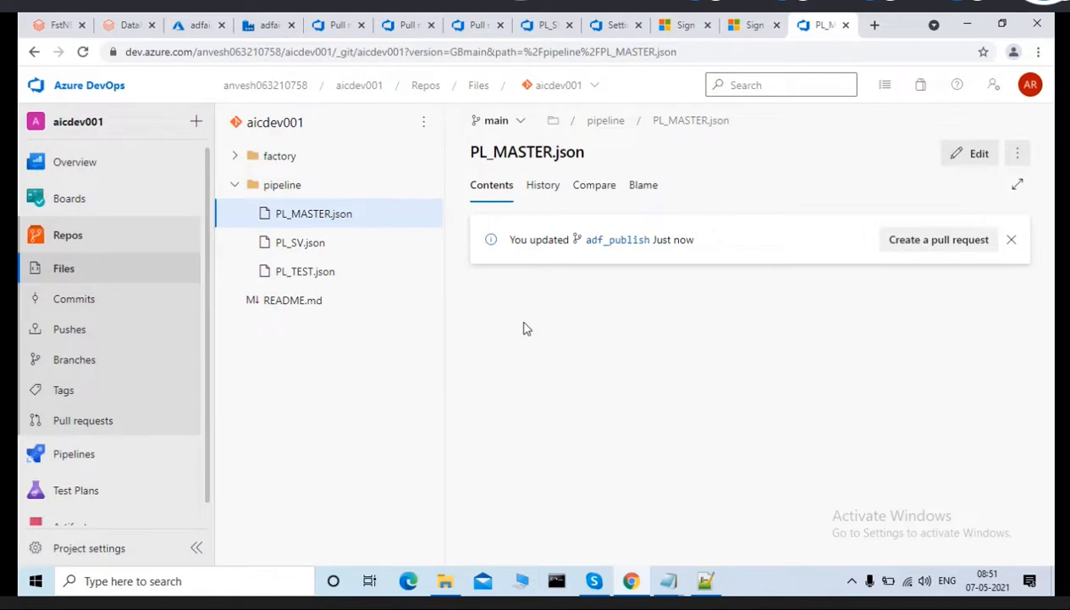
pyautogui.click(546, 188)
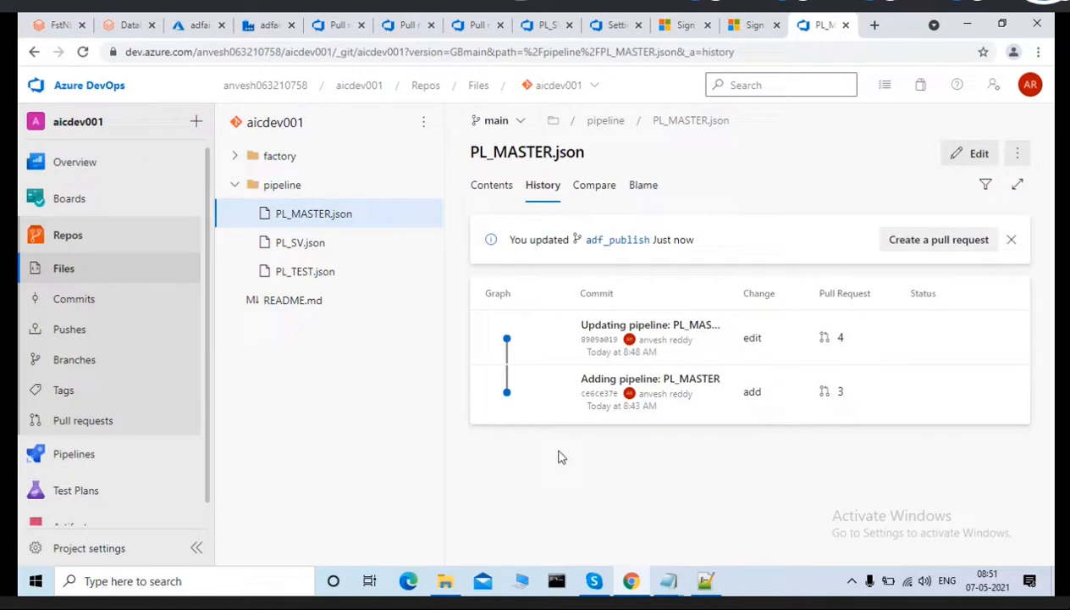
# Open the 'Adding pipeline' commit and view its pipeline folder changes.
pyautogui.click(595, 390)
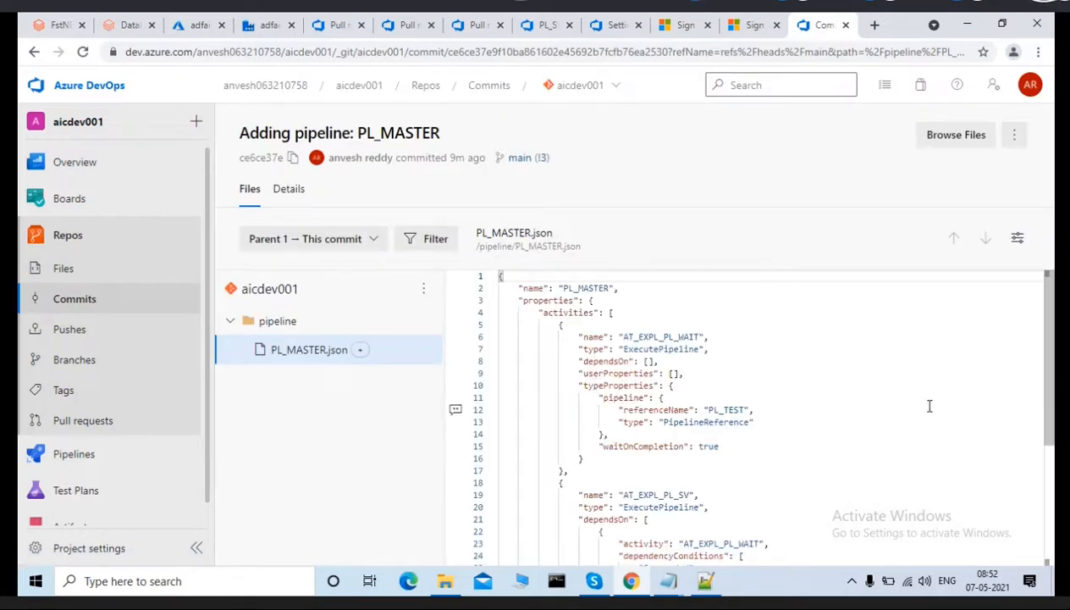
pyautogui.moveTo(1051, 332)
pyautogui.mouseDown()
pyautogui.moveTo(1051, 452)
pyautogui.moveTo(1050, 332)
pyautogui.mouseUp()
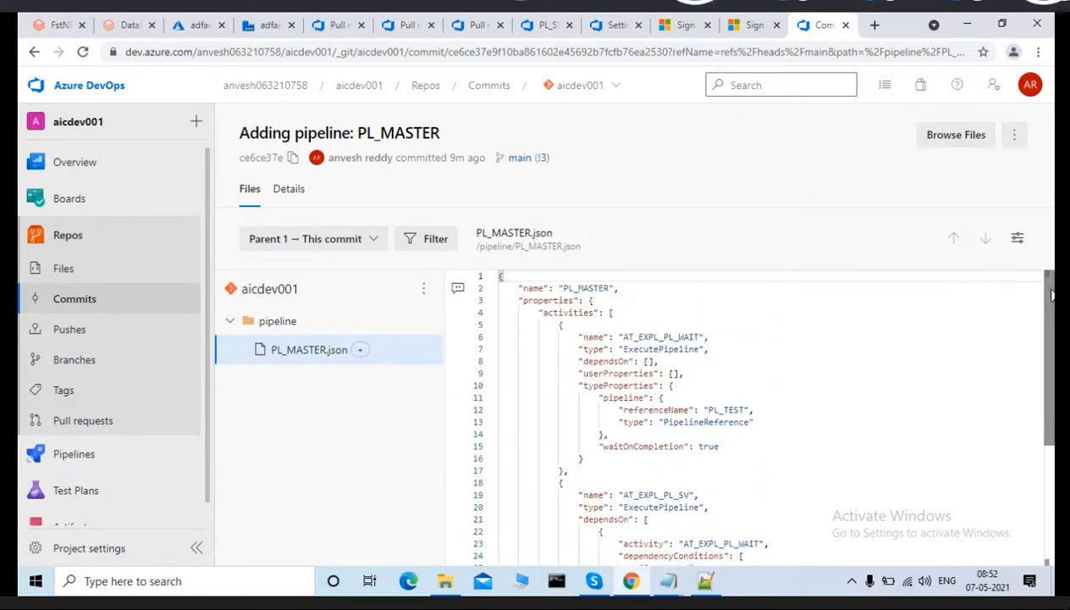
pyautogui.click(271, 323)
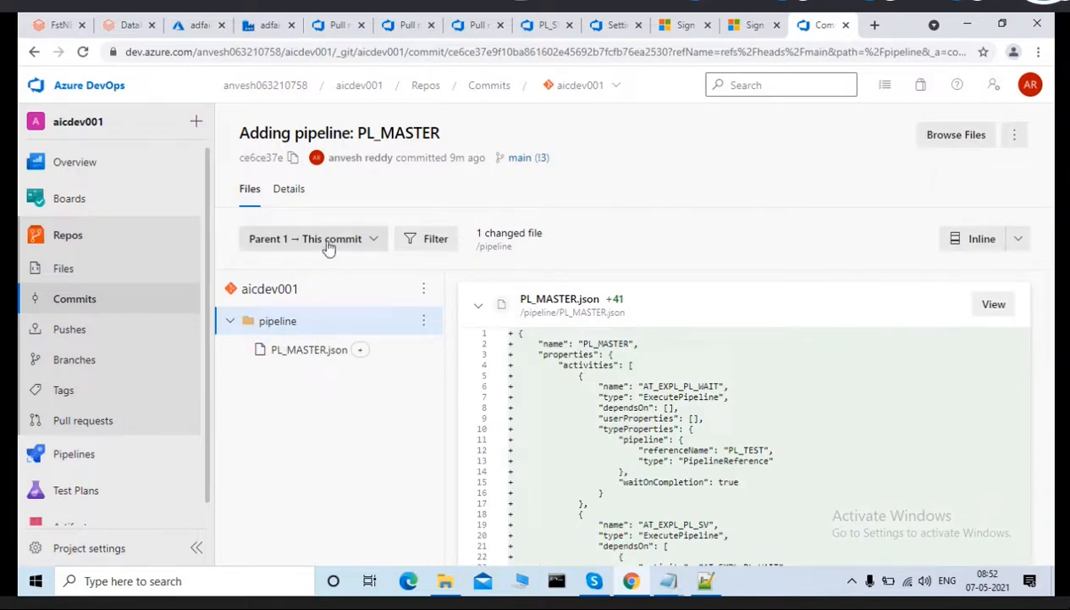
pyautogui.click(377, 244)
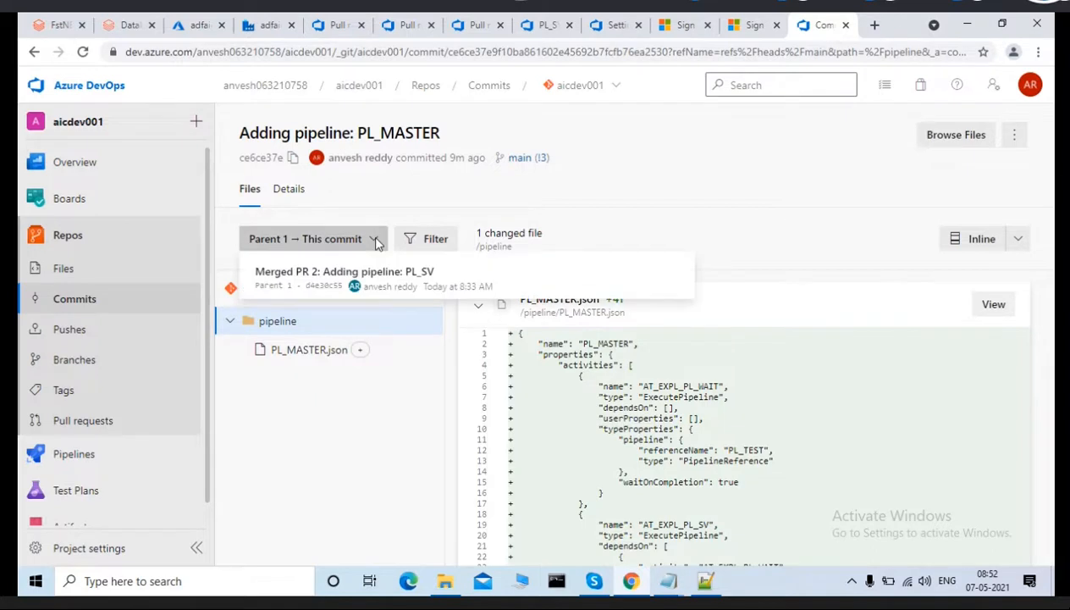
pyautogui.click(626, 140)
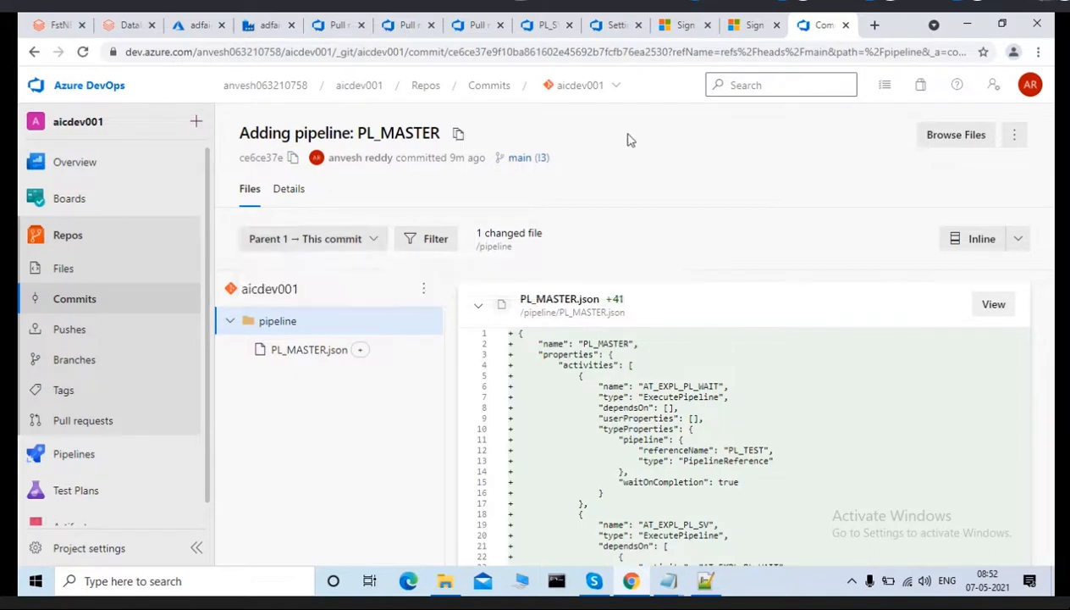
# Open the 'Updating pipeline: PL_MASTER' commit from PL_MASTER.json's history and scroll through its diff.
pyautogui.click(523, 159)
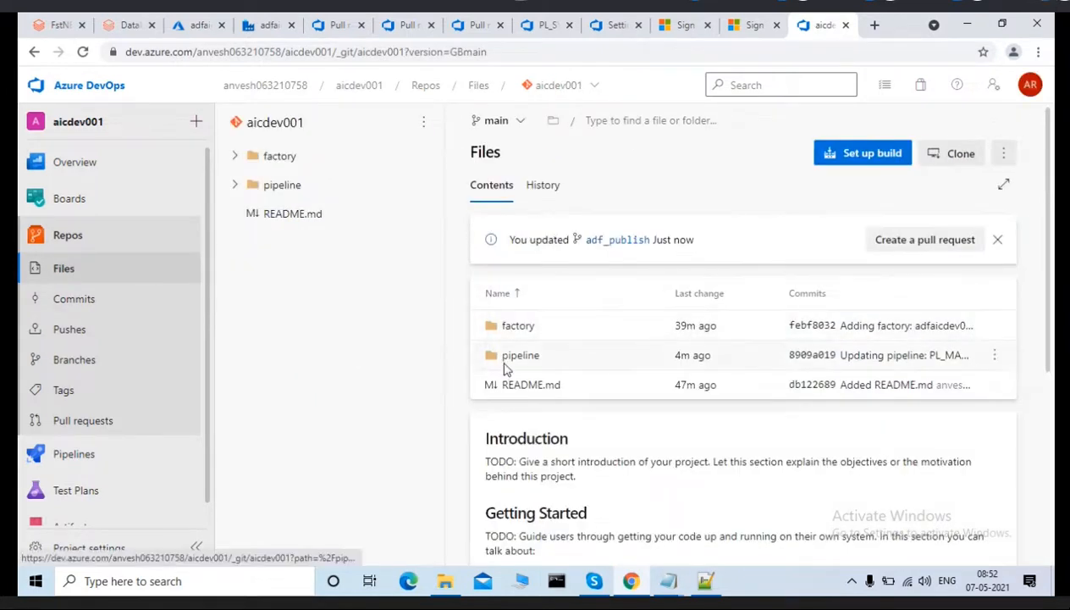
pyautogui.click(506, 369)
pyautogui.click(535, 332)
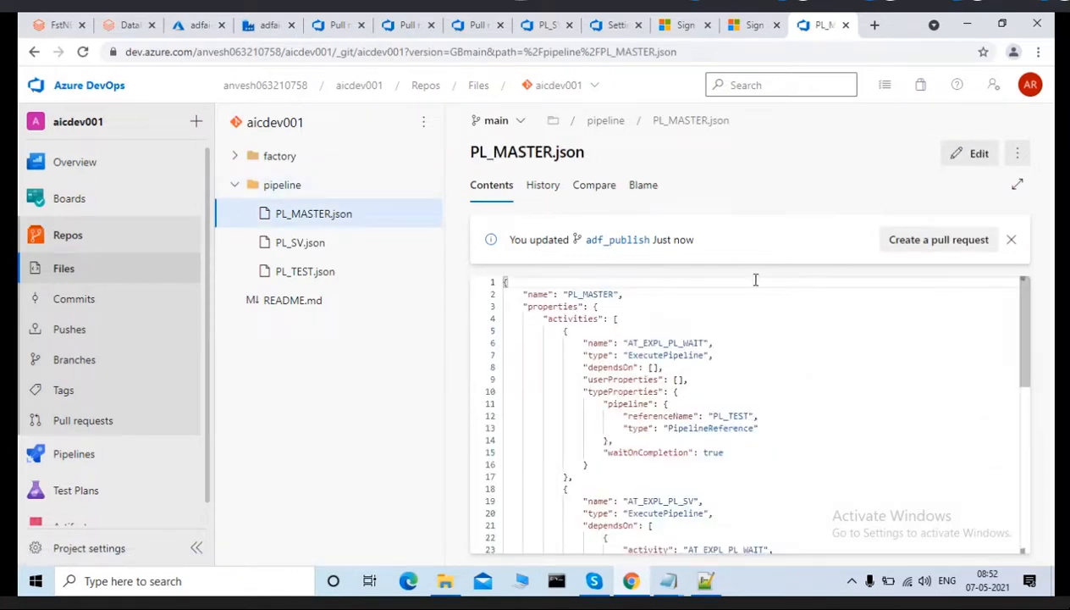
pyautogui.click(543, 191)
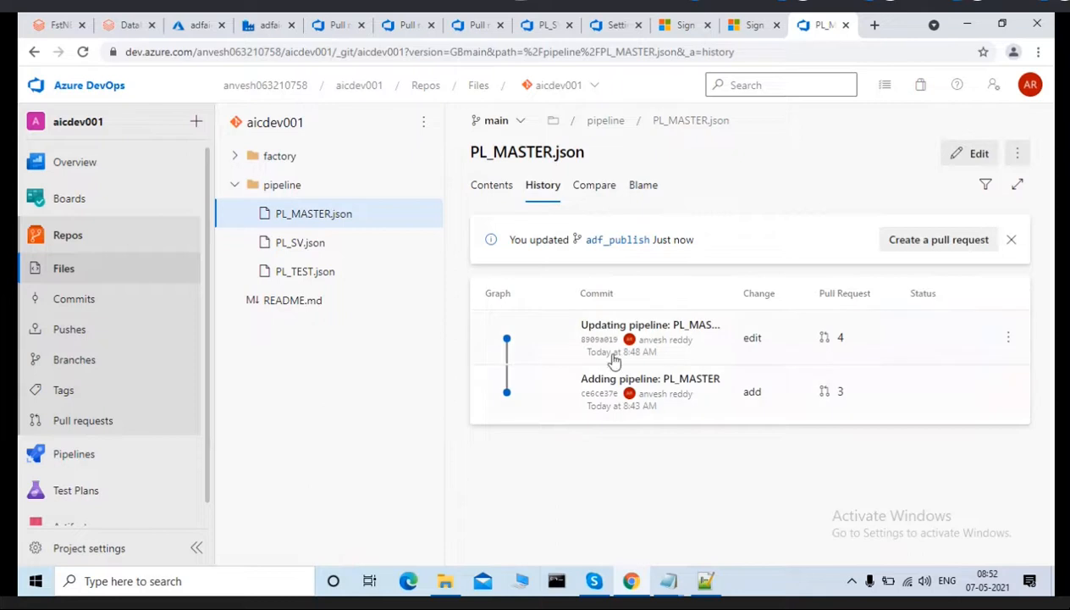
pyautogui.click(609, 325)
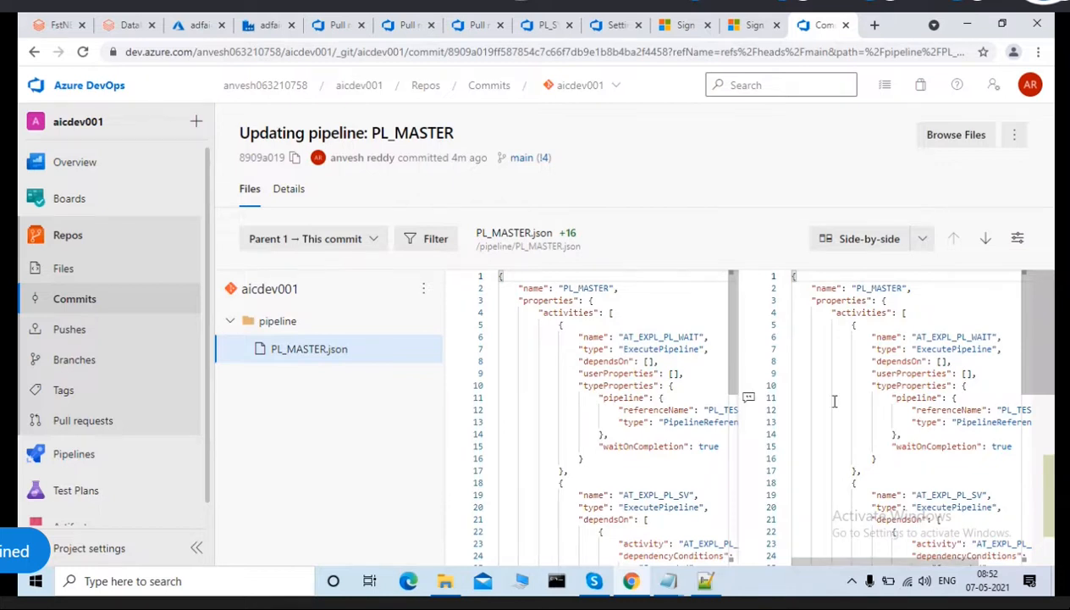
pyautogui.moveTo(1030, 319); pyautogui.dragTo(1031, 488)
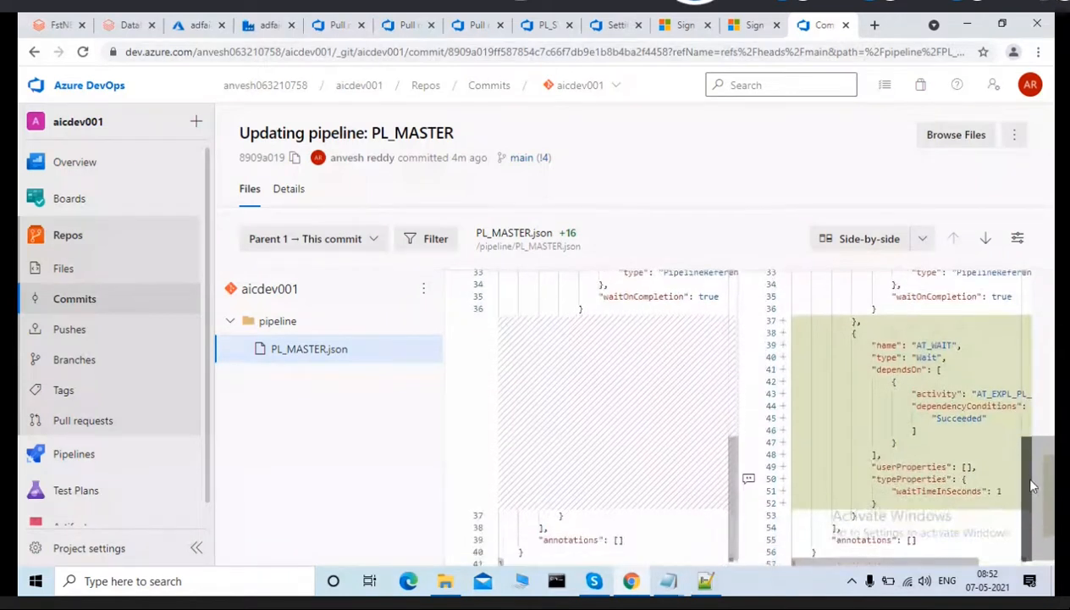
pyautogui.click(618, 309)
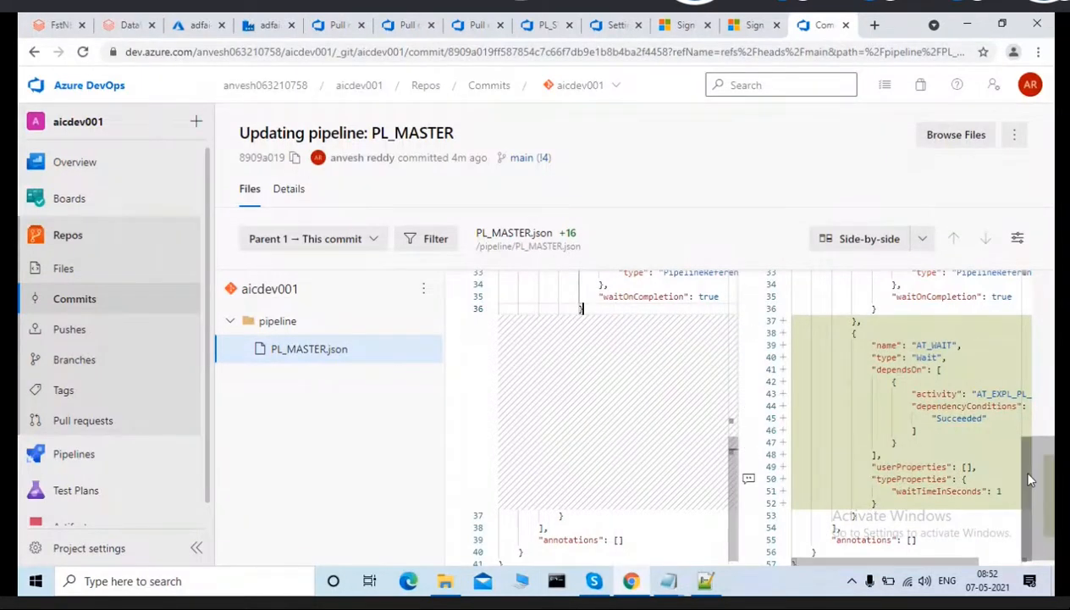
pyautogui.scroll(-1, 1042, 495)
pyautogui.moveTo(1054, 509); pyautogui.dragTo(1050, 286)
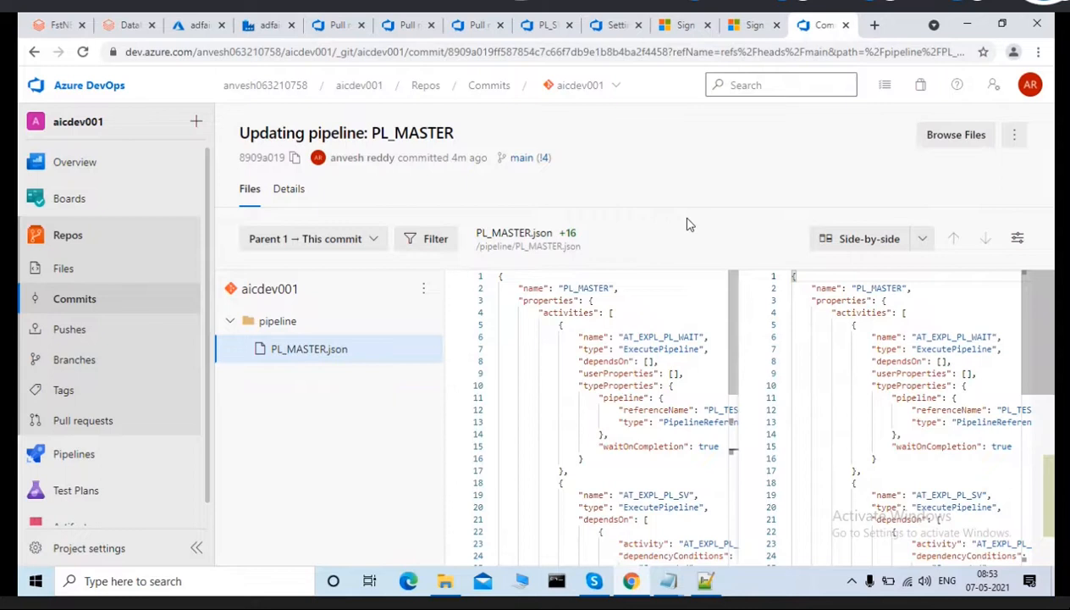
# Select all text of the older PL_MASTER.json version, then go to the aicdev001 Pipelines page.
pyautogui.click(576, 322)
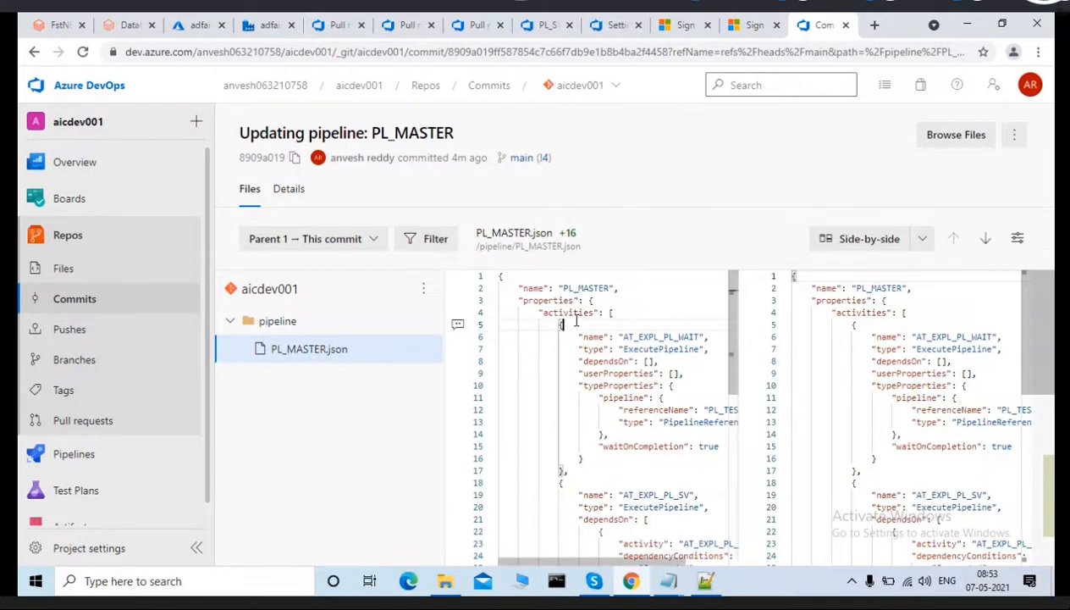
pyautogui.hotkey('ctrl', 'a')
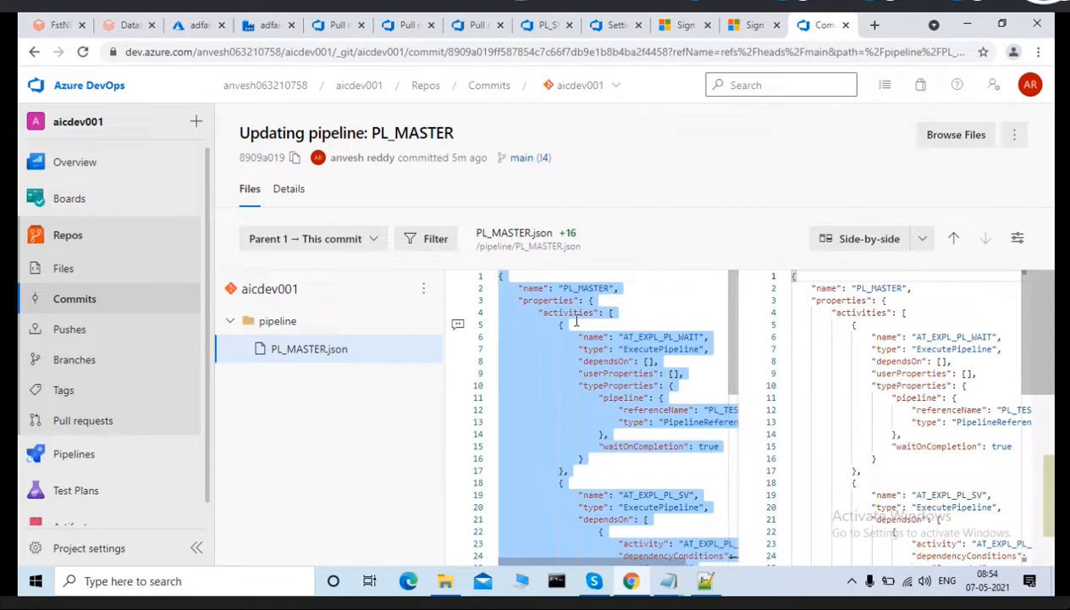
pyautogui.click(73, 453)
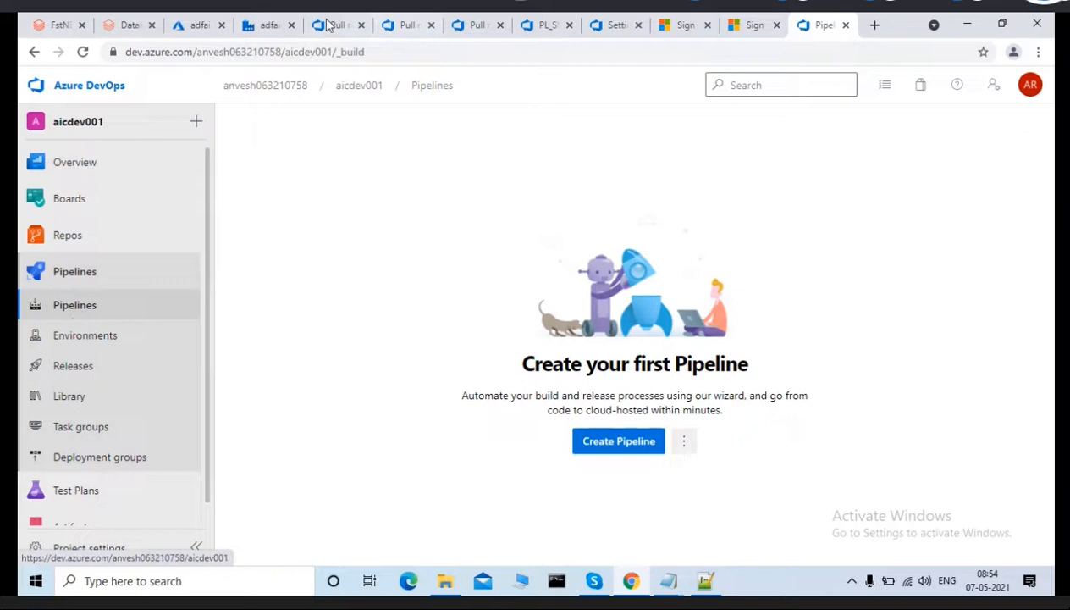
# Return to ADF Studio to view PL_MASTER's AT_EXPL_PL_WAIT, AT_EXPL_PL_SV and AT_WAIT chain.
pyautogui.click(263, 30)
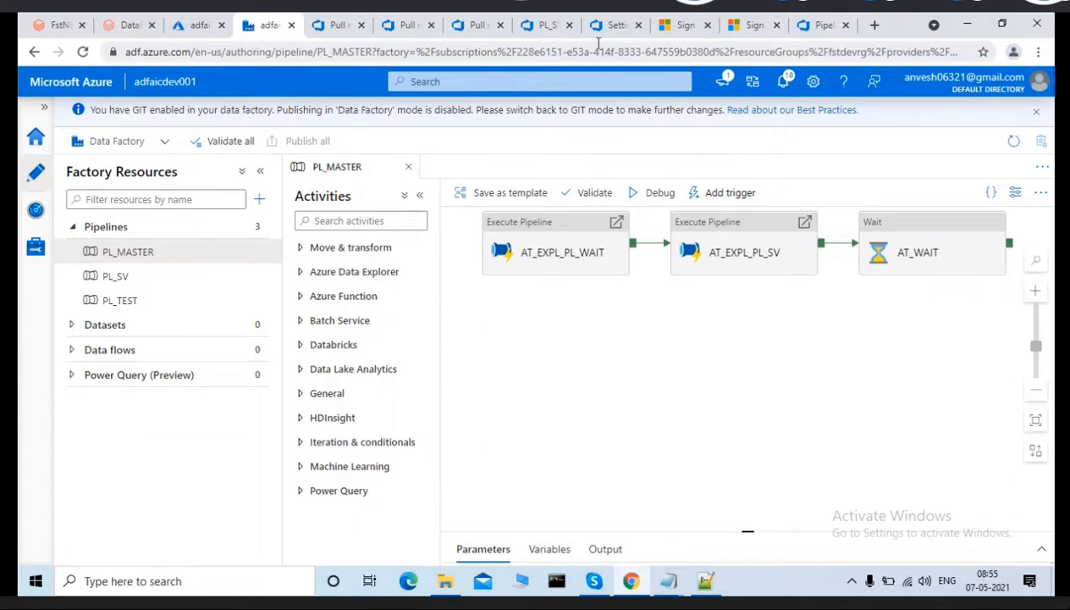
# On the adf_publish branch, open adfaicdev001/ARMTemplateForFactory.json and show its History.
pyautogui.click(545, 24)
pyautogui.click(511, 129)
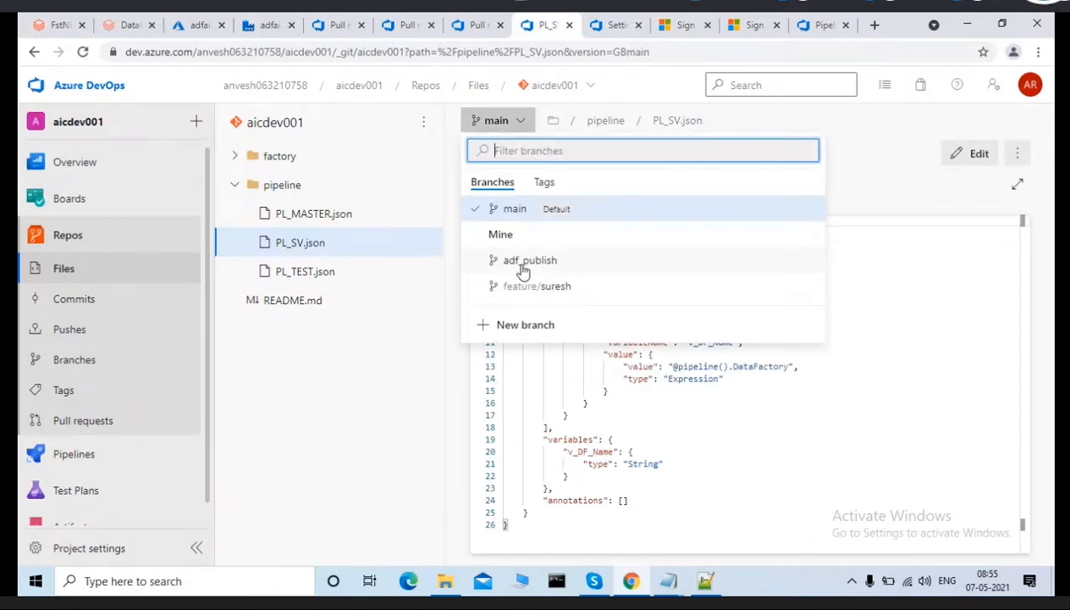
pyautogui.click(528, 261)
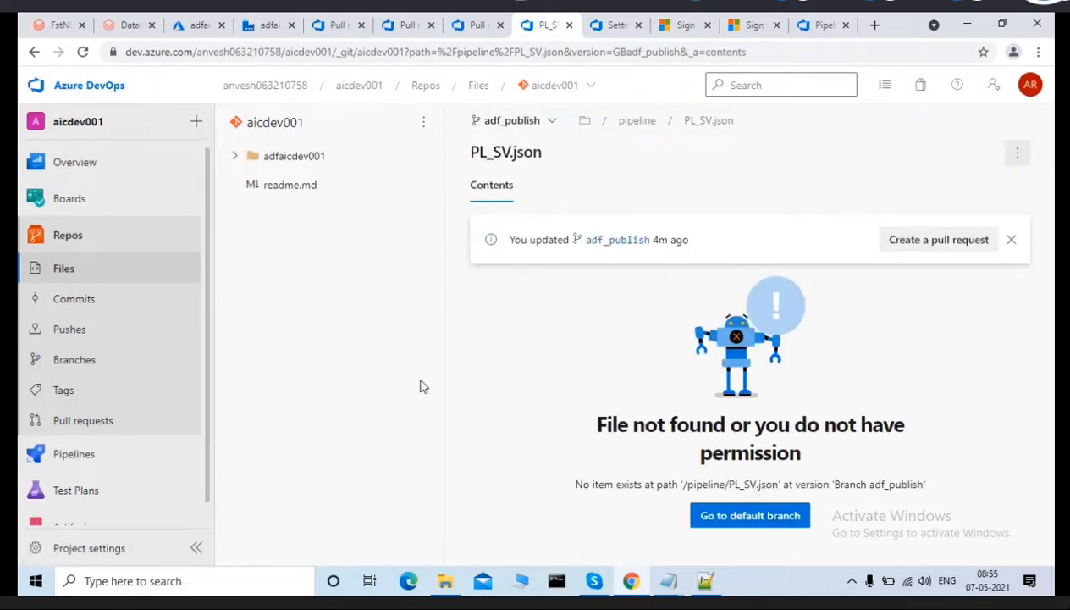
pyautogui.click(257, 165)
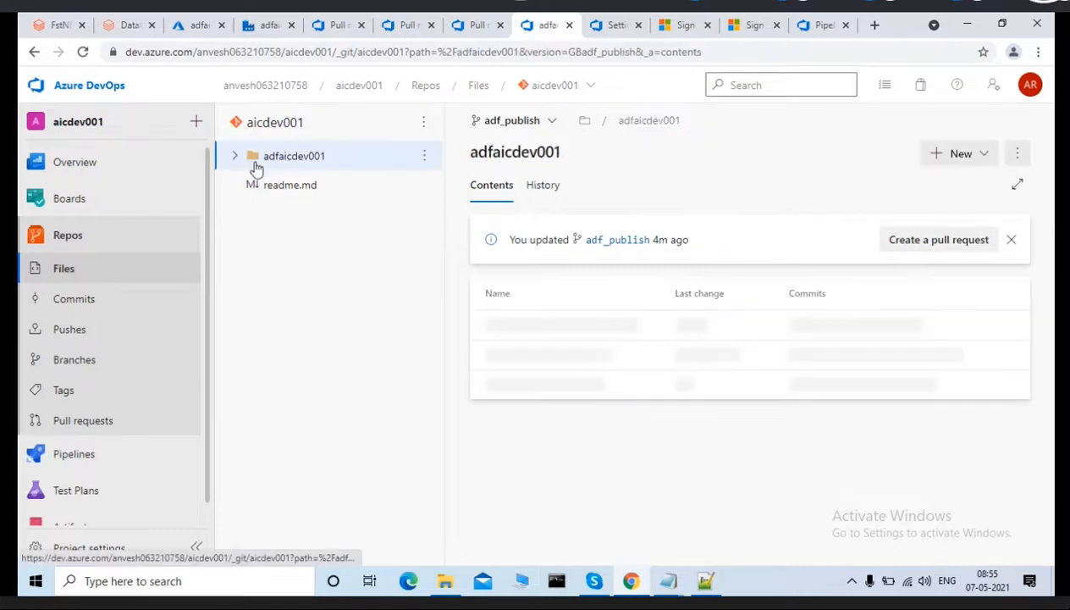
pyautogui.click(235, 156)
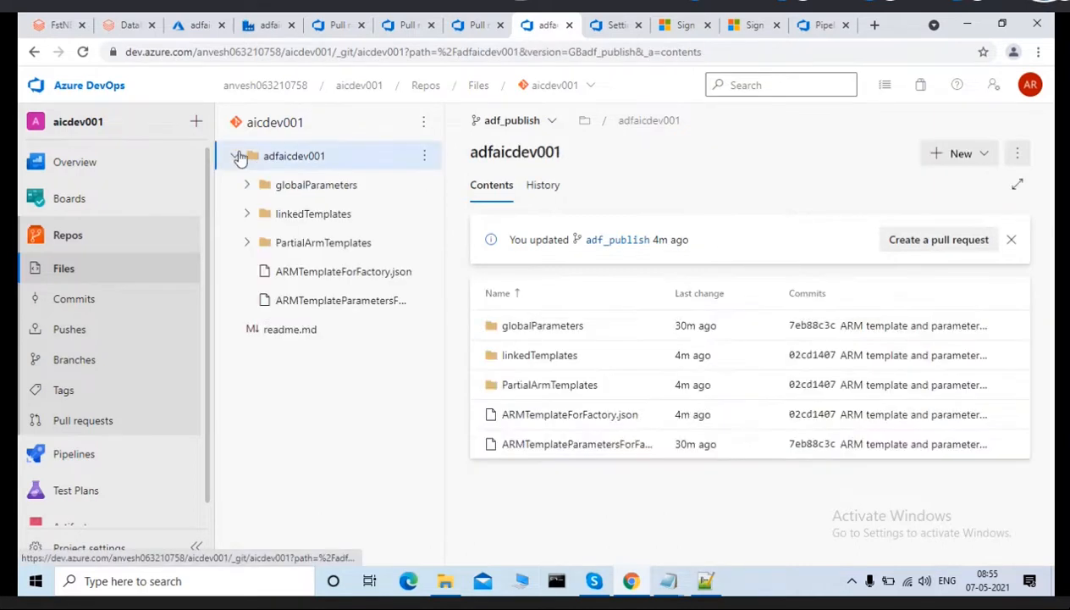
pyautogui.click(529, 413)
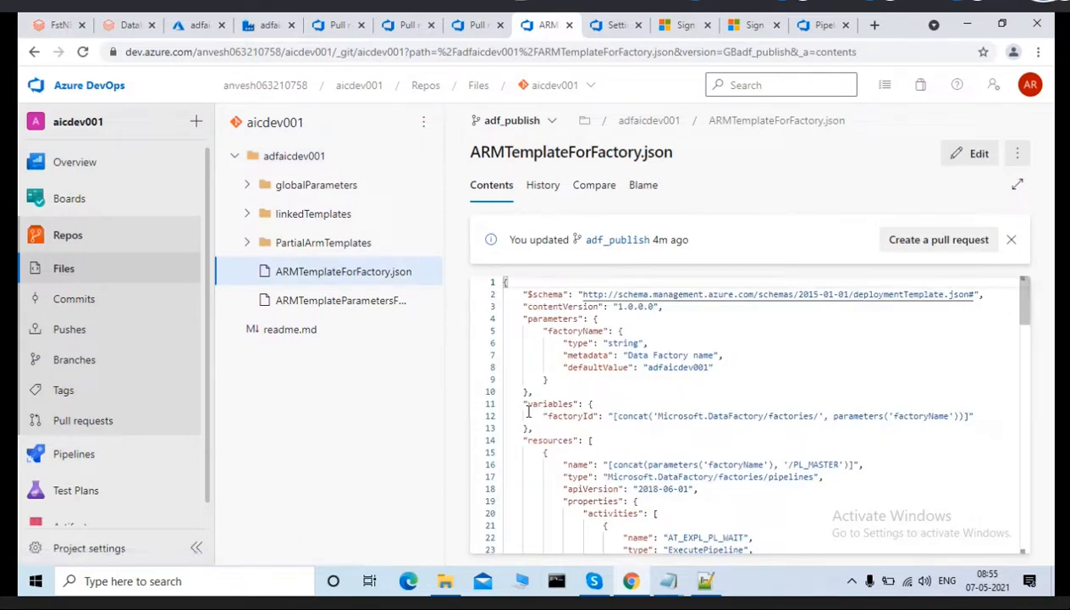
pyautogui.click(546, 190)
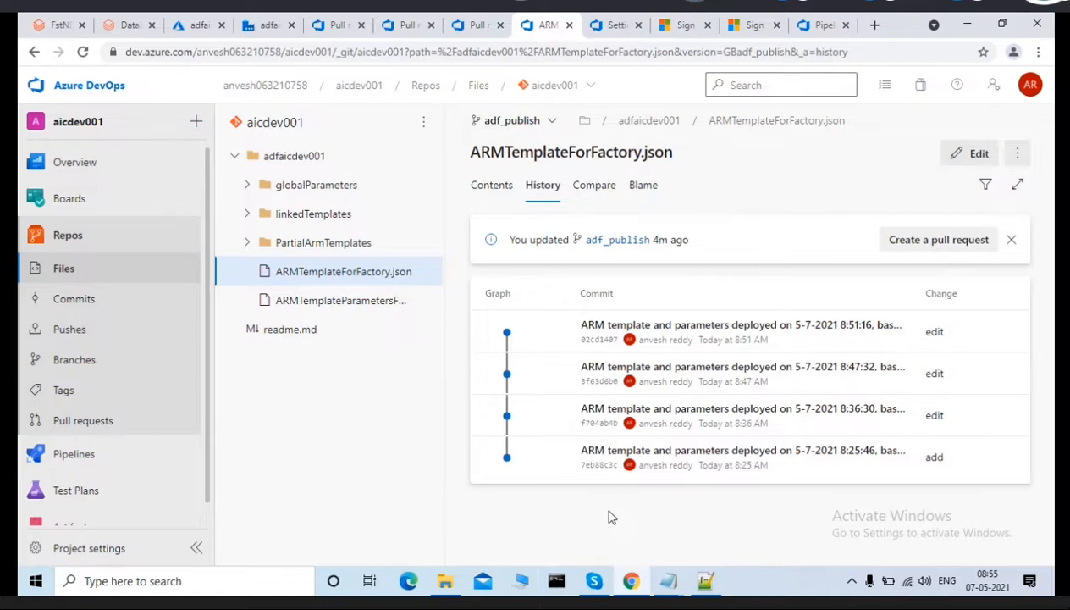
# Compare ARMTemplateForFactory.json against commit 3f63d6b0, then view ARMTemplateParametersForFactory.json's comparison.
pyautogui.click(599, 192)
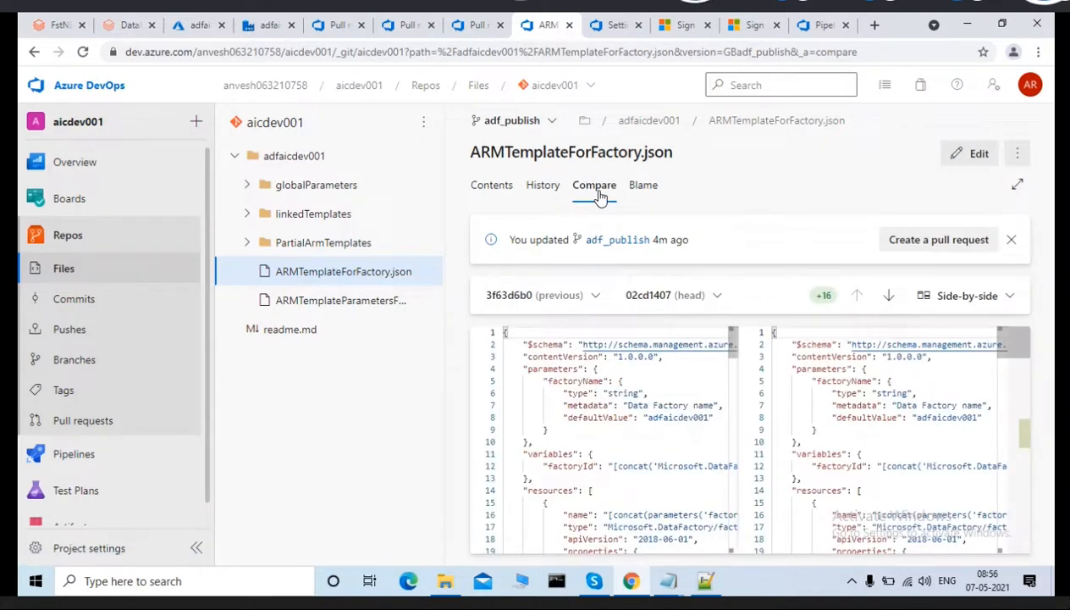
pyautogui.click(596, 302)
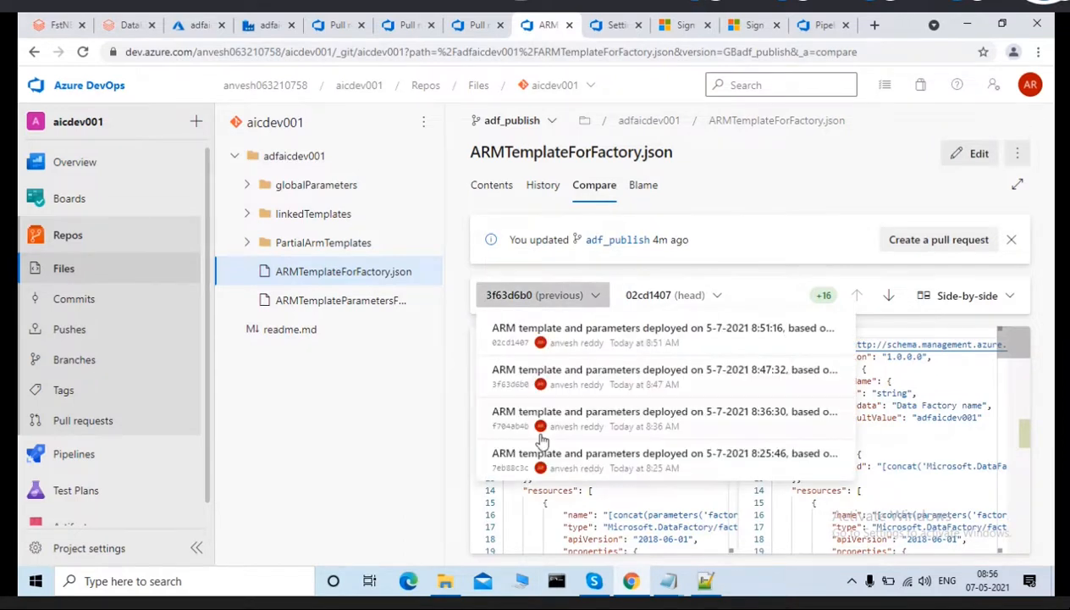
pyautogui.click(381, 415)
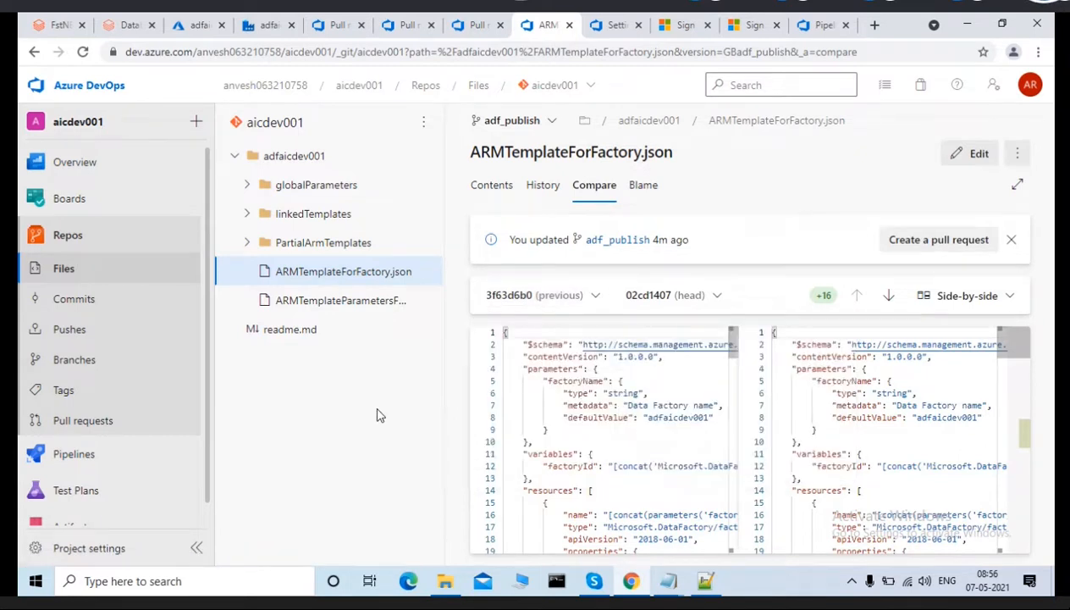
pyautogui.click(339, 302)
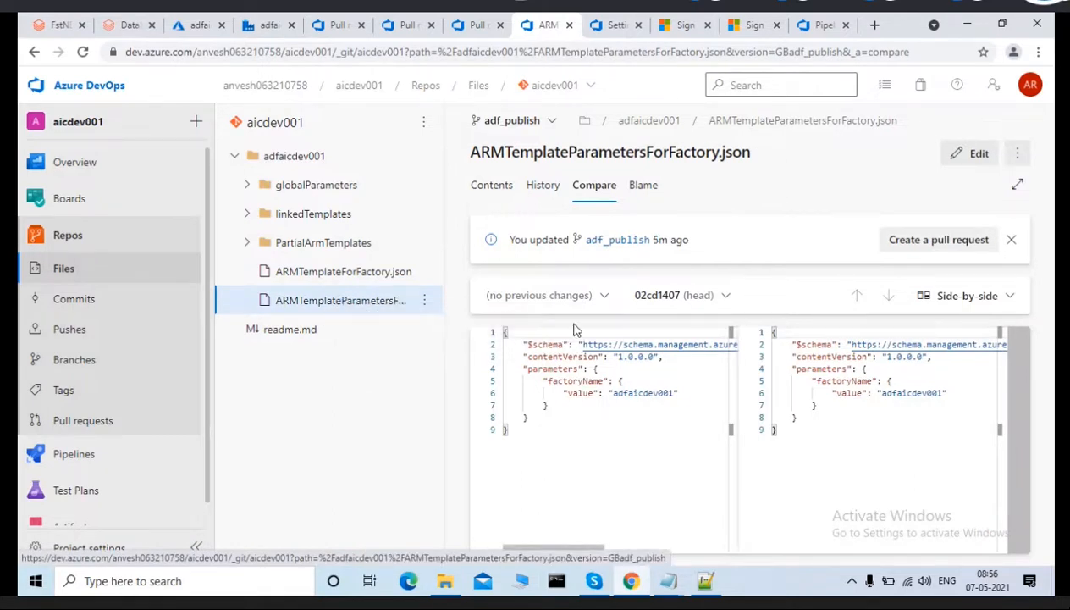
# Review commit histories of ARMTemplateForFactory.json and its parameters file, then return to Data Factory.
pyautogui.click(544, 187)
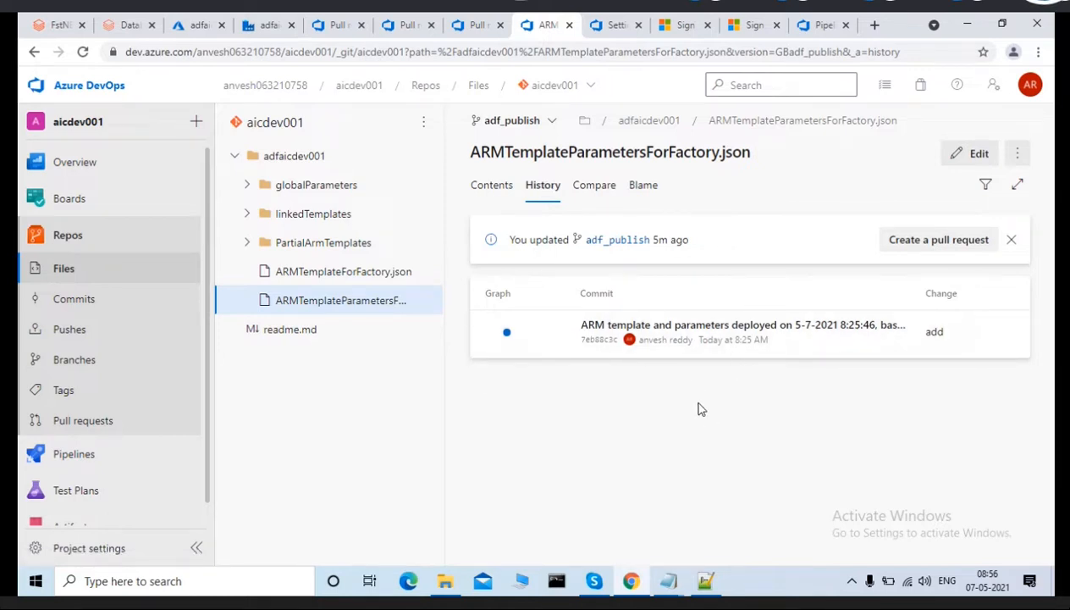
pyautogui.click(329, 270)
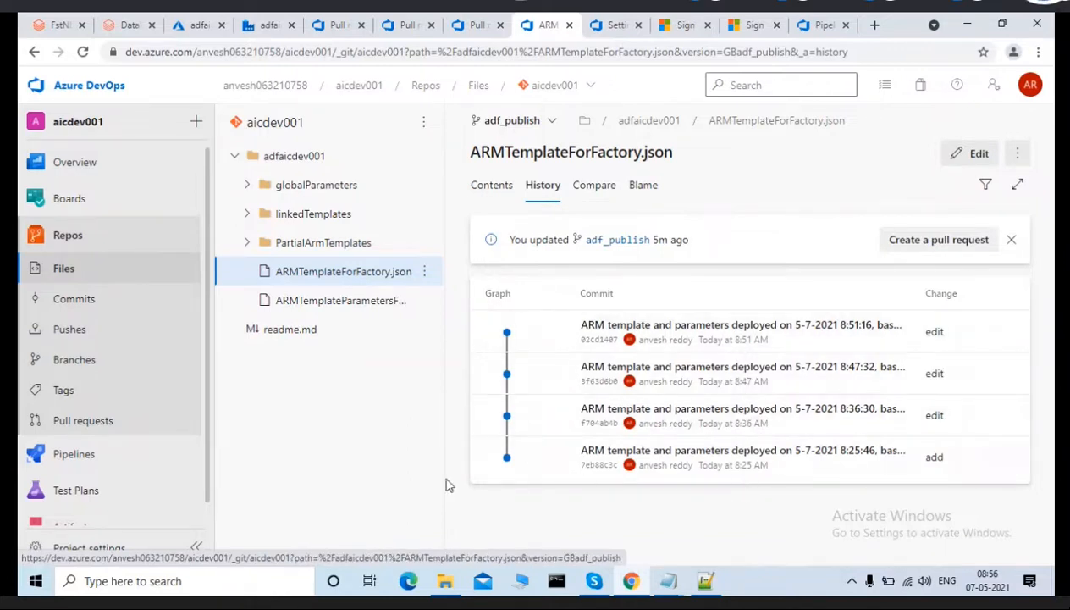
pyautogui.click(318, 310)
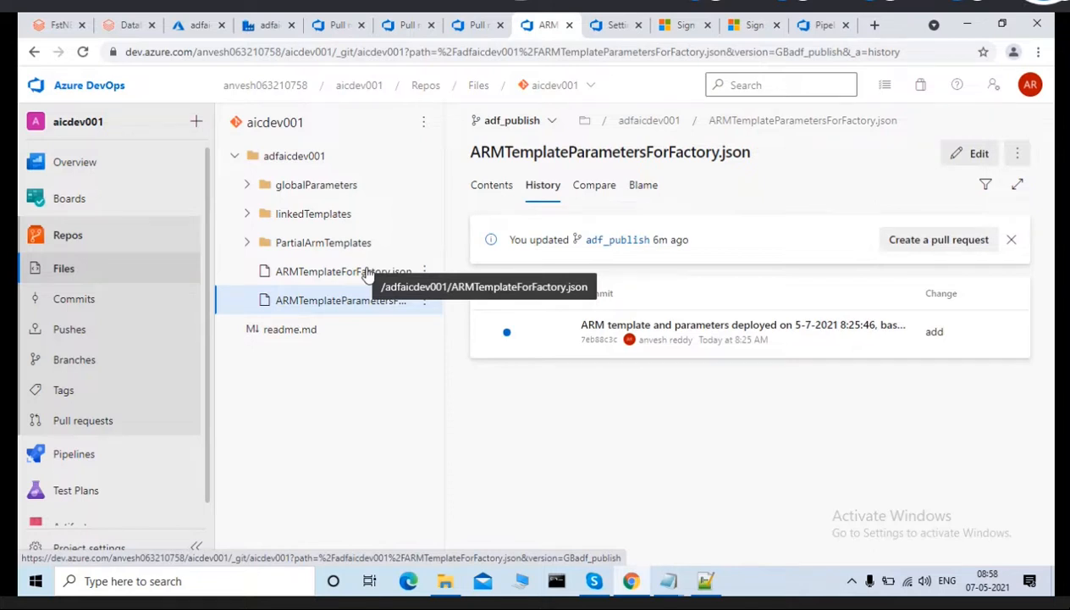
pyautogui.click(268, 26)
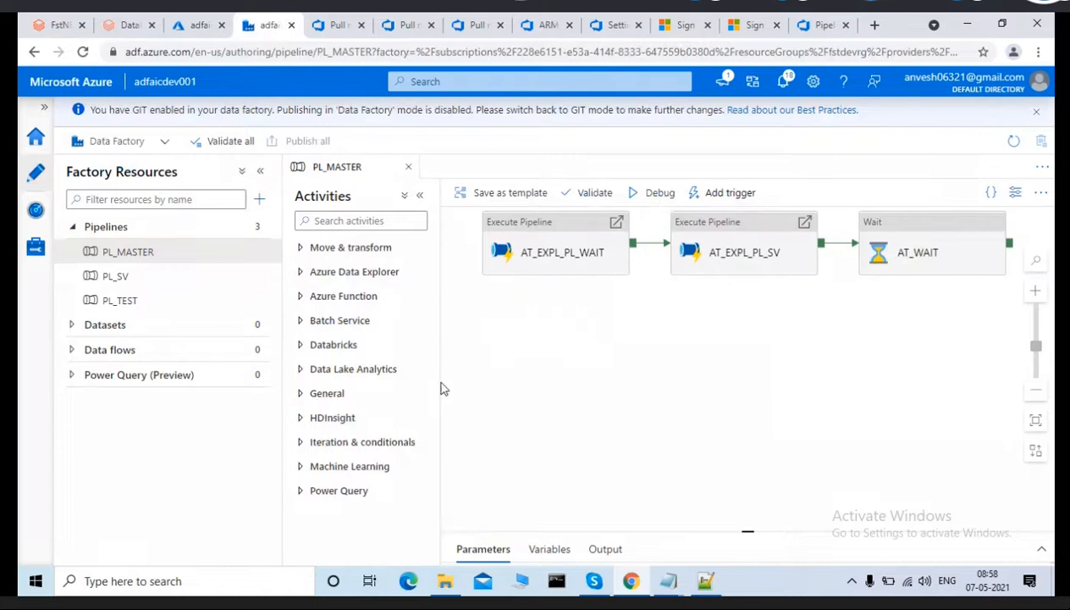
# Close the PL_MASTER pipeline tab in the editor.
pyautogui.click(408, 168)
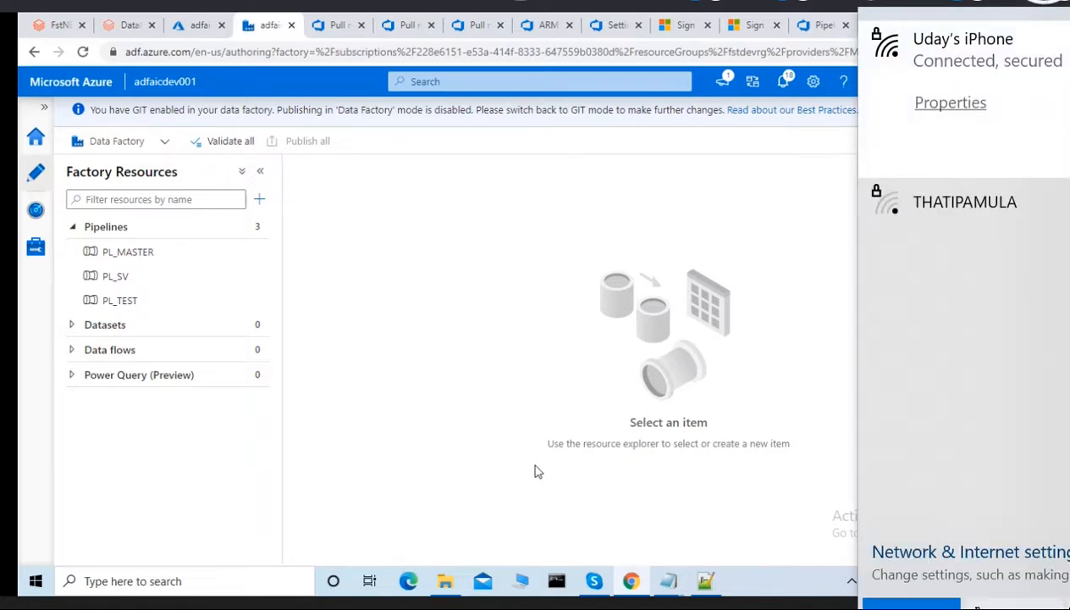
pyautogui.press('Escape')
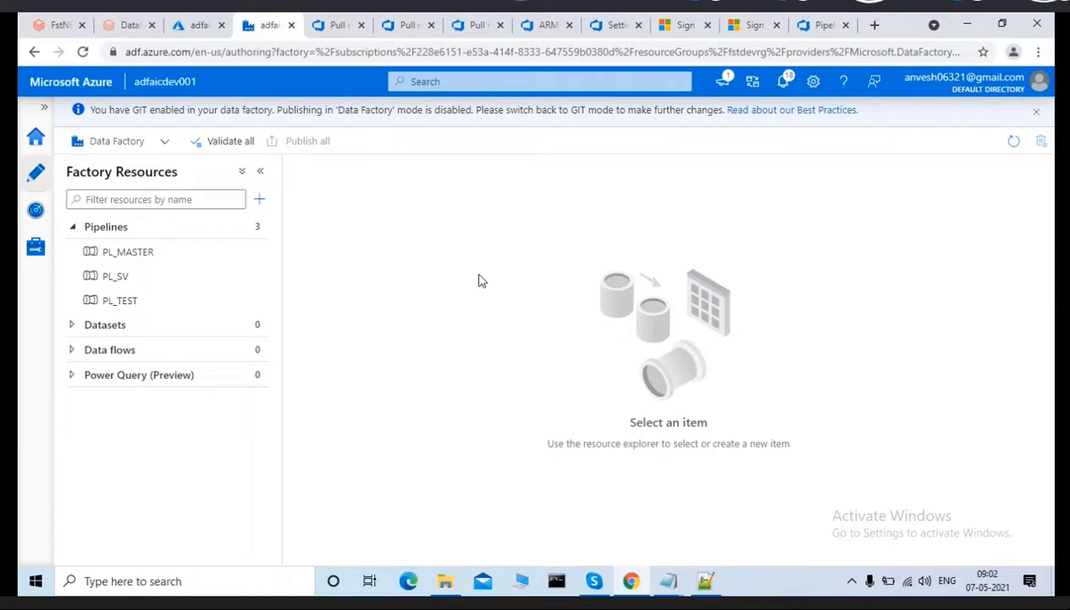
pyautogui.click(477, 22)
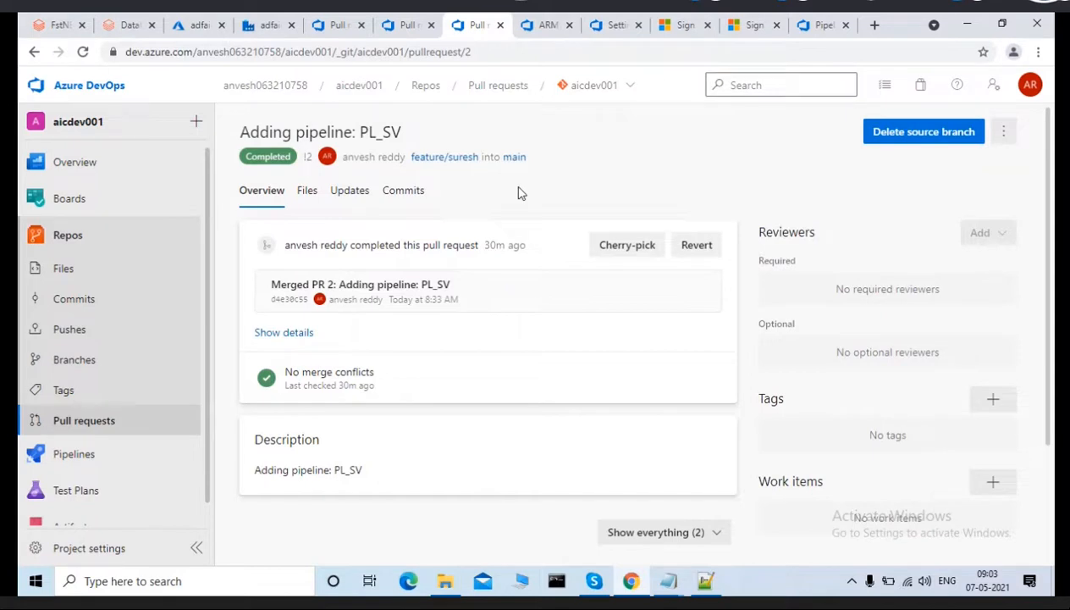
pyautogui.click(262, 24)
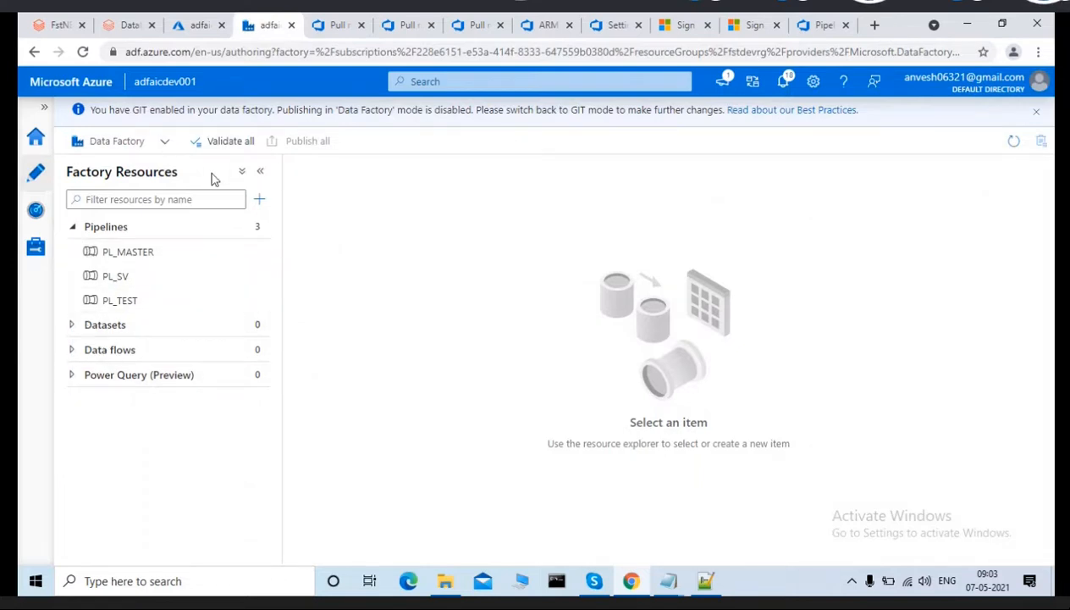
# Switch the factory from live mode back to Azure DevOps Git mode.
pyautogui.click(166, 146)
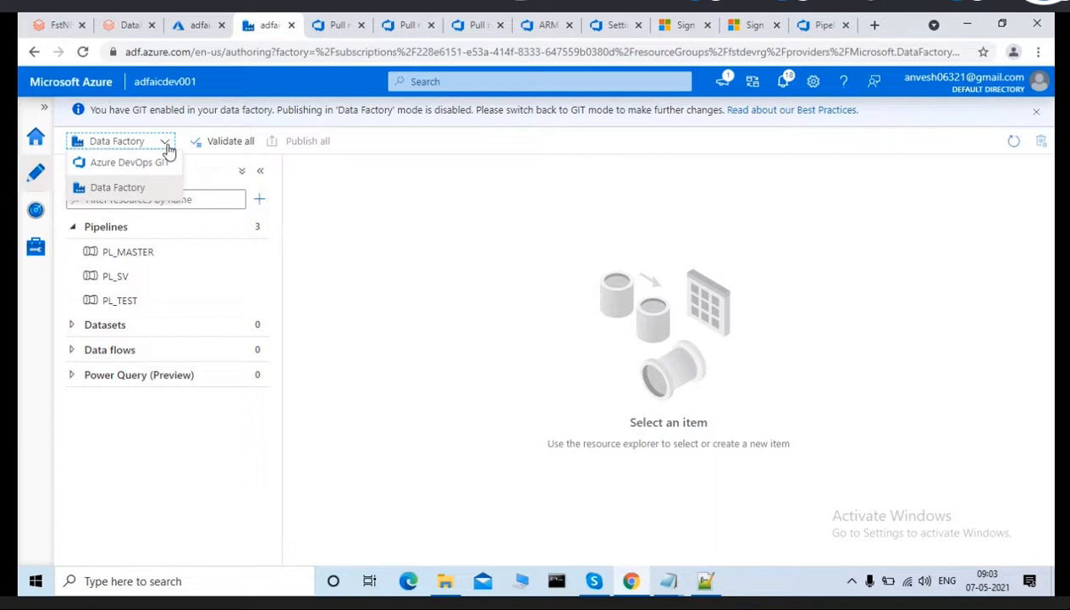
pyautogui.click(370, 203)
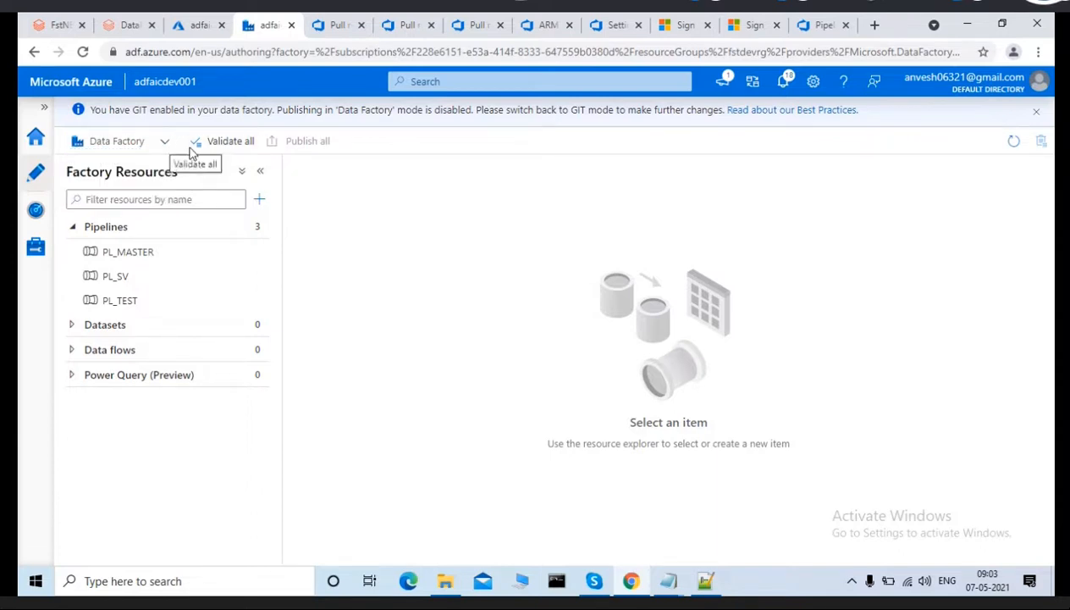
pyautogui.click(164, 144)
pyautogui.click(101, 168)
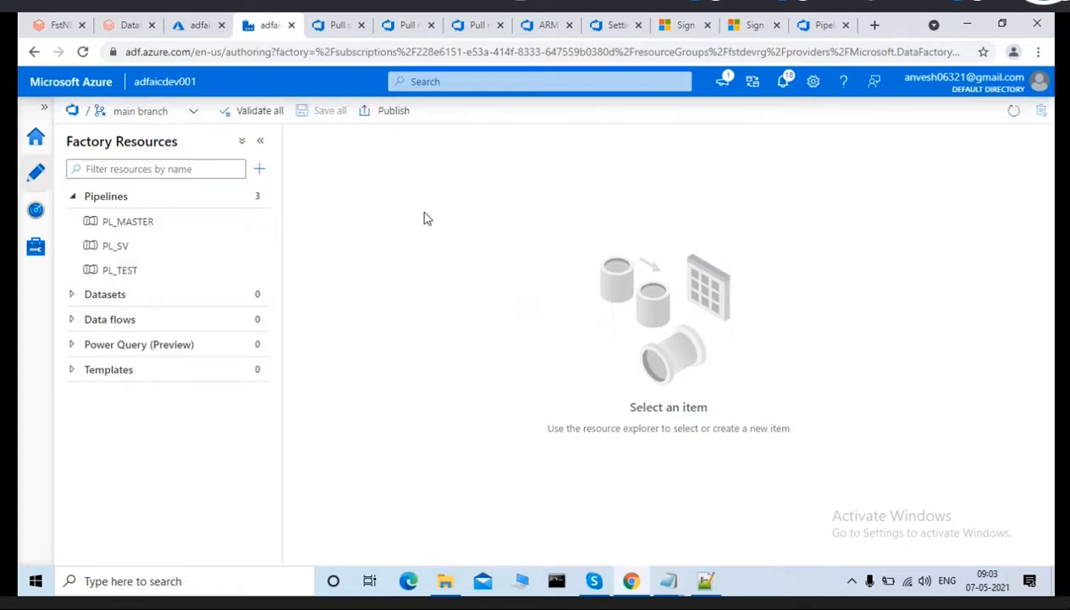
# Select the feature/suresh branch, which shows only PL_SV and PL_TEST.
pyautogui.click(189, 115)
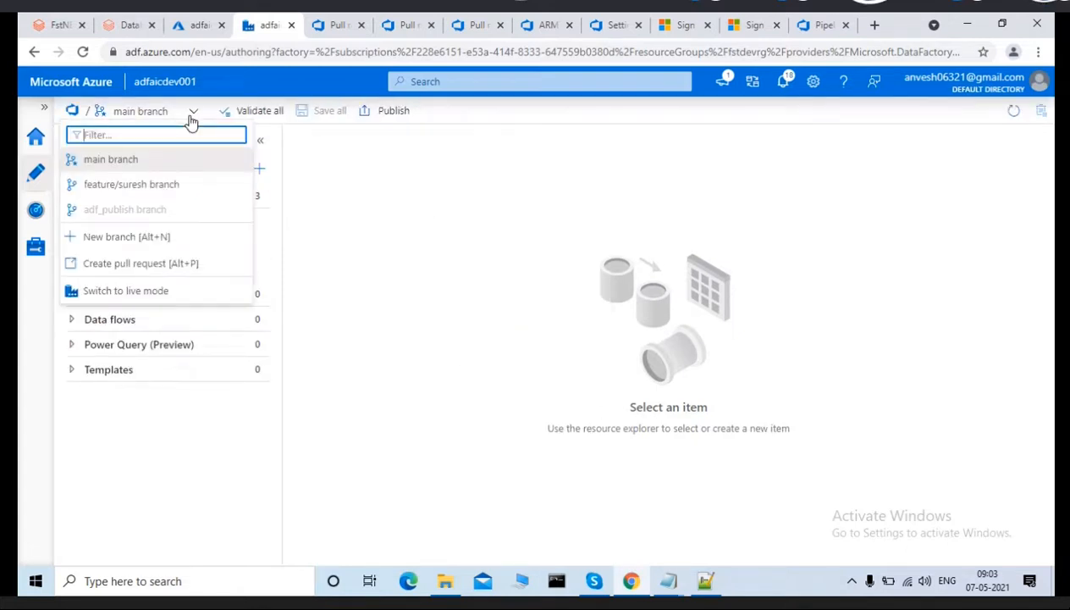
pyautogui.click(109, 187)
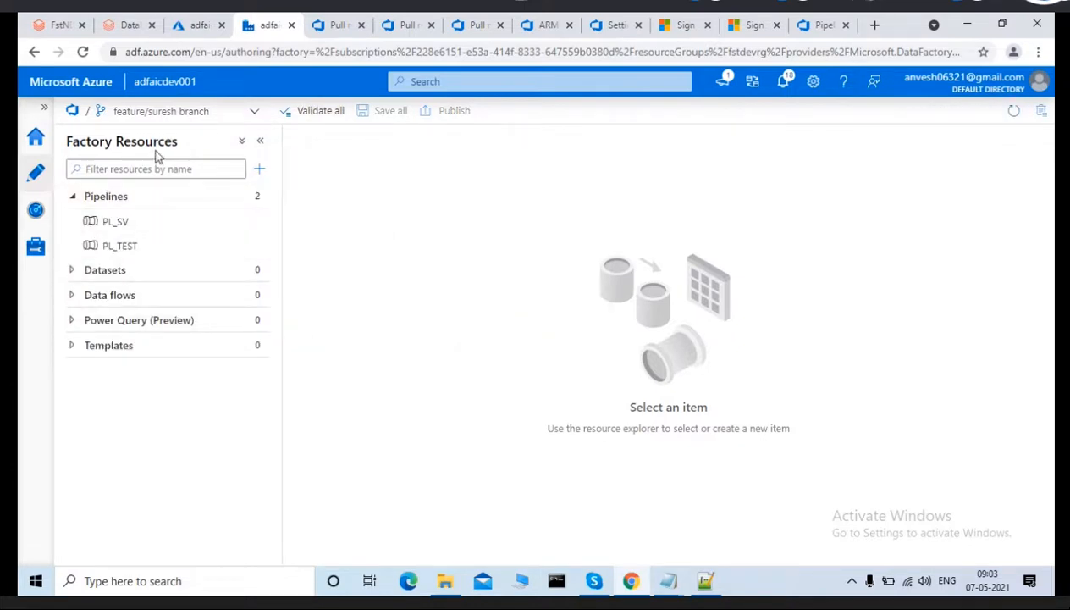
pyautogui.moveTo(221, 210)
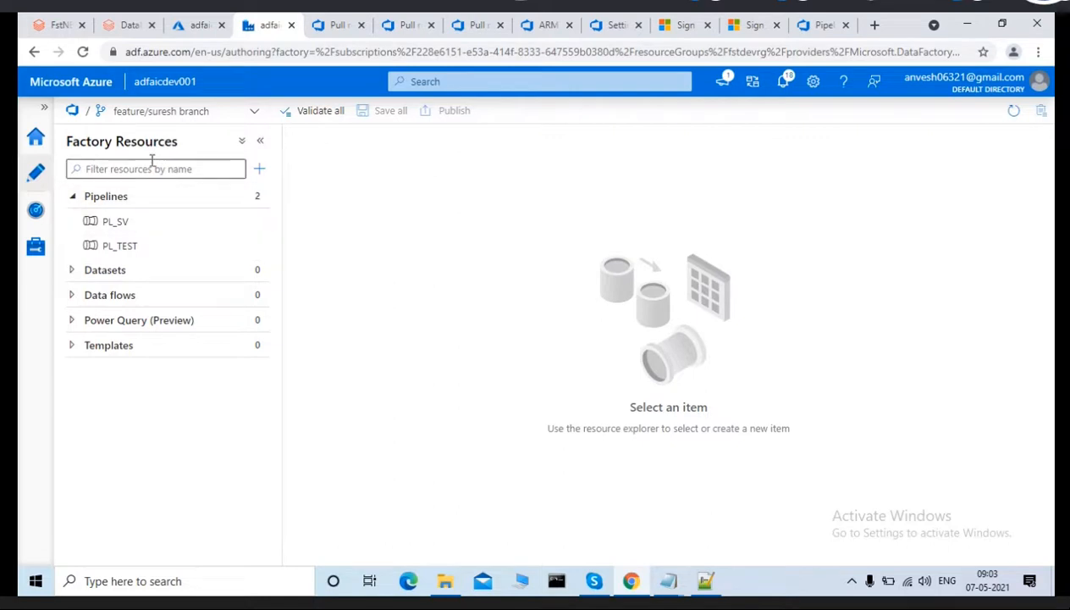
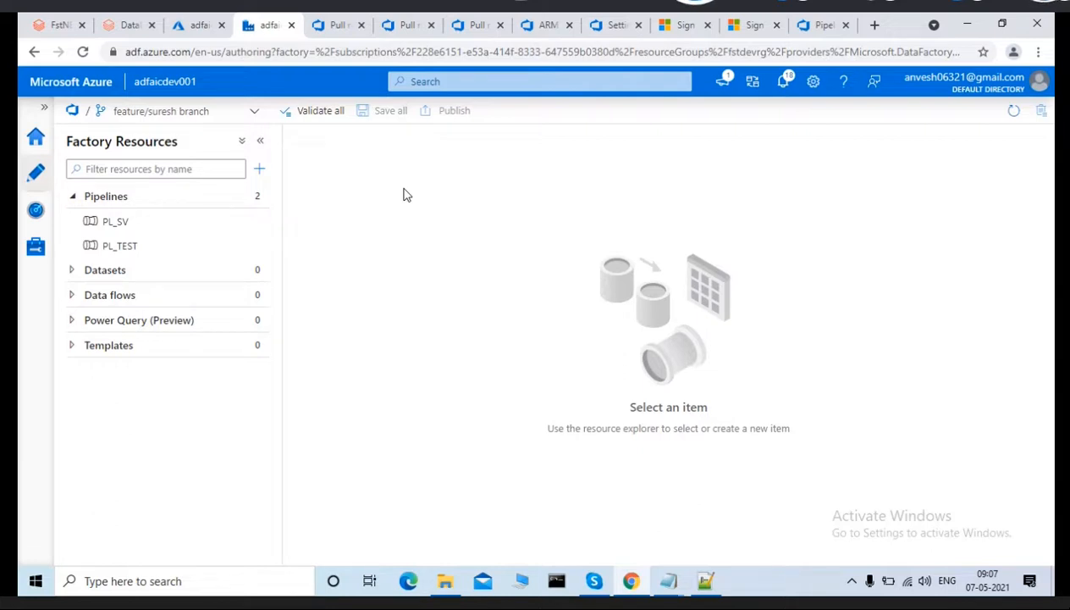
# Switch the factory to live mode and back to Git mode, reload authoring, and check the branch list.
pyautogui.click(255, 112)
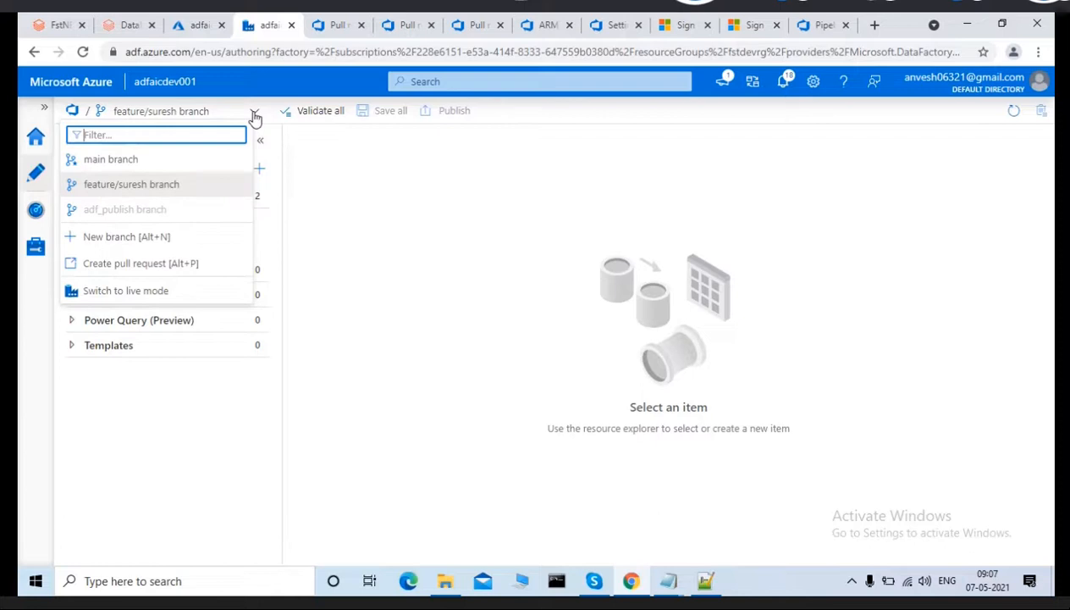
pyautogui.click(107, 293)
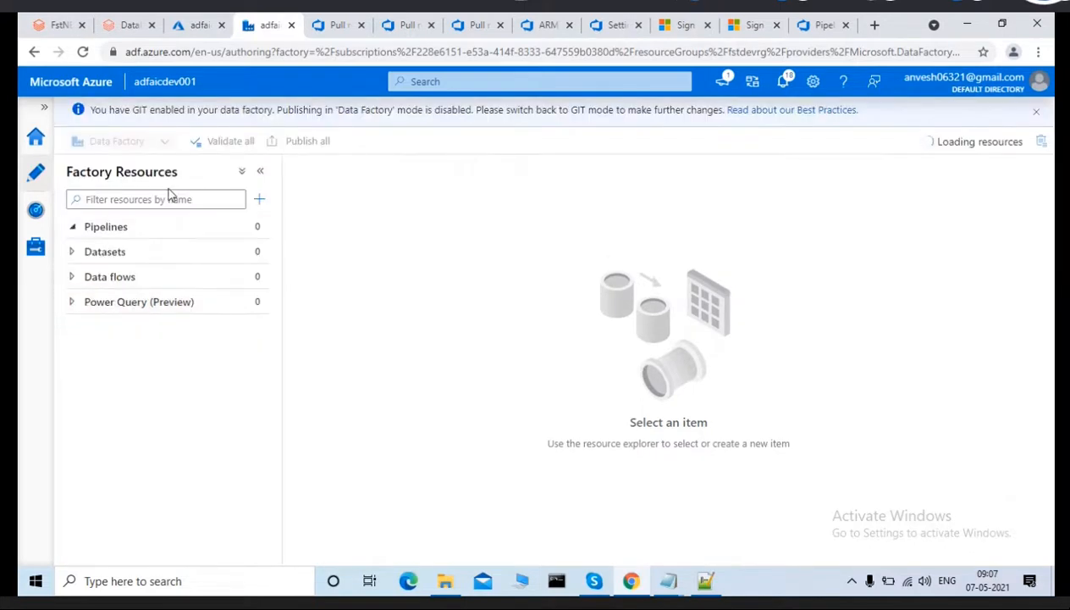
pyautogui.click(164, 143)
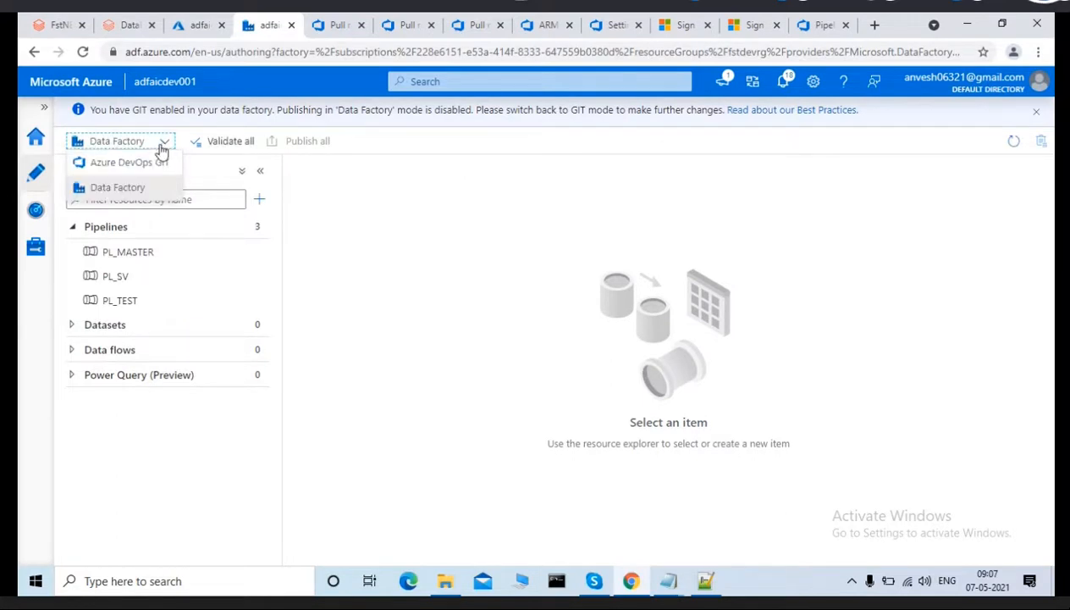
pyautogui.click(121, 167)
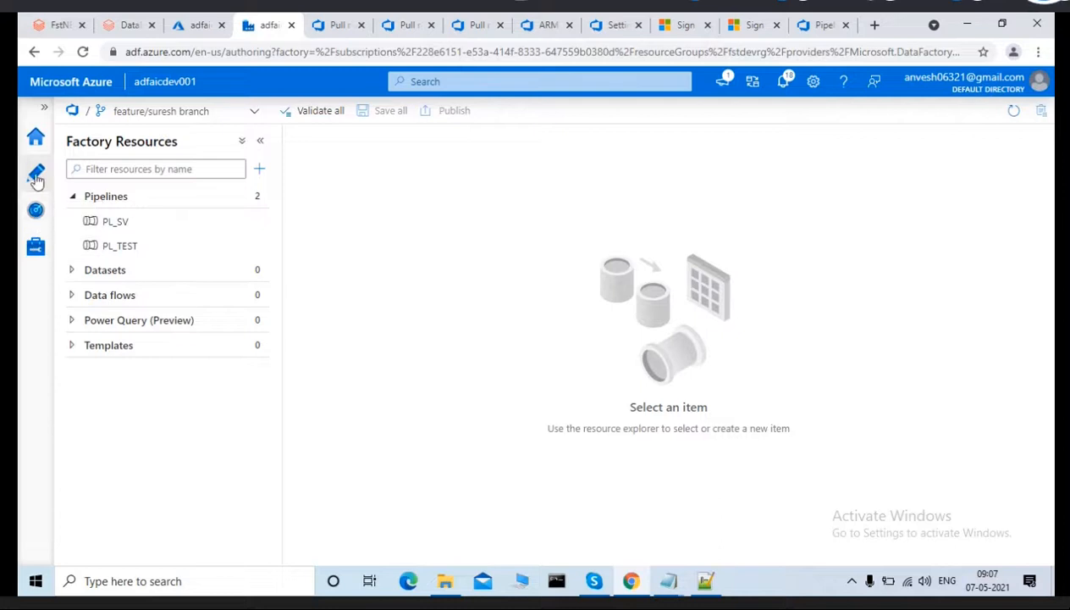
pyautogui.click(35, 138)
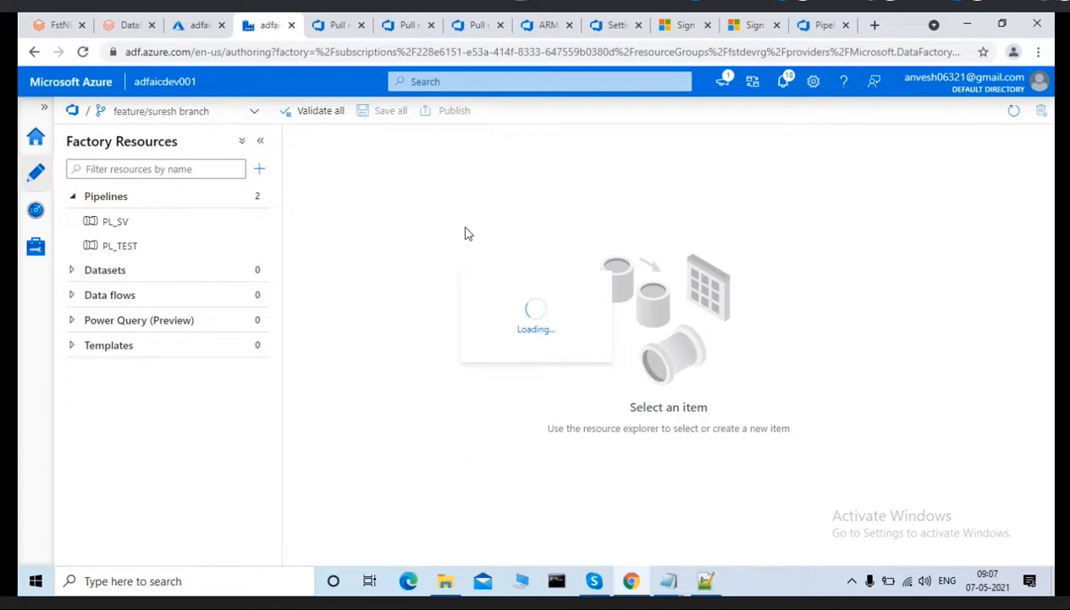
pyautogui.click(255, 112)
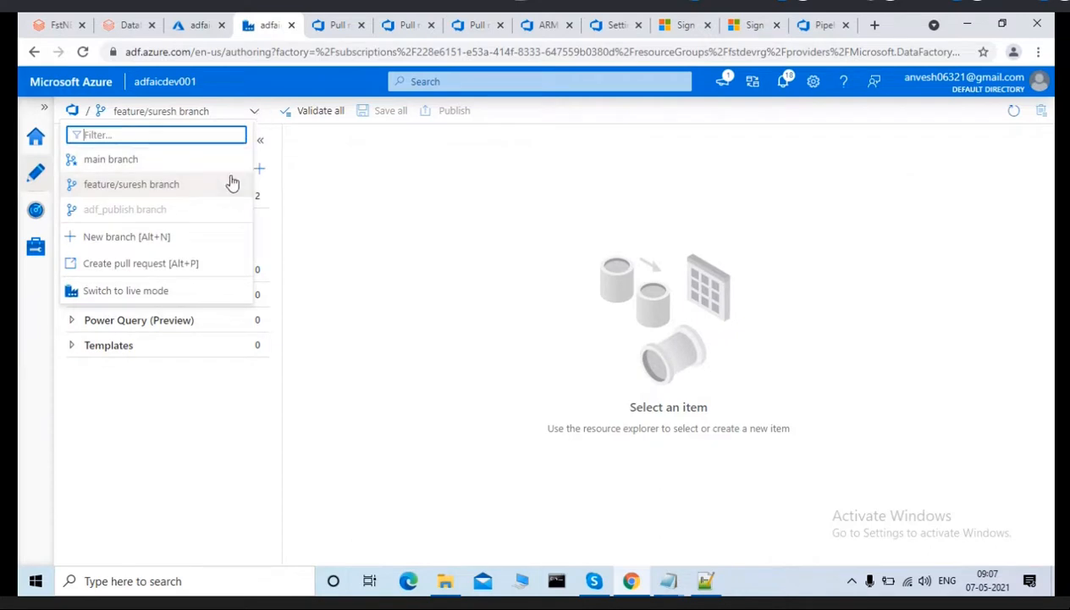
pyautogui.click(116, 295)
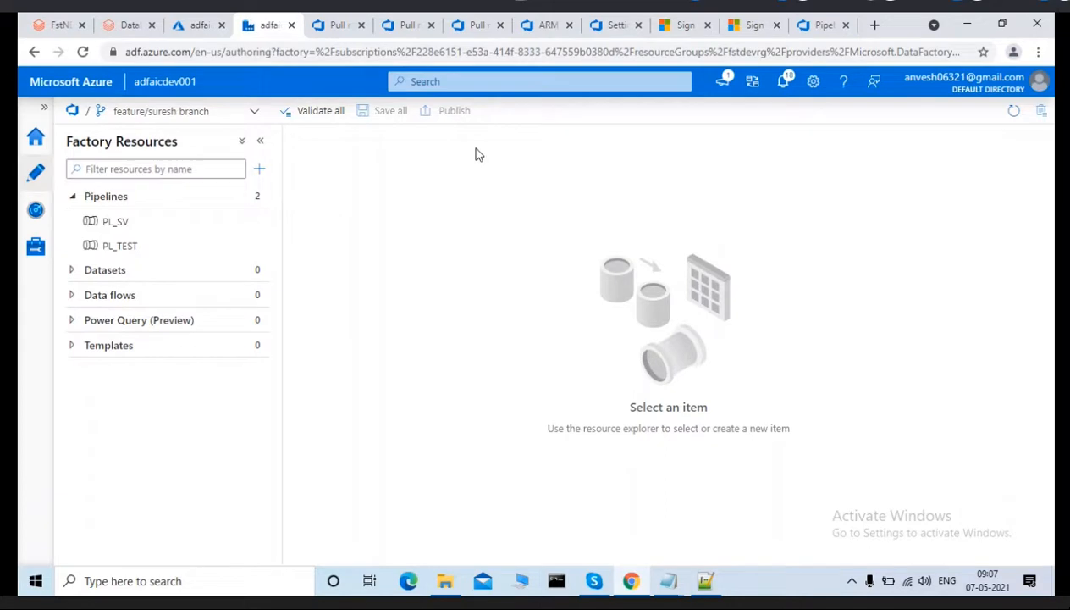
# Look over the factory home page, account details and studio settings without changing anything.
pyautogui.click(32, 141)
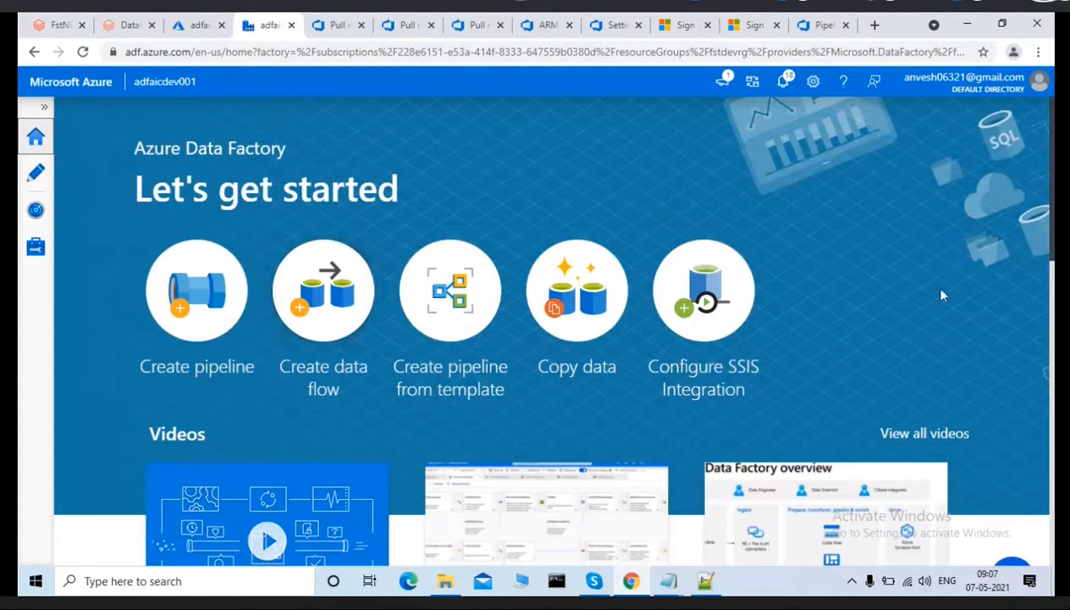
pyautogui.click(1034, 85)
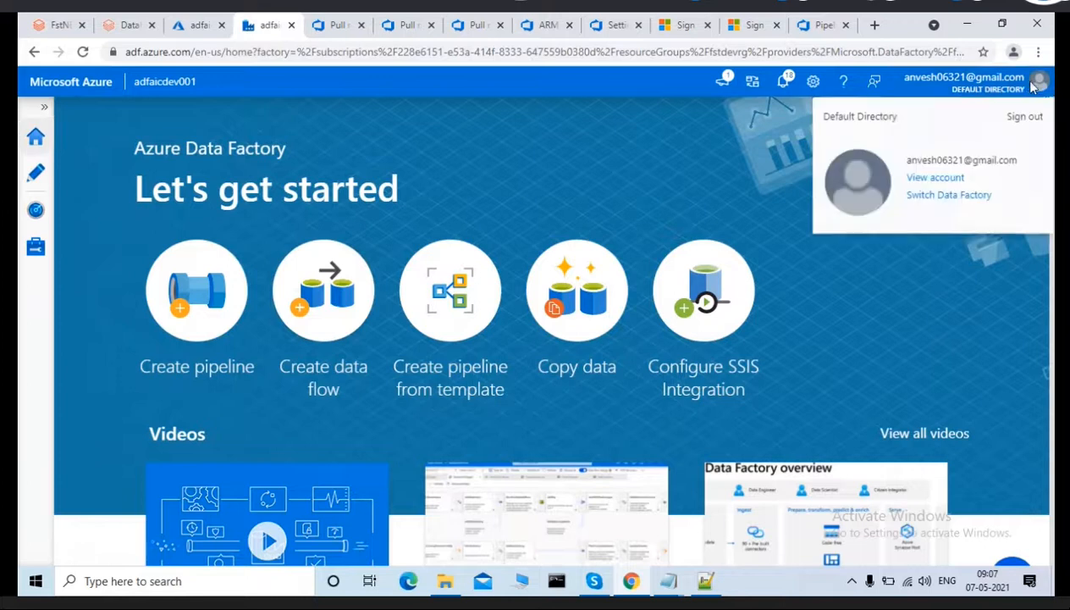
pyautogui.click(694, 139)
pyautogui.click(813, 82)
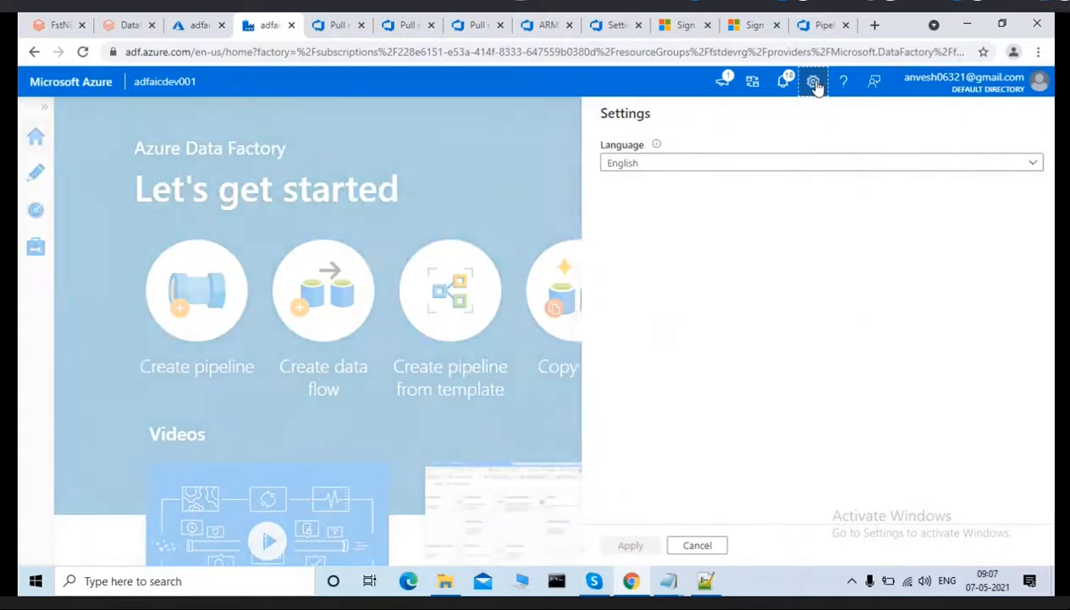
pyautogui.click(690, 546)
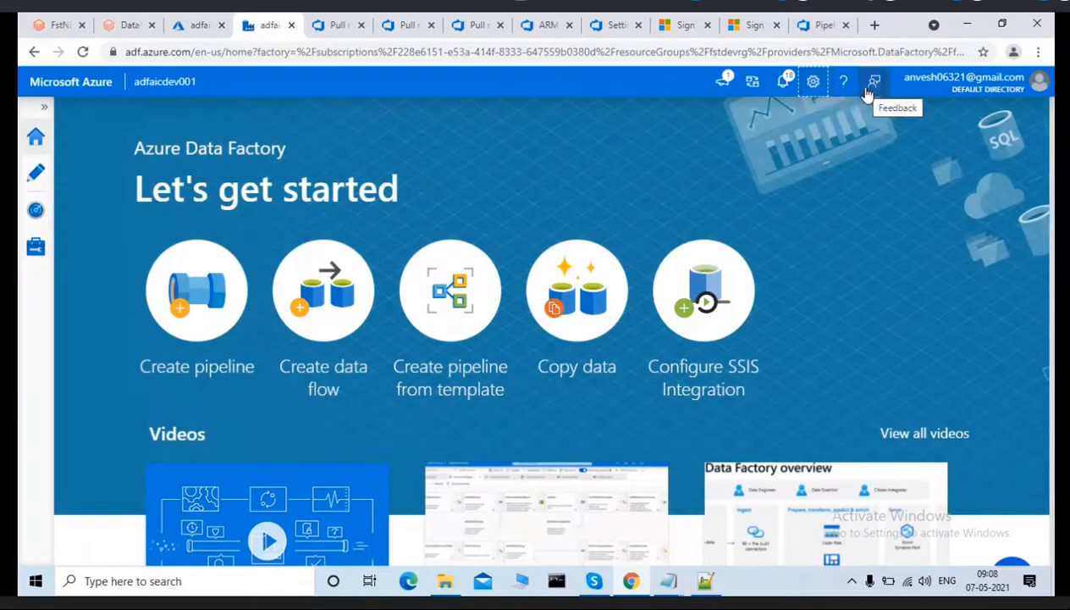
pyautogui.click(1035, 85)
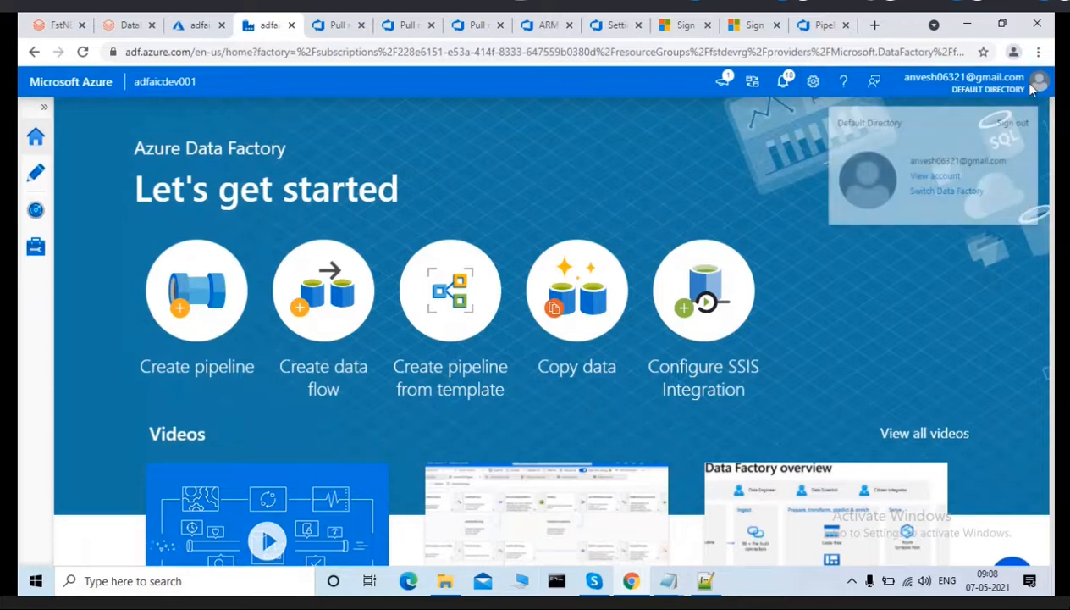
pyautogui.click(720, 156)
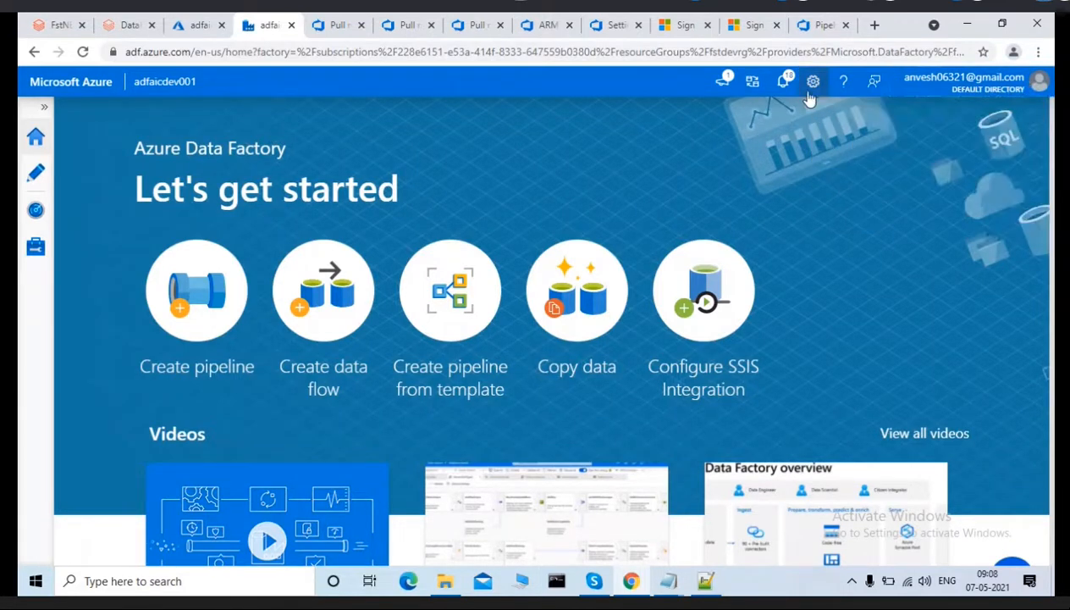
# Return to the authoring workspace and glance at the branch list twice without switching.
pyautogui.click(30, 178)
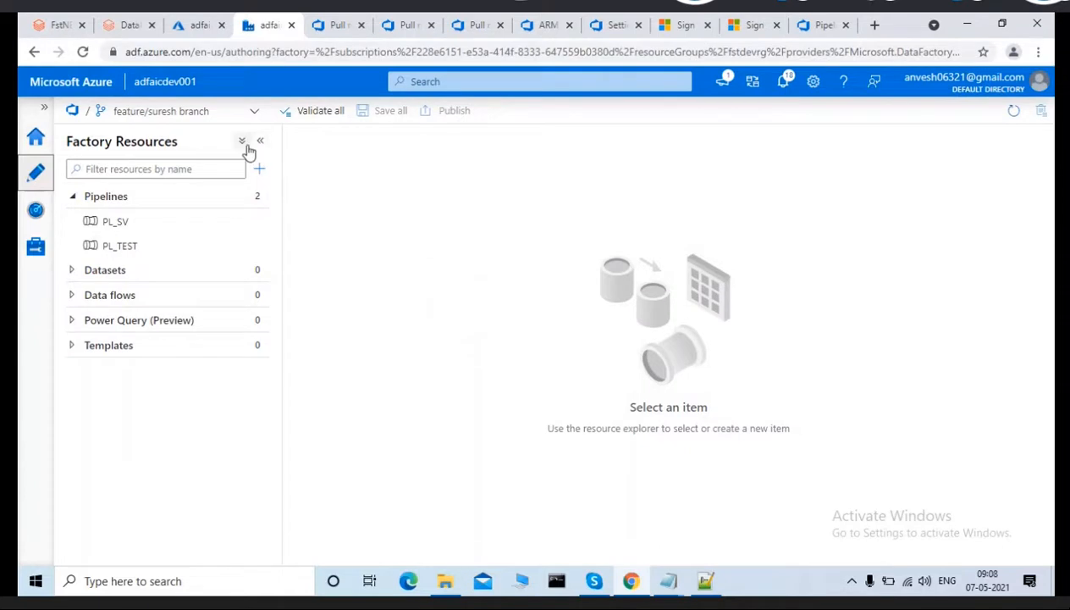
pyautogui.click(100, 113)
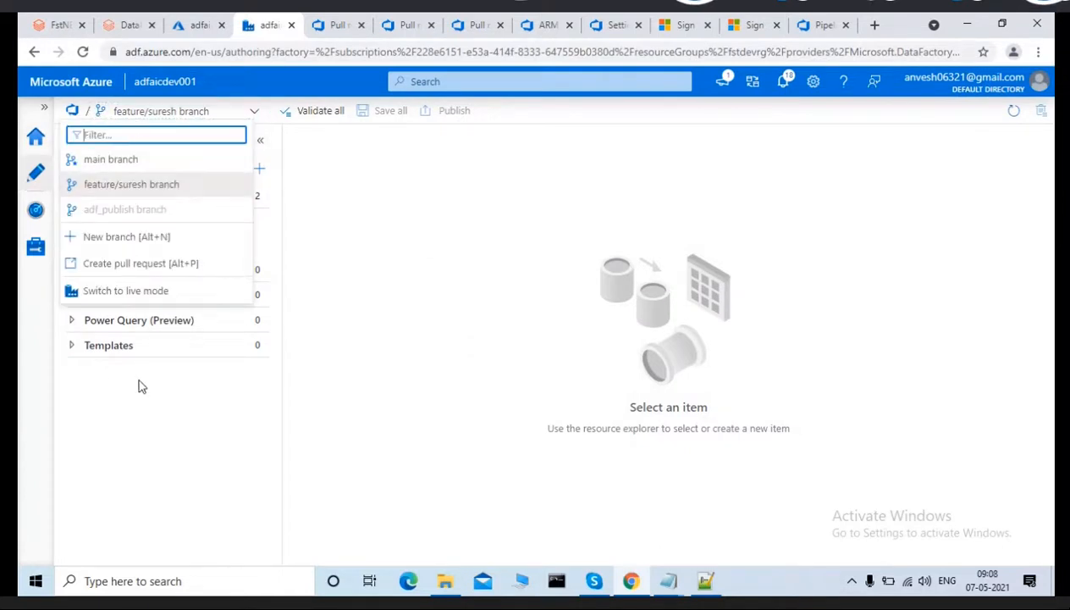
pyautogui.click(193, 413)
pyautogui.click(256, 113)
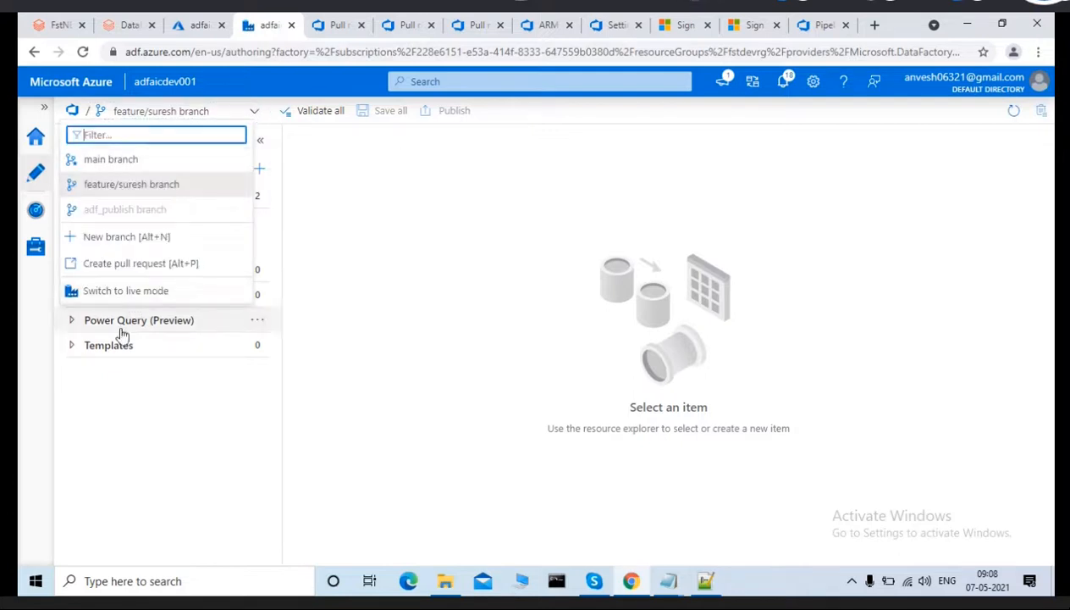
pyautogui.click(512, 268)
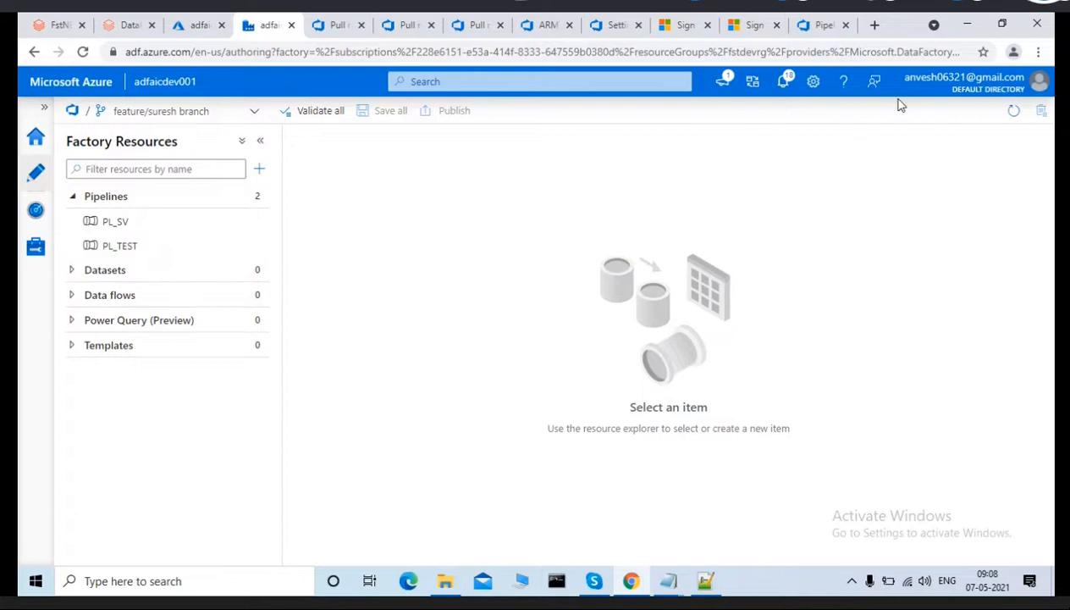
# Review the display language options, the feedback form and the data factory details, closing each unchanged.
pyautogui.click(811, 87)
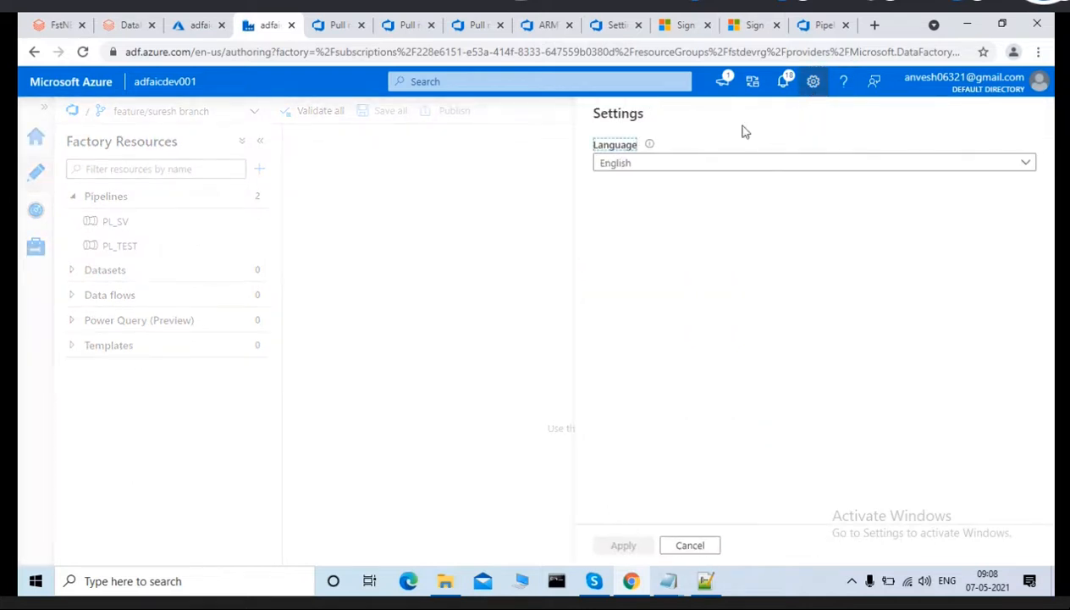
pyautogui.click(687, 164)
pyautogui.click(473, 236)
pyautogui.click(690, 544)
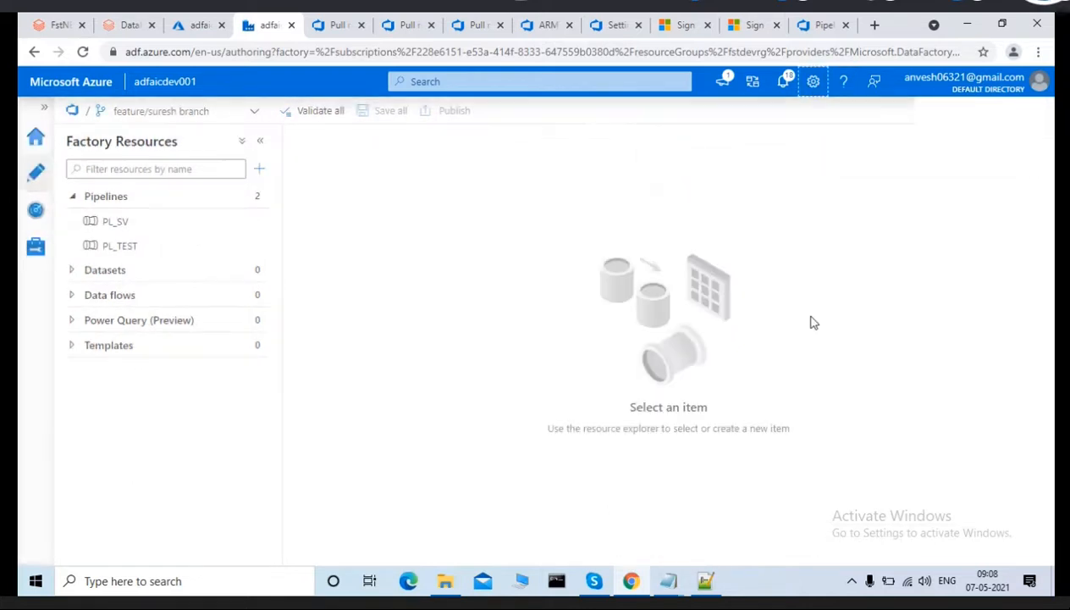
pyautogui.click(875, 83)
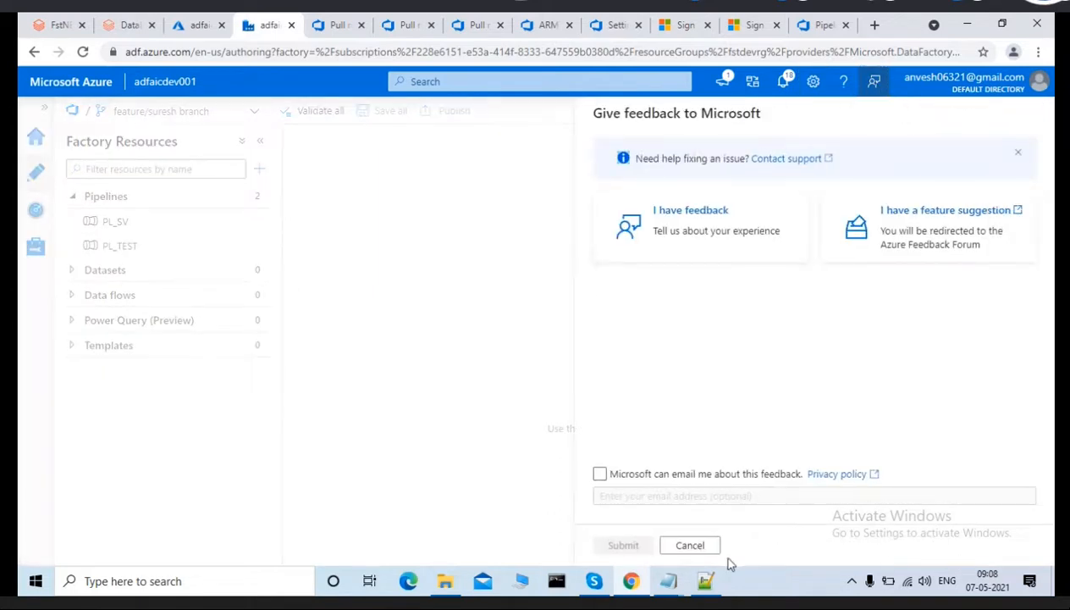
pyautogui.click(691, 545)
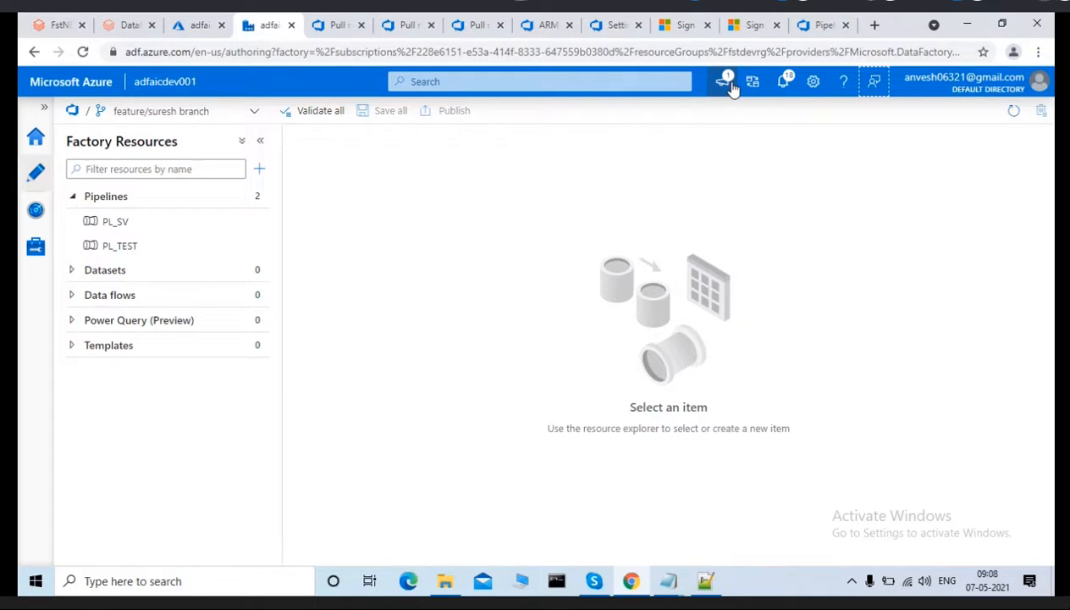
pyautogui.click(752, 82)
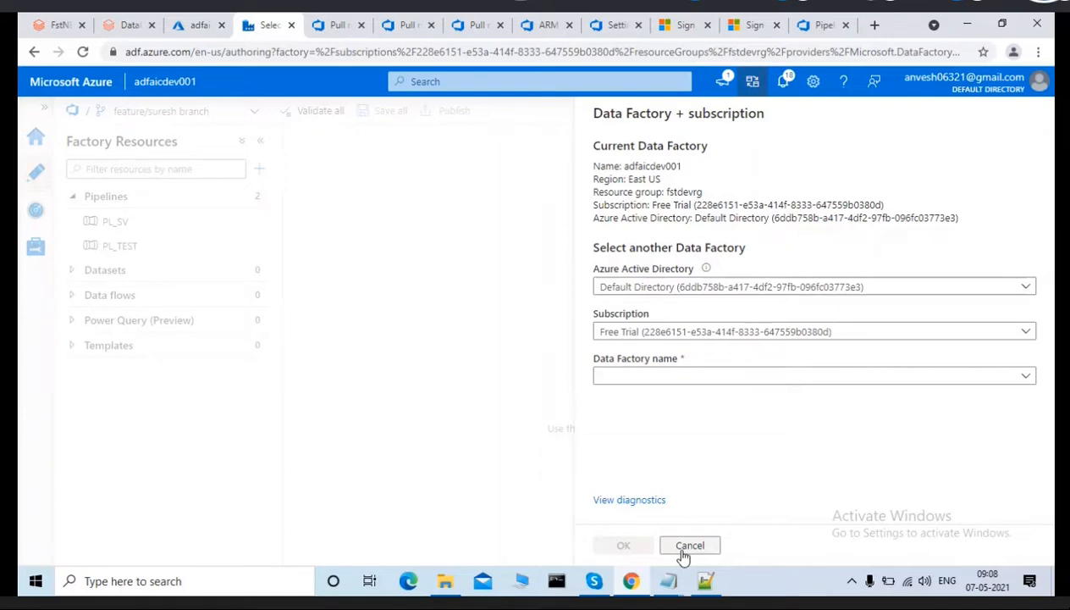
pyautogui.click(686, 549)
# Switch to the main branch, run Validate all, then return to the feature branch.
pyautogui.click(113, 113)
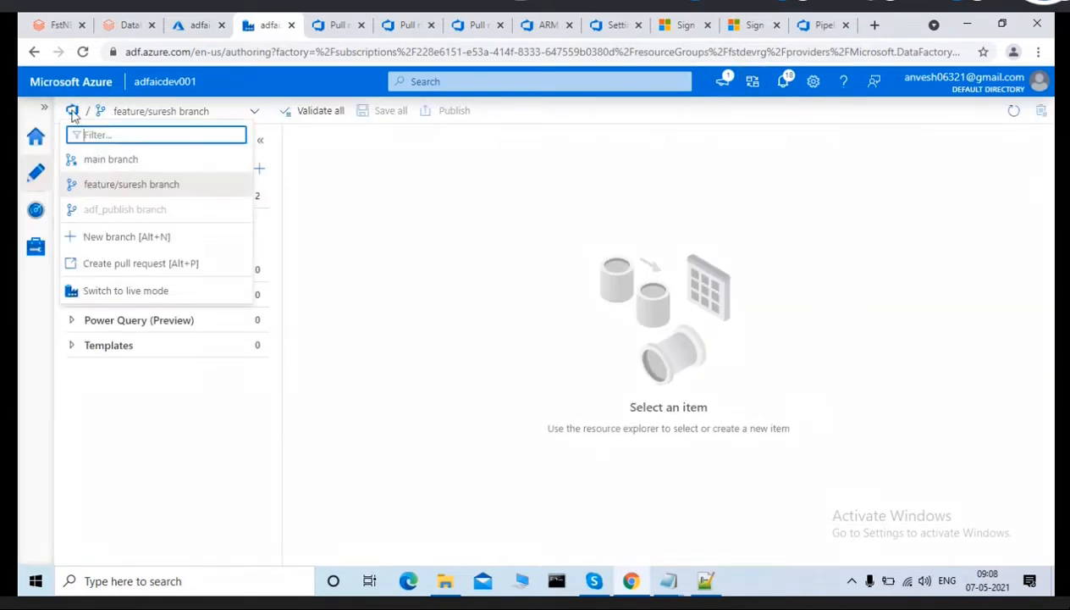
pyautogui.moveTo(319, 188); pyautogui.dragTo(252, 111)
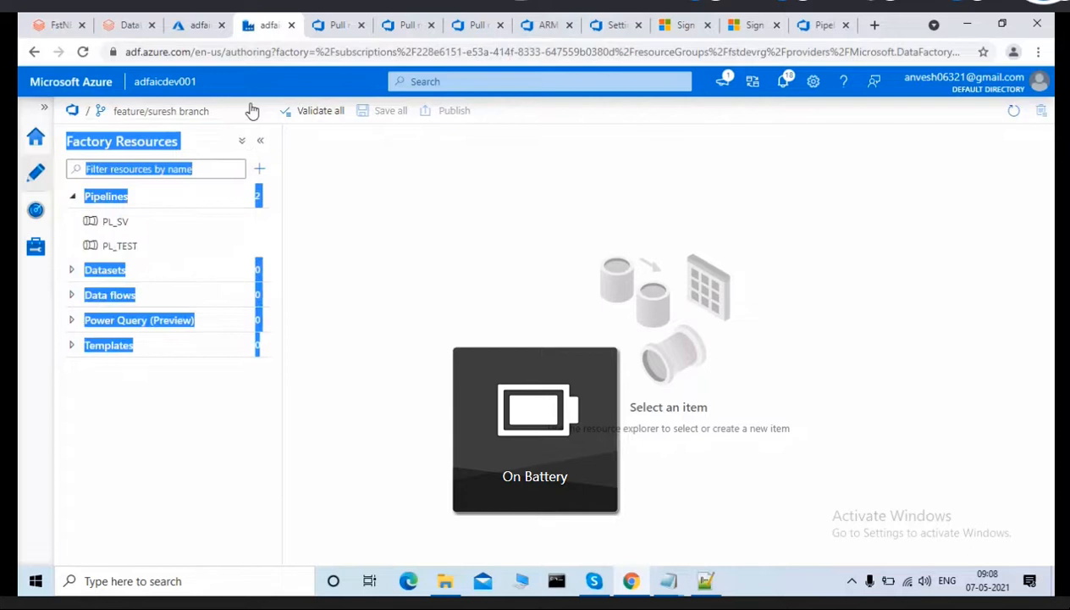
pyautogui.click(287, 148)
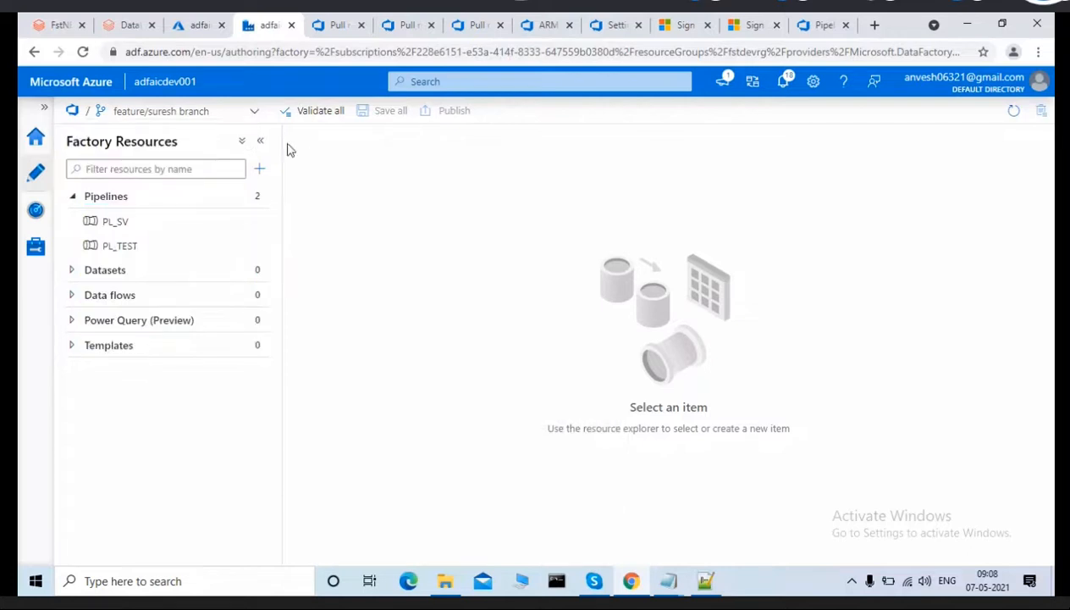
pyautogui.click(254, 114)
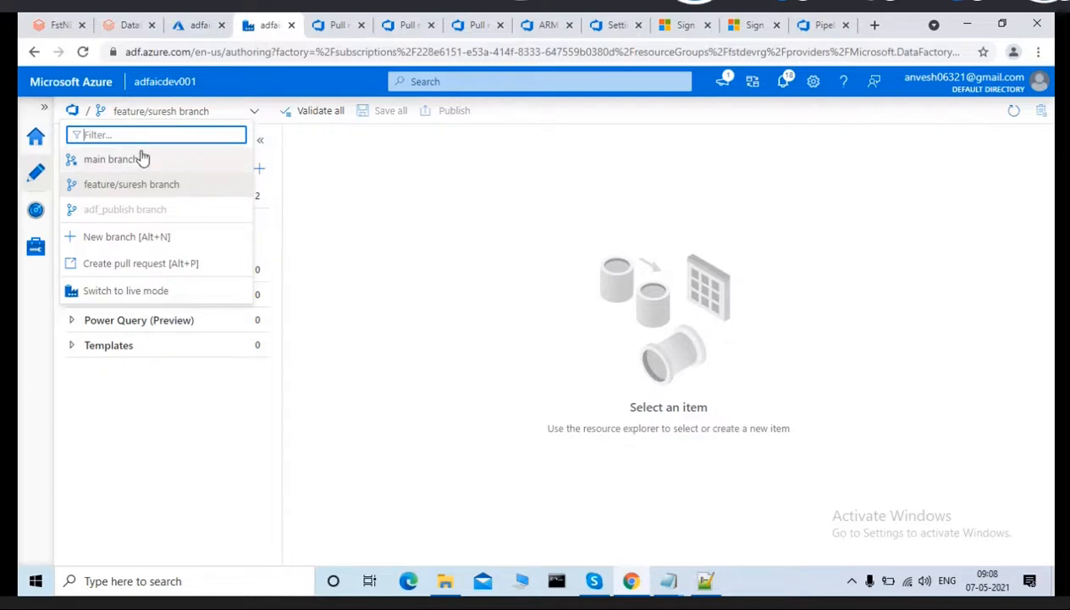
pyautogui.click(112, 160)
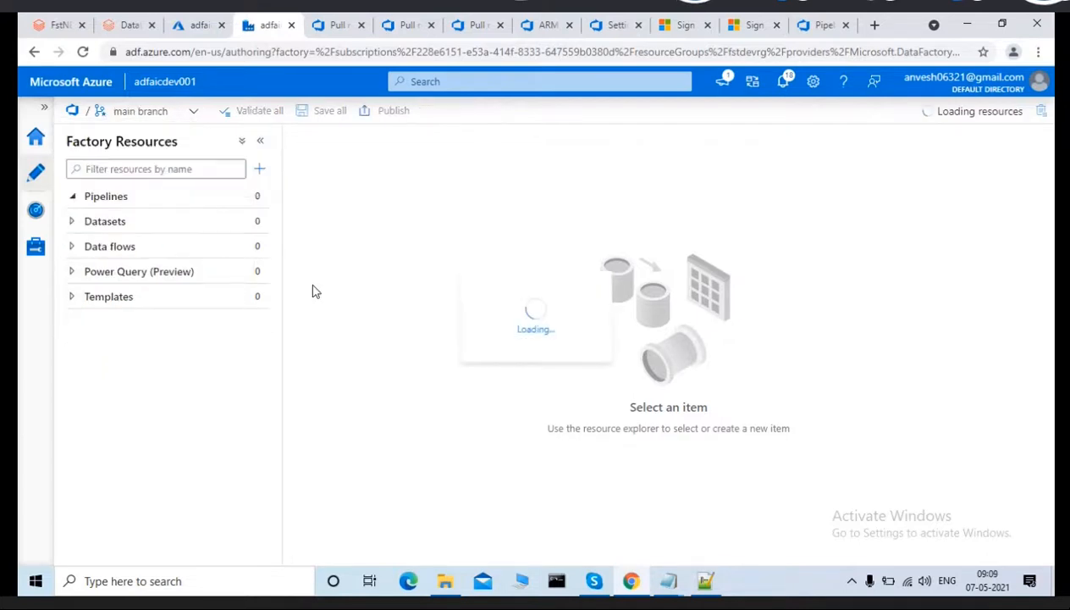
pyautogui.click(231, 119)
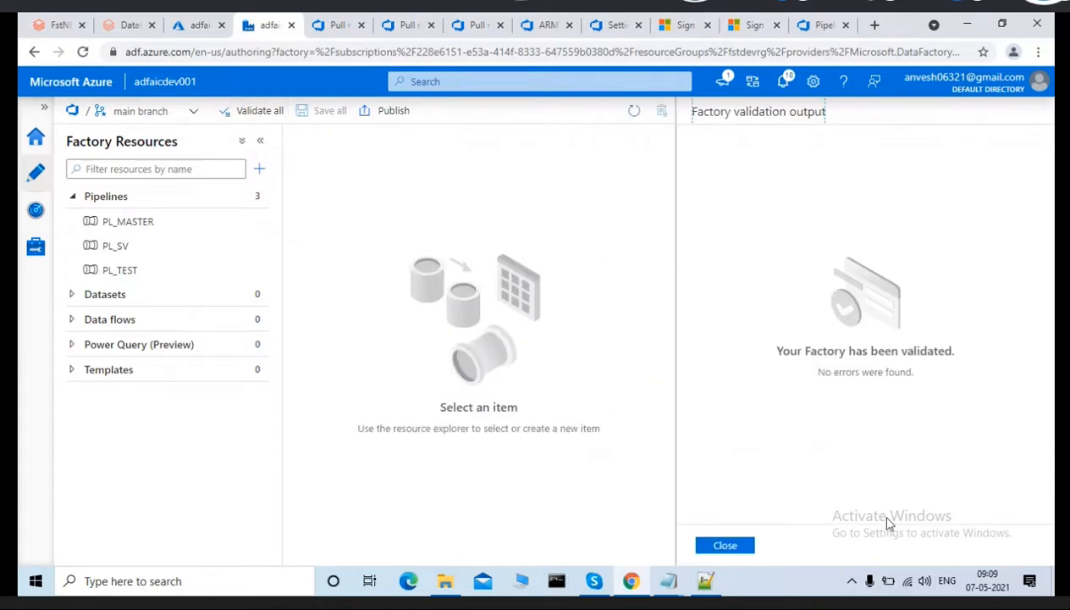
pyautogui.click(725, 546)
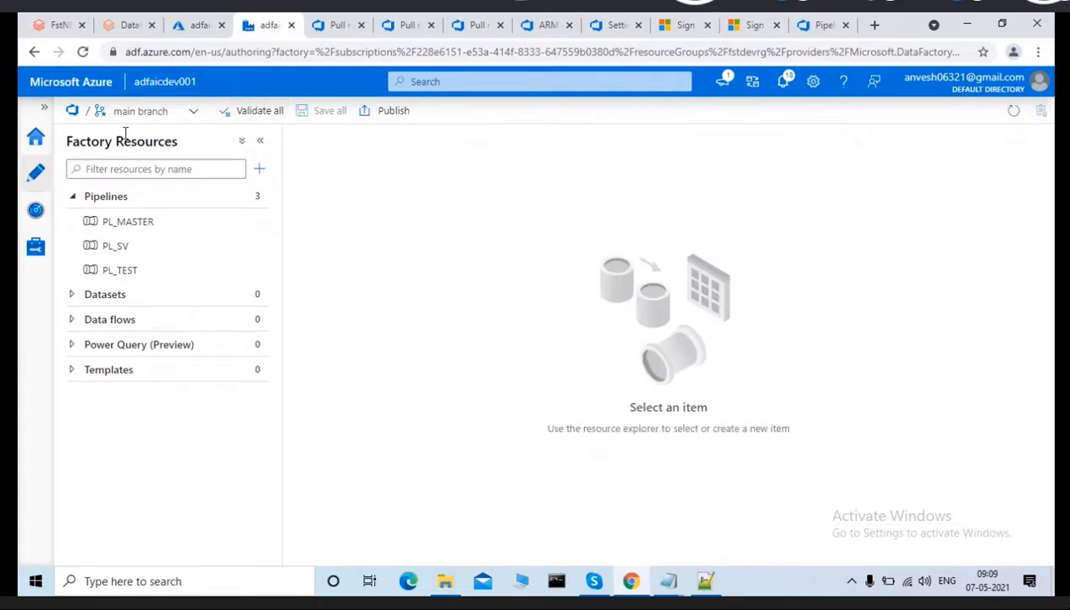
pyautogui.click(100, 116)
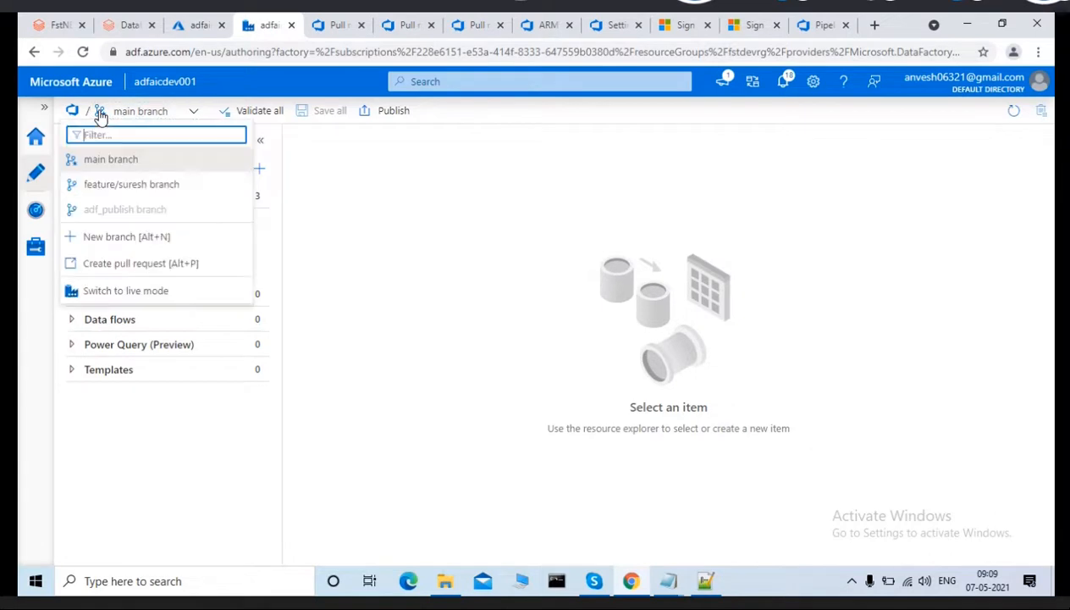
pyautogui.click(122, 187)
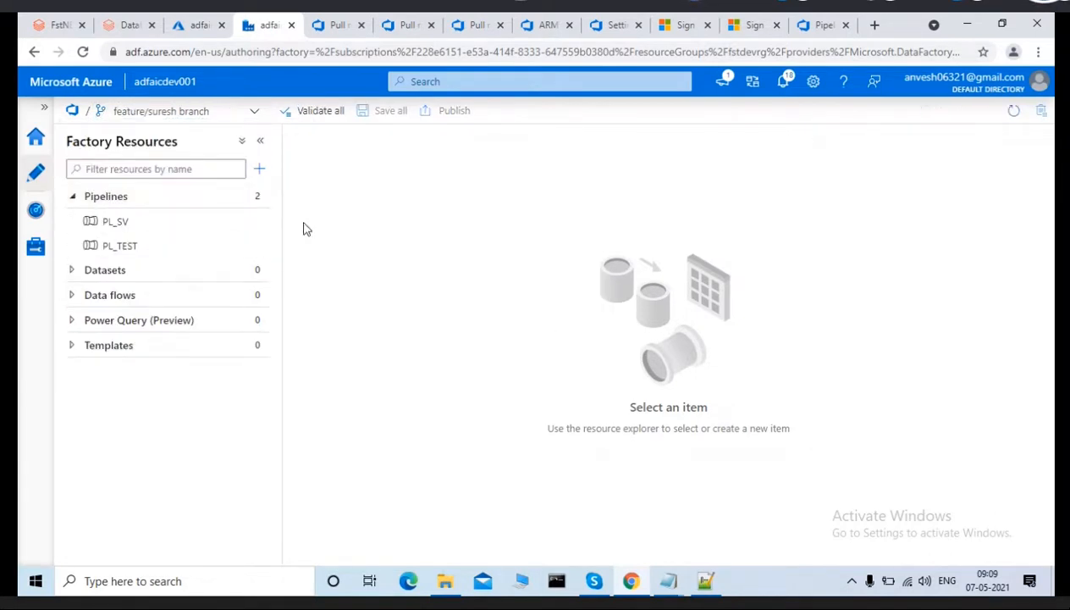
pyautogui.click(172, 112)
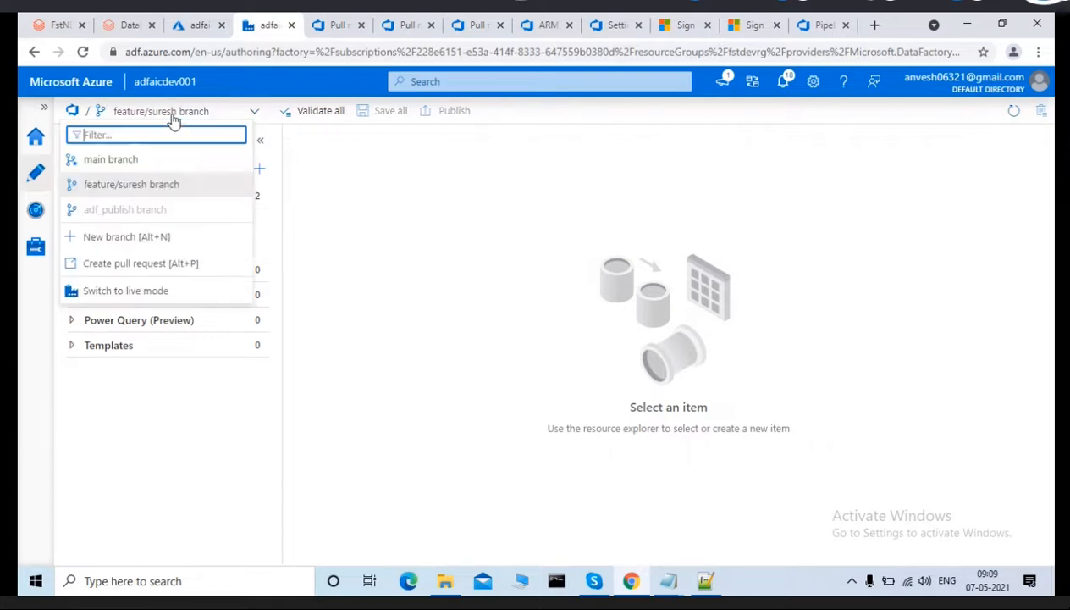
pyautogui.click(157, 237)
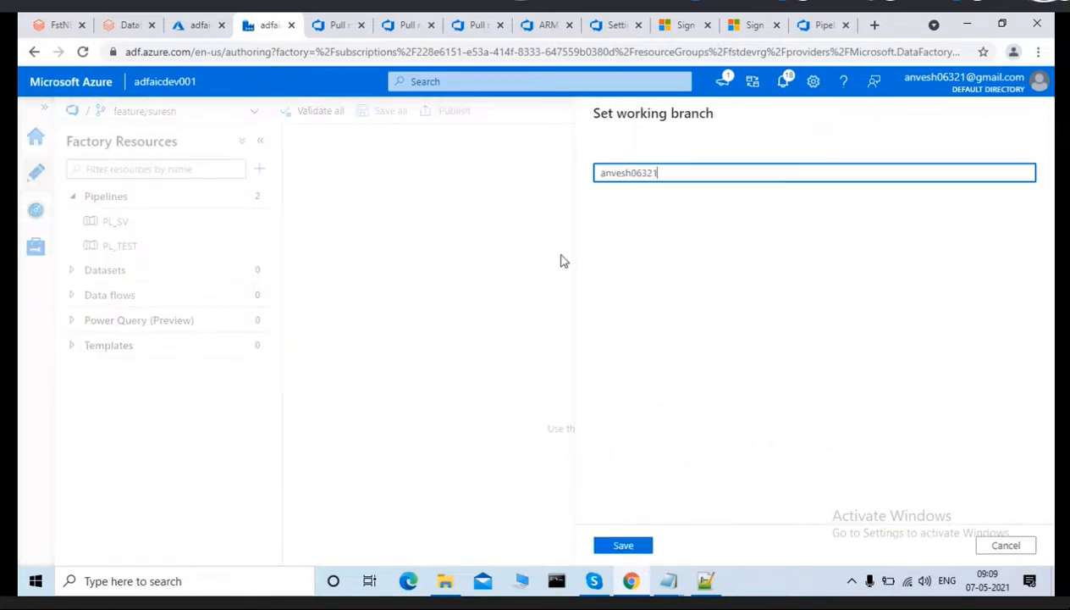
pyautogui.click(1006, 545)
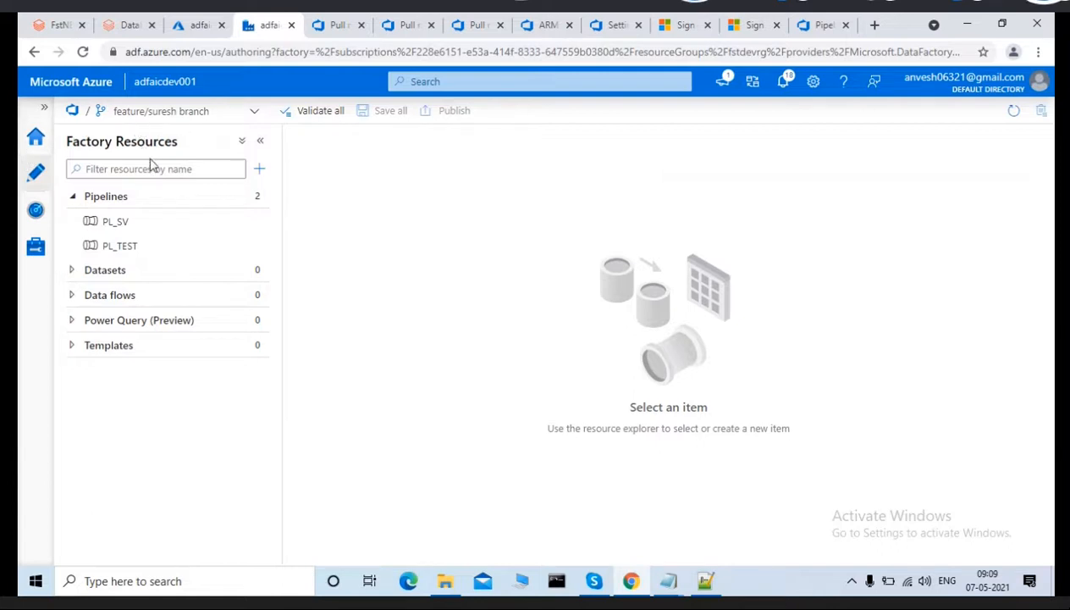
pyautogui.click(34, 141)
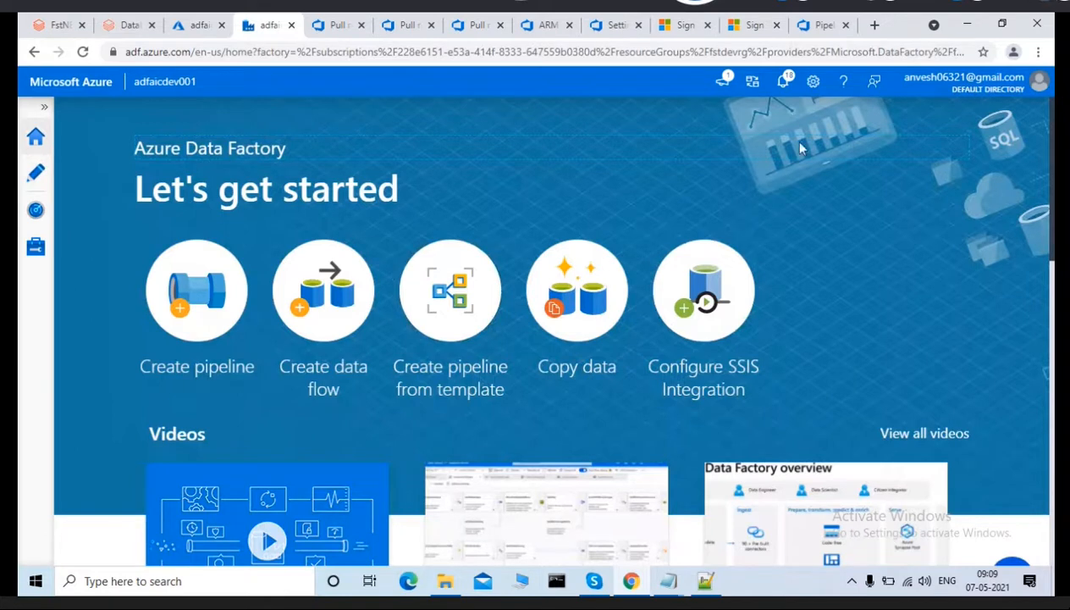
pyautogui.click(812, 82)
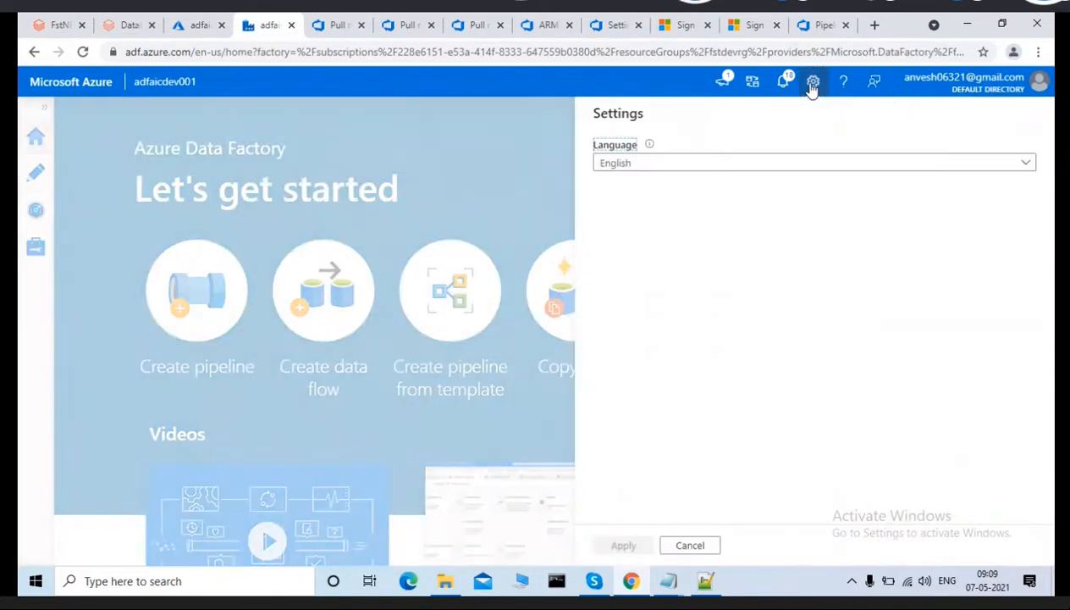
pyautogui.click(683, 549)
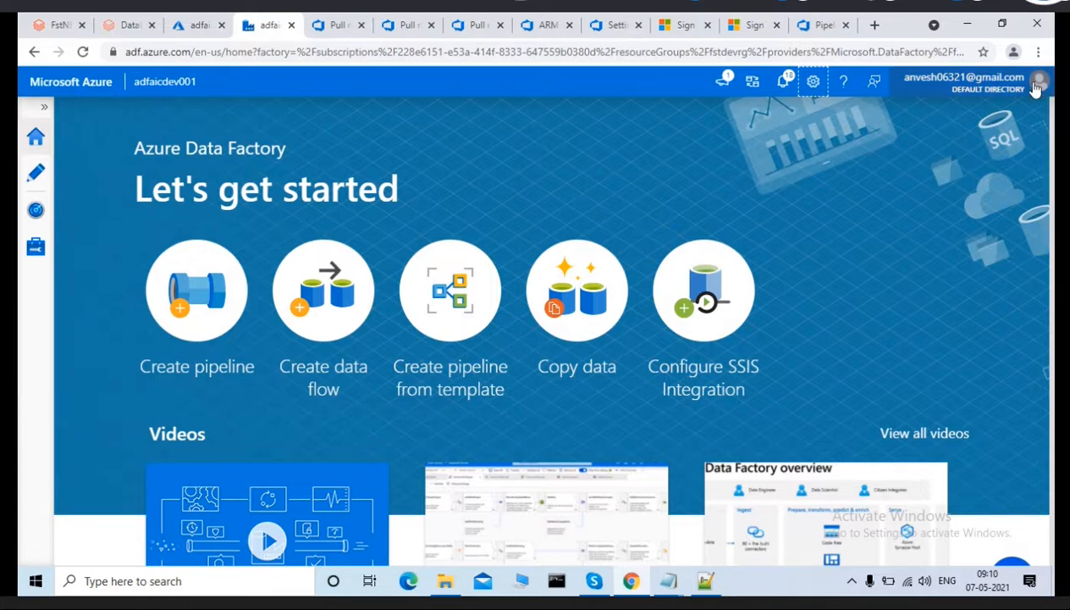
pyautogui.click(965, 82)
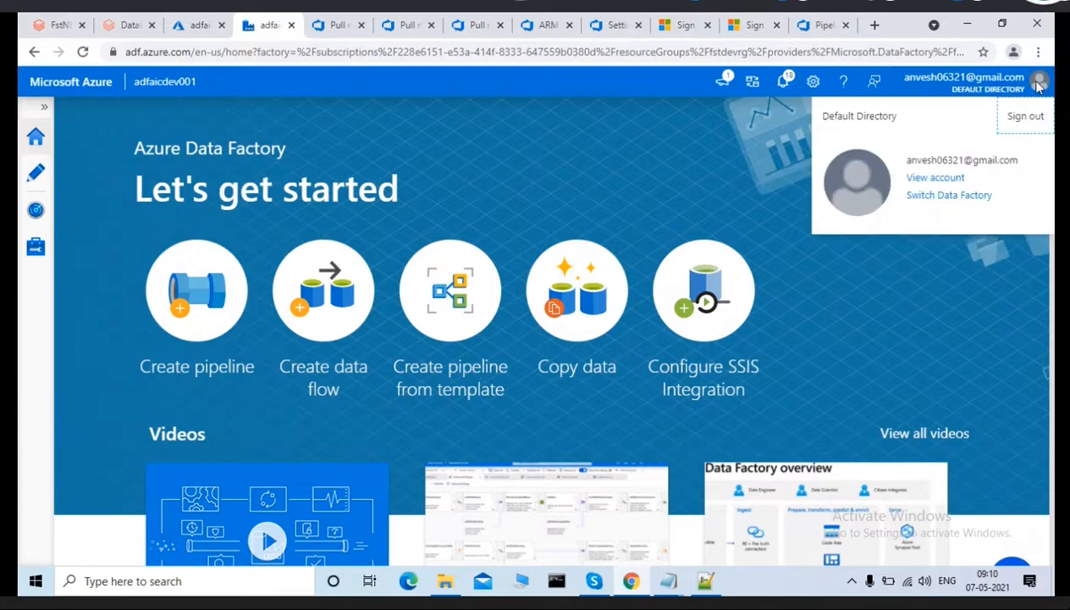
pyautogui.click(651, 156)
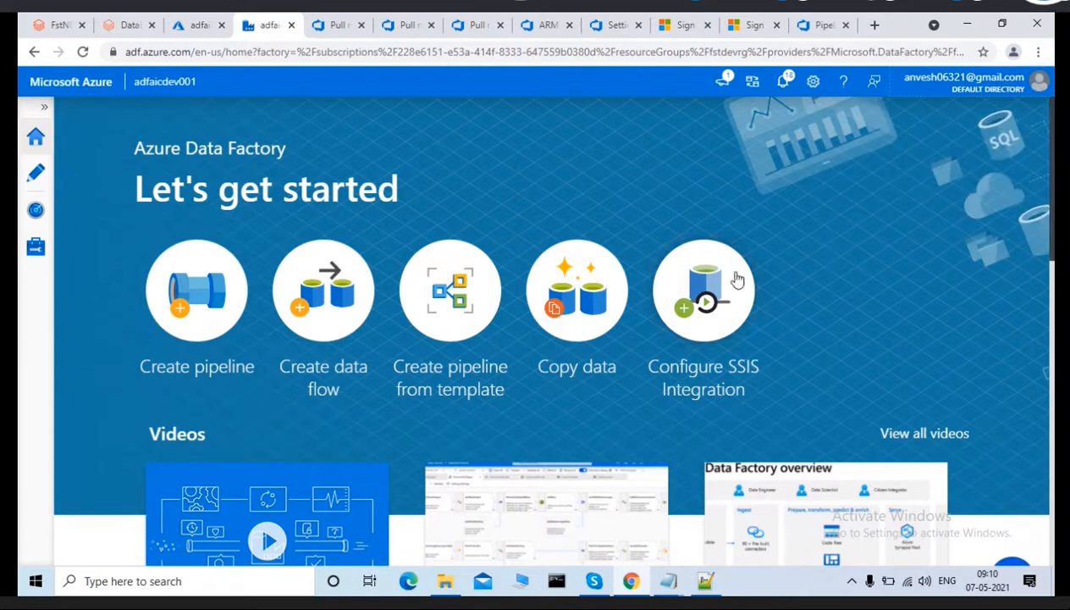
pyautogui.click(36, 175)
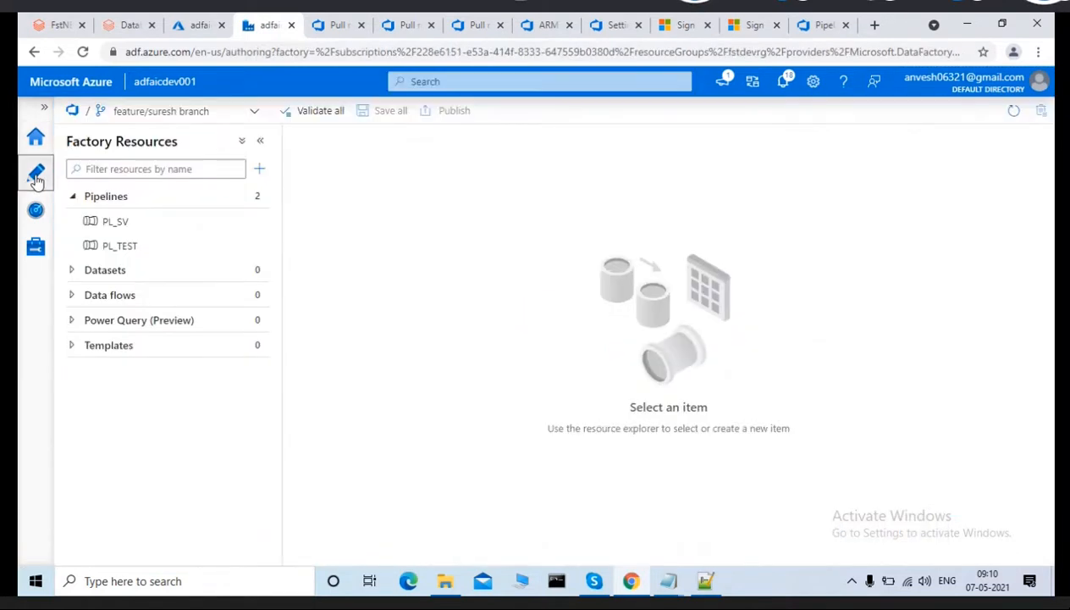
# Switch the factory from the Git feature branch to live mode.
pyautogui.click(100, 115)
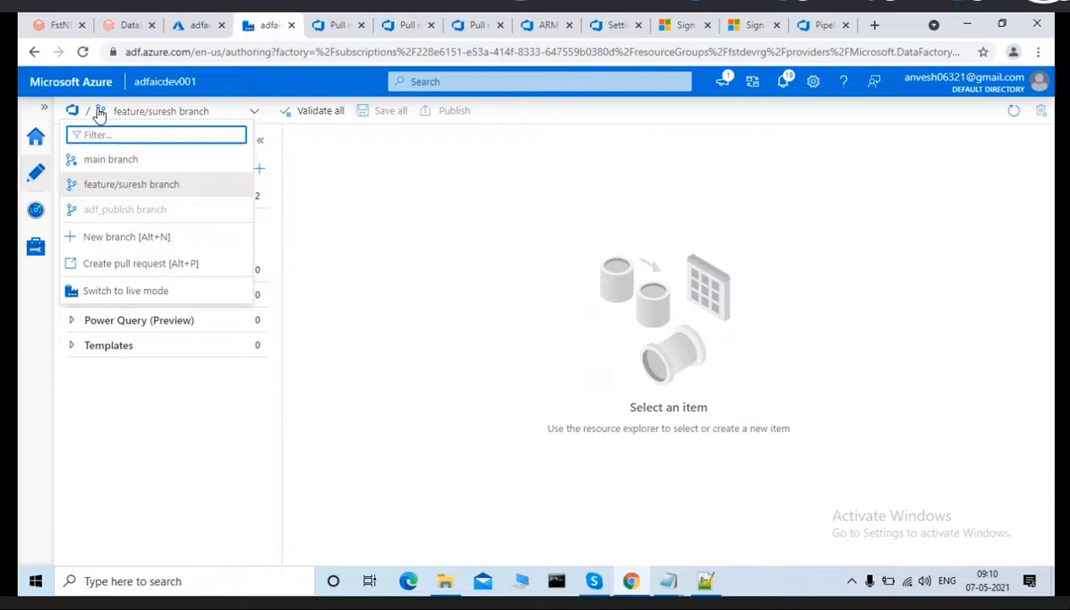
pyautogui.click(76, 112)
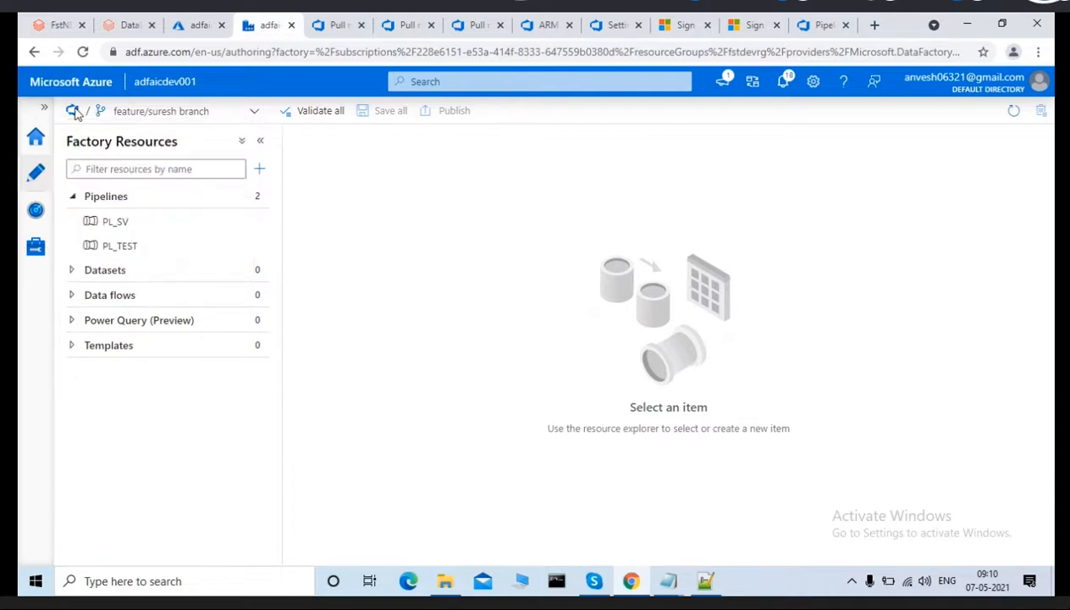
pyautogui.click(231, 113)
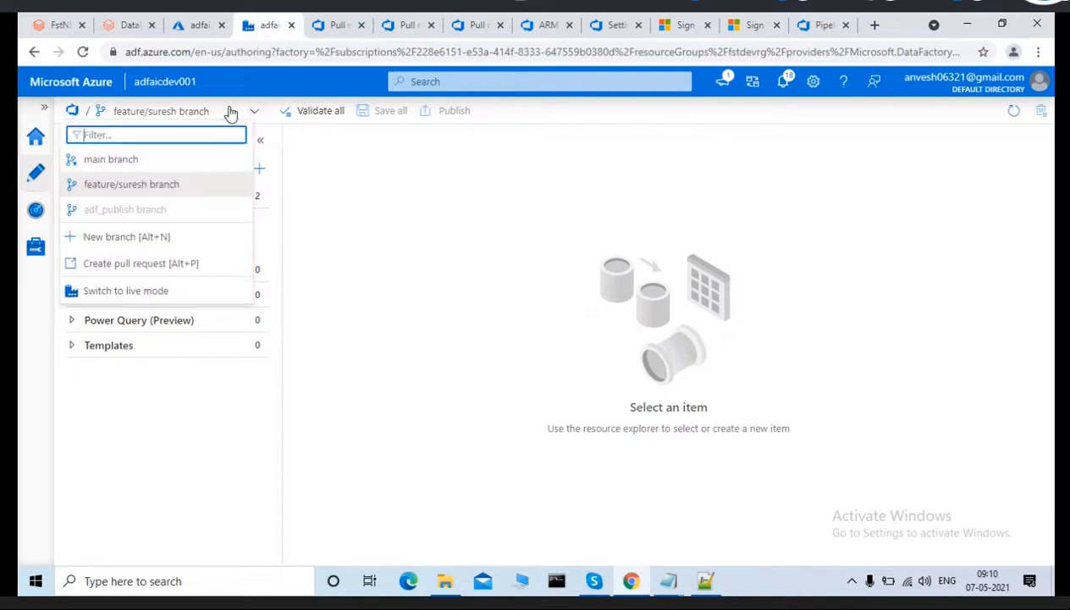
pyautogui.click(97, 293)
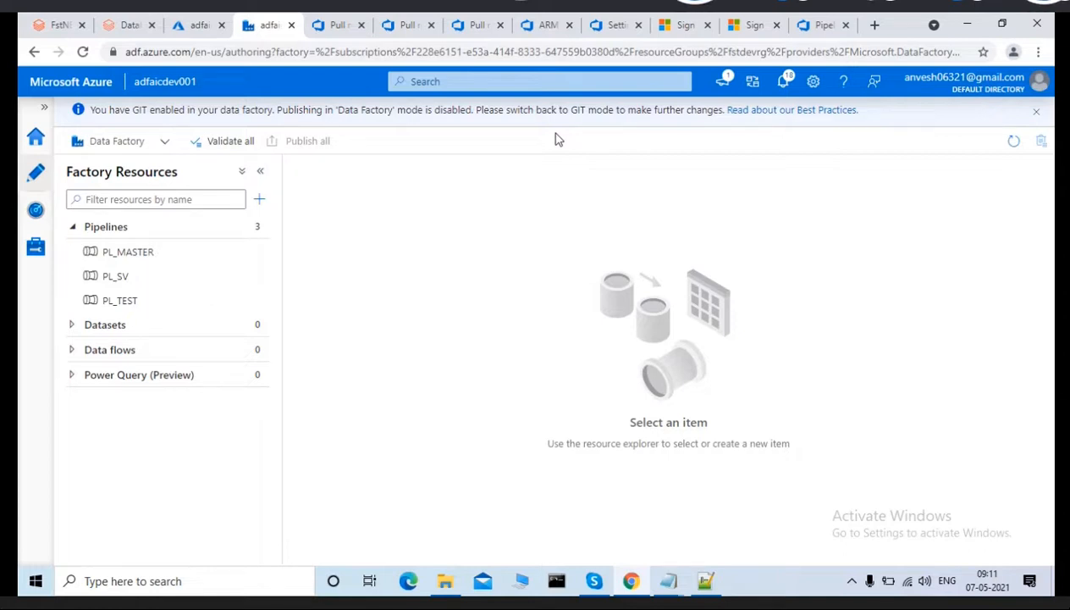
# Open the live pipelines PL_MASTER, PL_SV and PL_TEST in their own tabs.
pyautogui.click(171, 142)
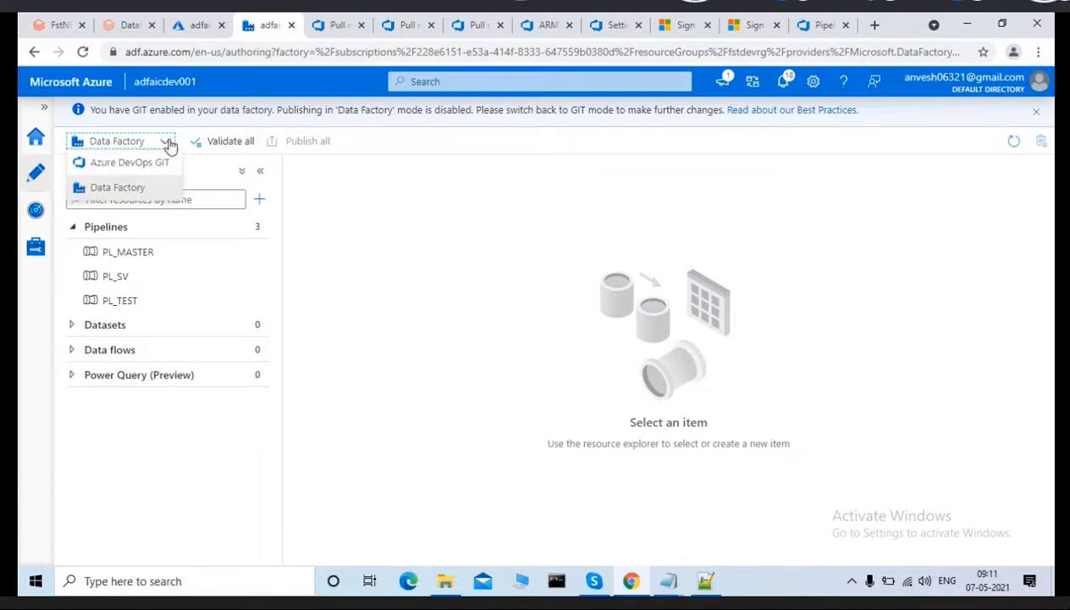
pyautogui.click(476, 192)
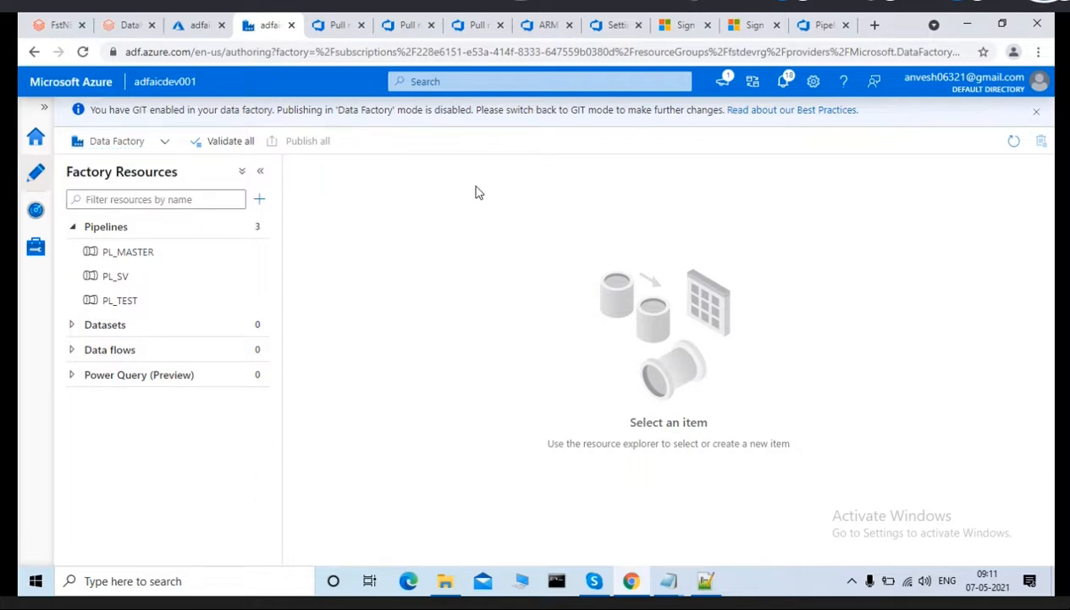
pyautogui.click(136, 257)
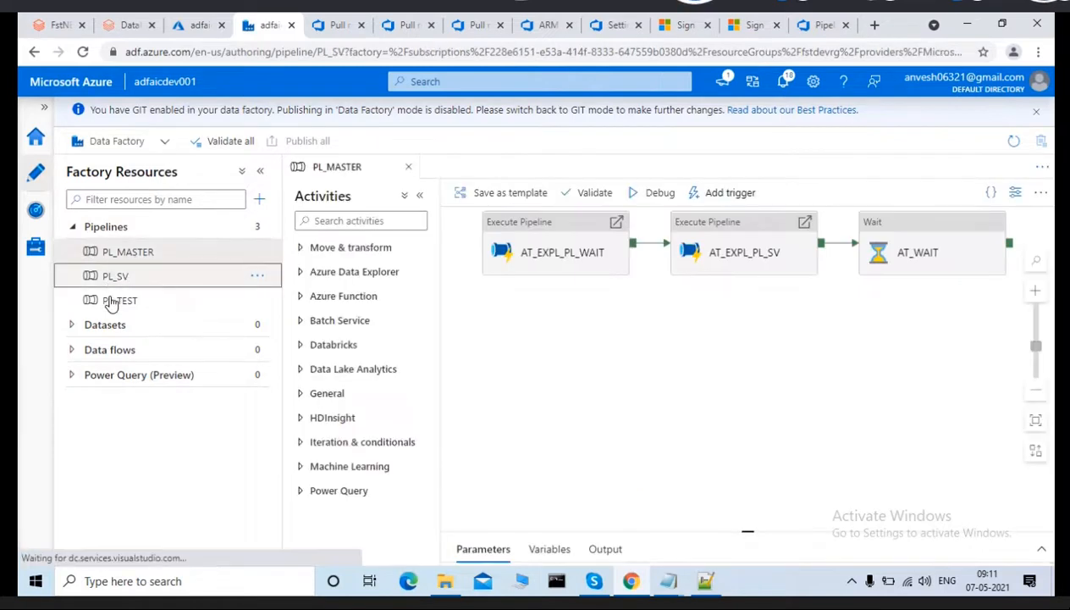
pyautogui.click(114, 277)
pyautogui.click(114, 301)
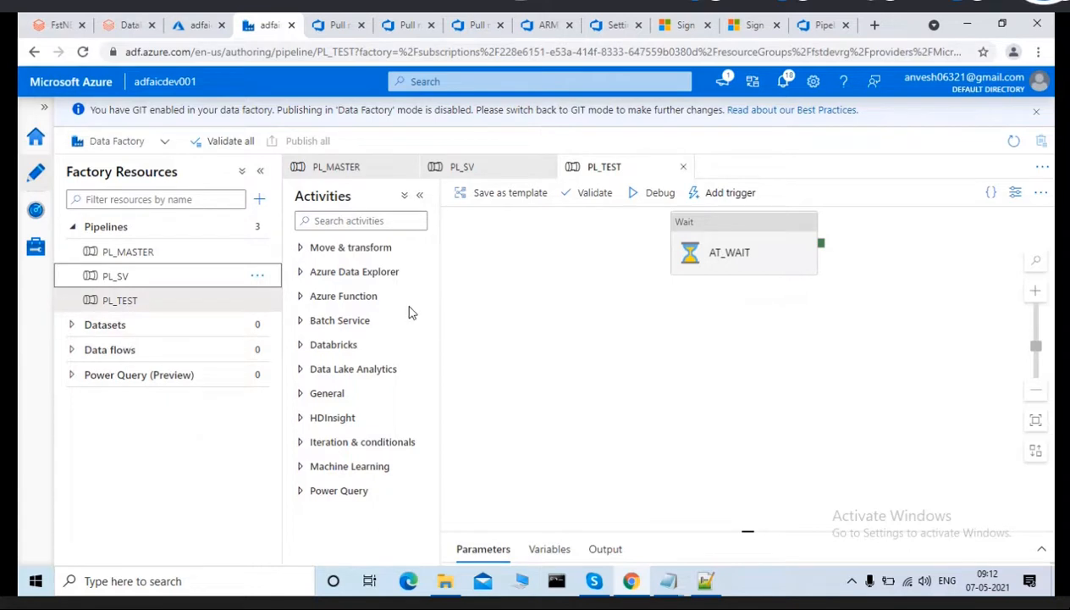
pyautogui.click(166, 149)
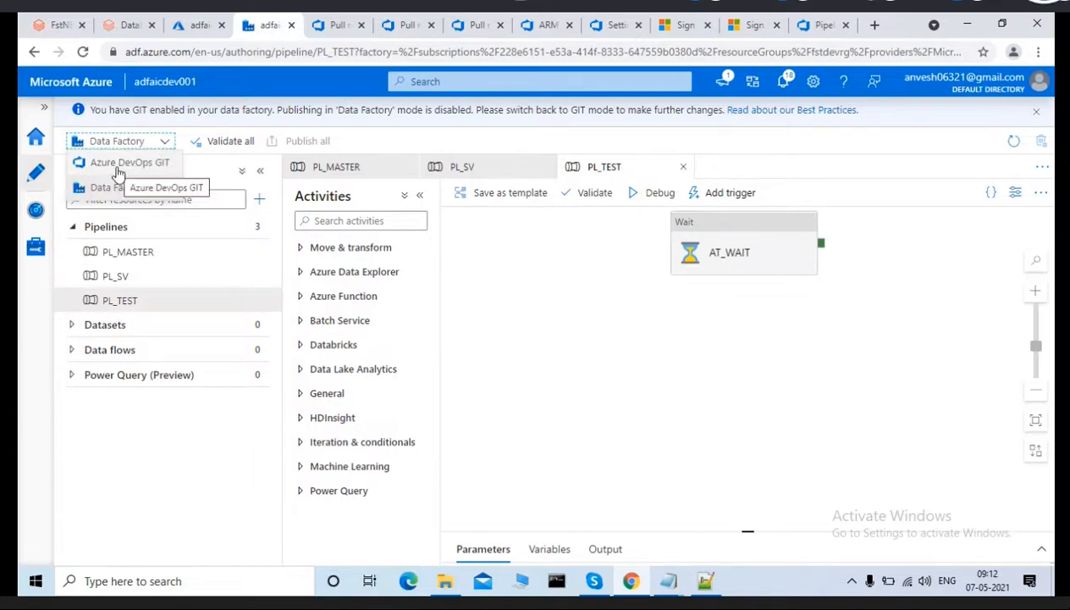
pyautogui.click(85, 409)
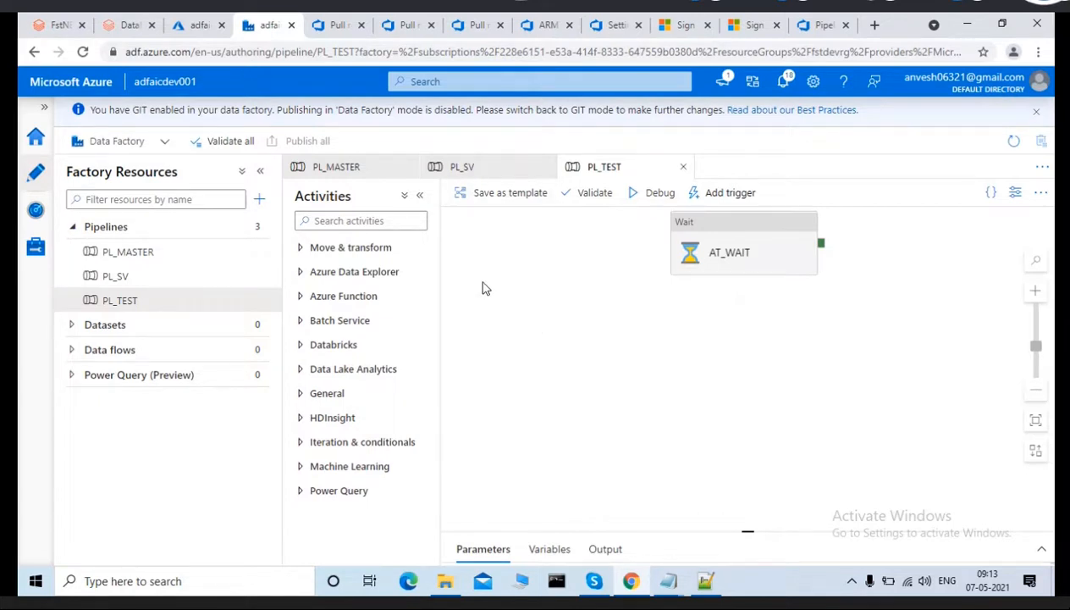
# Save PL_TEST as a template named PL_TEST, dismiss the notice, and close the PL_TEST tab.
pyautogui.click(483, 200)
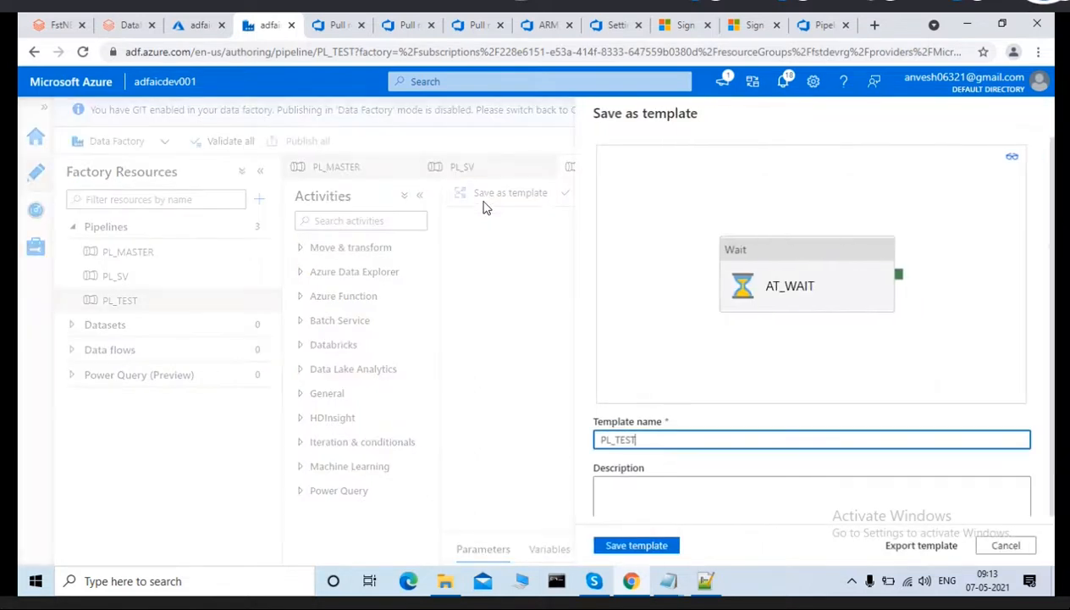
pyautogui.click(636, 546)
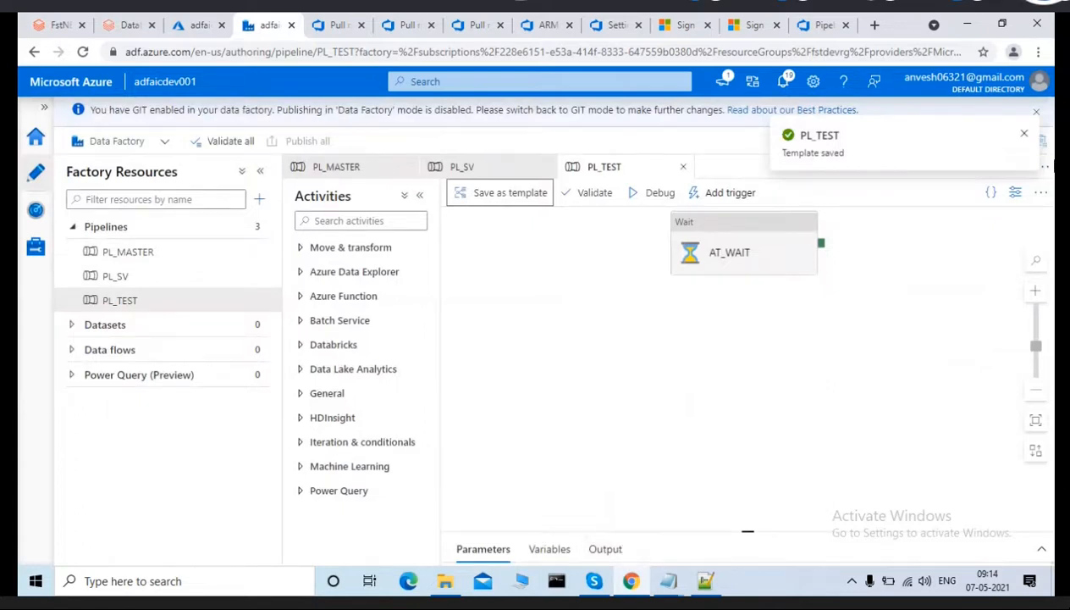
pyautogui.click(1024, 134)
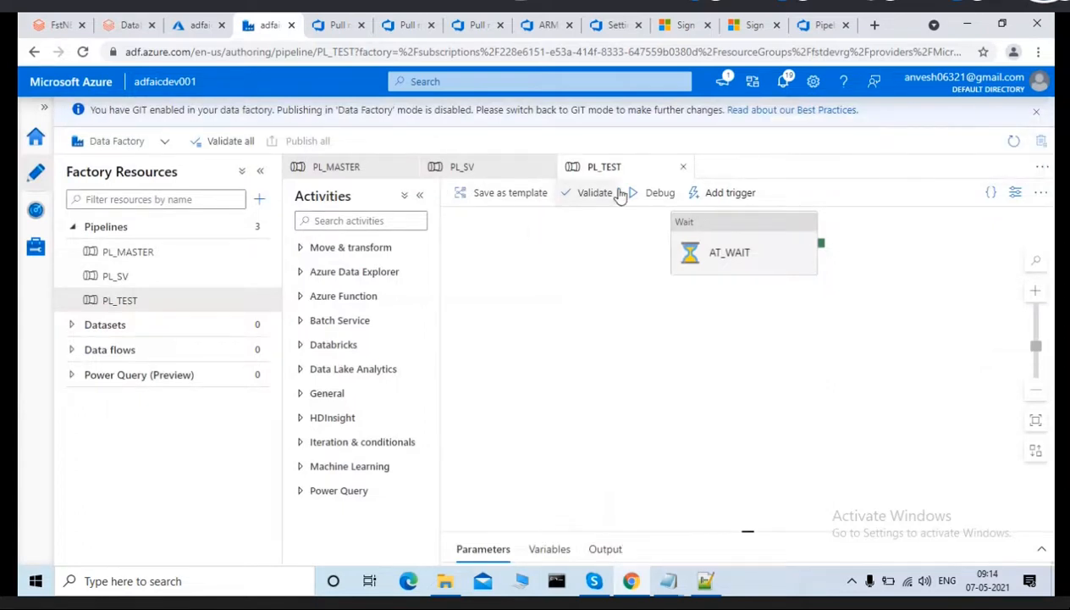
pyautogui.click(683, 167)
# Close PL_SV, open and close the template gallery, then close PL_MASTER.
pyautogui.click(548, 167)
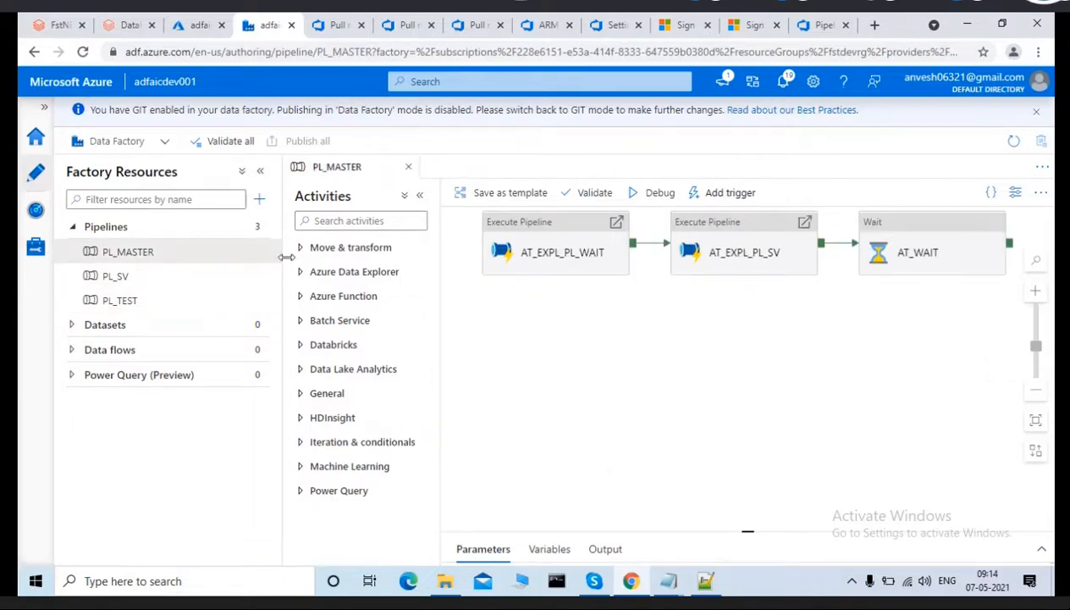
pyautogui.click(259, 200)
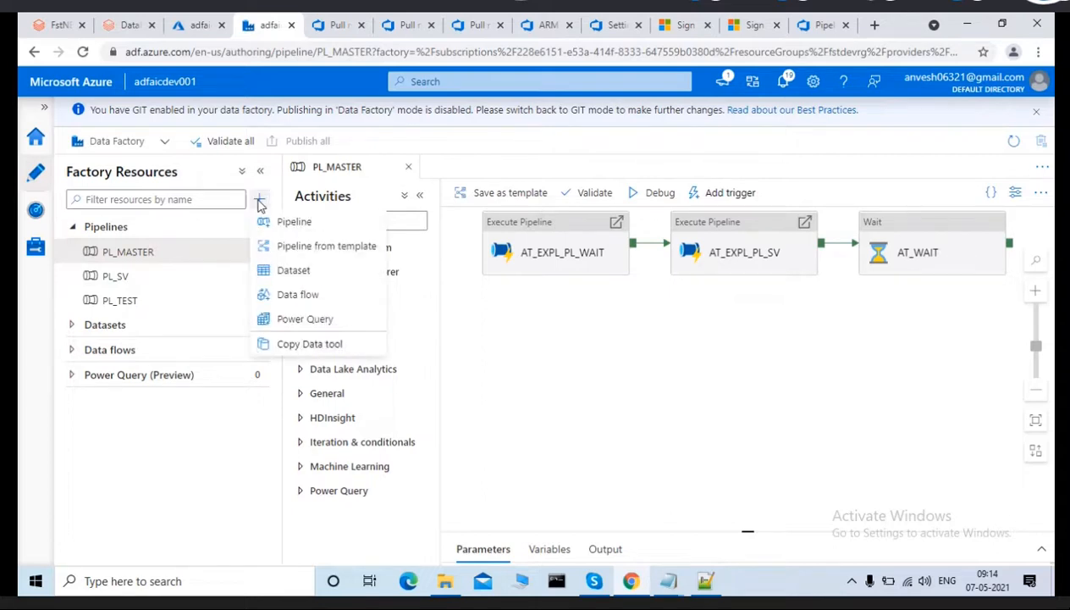
pyautogui.click(298, 252)
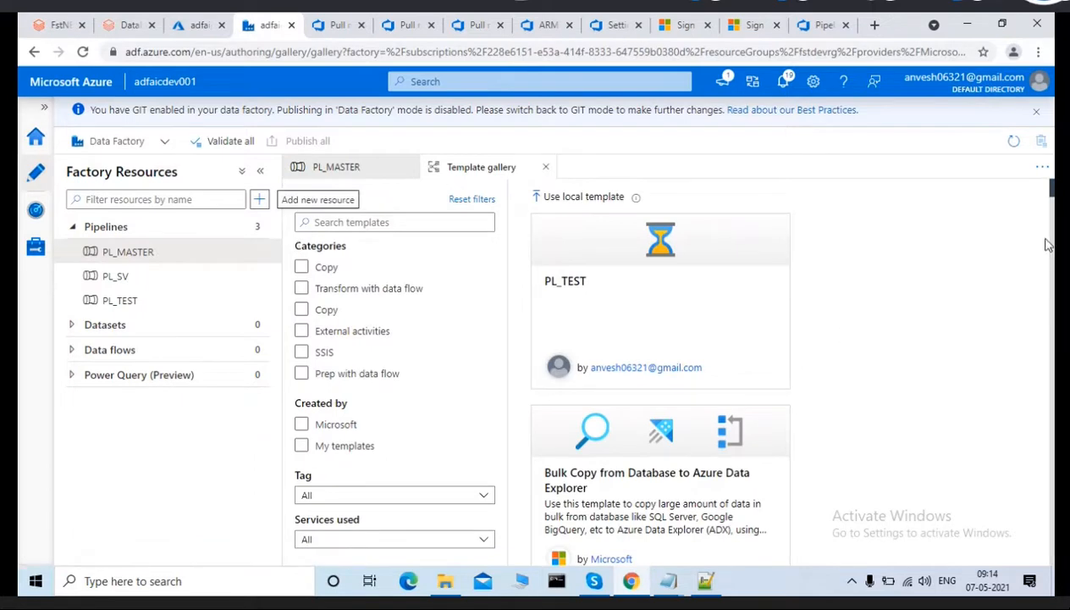
pyautogui.moveTo(1050, 193)
pyautogui.mouseDown()
pyautogui.moveTo(1050, 215)
pyautogui.moveTo(1050, 203)
pyautogui.mouseUp()
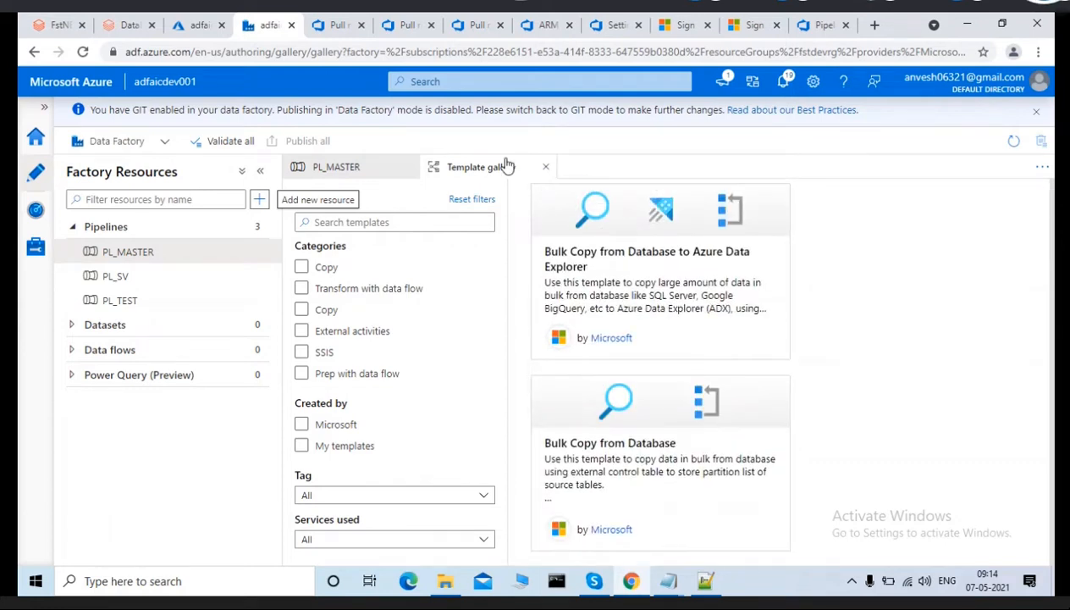
pyautogui.click(546, 169)
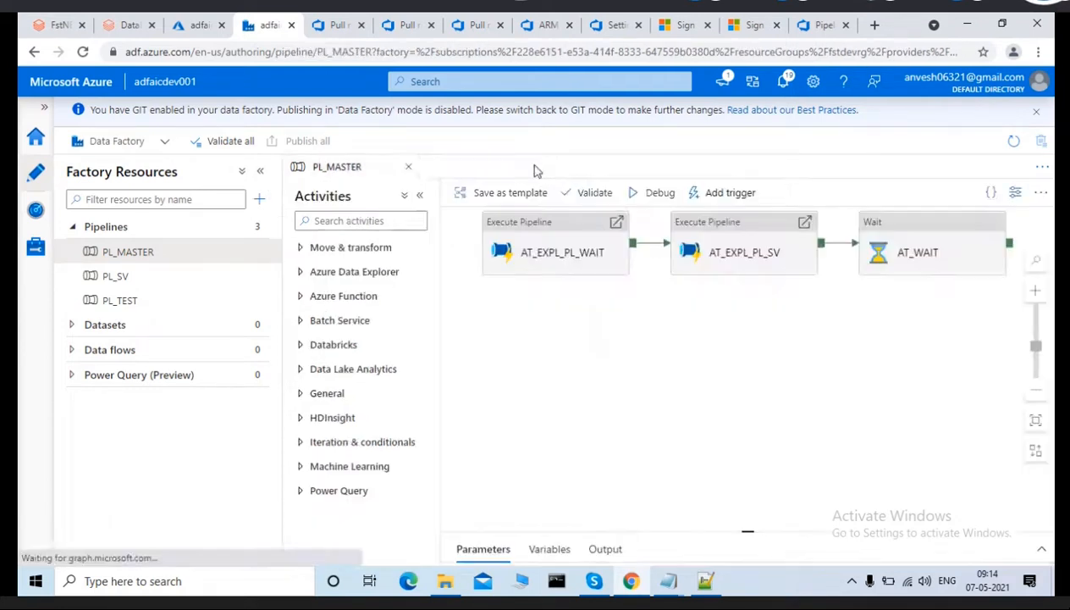
pyautogui.click(406, 166)
pyautogui.click(257, 252)
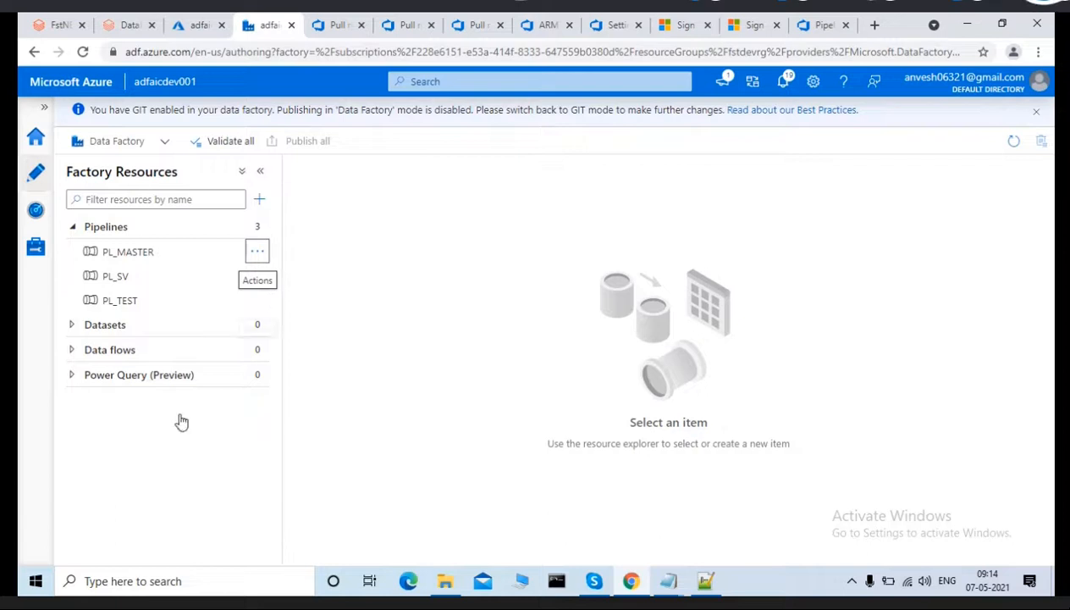
# Download PL_TEST's support files and preview the saved PL_TEST template, which holds AT_WAIT.
pyautogui.click(262, 301)
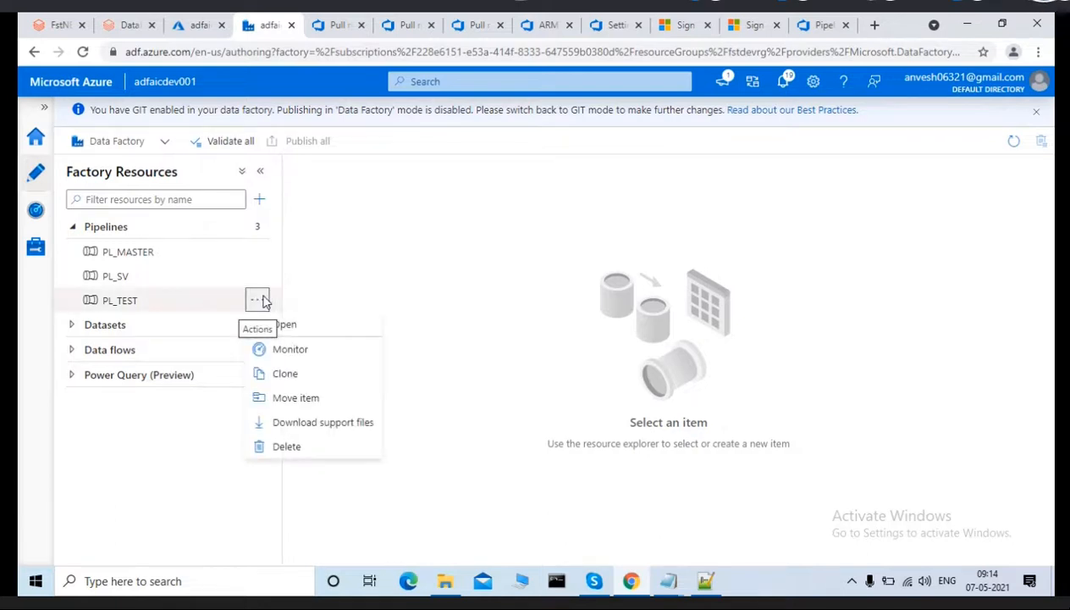
pyautogui.click(337, 423)
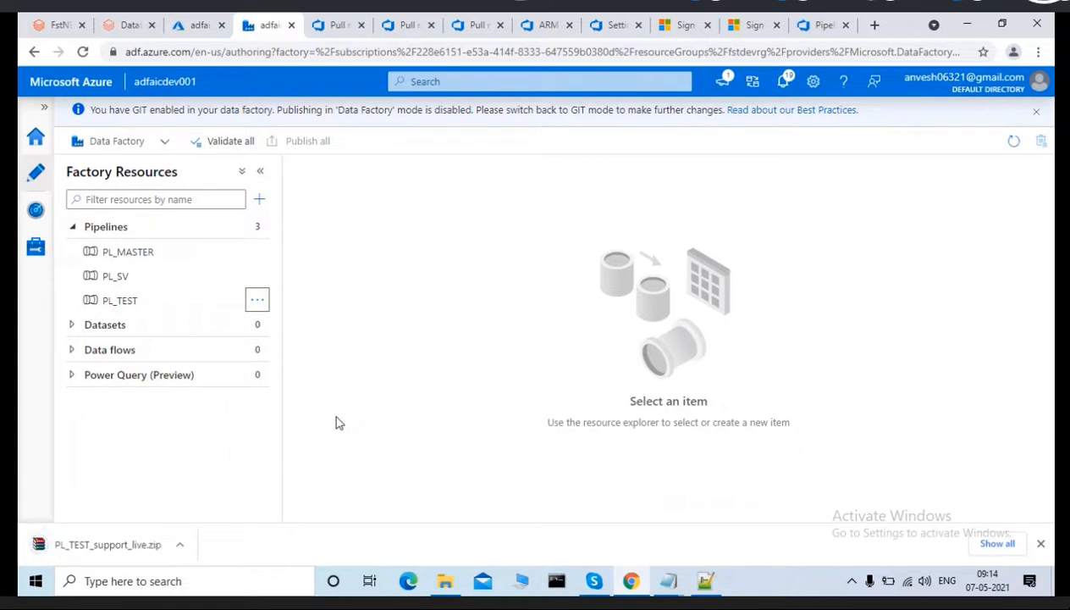
pyautogui.click(261, 201)
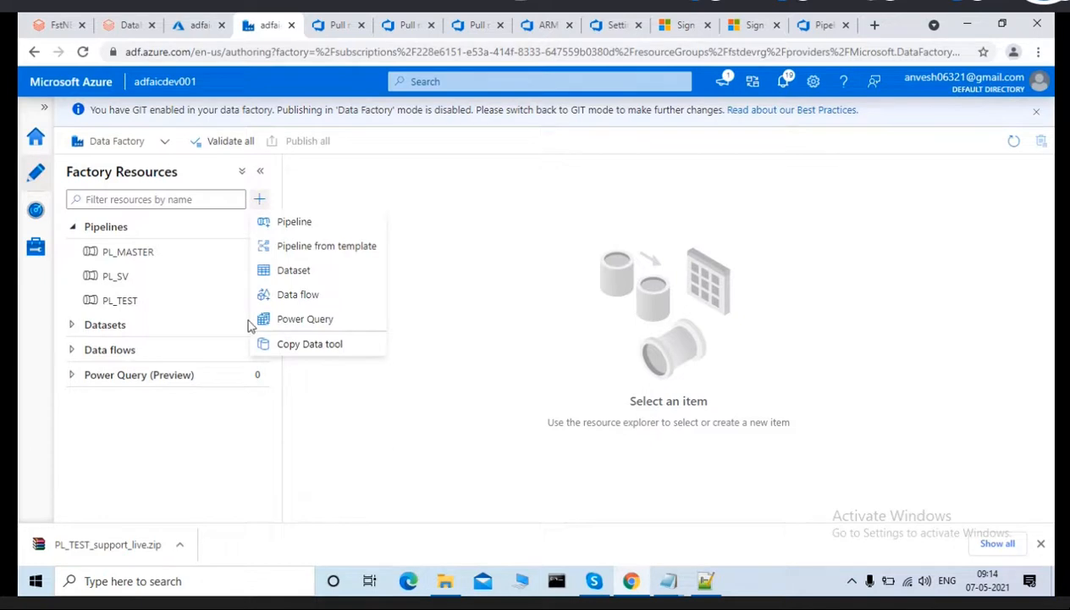
pyautogui.click(294, 247)
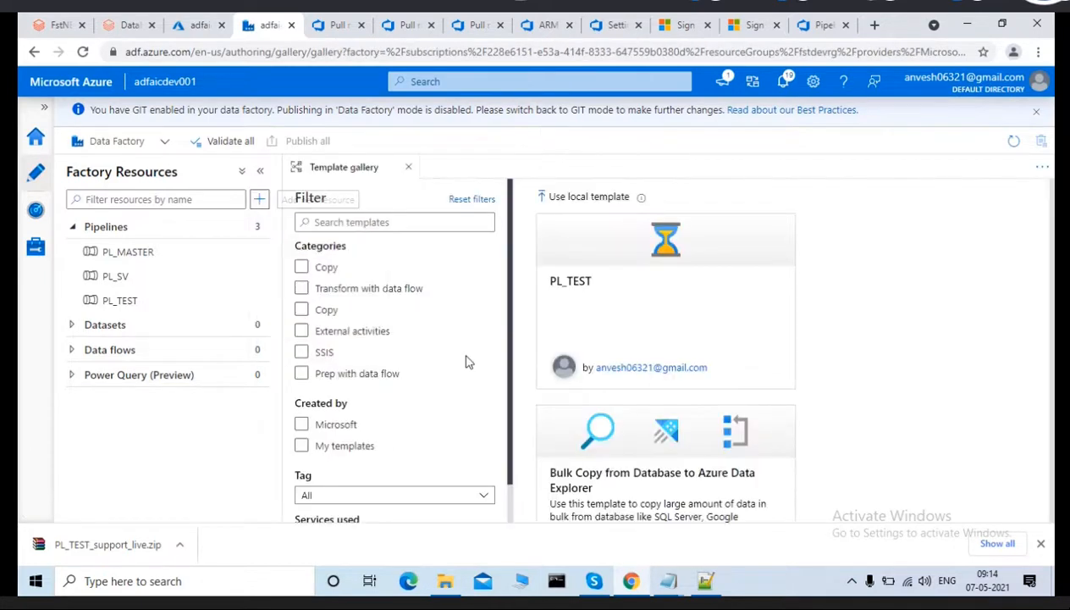
pyautogui.click(641, 337)
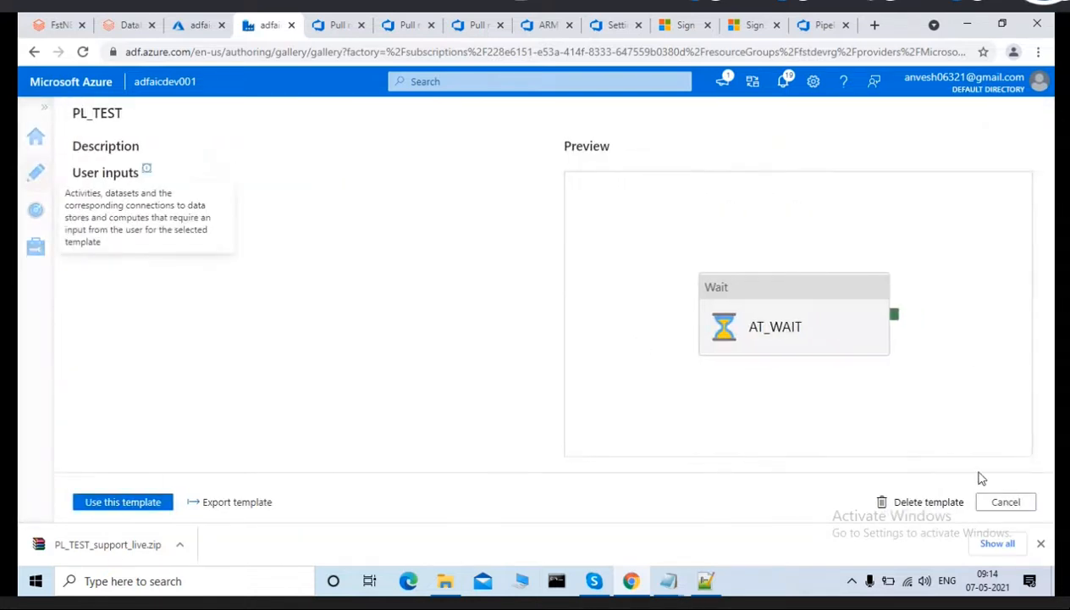
# Export the PL_TEST template as PL_TEST.zip and close its preview.
pyautogui.click(232, 502)
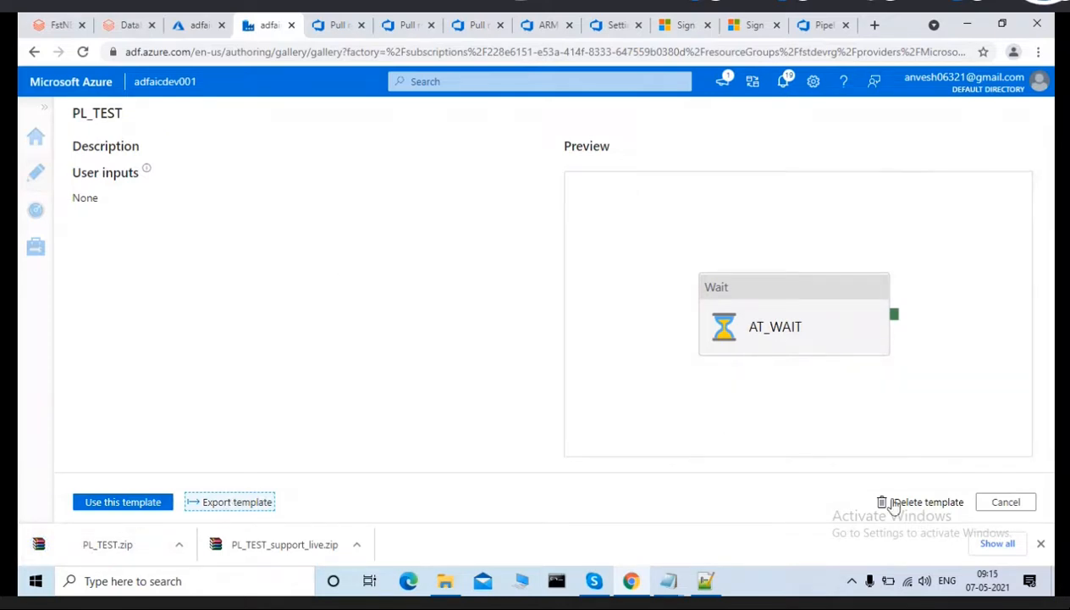
pyautogui.click(992, 509)
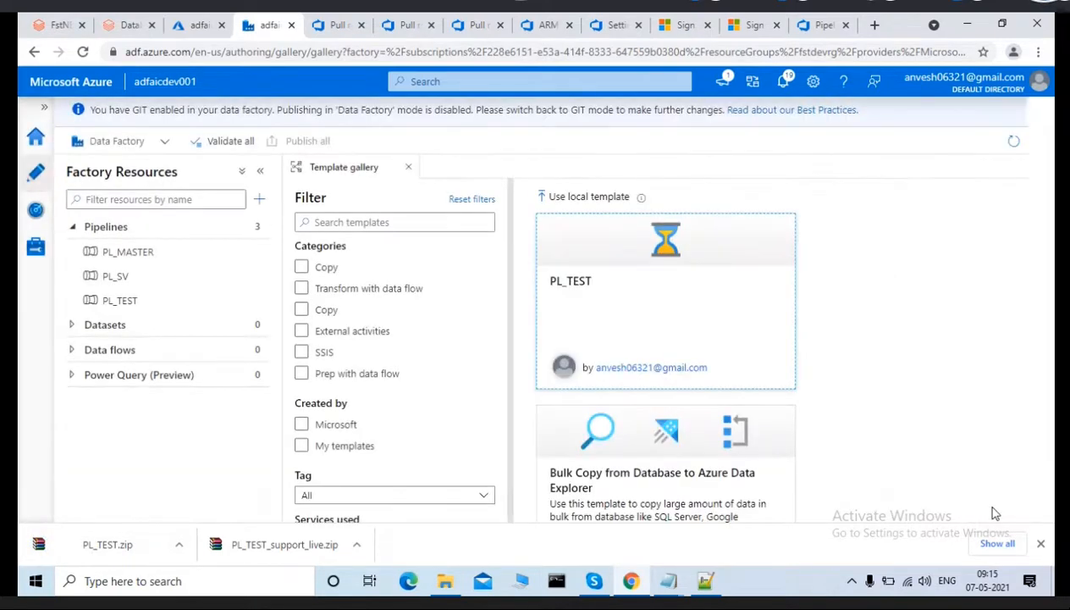
# Import PL_TEST.zip from Downloads as a local template and create pipeline PL_TEST1 from it.
pyautogui.click(350, 290)
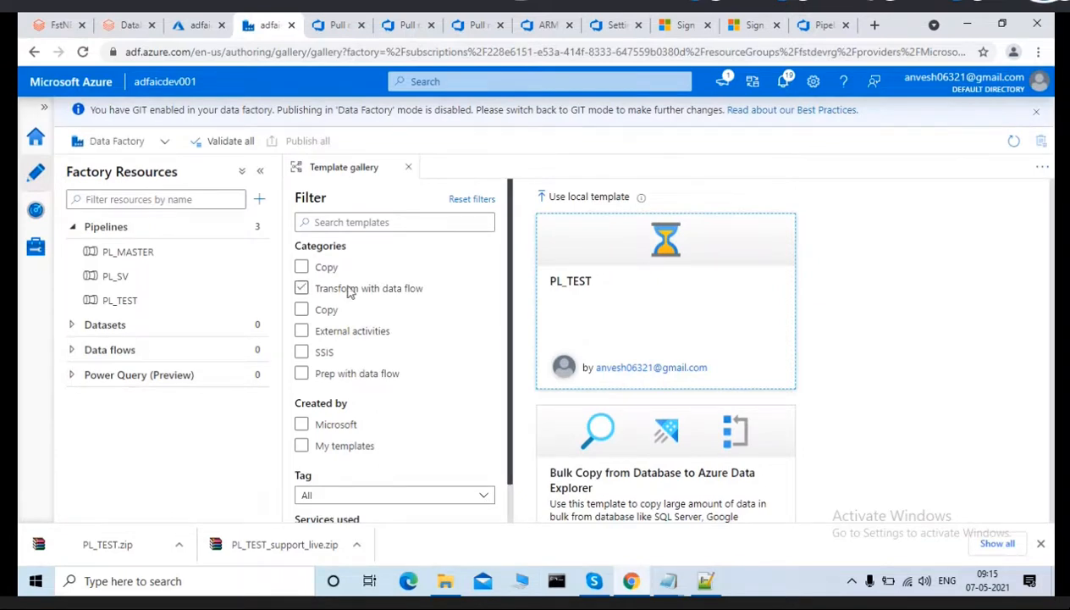
pyautogui.click(350, 290)
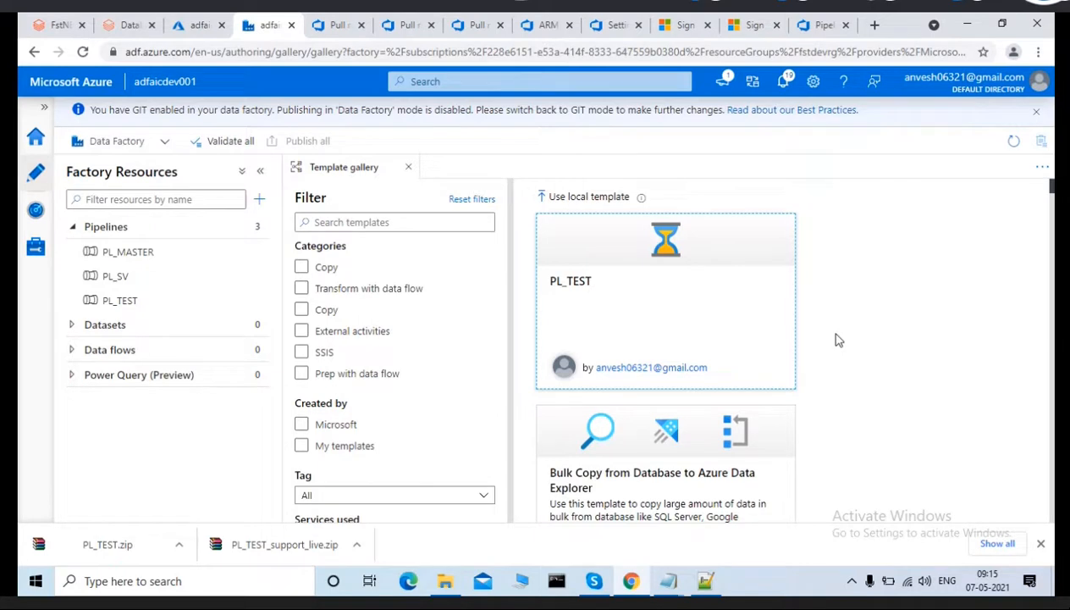
pyautogui.click(593, 197)
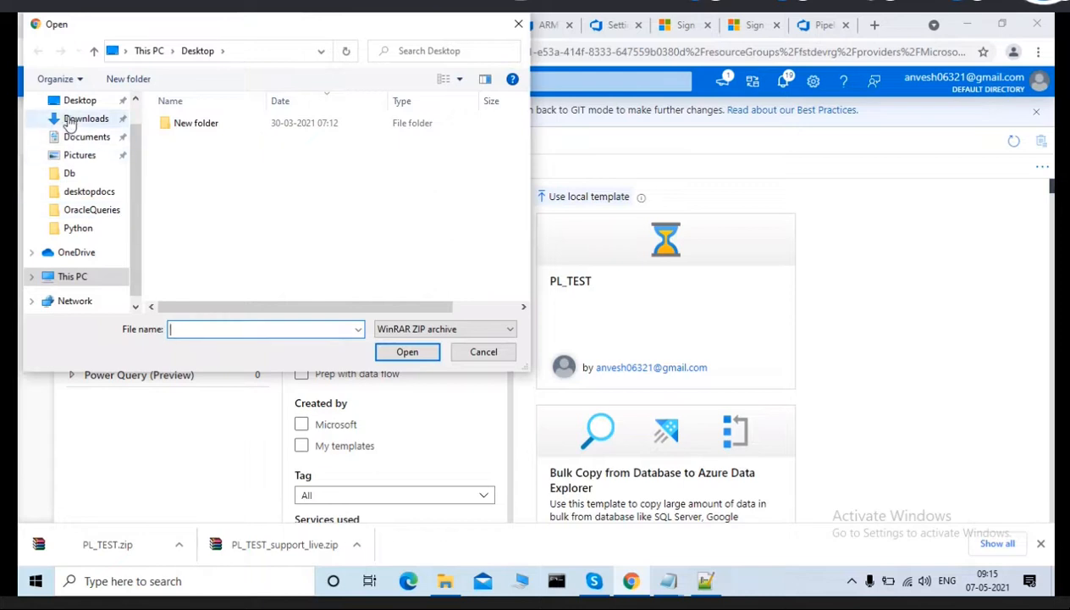
pyautogui.click(71, 120)
pyautogui.click(183, 144)
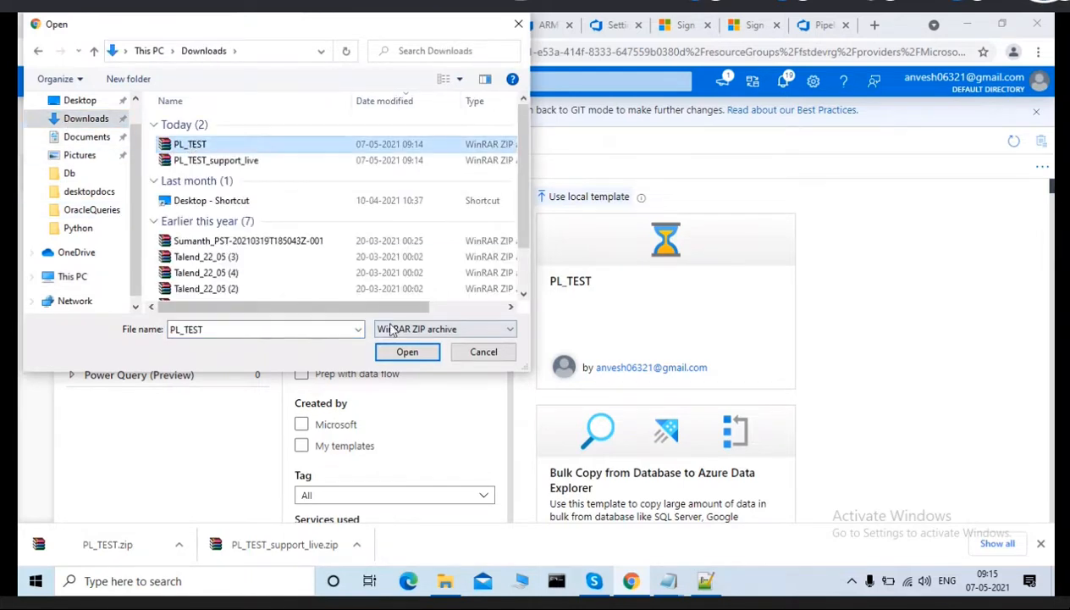
pyautogui.click(405, 351)
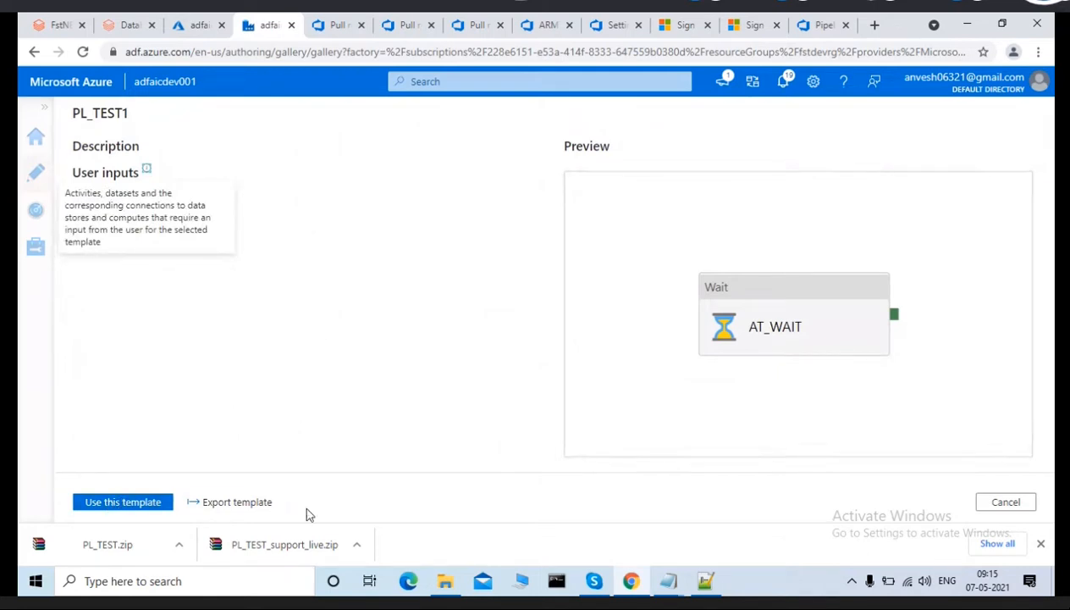
pyautogui.click(134, 505)
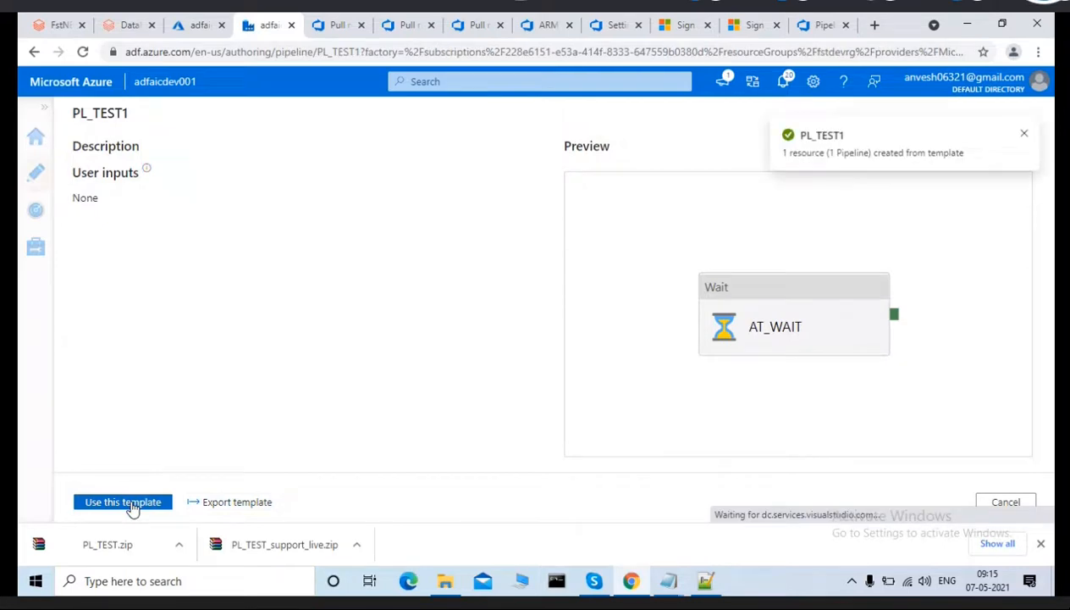
pyautogui.click(1024, 133)
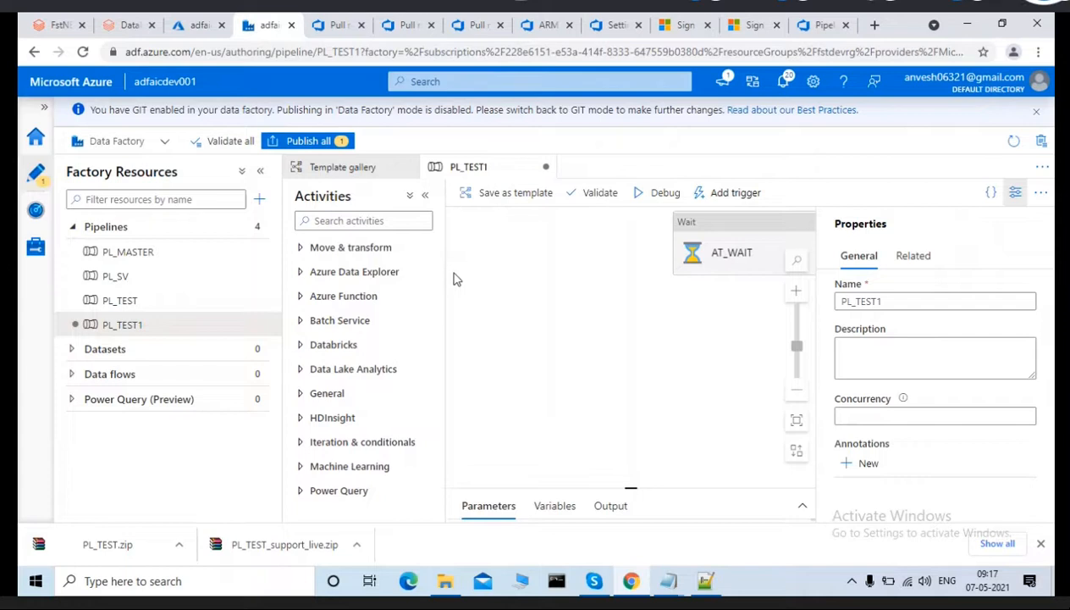
pyautogui.click(547, 167)
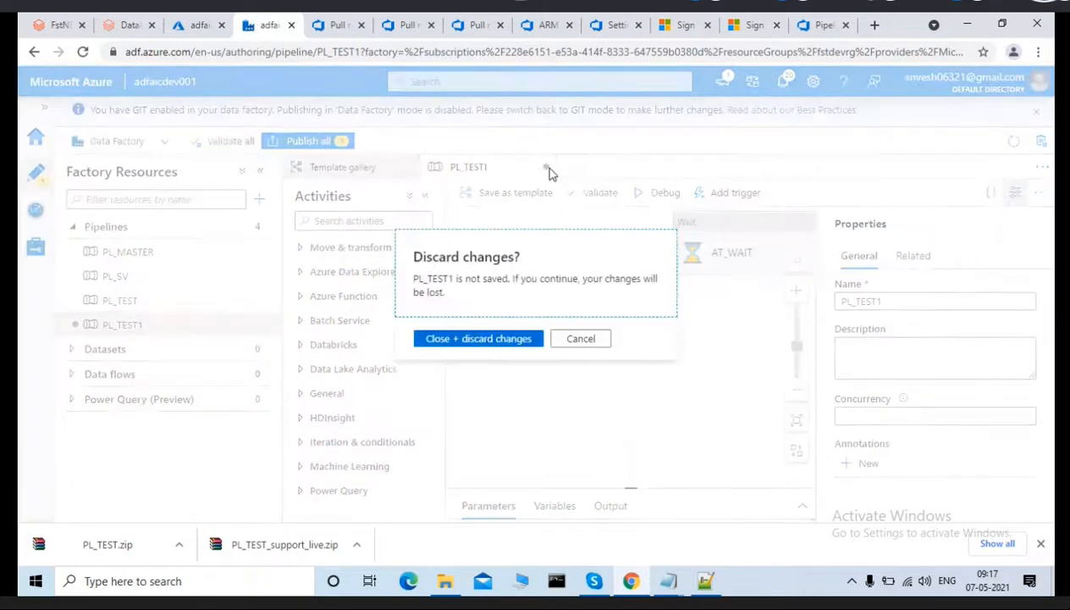
pyautogui.click(581, 339)
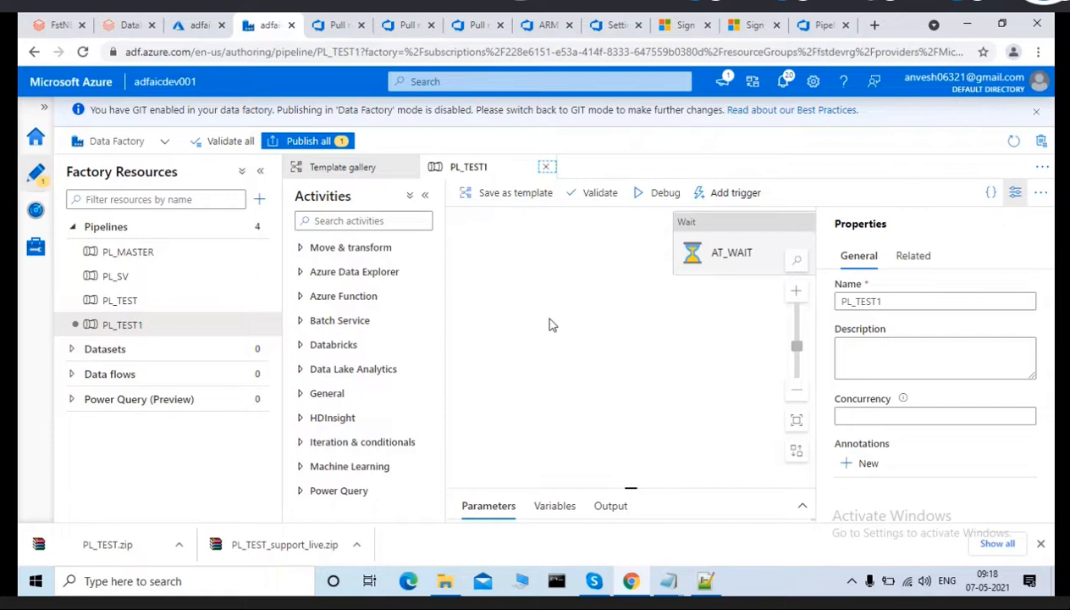
pyautogui.click(990, 195)
pyautogui.click(310, 358)
pyautogui.doubleClick(194, 211)
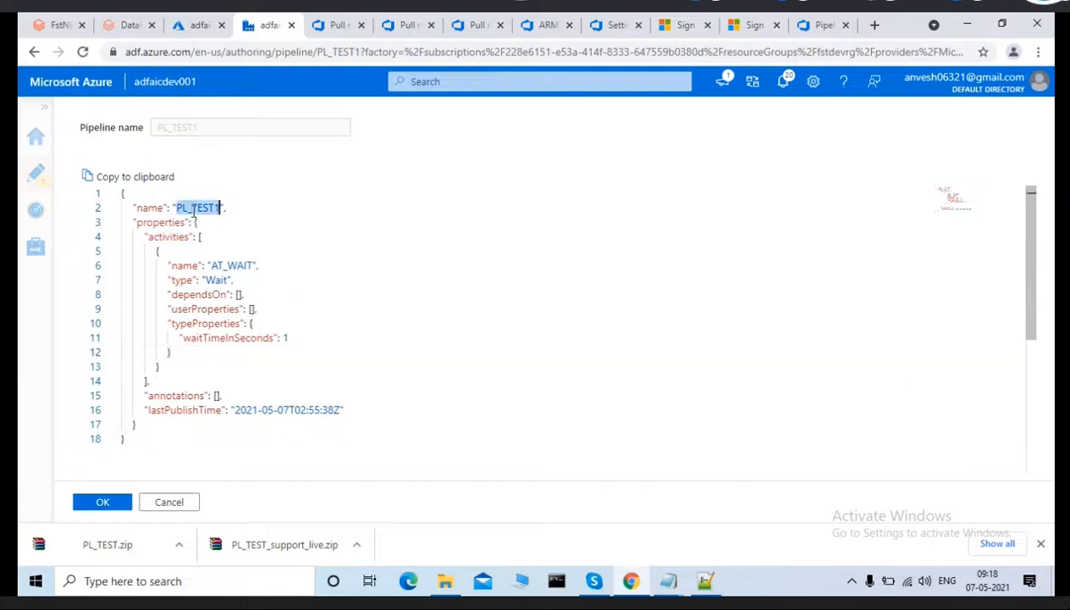
pyautogui.click(239, 356)
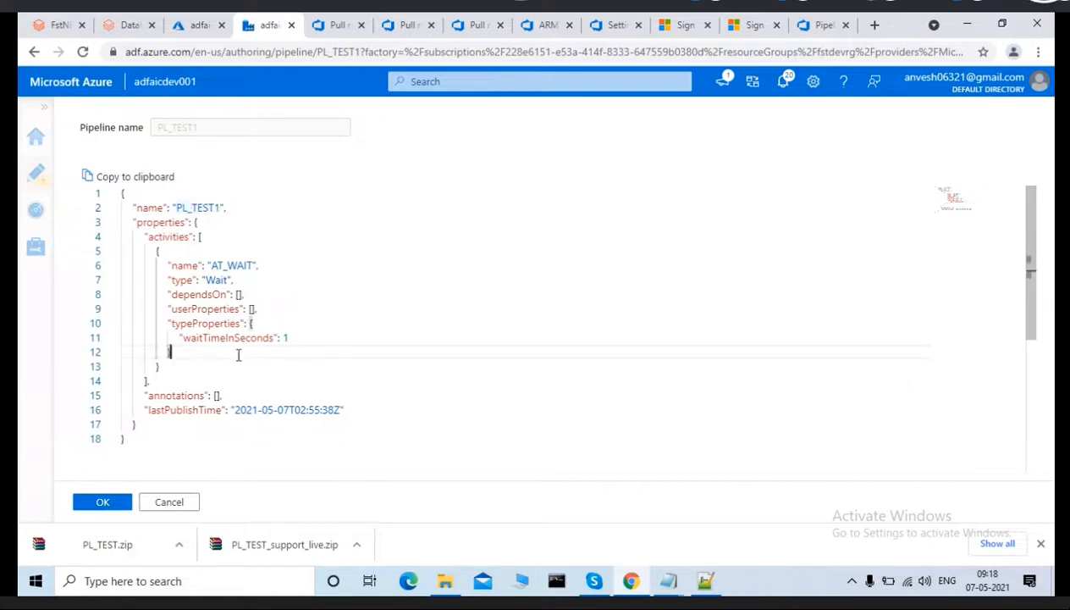
pyautogui.click(167, 508)
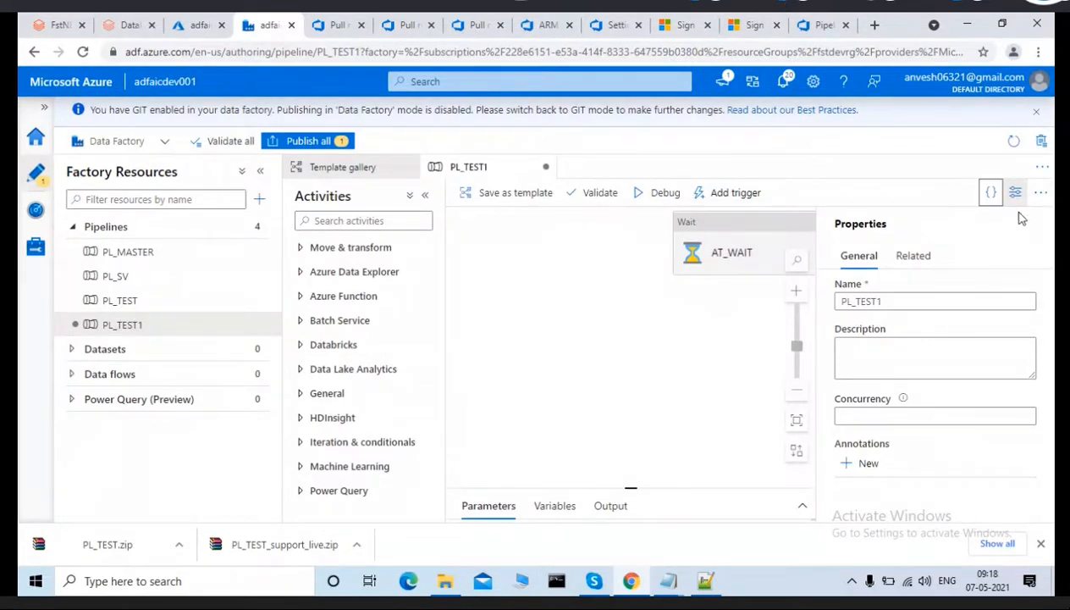
pyautogui.click(990, 192)
pyautogui.click(370, 328)
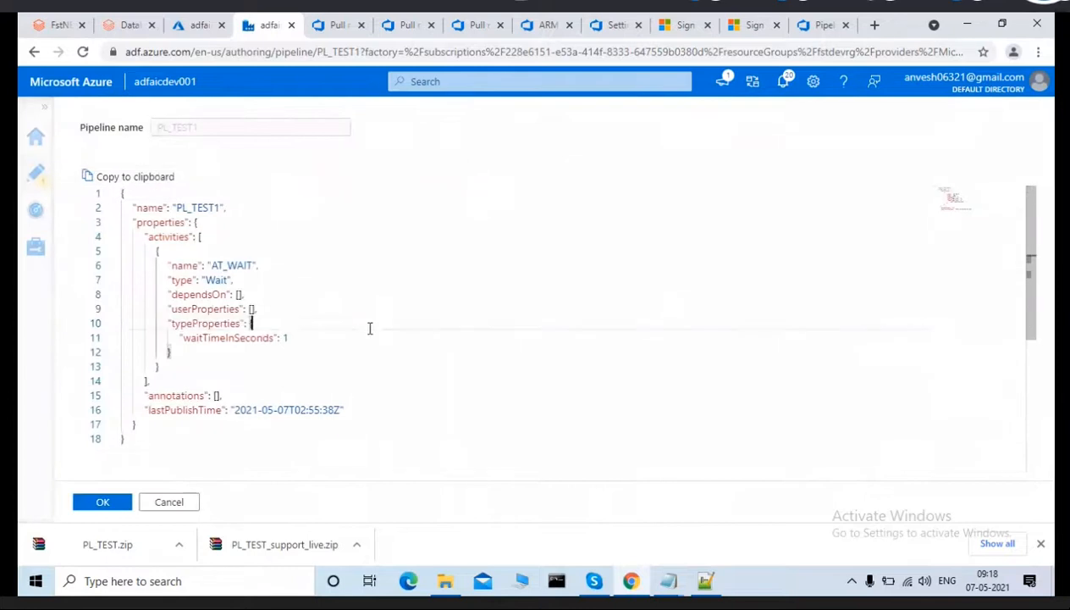
pyautogui.hotkey('ctrl', 'a')
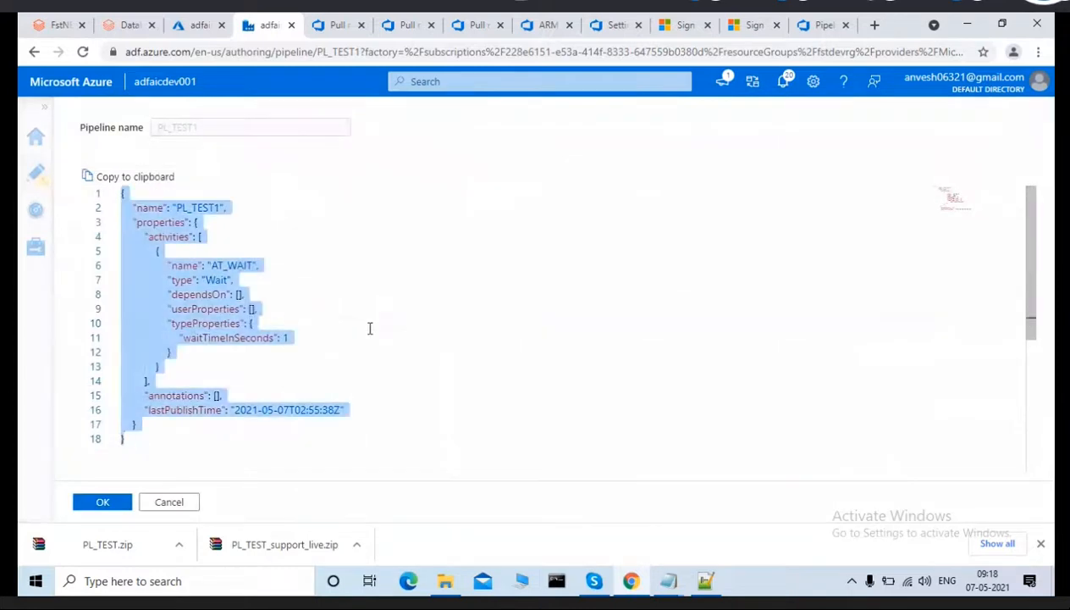
pyautogui.click(169, 503)
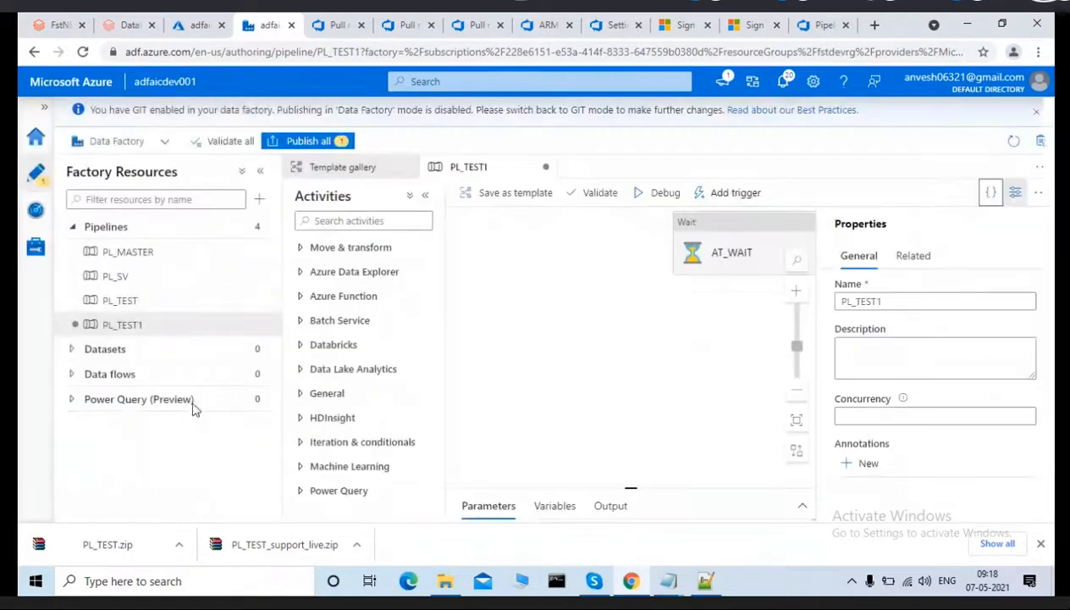
pyautogui.click(259, 199)
# Add a new pipeline and name it PL_T2.
pyautogui.click(292, 221)
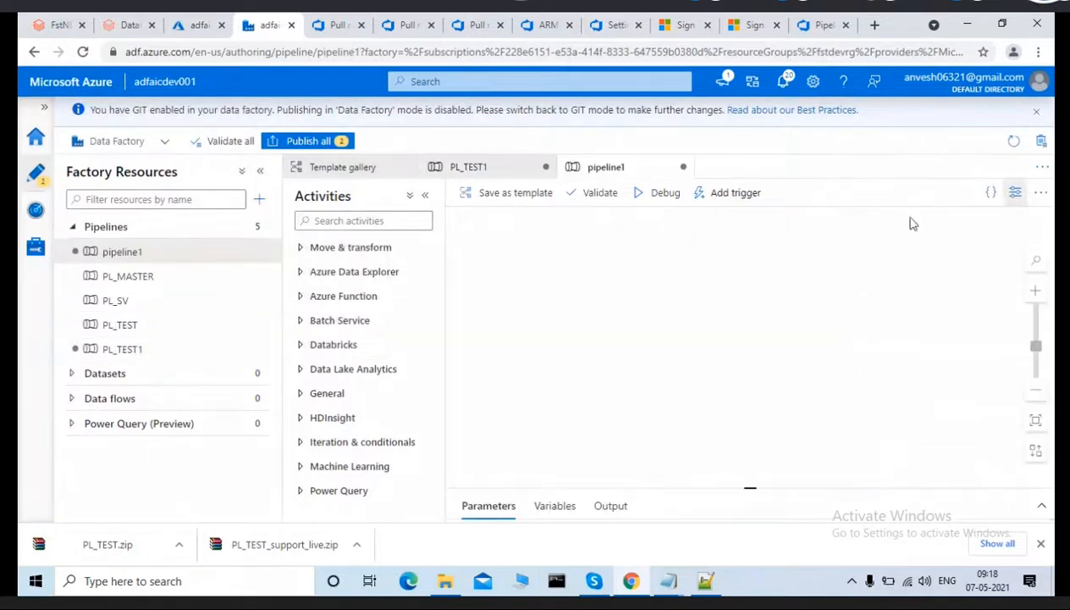
pyautogui.doubleClick(900, 302)
pyautogui.write('PL_T2')
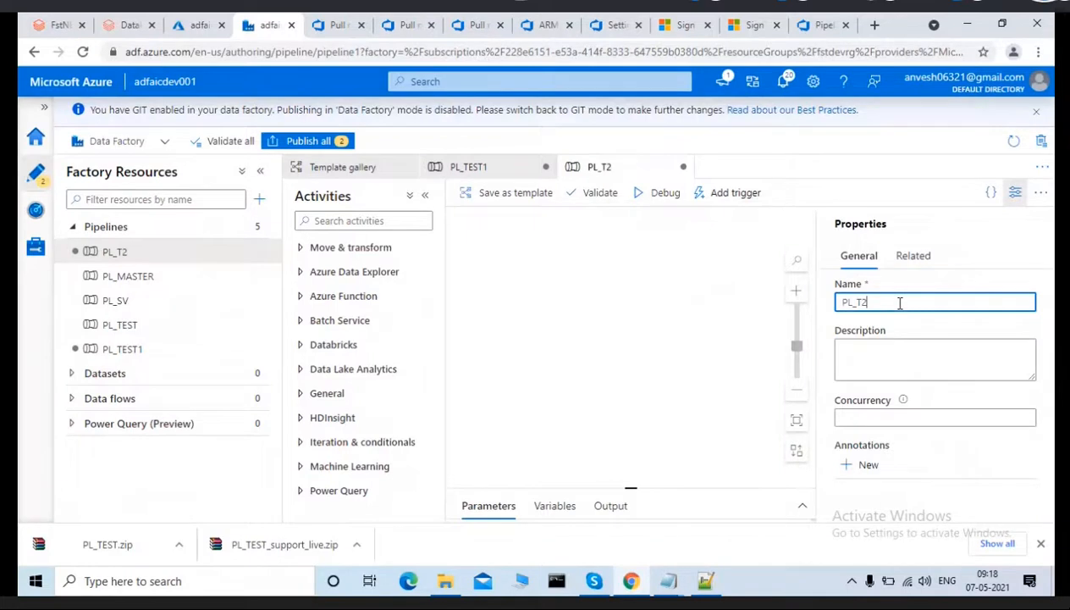
# Cut and re-paste PL_T2's JSON definition in the Code view, then cancel.
pyautogui.click(991, 193)
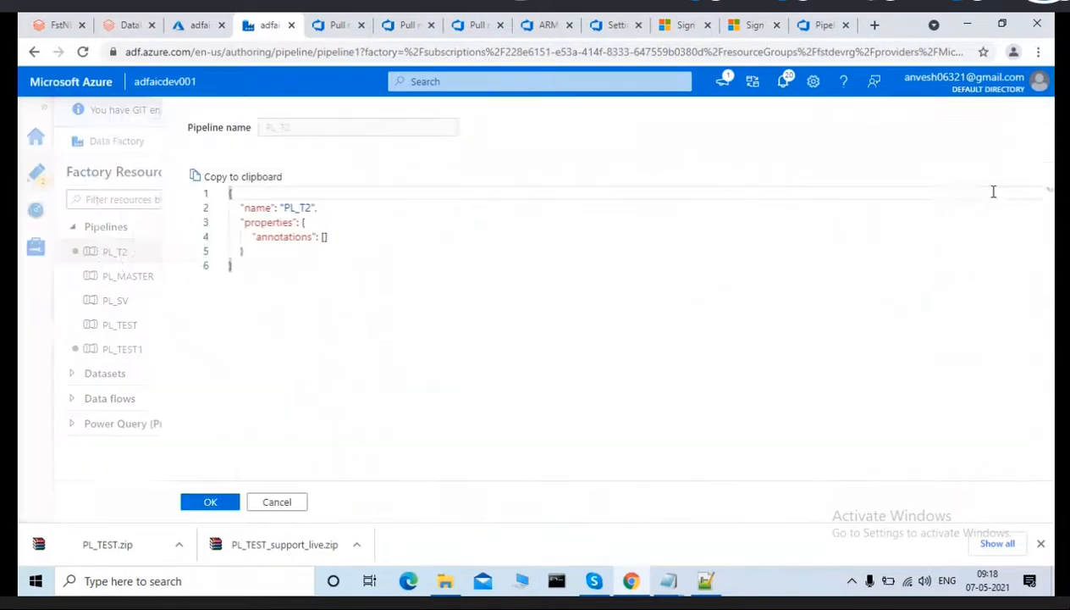
pyautogui.click(169, 256)
pyautogui.hotkey('ctrl', 'a')
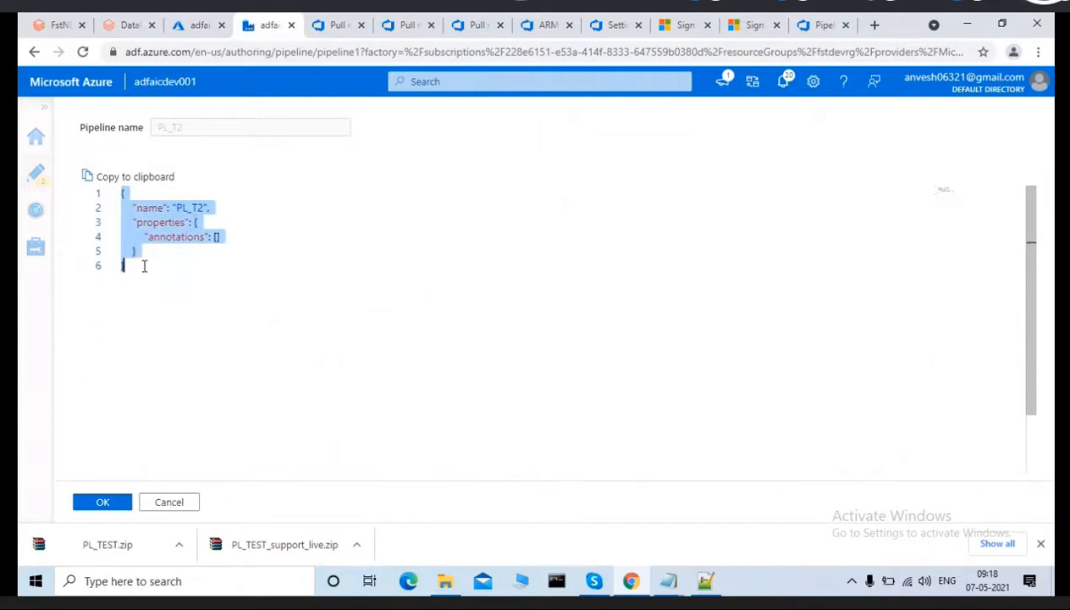
pyautogui.hotkey('ctrl', 'x')
pyautogui.hotkey('ctrl', 'v')
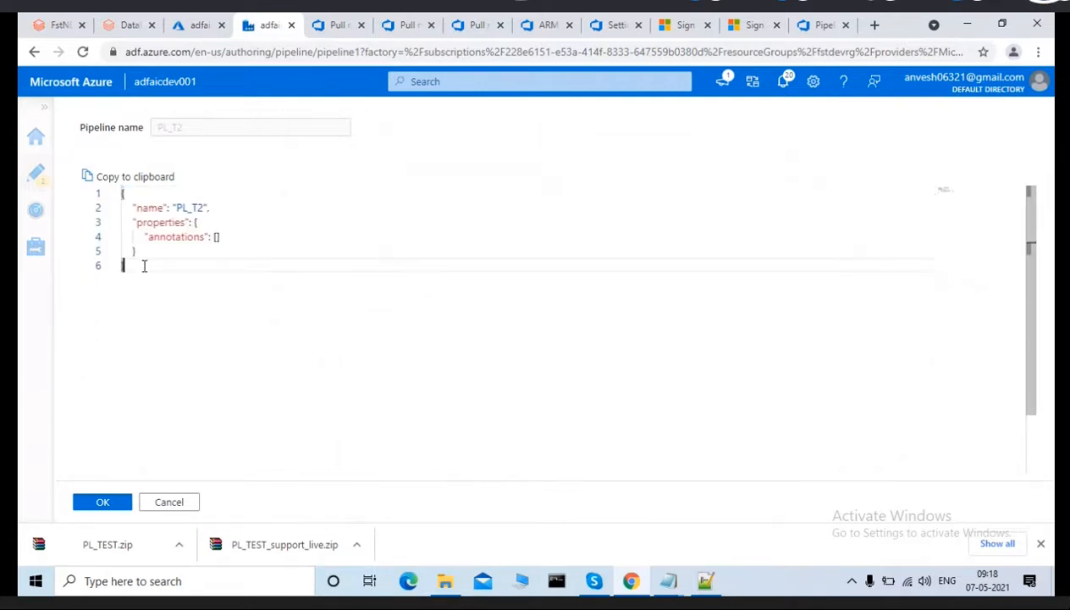
pyautogui.click(169, 505)
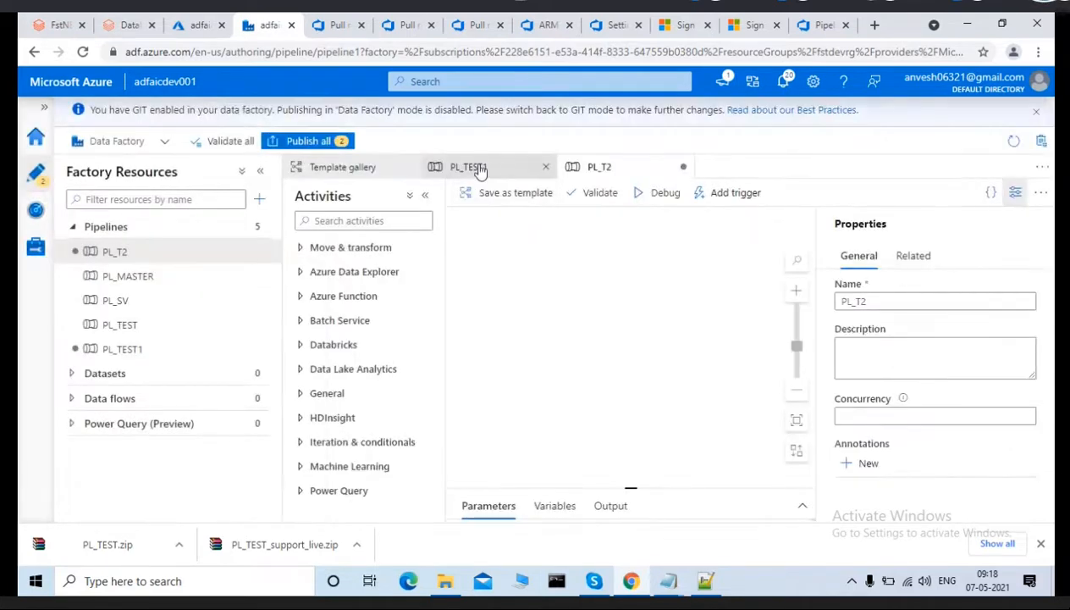
# Paste PL_TEST1's JSON into PL_T2, restoring the name PL_T2, and apply it.
pyautogui.click(477, 169)
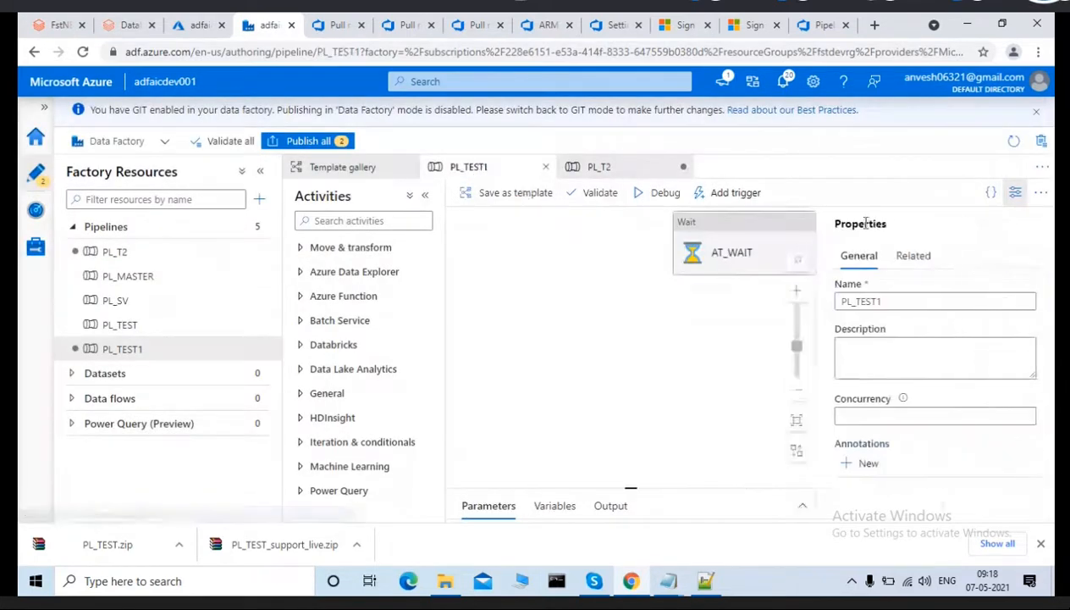
pyautogui.click(990, 197)
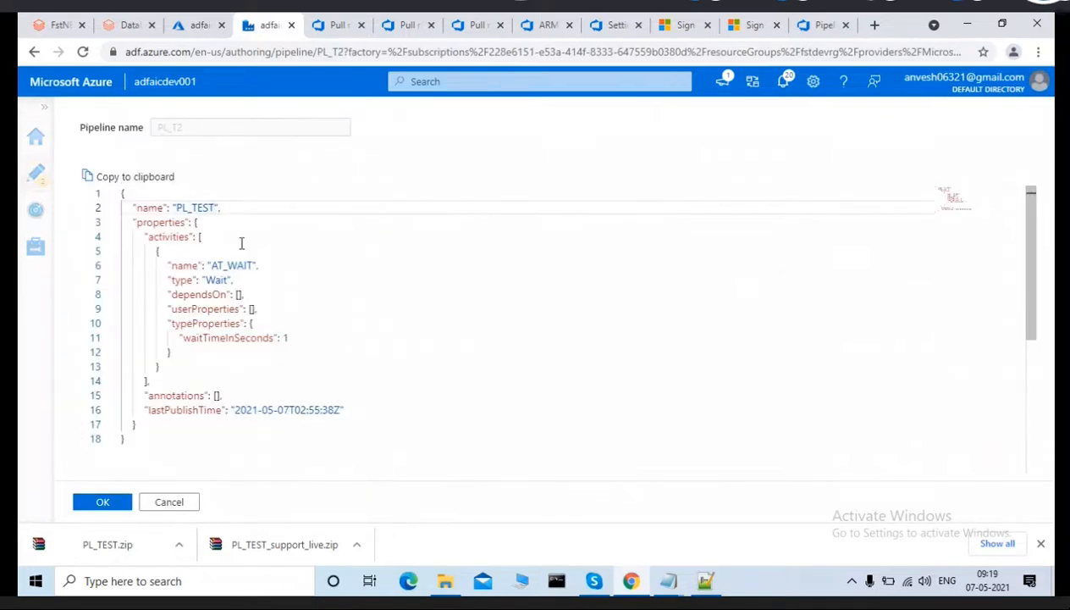
pyautogui.write('2')
pyautogui.click(109, 504)
pyautogui.click(216, 207)
pyautogui.press('BackSpace')
pyautogui.press('BackSpace')
pyautogui.press('BackSpace')
pyautogui.click(100, 502)
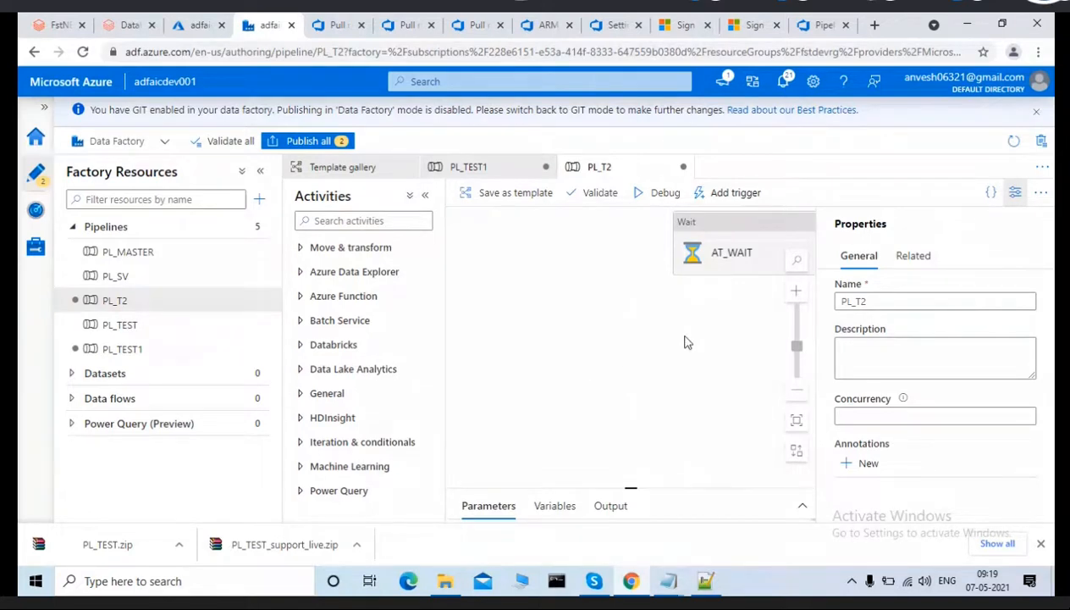
# Close the PL_T2 Properties pane to widen the pipeline canvas.
pyautogui.click(1014, 193)
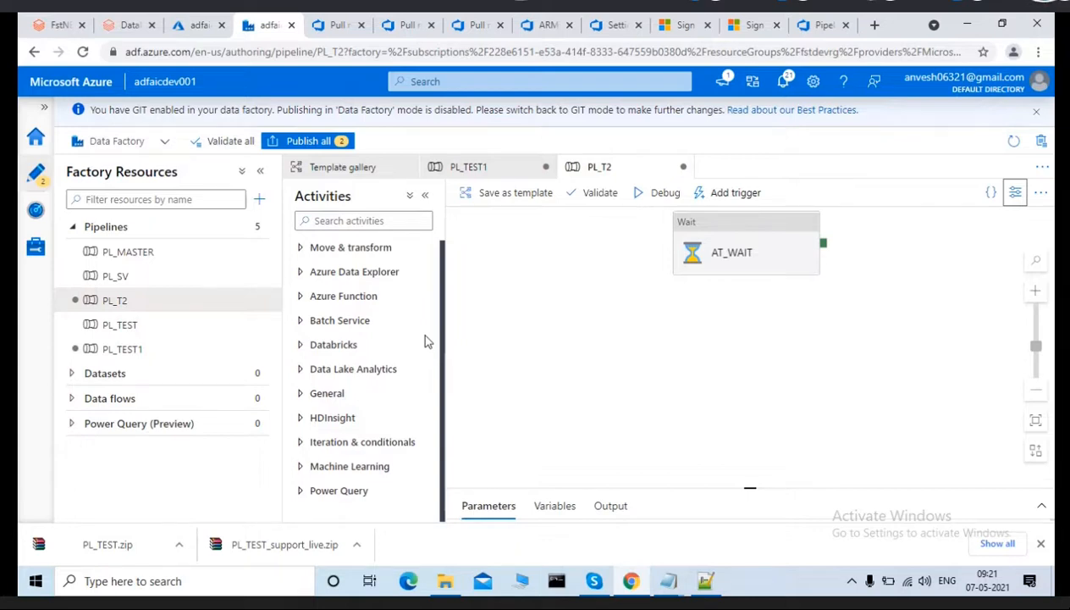
# Close the Template gallery, PL_TEST1 and PL_T2 tabs, discarding changes, then bring Skype forward.
pyautogui.click(409, 167)
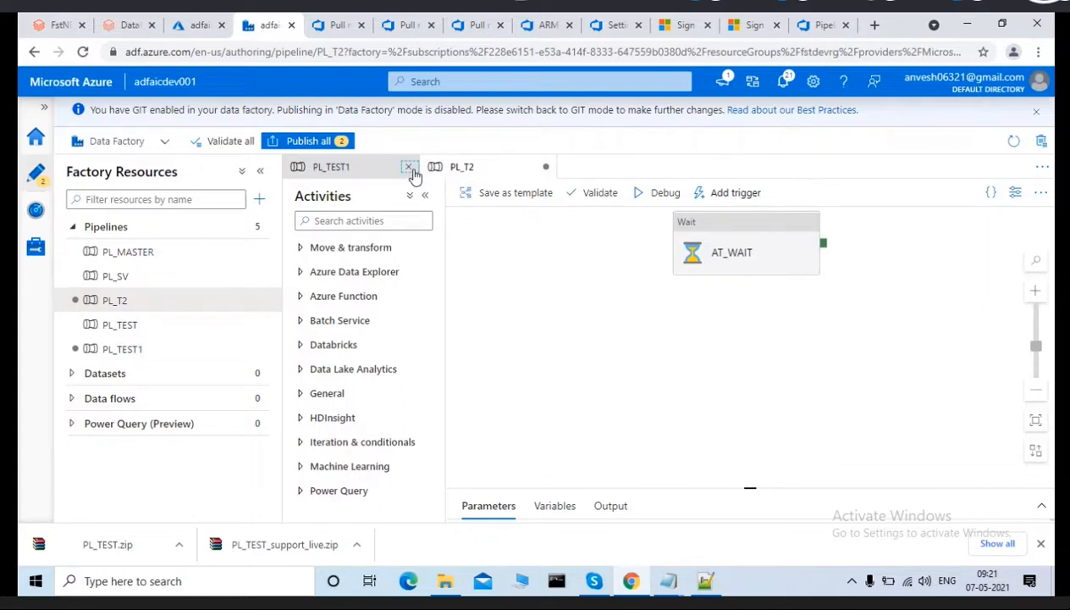
pyautogui.click(409, 167)
pyautogui.click(447, 339)
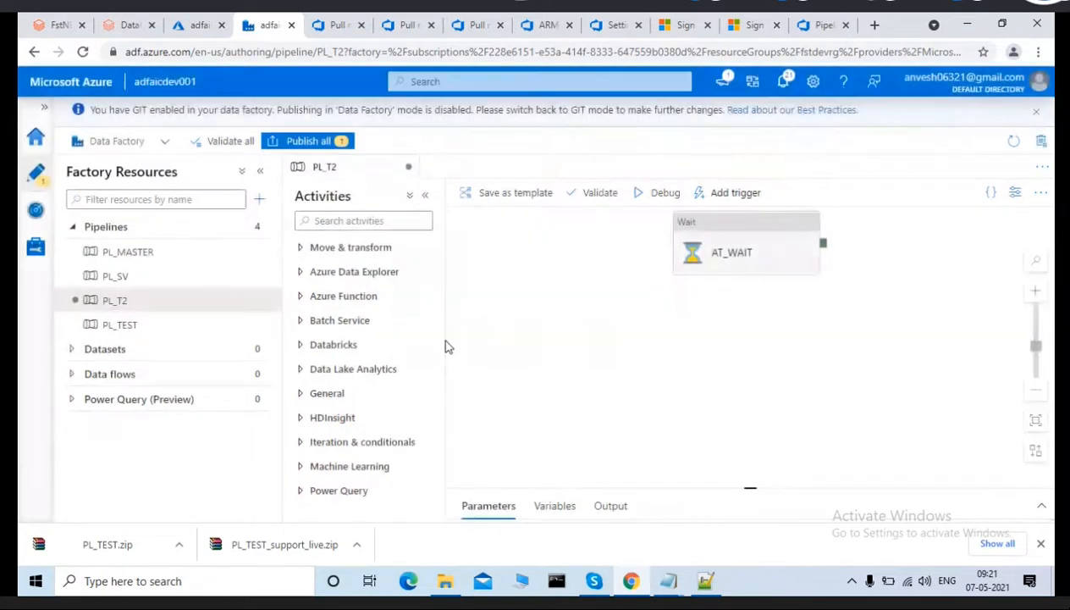
pyautogui.click(409, 167)
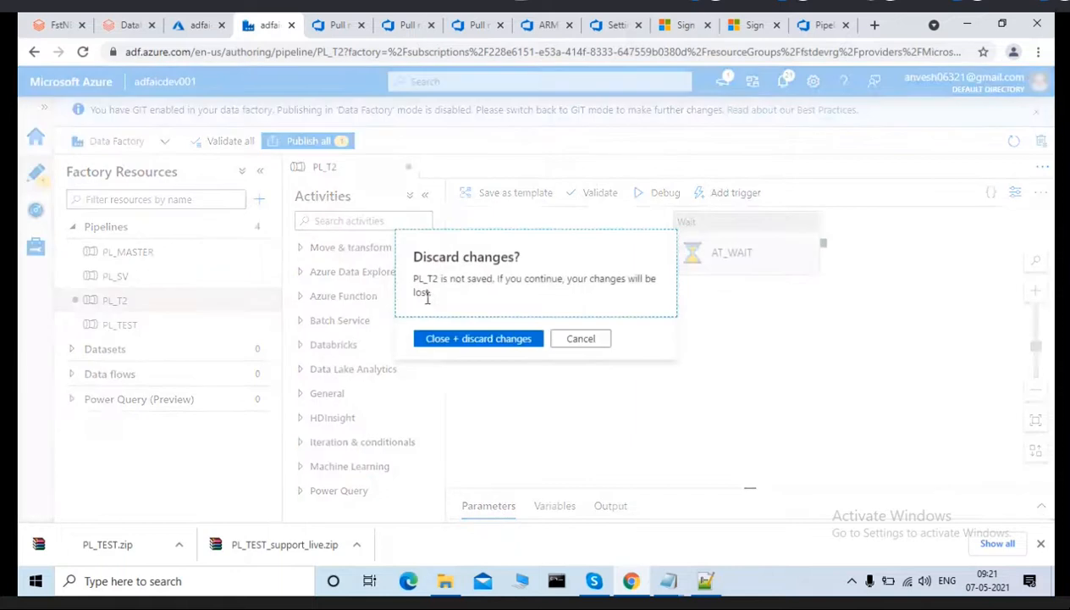
pyautogui.click(440, 338)
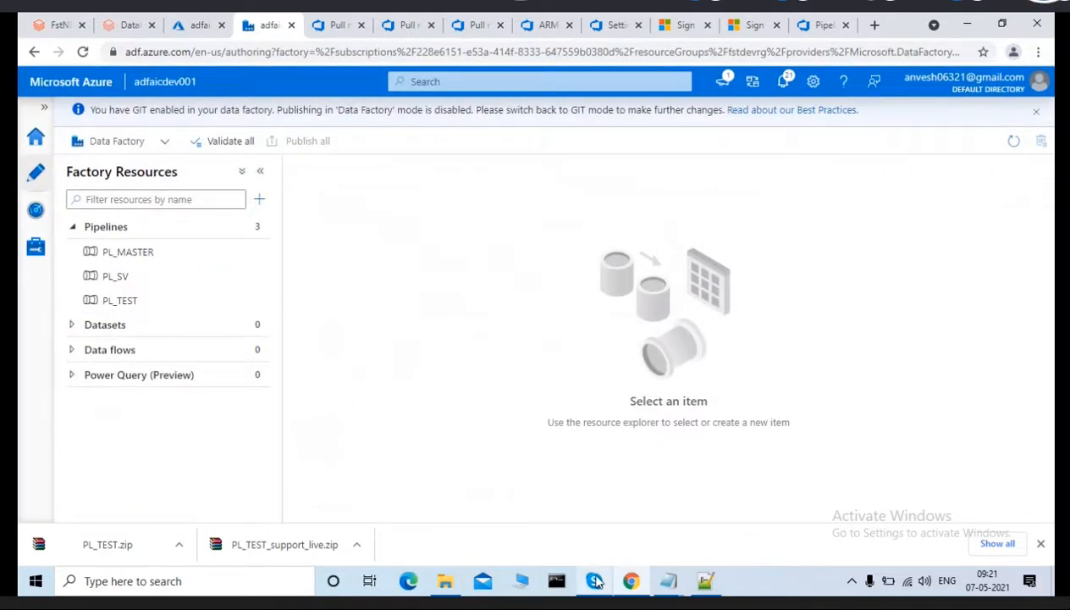
pyautogui.moveTo(590, 574)
pyautogui.click(576, 522)
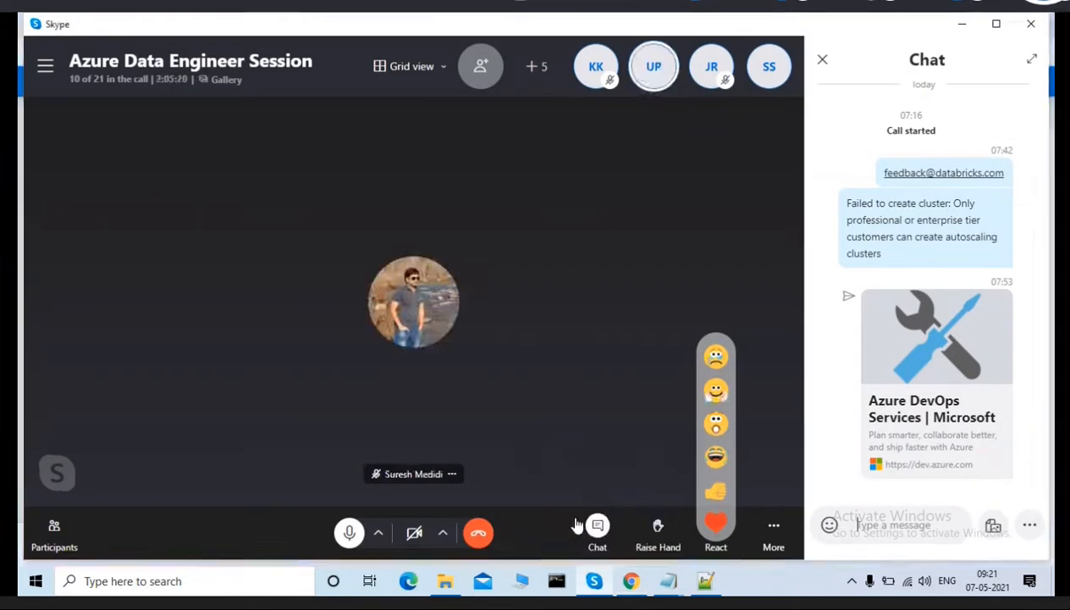
# Close the chat panel in the Azure Data Engineer Session call.
pyautogui.click(824, 65)
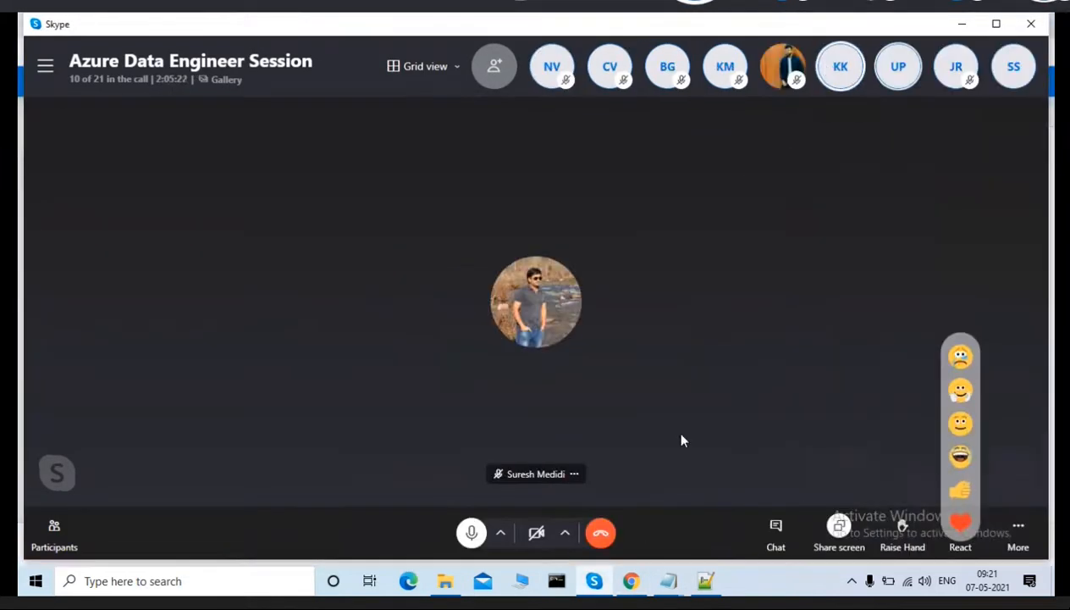
pyautogui.click(853, 582)
pyautogui.click(819, 586)
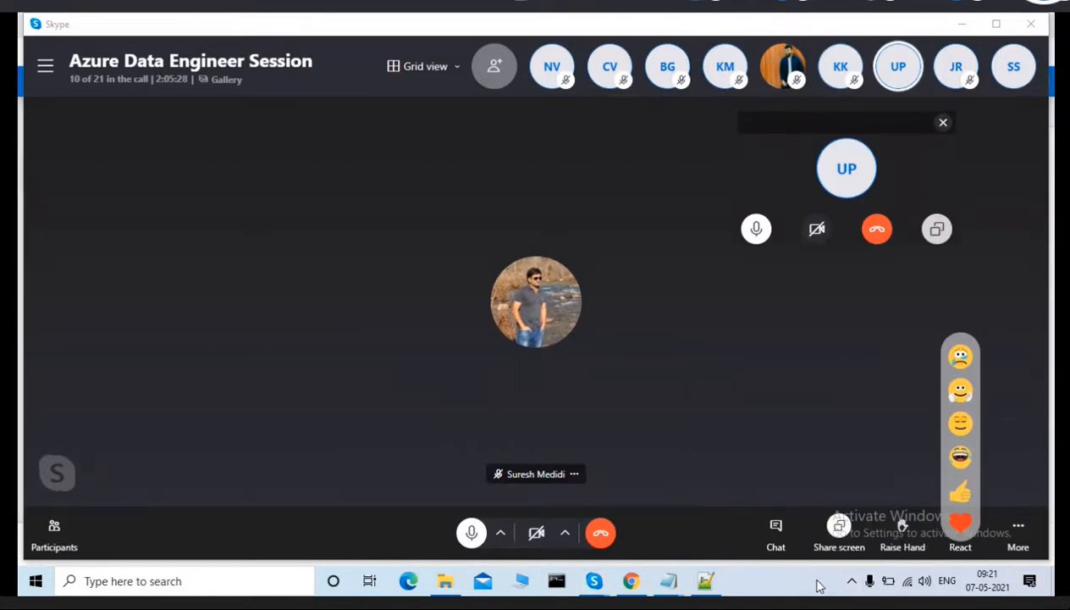
pyautogui.click(852, 582)
pyautogui.click(852, 582)
# Briefly view the call participants, then show the recent chats sidebar.
pyautogui.click(82, 79)
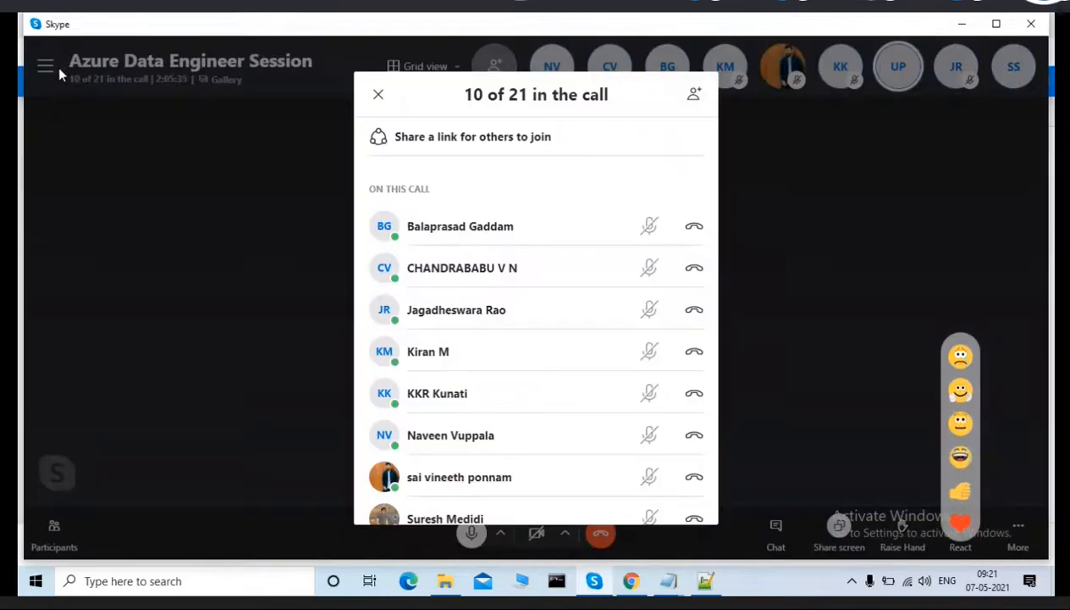
pyautogui.click(378, 95)
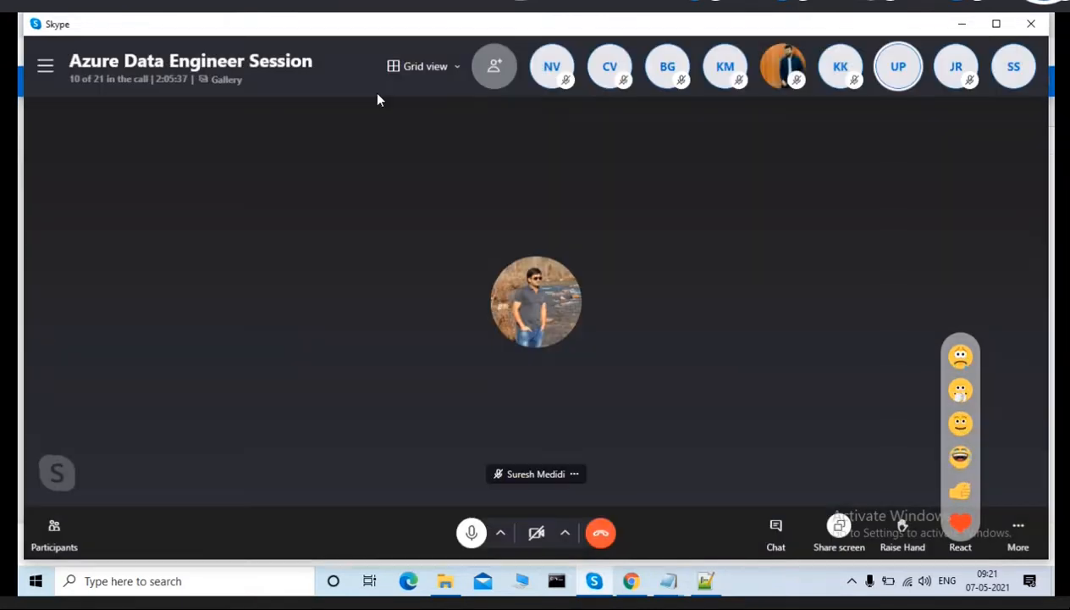
pyautogui.click(44, 66)
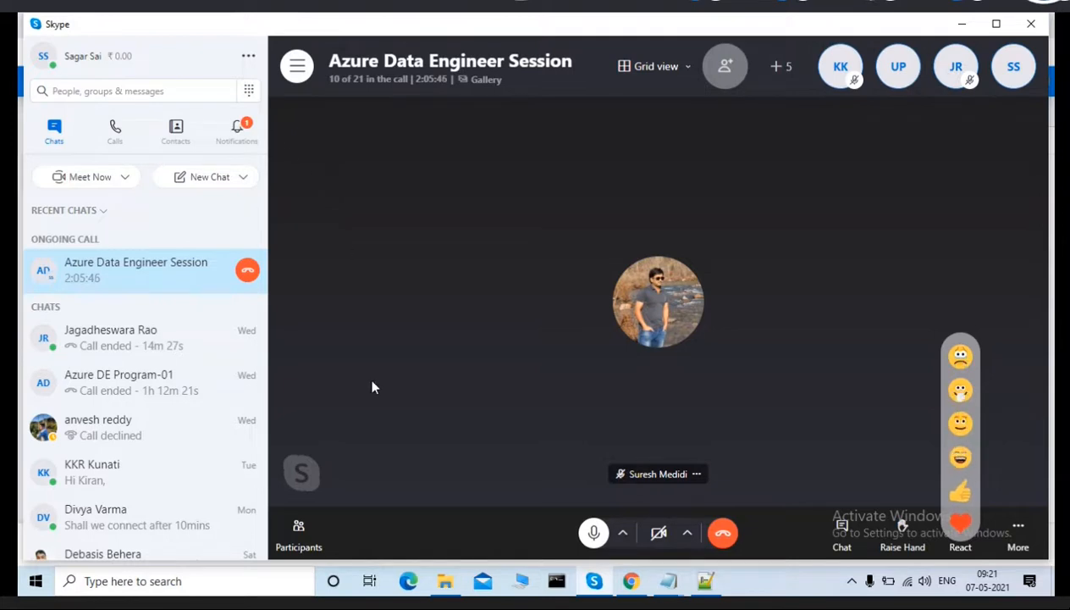
pyautogui.moveTo(631, 589)
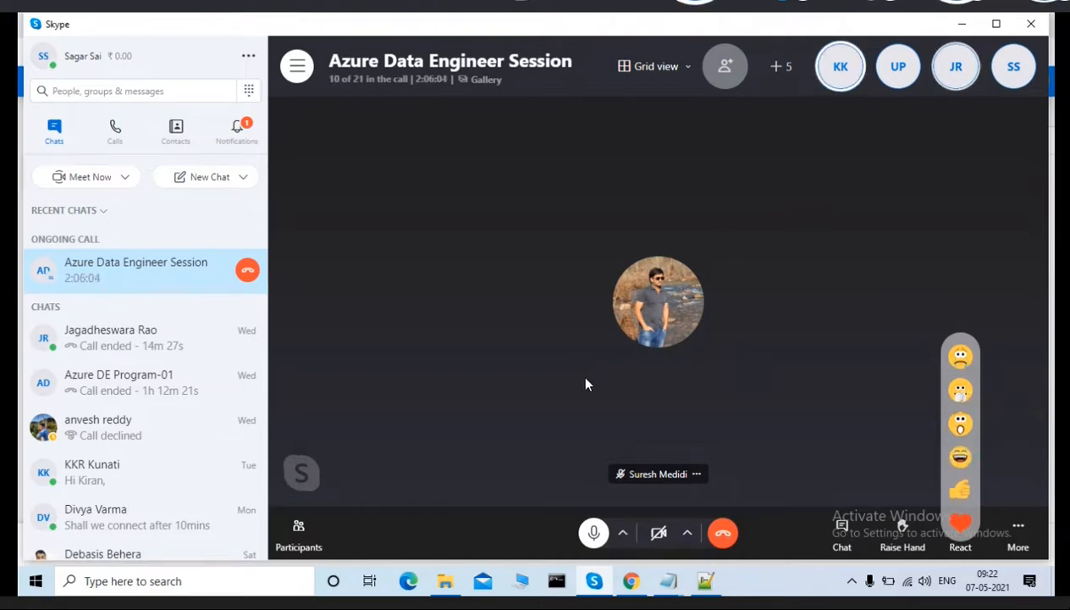
pyautogui.click(852, 581)
pyautogui.click(788, 582)
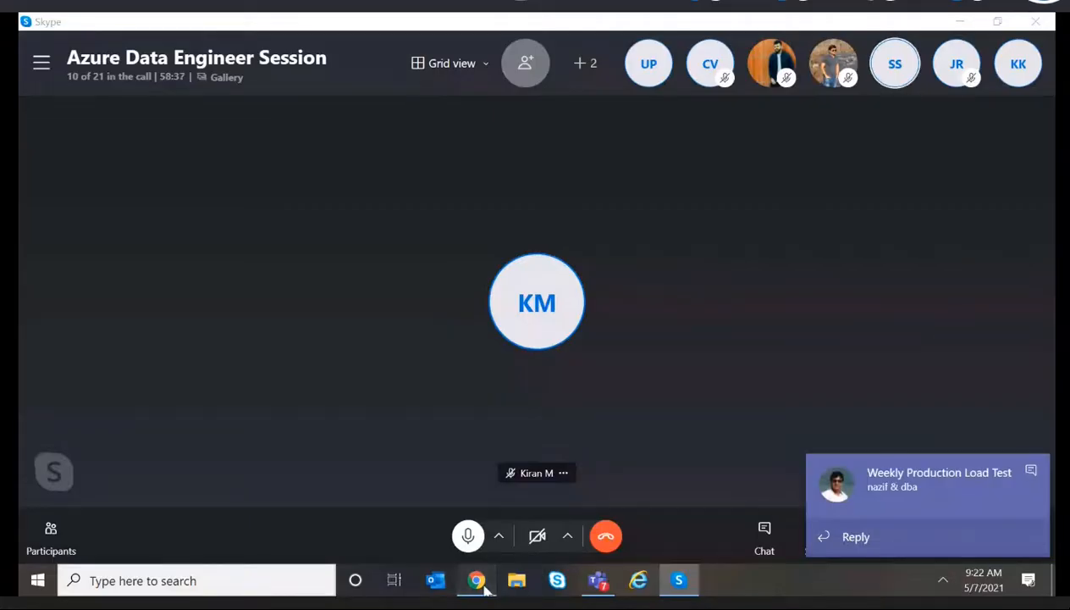
# Return to the kkk notebook and rerun Cmd 1 so it prints hi.
pyautogui.click(476, 580)
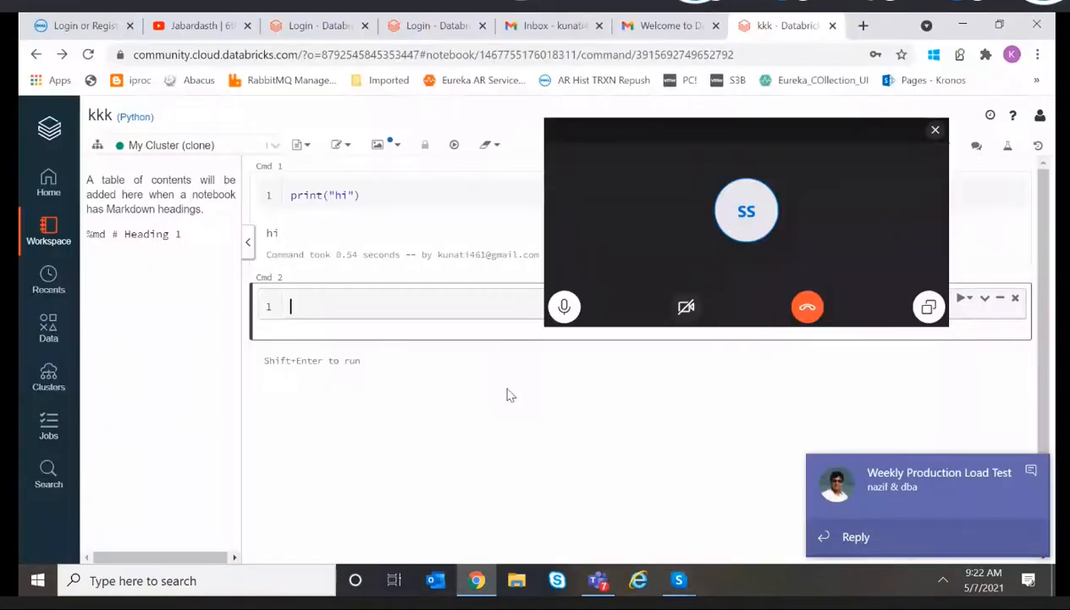
pyautogui.click(936, 129)
pyautogui.click(447, 195)
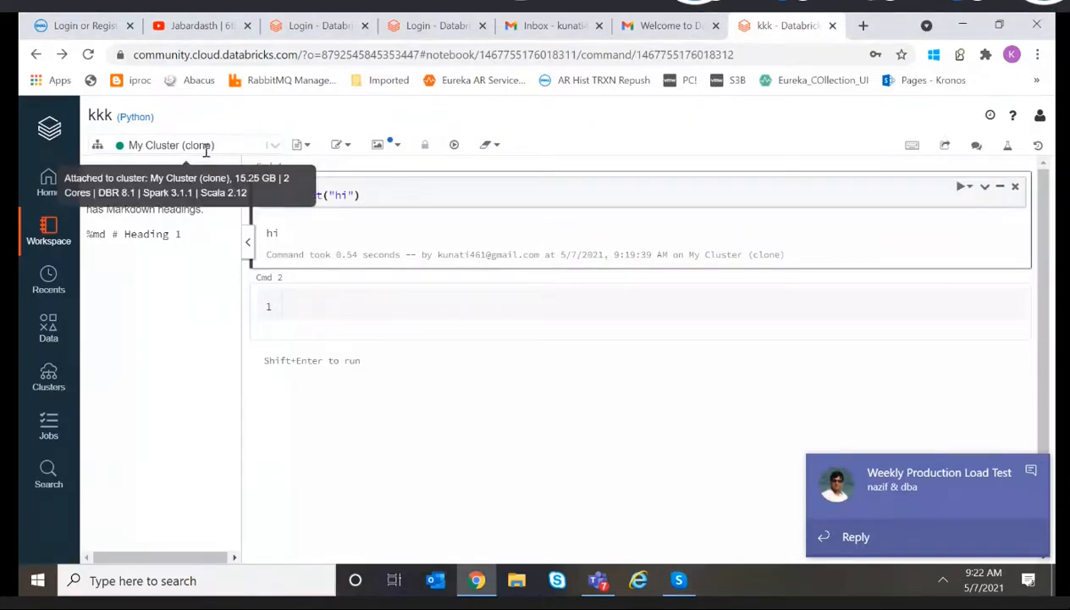
pyautogui.click(275, 149)
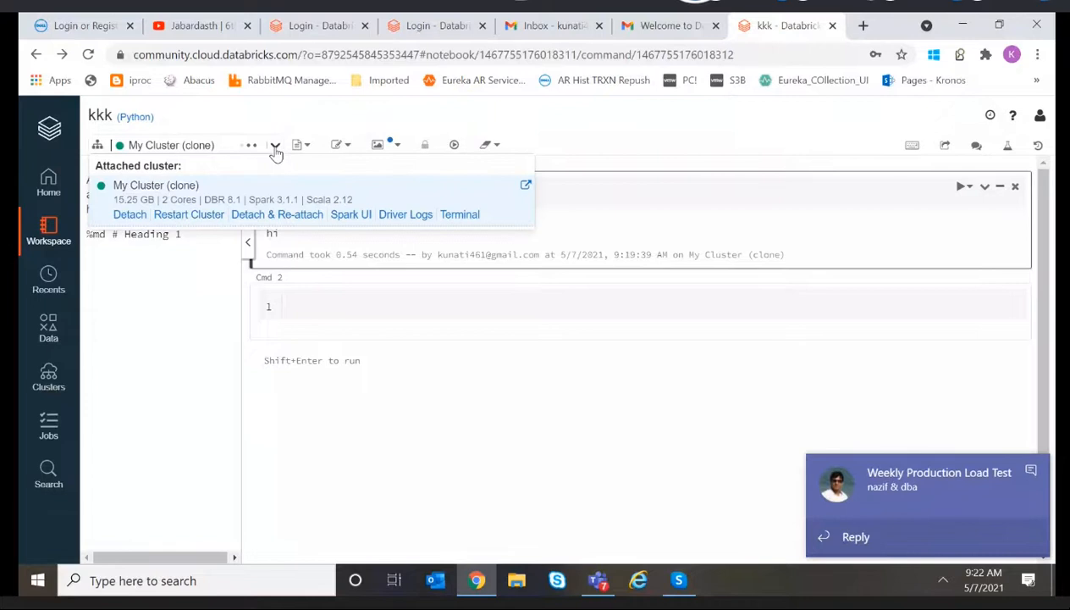
pyautogui.click(427, 198)
pyautogui.hotkey('shift', 'Return')
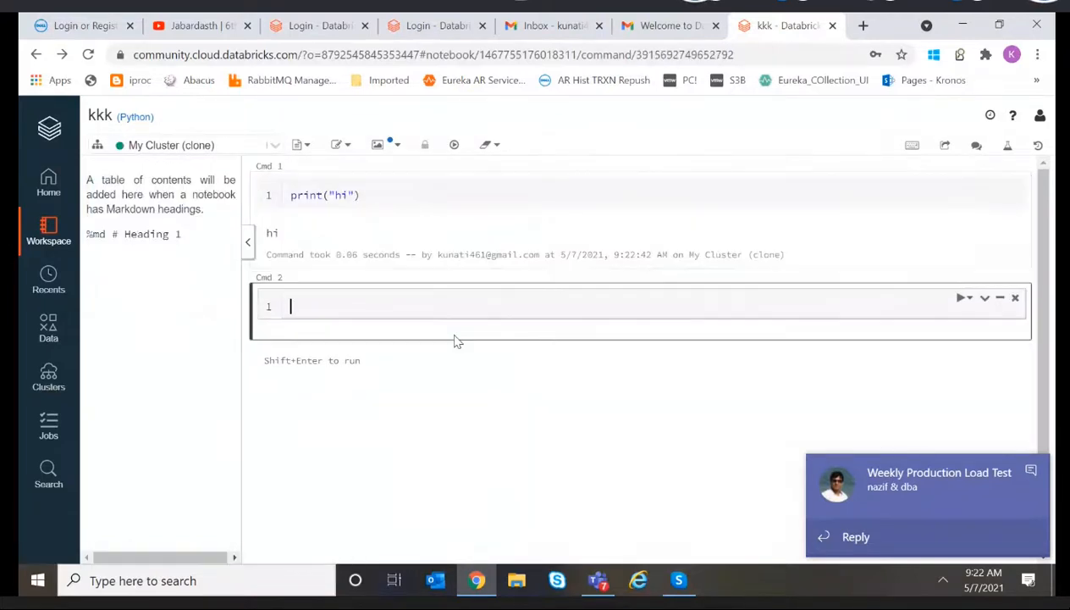
# Switch the notebook from My Cluster (clone) to My Cluster.
pyautogui.click(381, 306)
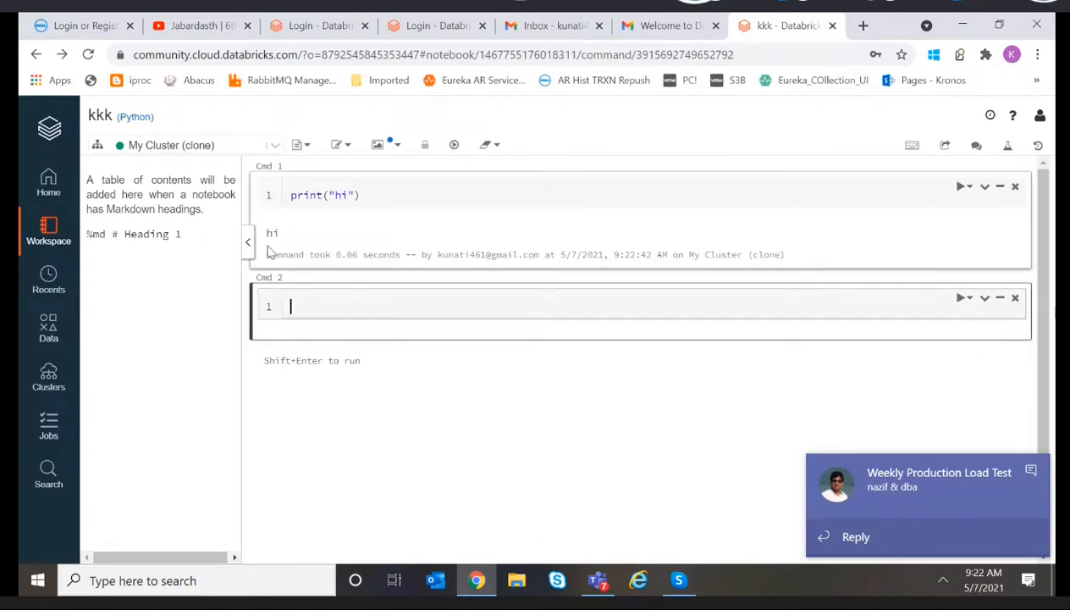
pyautogui.moveTo(200, 148)
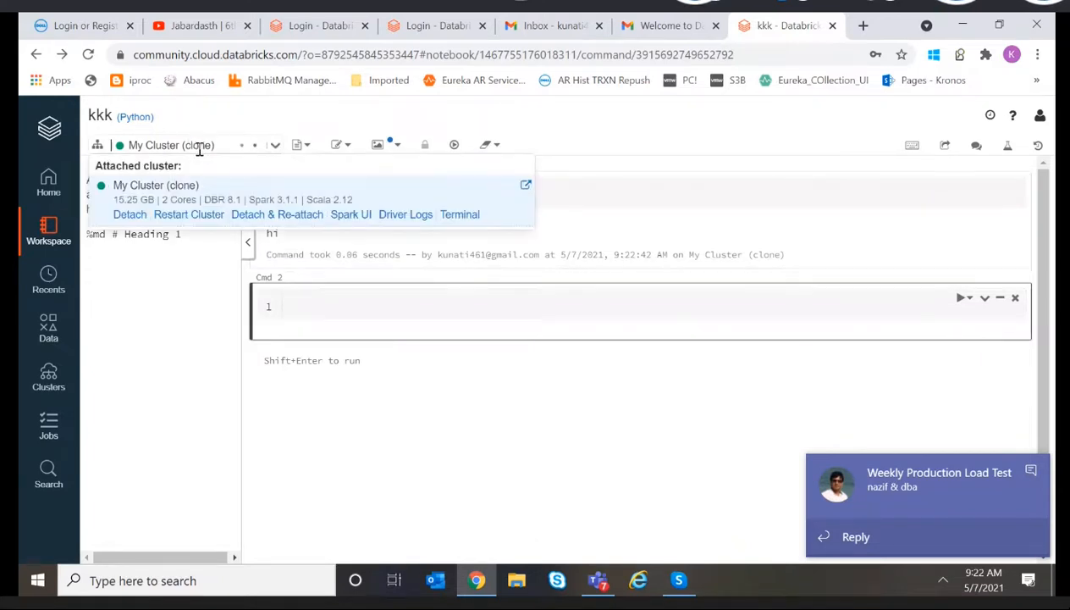
pyautogui.click(159, 267)
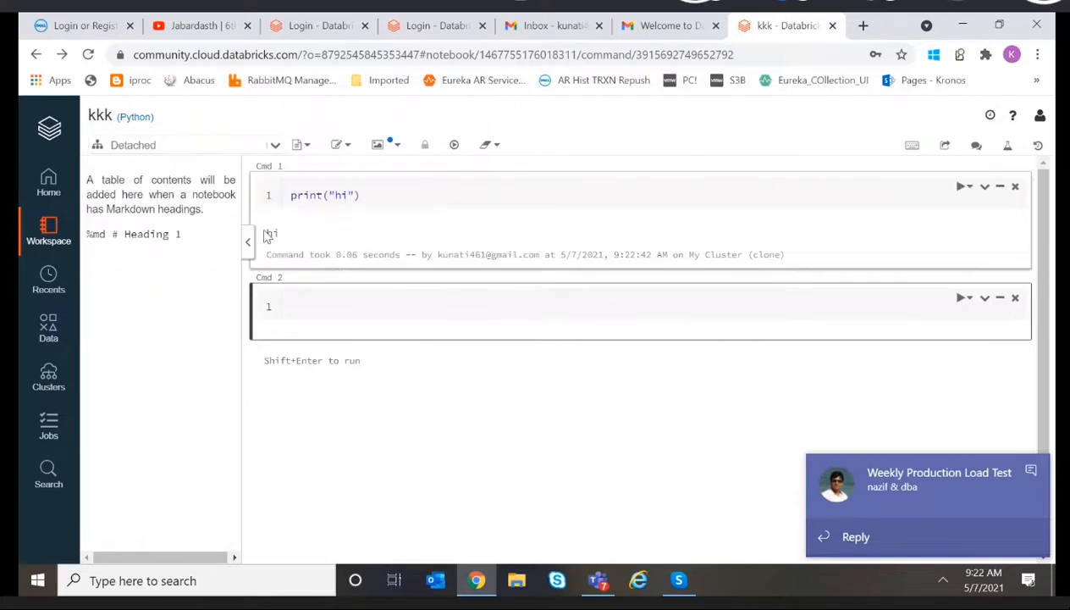
# Review the clusters list and the stopped My Cluster's configuration.
pyautogui.click(62, 390)
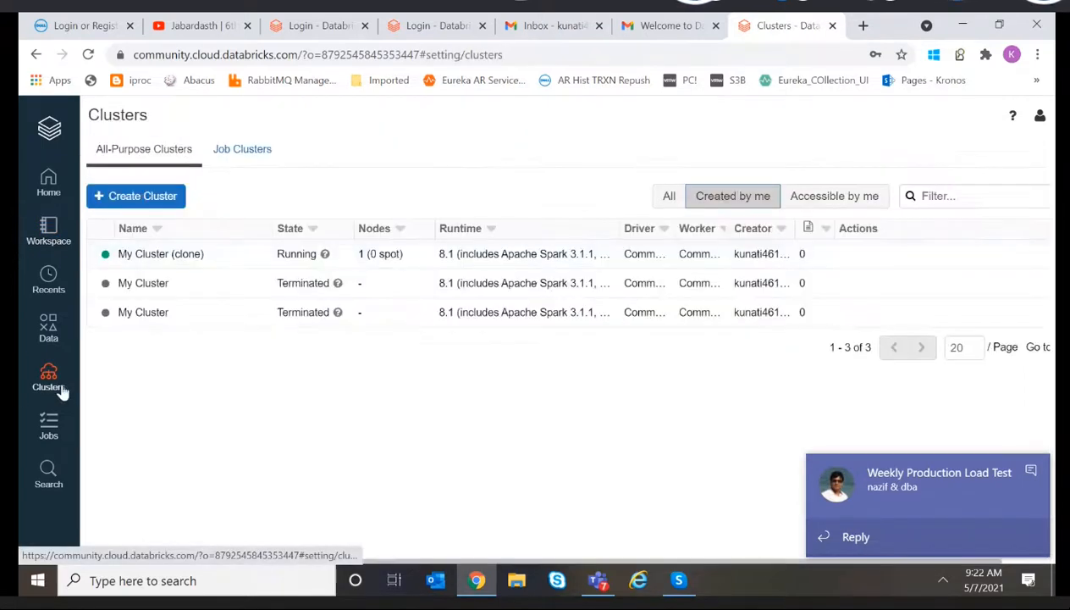
pyautogui.click(282, 288)
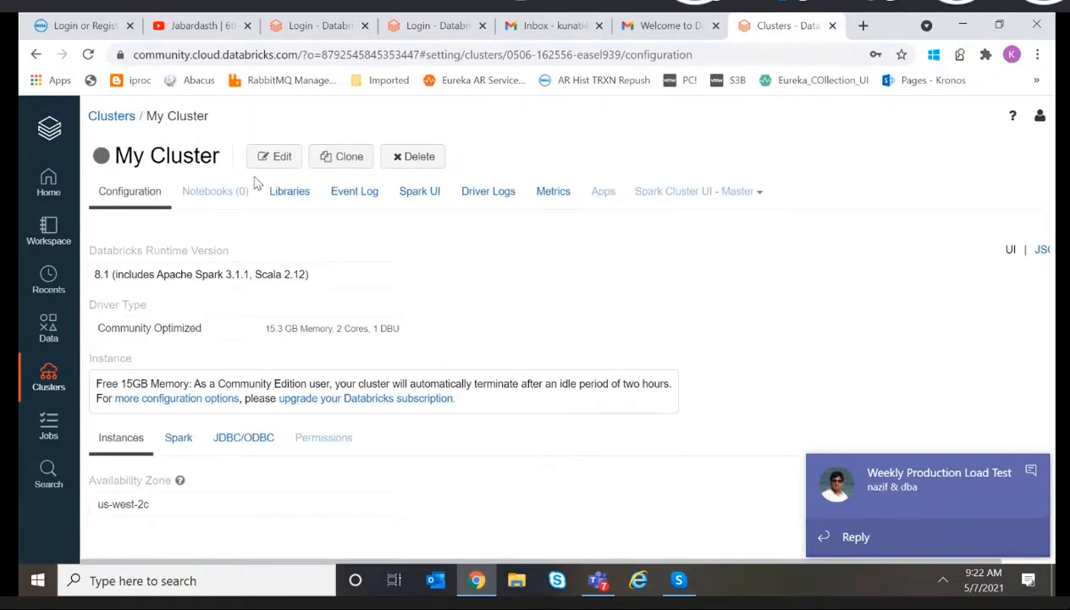
pyautogui.click(53, 373)
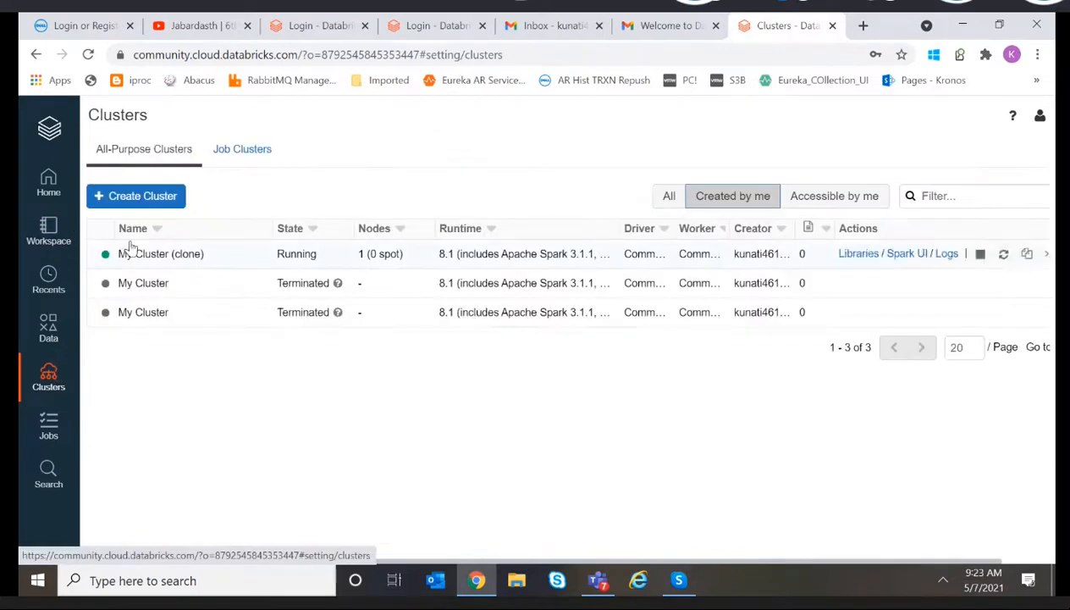
# Begin creating a new cluster, then abandon it and glance at the workspace browser.
pyautogui.click(156, 199)
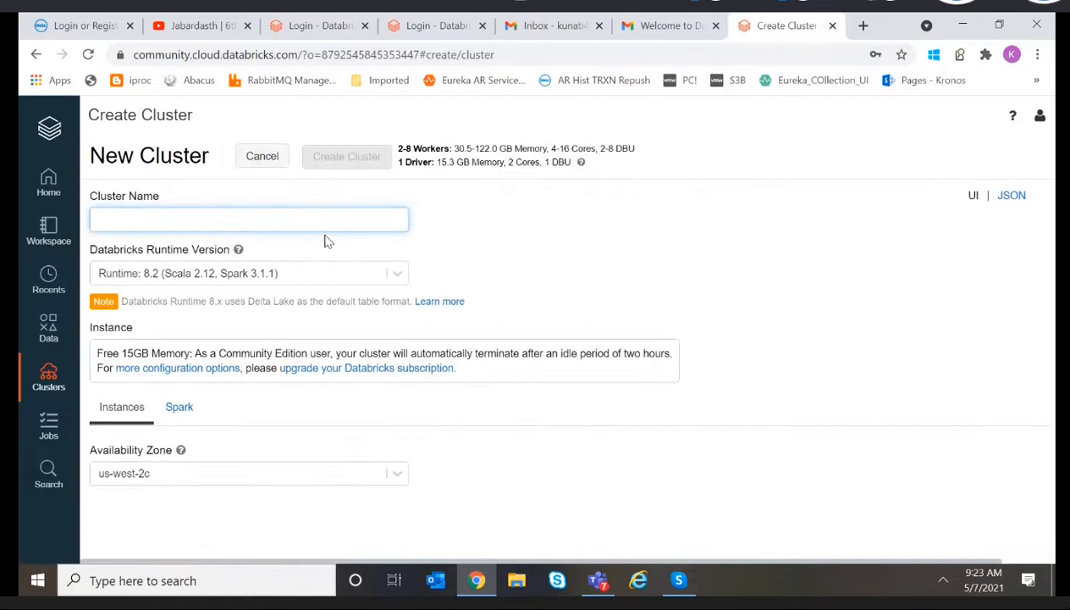
pyautogui.click(289, 221)
pyautogui.click(573, 279)
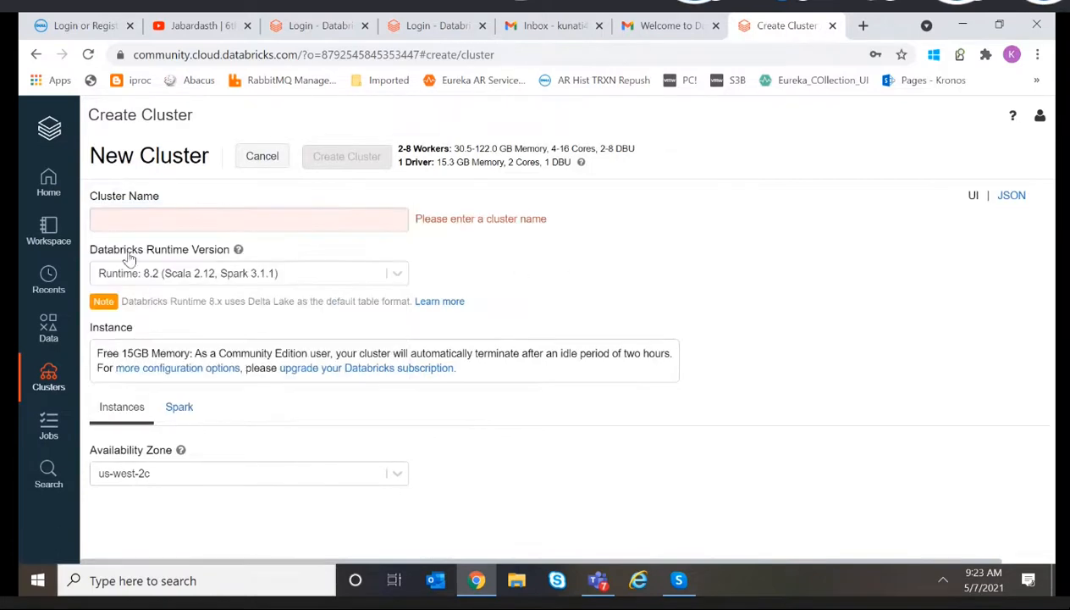
pyautogui.click(48, 233)
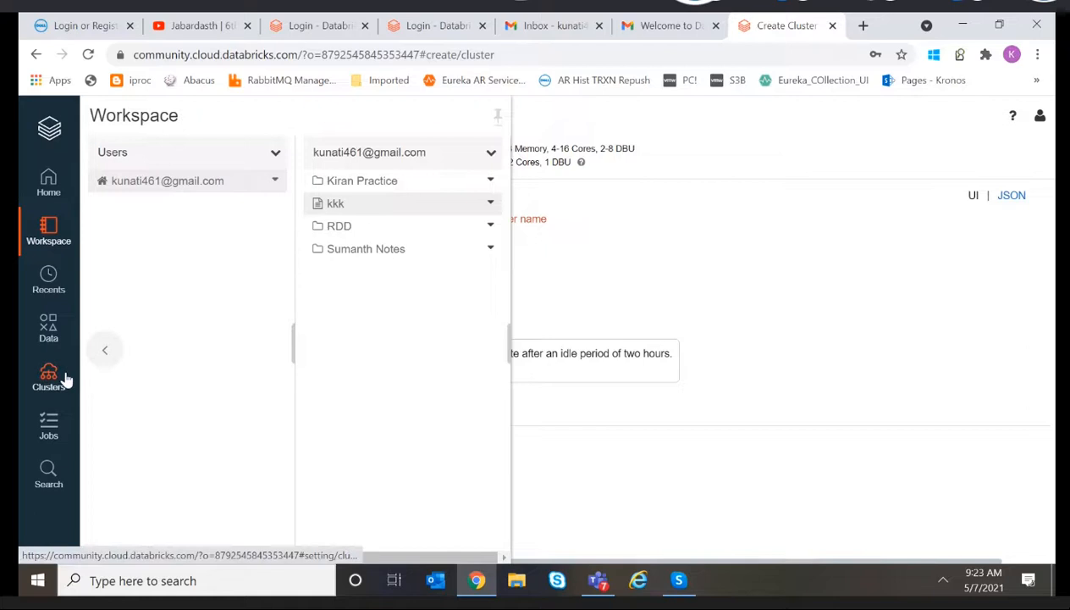
pyautogui.click(50, 241)
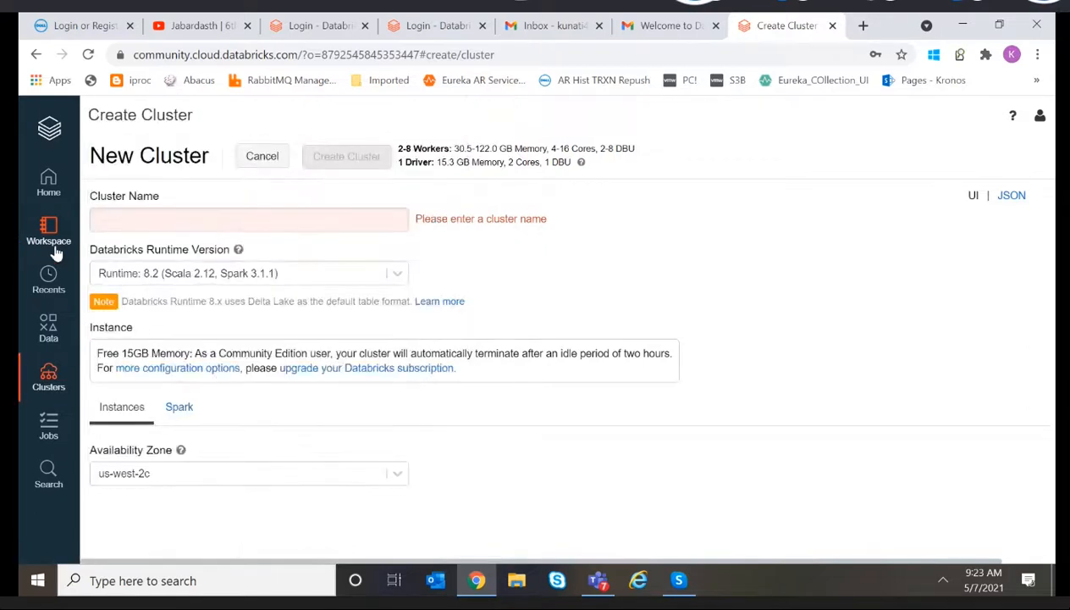
# Go back through browser history to the kkk notebook, then switch to the Skype call.
pyautogui.click(36, 54)
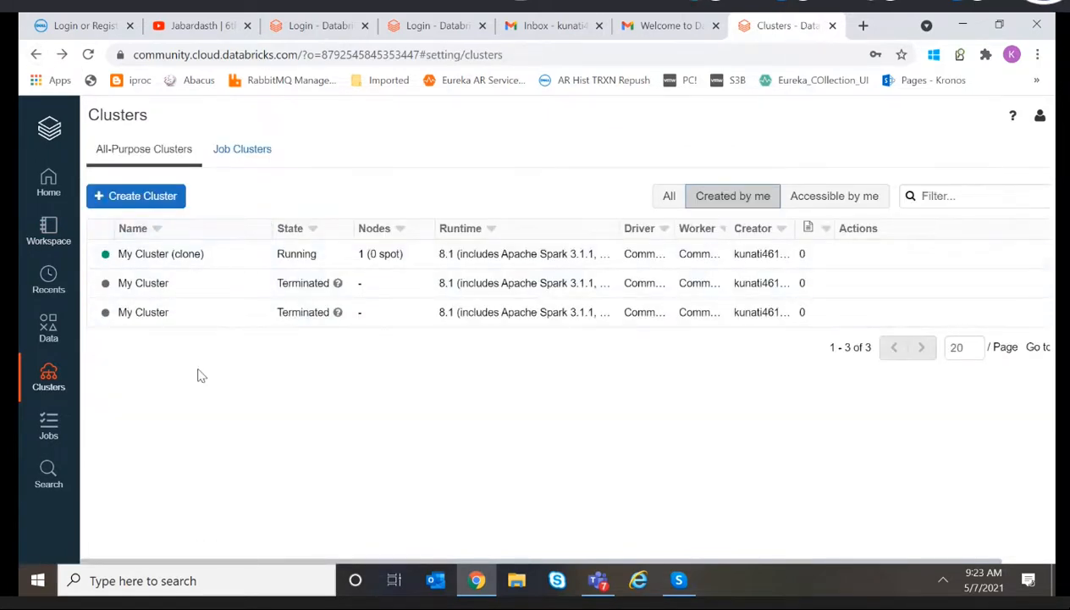
pyautogui.click(35, 55)
pyautogui.click(36, 55)
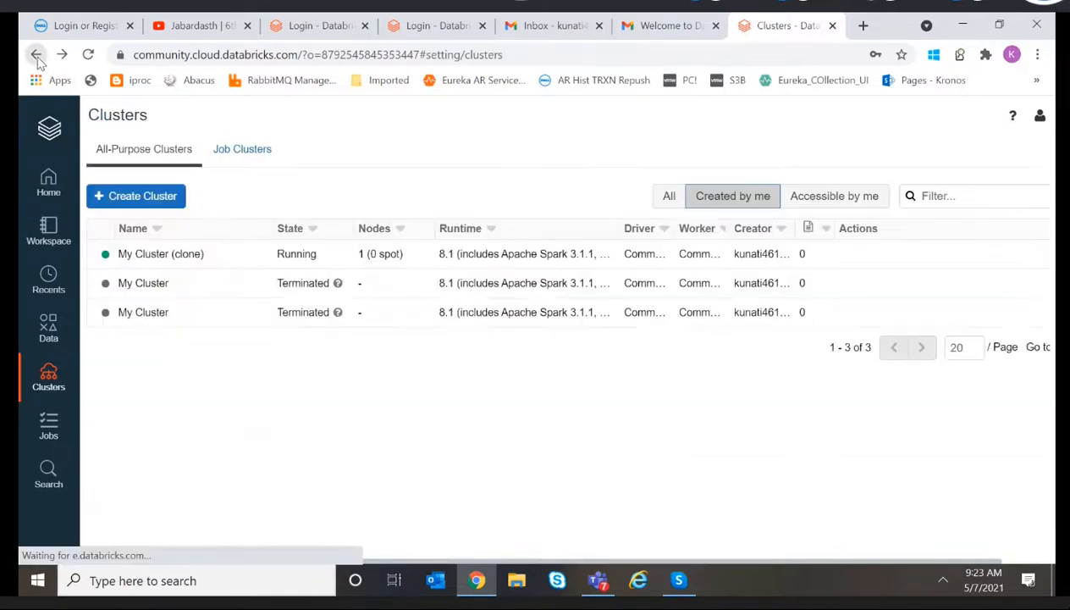
pyautogui.click(37, 55)
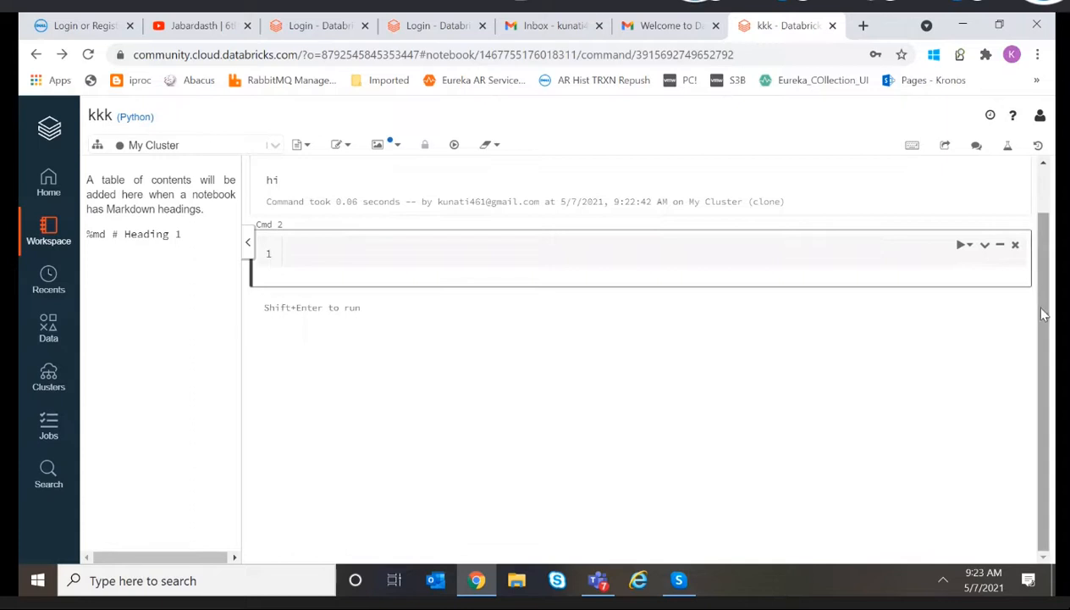
pyautogui.scroll(1, 1039, 307)
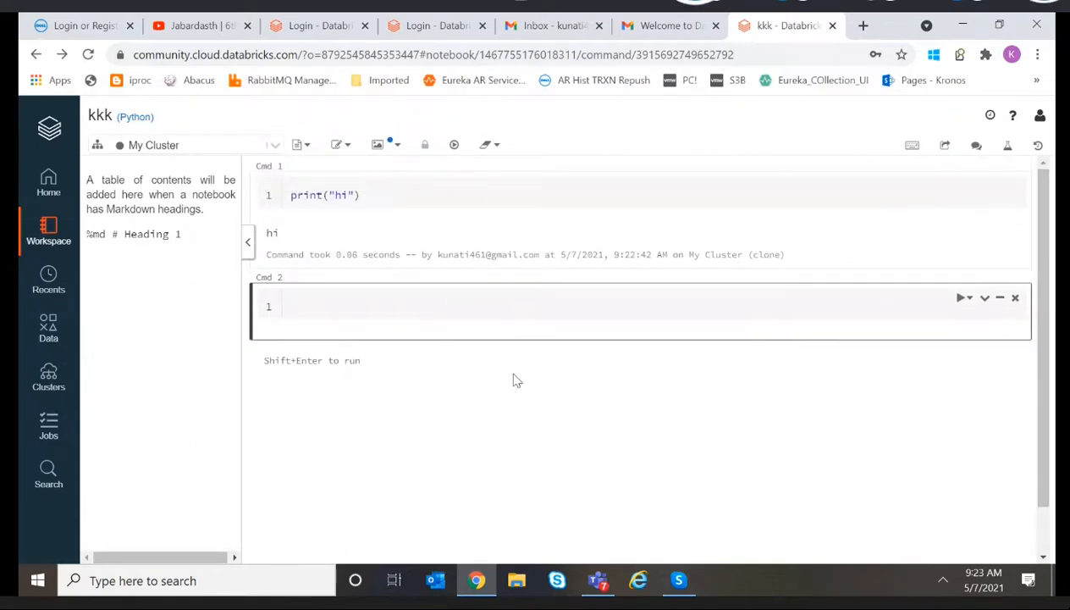
pyautogui.click(447, 314)
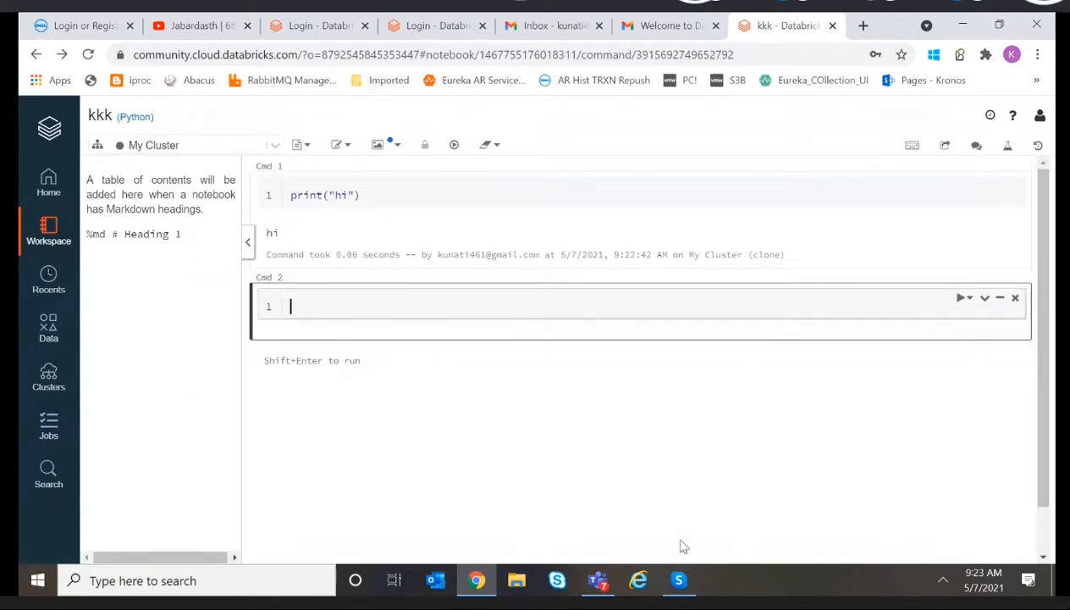
pyautogui.moveTo(685, 580)
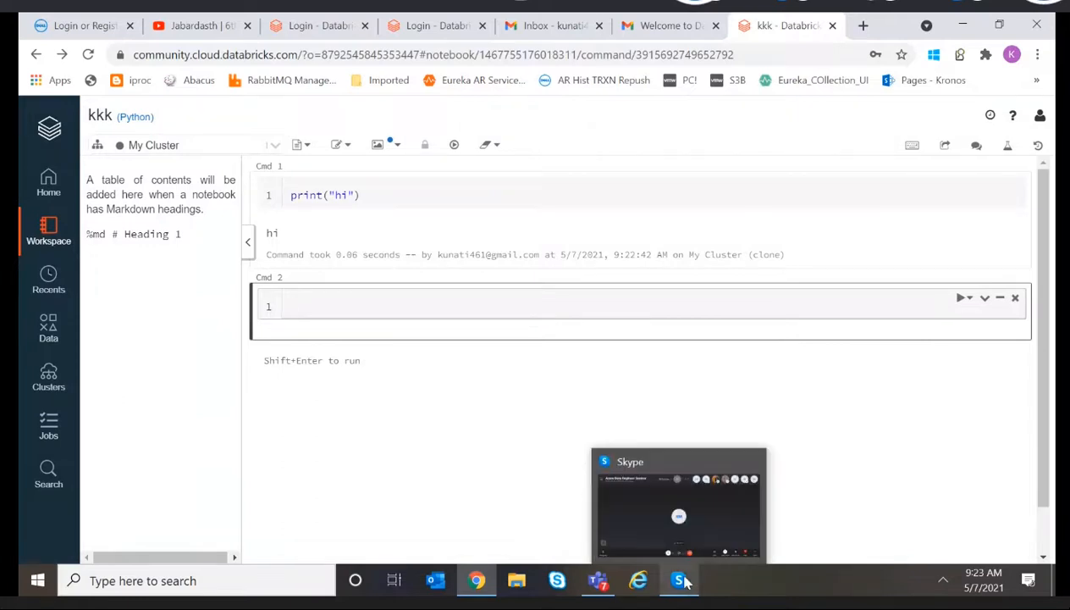
pyautogui.click(678, 508)
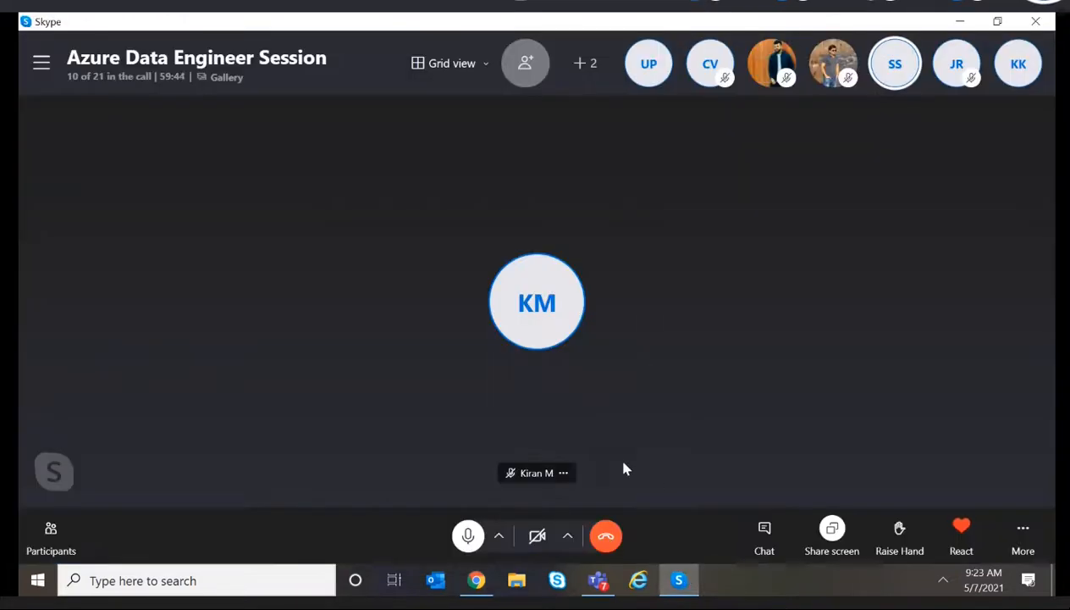
# Stop sharing the screen from the Skype call's Share screen menu.
pyautogui.click(843, 544)
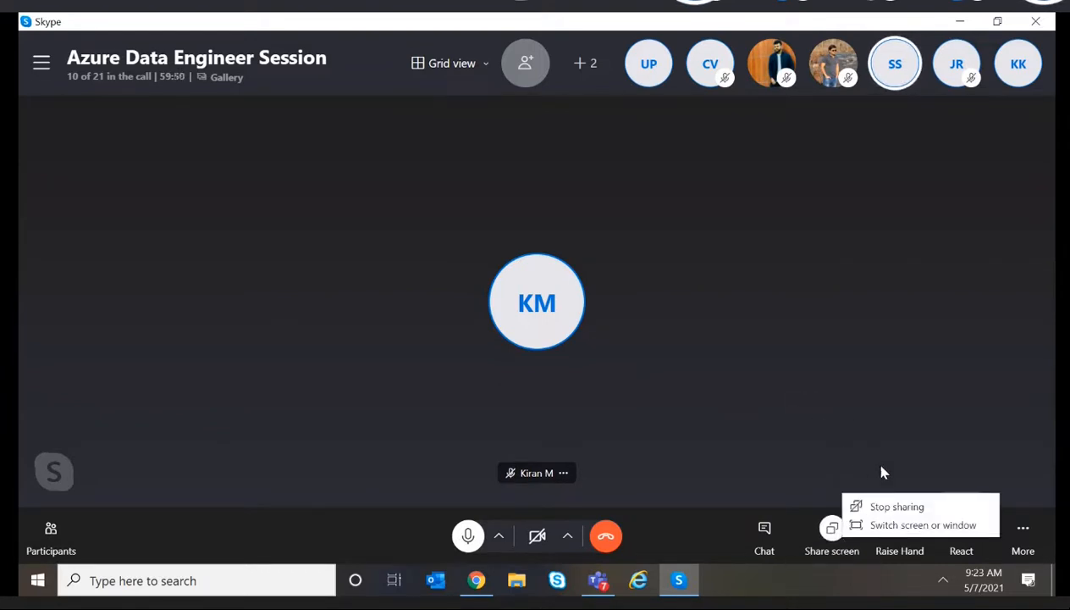
pyautogui.click(887, 512)
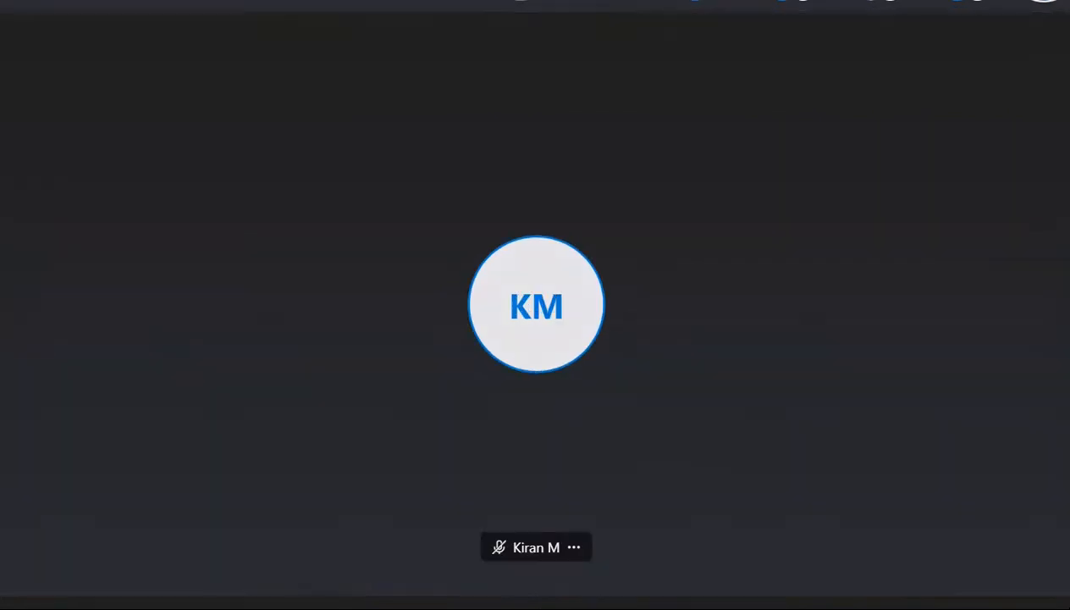